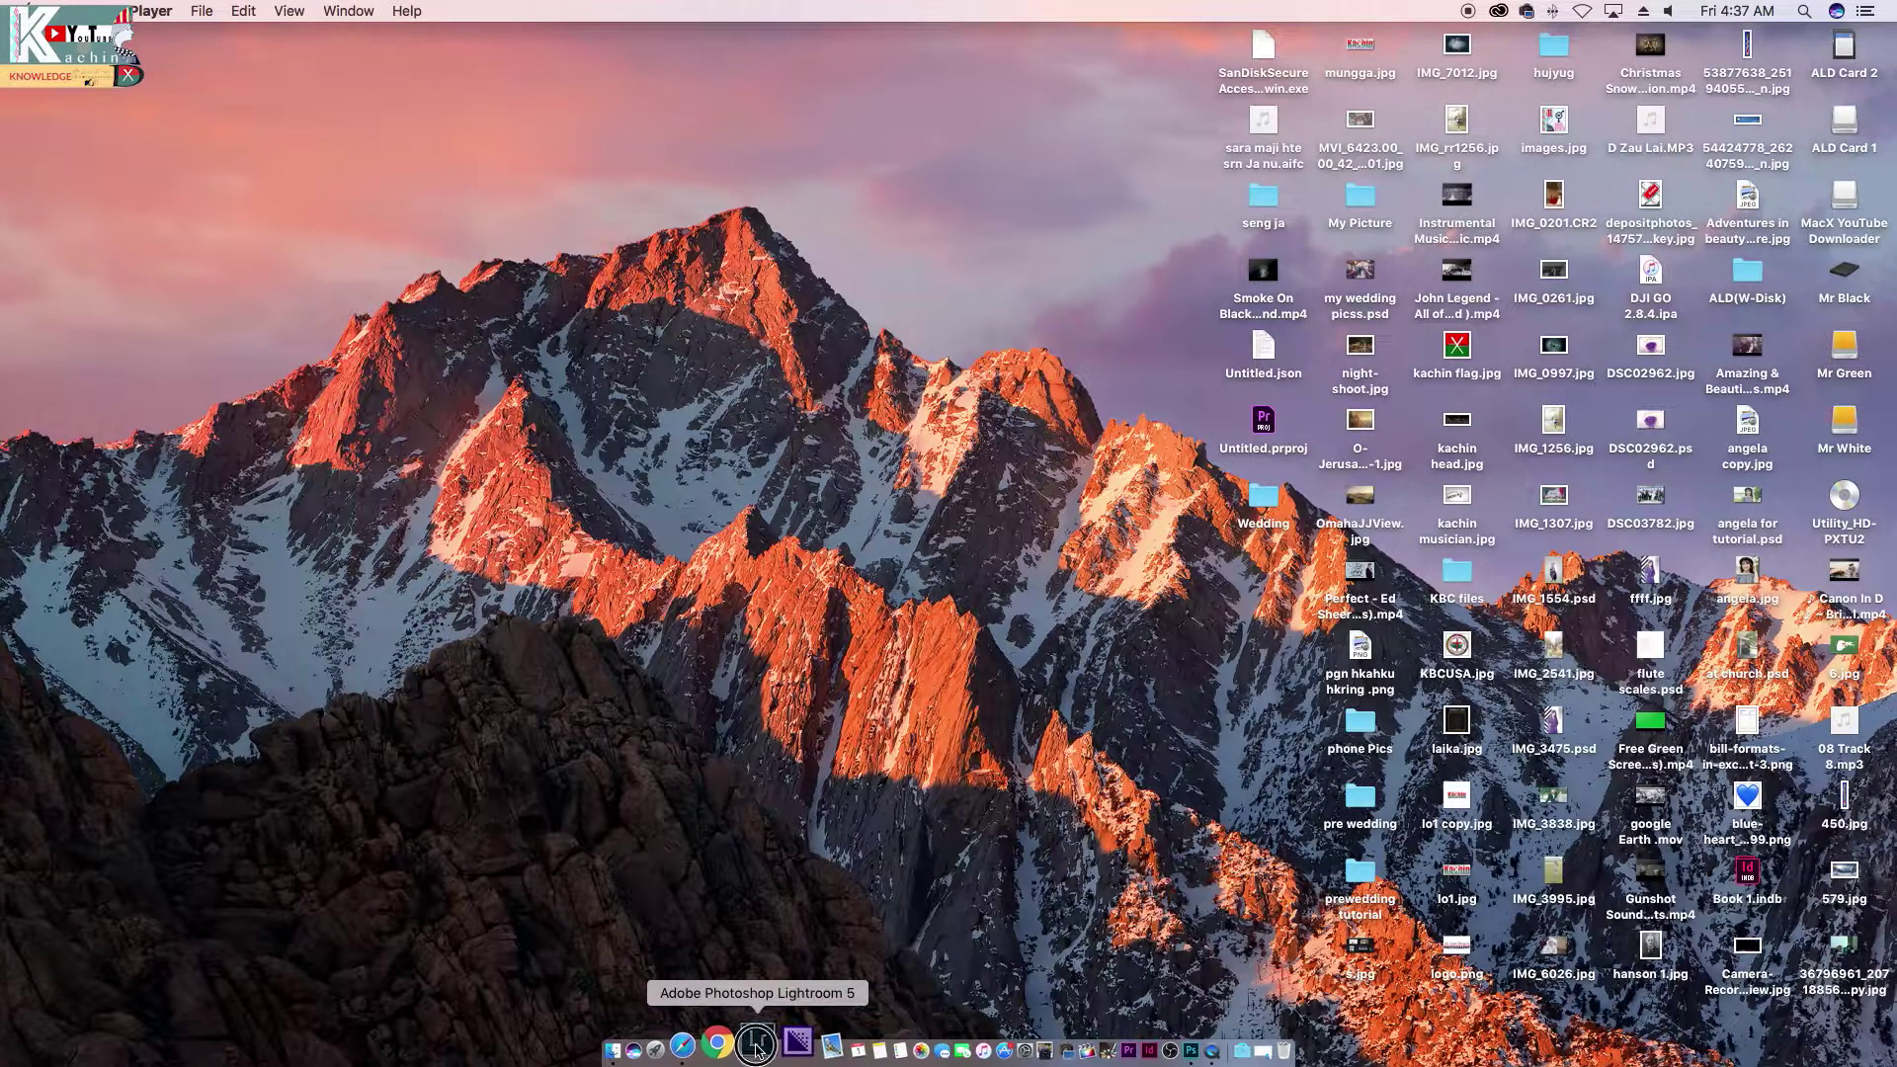
# Step: Launch Lightroom 5 from the Dock so the Library opens on the empty colorado climbers collection
pyautogui.click(757, 1050)
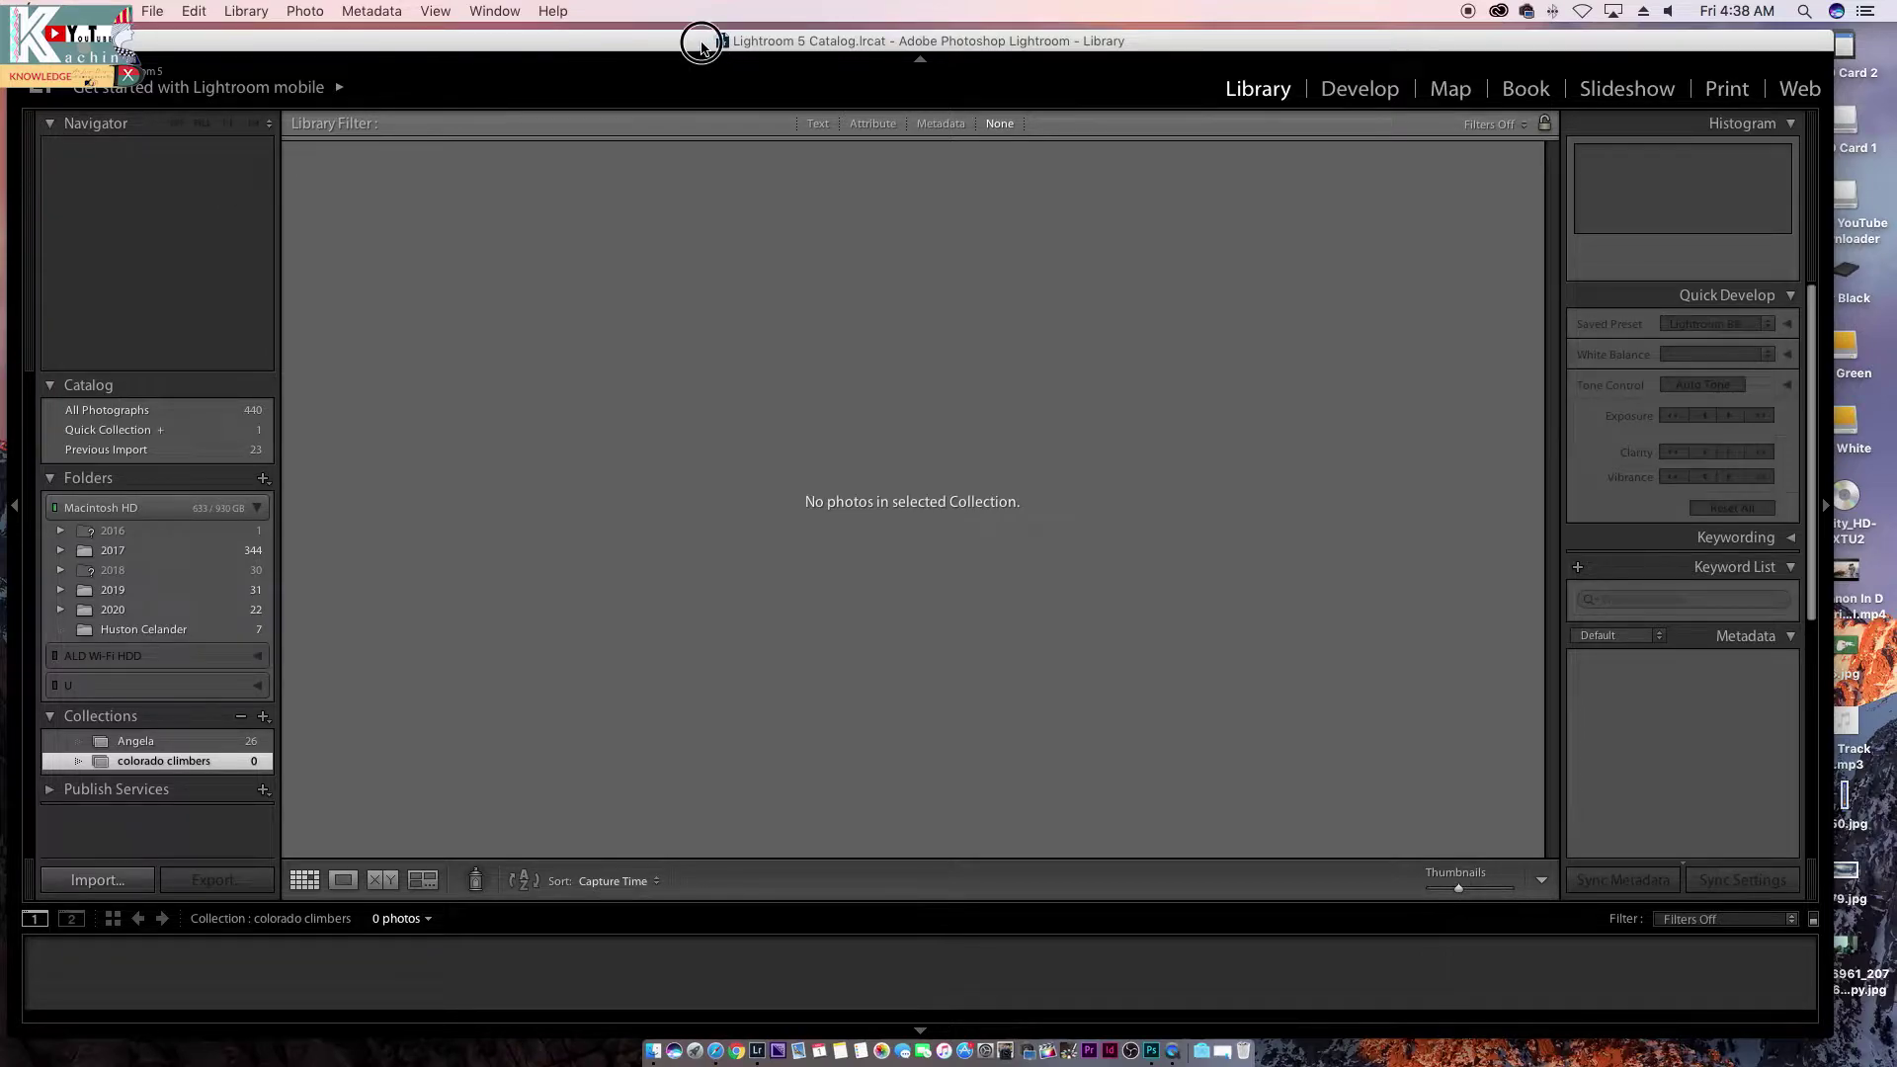
# Step: Nudge the Lightroom window over, then switch it to full-screen mode with F
pyautogui.moveTo(707, 38); pyautogui.dragTo(717, 37)
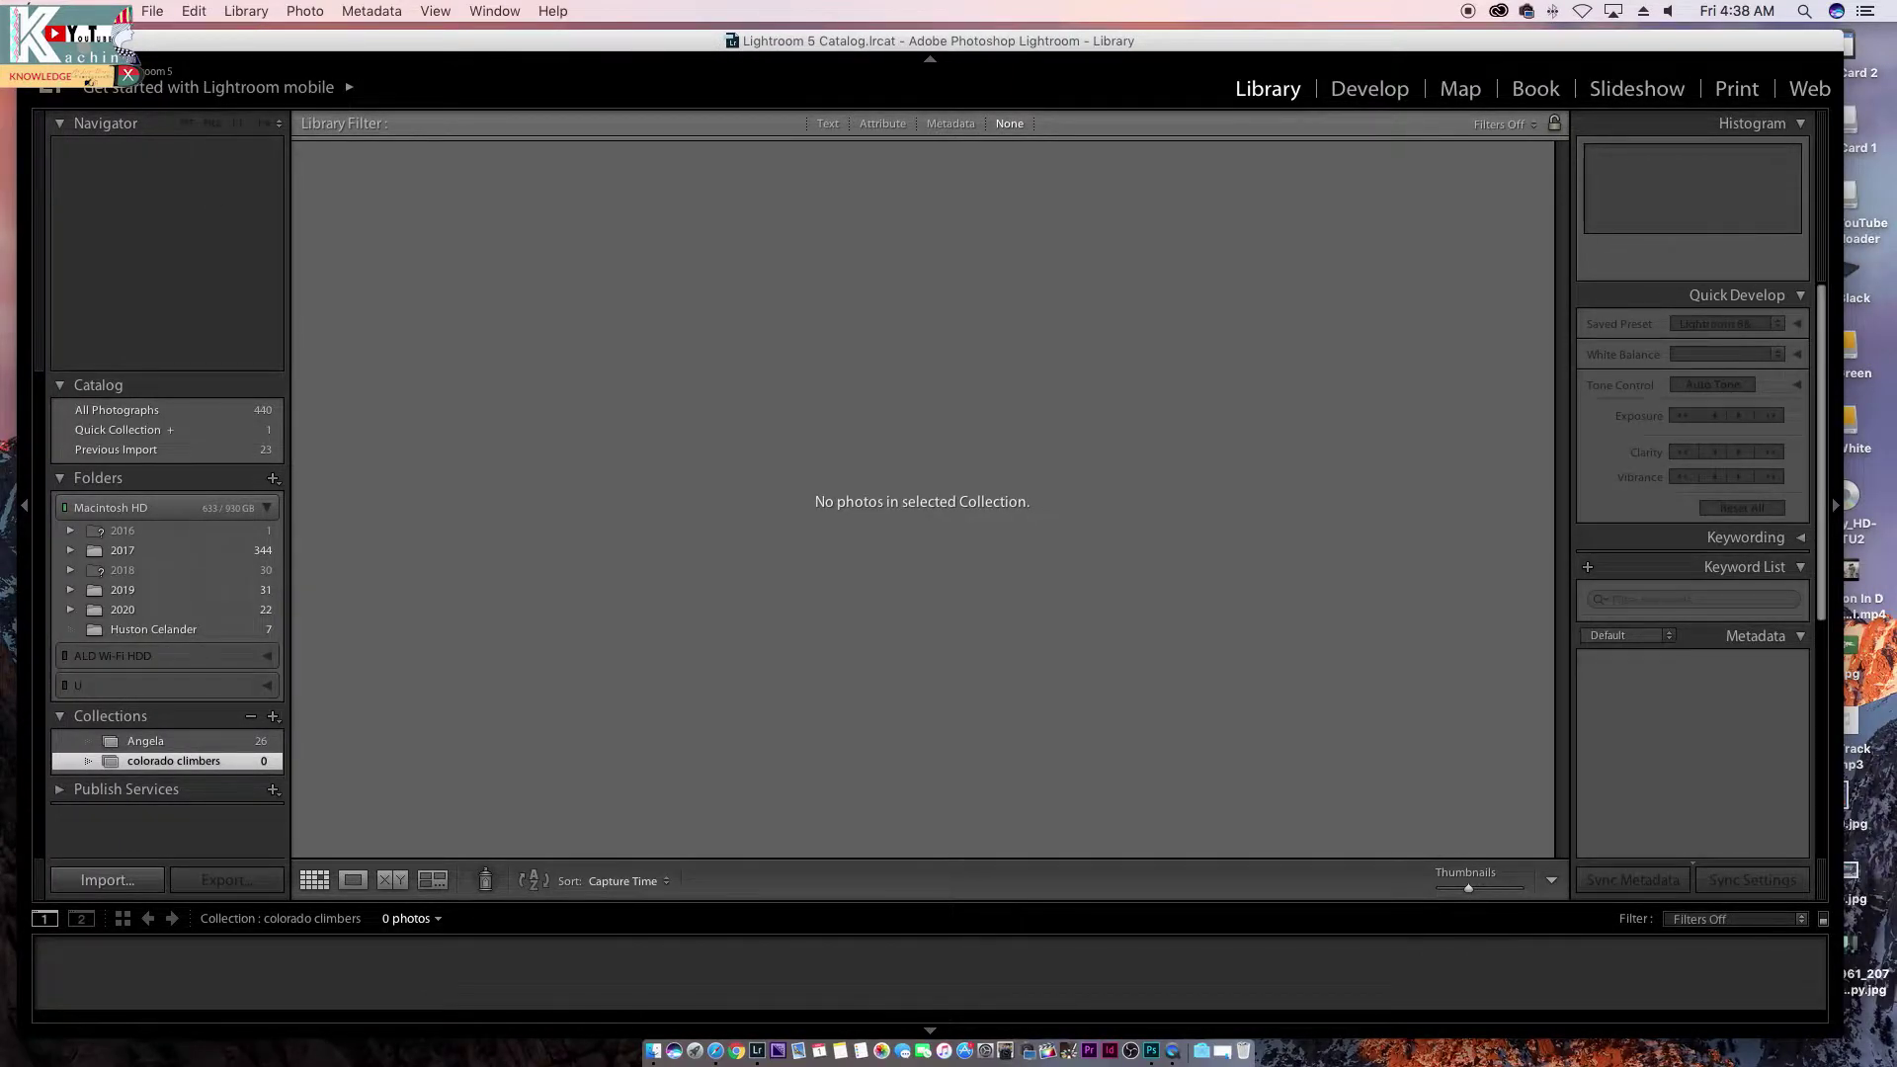
pyautogui.press('f')
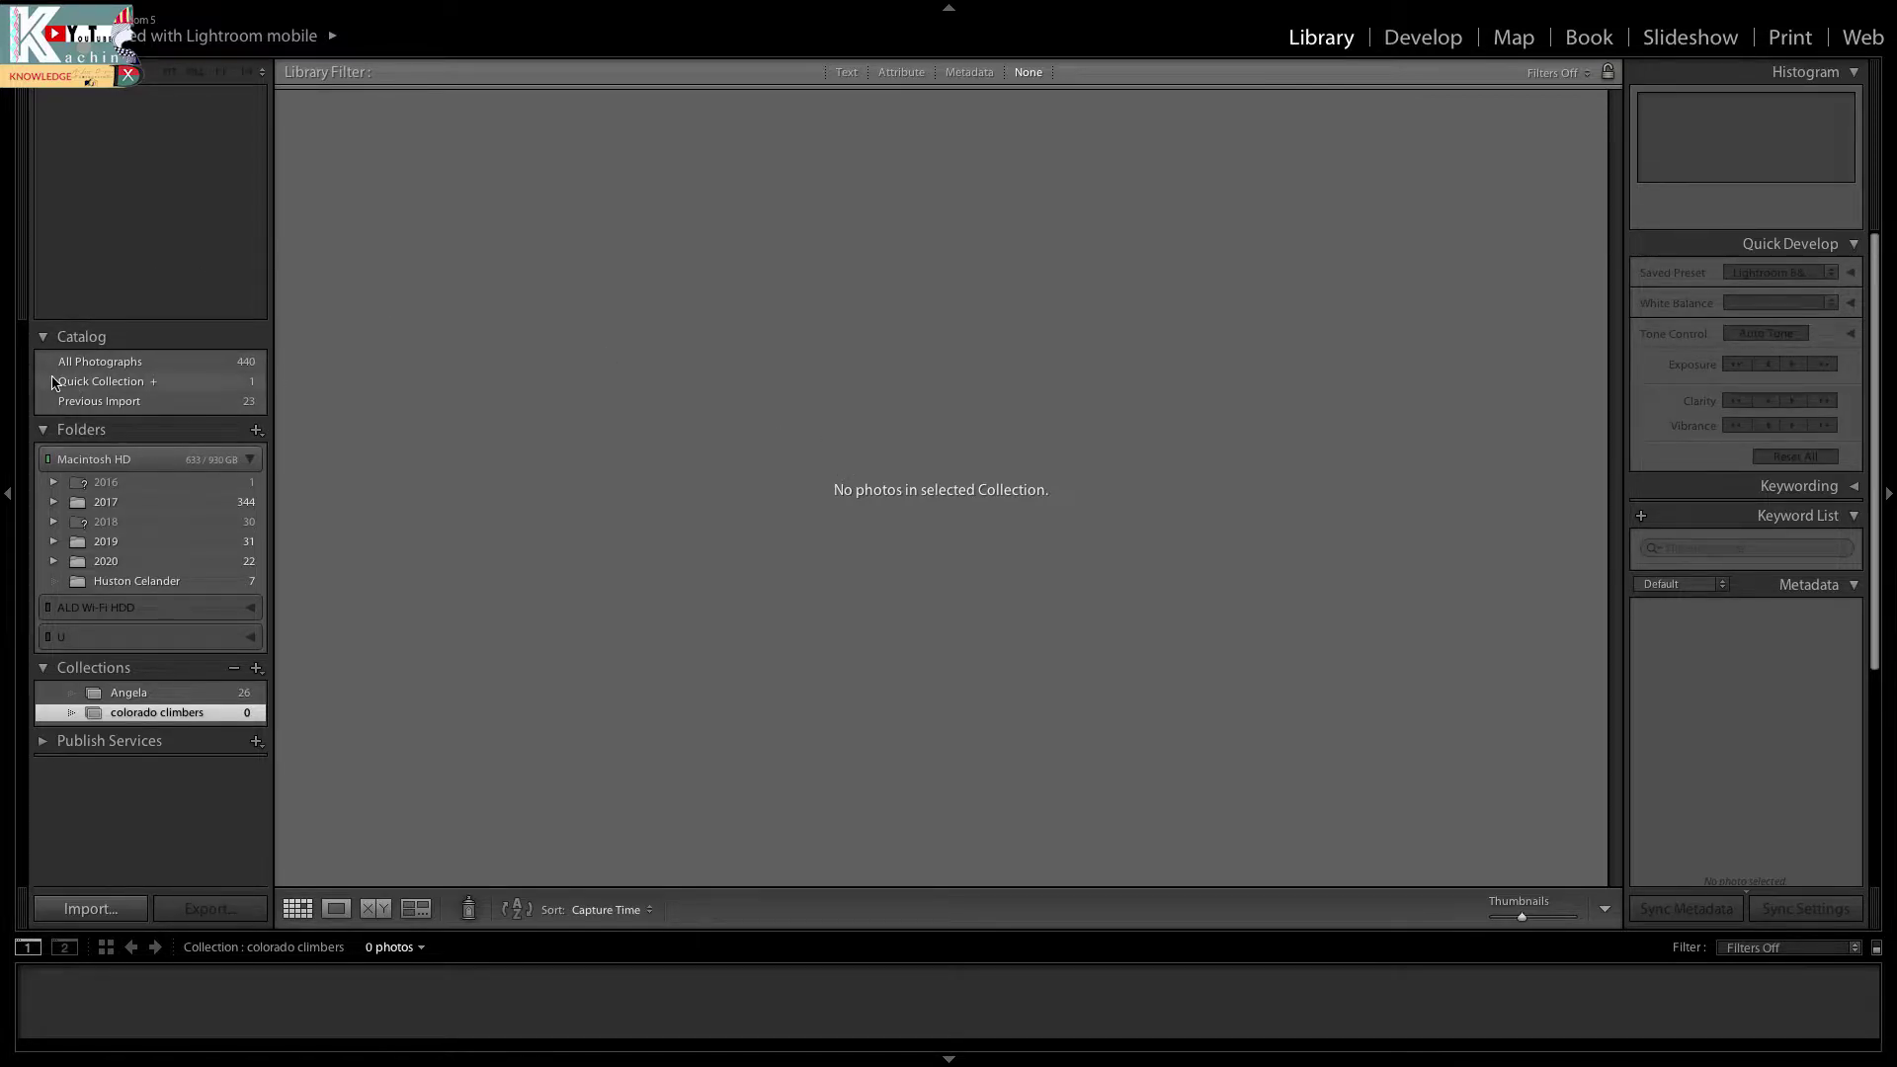
# Step: Browse All Photographs and Previous Import, return to colorado climbers, and show the File menu
pyautogui.click(127, 365)
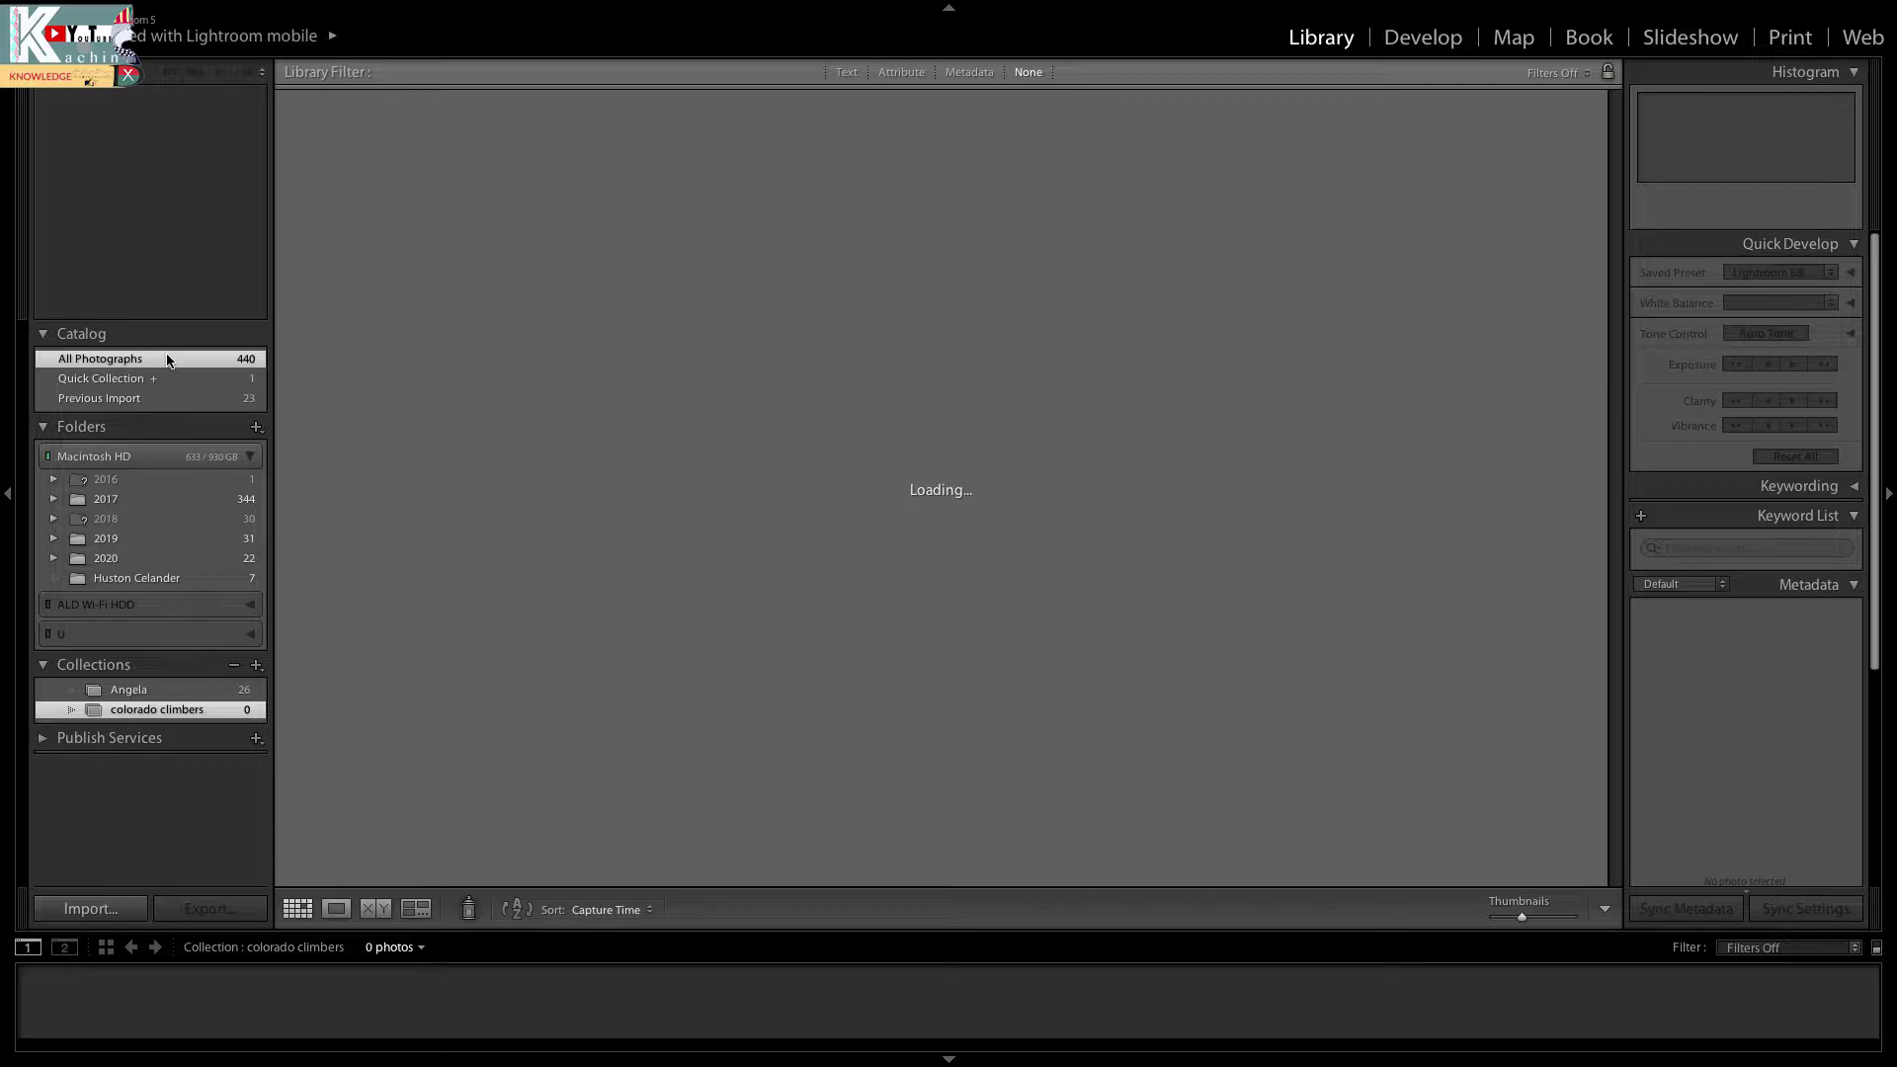
pyautogui.click(158, 399)
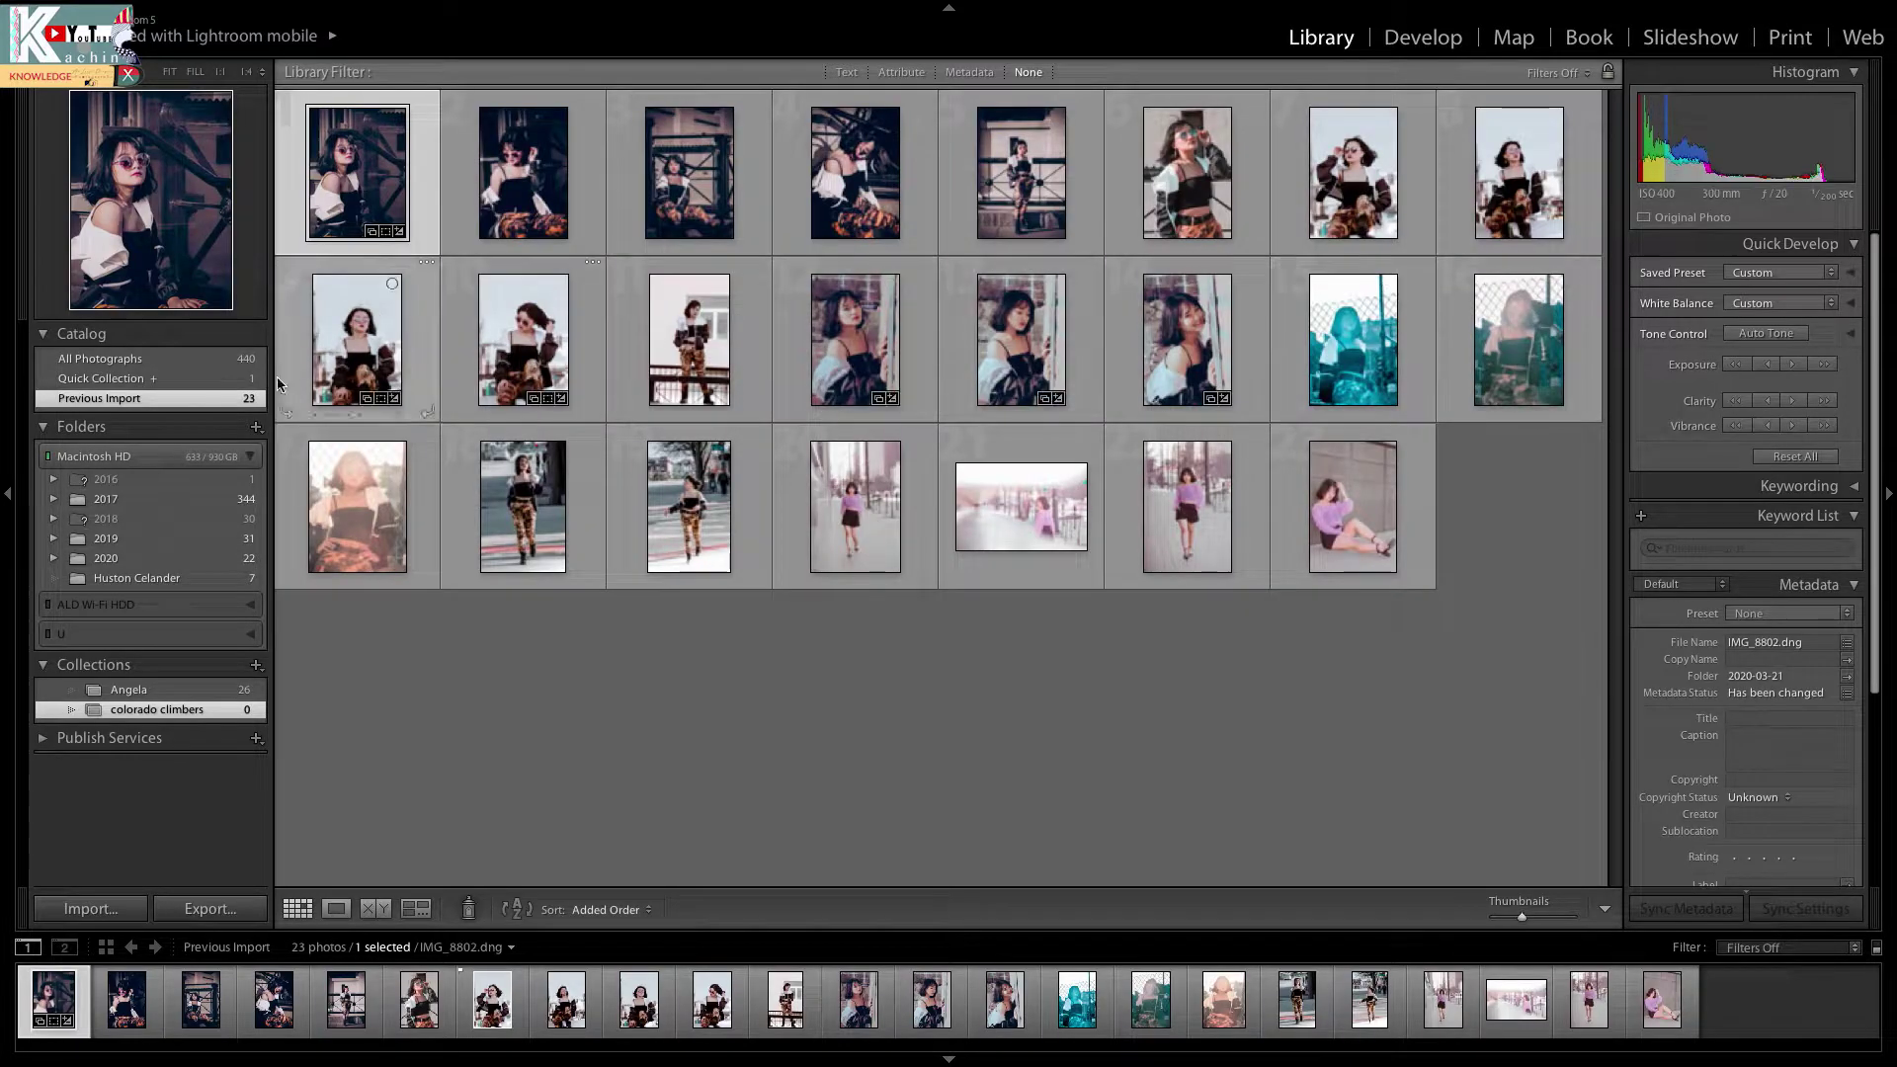
pyautogui.click(185, 710)
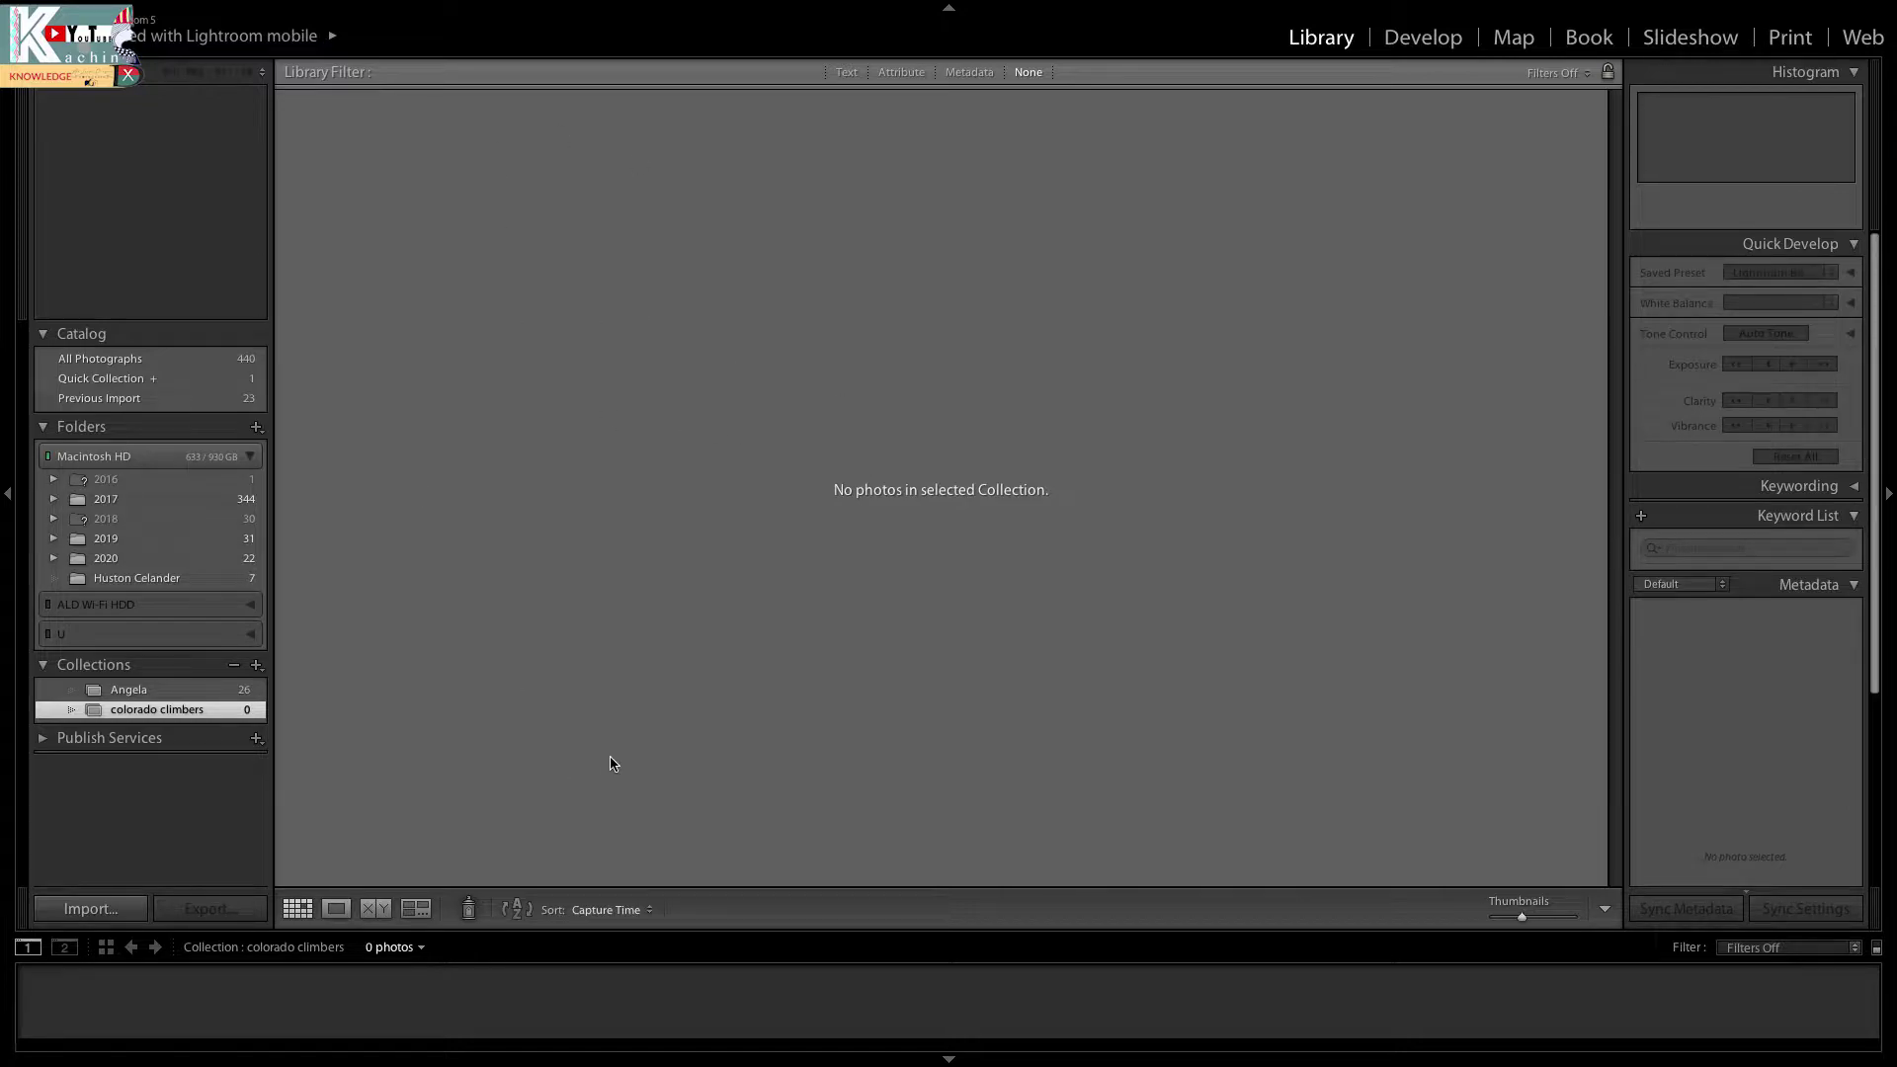
pyautogui.moveTo(296, 4)
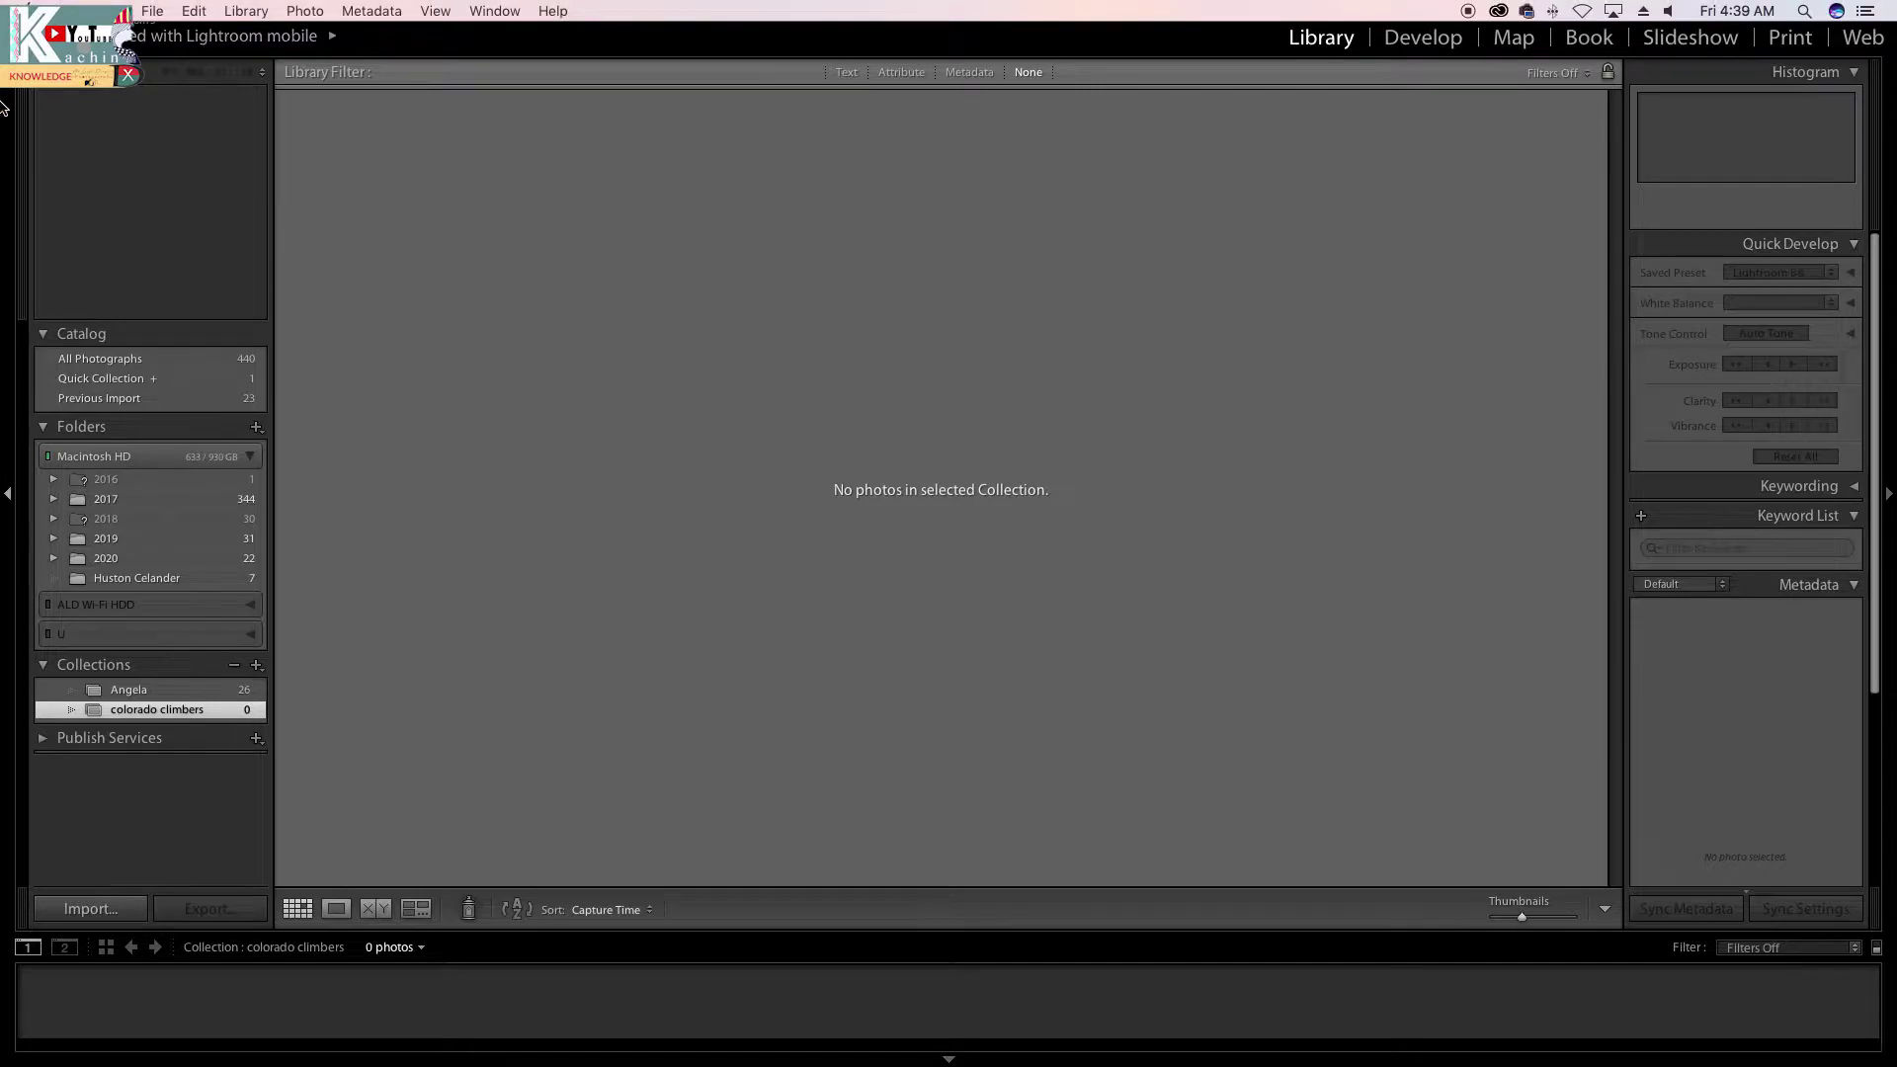
pyautogui.click(155, 10)
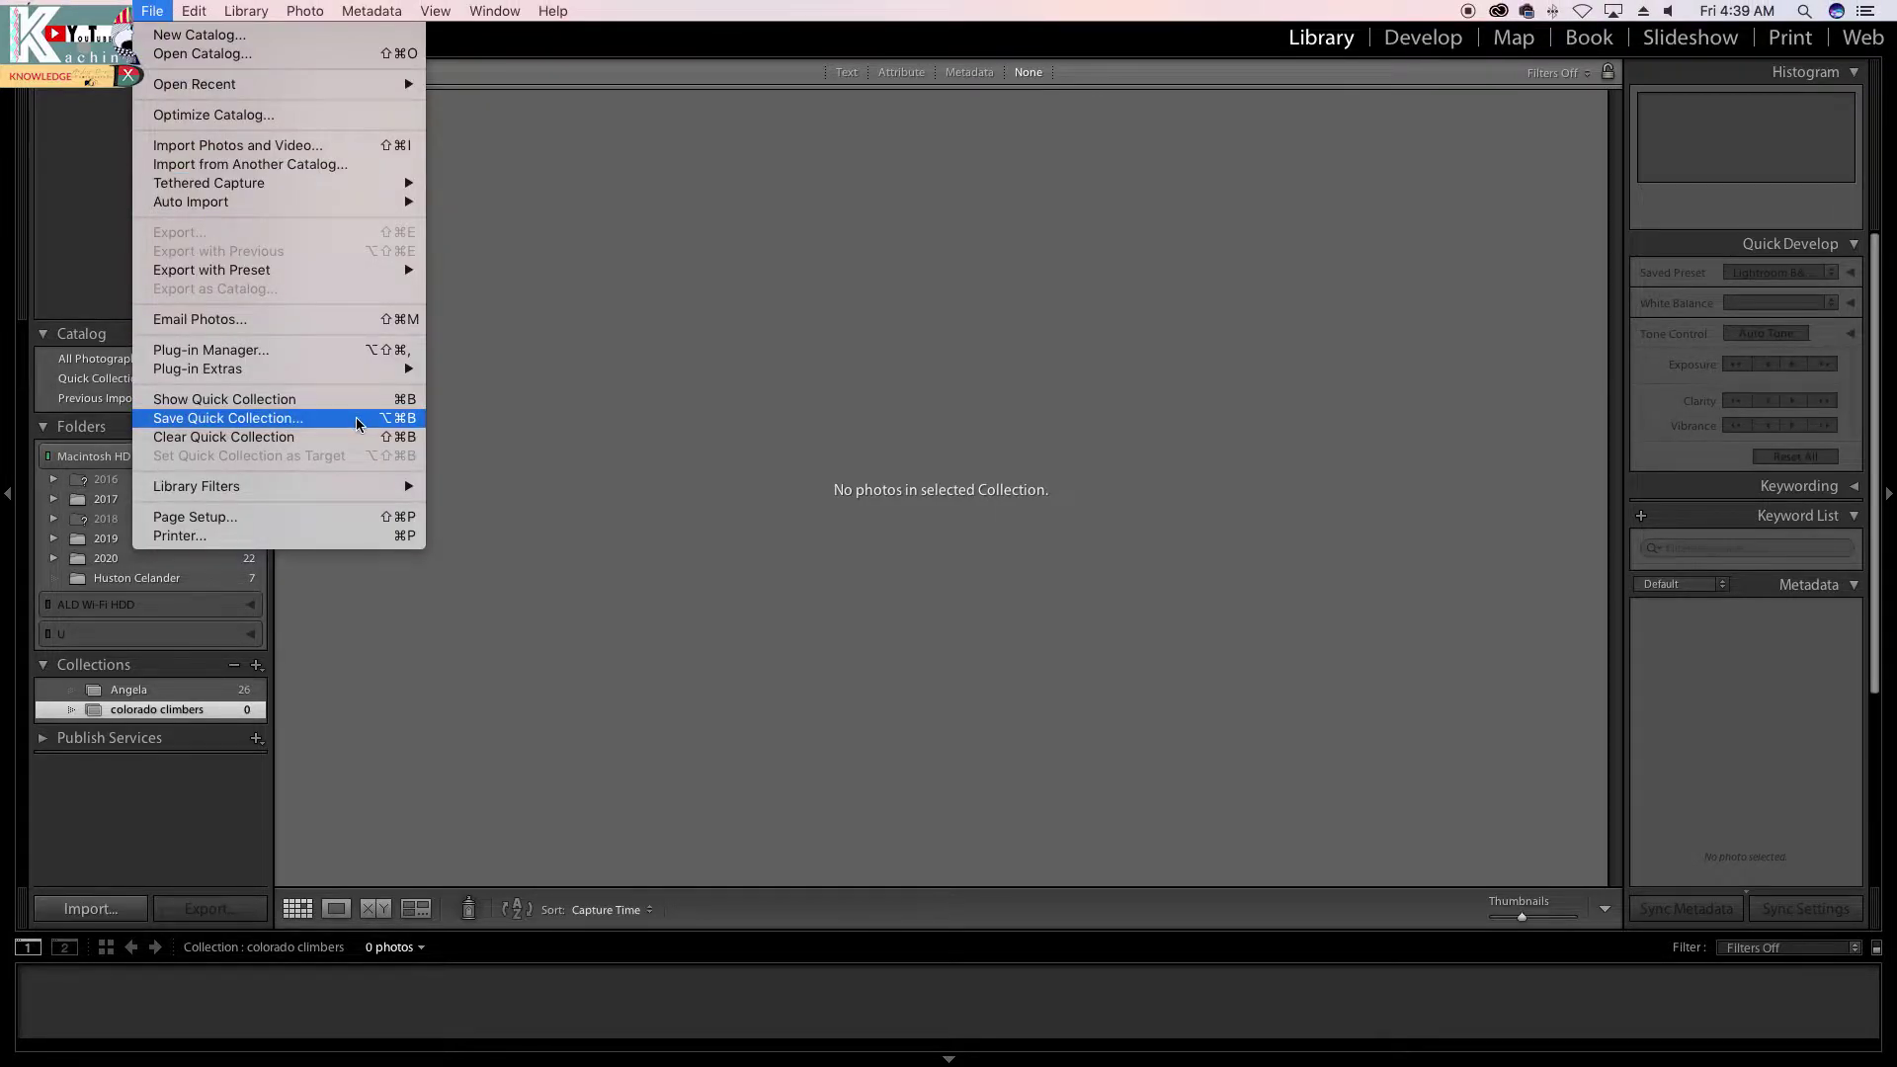
pyautogui.moveTo(266, 202)
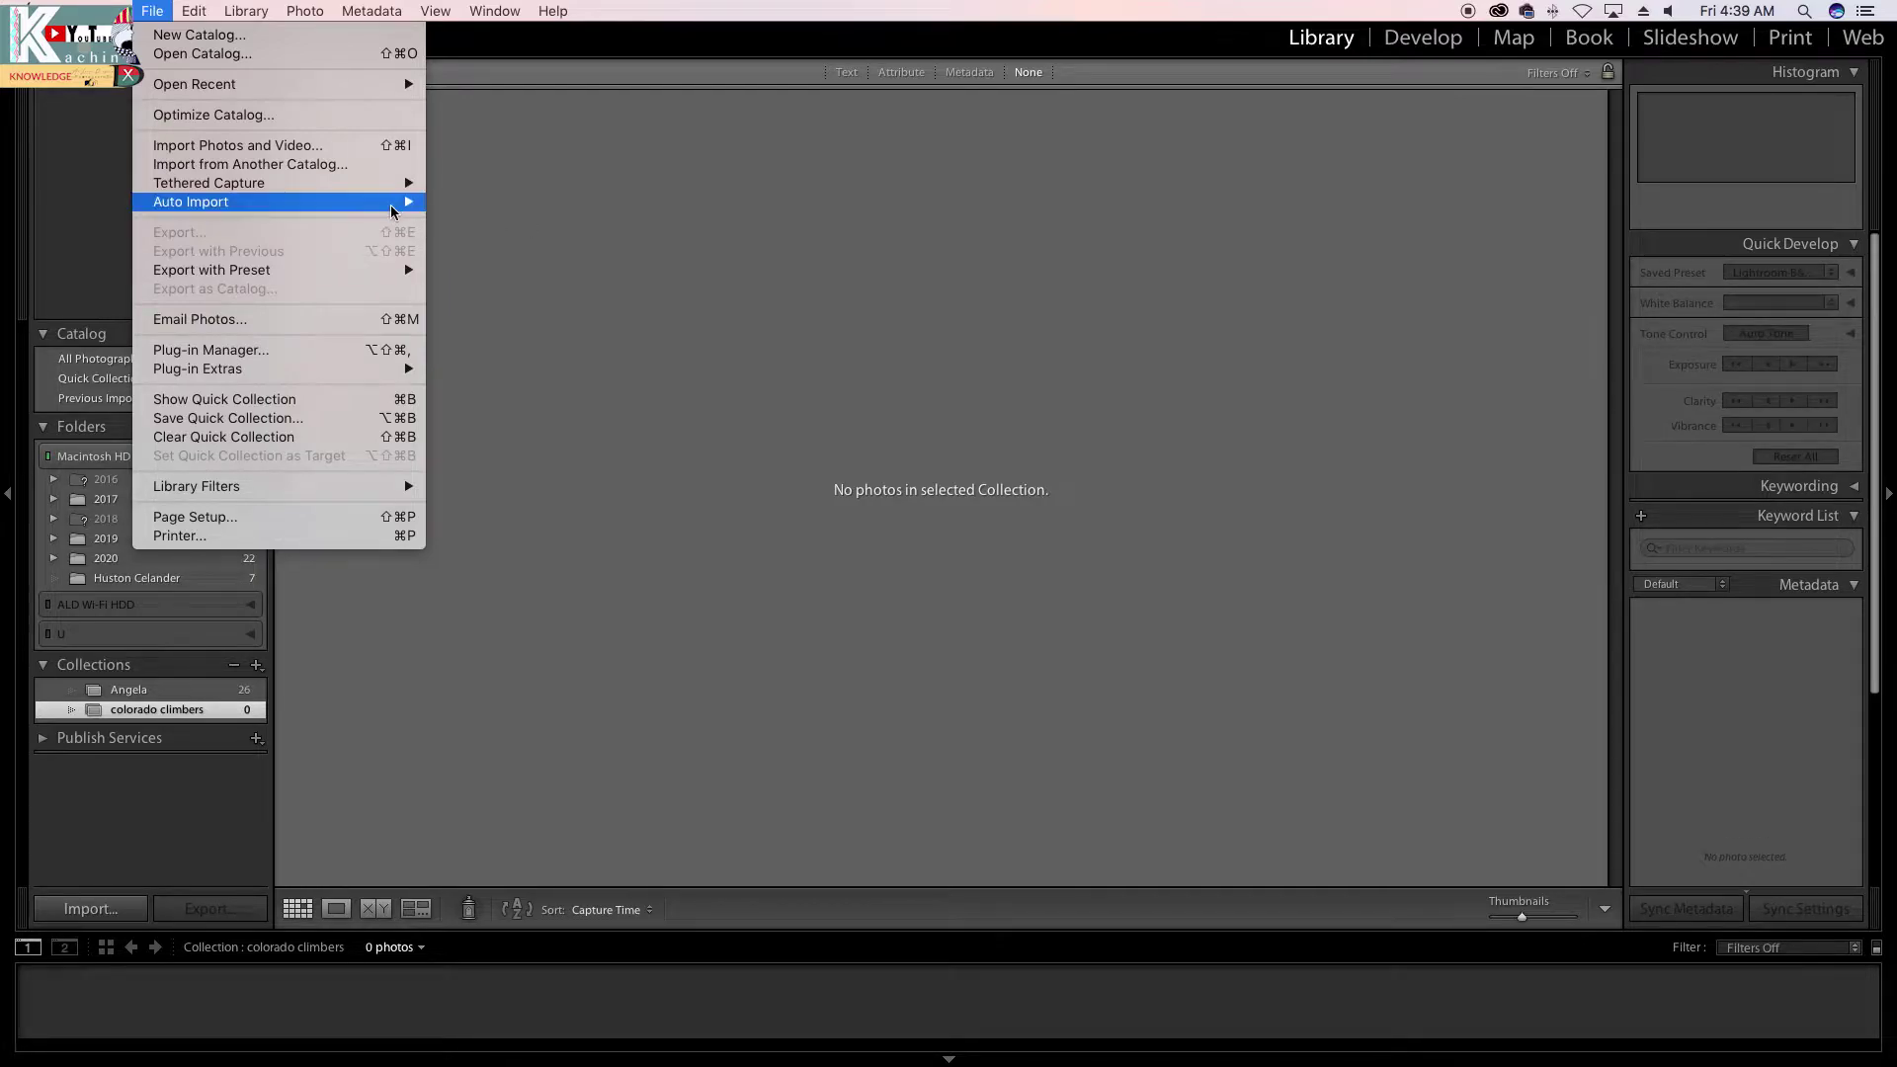
# Step: Open the Auto Import Settings dialog and move it into view
pyautogui.click(516, 222)
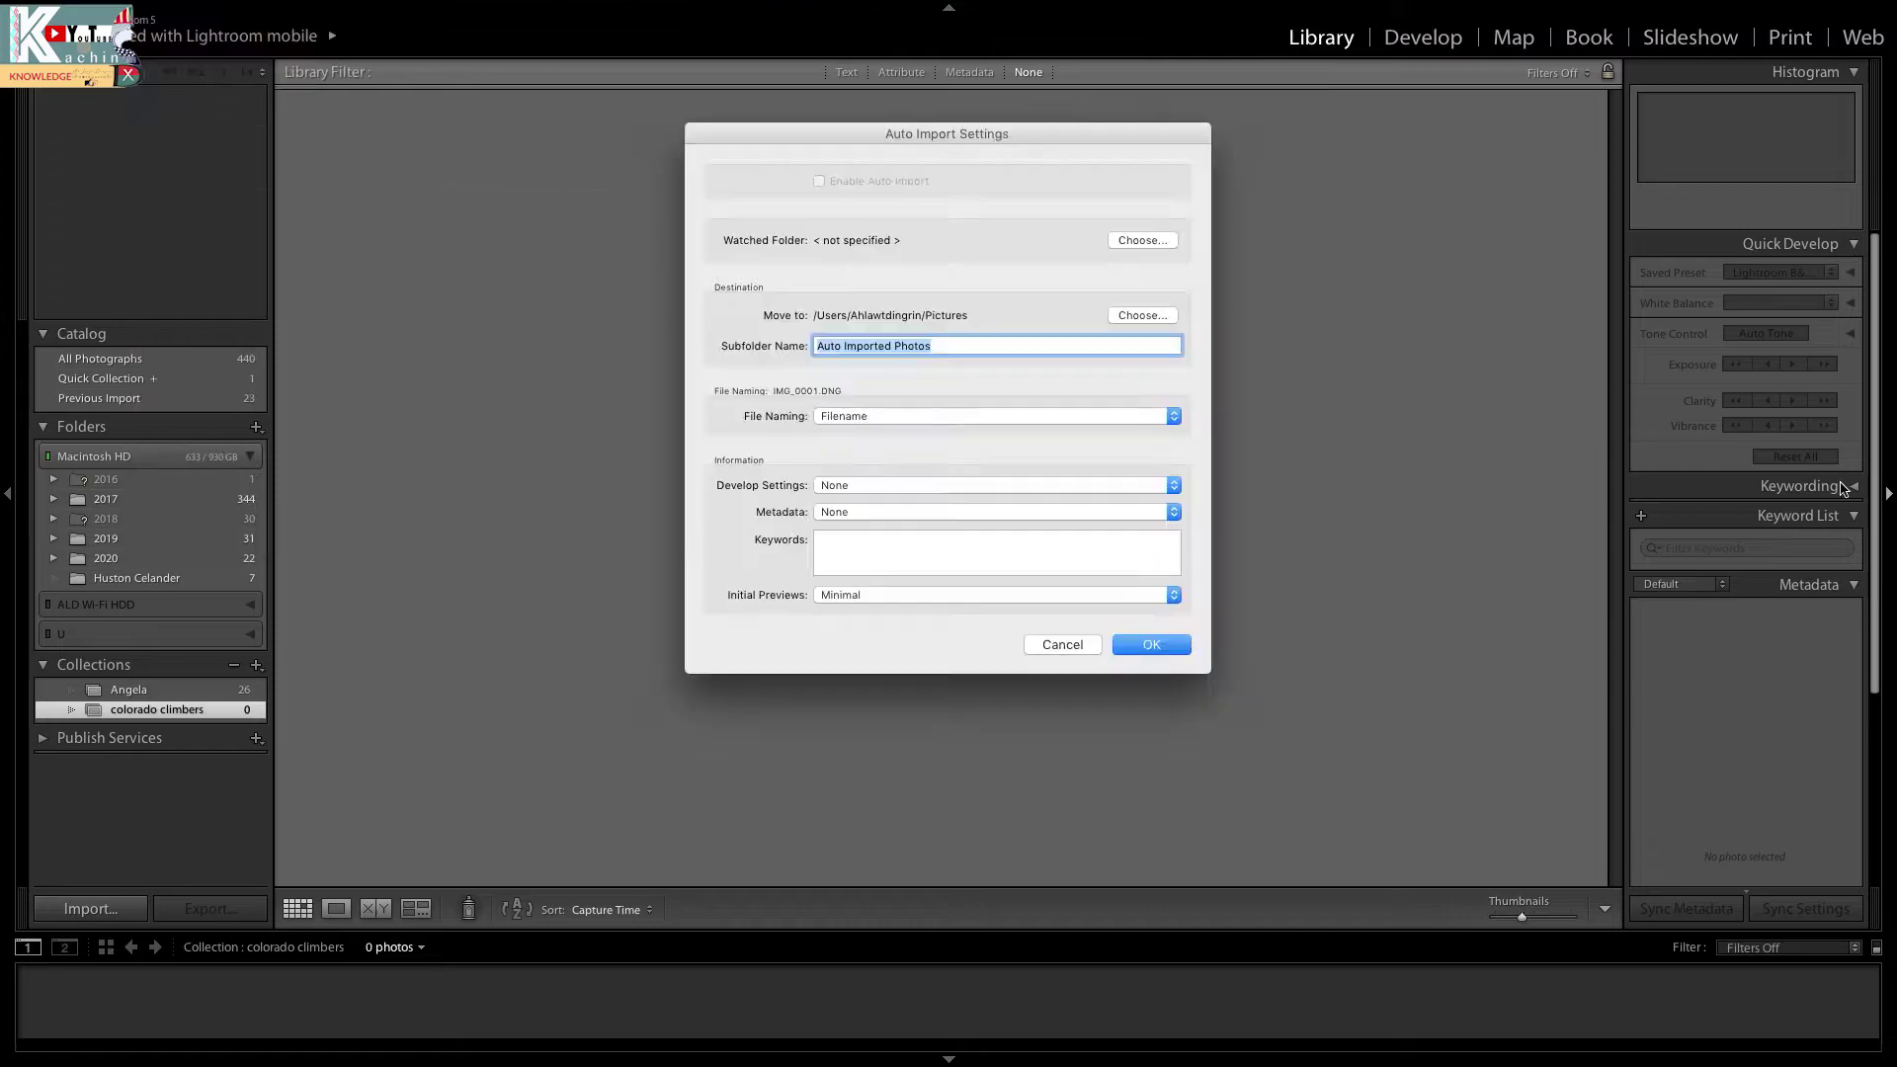
pyautogui.moveTo(970, 134); pyautogui.dragTo(859, 182)
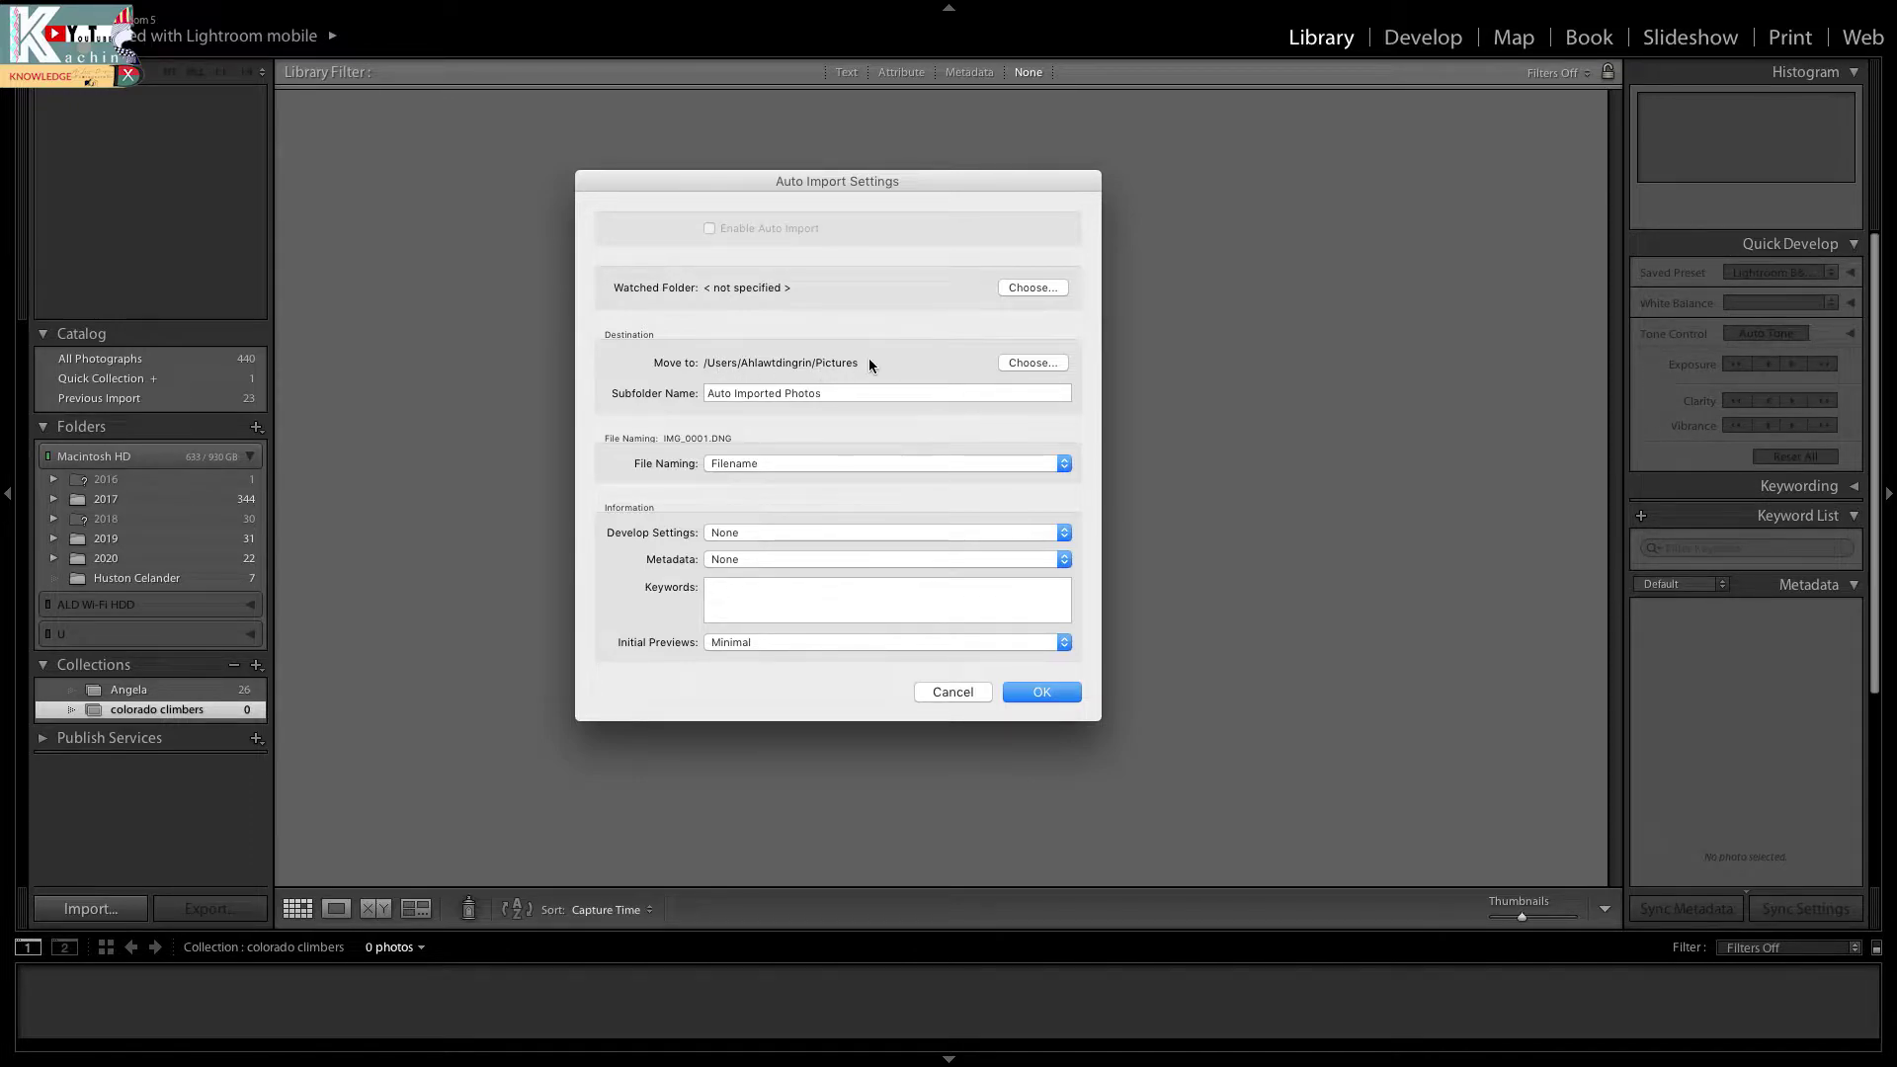
pyautogui.click(1036, 366)
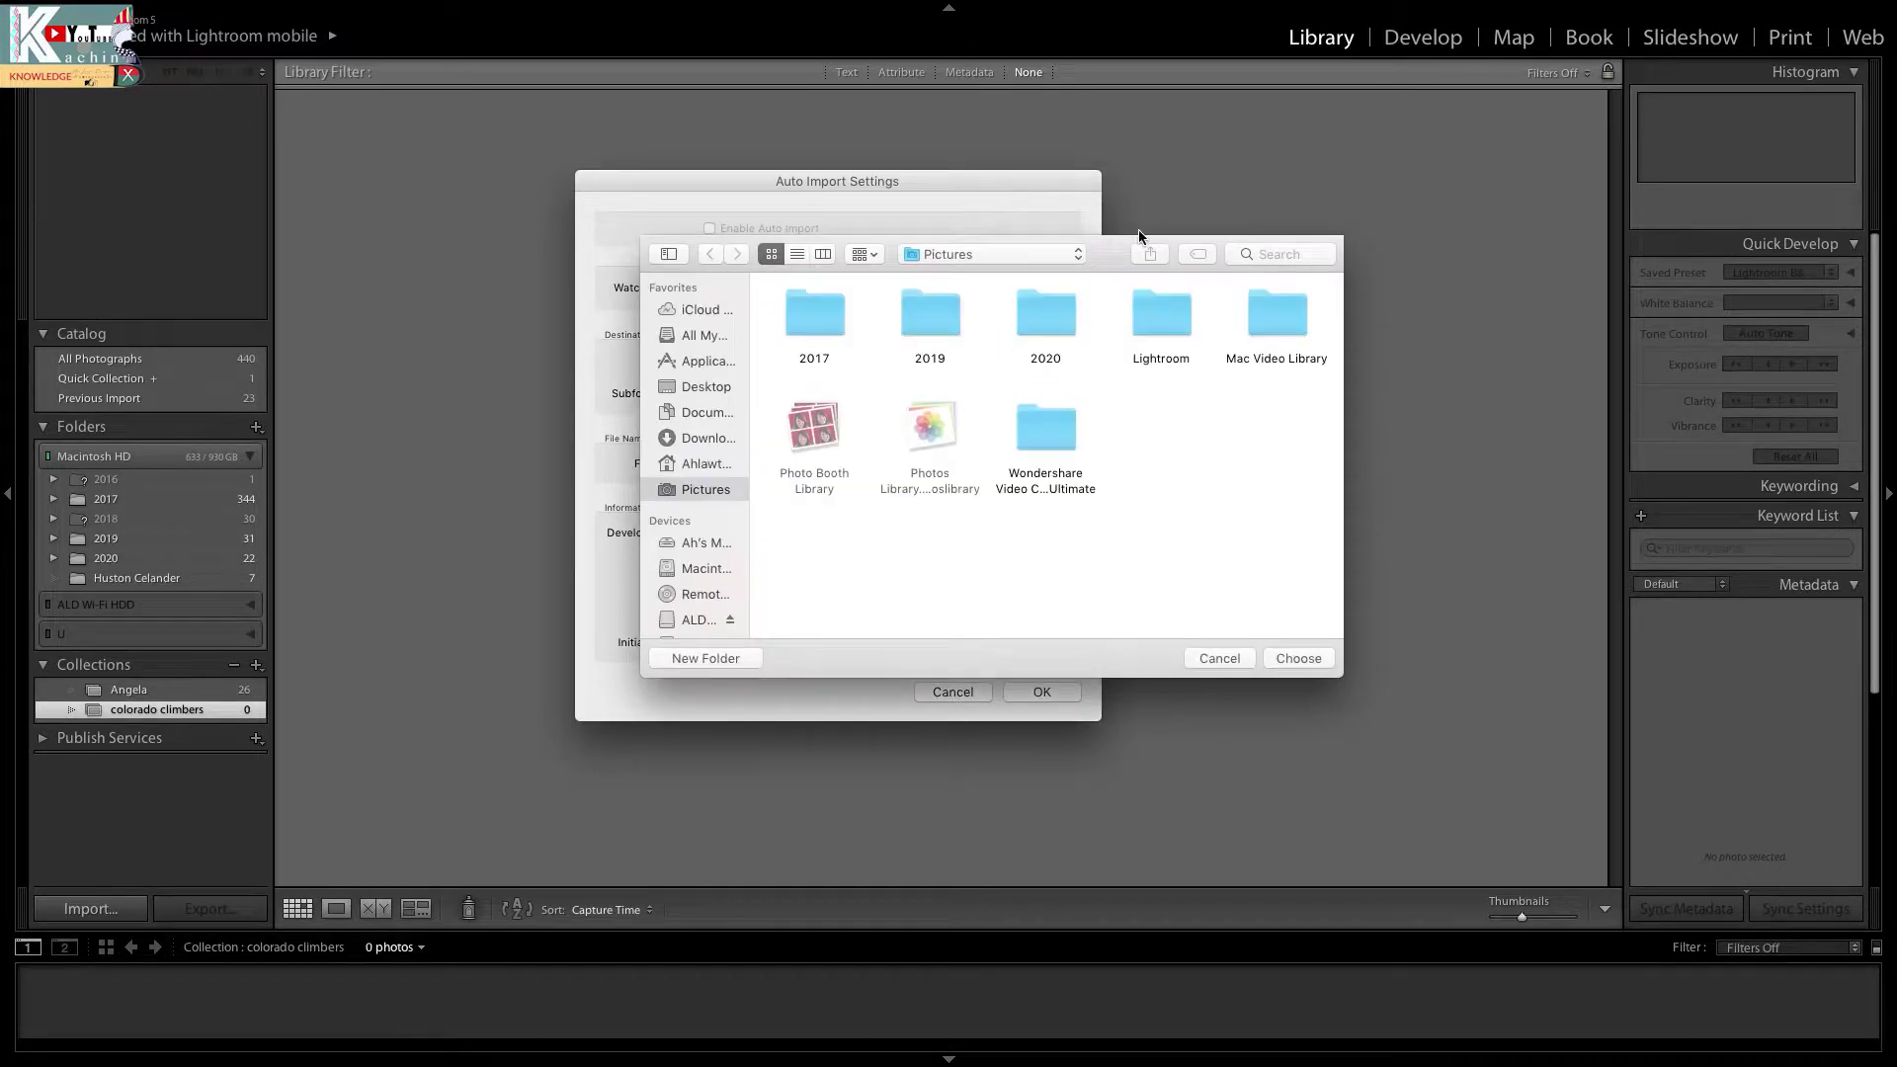
pyautogui.moveTo(1107, 258); pyautogui.dragTo(1459, 290)
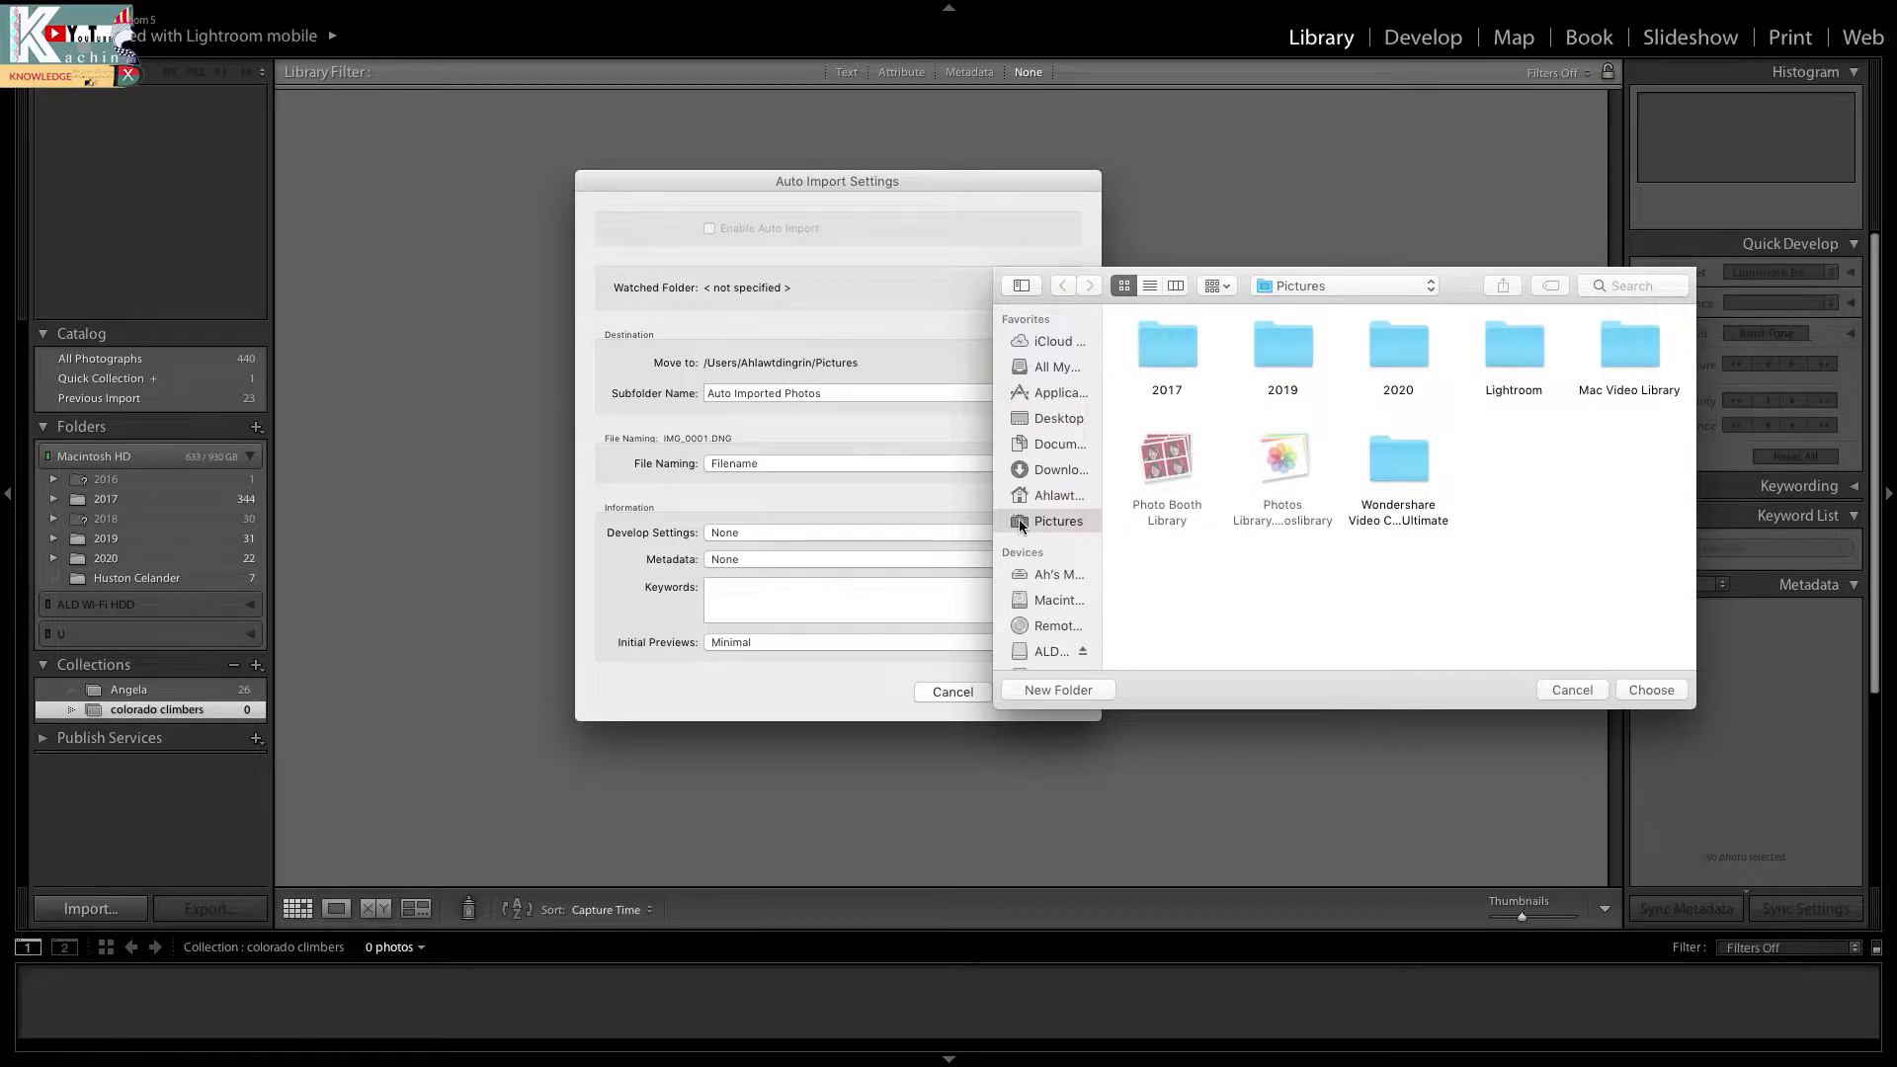
pyautogui.click(1055, 495)
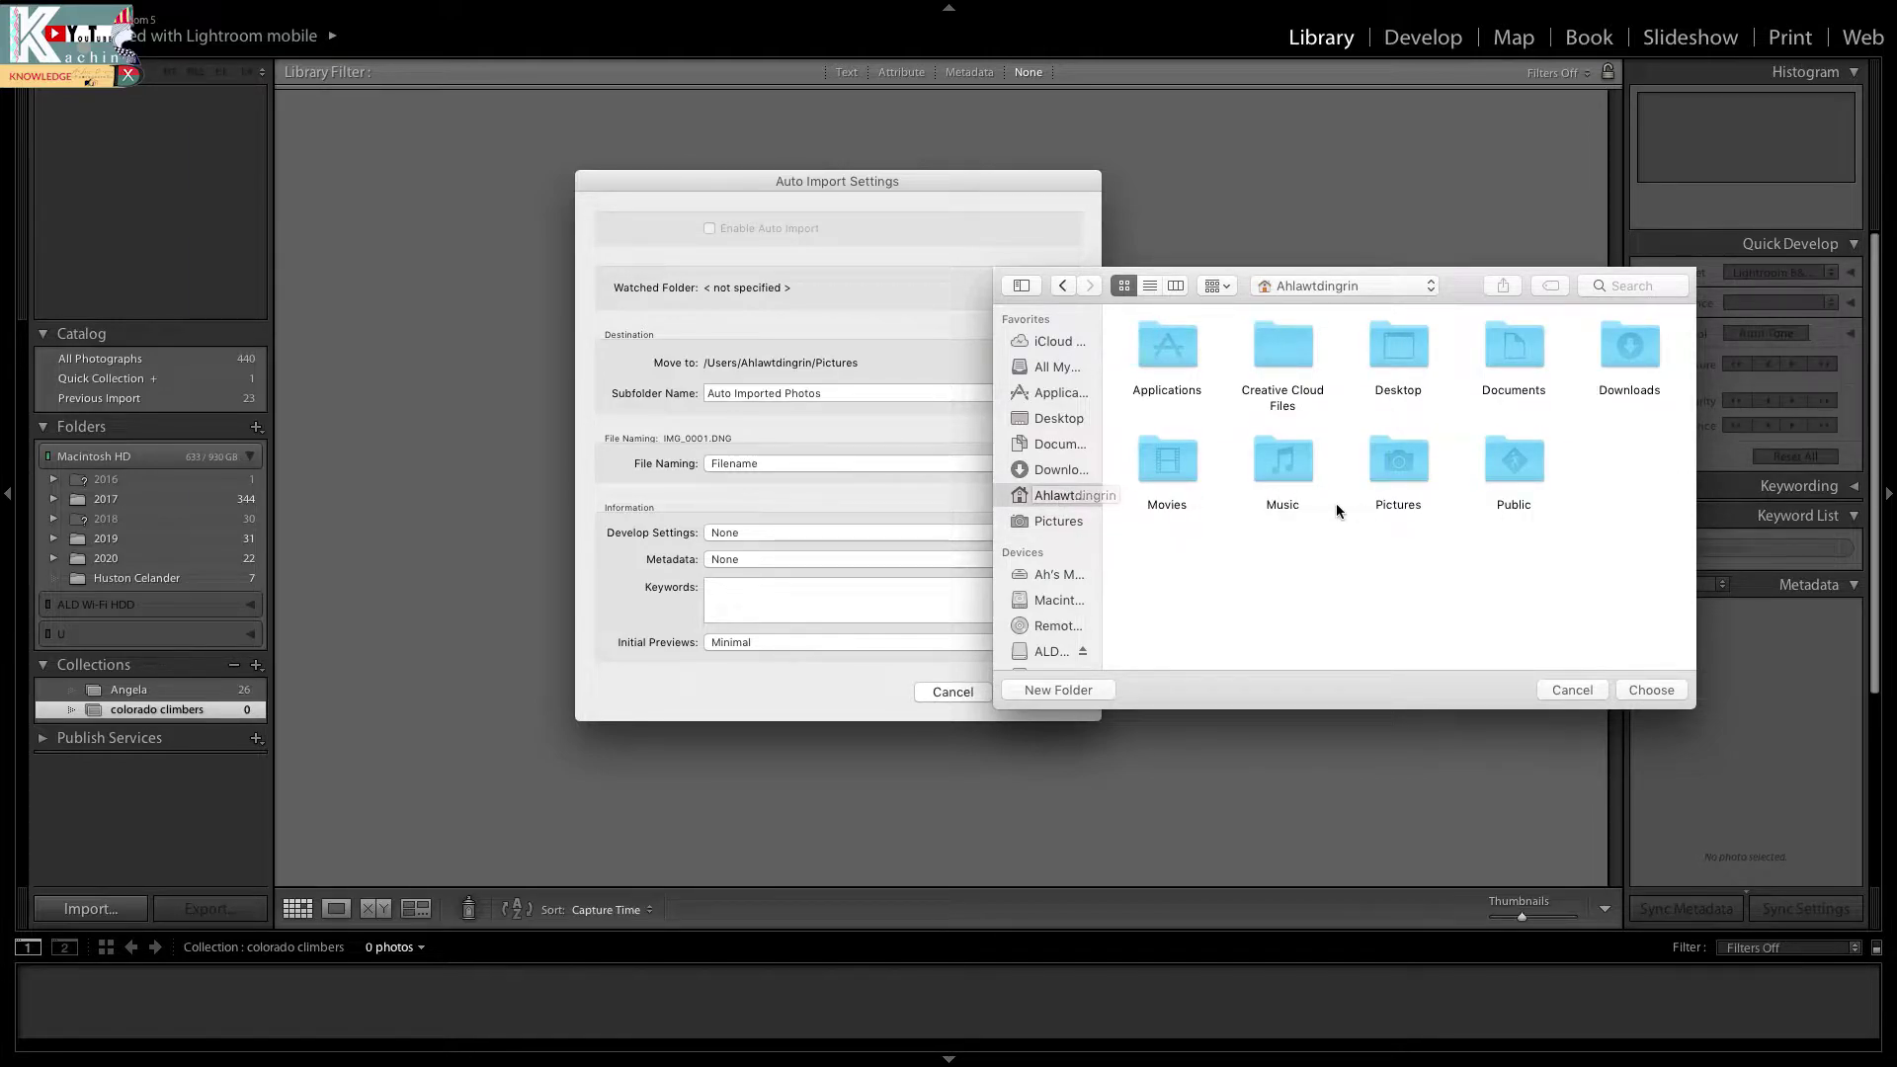
pyautogui.doubleClick(1399, 464)
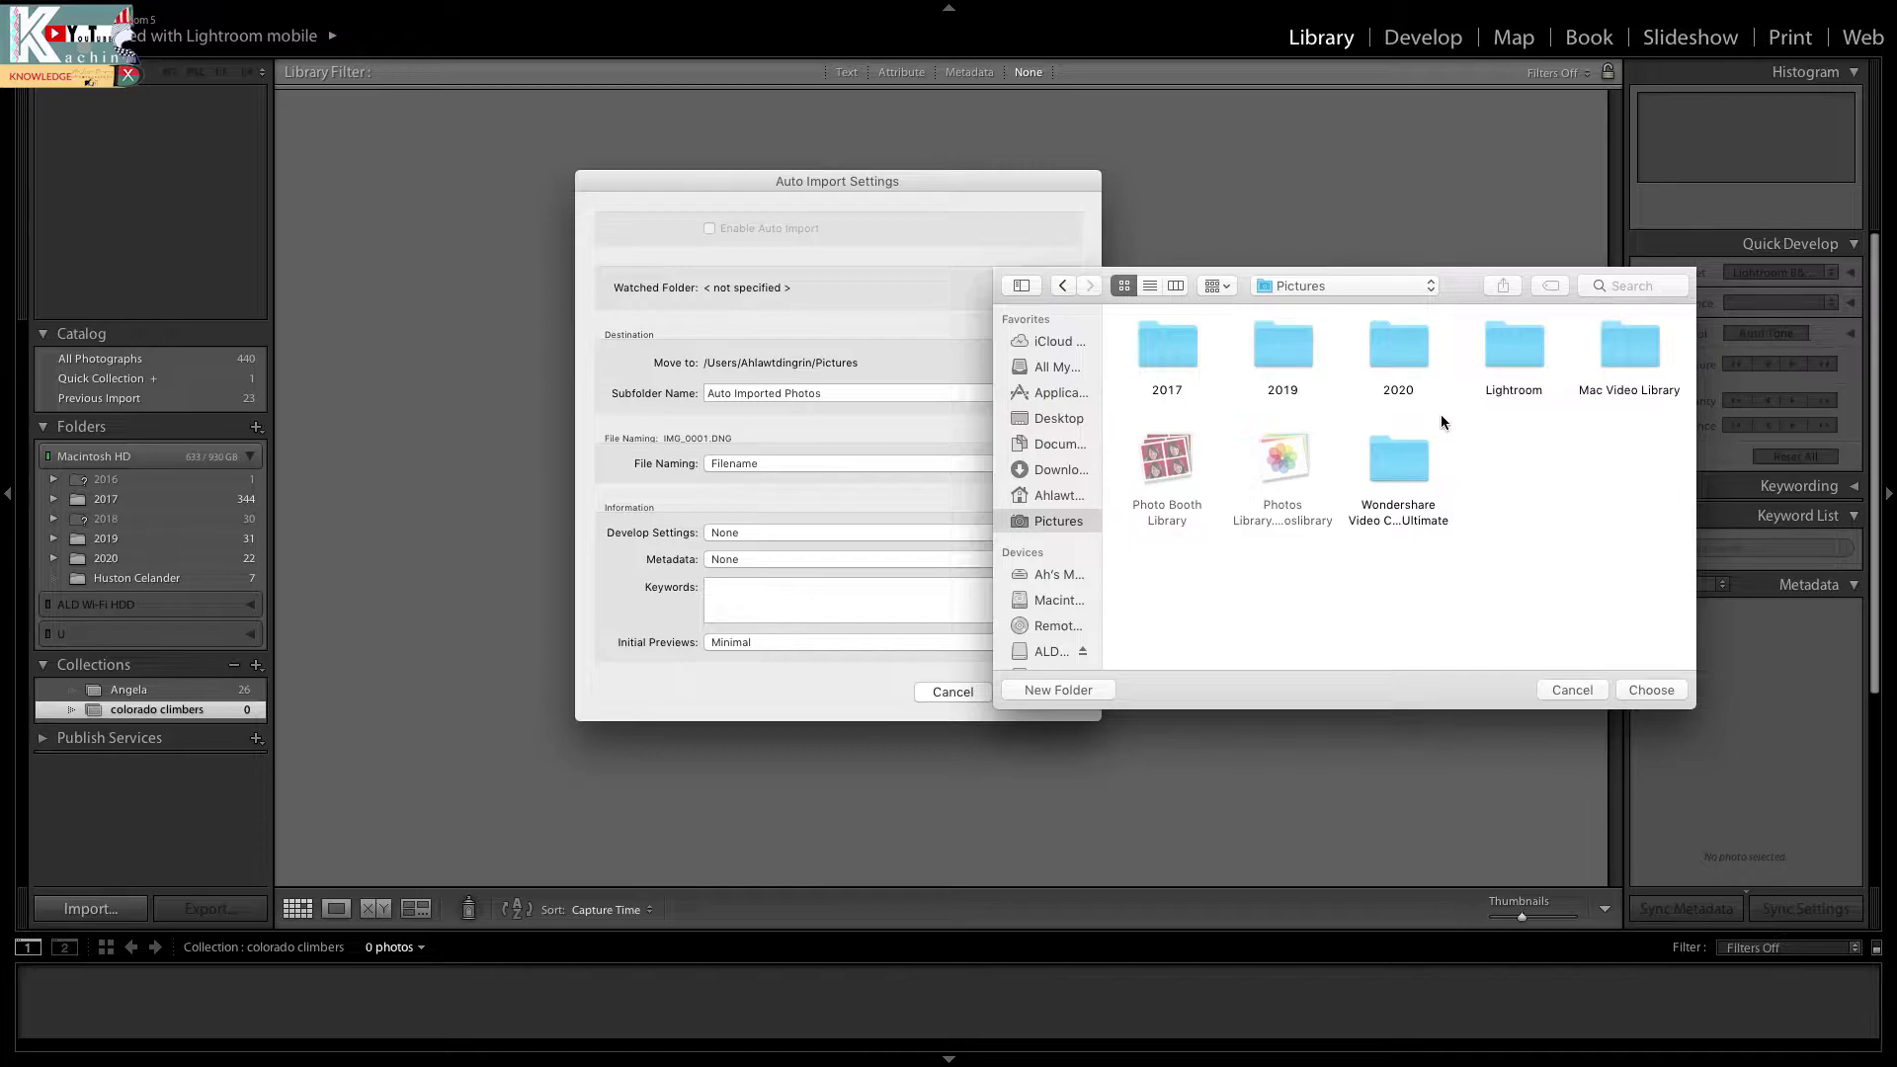
pyautogui.doubleClick(1163, 356)
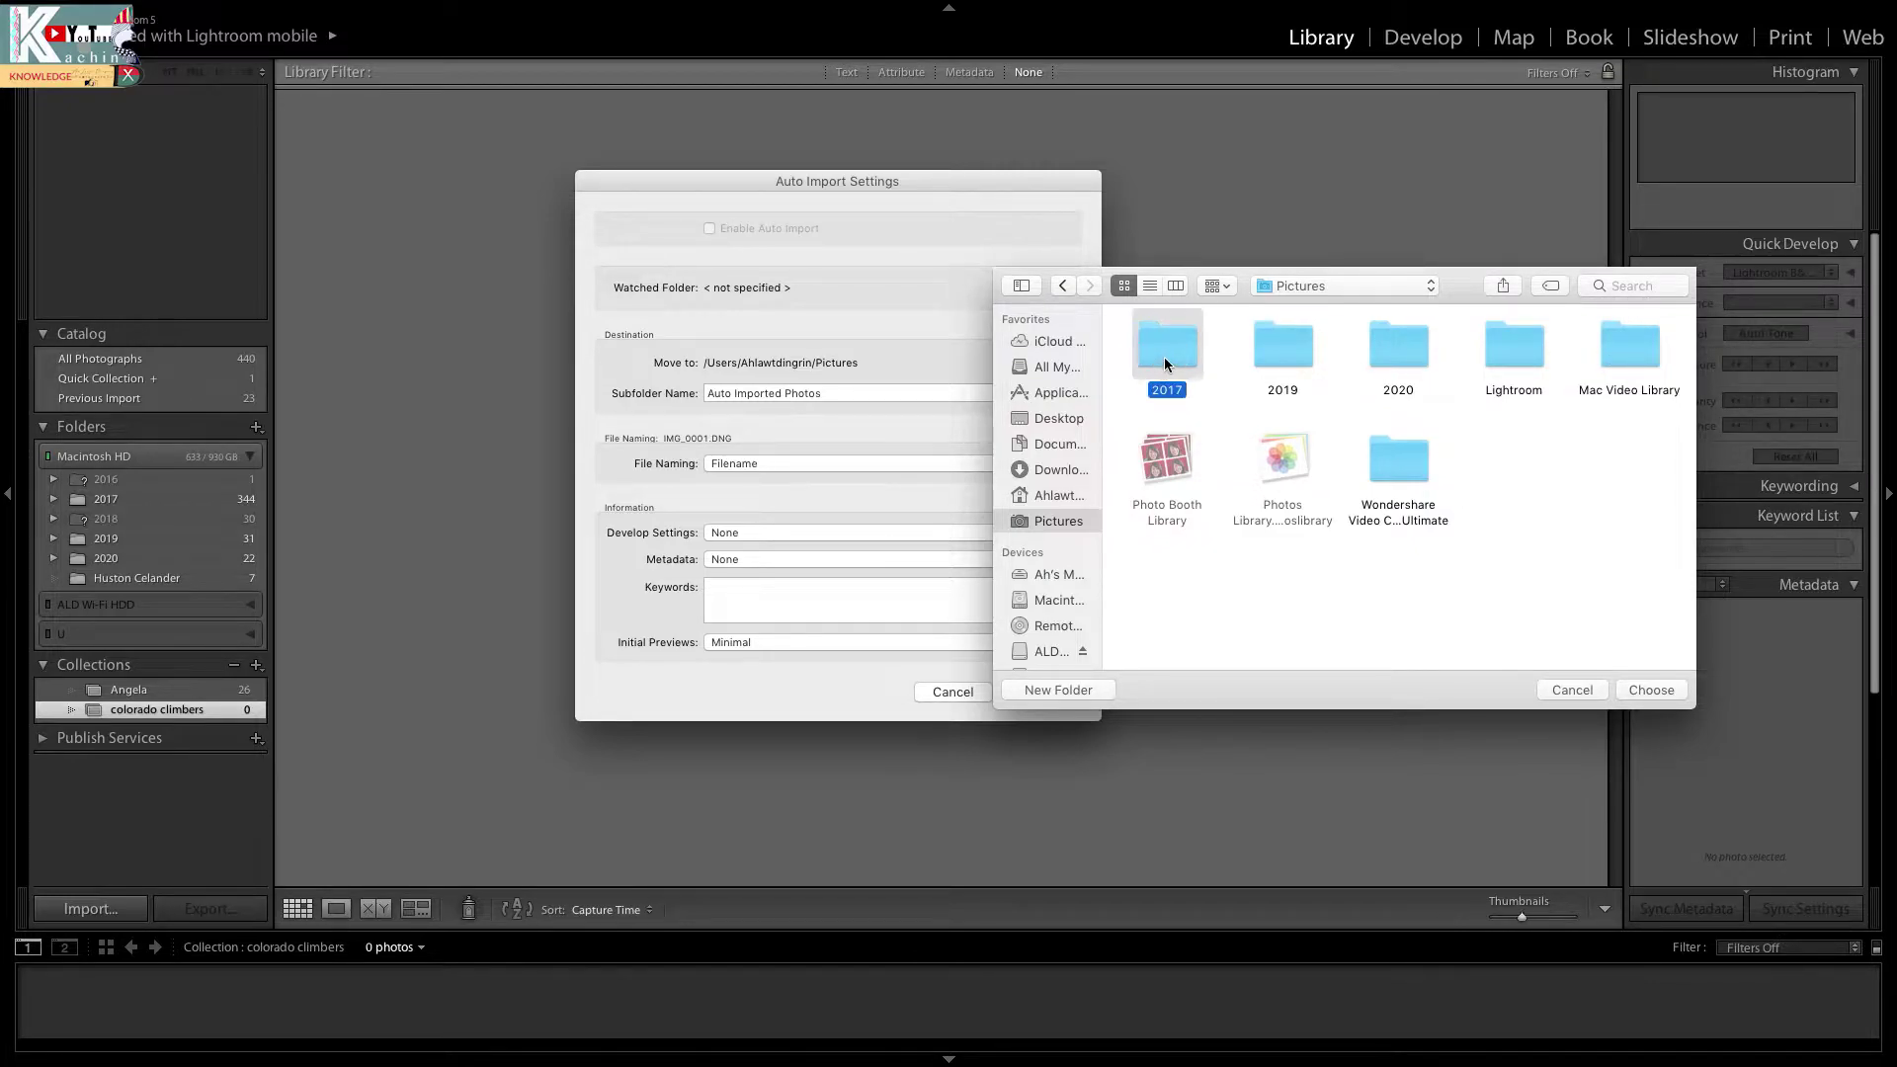
pyautogui.click(1064, 286)
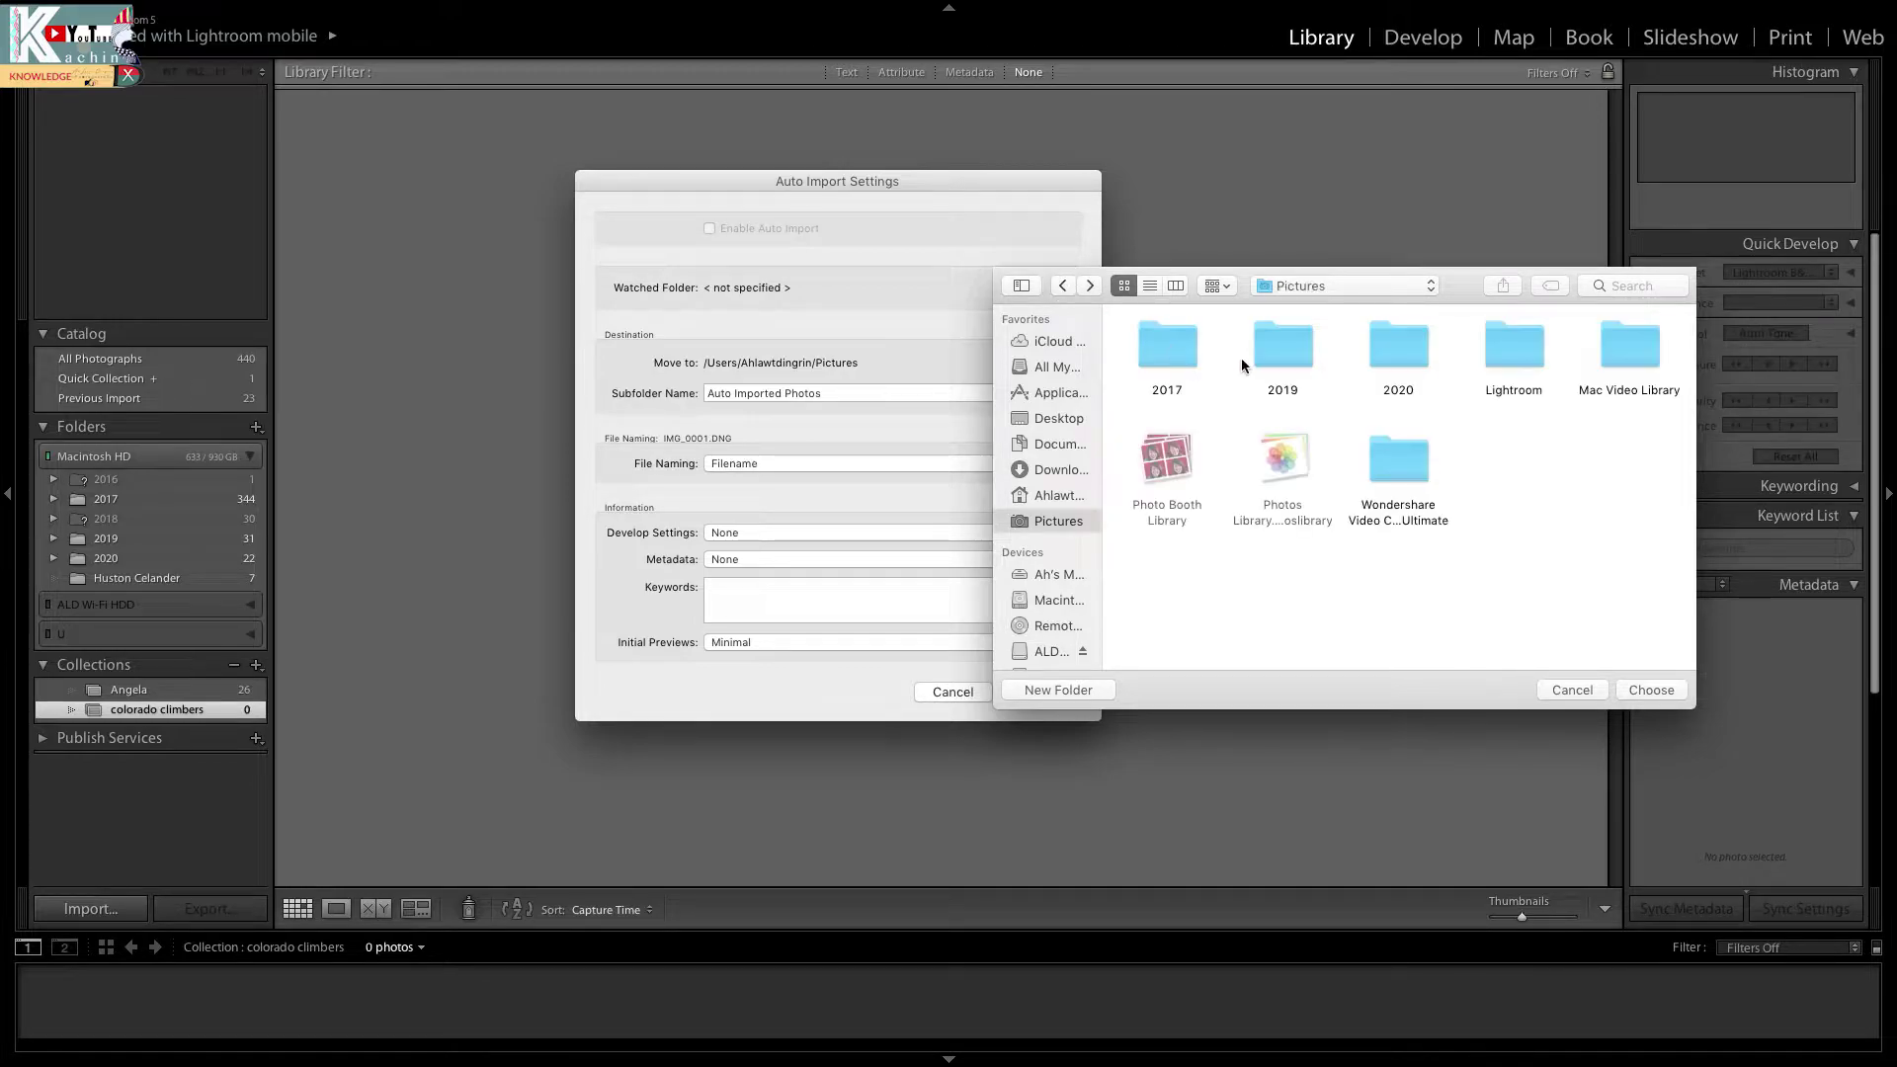
pyautogui.click(1285, 355)
pyautogui.doubleClick(1285, 356)
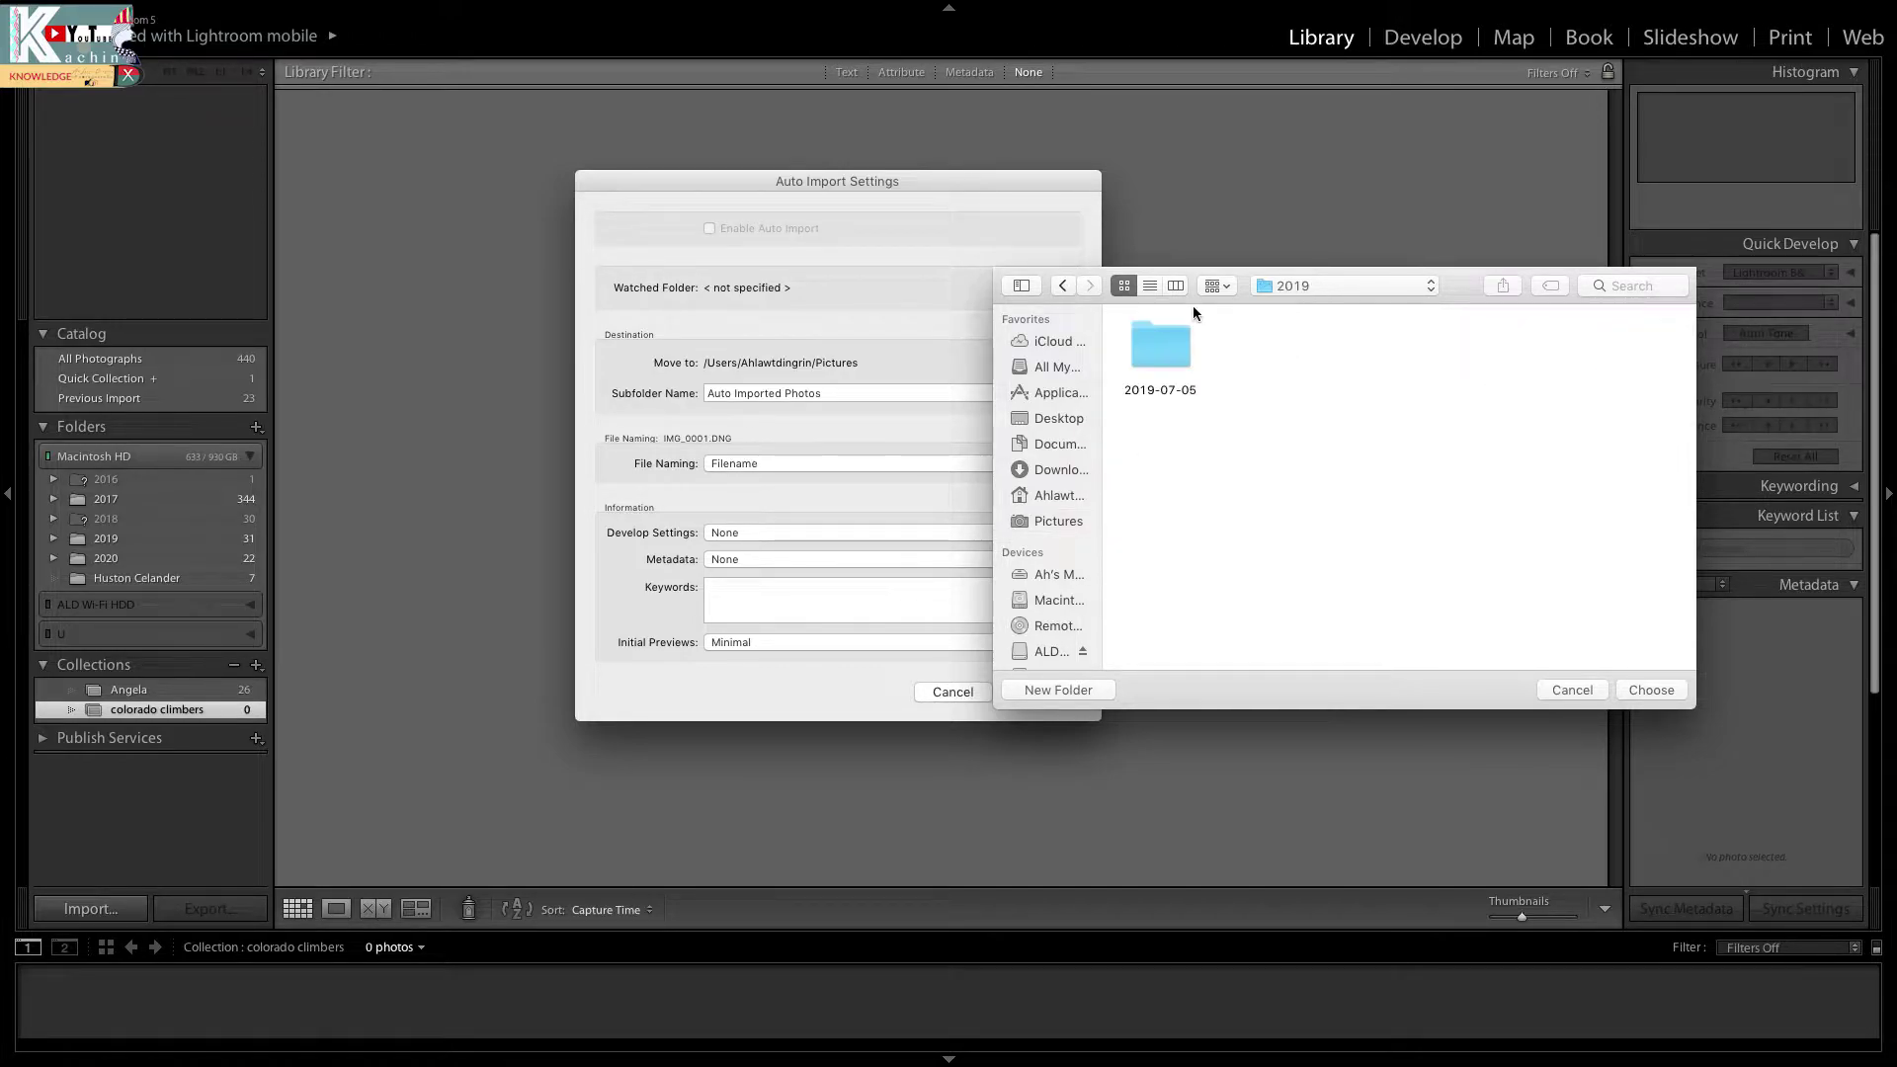
pyautogui.click(1064, 287)
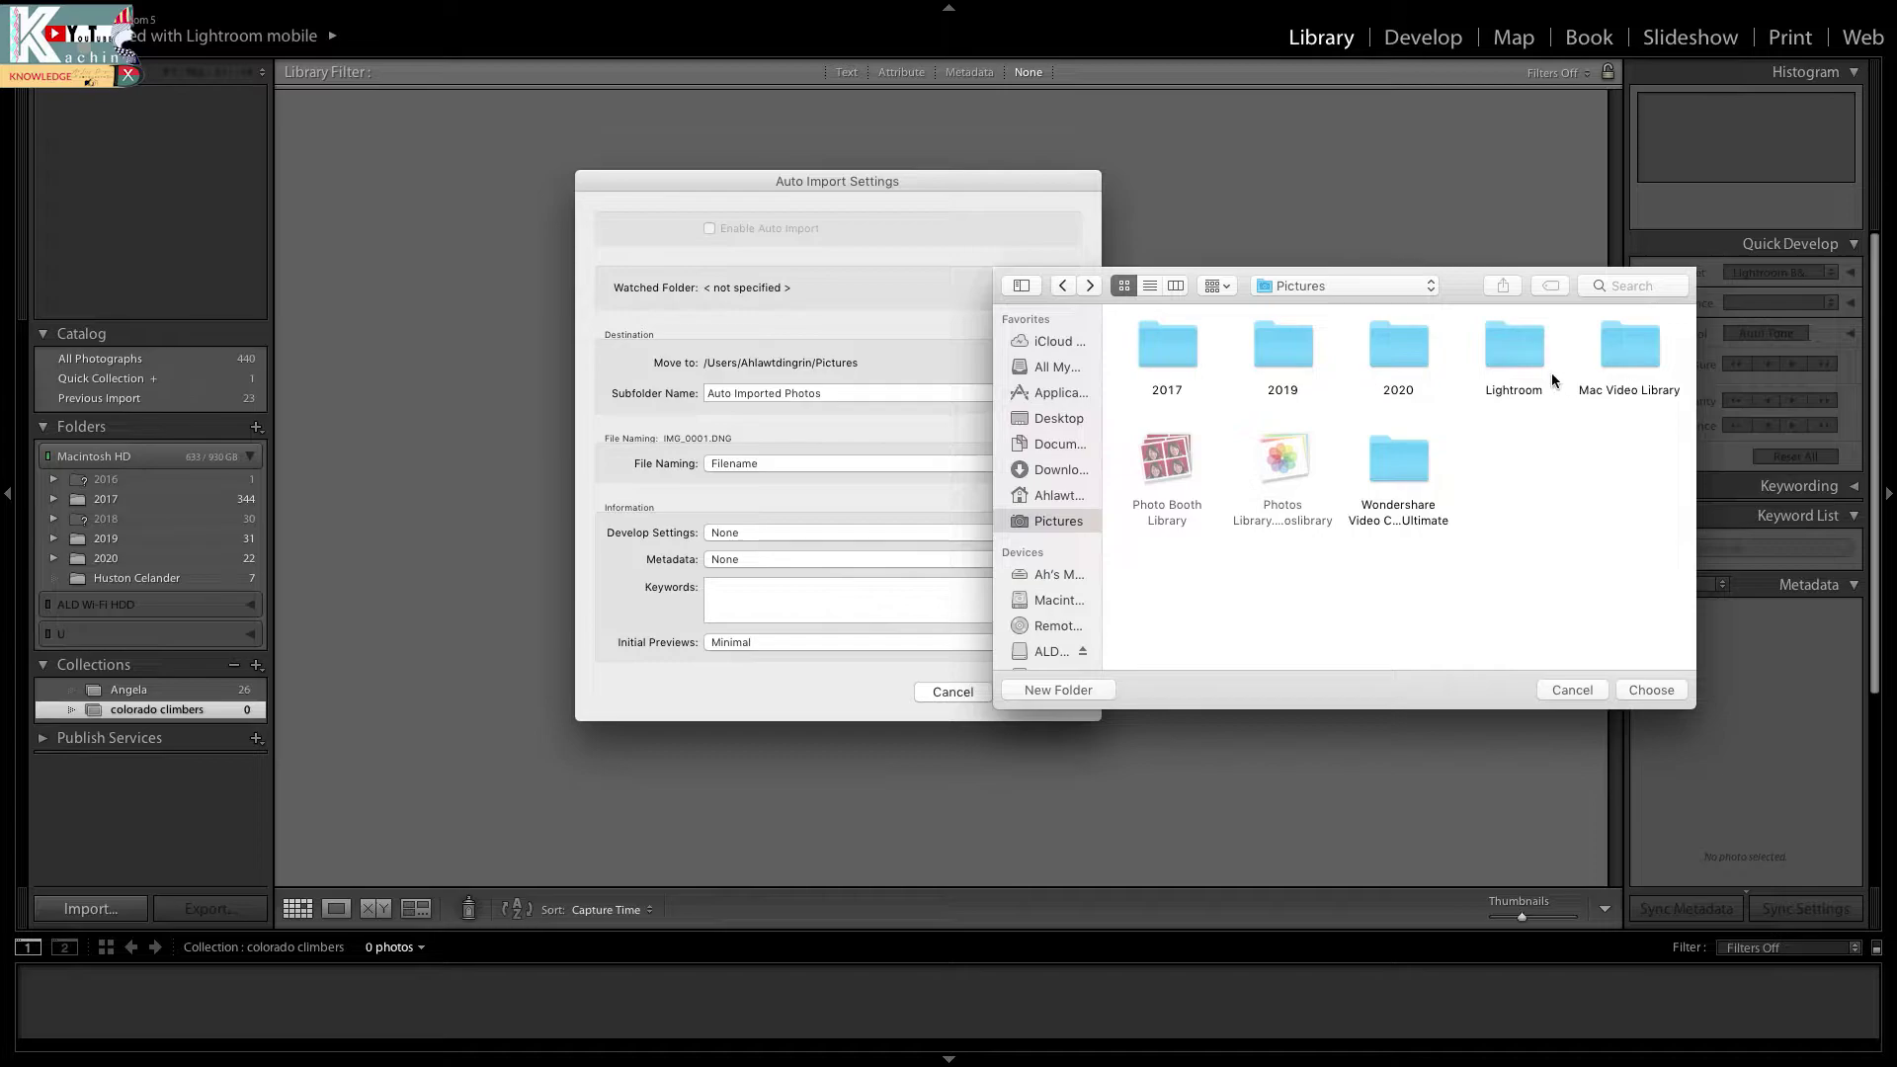
pyautogui.doubleClick(1524, 345)
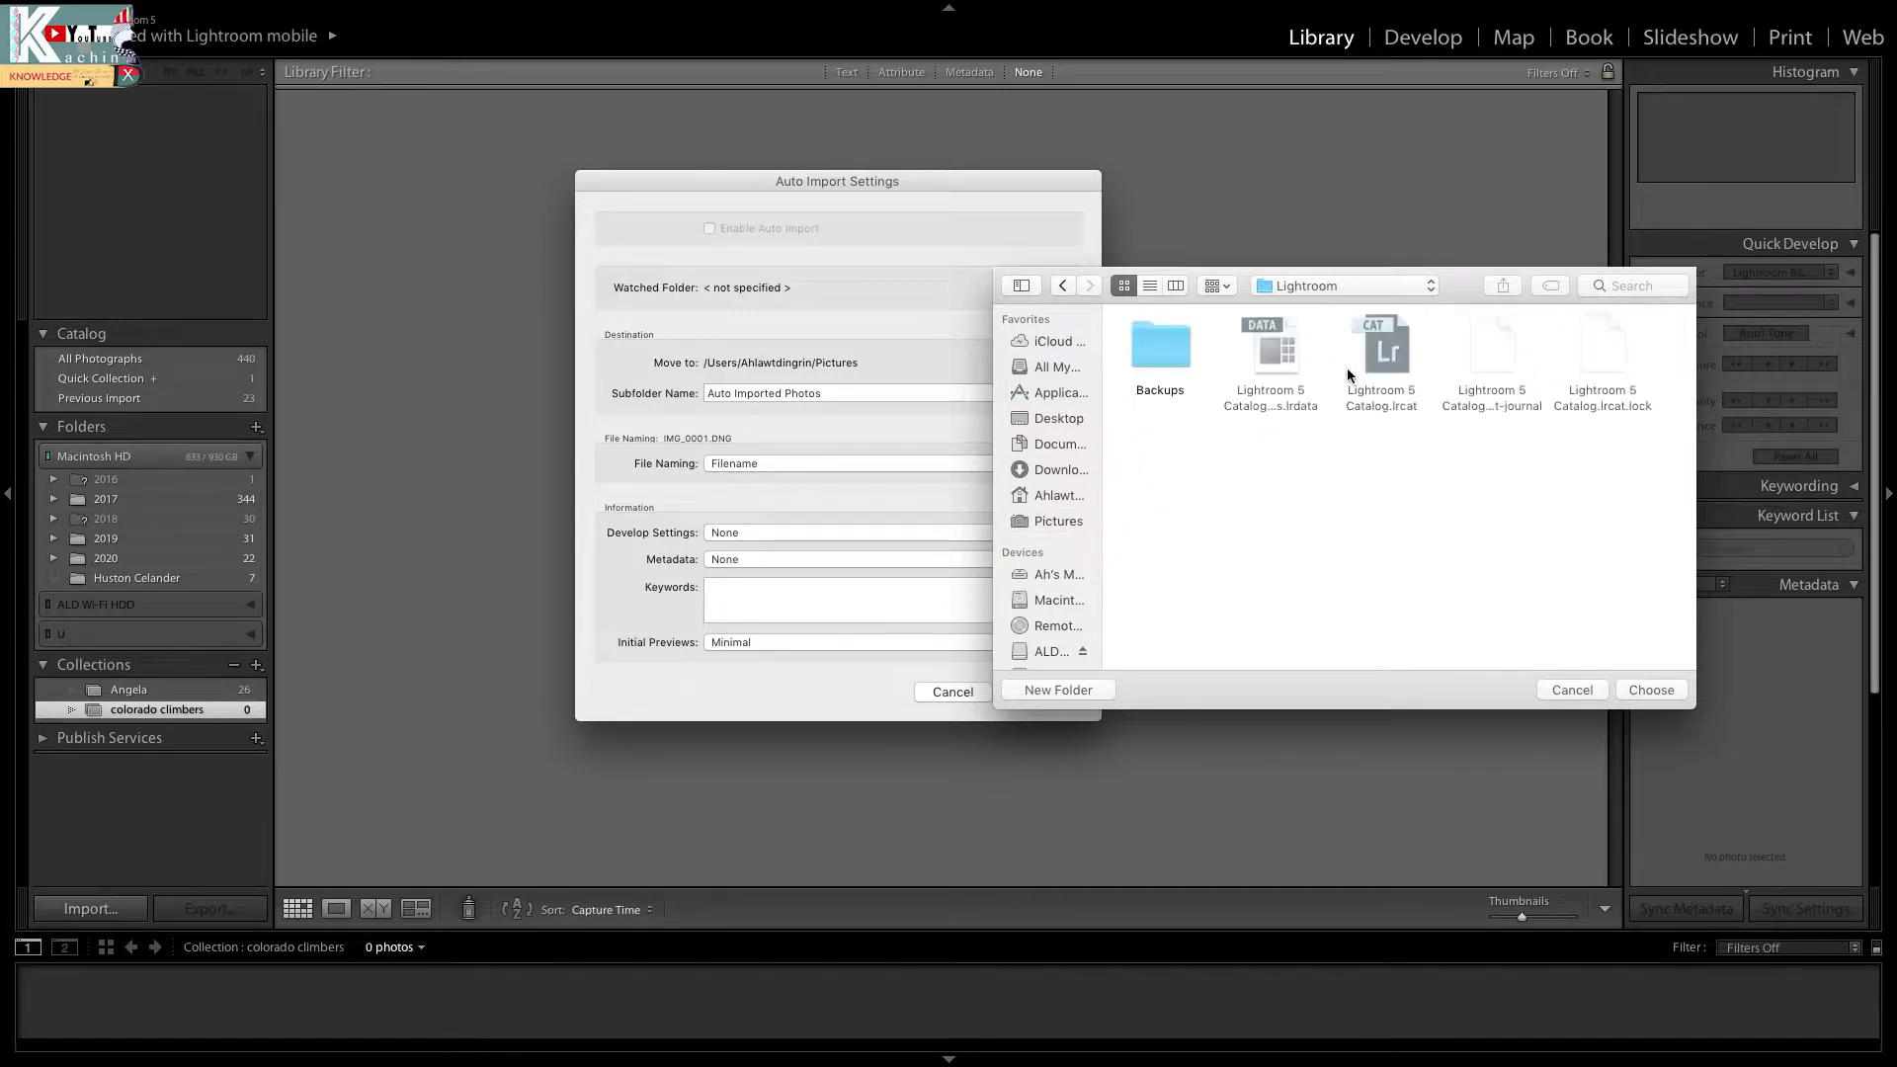
pyautogui.doubleClick(1167, 351)
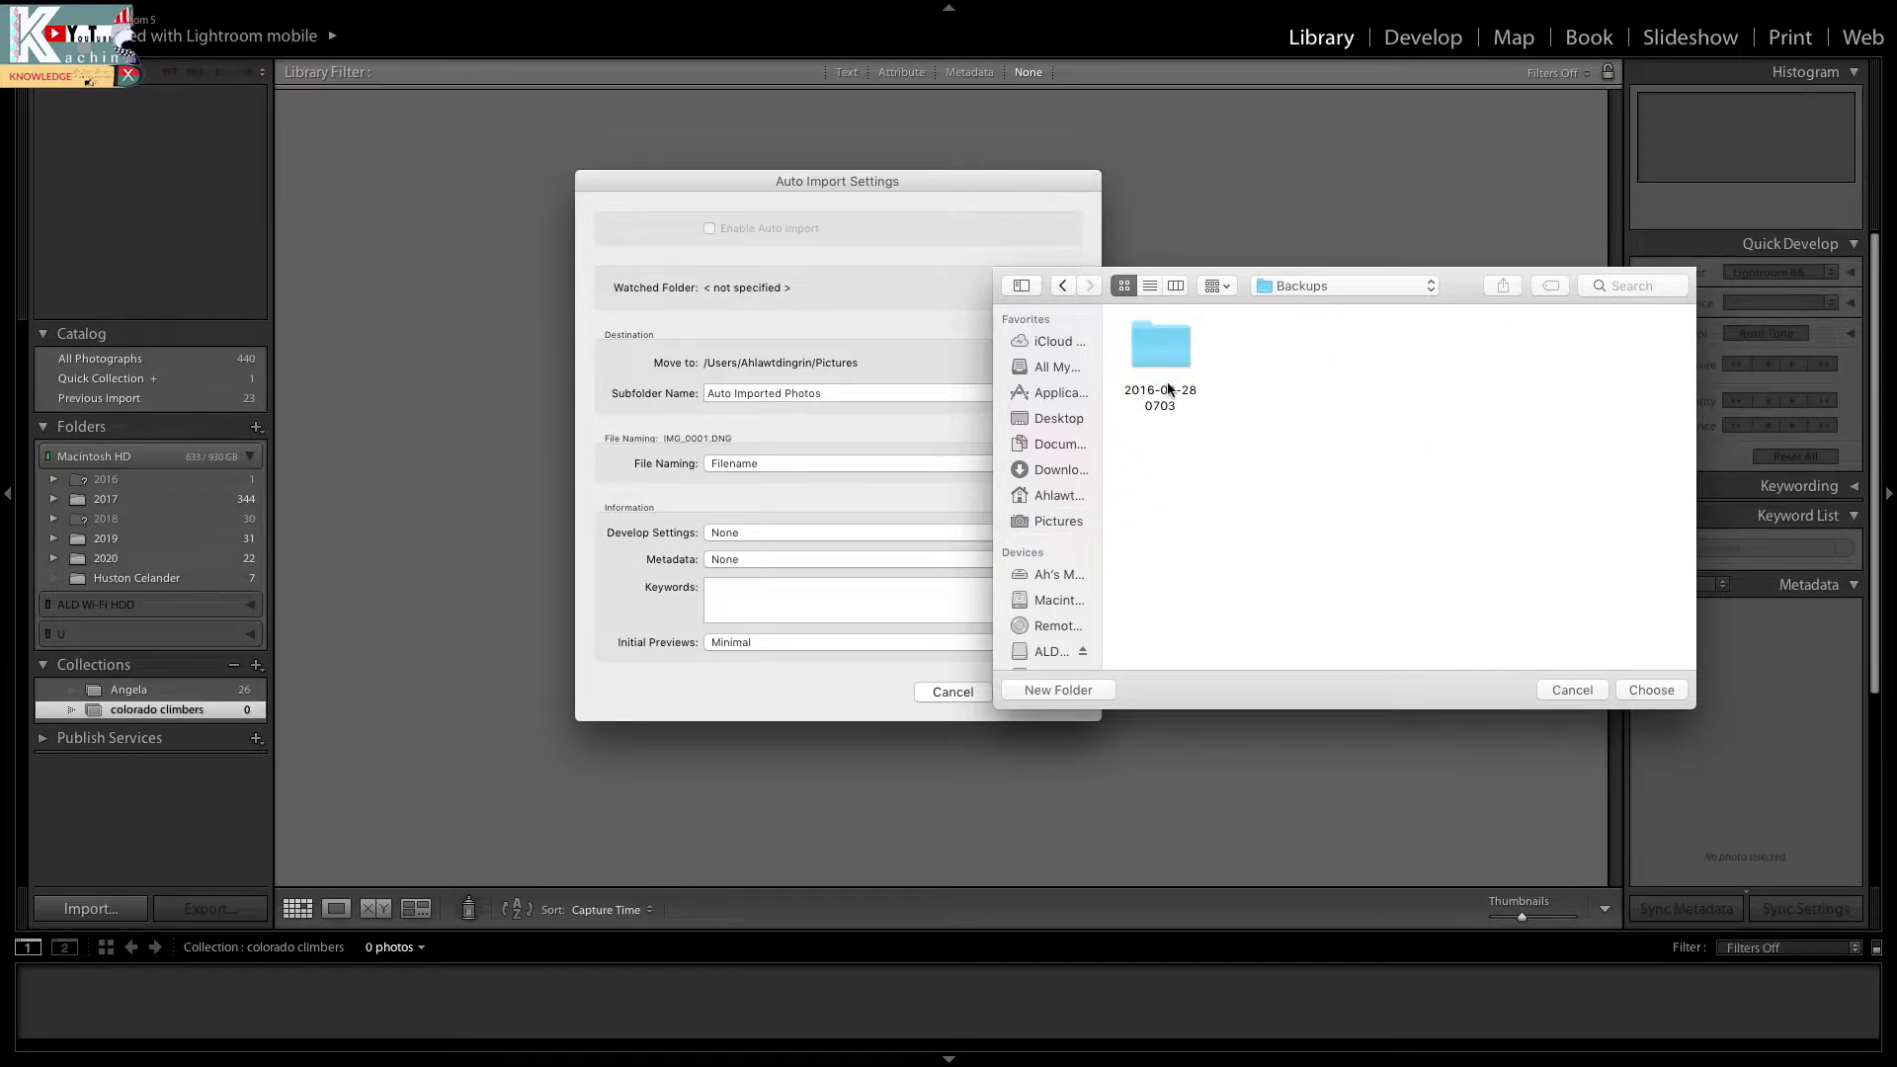
pyautogui.doubleClick(1168, 353)
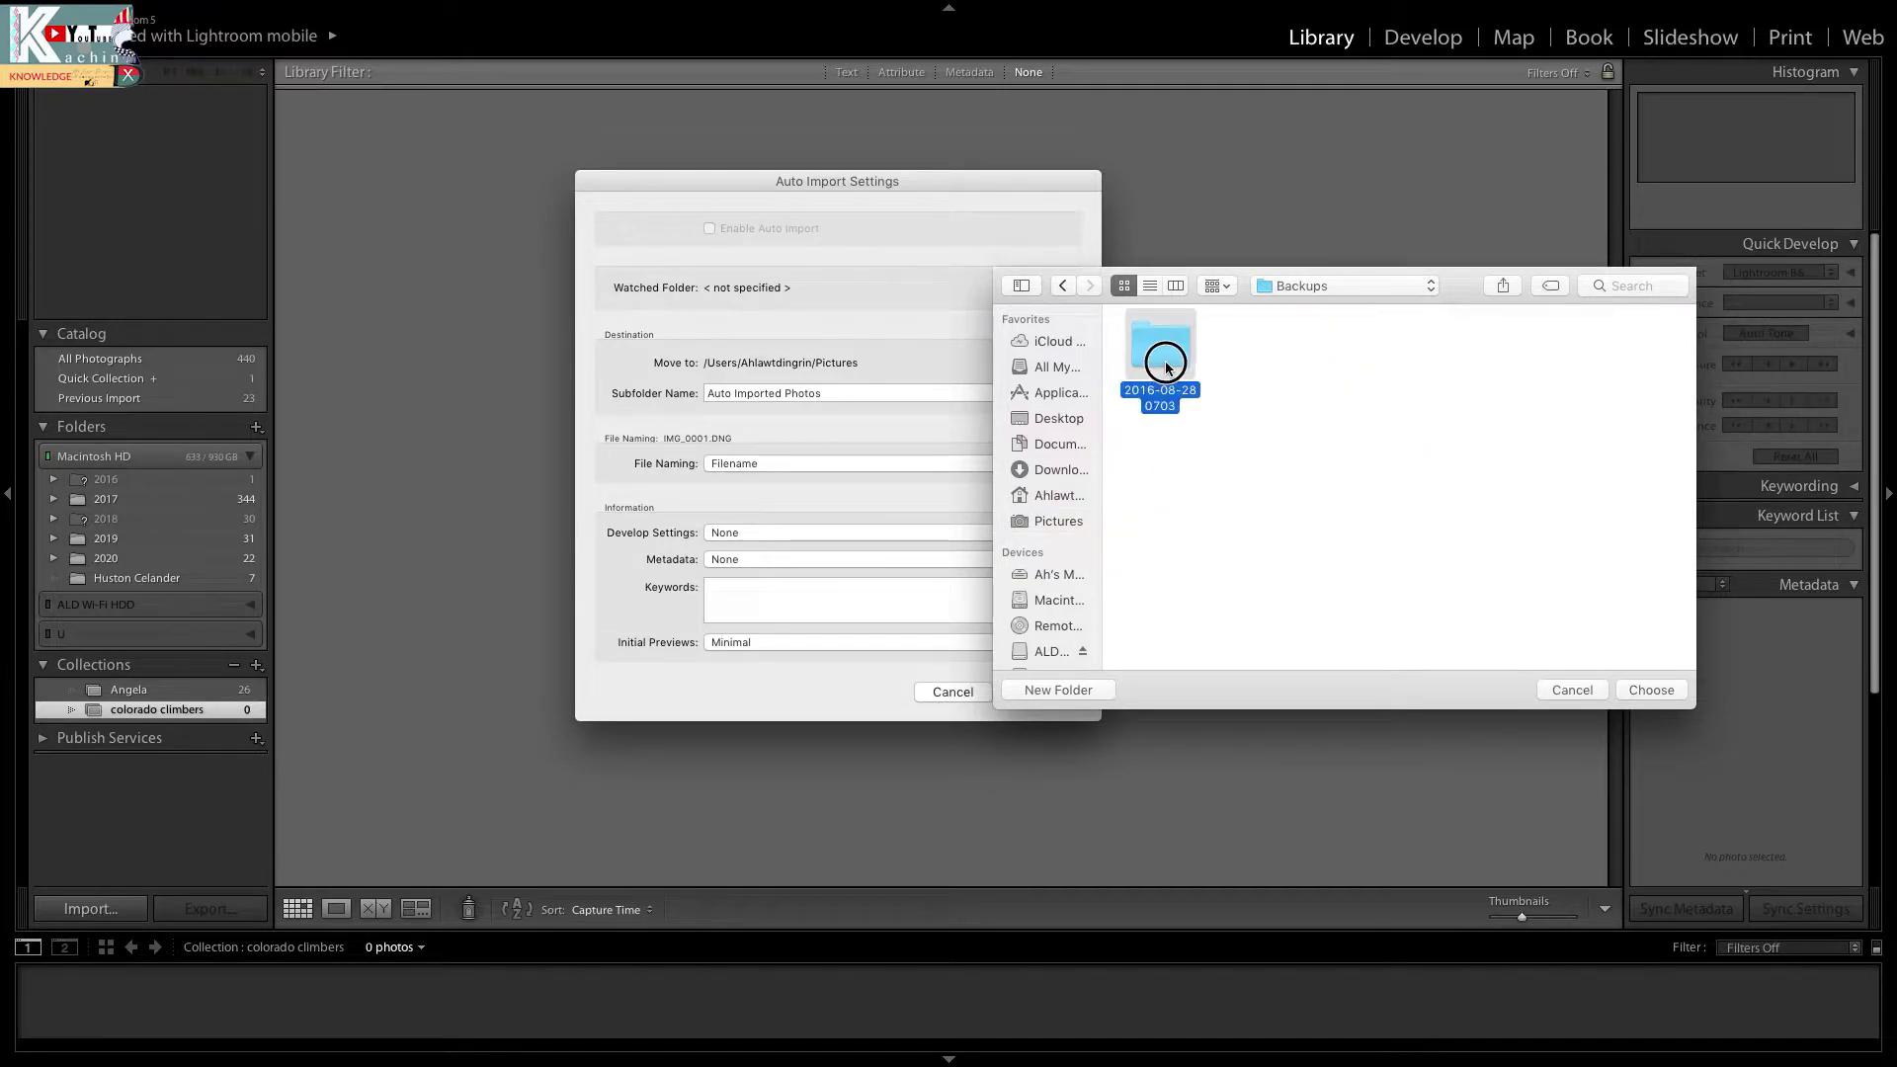
pyautogui.click(1063, 285)
pyautogui.click(1063, 285)
pyautogui.click(1063, 286)
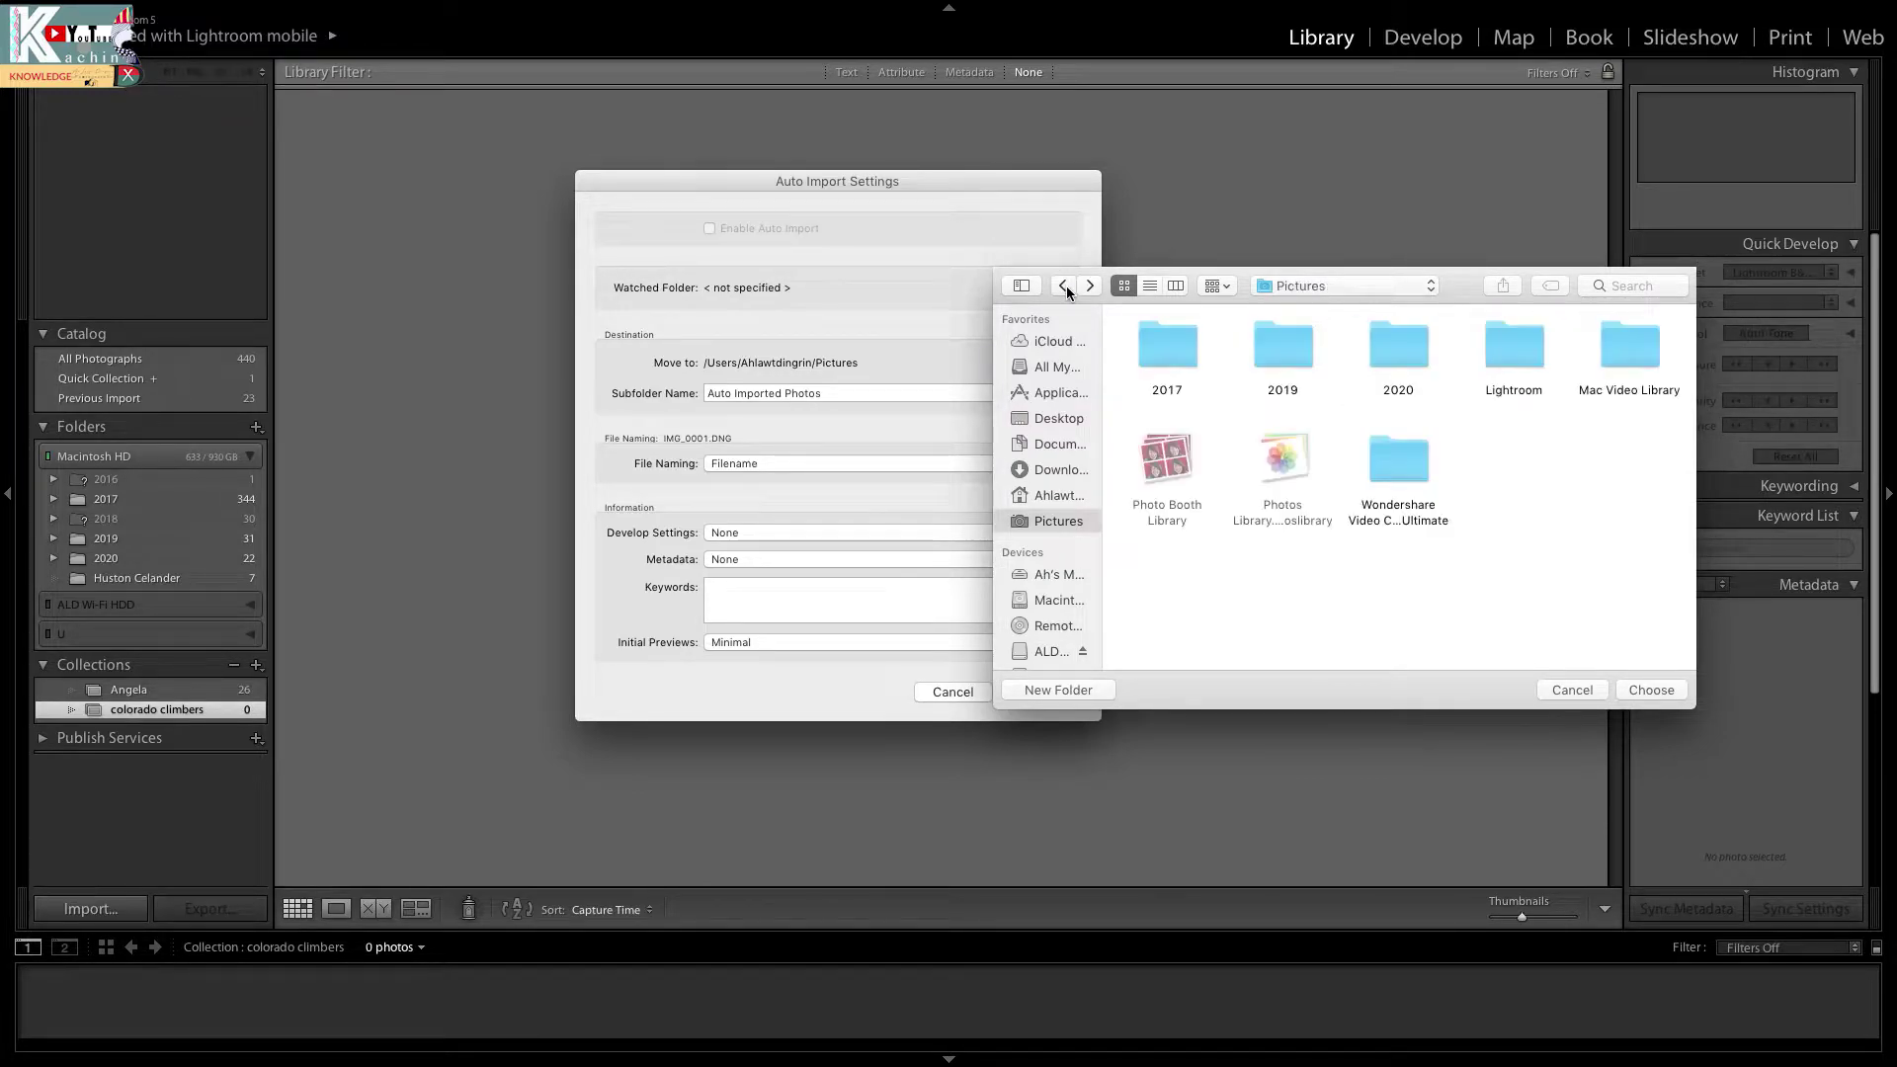
pyautogui.doubleClick(1406, 352)
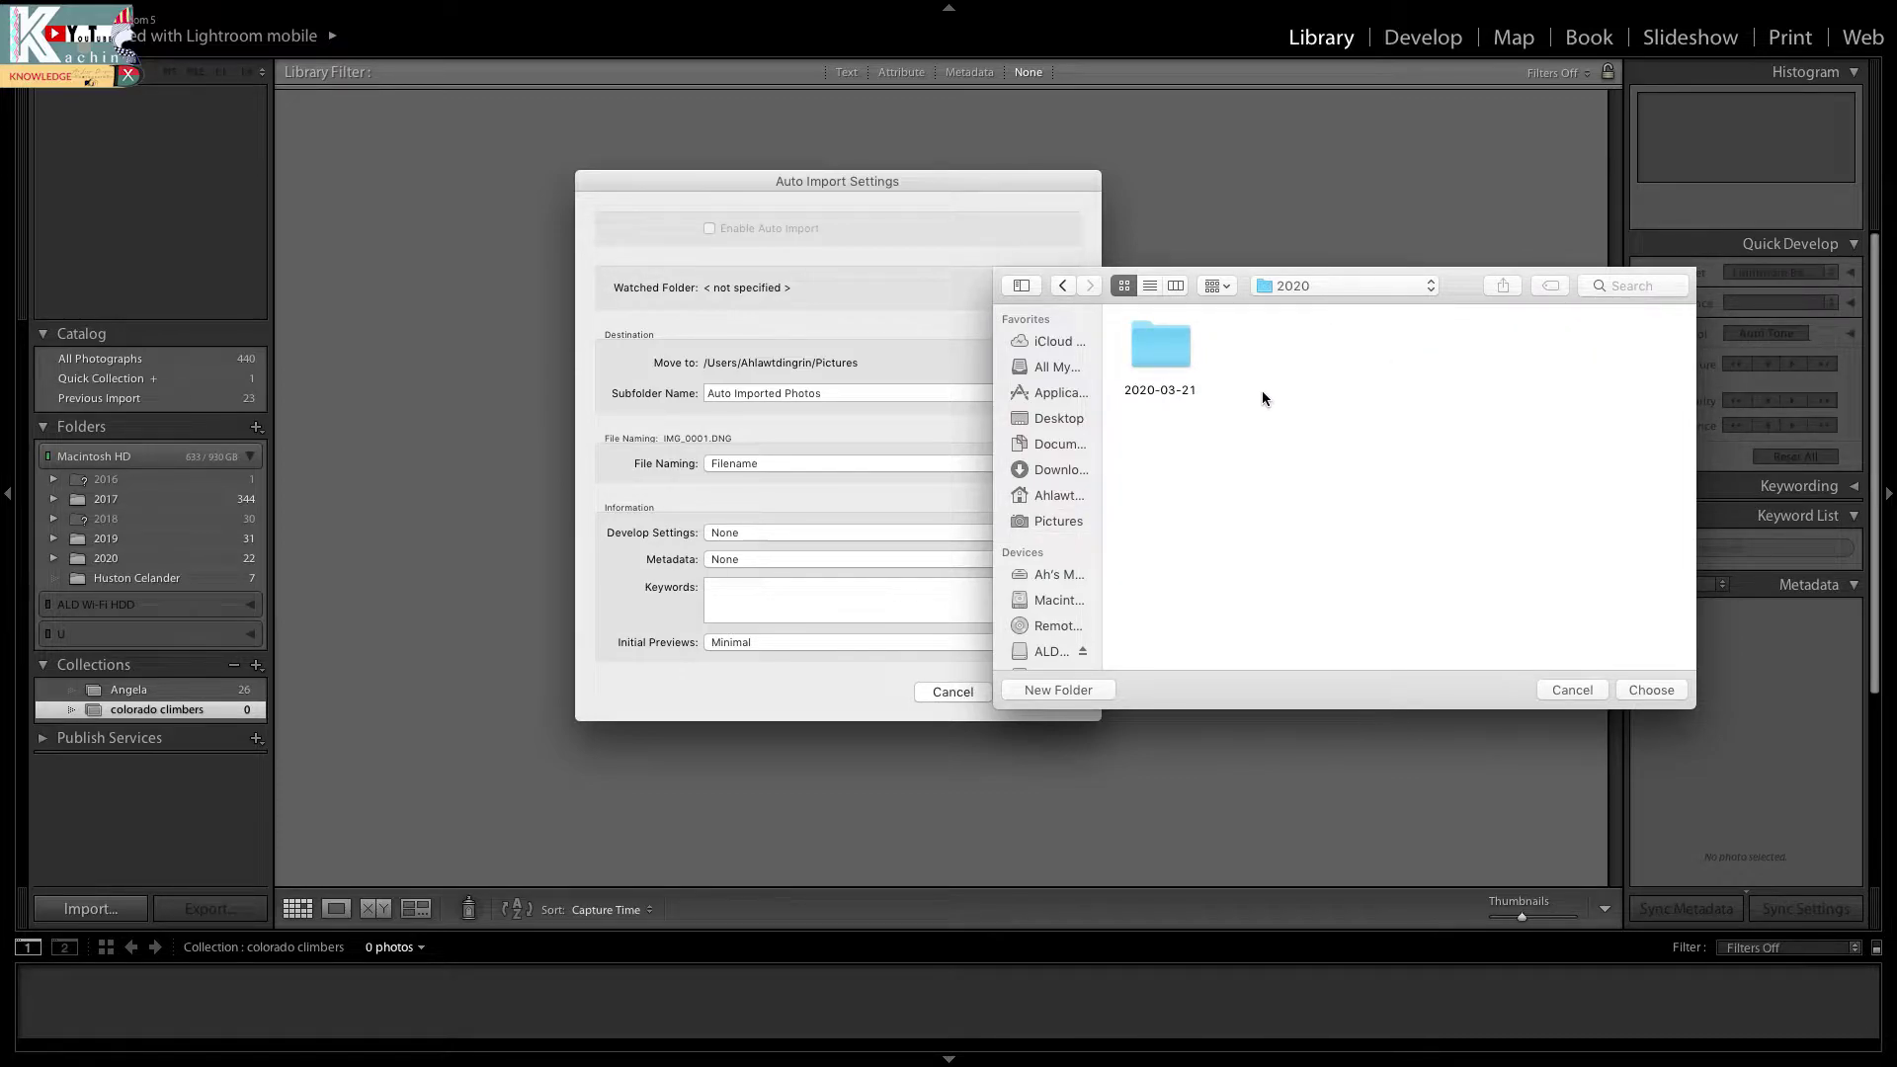
pyautogui.click(1173, 354)
pyautogui.doubleClick(1173, 353)
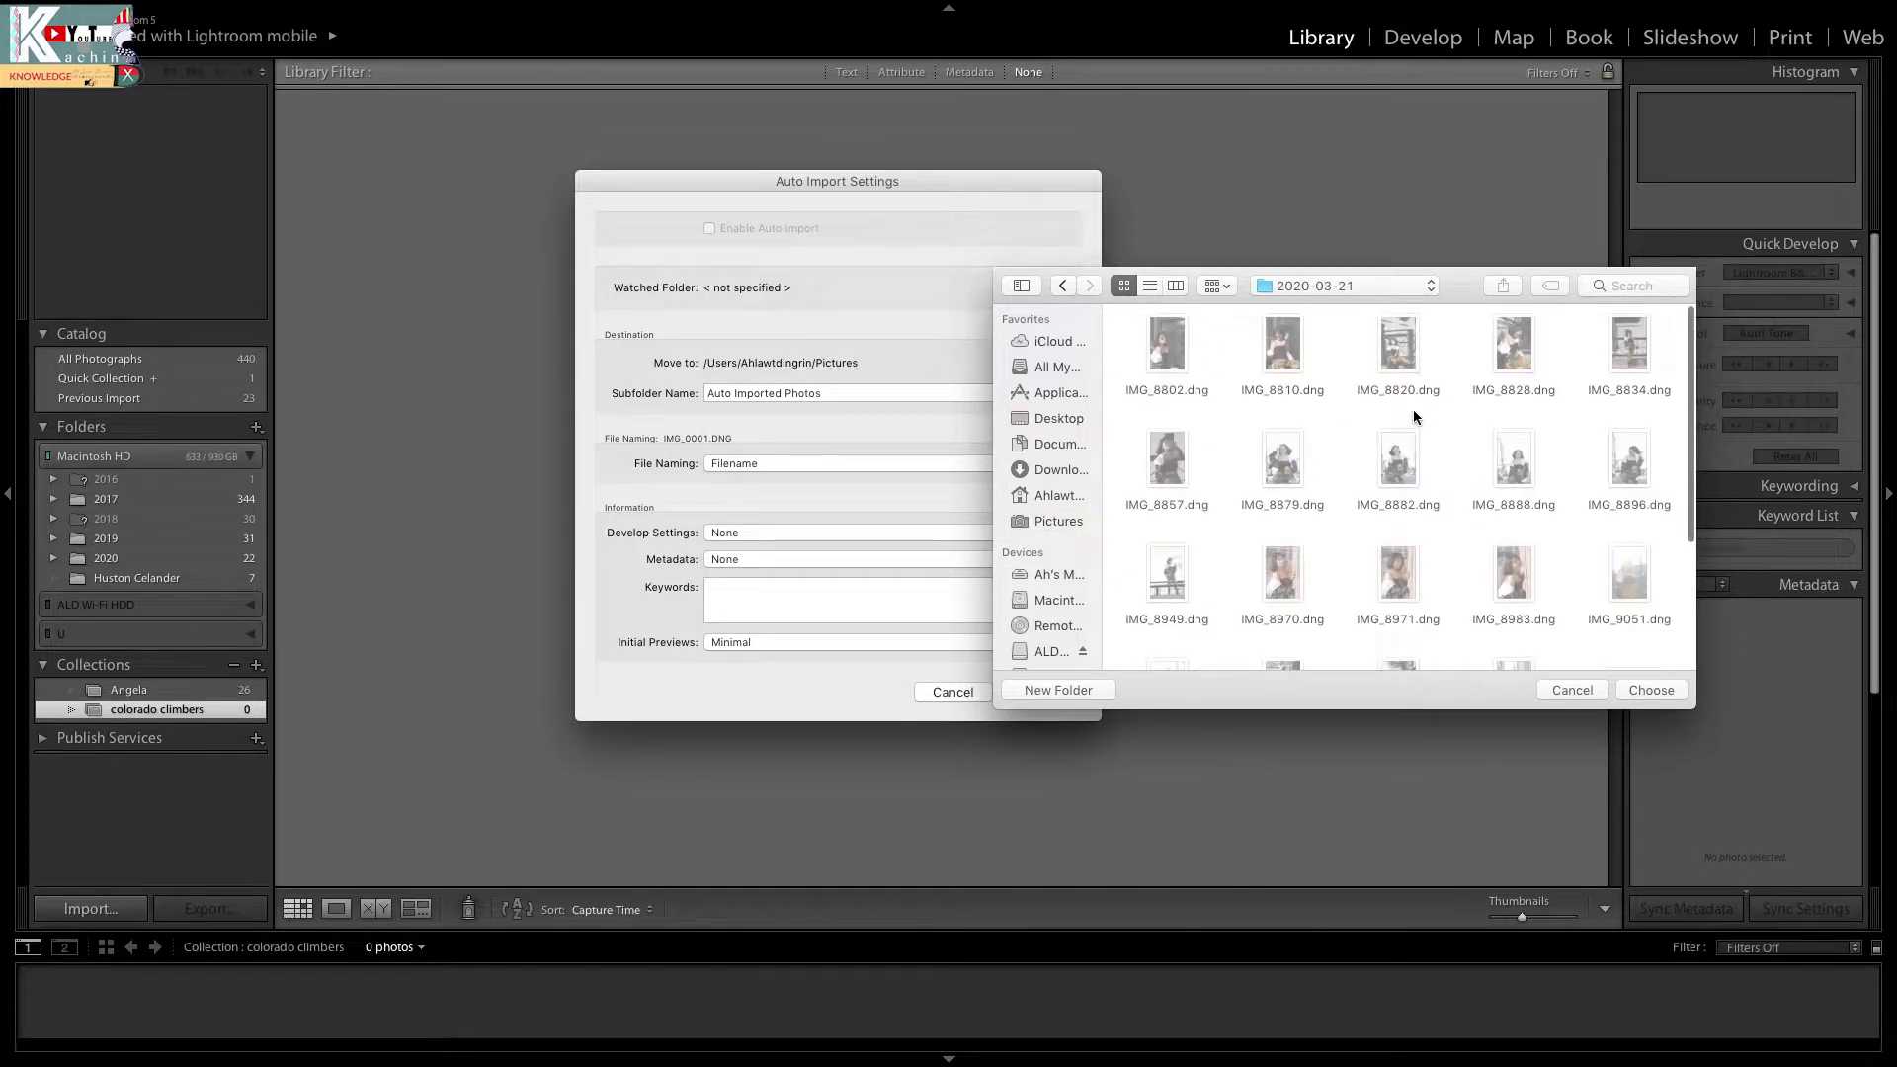
pyautogui.click(1062, 285)
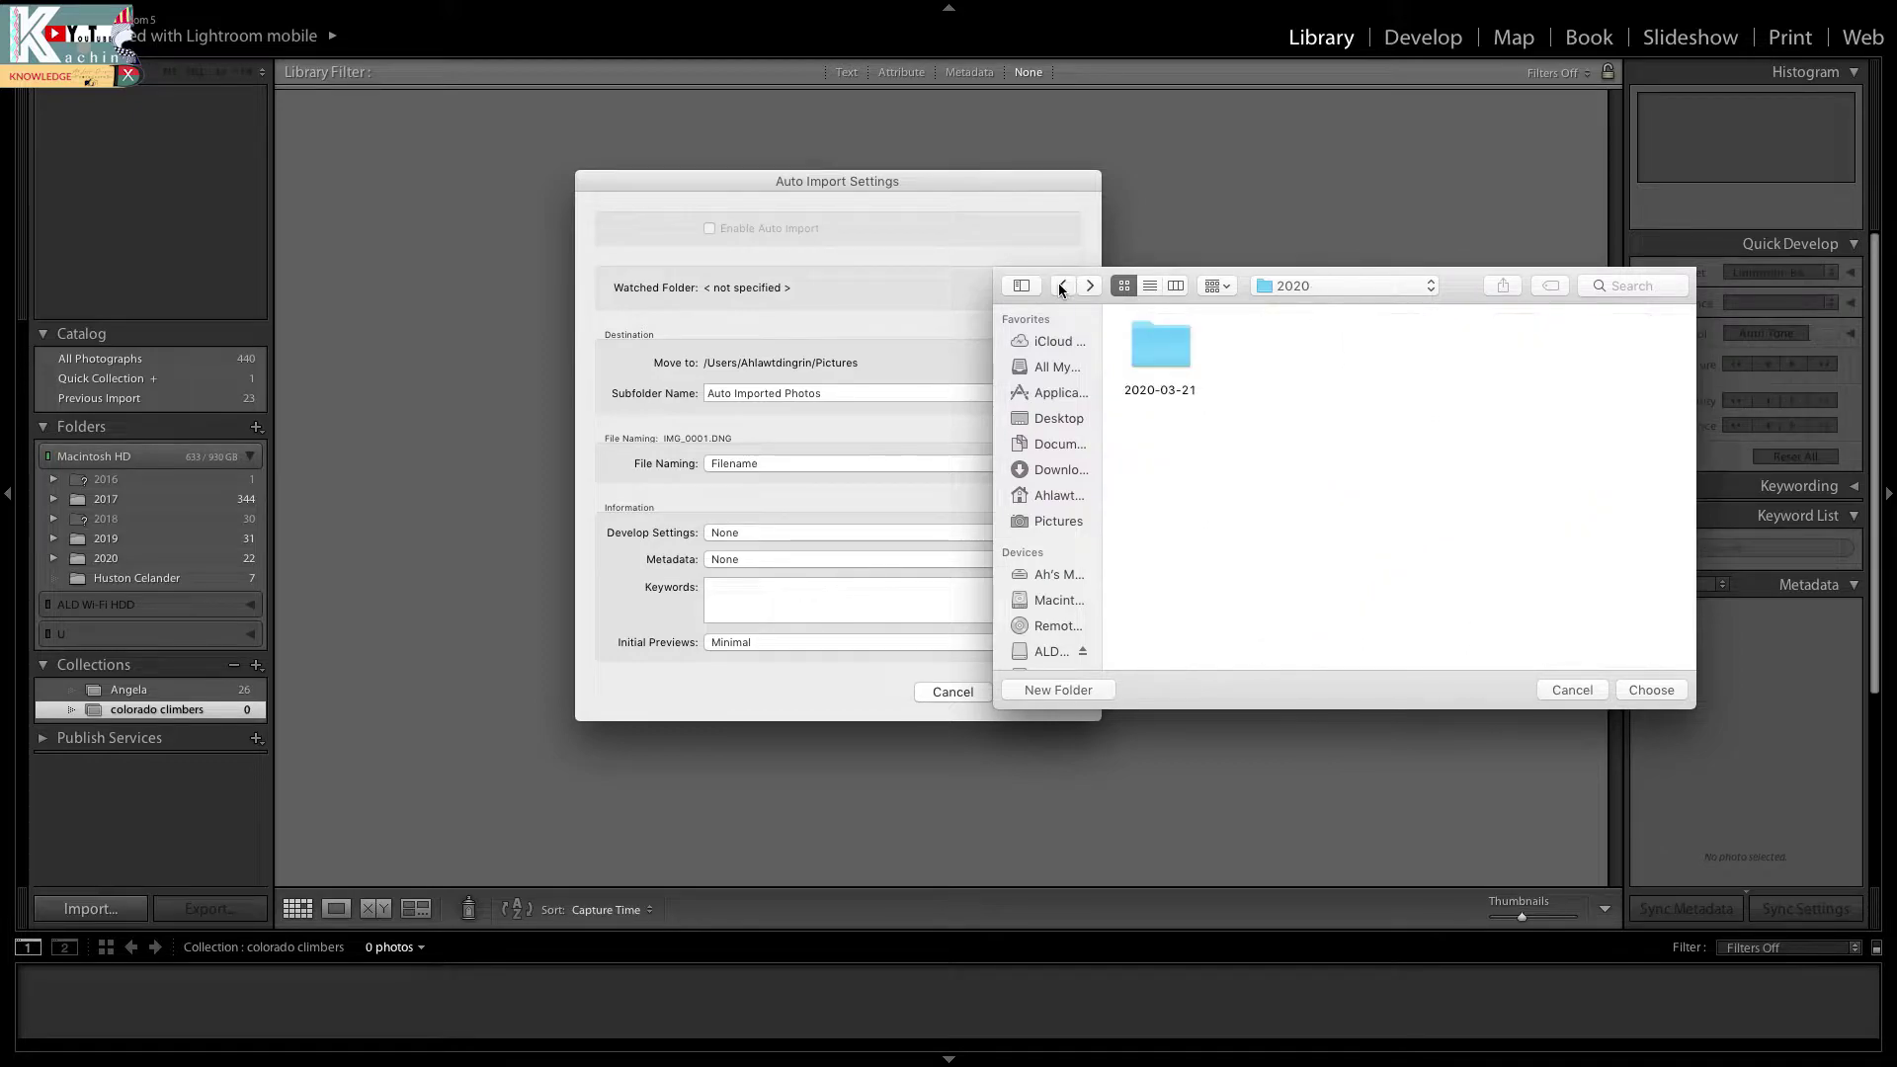
pyautogui.click(1062, 286)
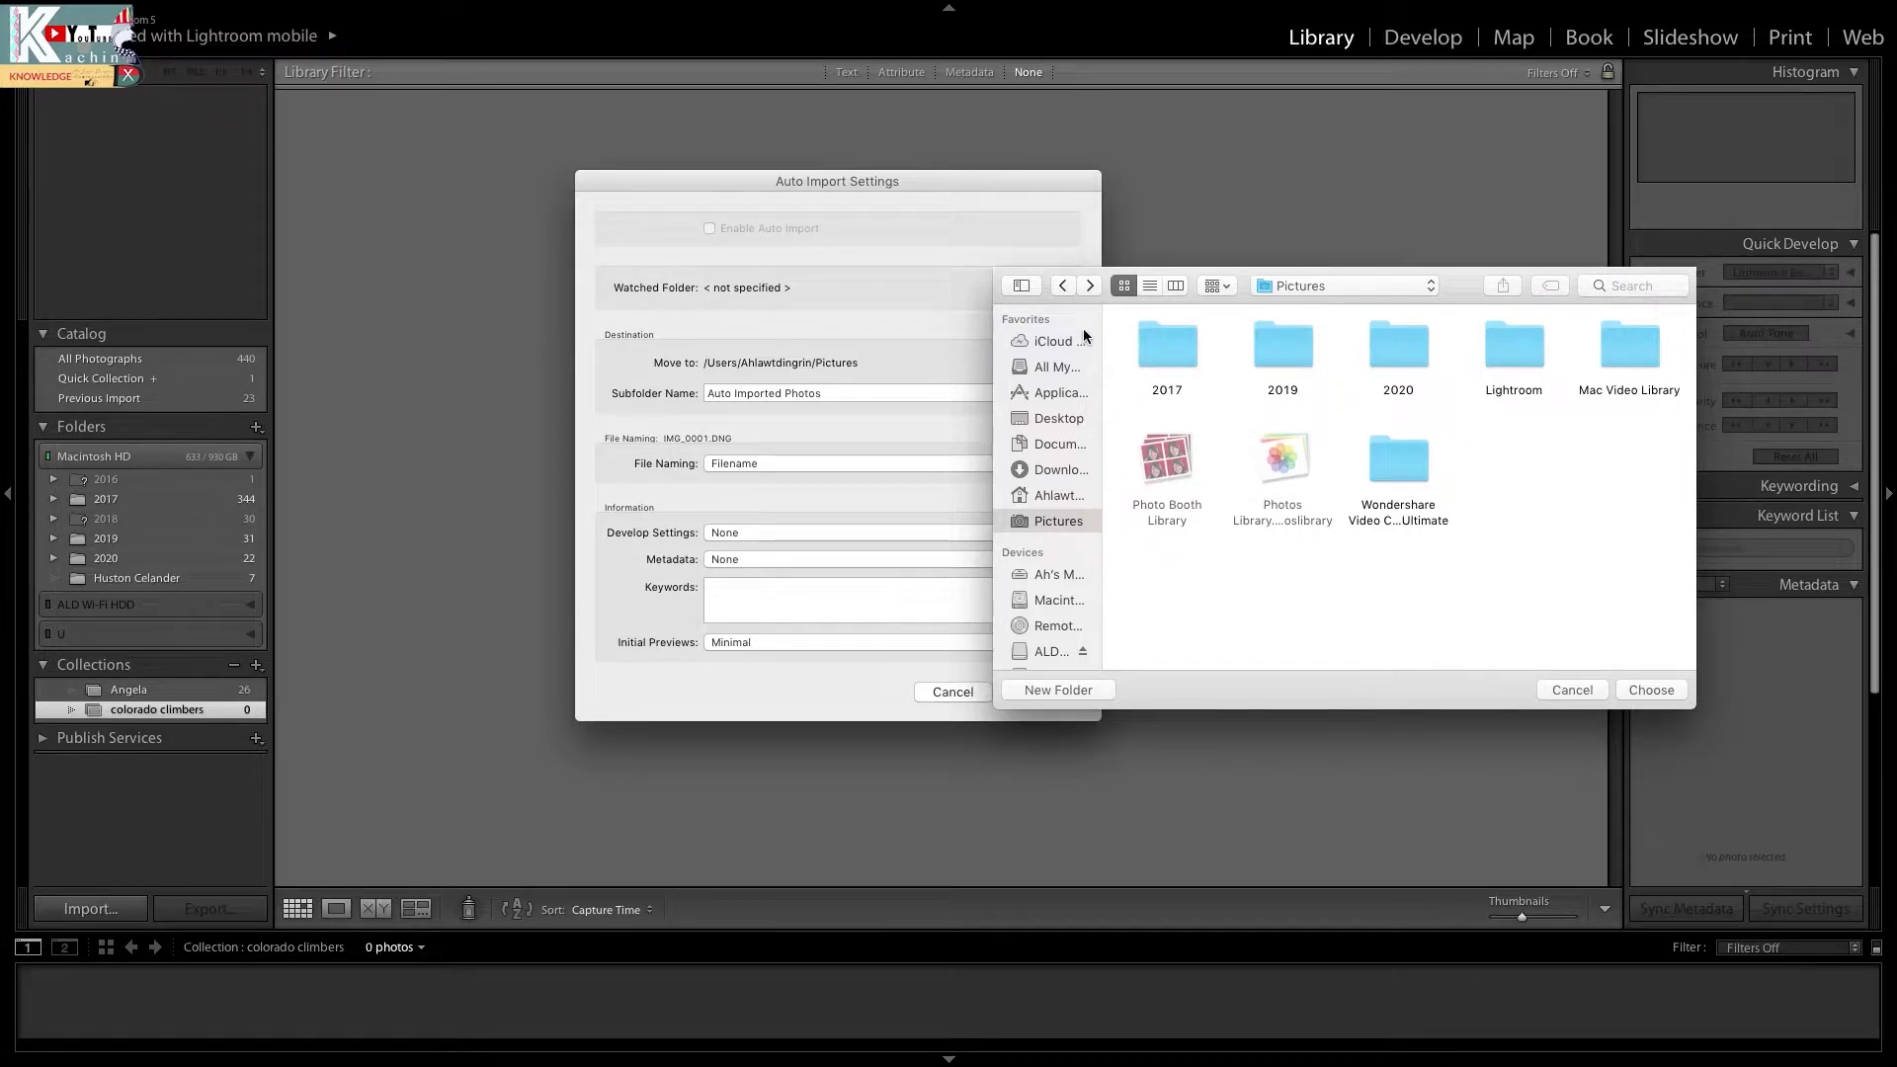
pyautogui.click(1571, 691)
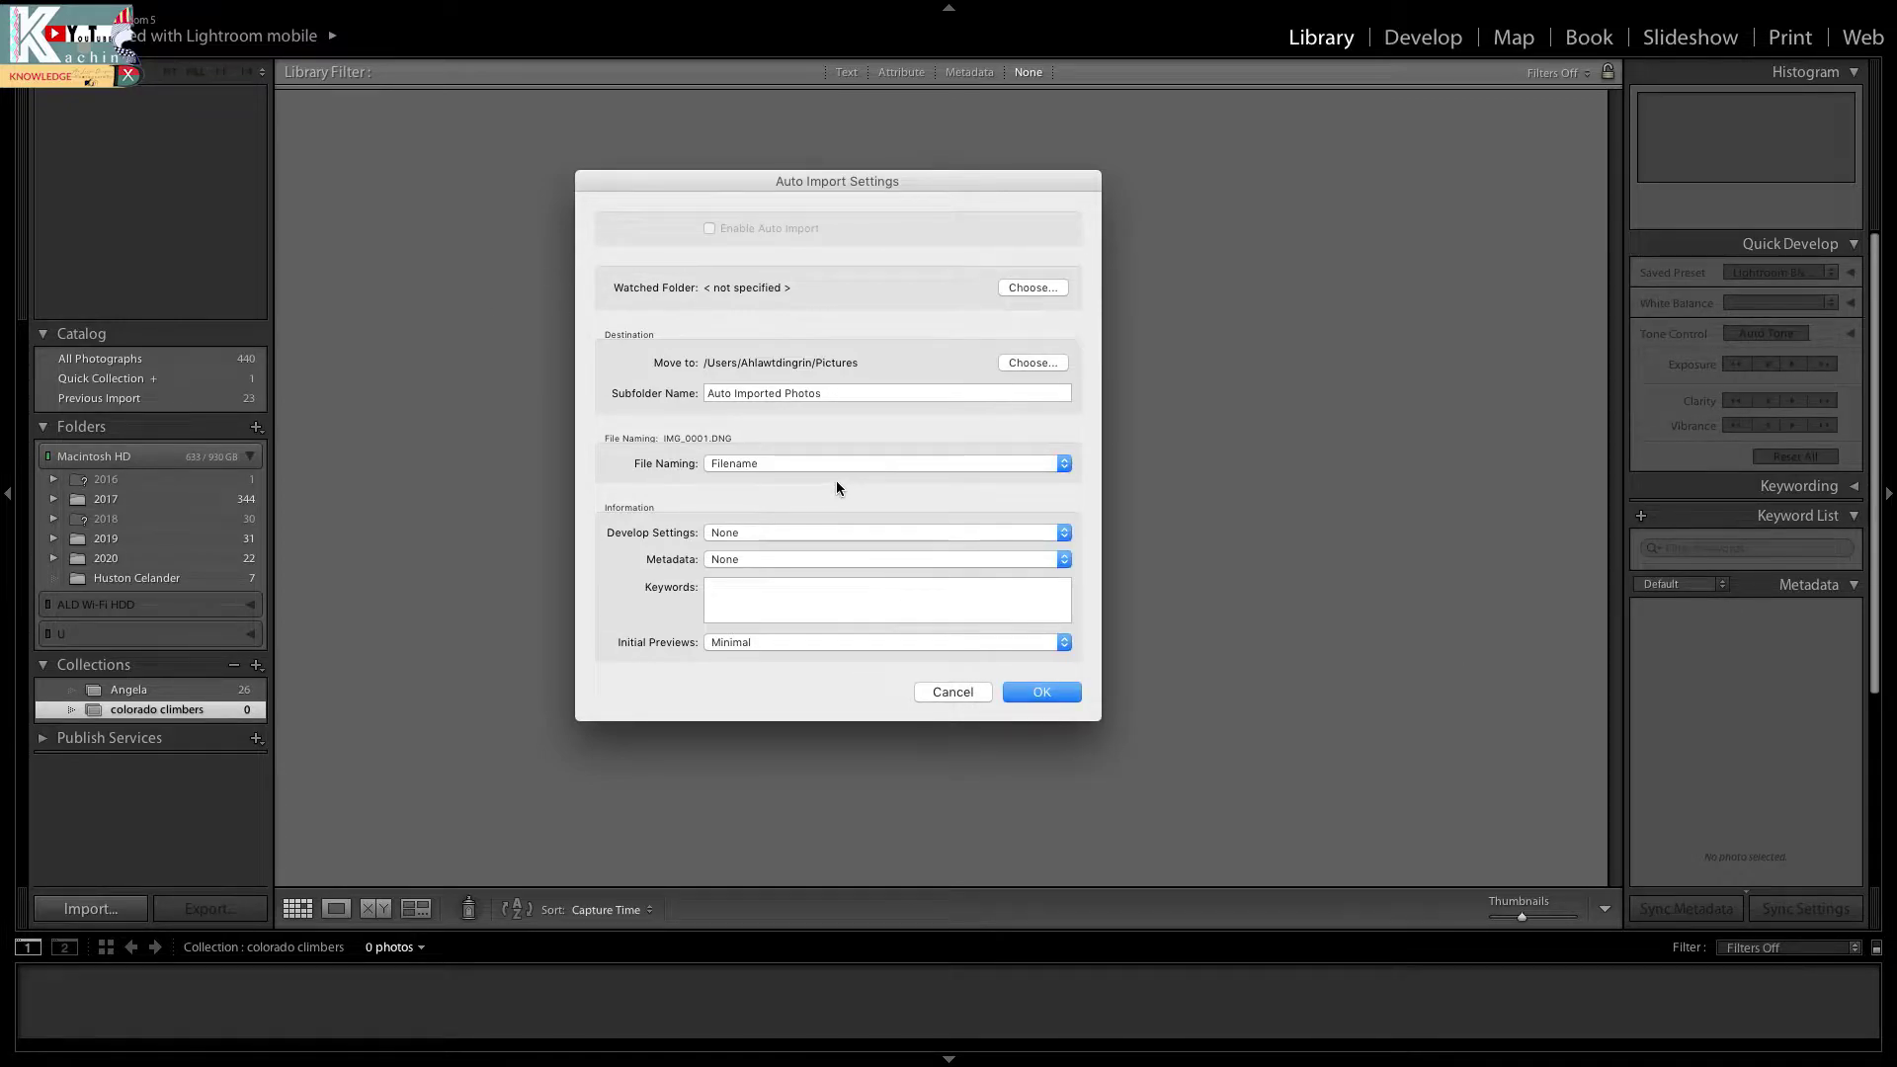
# Step: Cancel the Auto Import Settings dialog without saving any changes
pyautogui.click(967, 699)
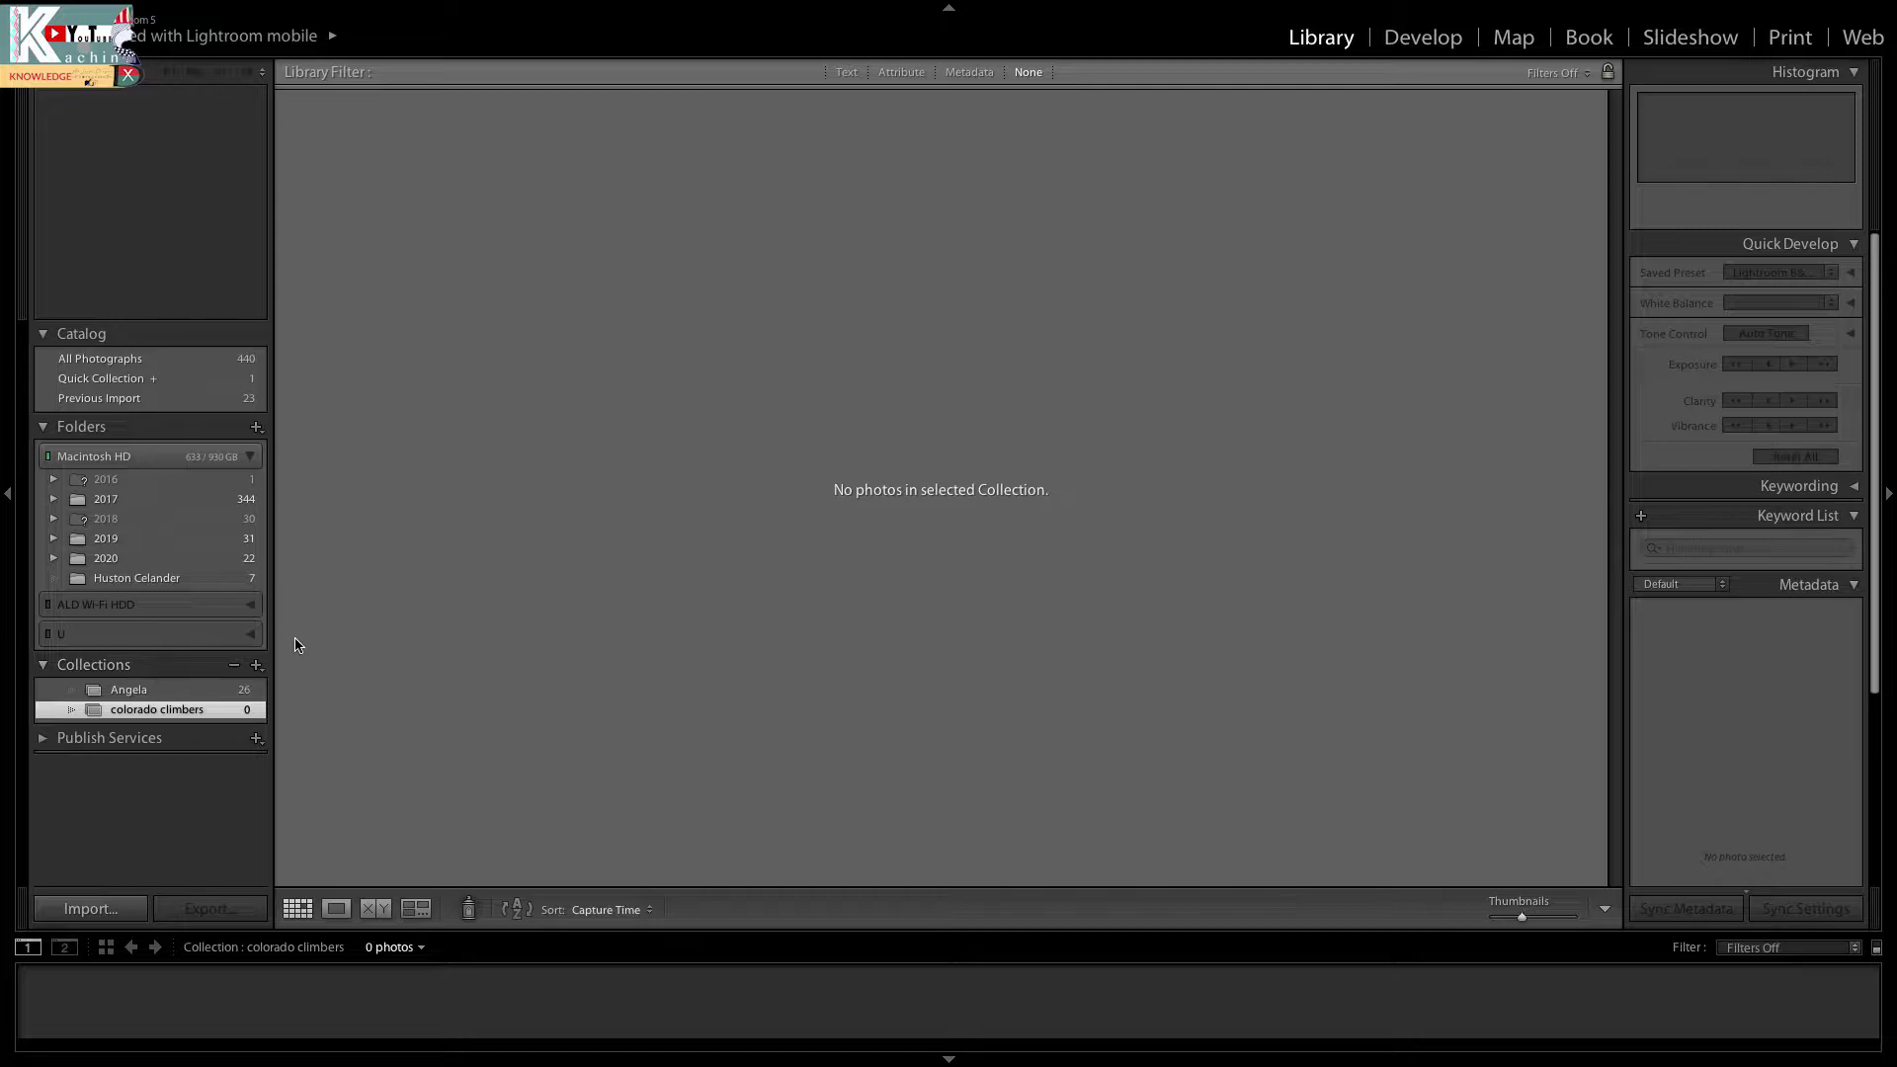
# Step: Expand and then collapse the U volume's folder list in the Folders panel
pyautogui.click(135, 637)
pyautogui.click(170, 636)
pyautogui.click(148, 636)
# Step: Open the add-folder chooser on Pictures and widen its sidebar to show full names
pyautogui.click(256, 430)
pyautogui.click(301, 465)
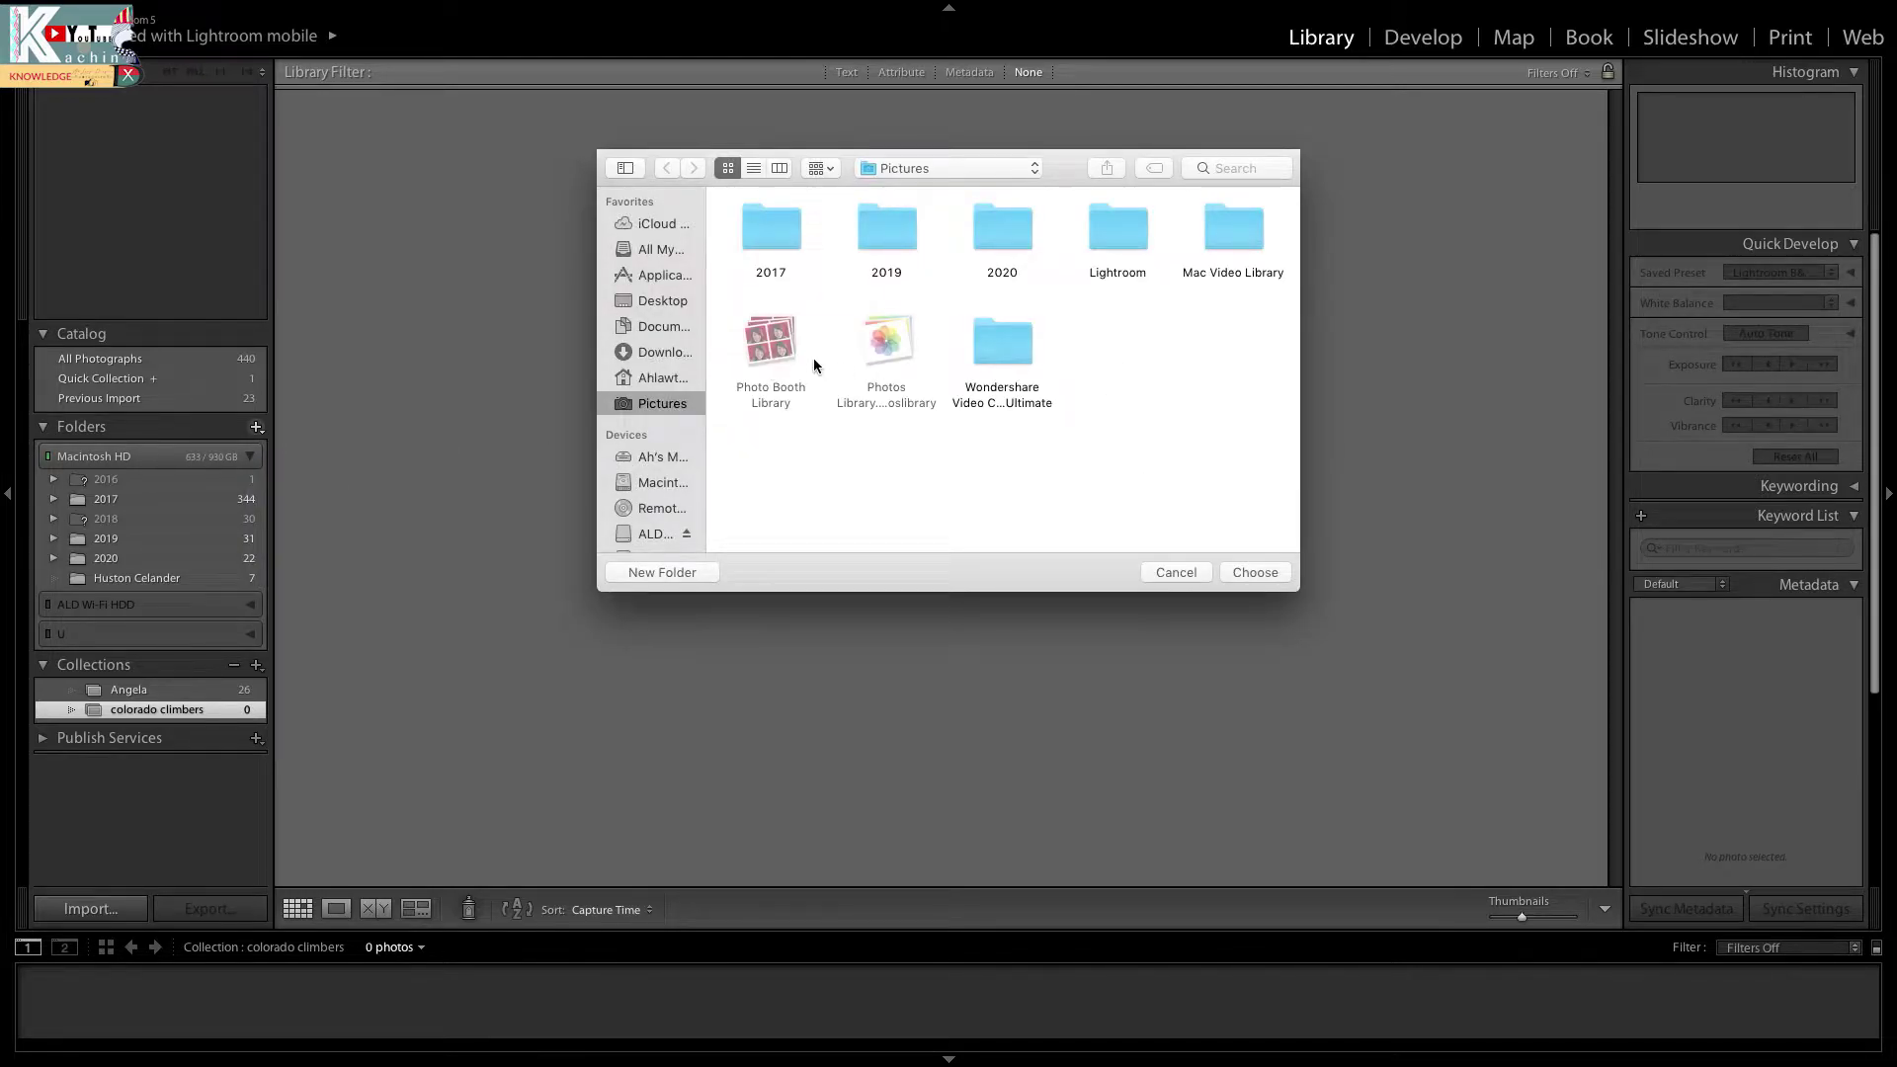
pyautogui.scroll(-3, 698, 419)
pyautogui.scroll(-5, 692, 418)
pyautogui.scroll(-5, 686, 423)
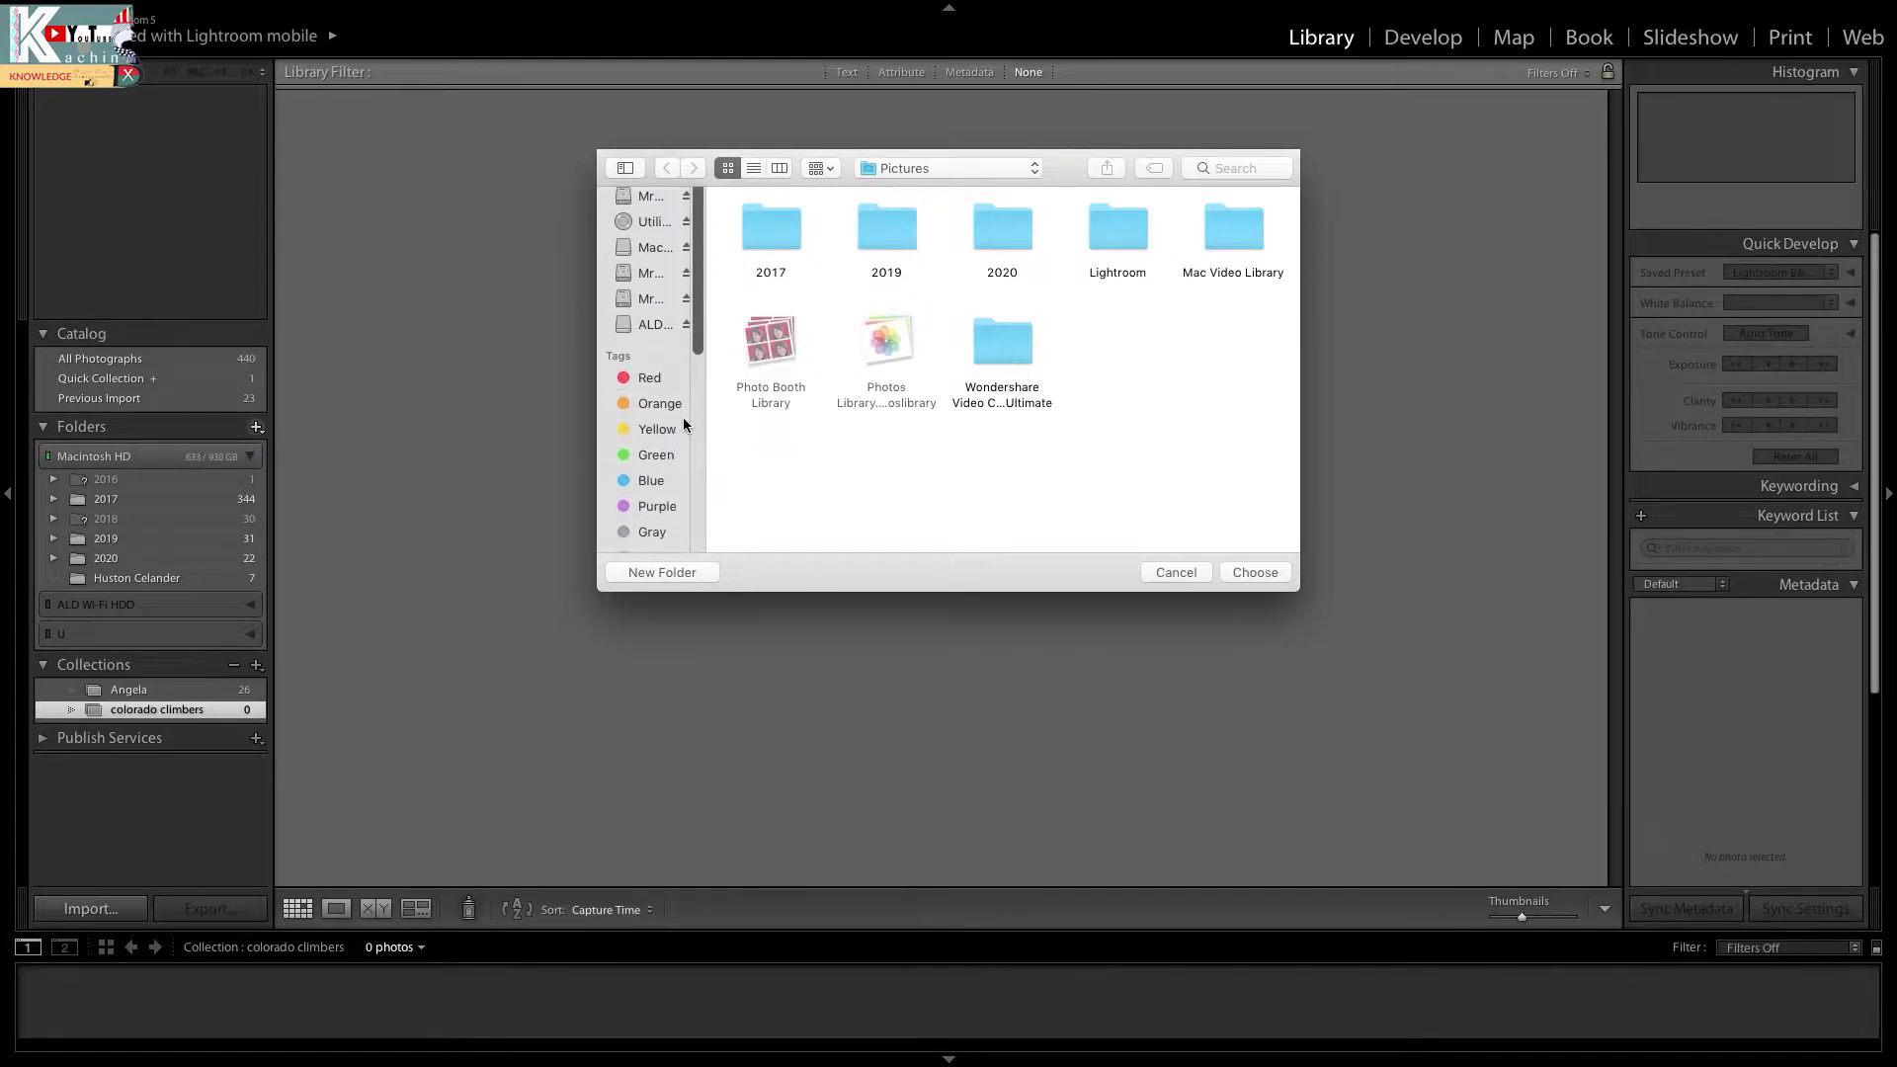
pyautogui.scroll(2, 683, 425)
pyautogui.scroll(10, 680, 411)
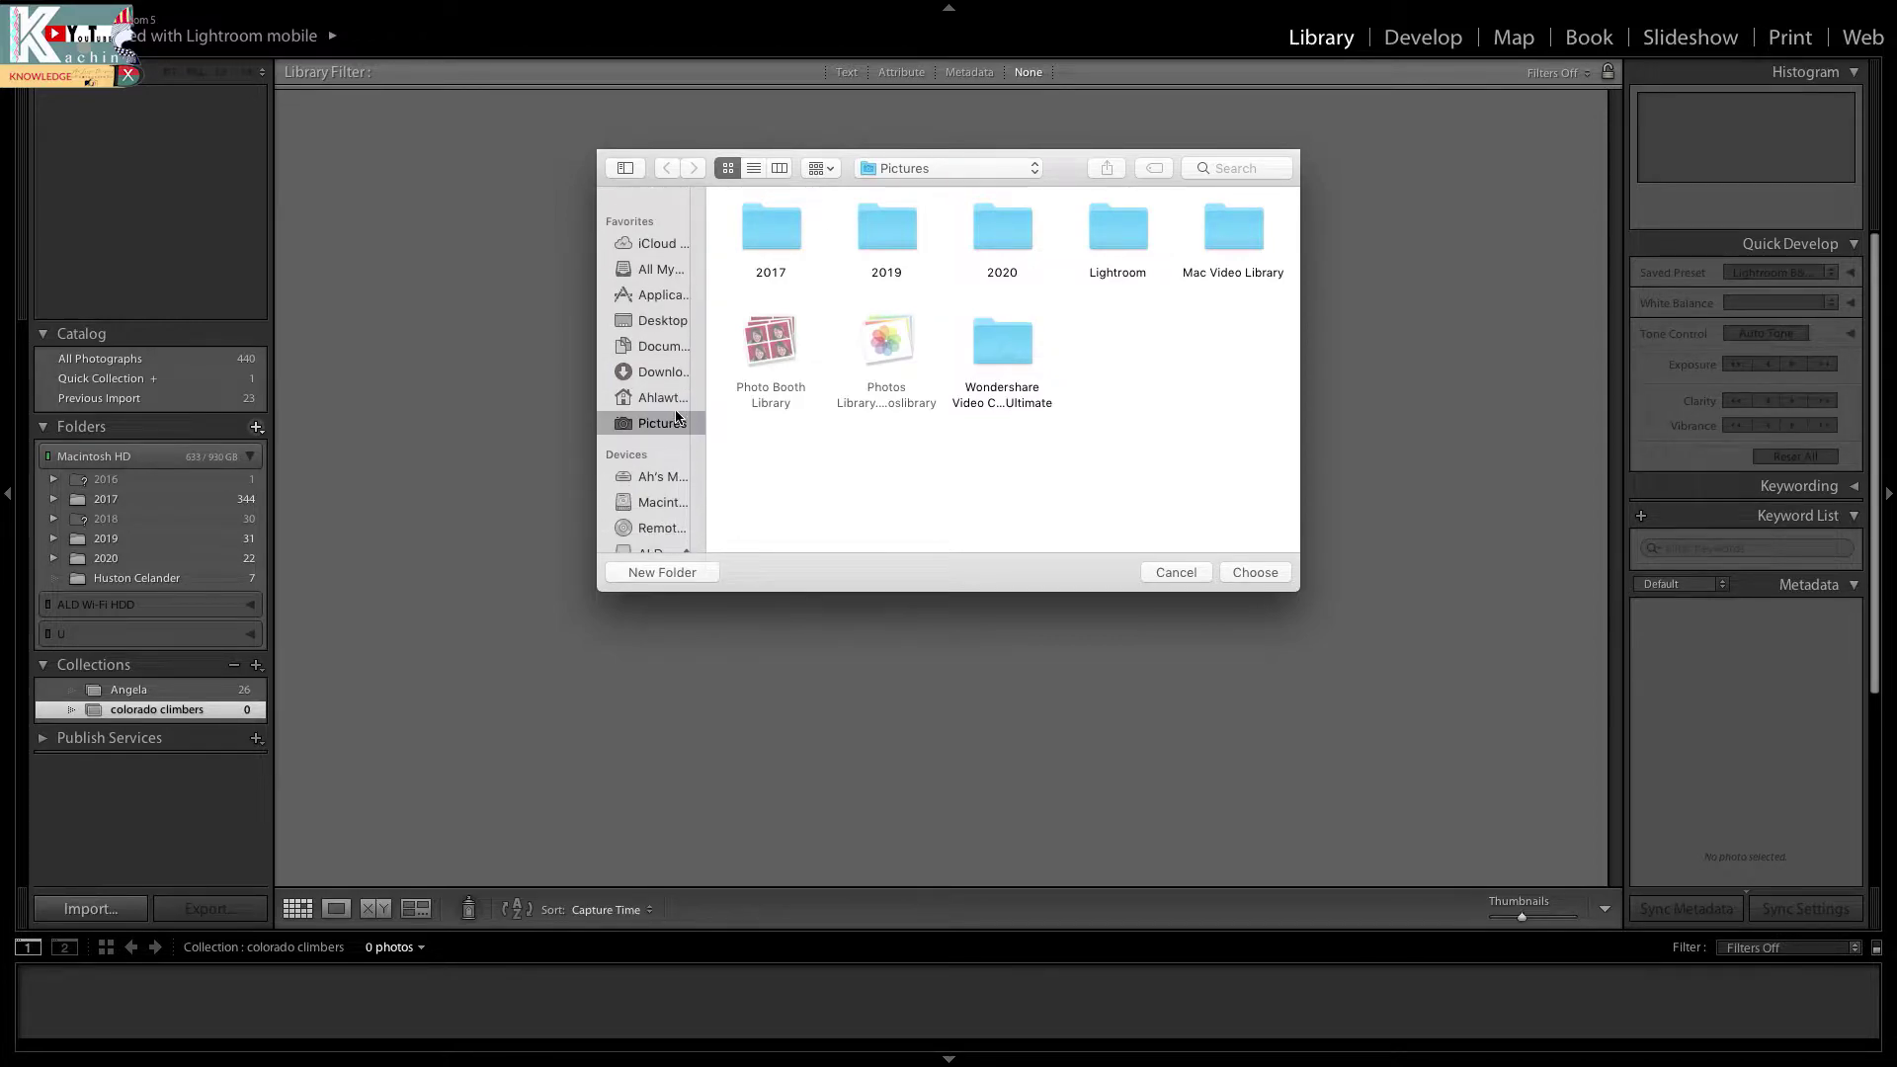
pyautogui.scroll(-5, 678, 425)
pyautogui.scroll(-5, 656, 474)
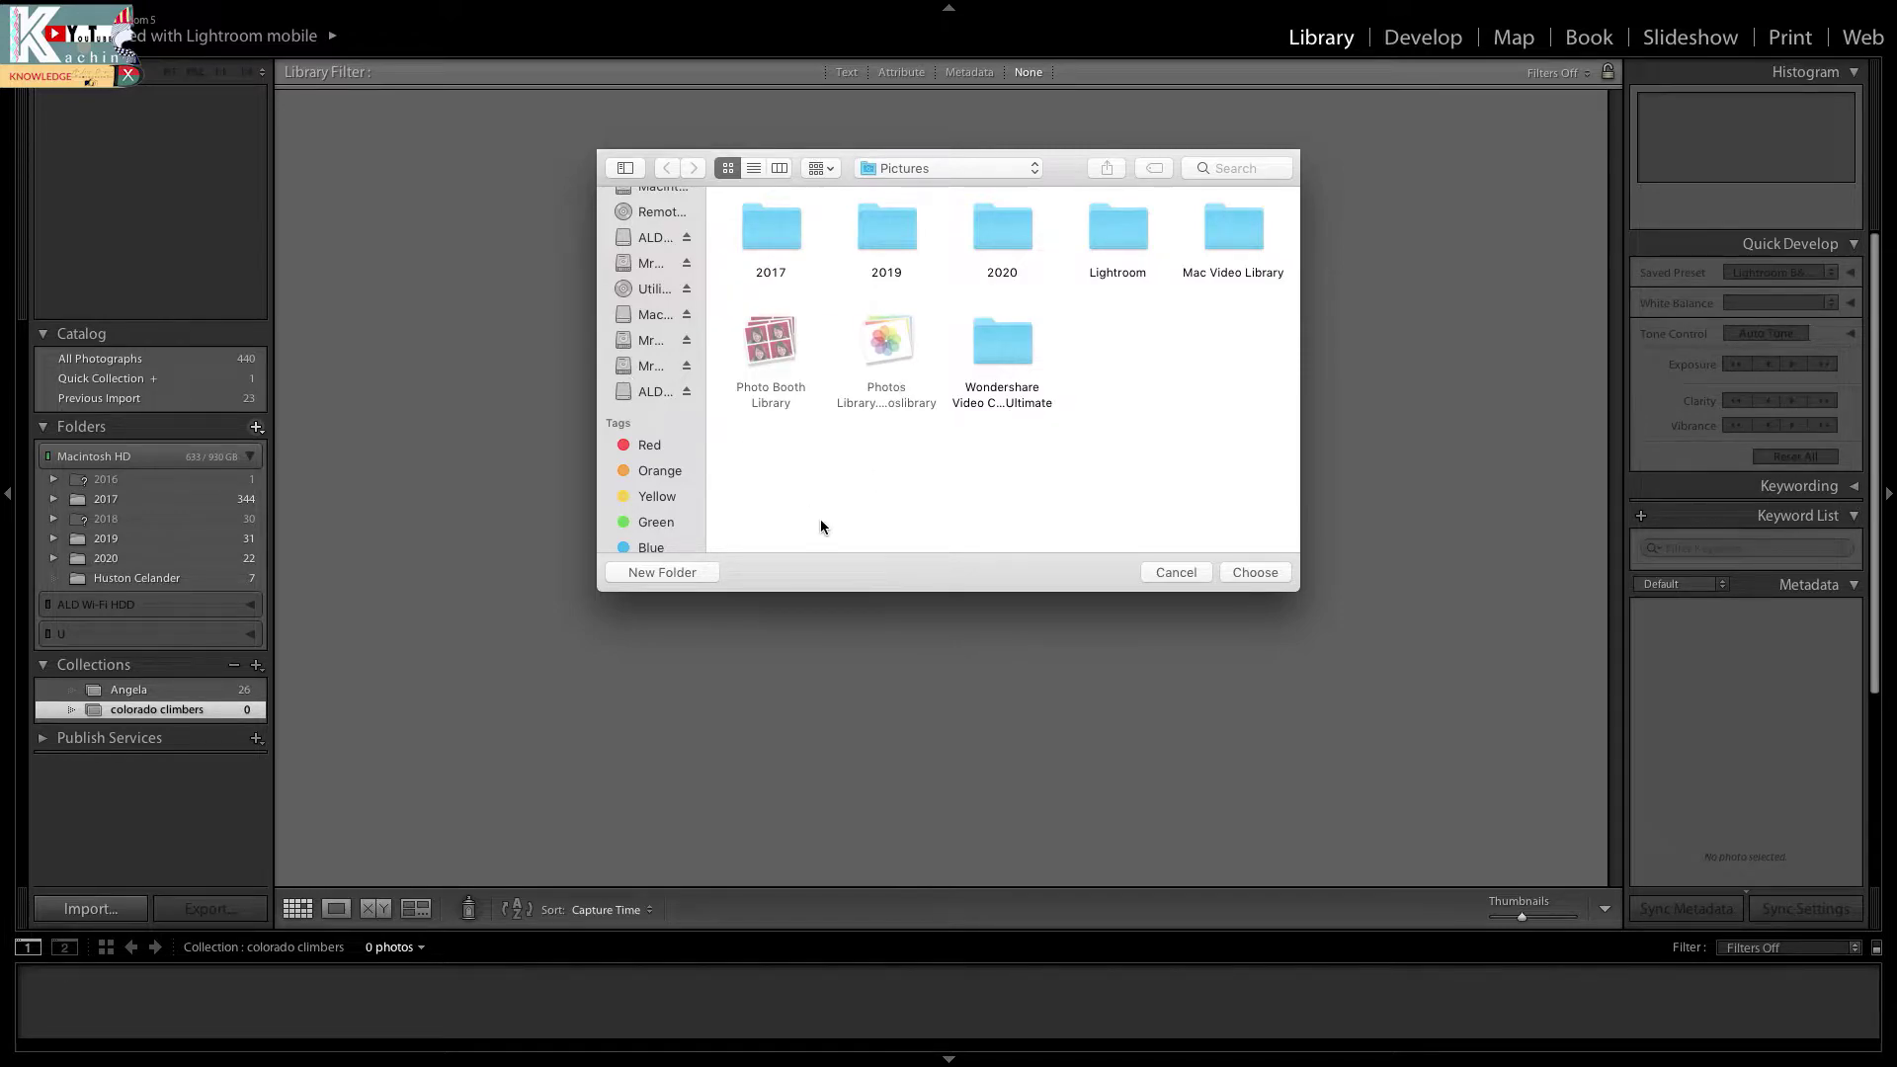
pyautogui.moveTo(705, 453); pyautogui.dragTo(846, 470)
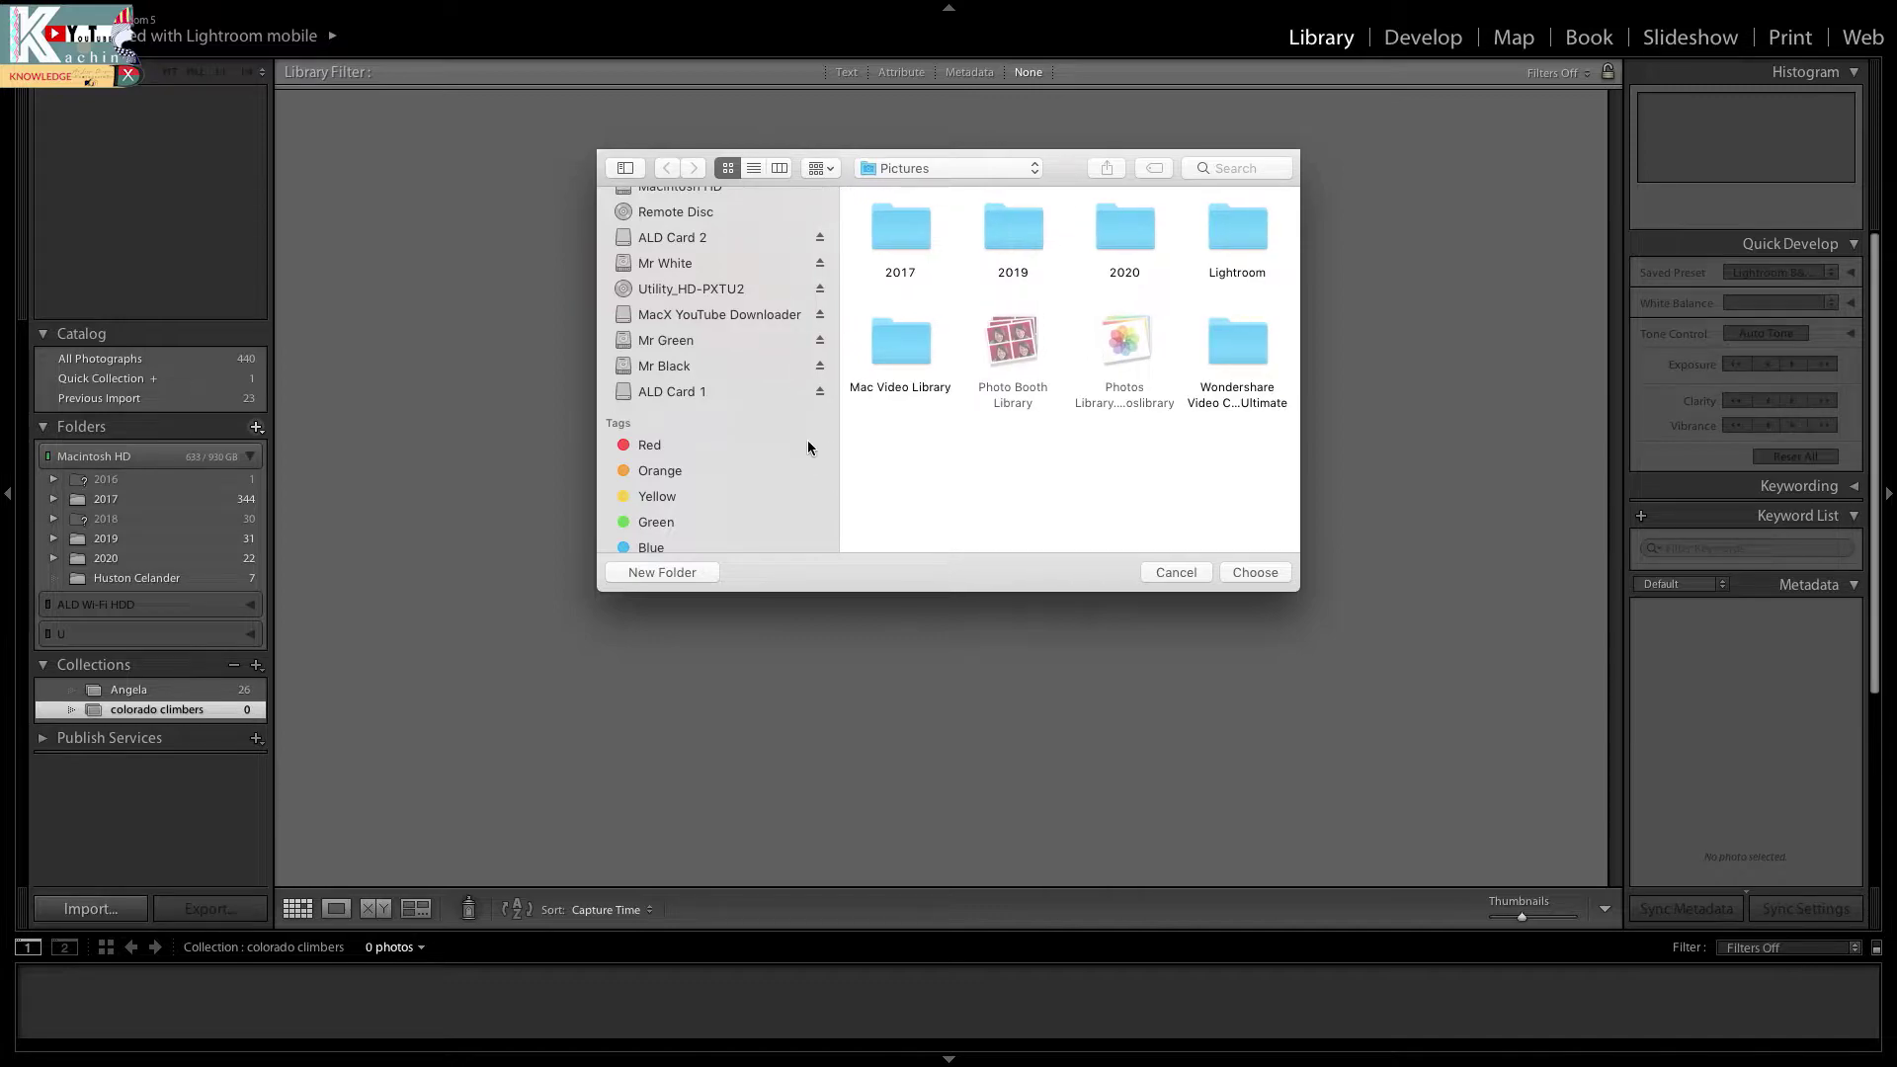
# Step: Browse the Mr Green drive and open its Kachin Knowledge Files folder
pyautogui.click(670, 340)
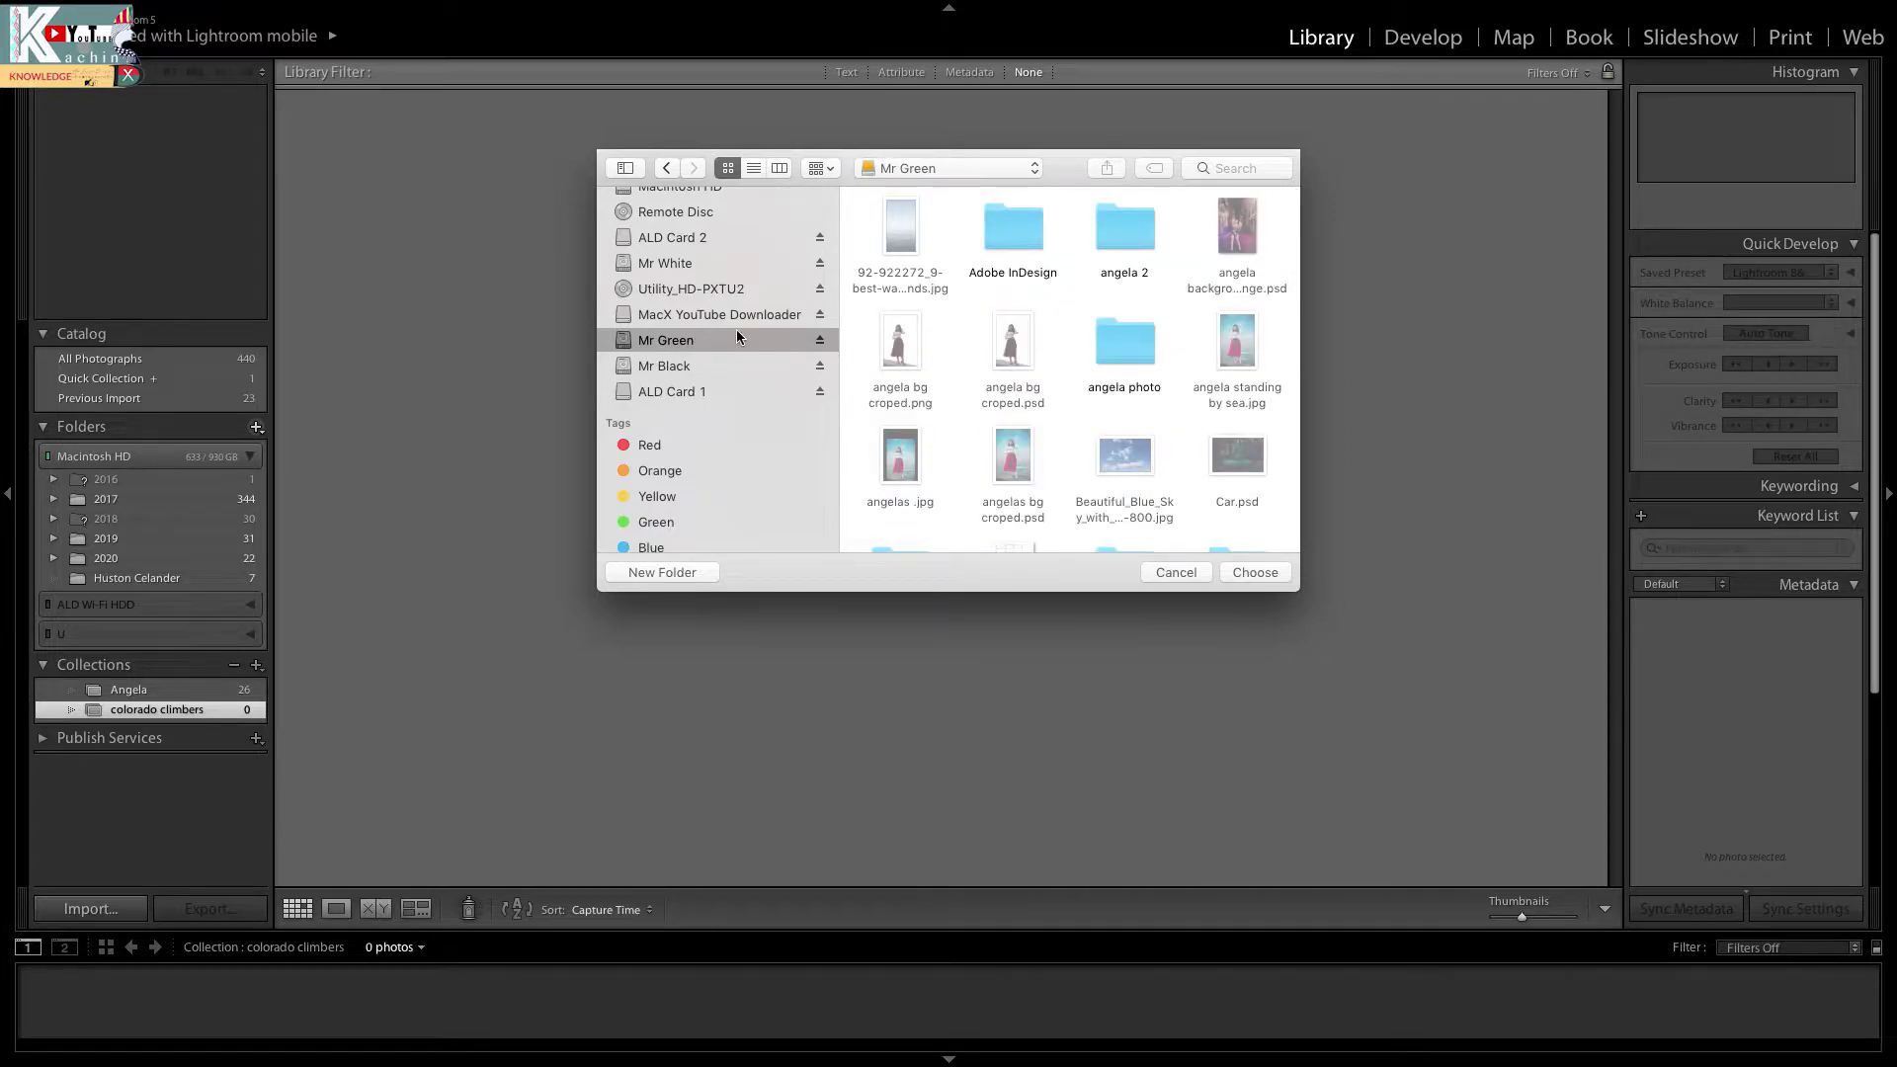
pyautogui.scroll(-2, 1038, 399)
pyautogui.scroll(-3, 1038, 399)
pyautogui.scroll(-3, 1037, 399)
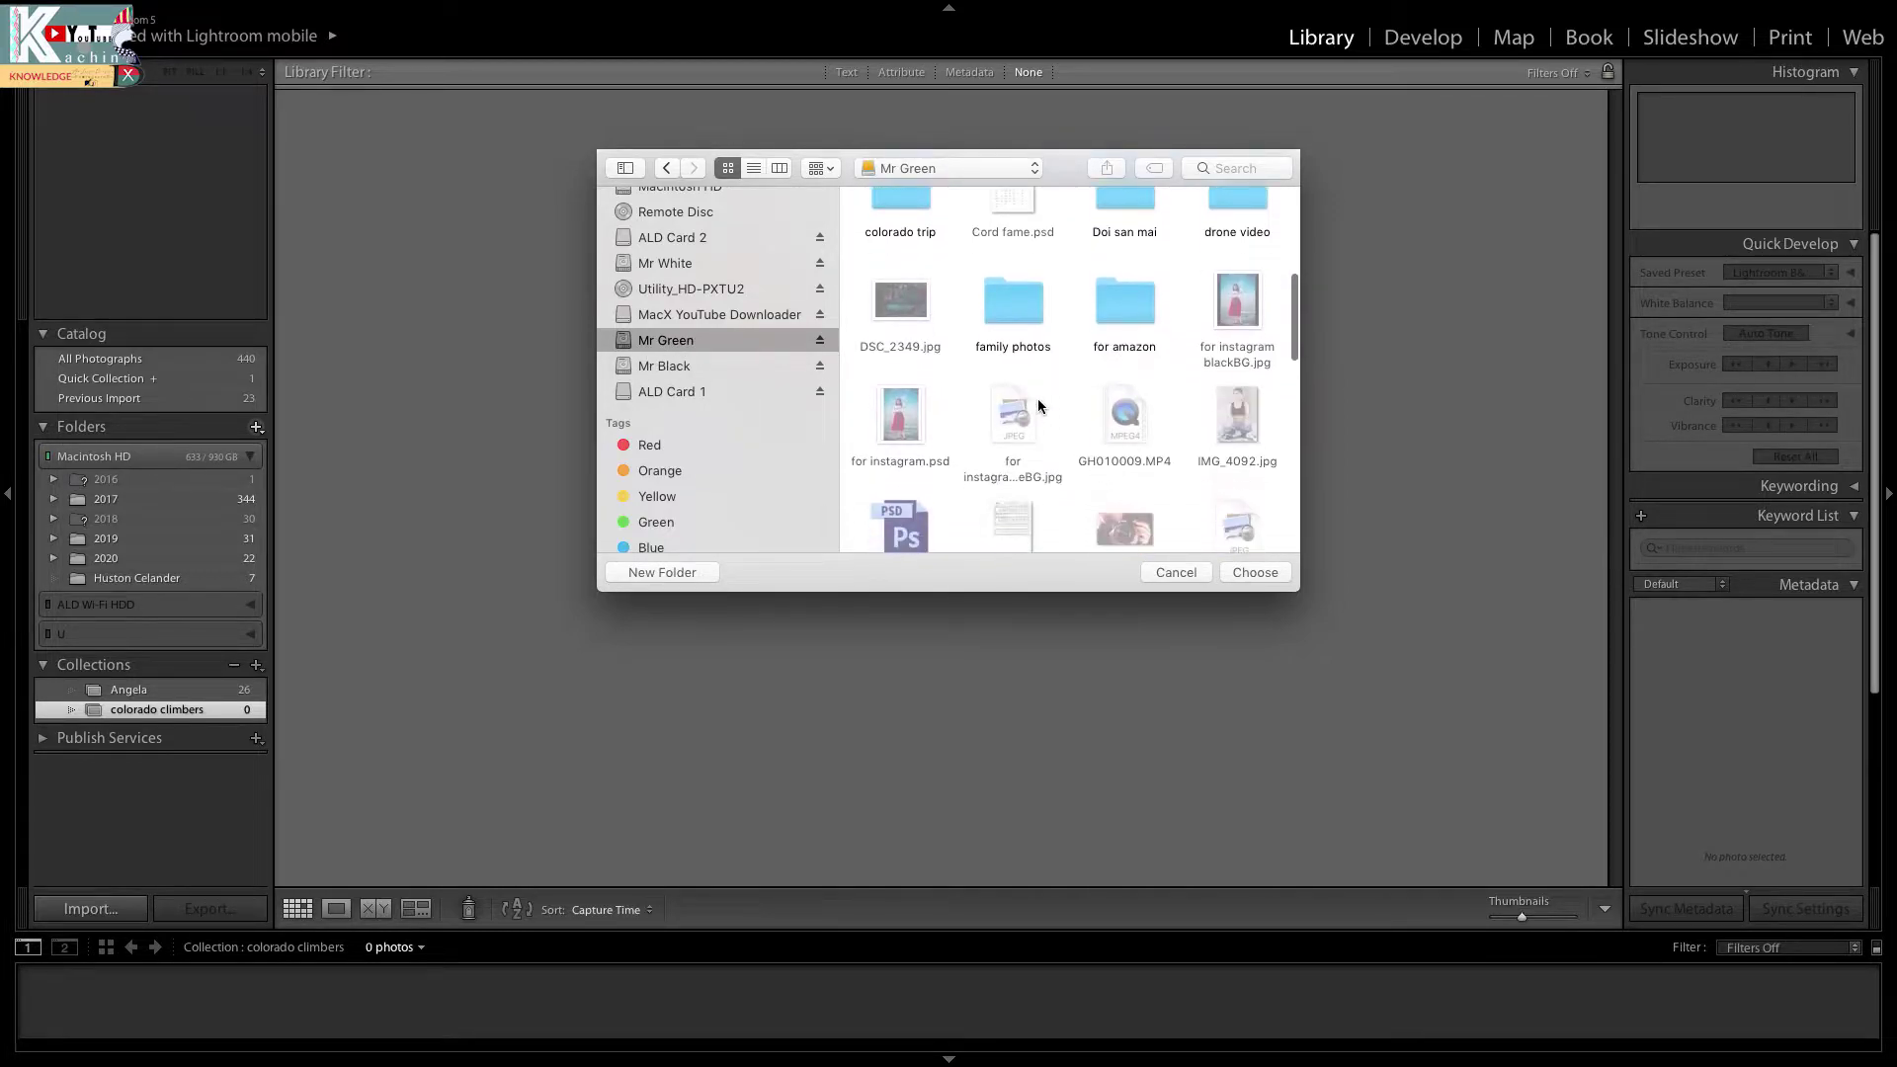
pyautogui.scroll(-2, 1038, 399)
pyautogui.scroll(-2, 1038, 399)
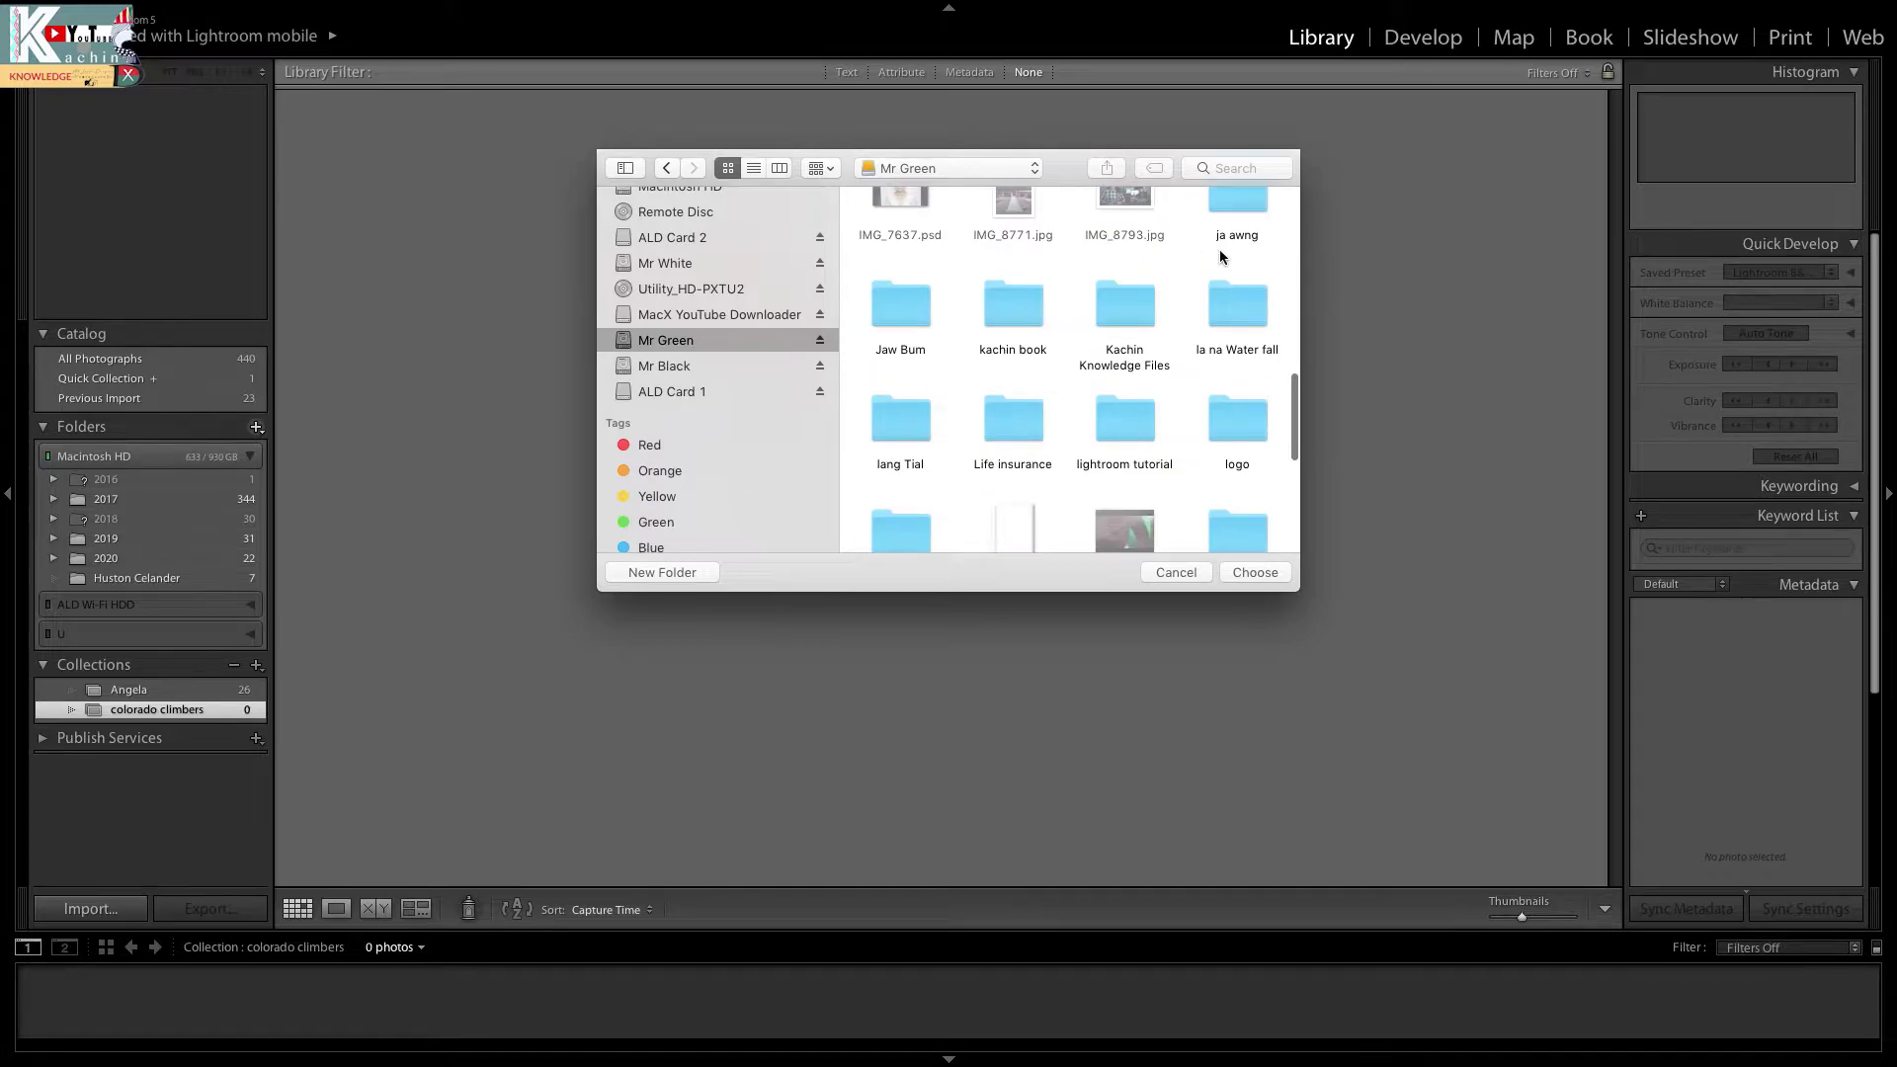
pyautogui.doubleClick(1137, 301)
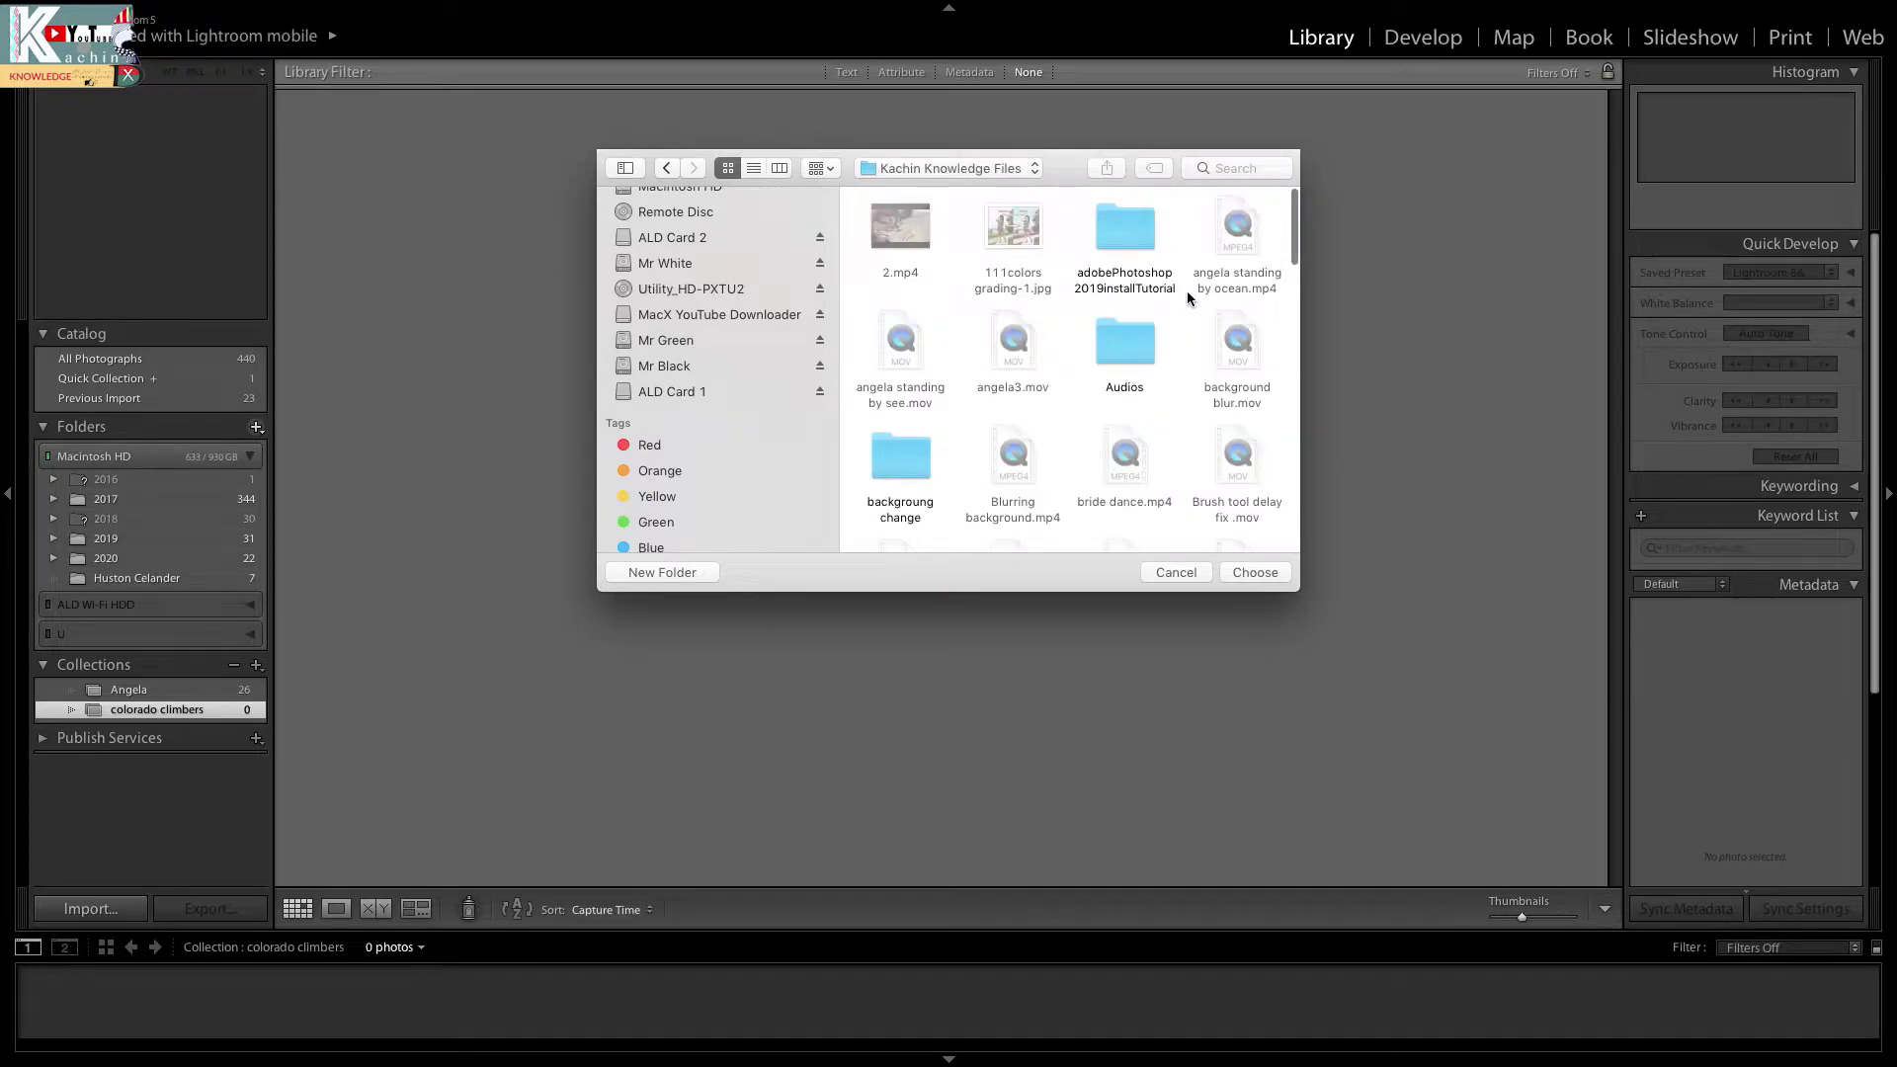
pyautogui.scroll(-3, 1128, 364)
pyautogui.scroll(2, 1128, 363)
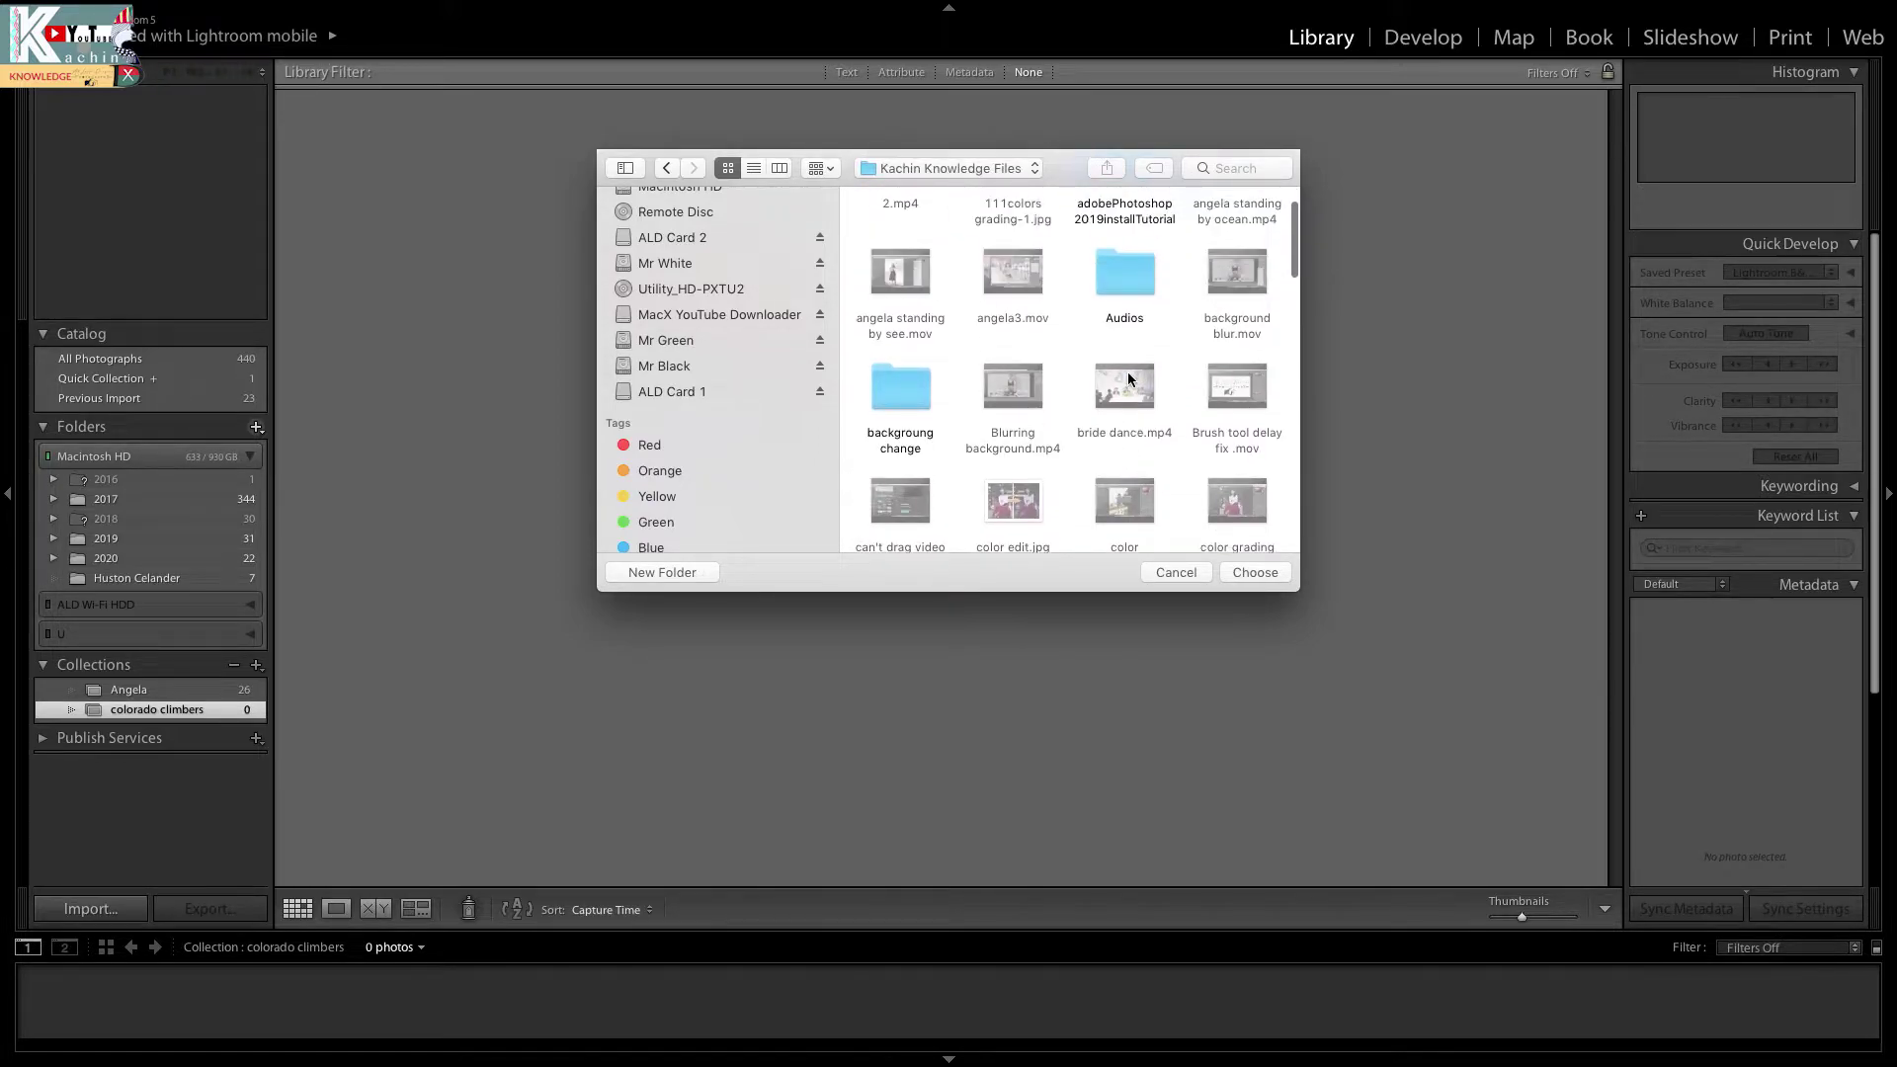
pyautogui.scroll(-2, 1128, 378)
pyautogui.scroll(-2, 1129, 378)
pyautogui.scroll(-3, 1129, 378)
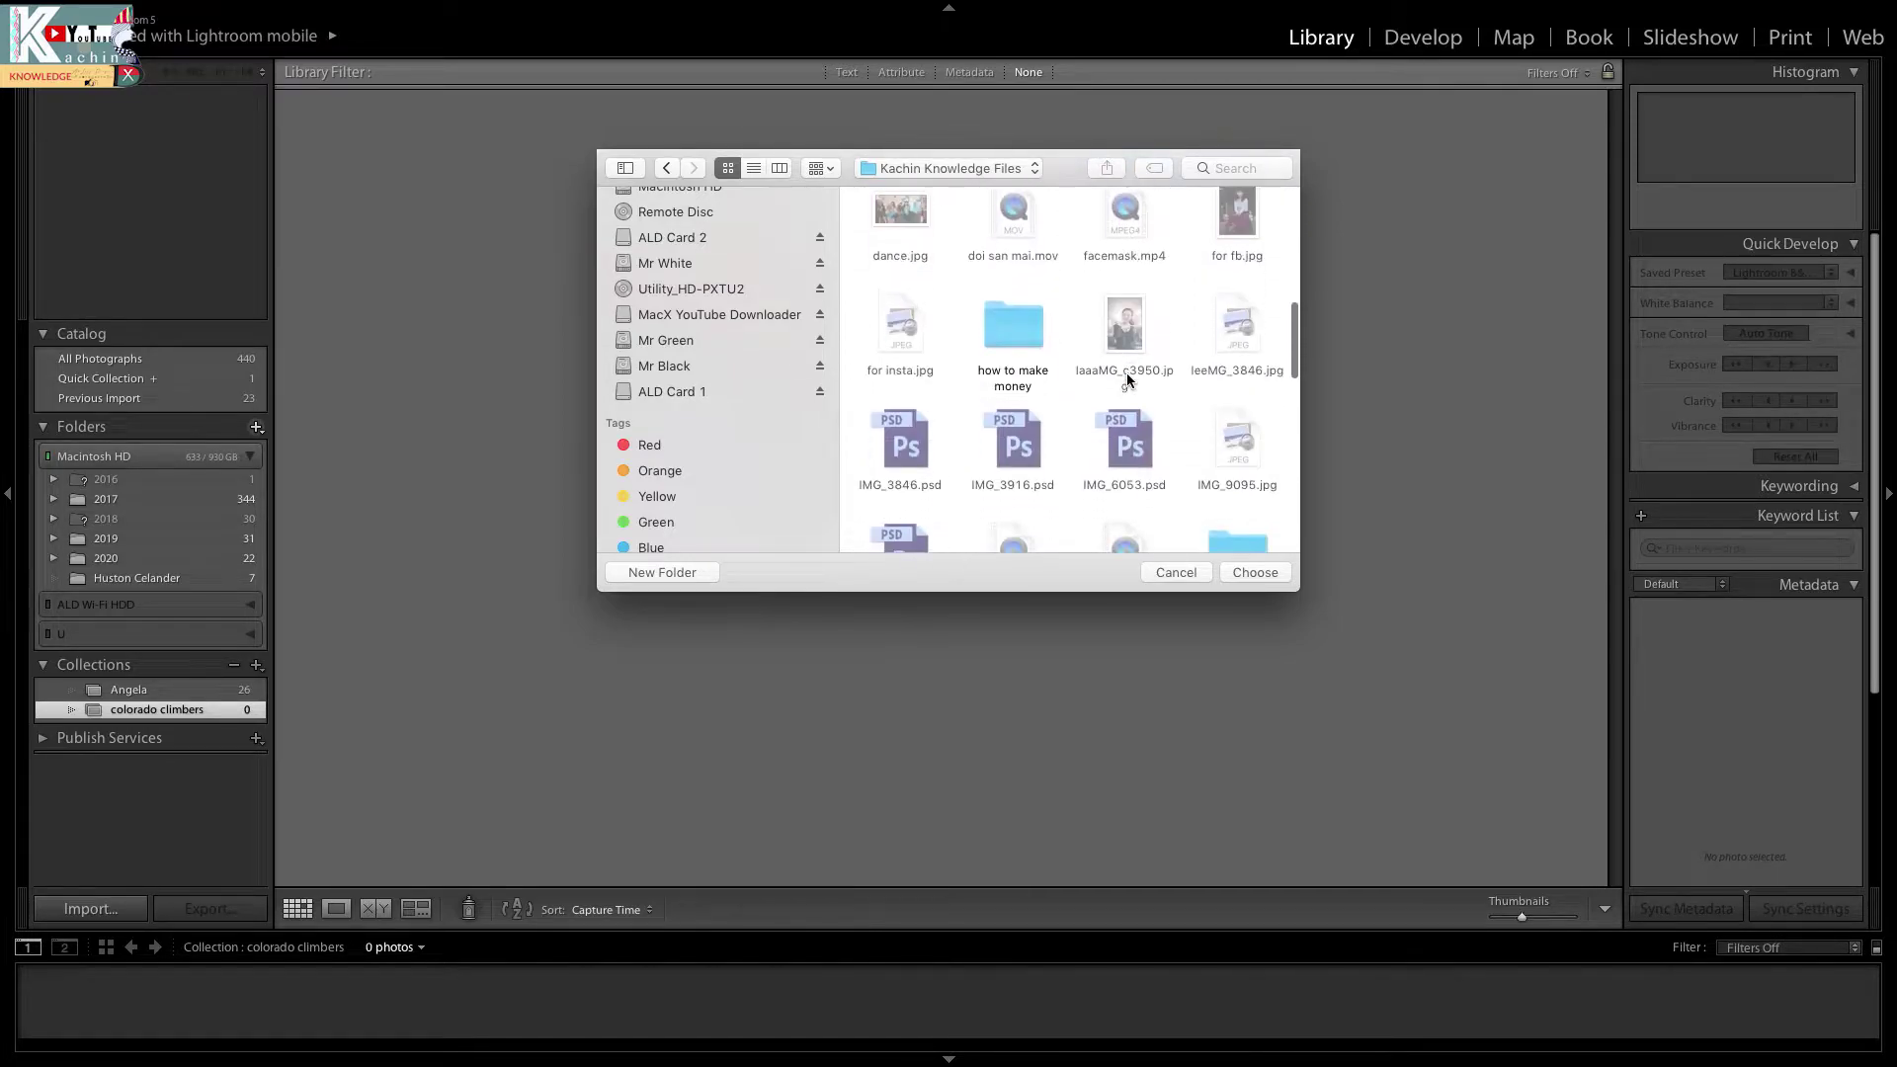
pyautogui.scroll(-3, 1127, 375)
pyautogui.scroll(-2, 1127, 374)
pyautogui.scroll(-2, 1185, 296)
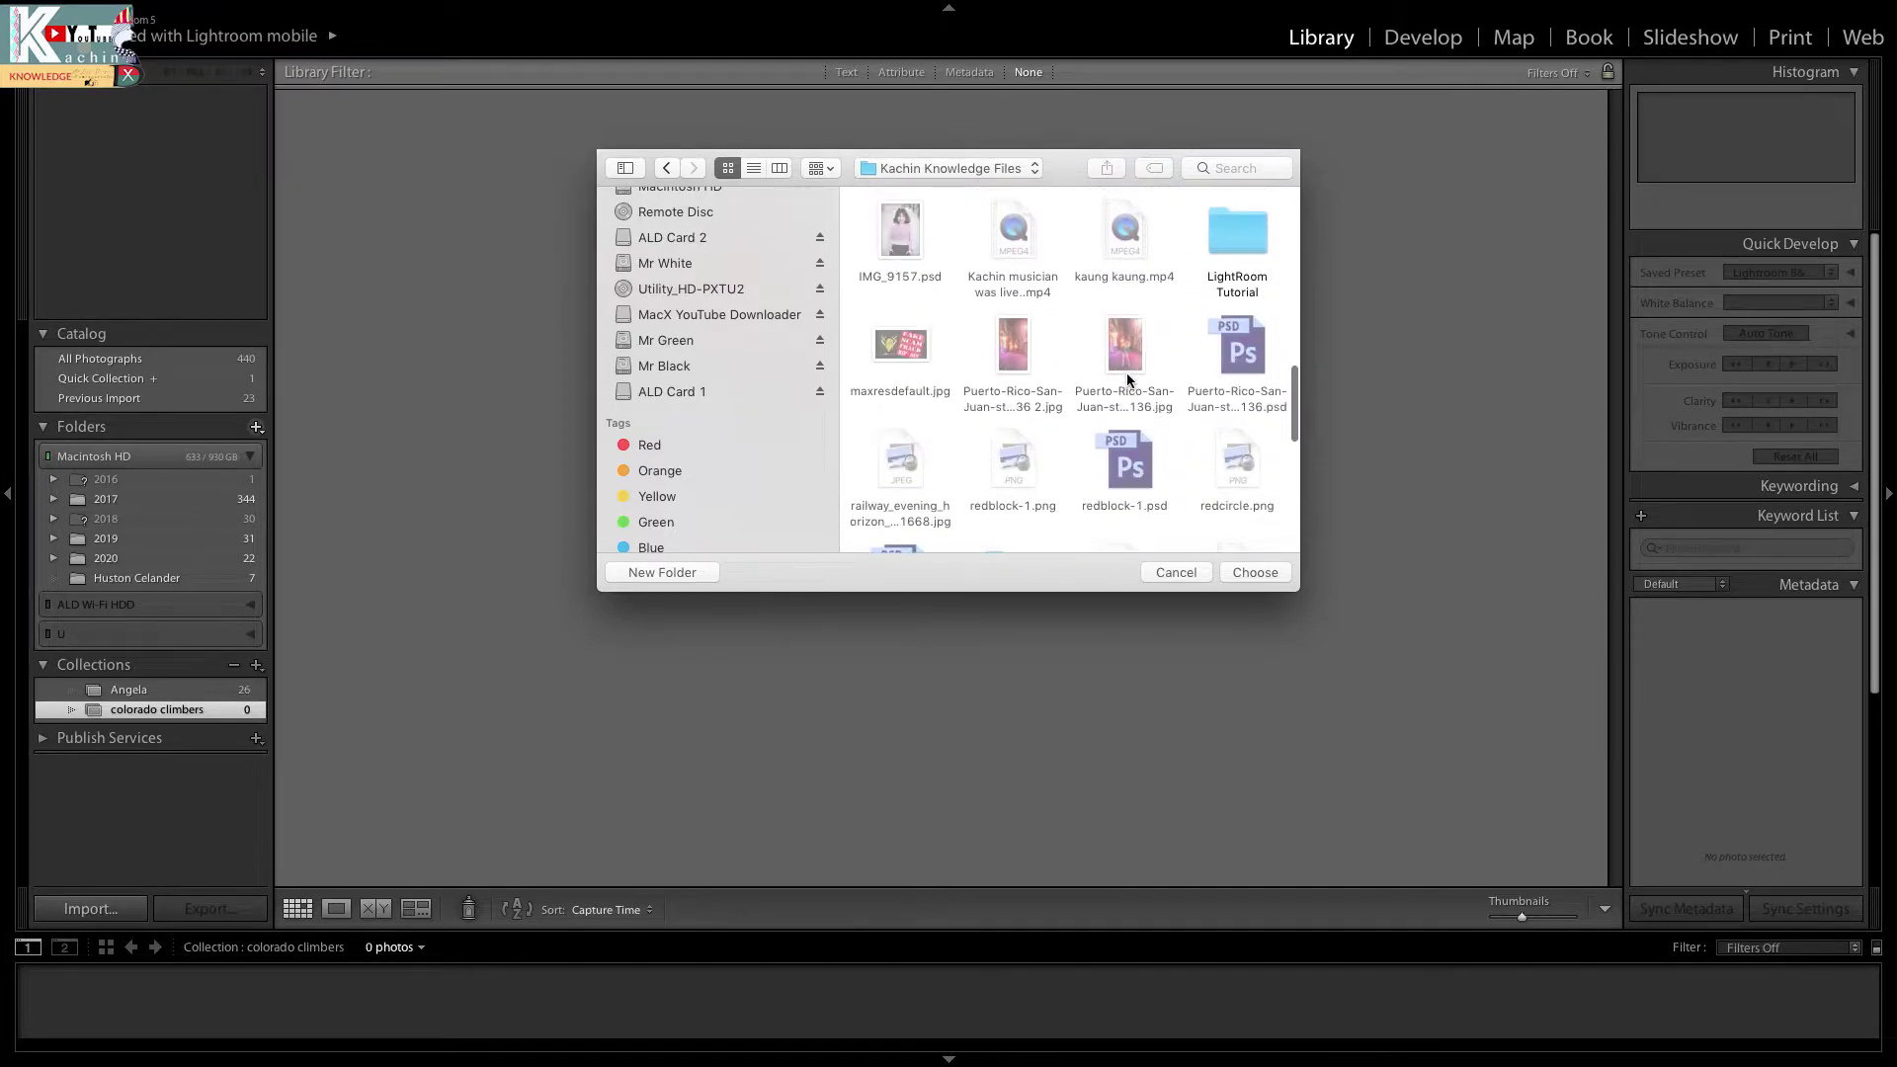
# Step: Peek inside LightRoom Tutorial, then go back and select that folder as the source
pyautogui.click(1258, 231)
pyautogui.doubleClick(1255, 234)
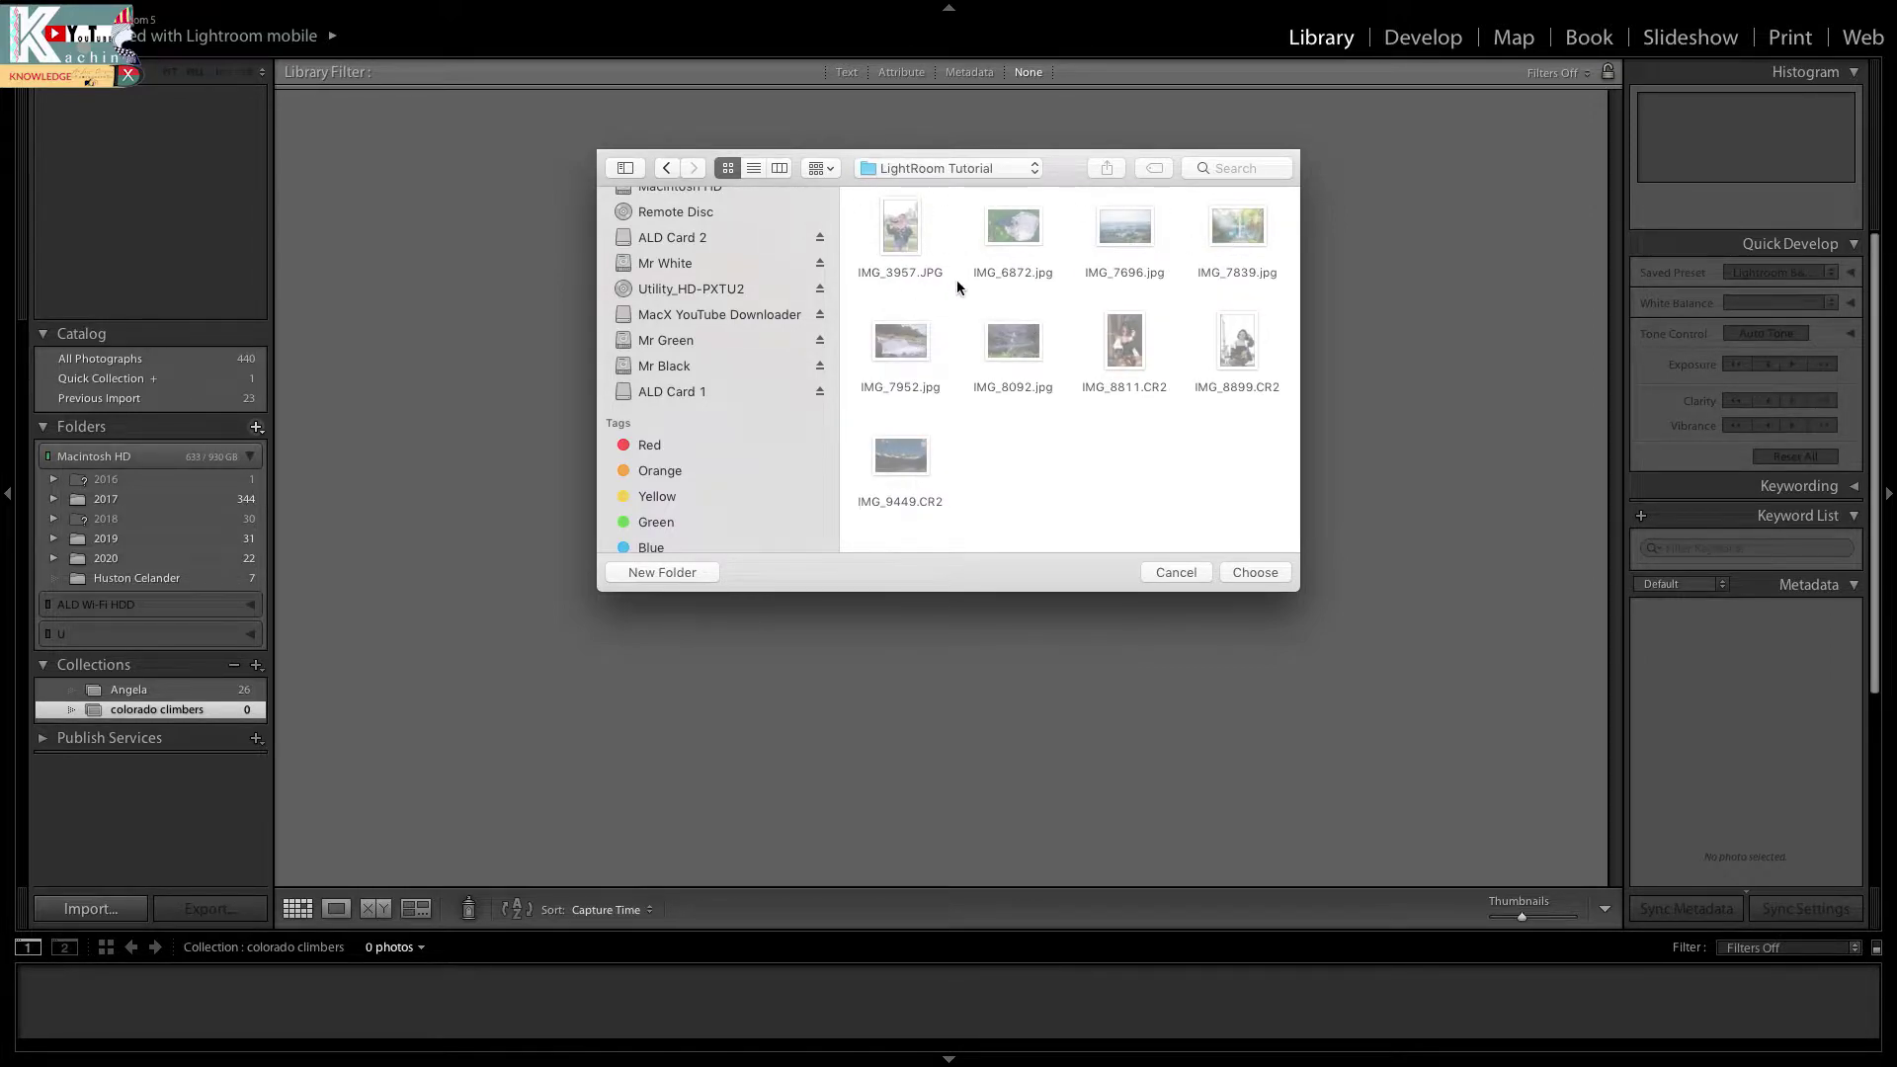
pyautogui.click(669, 168)
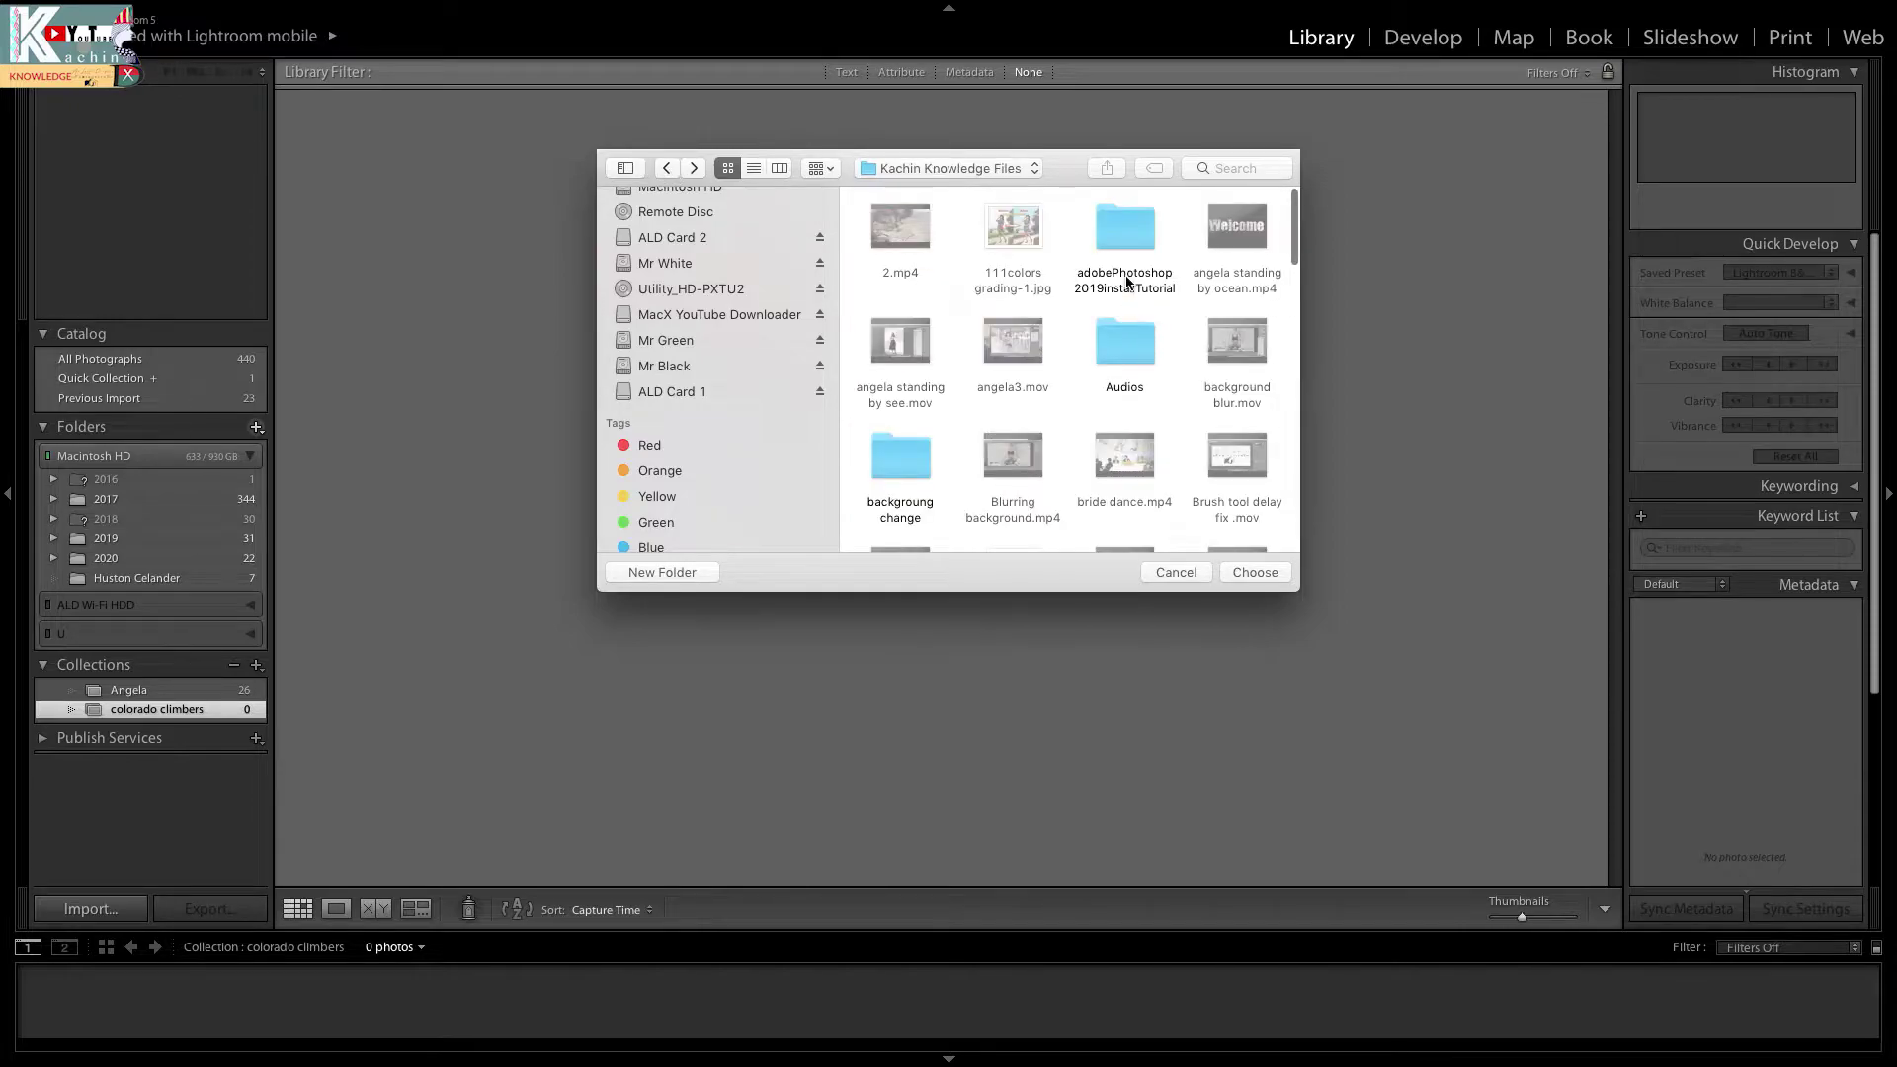
pyautogui.scroll(-5, 1099, 425)
pyautogui.scroll(-3, 1105, 404)
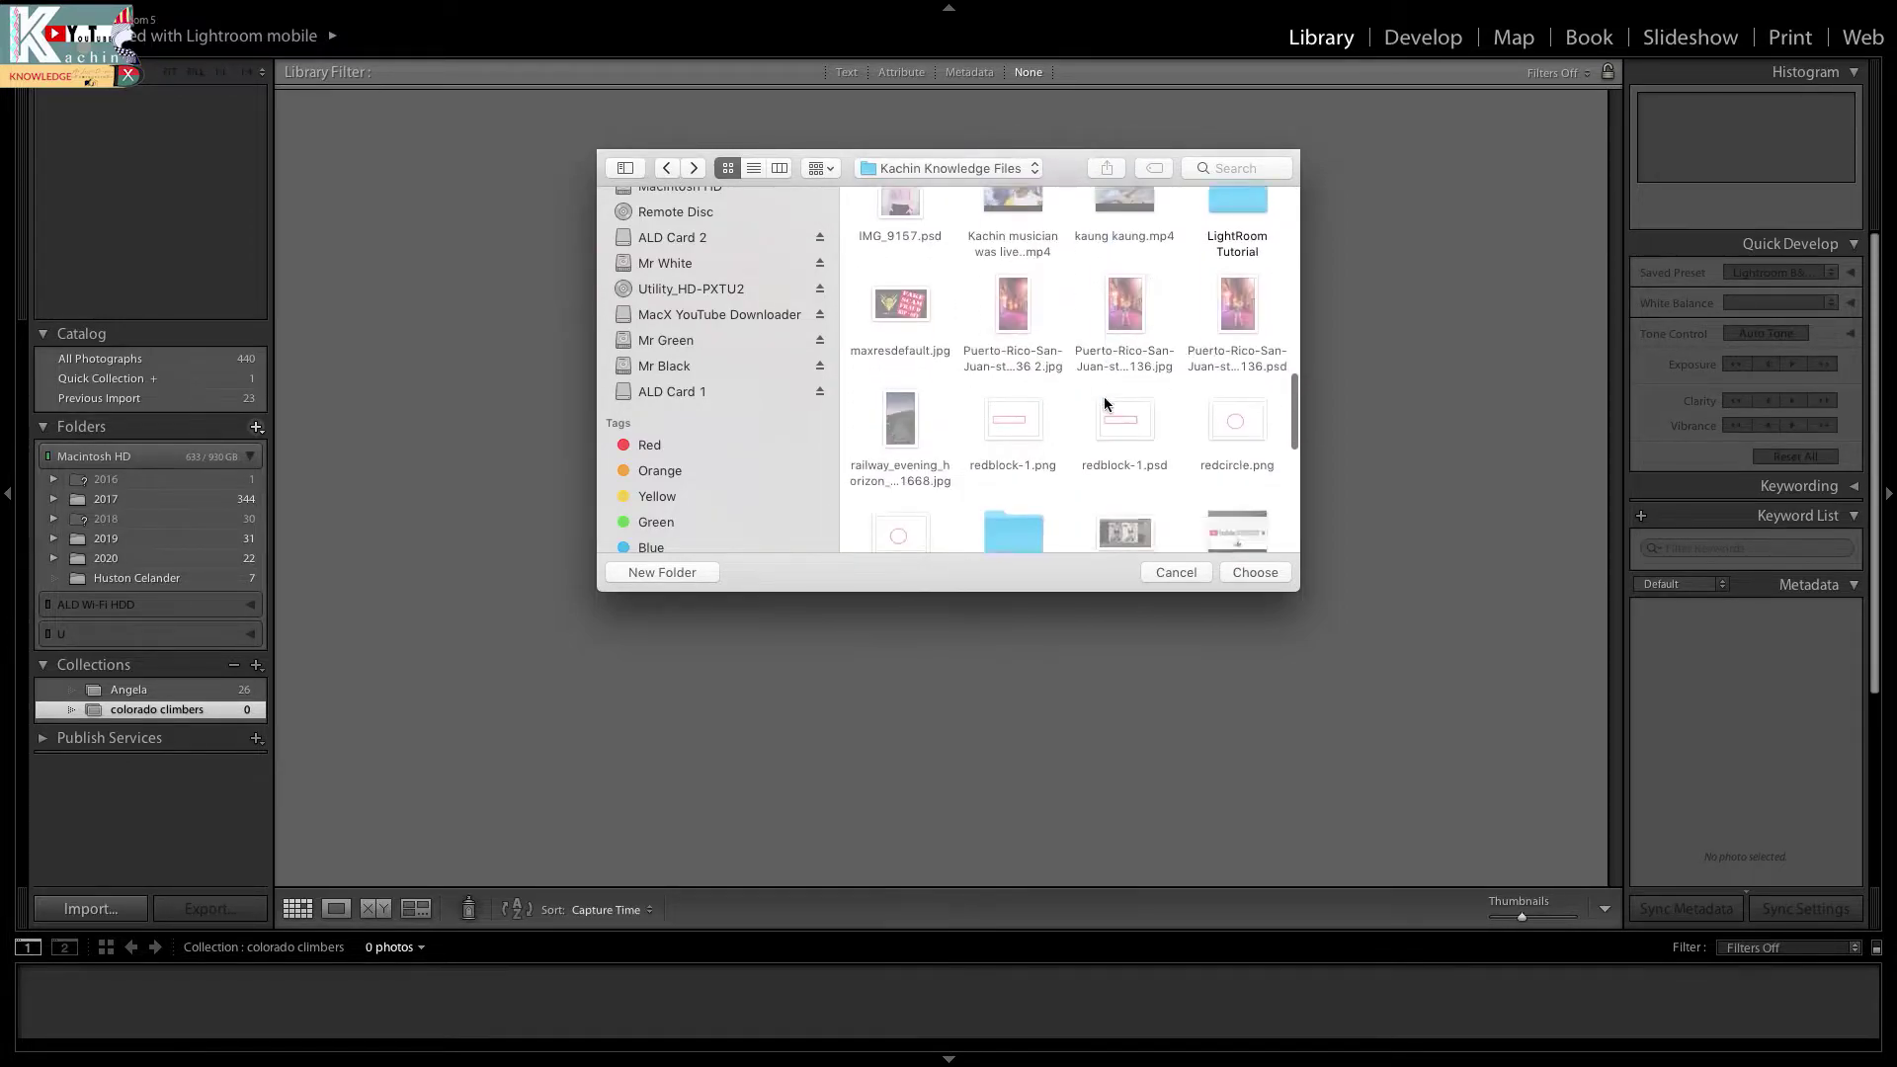
pyautogui.scroll(1, 1231, 245)
pyautogui.click(1230, 245)
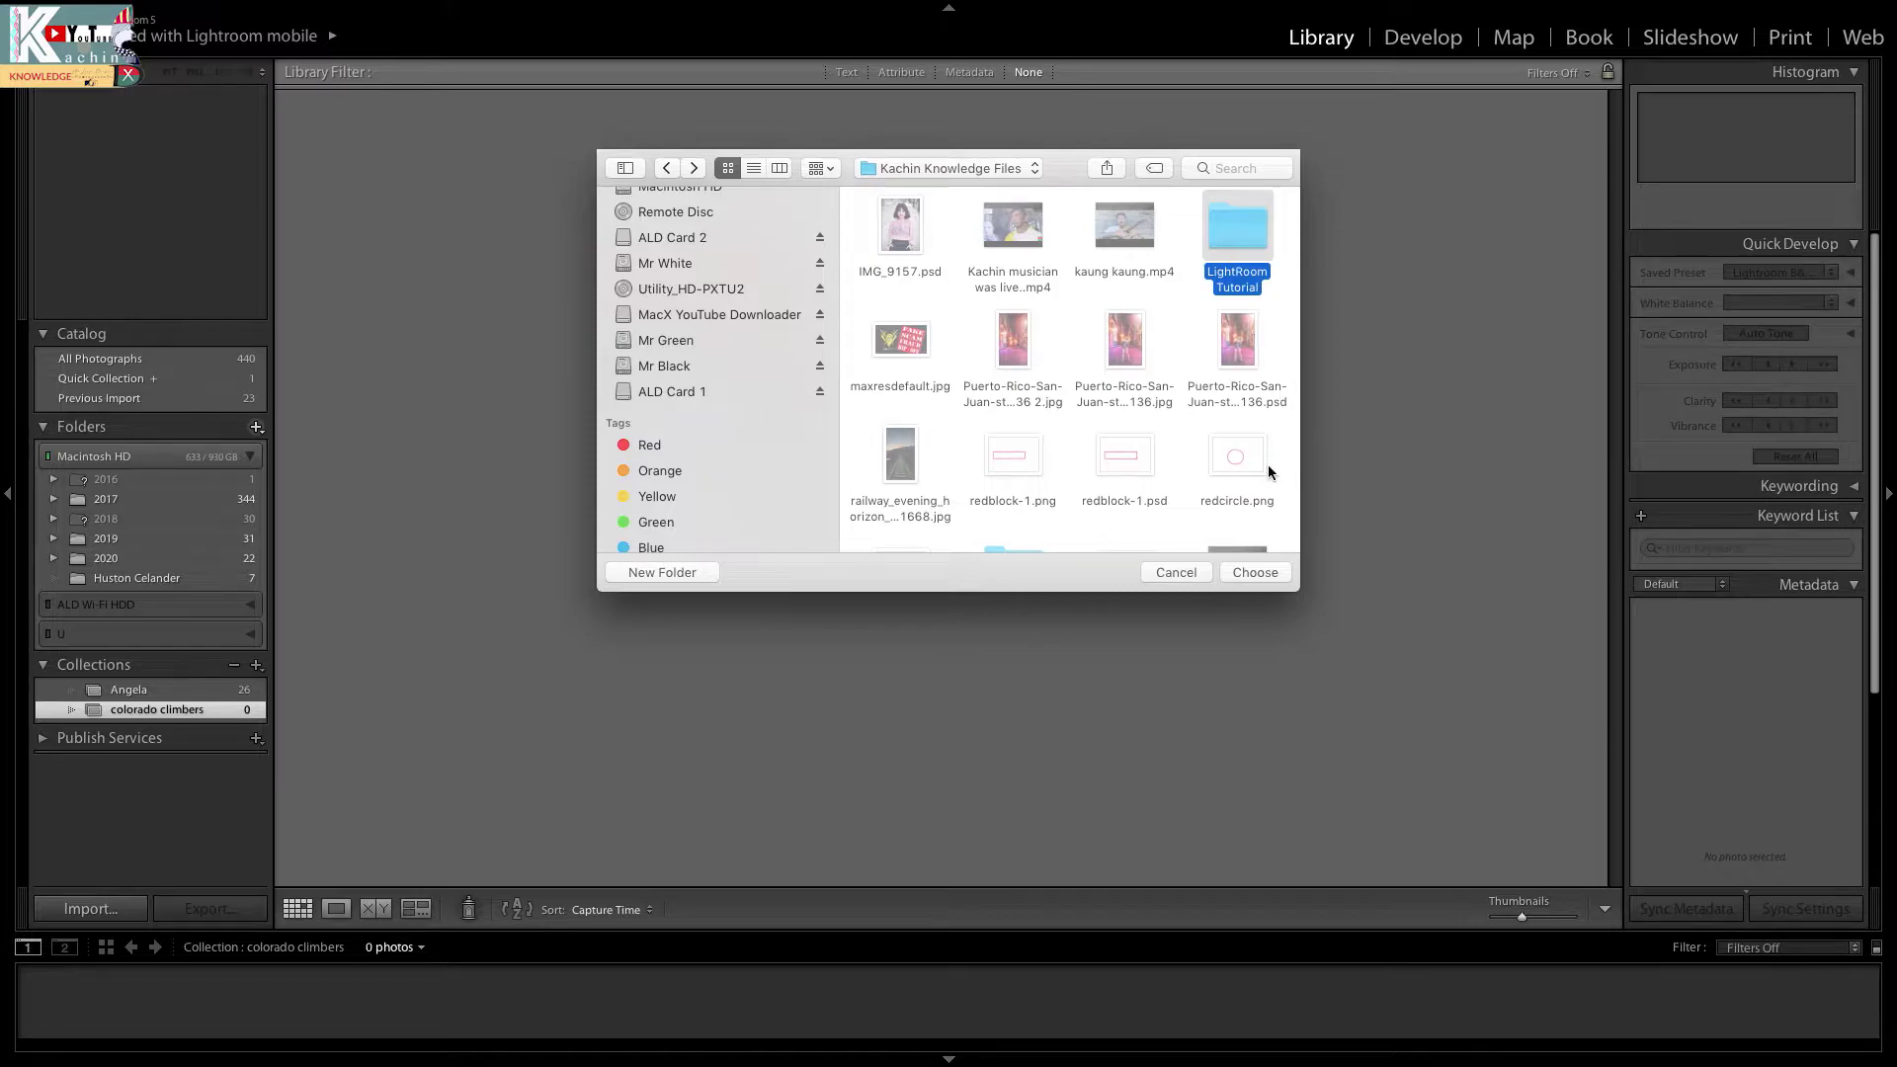
# Step: Load LightRoom Tutorial into the Import window and toggle IMG_9449.CR2 and IMG_3957.JPG off and on
pyautogui.click(1255, 573)
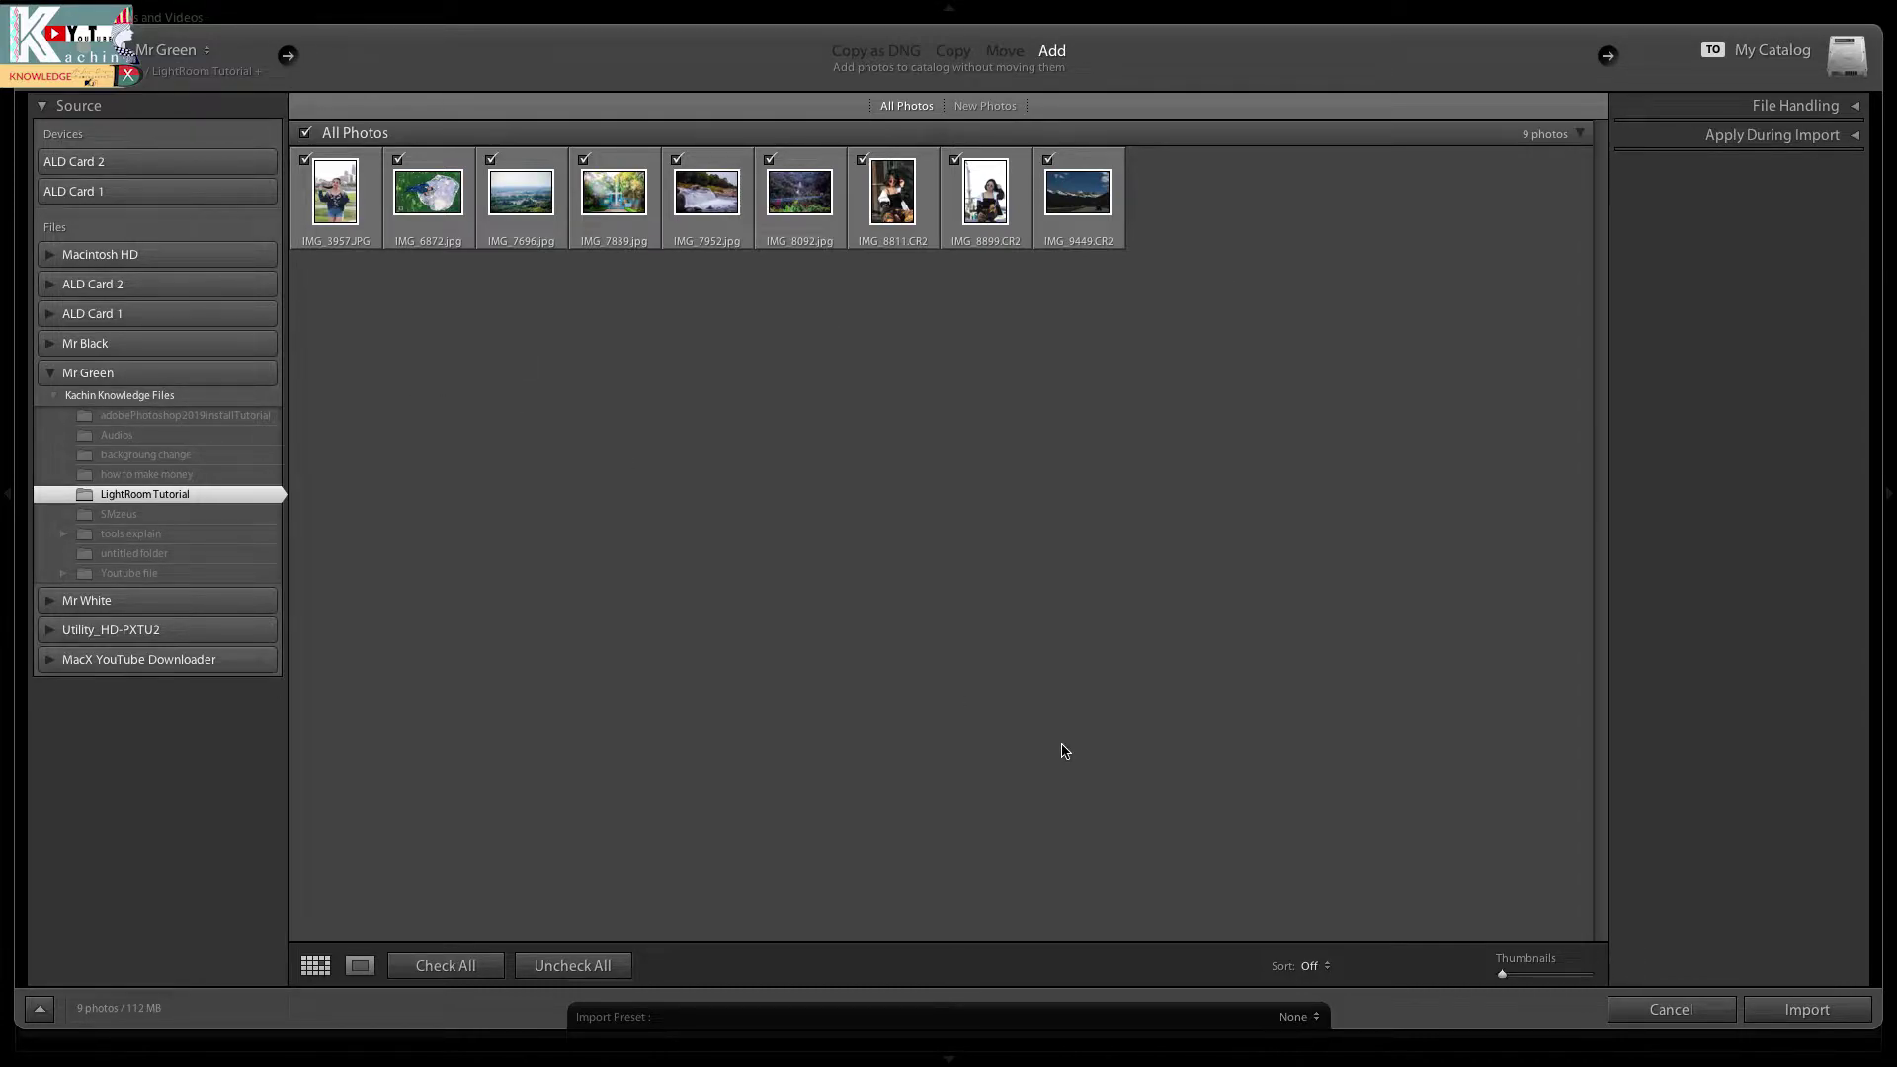
pyautogui.click(1048, 161)
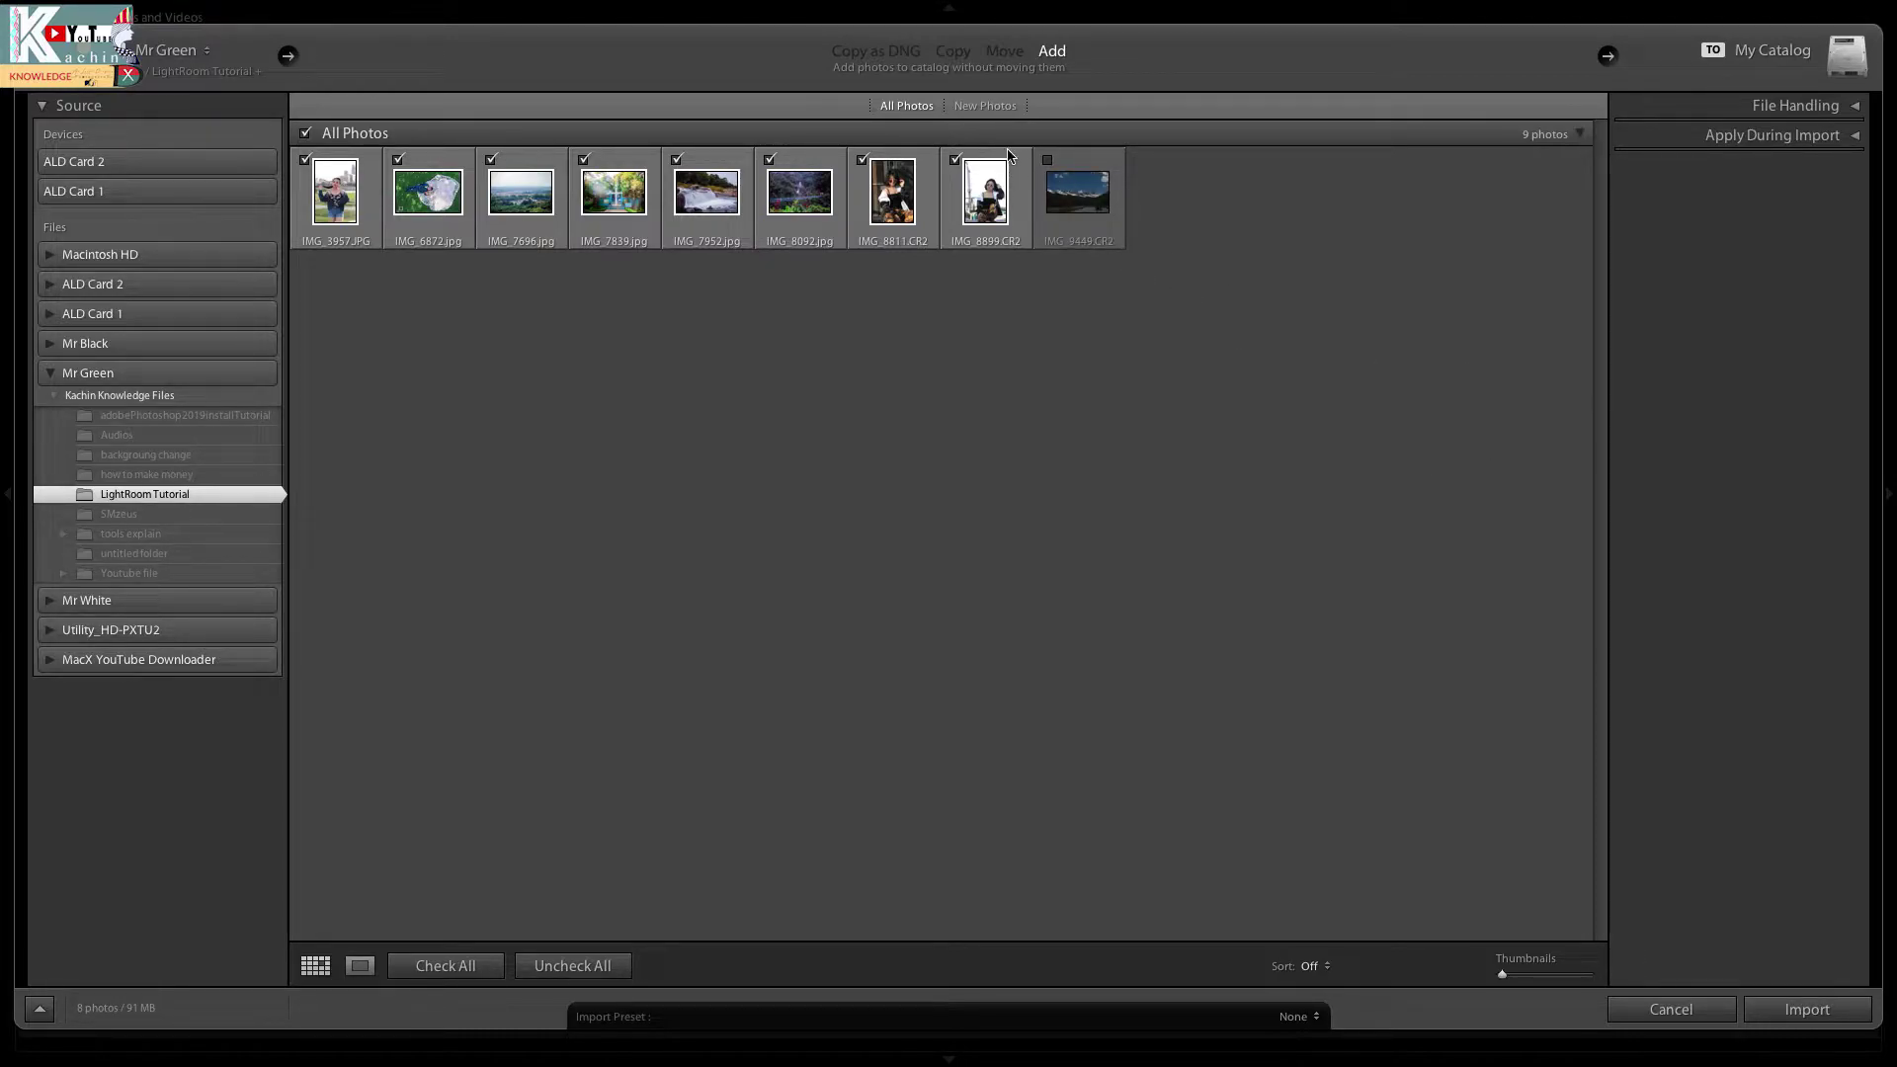
pyautogui.click(1048, 160)
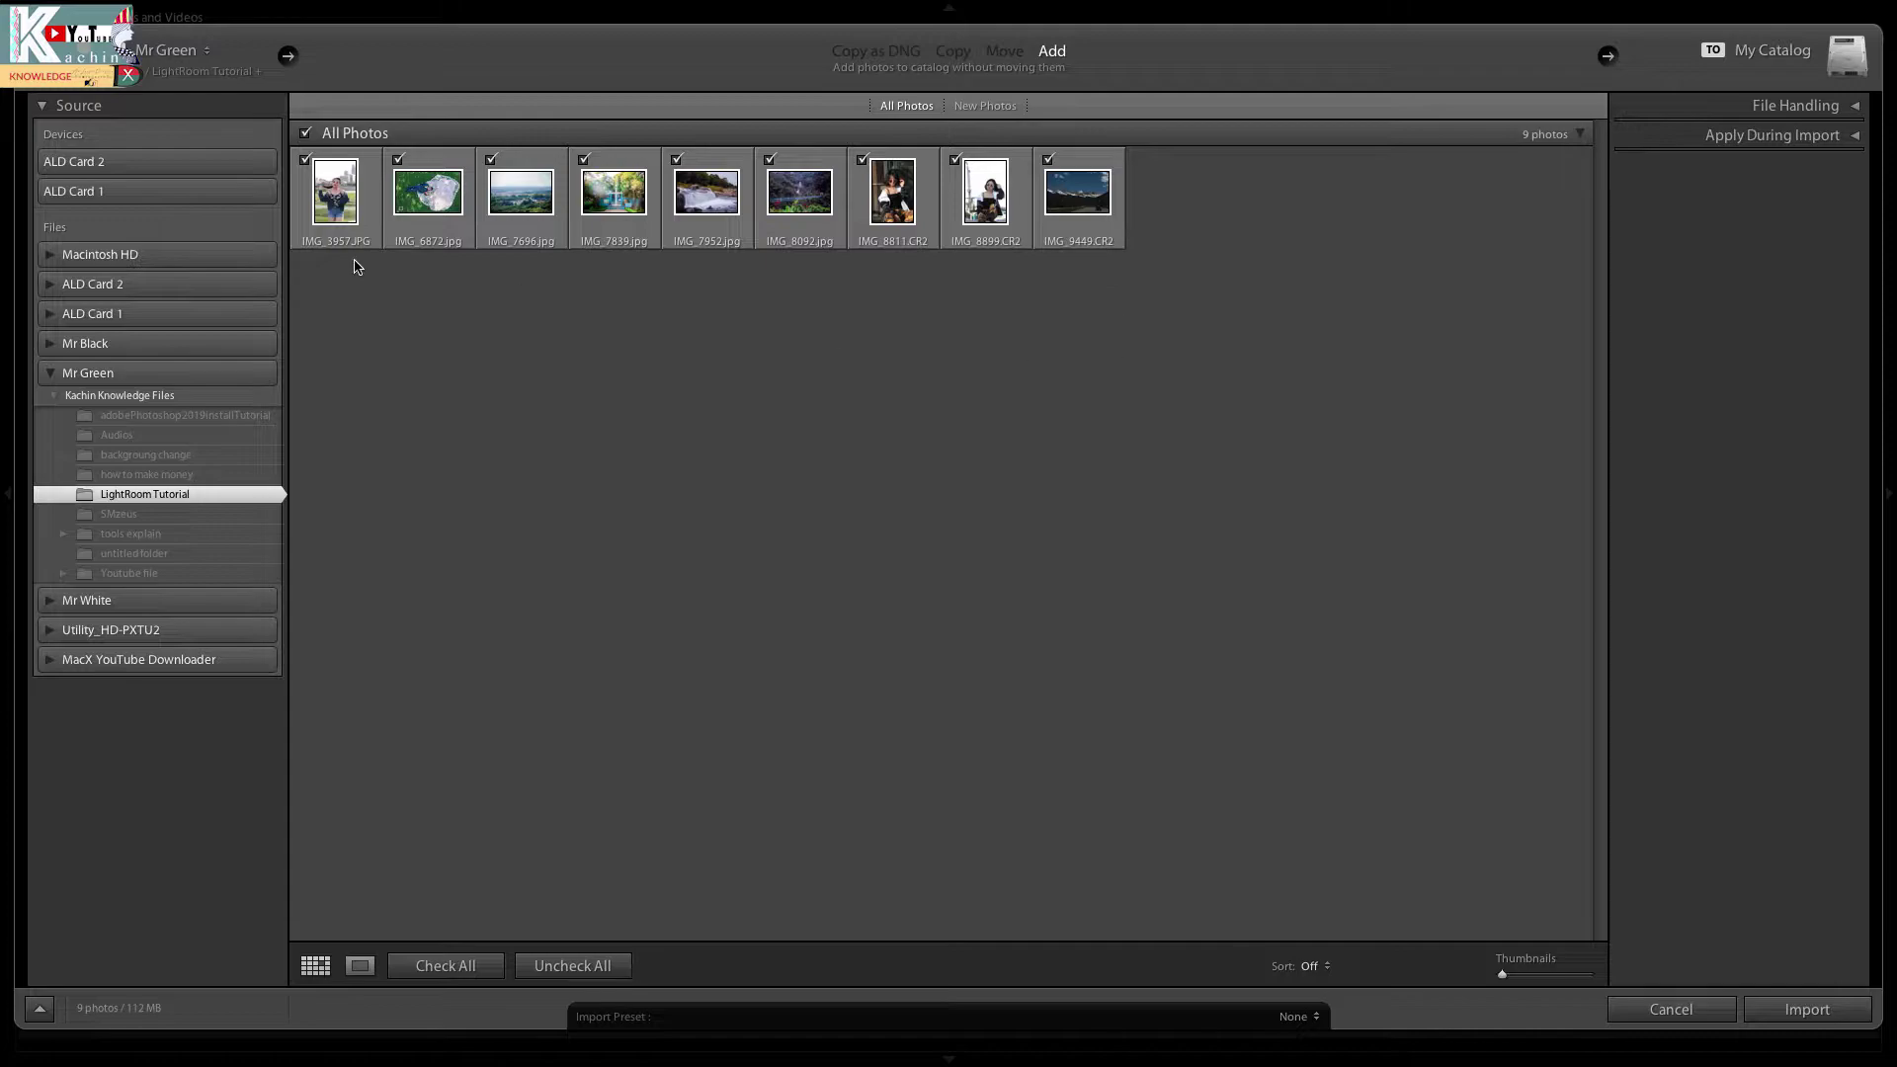
pyautogui.click(305, 160)
pyautogui.click(306, 160)
# Step: Uncheck all photos, recheck a few, then check all nine and enlarge the thumbnails
pyautogui.click(305, 136)
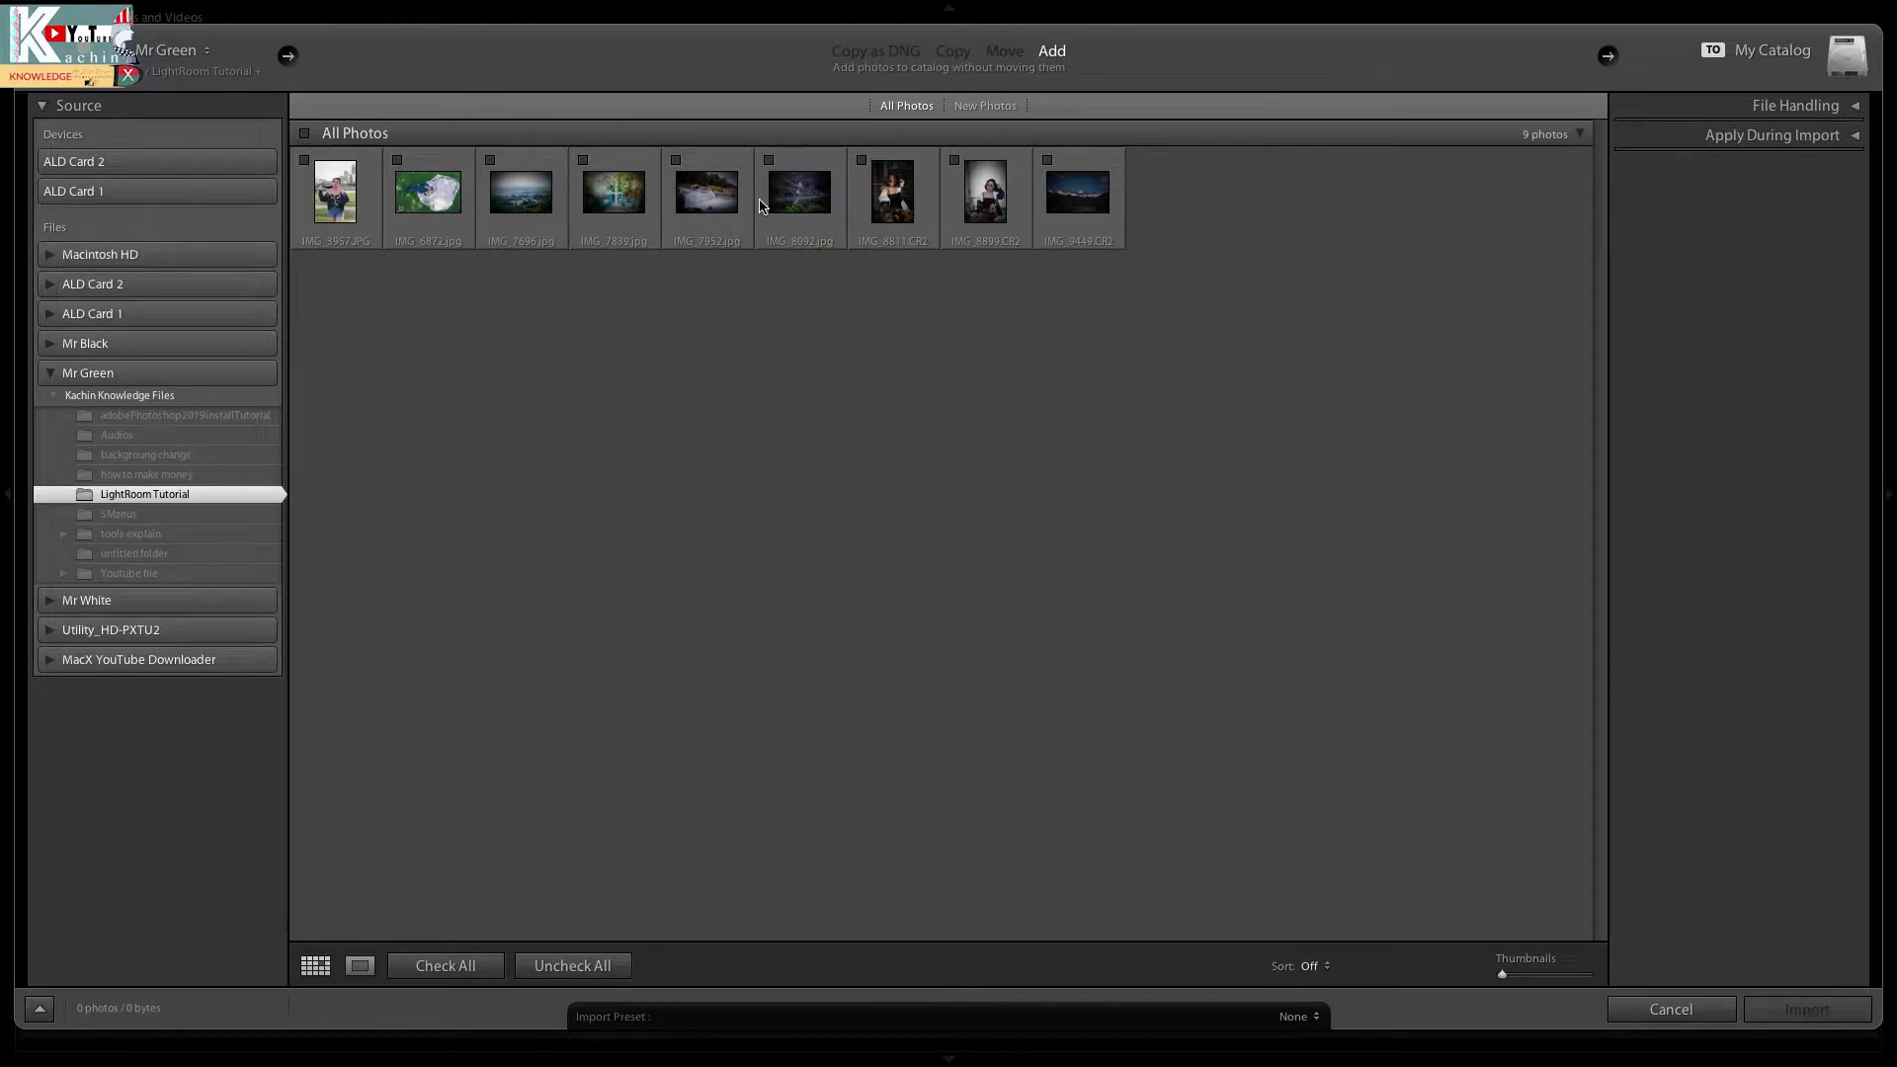
pyautogui.click(304, 160)
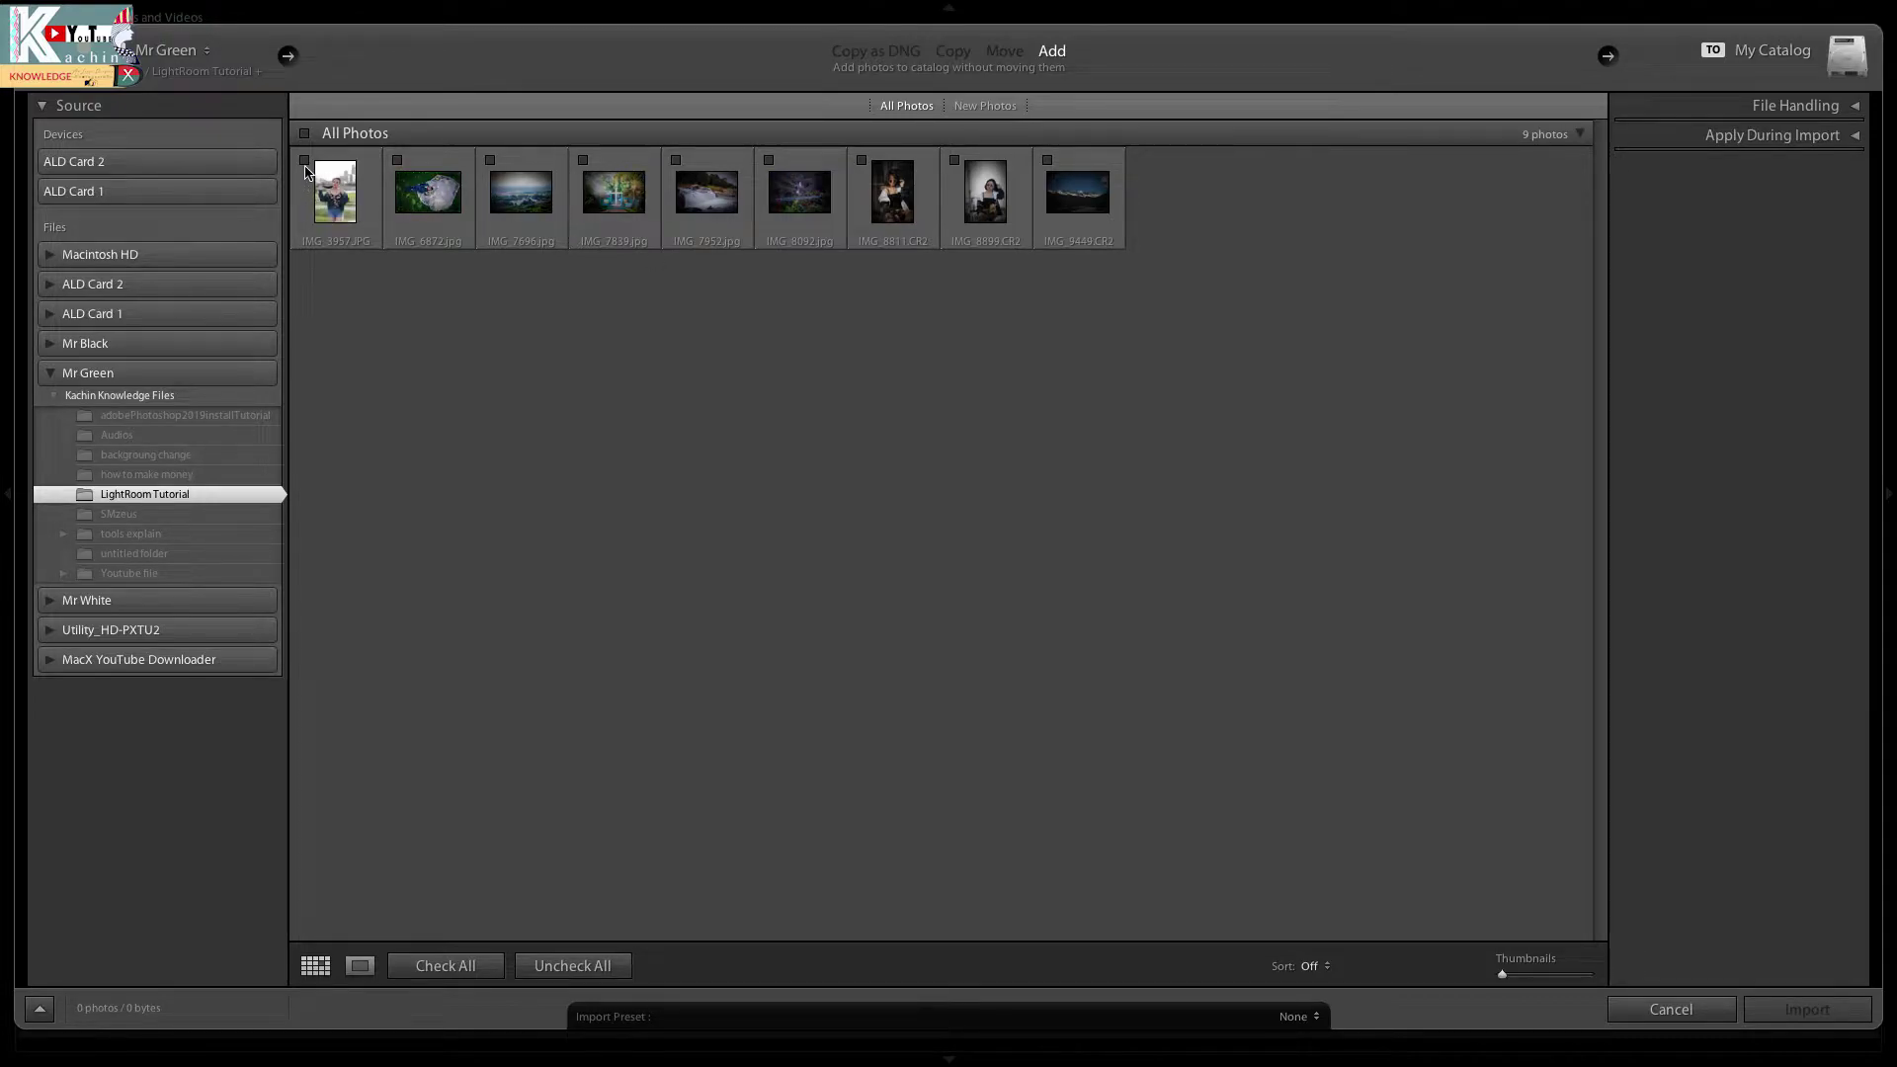
pyautogui.click(582, 160)
pyautogui.click(490, 160)
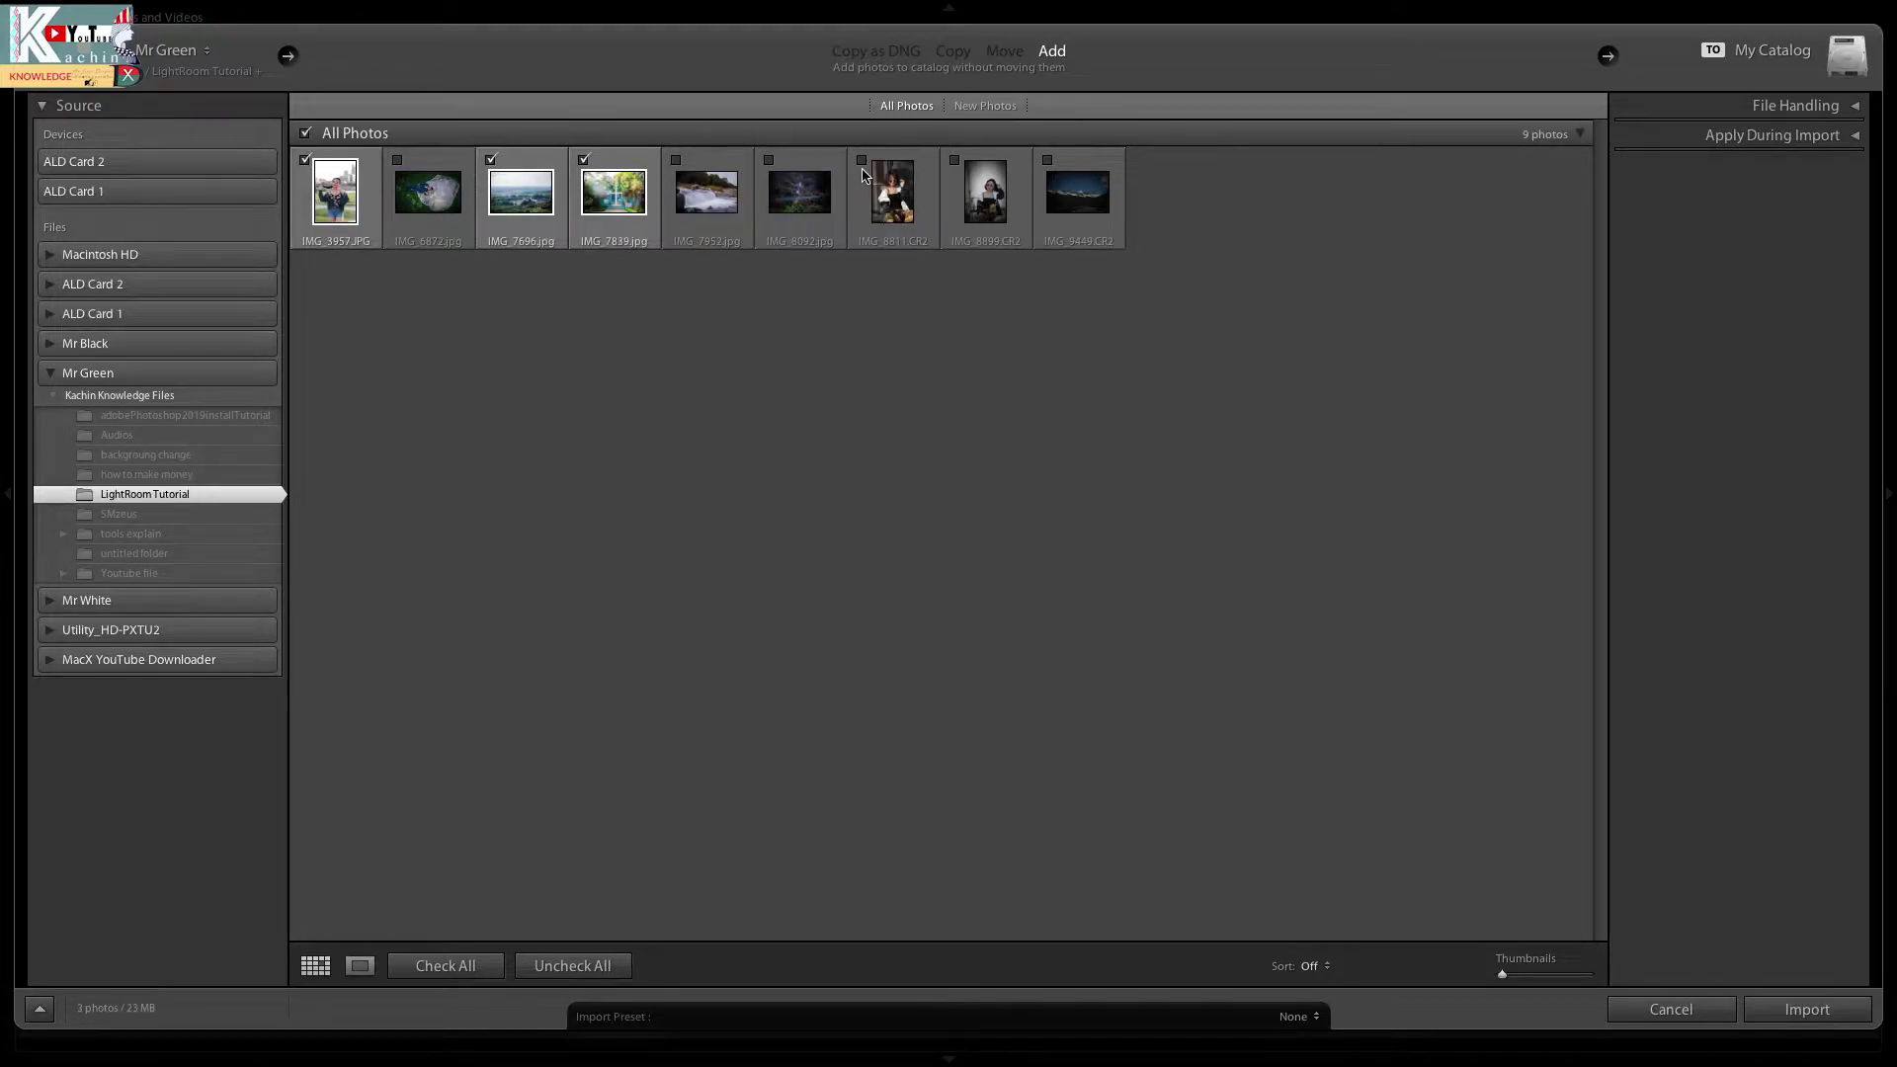
pyautogui.click(861, 160)
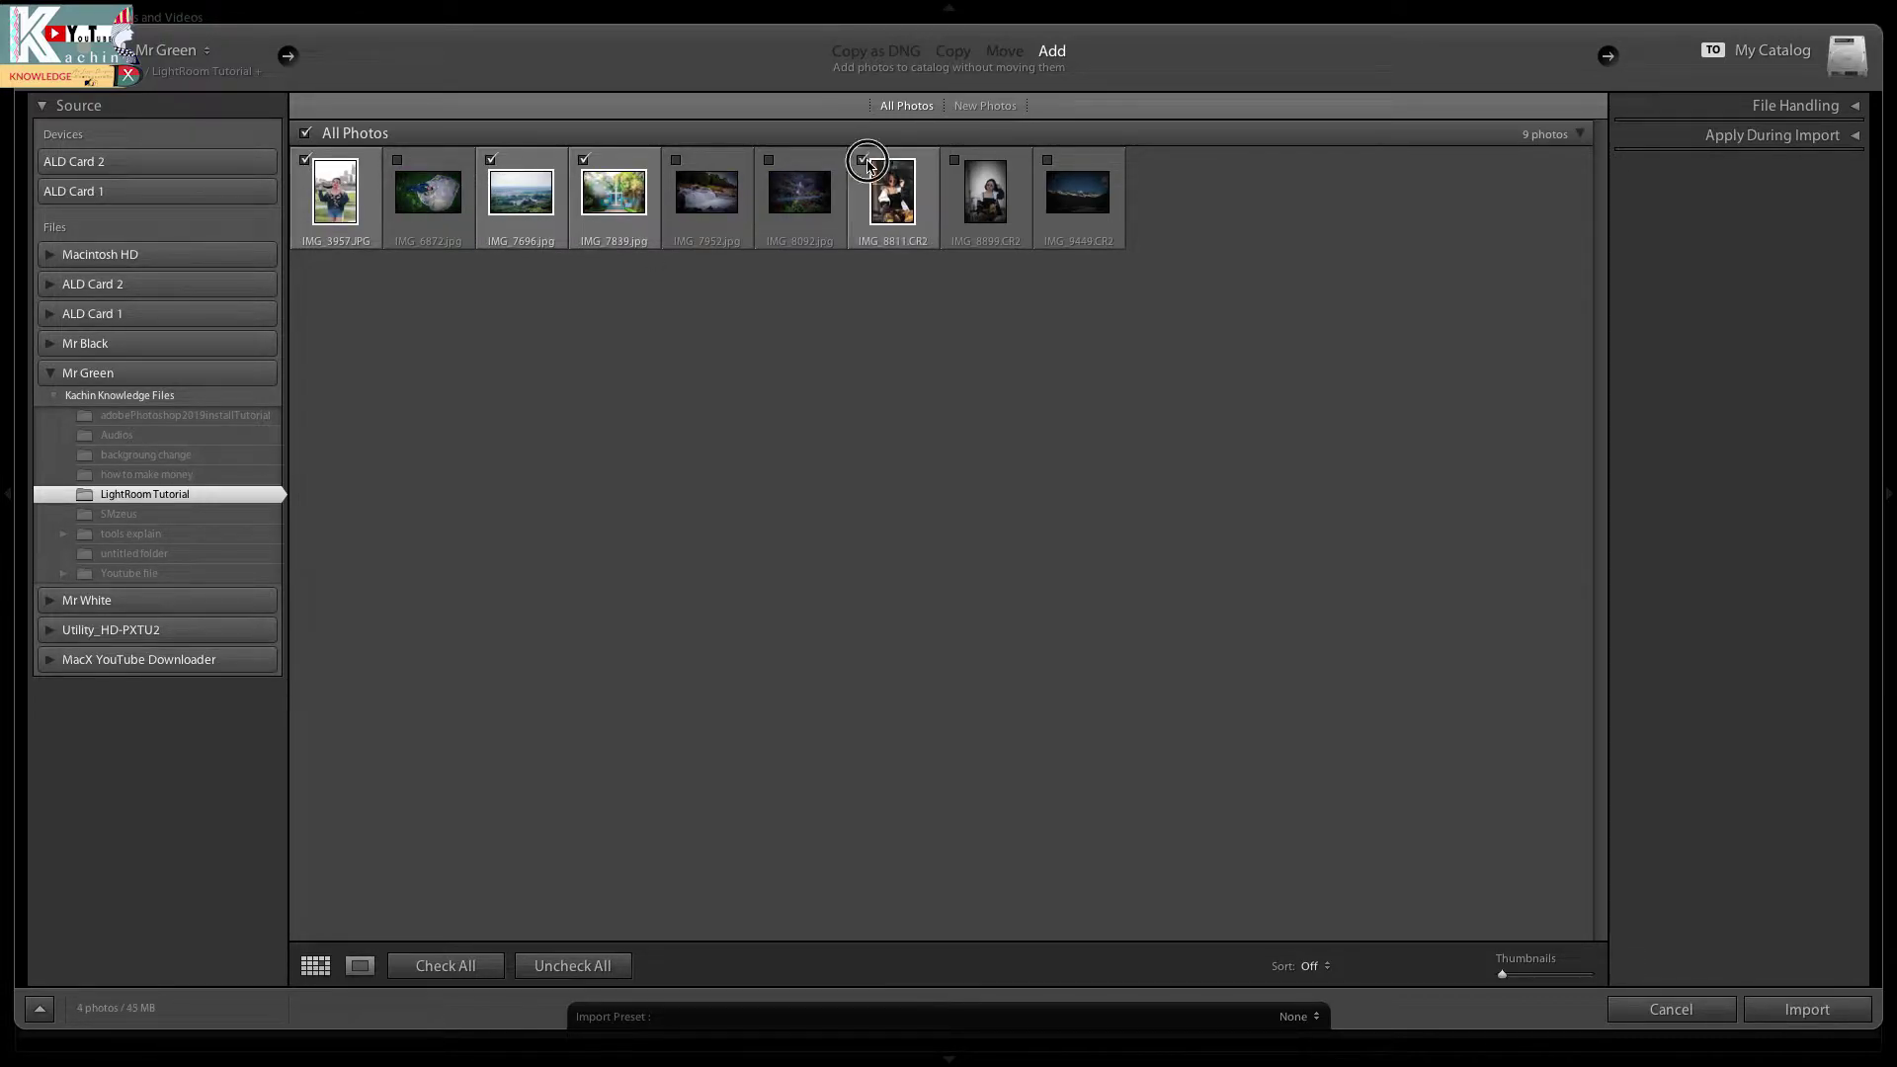
pyautogui.click(305, 134)
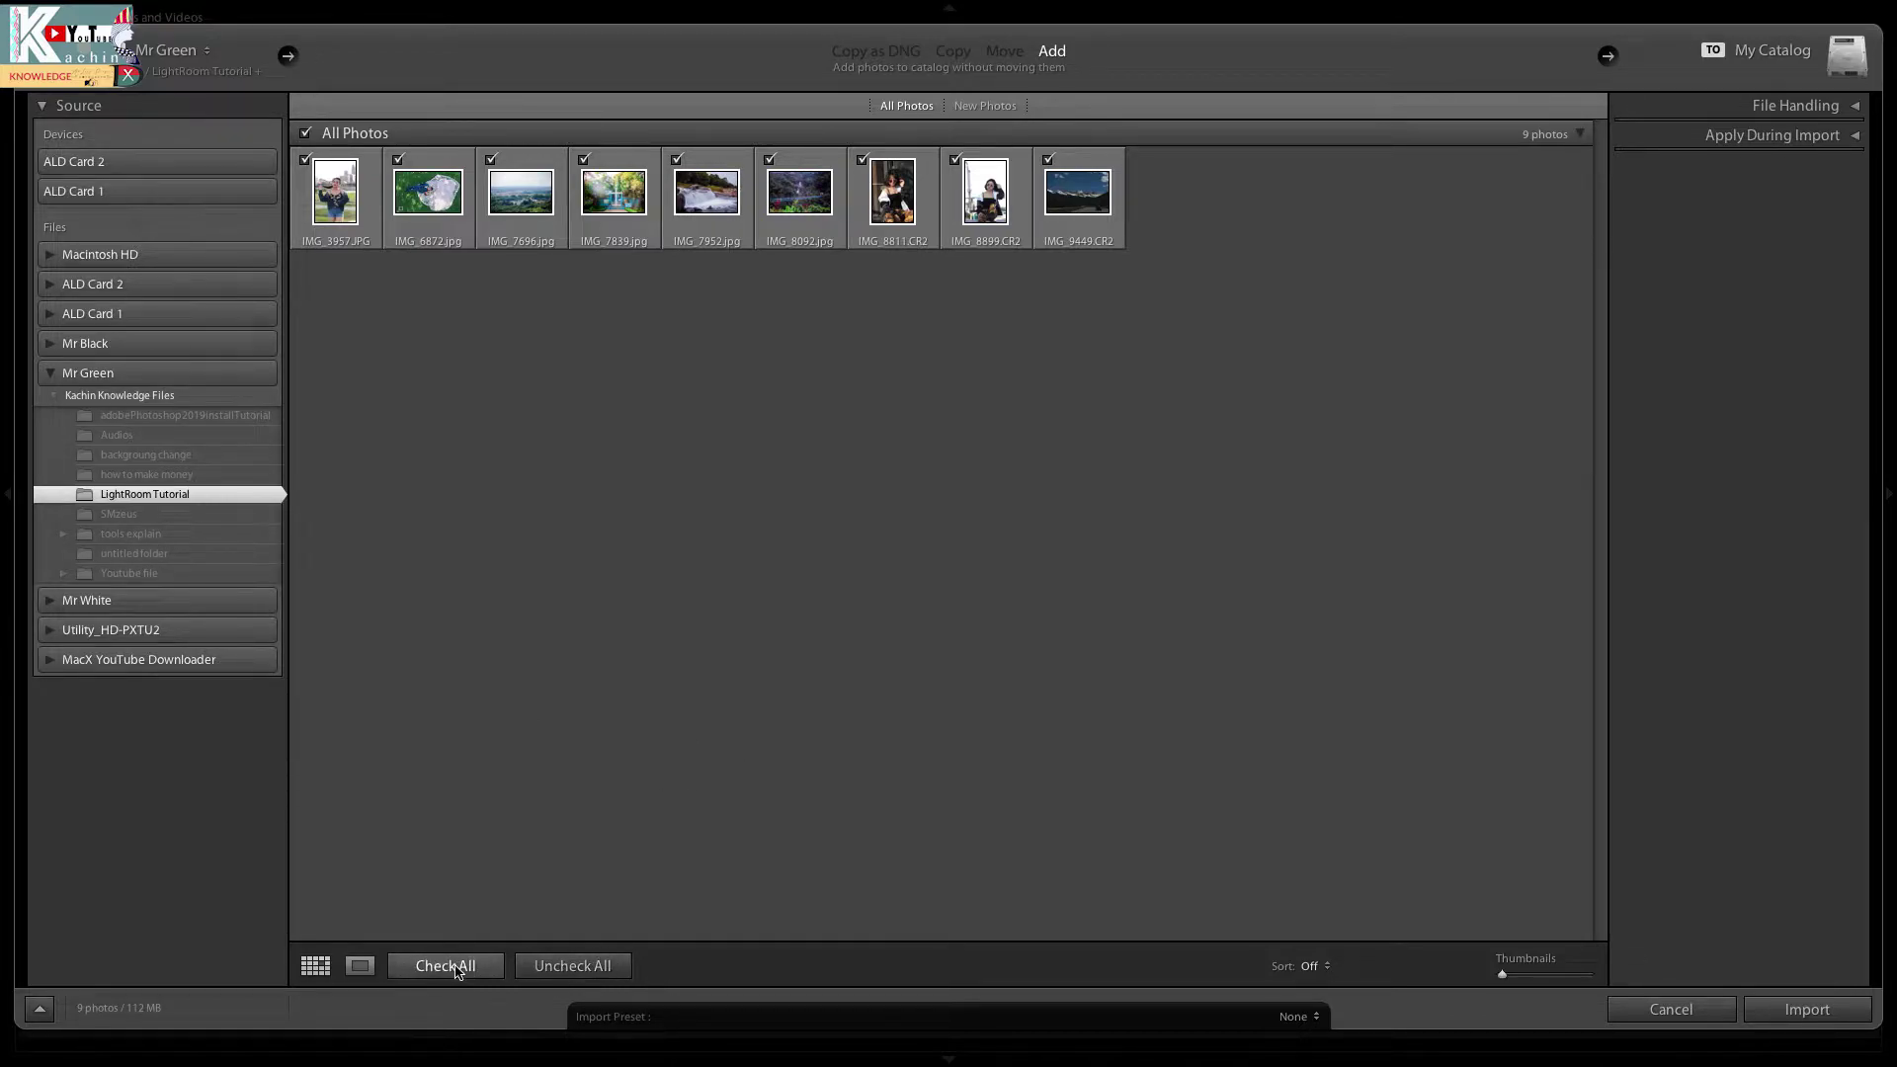
pyautogui.click(585, 966)
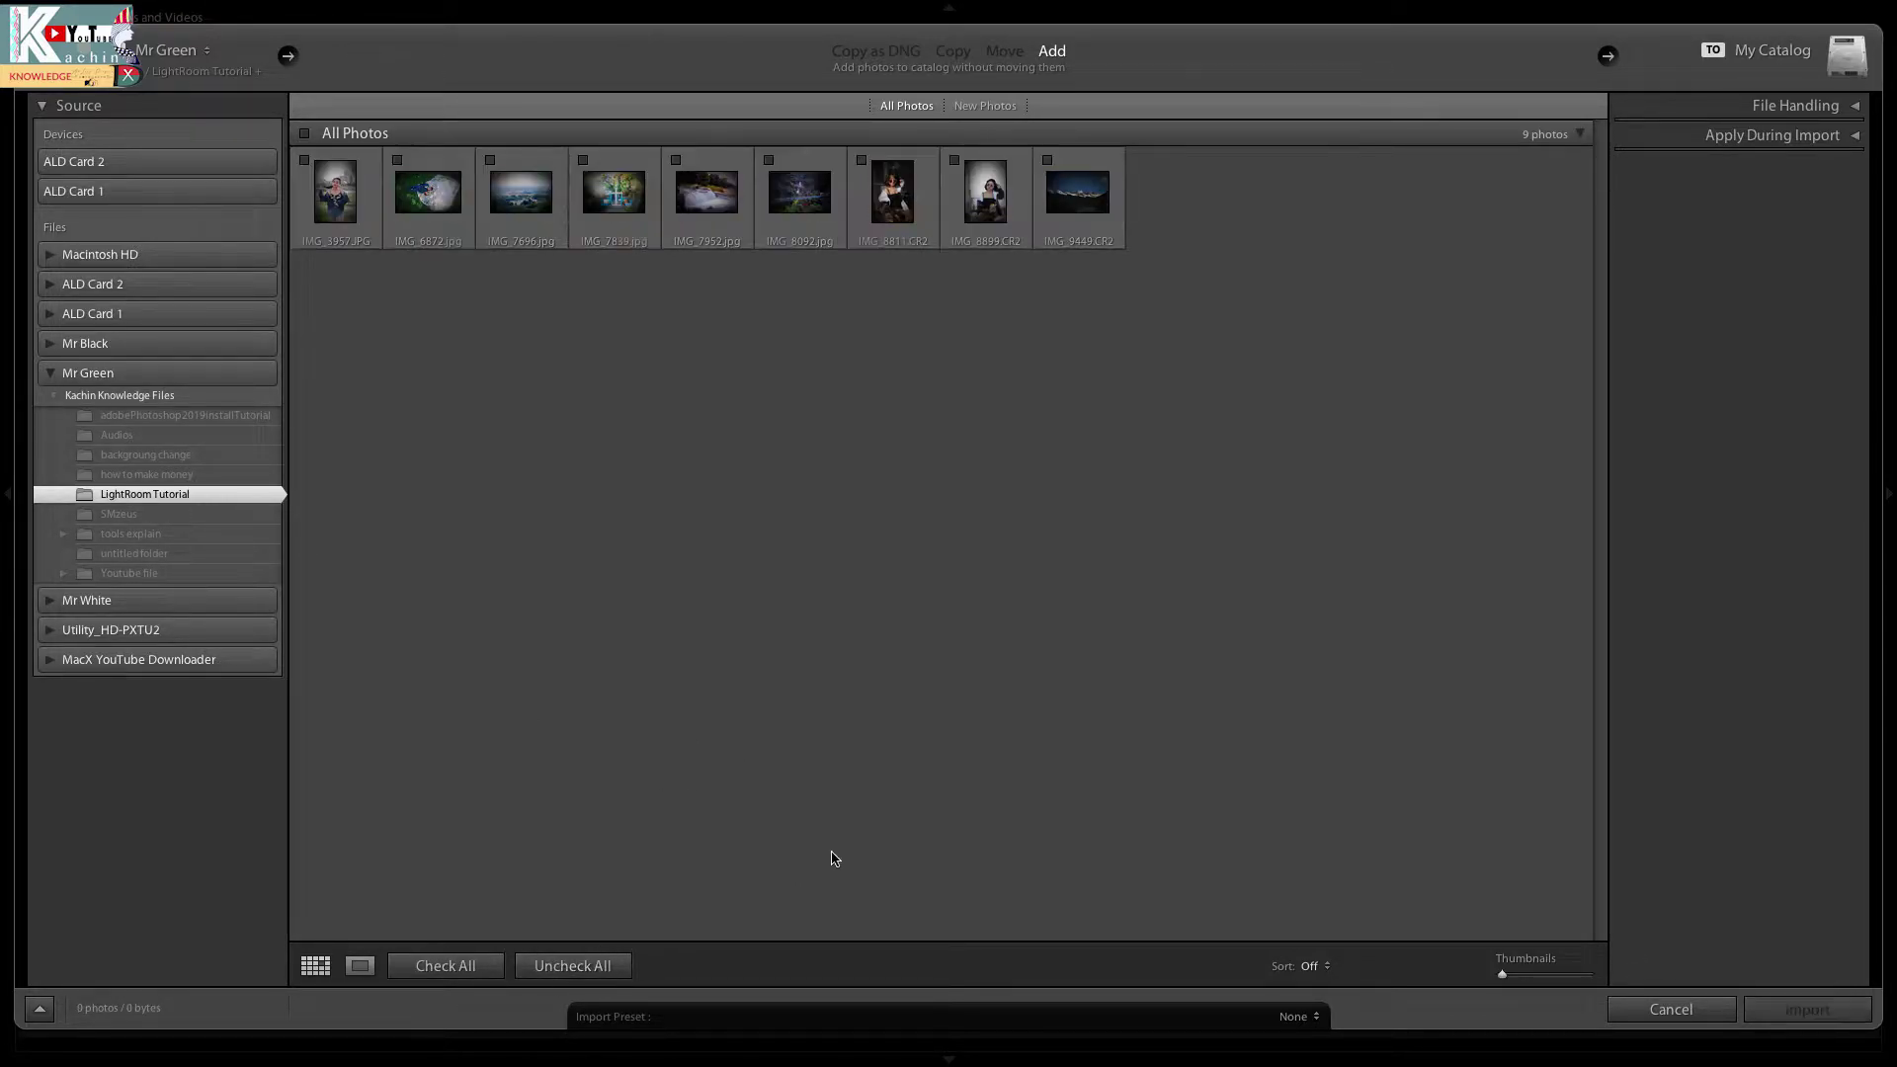
pyautogui.click(453, 964)
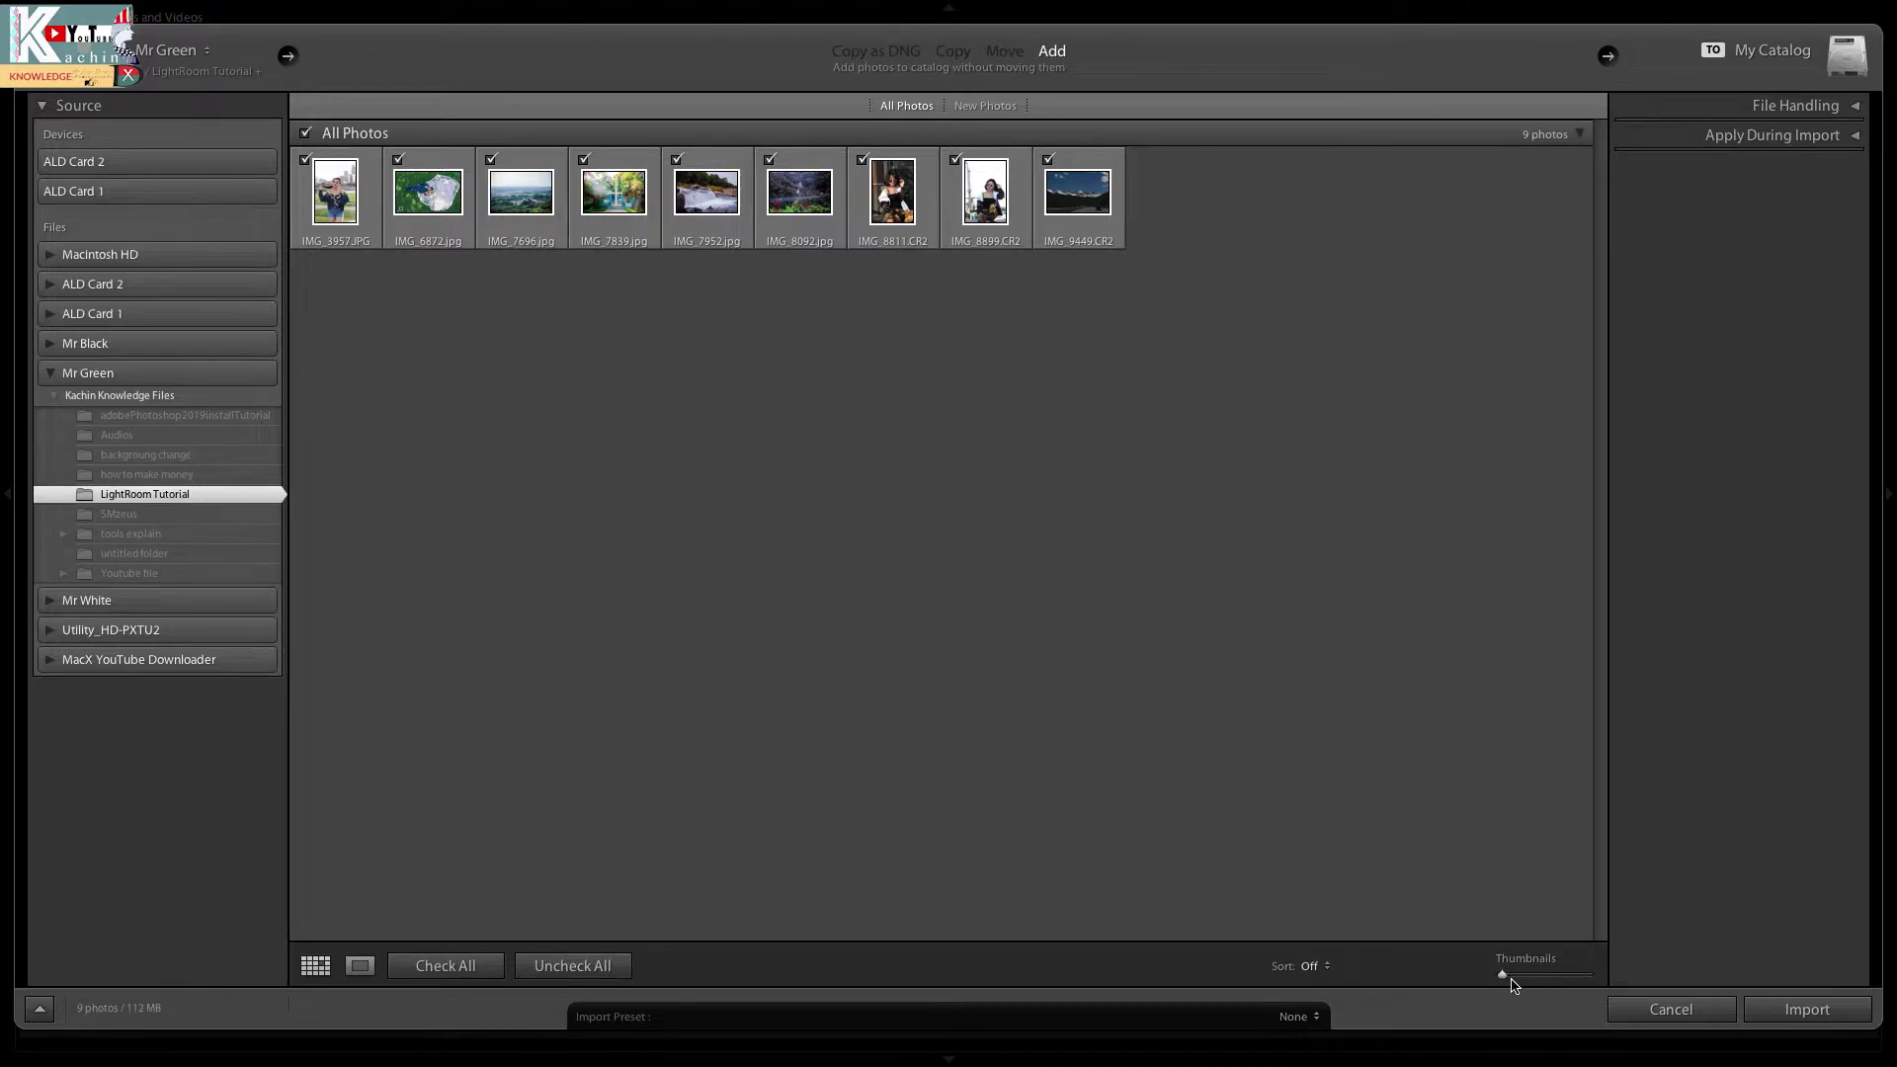
pyautogui.moveTo(1503, 975)
pyautogui.mouseDown()
pyautogui.moveTo(1587, 978)
pyautogui.moveTo(1509, 976)
pyautogui.mouseUp()
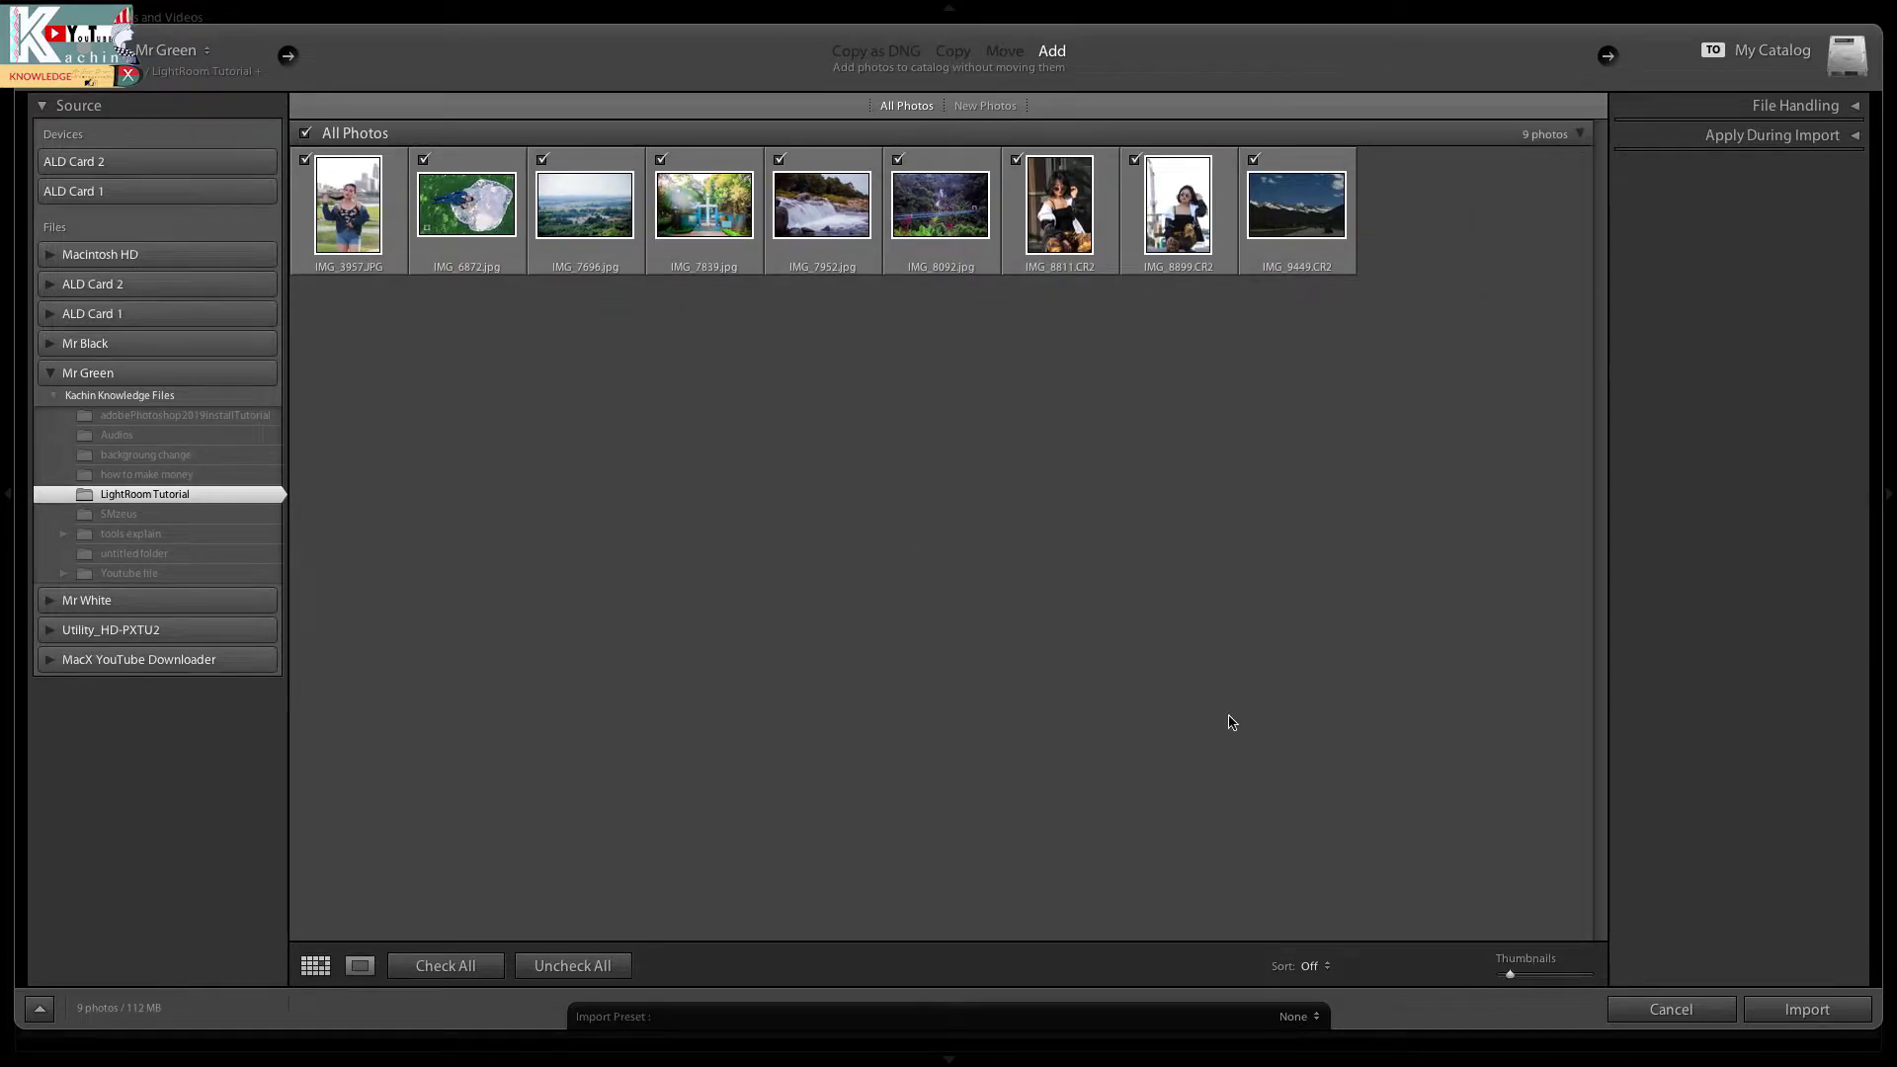
# Step: Import the nine checked photos into the catalog and select the first one
pyautogui.click(1807, 1009)
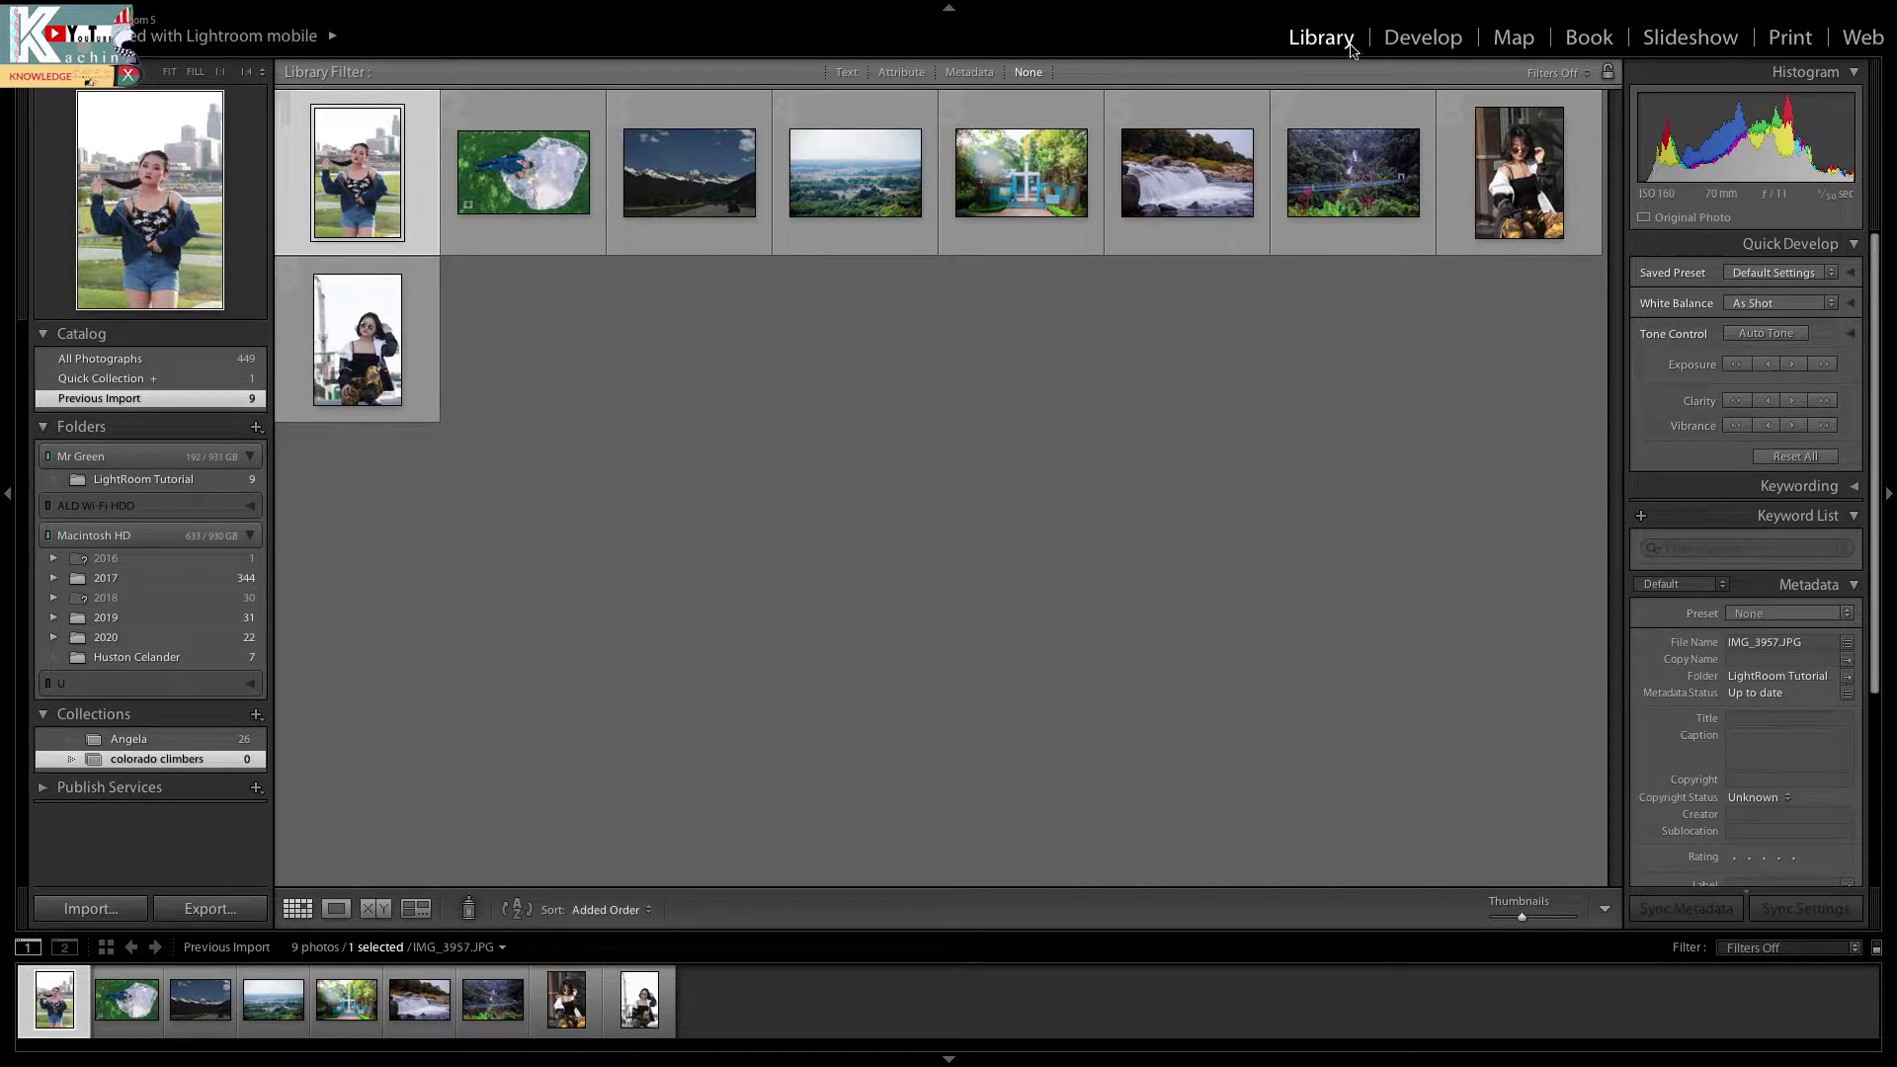
pyautogui.click(1280, 297)
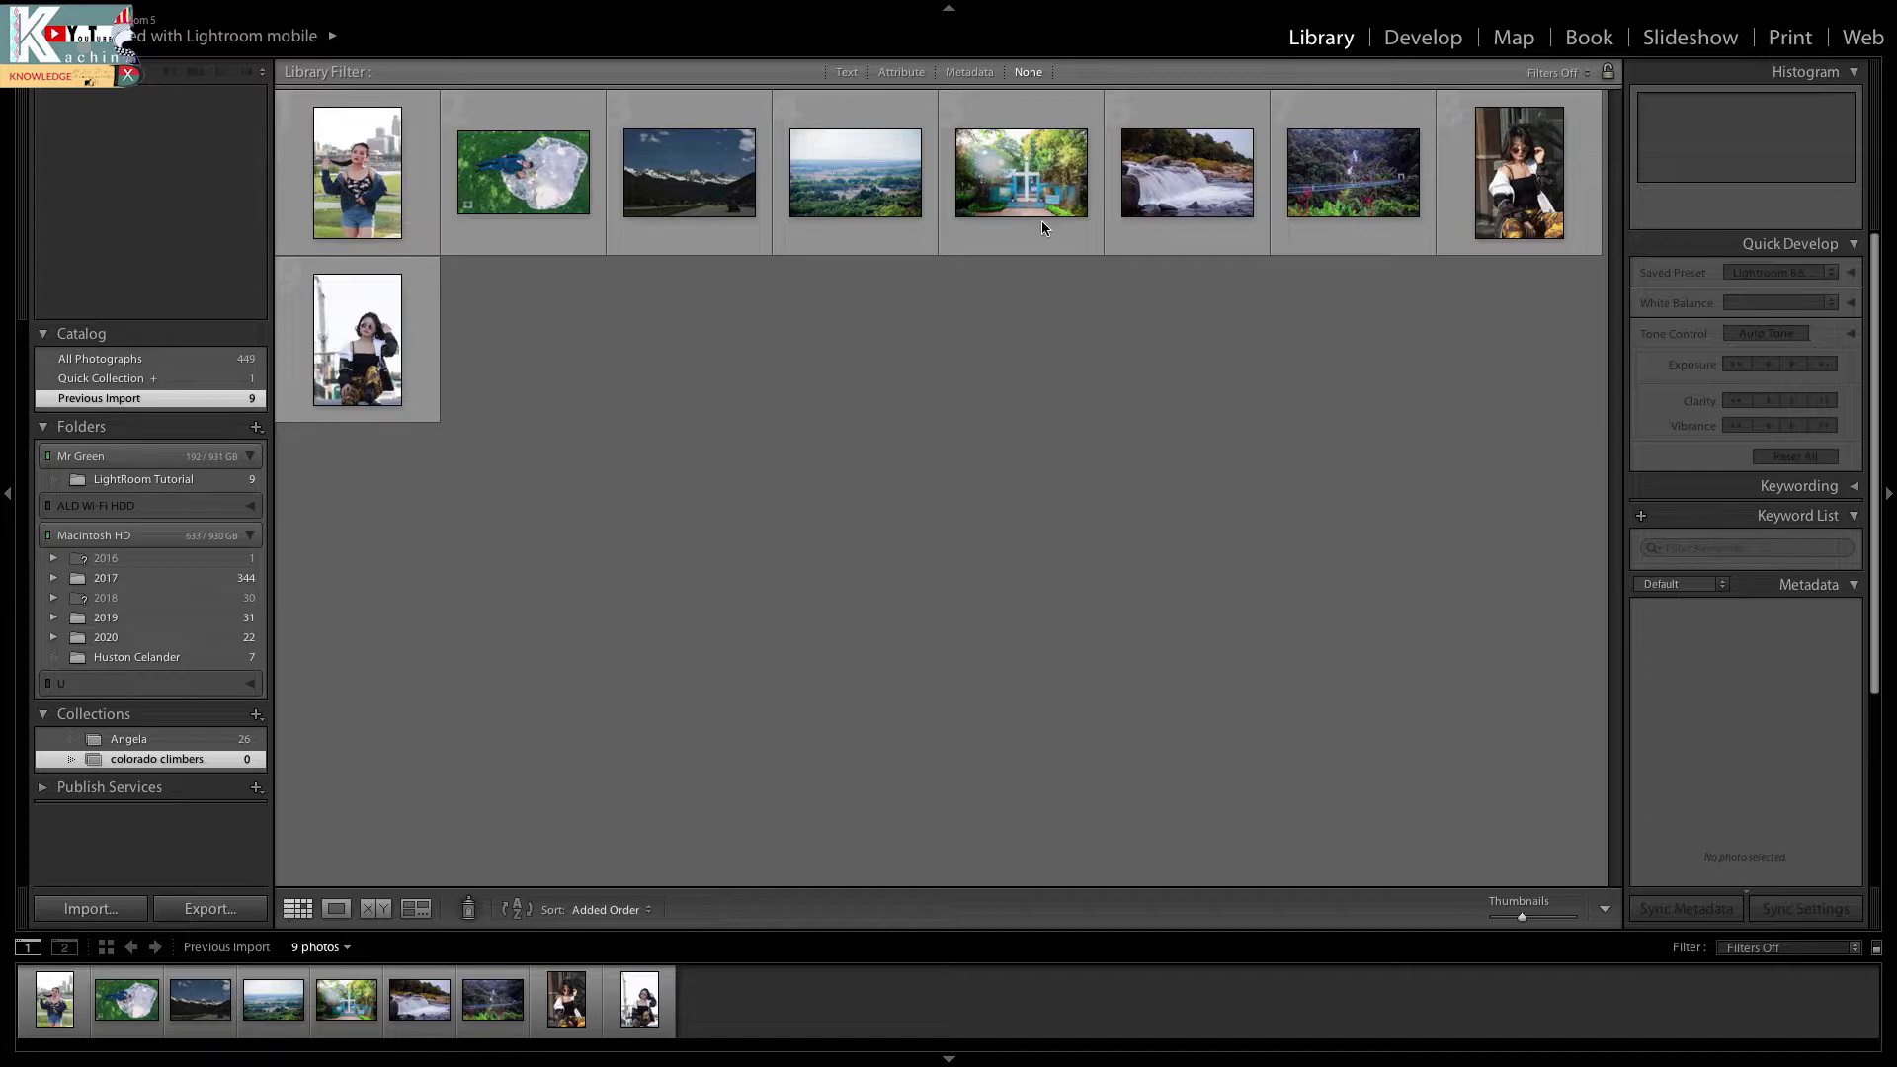
pyautogui.click(349, 216)
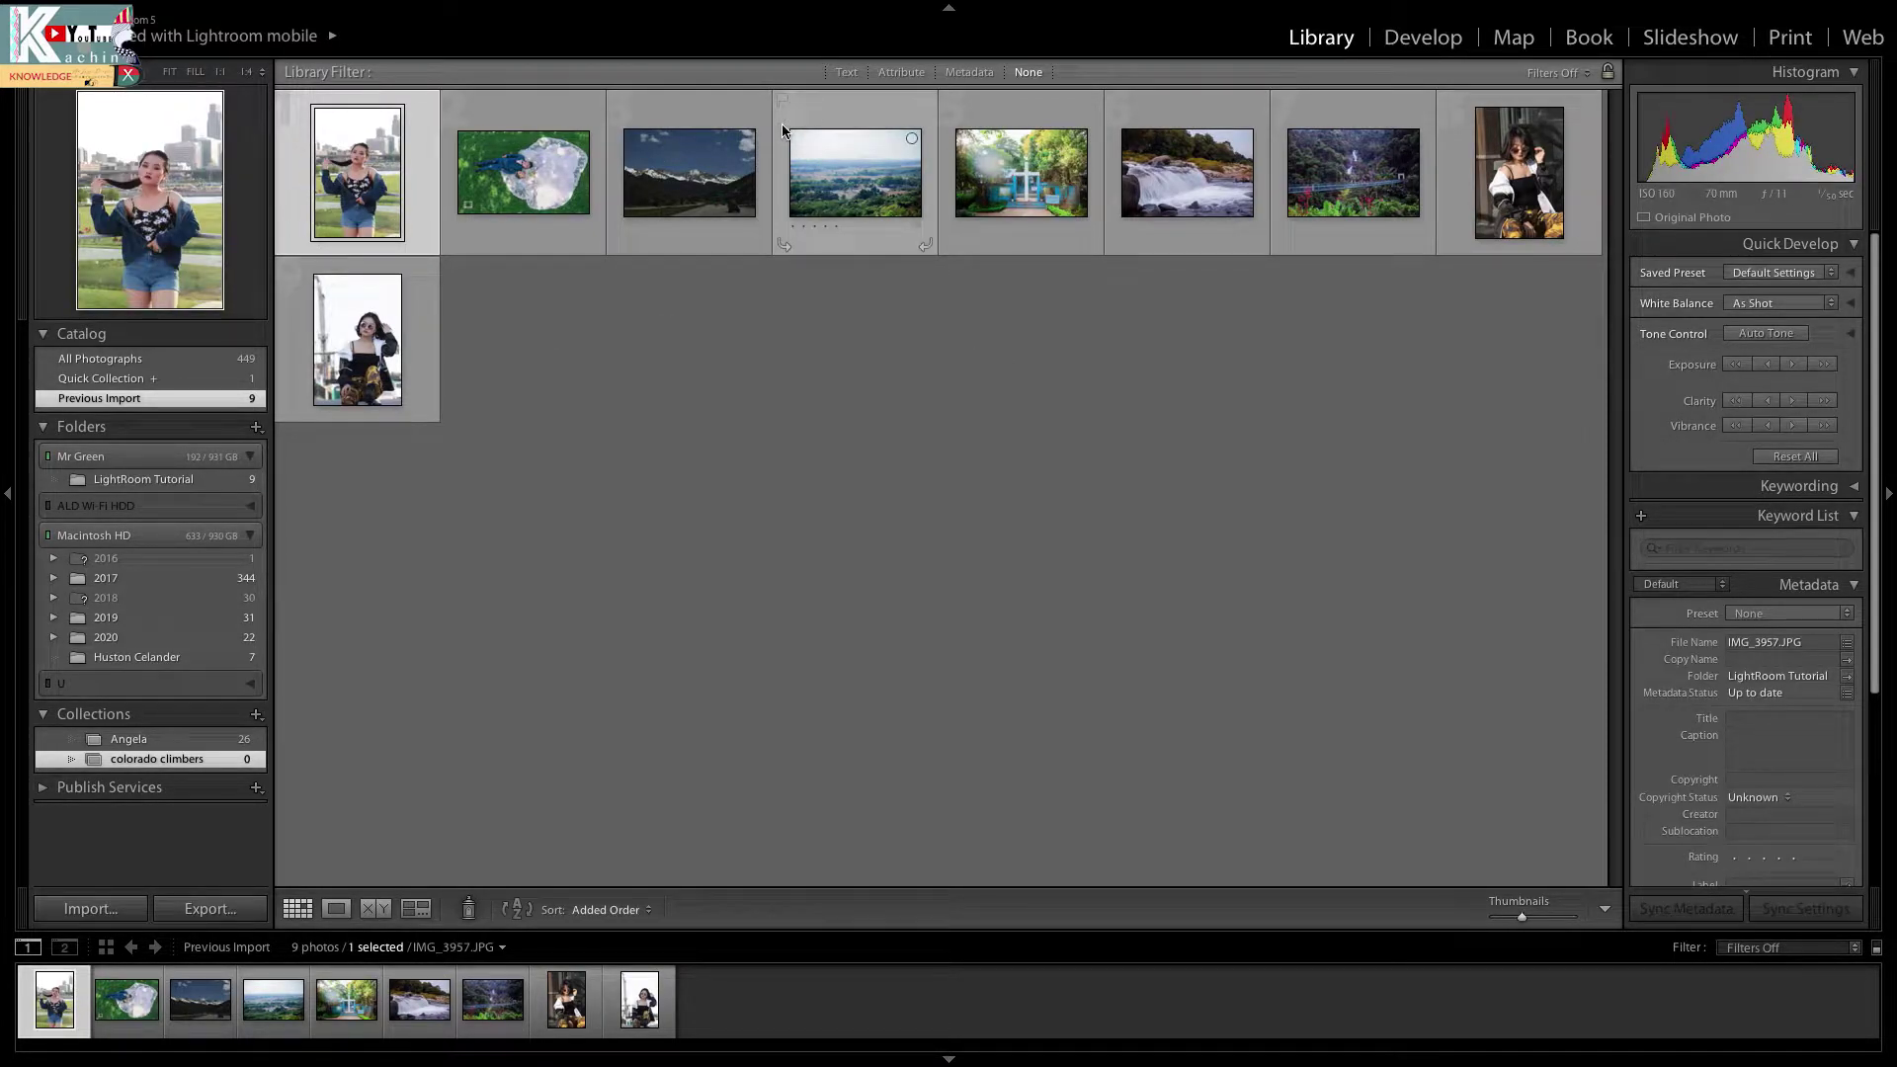
# Step: Select all nine photos, then the first, IMG_6872.jpg, and the IMG_8811.CR2 portrait
pyautogui.hotkey('ctrl', 'a')
pyautogui.click(355, 198)
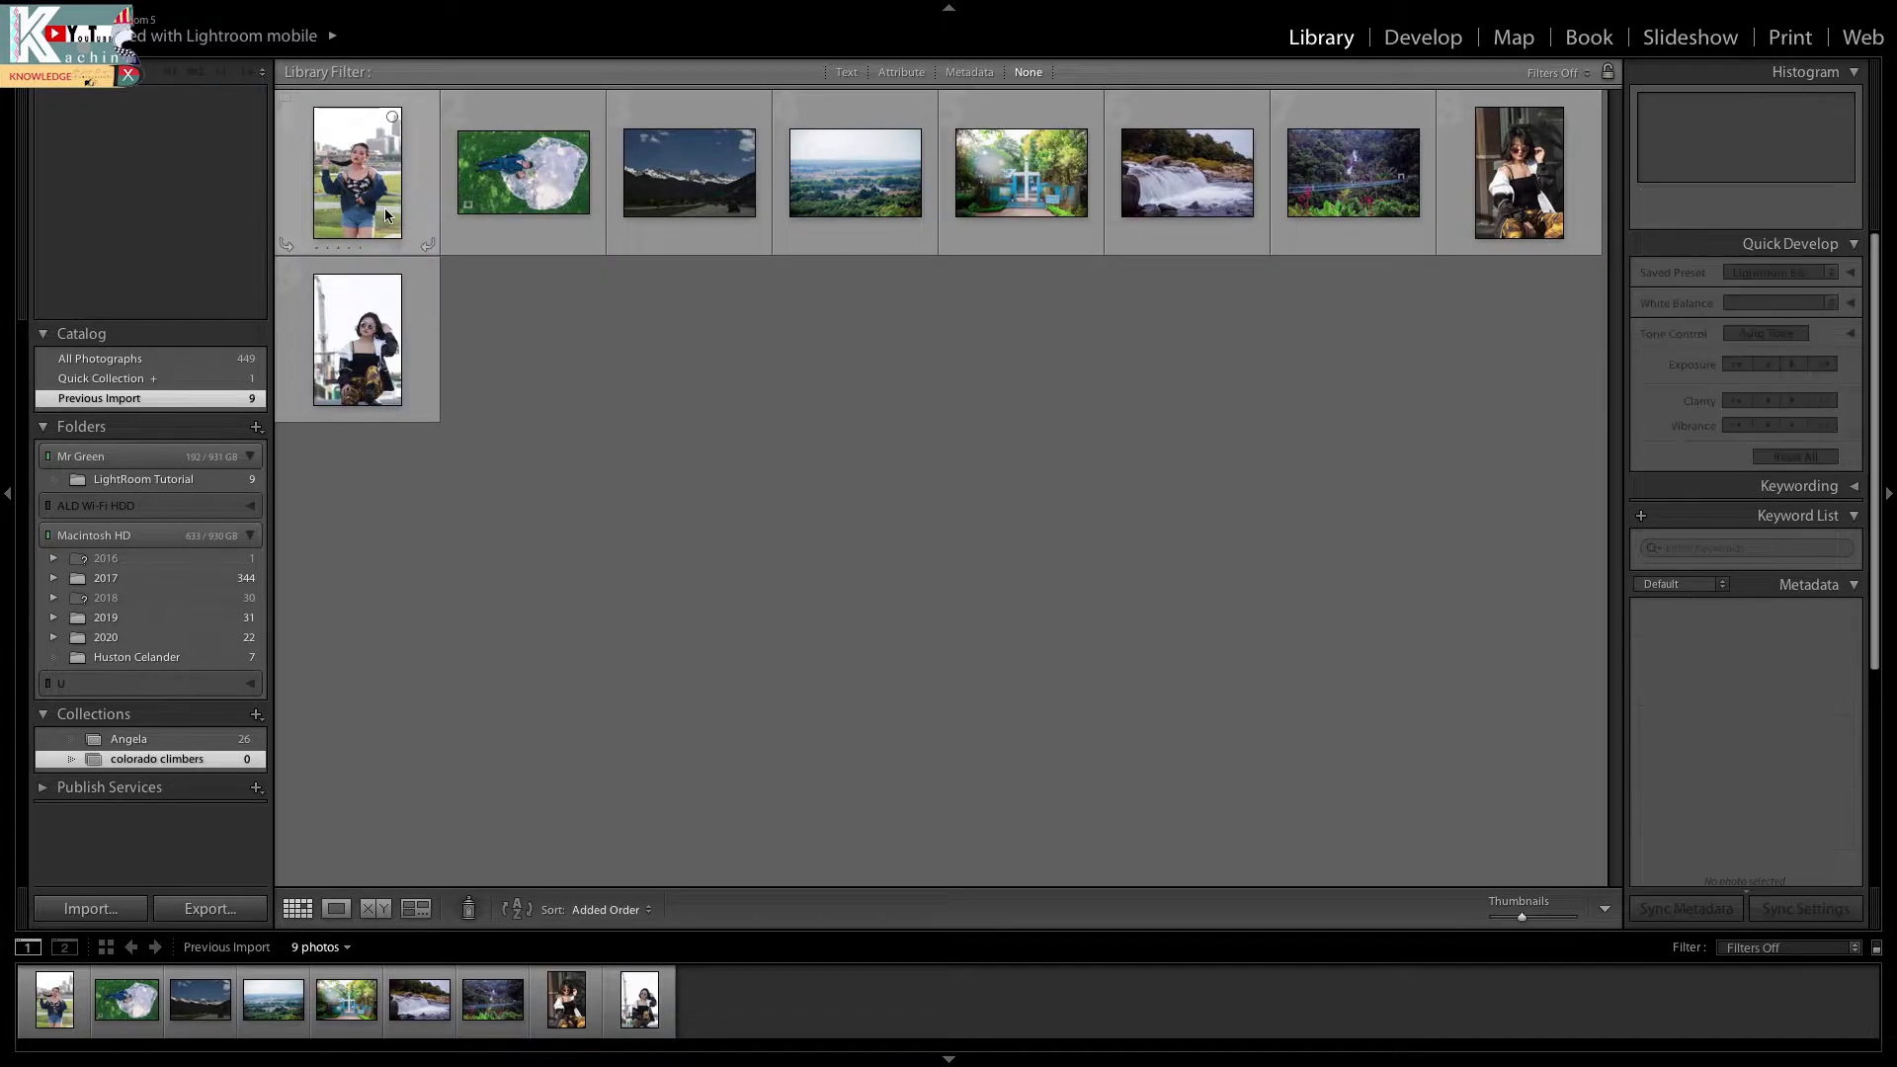
pyautogui.click(553, 222)
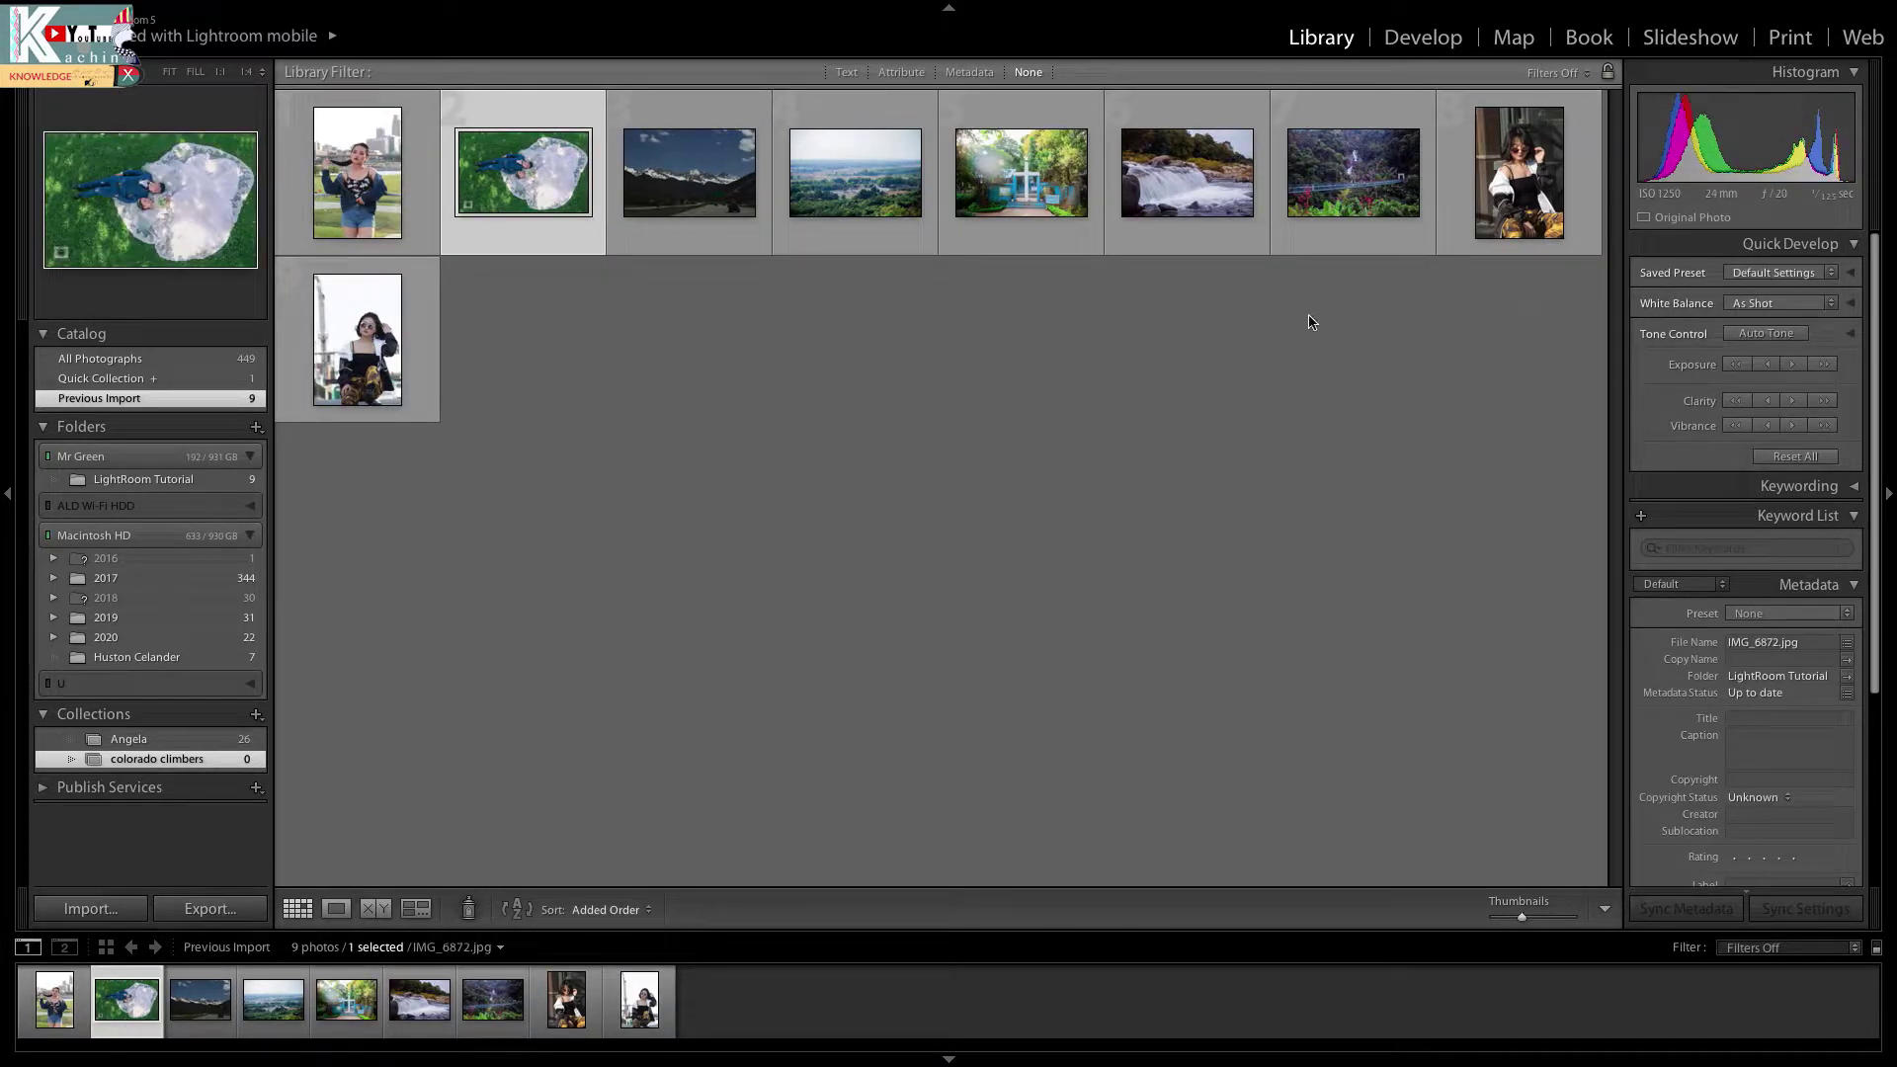
pyautogui.click(1518, 187)
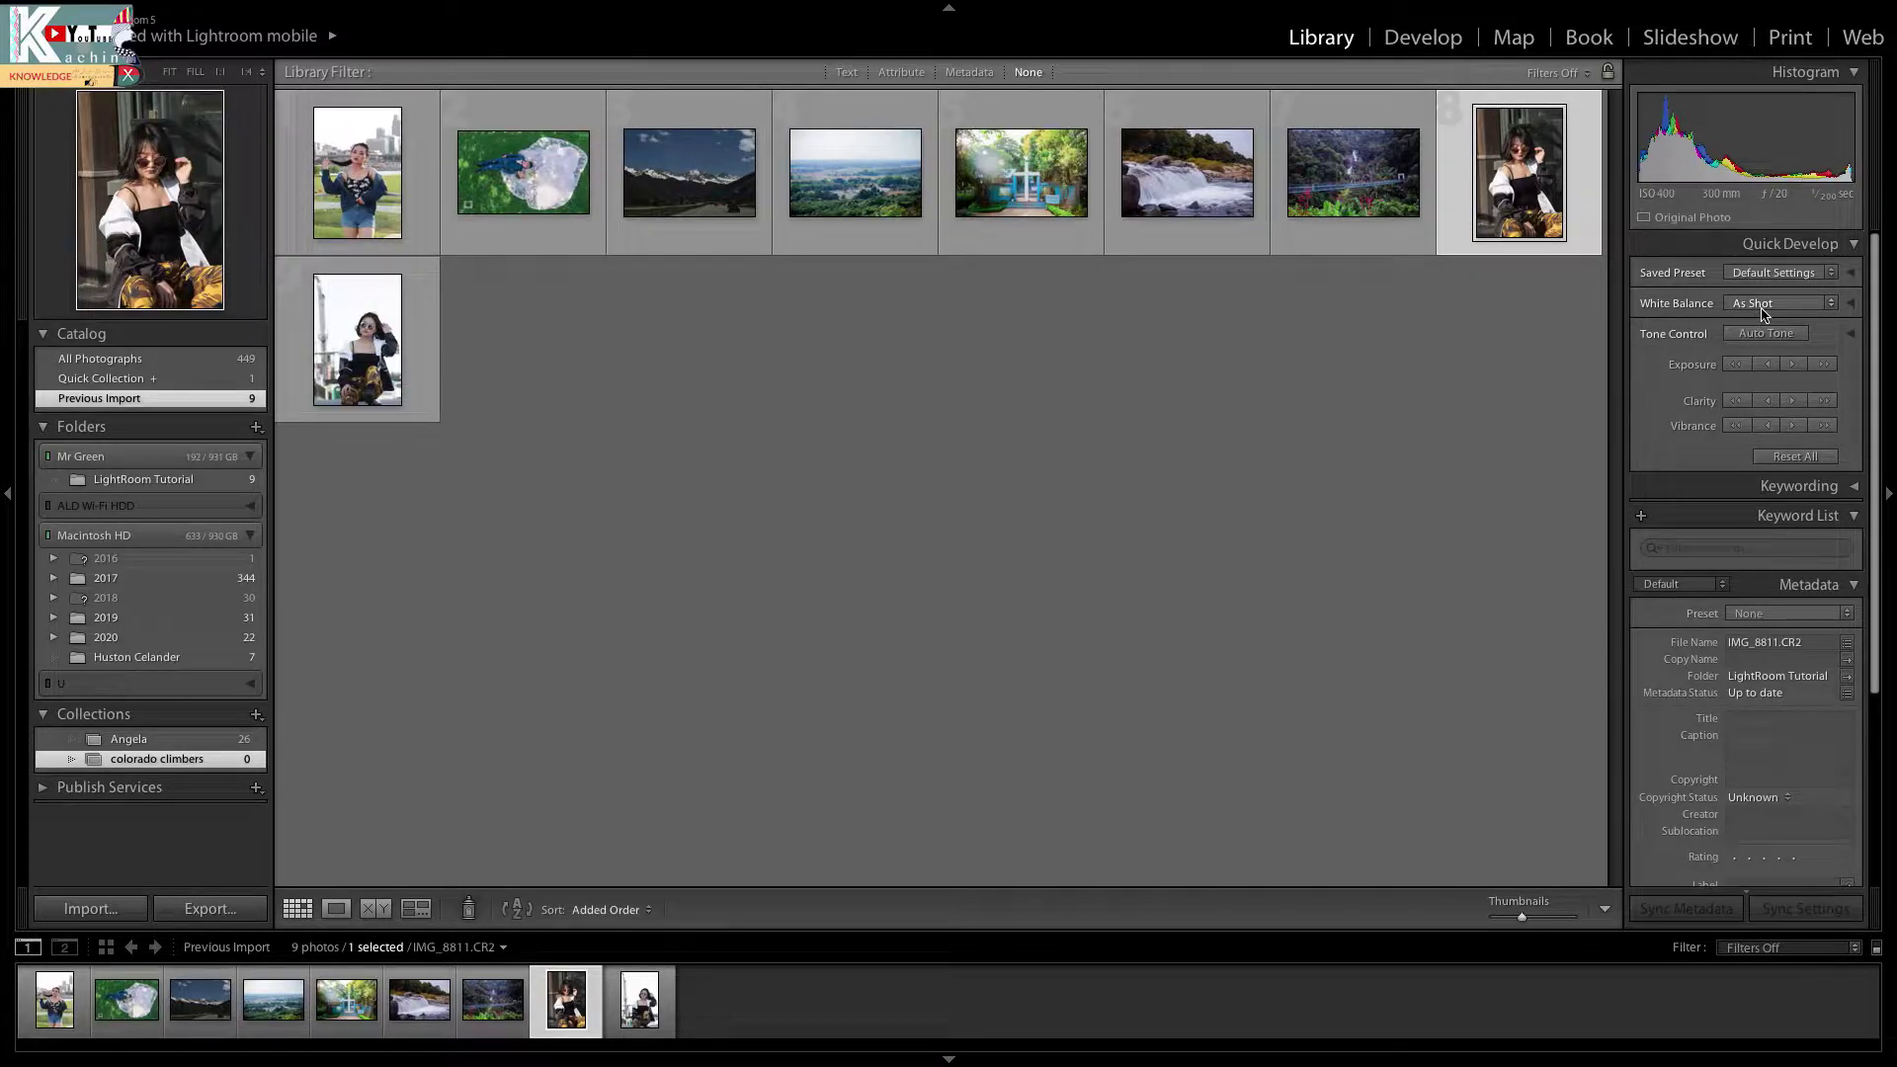
# Step: Set IMG_8811.CR2's white balance to Auto and open the sunglasses portrait in Loupe view
pyautogui.click(1799, 314)
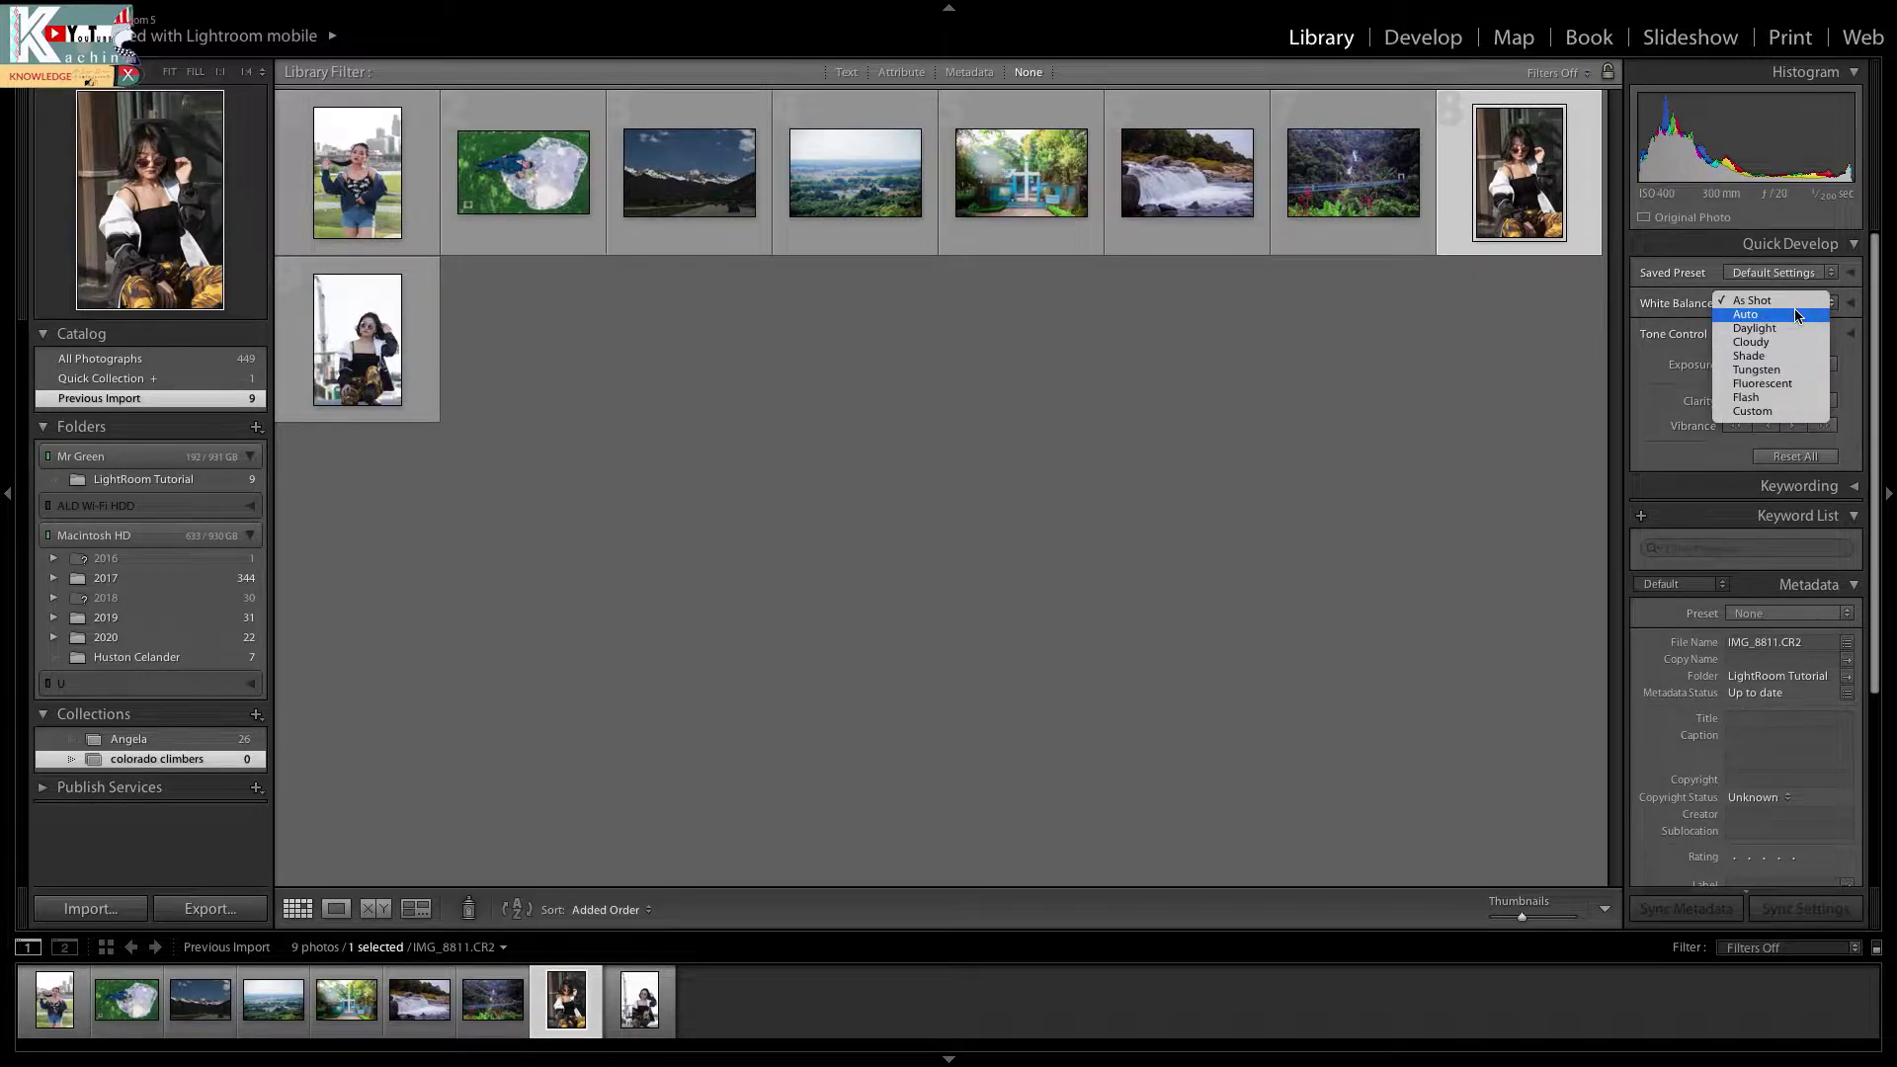
pyautogui.click(1774, 314)
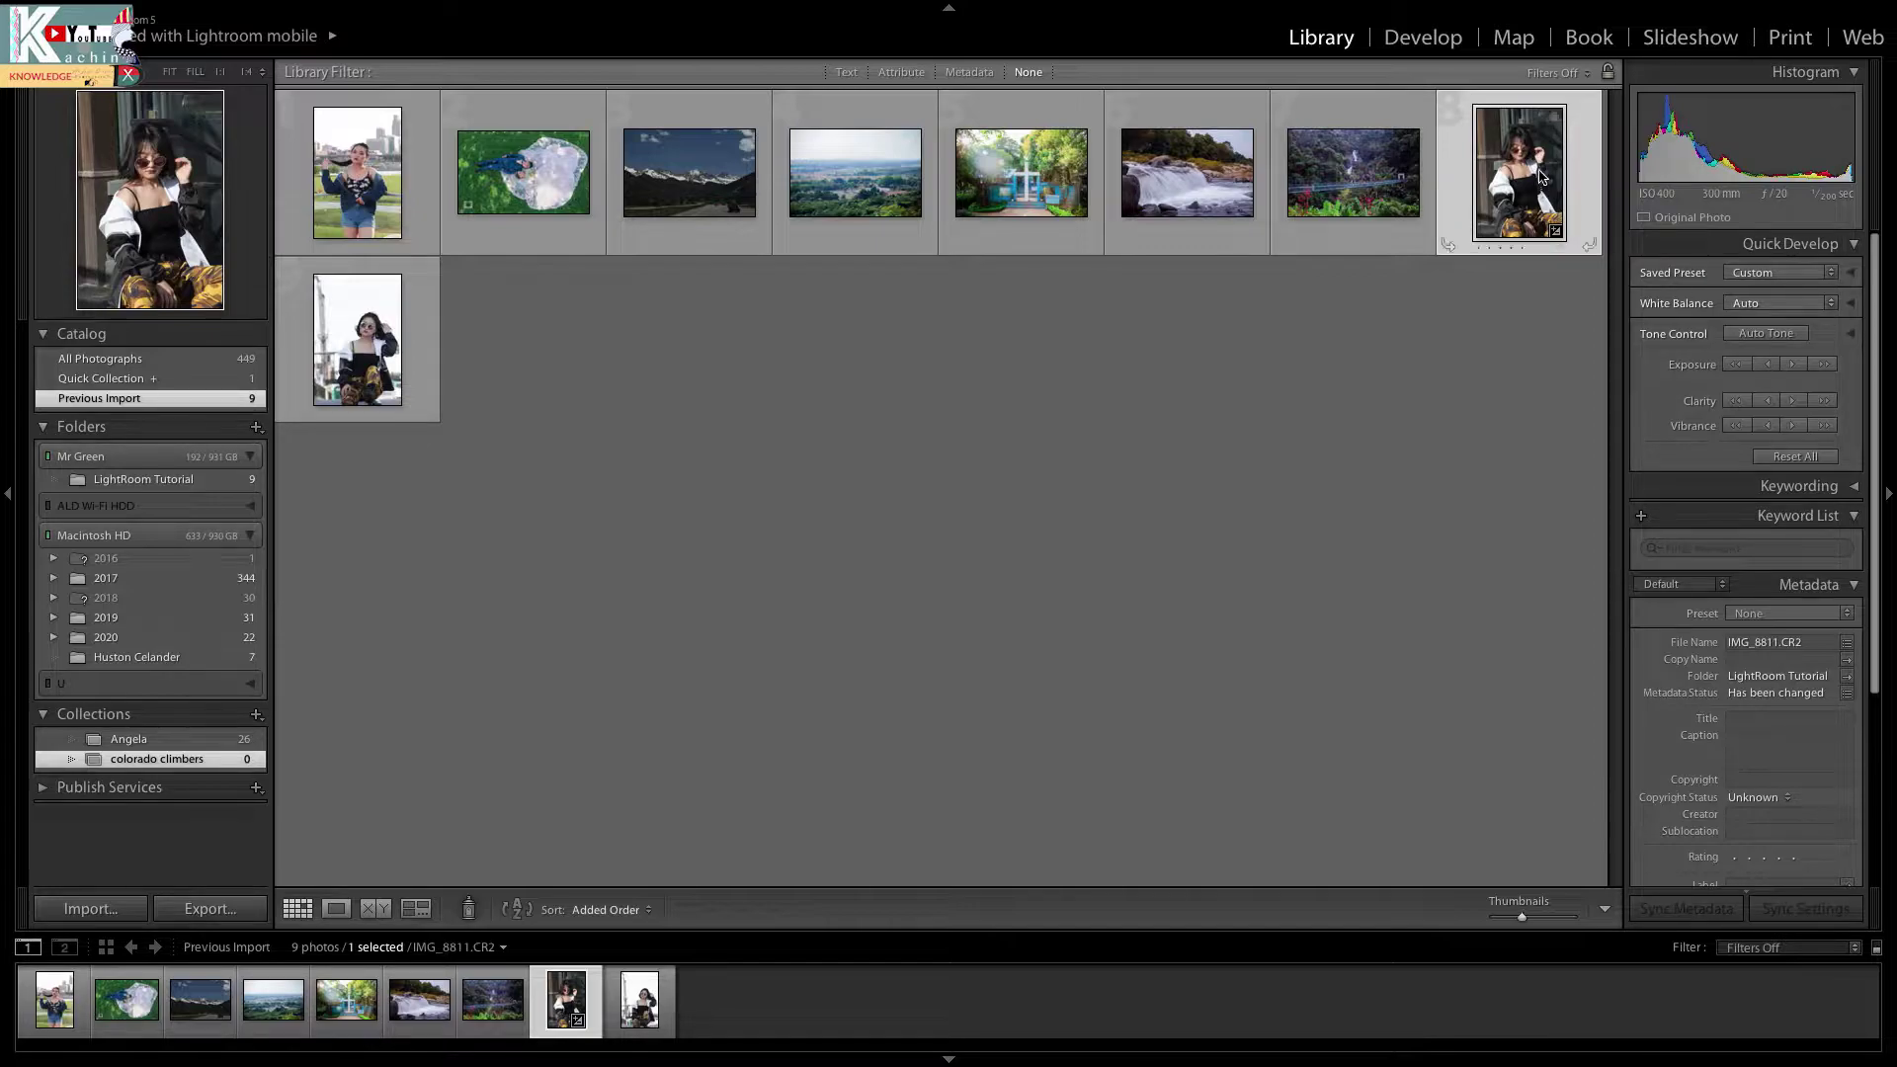
pyautogui.click(1768, 306)
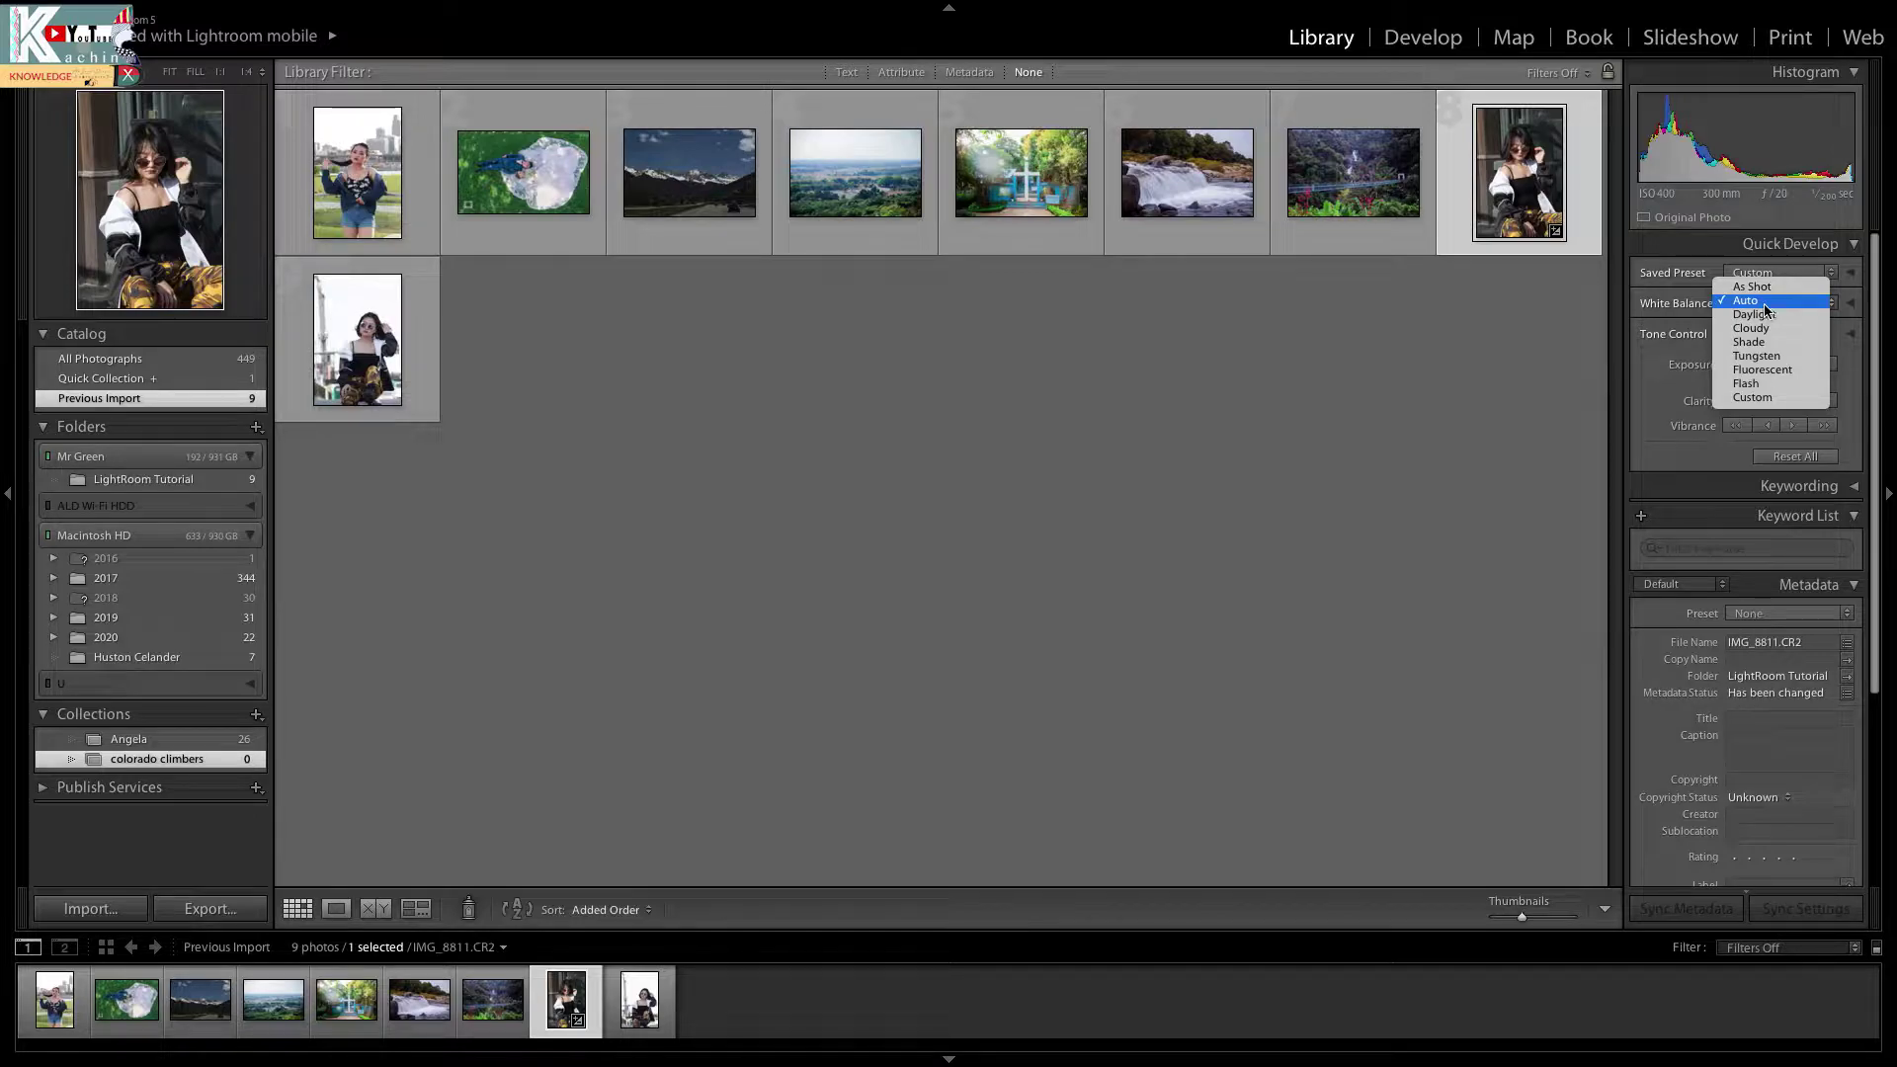
pyautogui.click(1546, 181)
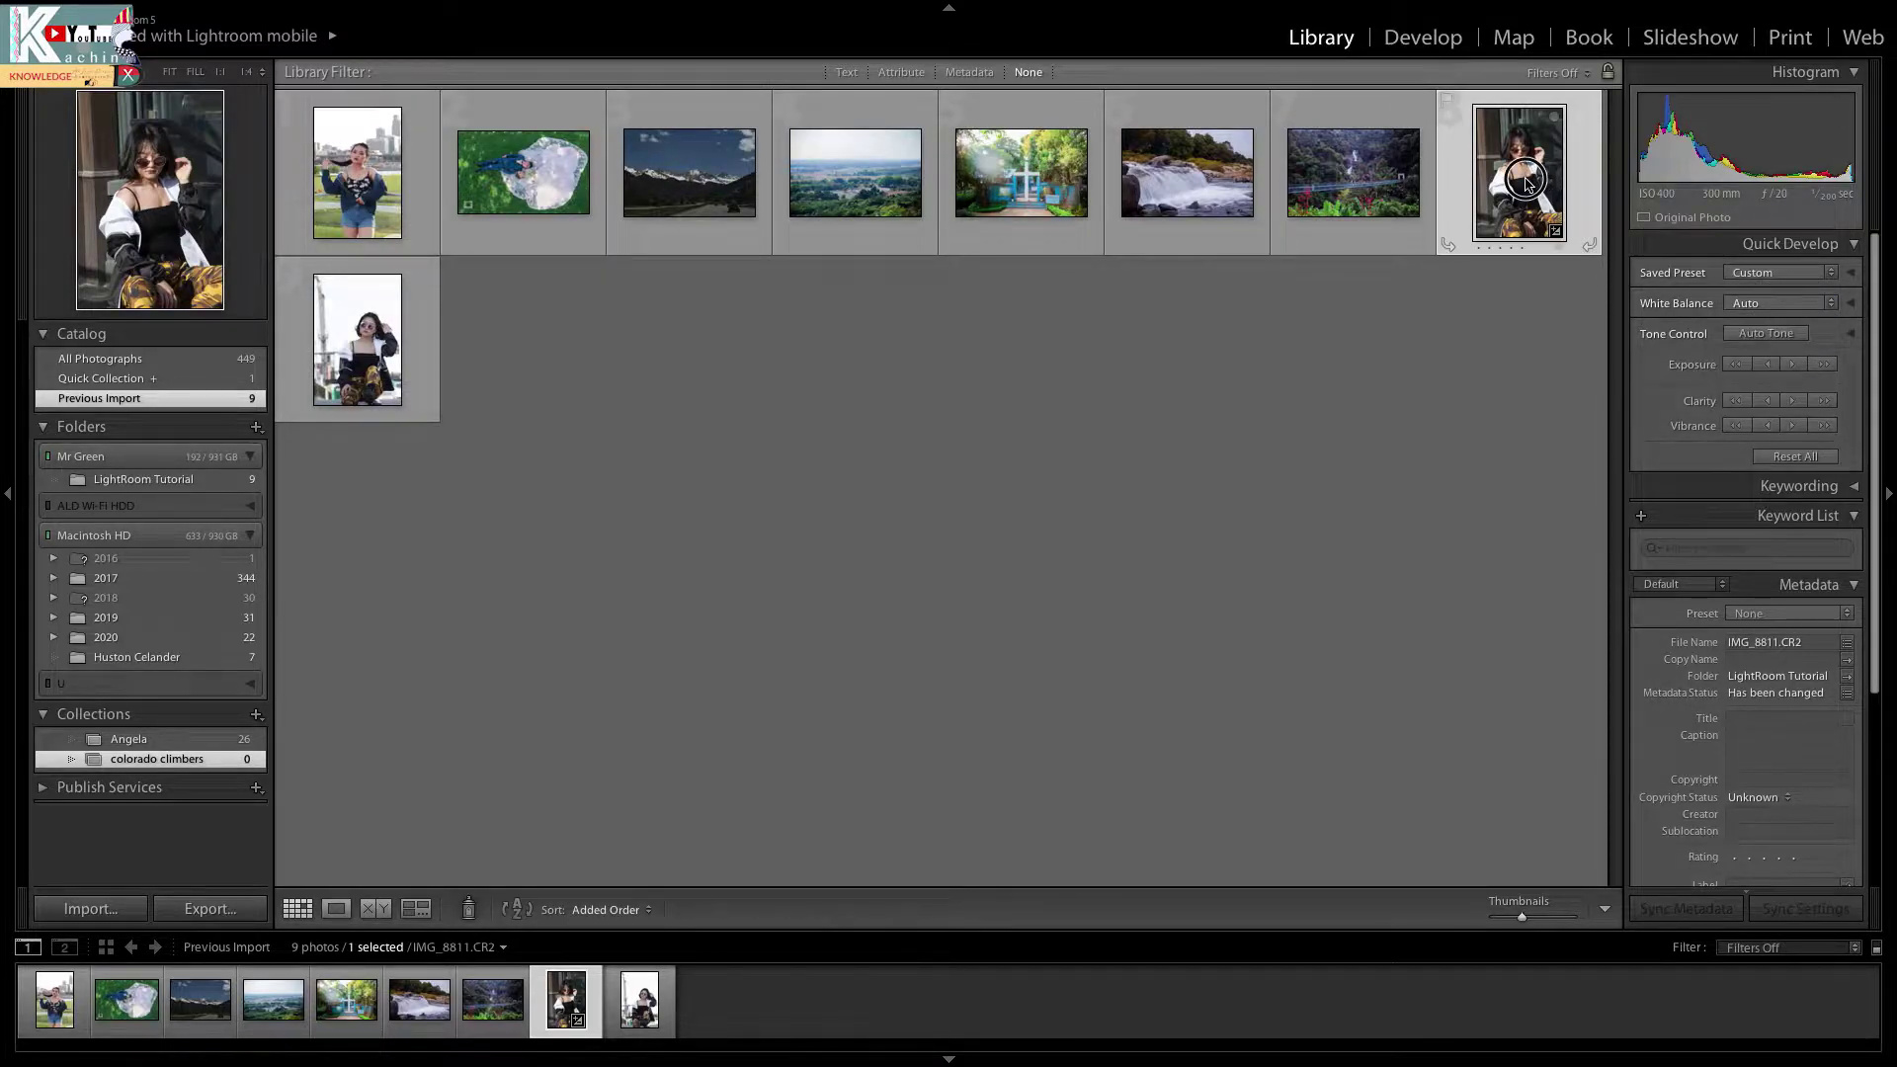
pyautogui.doubleClick(1527, 184)
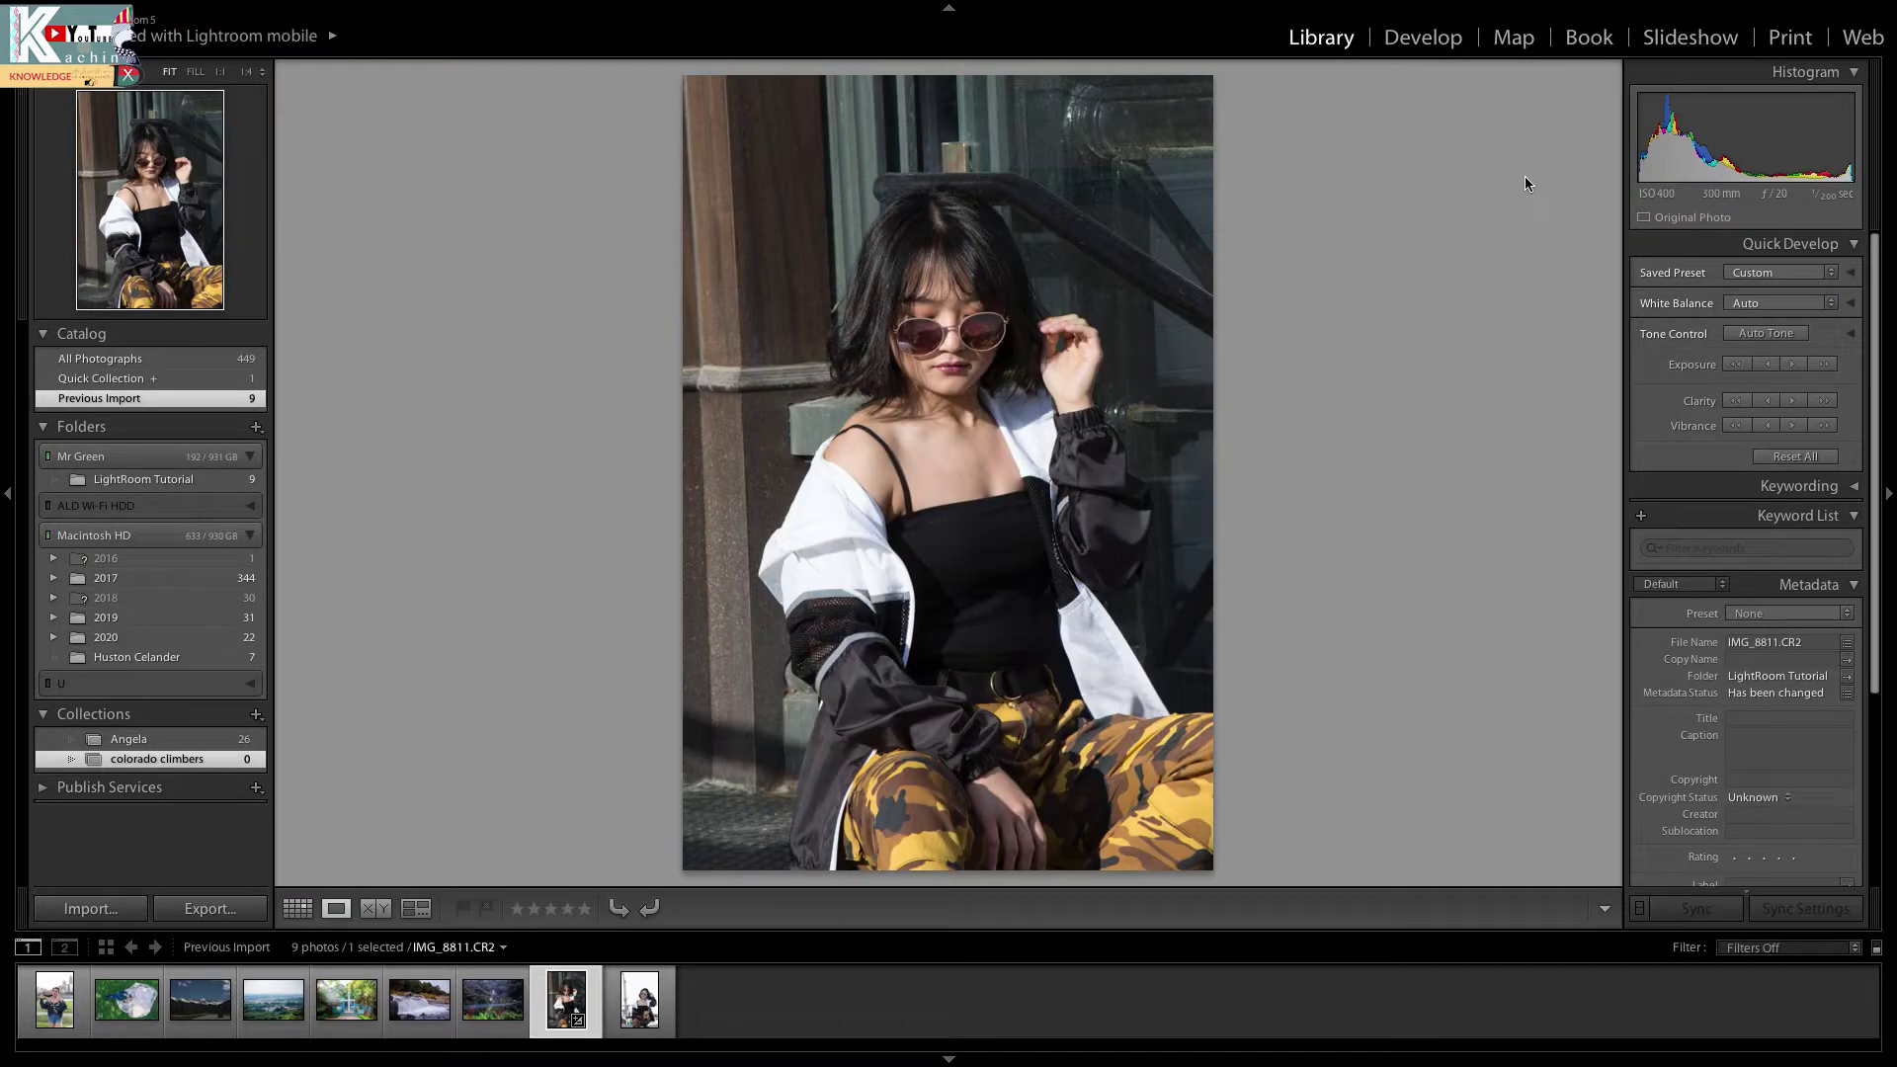
# Step: Cycle through Daylight, Shade, Custom and Auto white balance, then settle on As Shot
pyautogui.click(1766, 303)
pyautogui.click(1754, 313)
pyautogui.click(1741, 312)
pyautogui.click(1737, 335)
pyautogui.click(1753, 304)
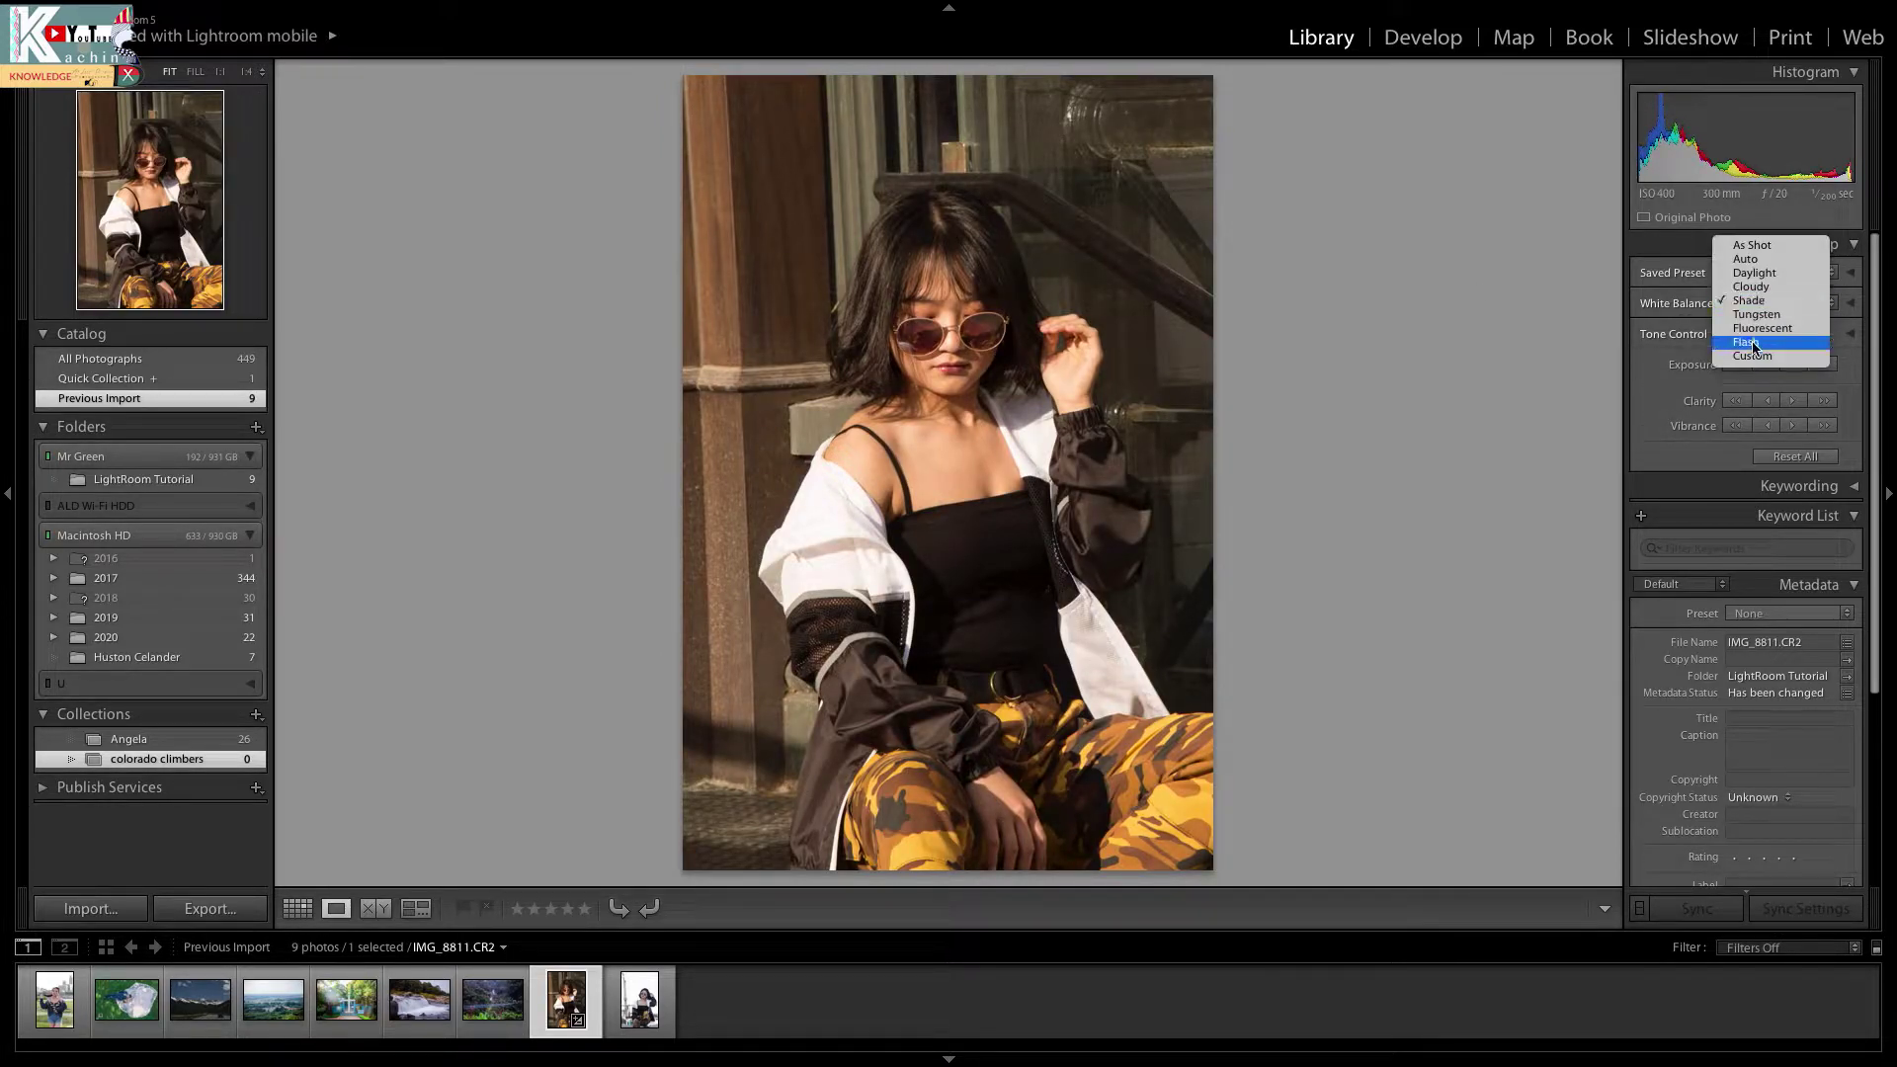
pyautogui.click(1752, 357)
pyautogui.click(1754, 303)
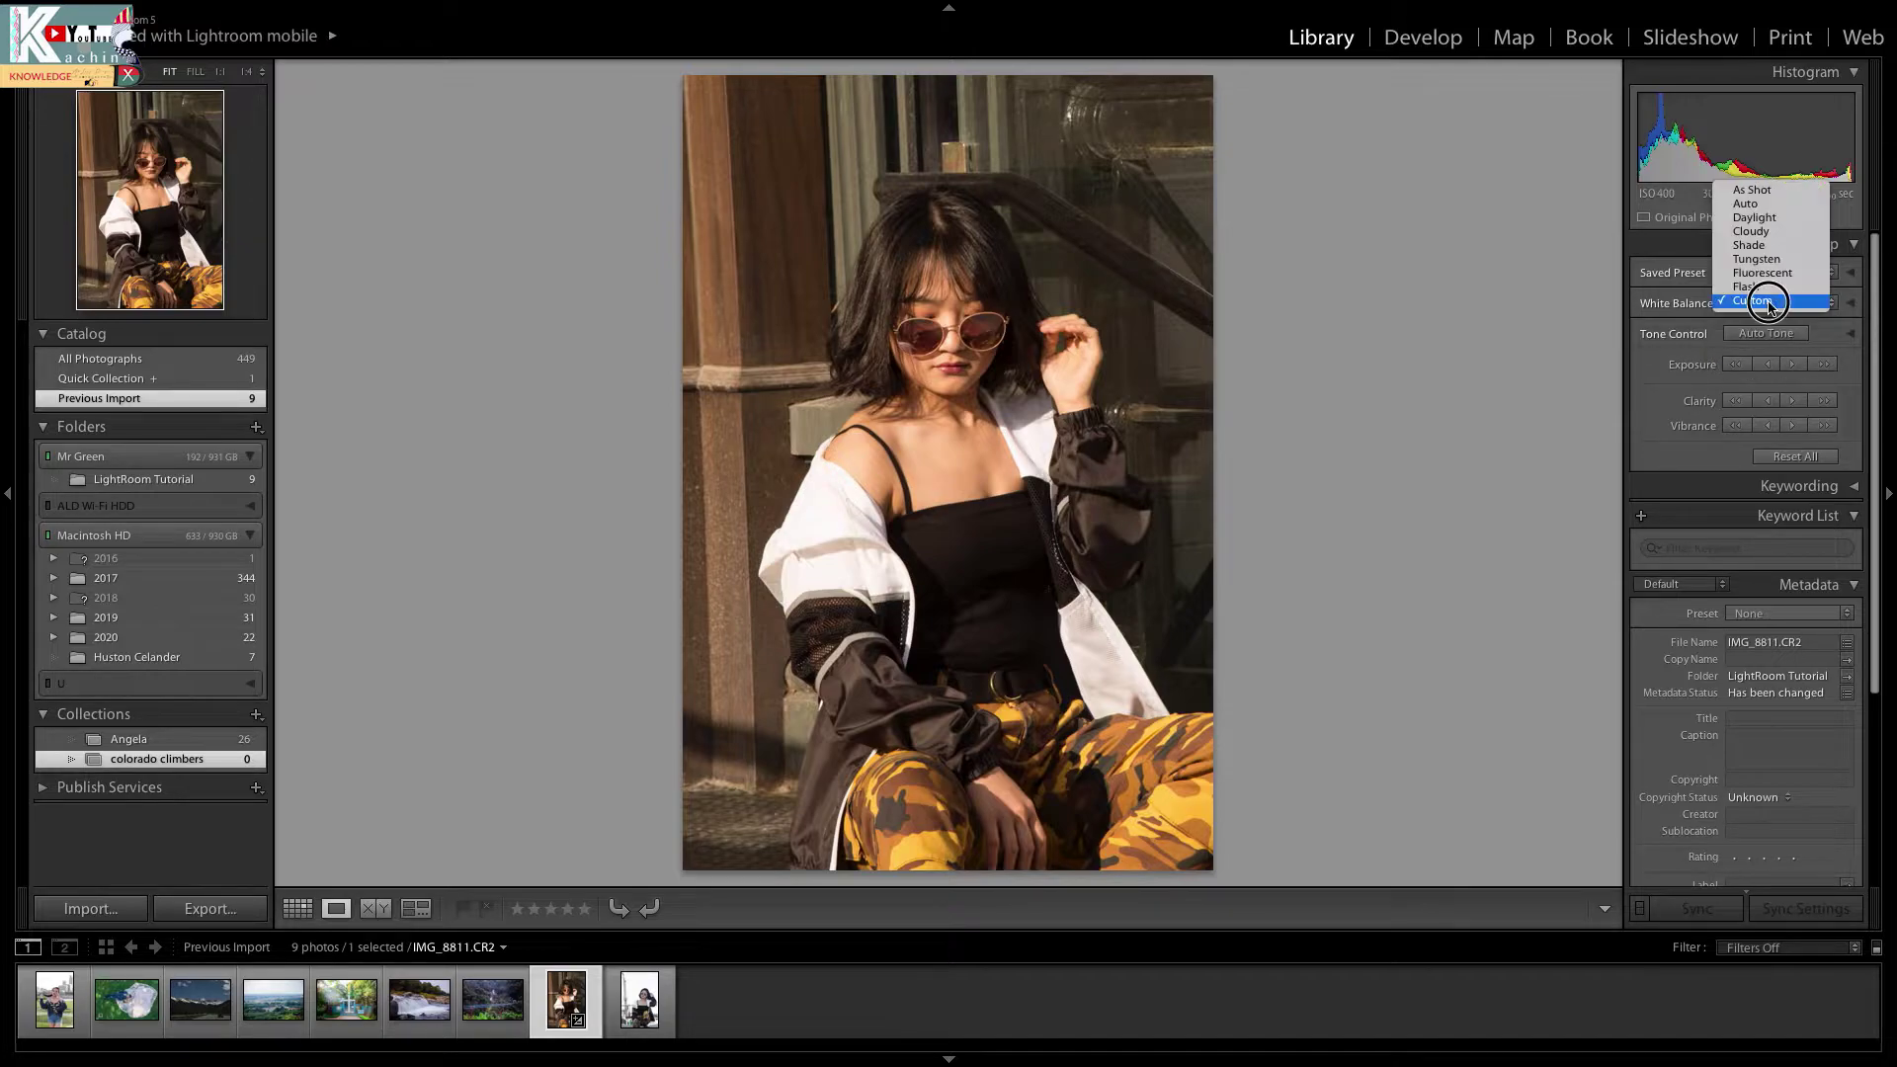
pyautogui.click(1745, 205)
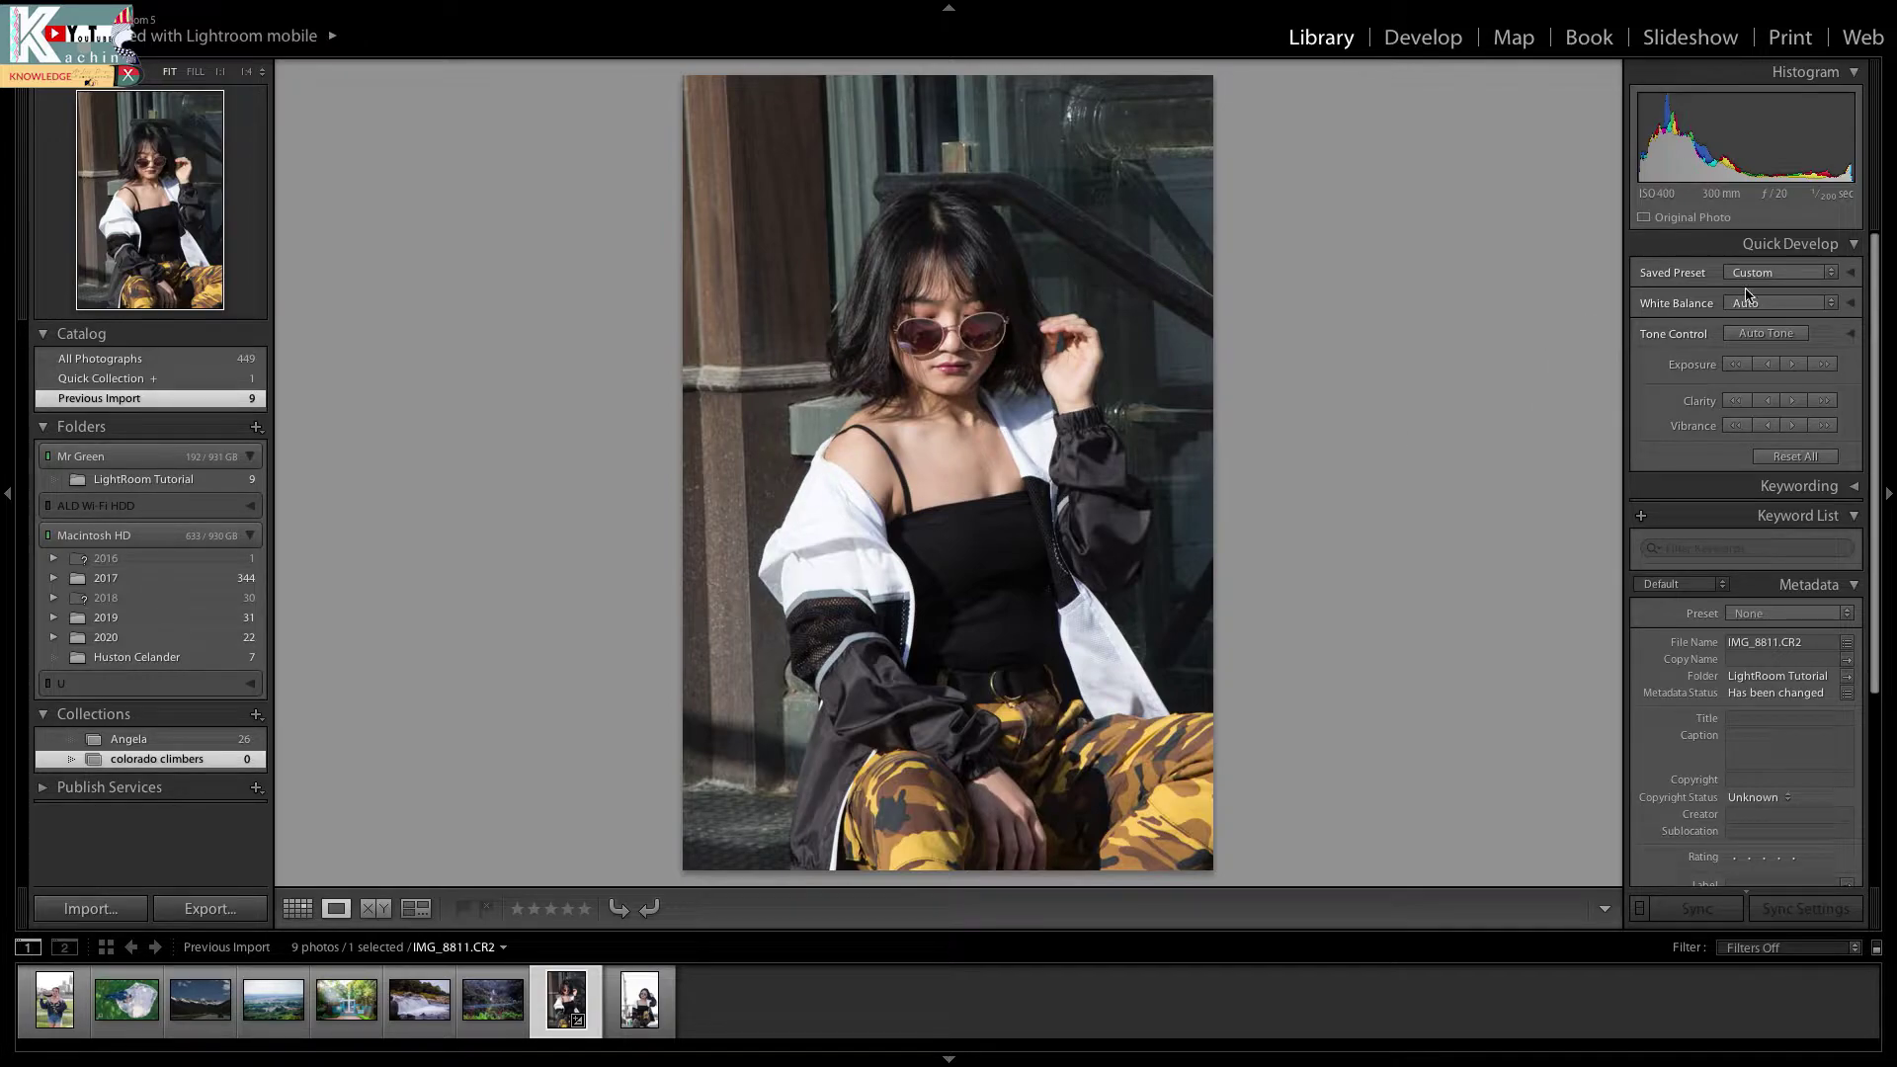
pyautogui.click(1776, 306)
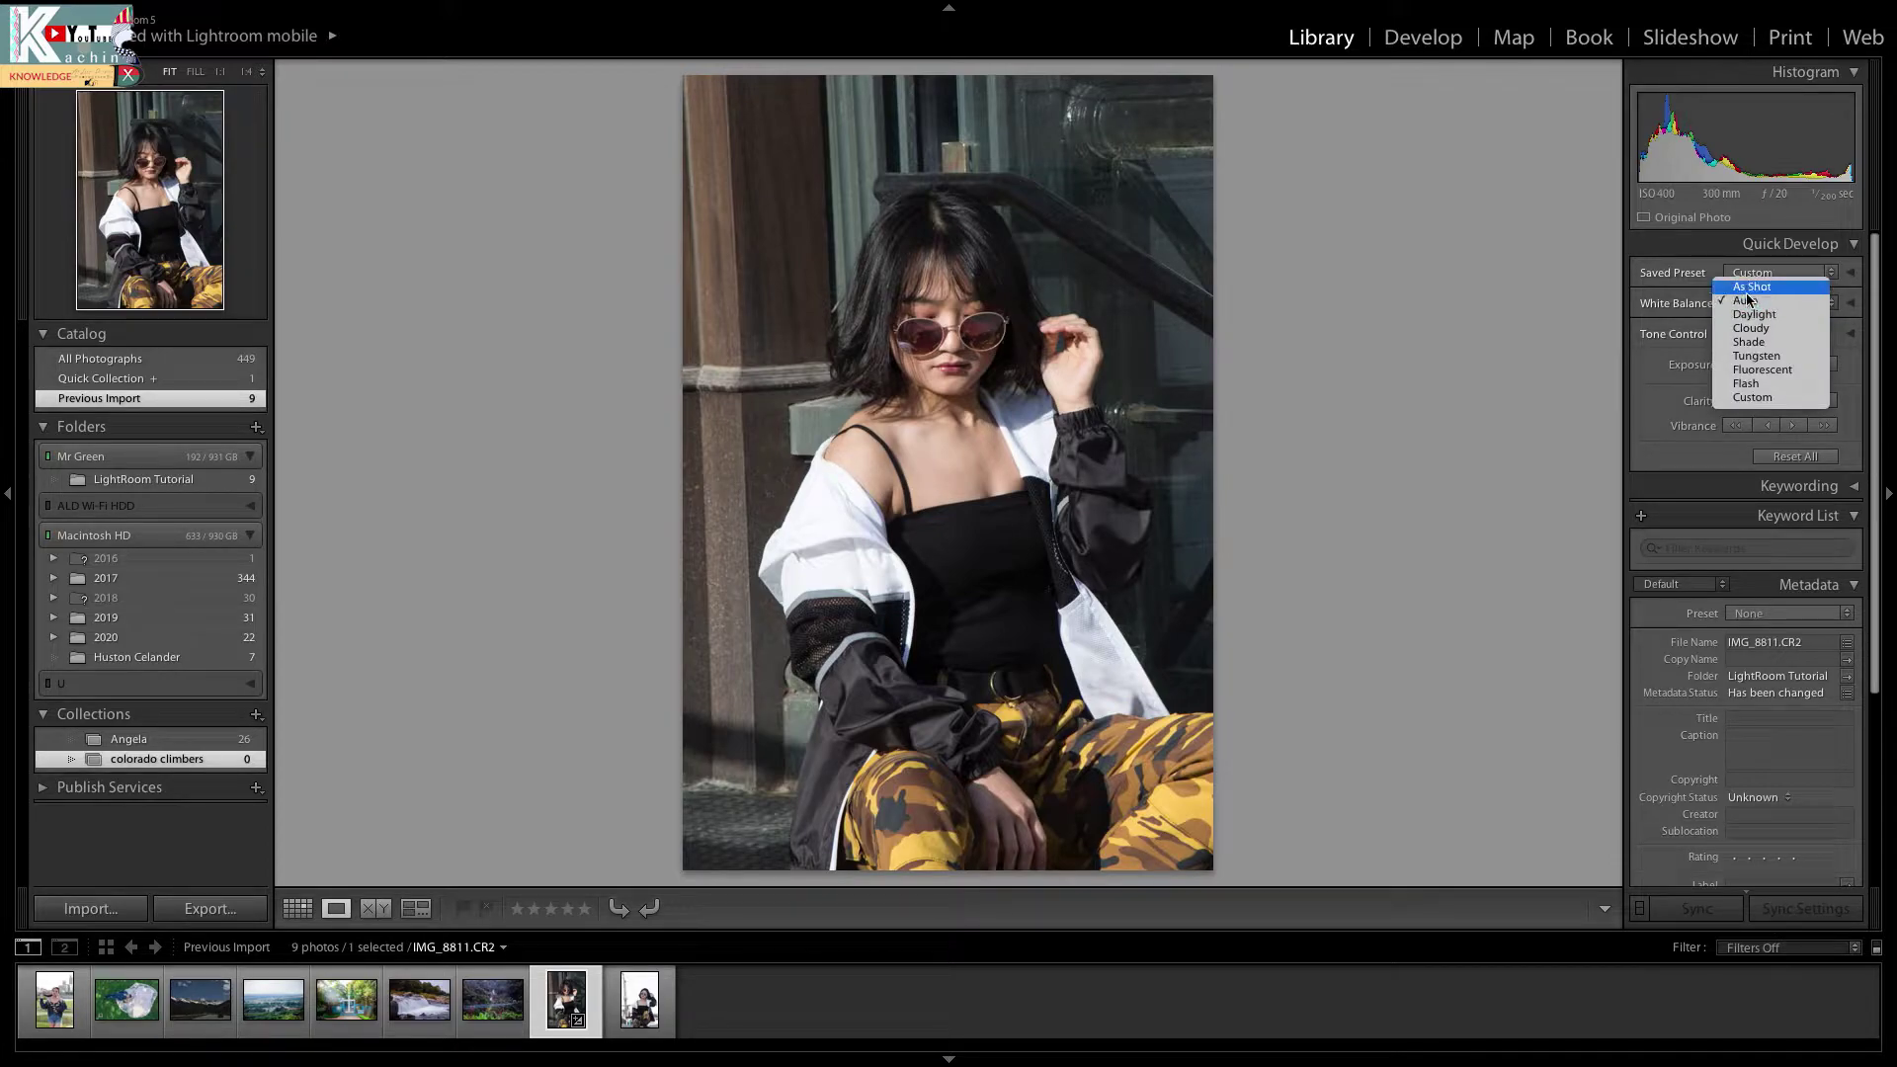
pyautogui.click(1751, 286)
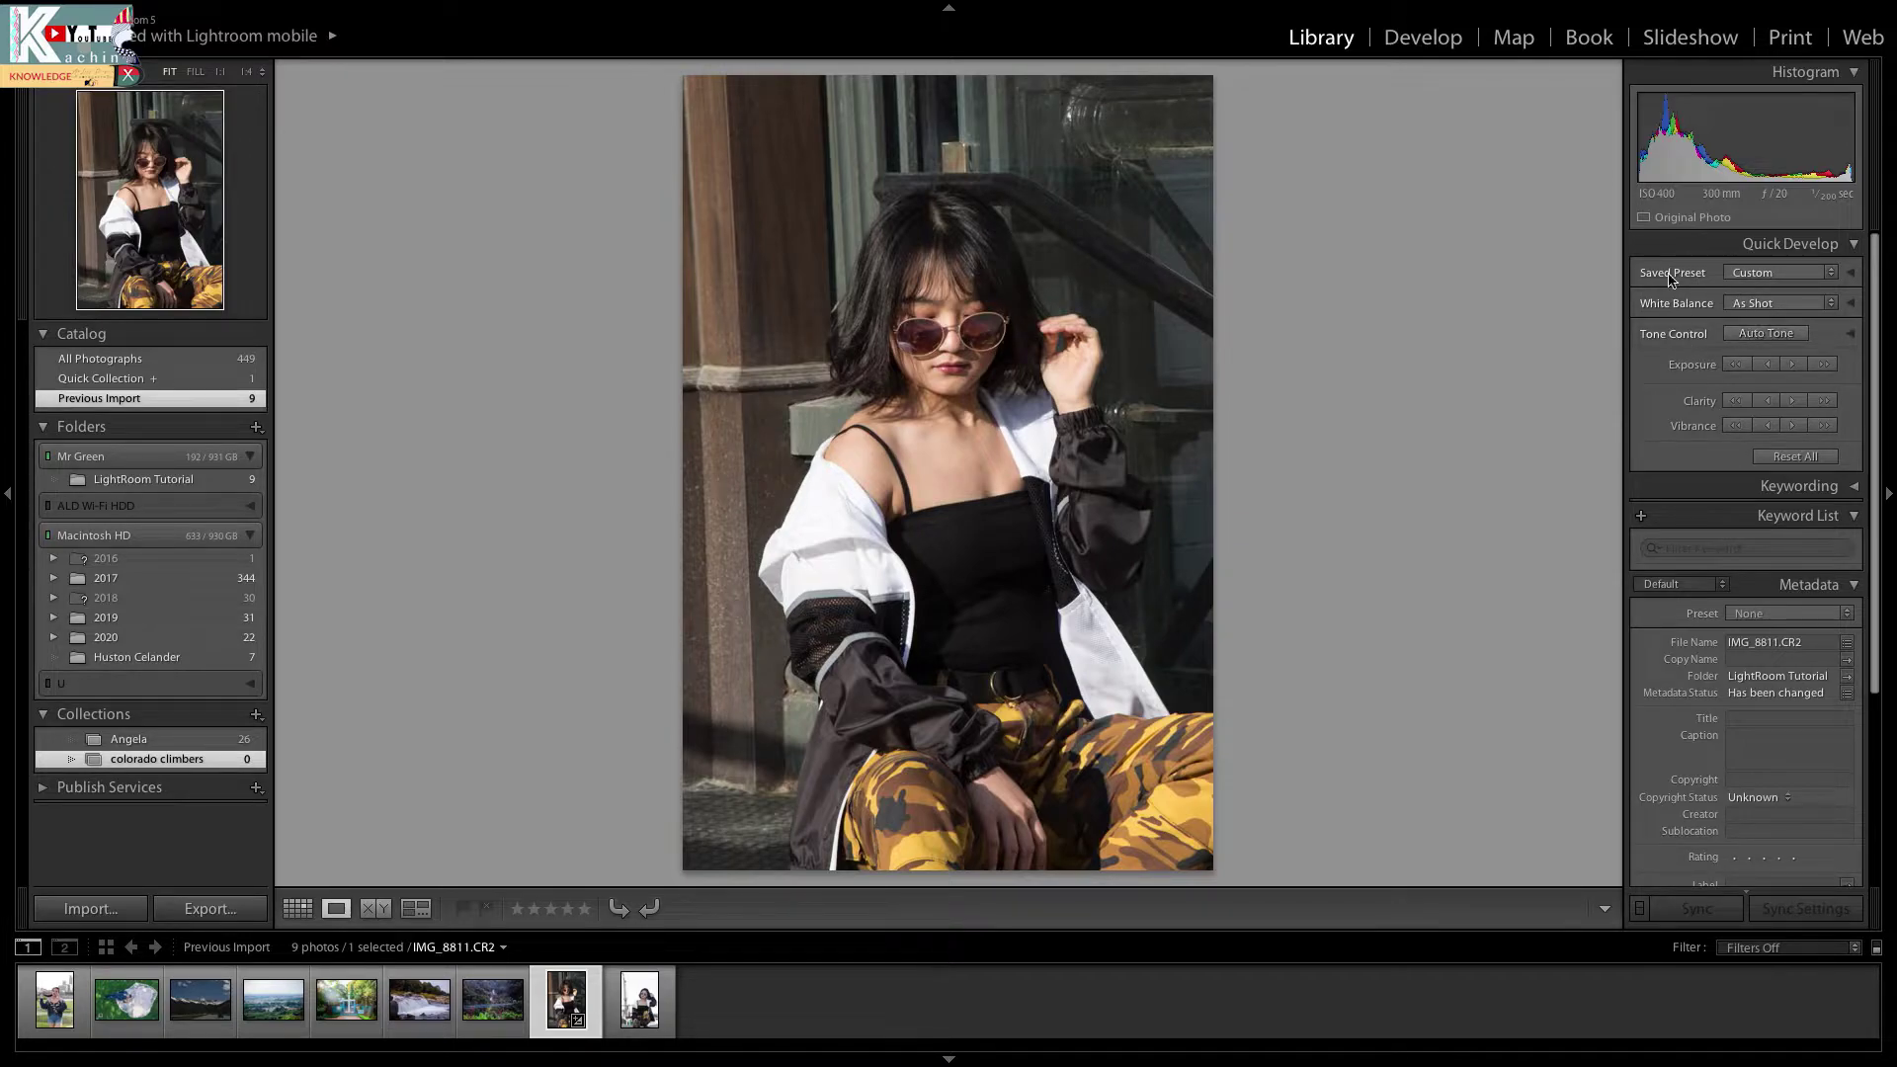
# Step: Glance at the saved presets list, then apply Auto Tone to the portrait
pyautogui.click(1836, 277)
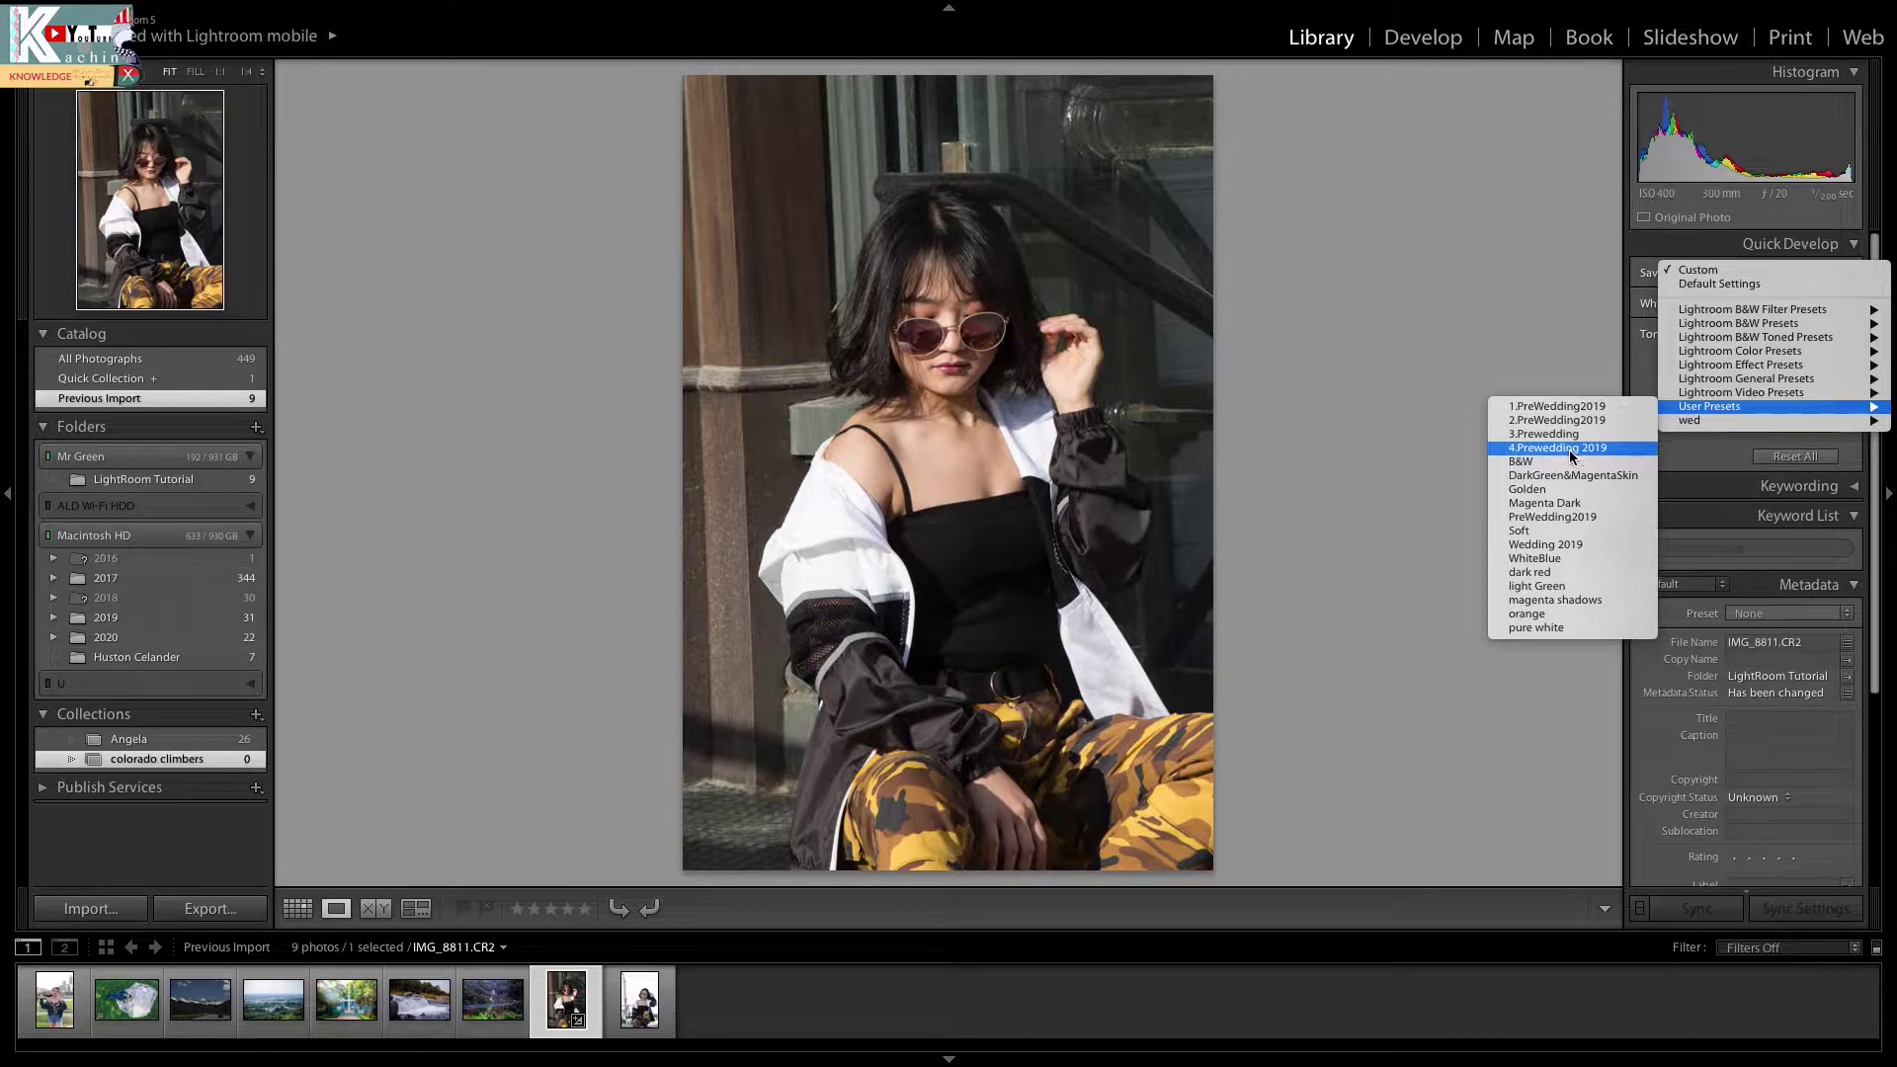
pyautogui.click(1667, 247)
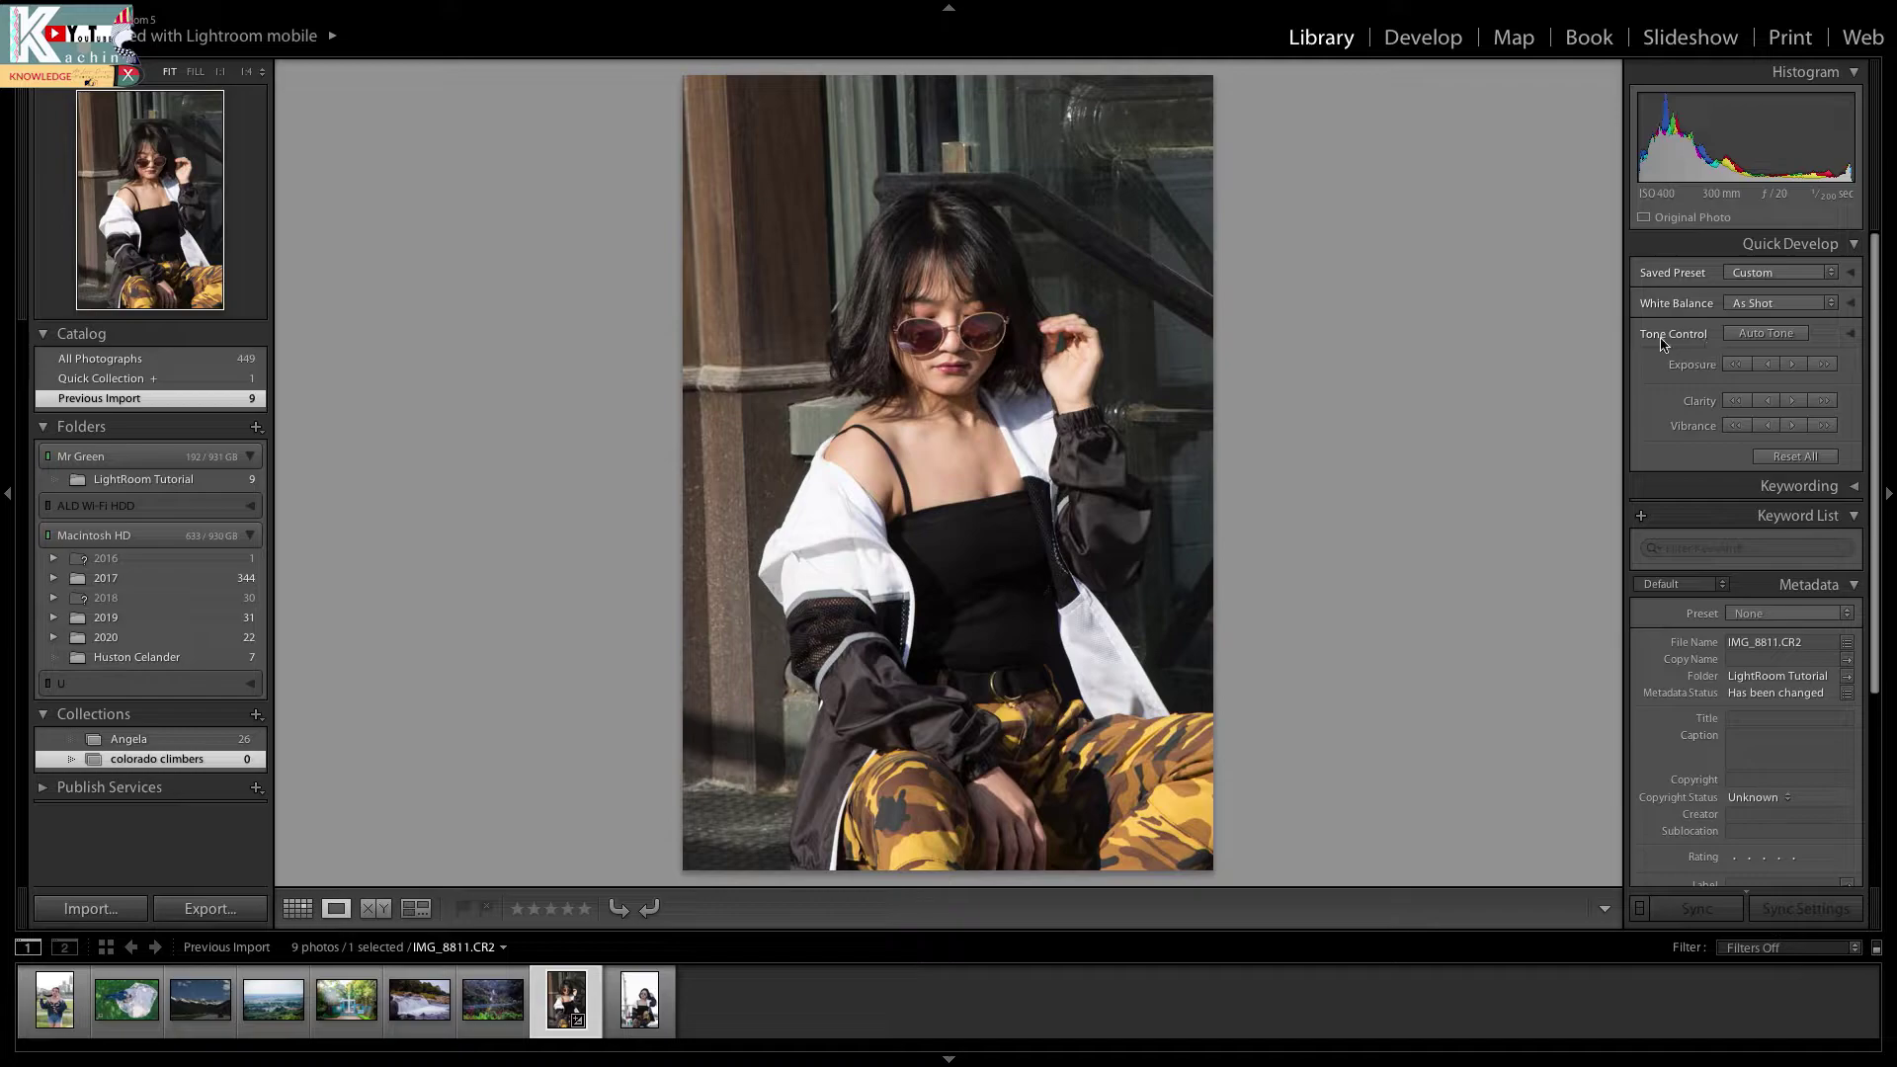
pyautogui.click(1776, 337)
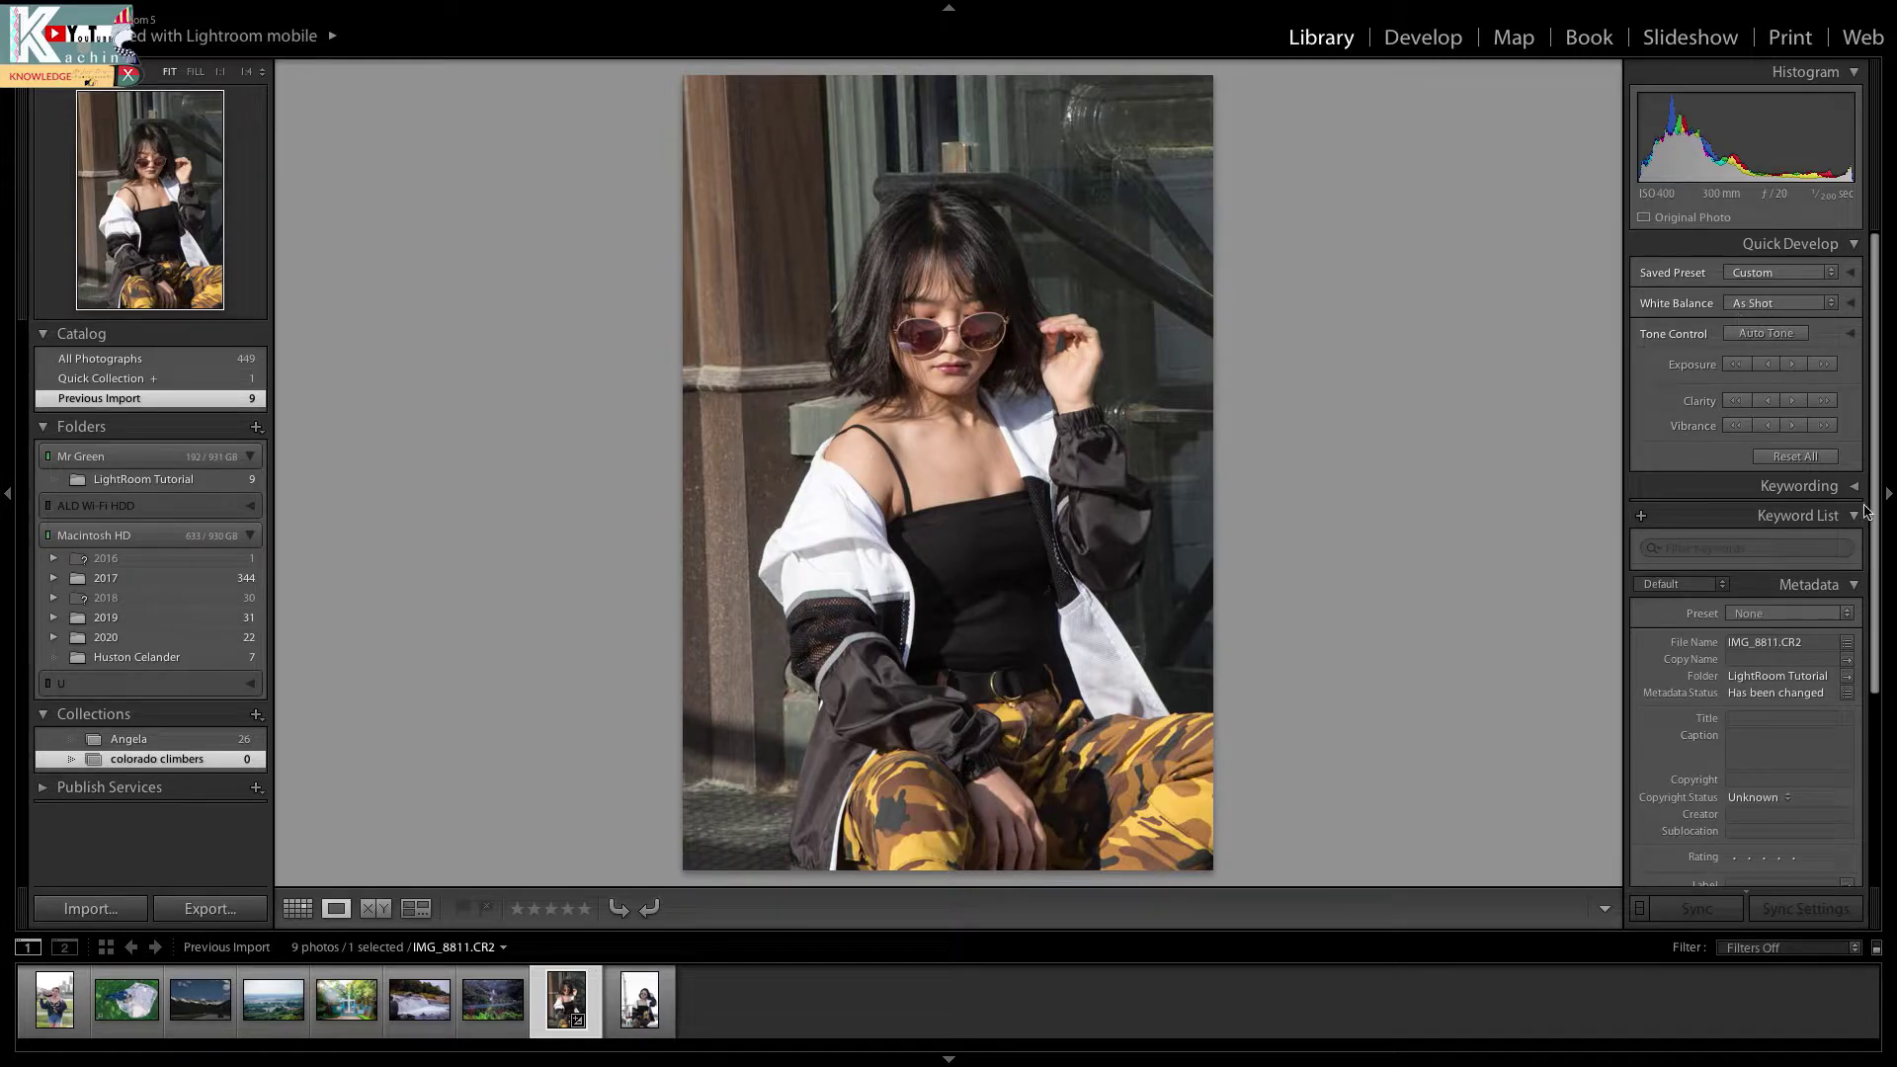
pyautogui.scroll(-1, 1660, 472)
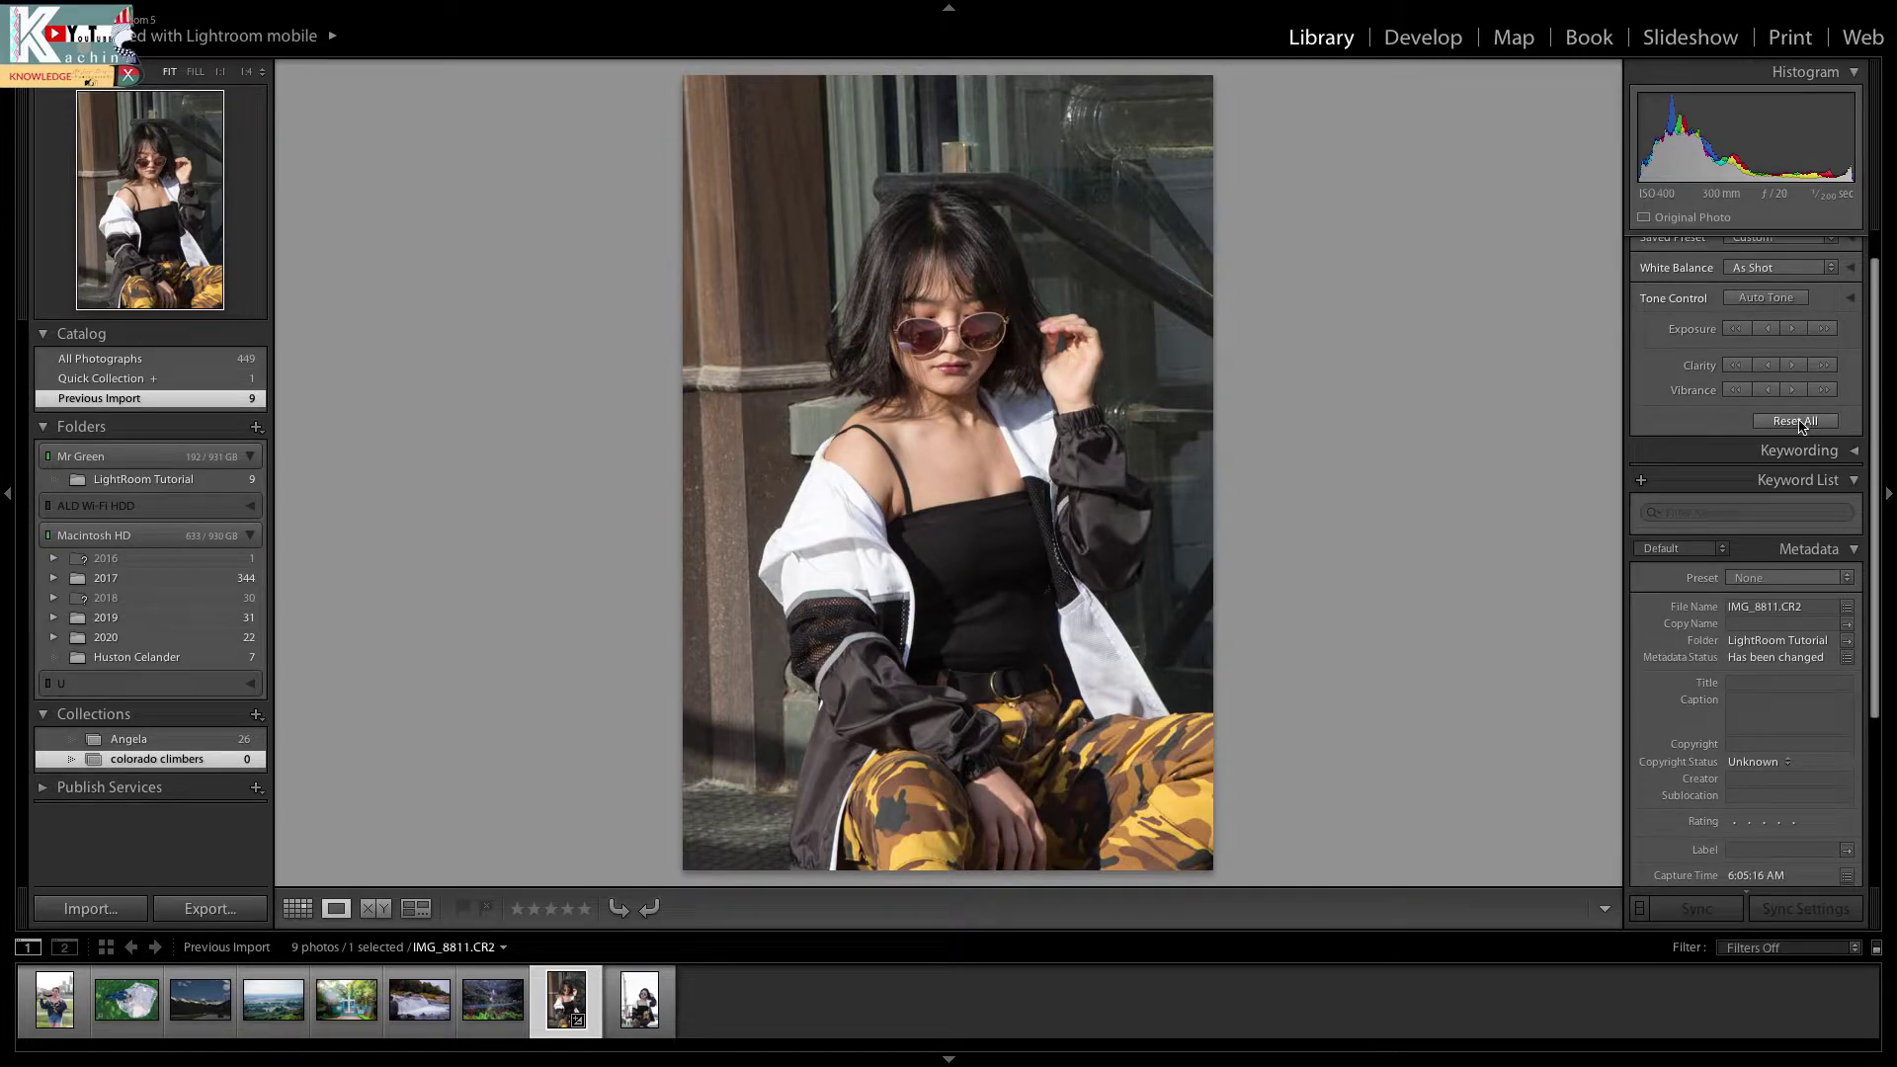
# Step: Reset all Quick Develop adjustments and collapse the Keywording and Keyword List panels
pyautogui.click(1796, 422)
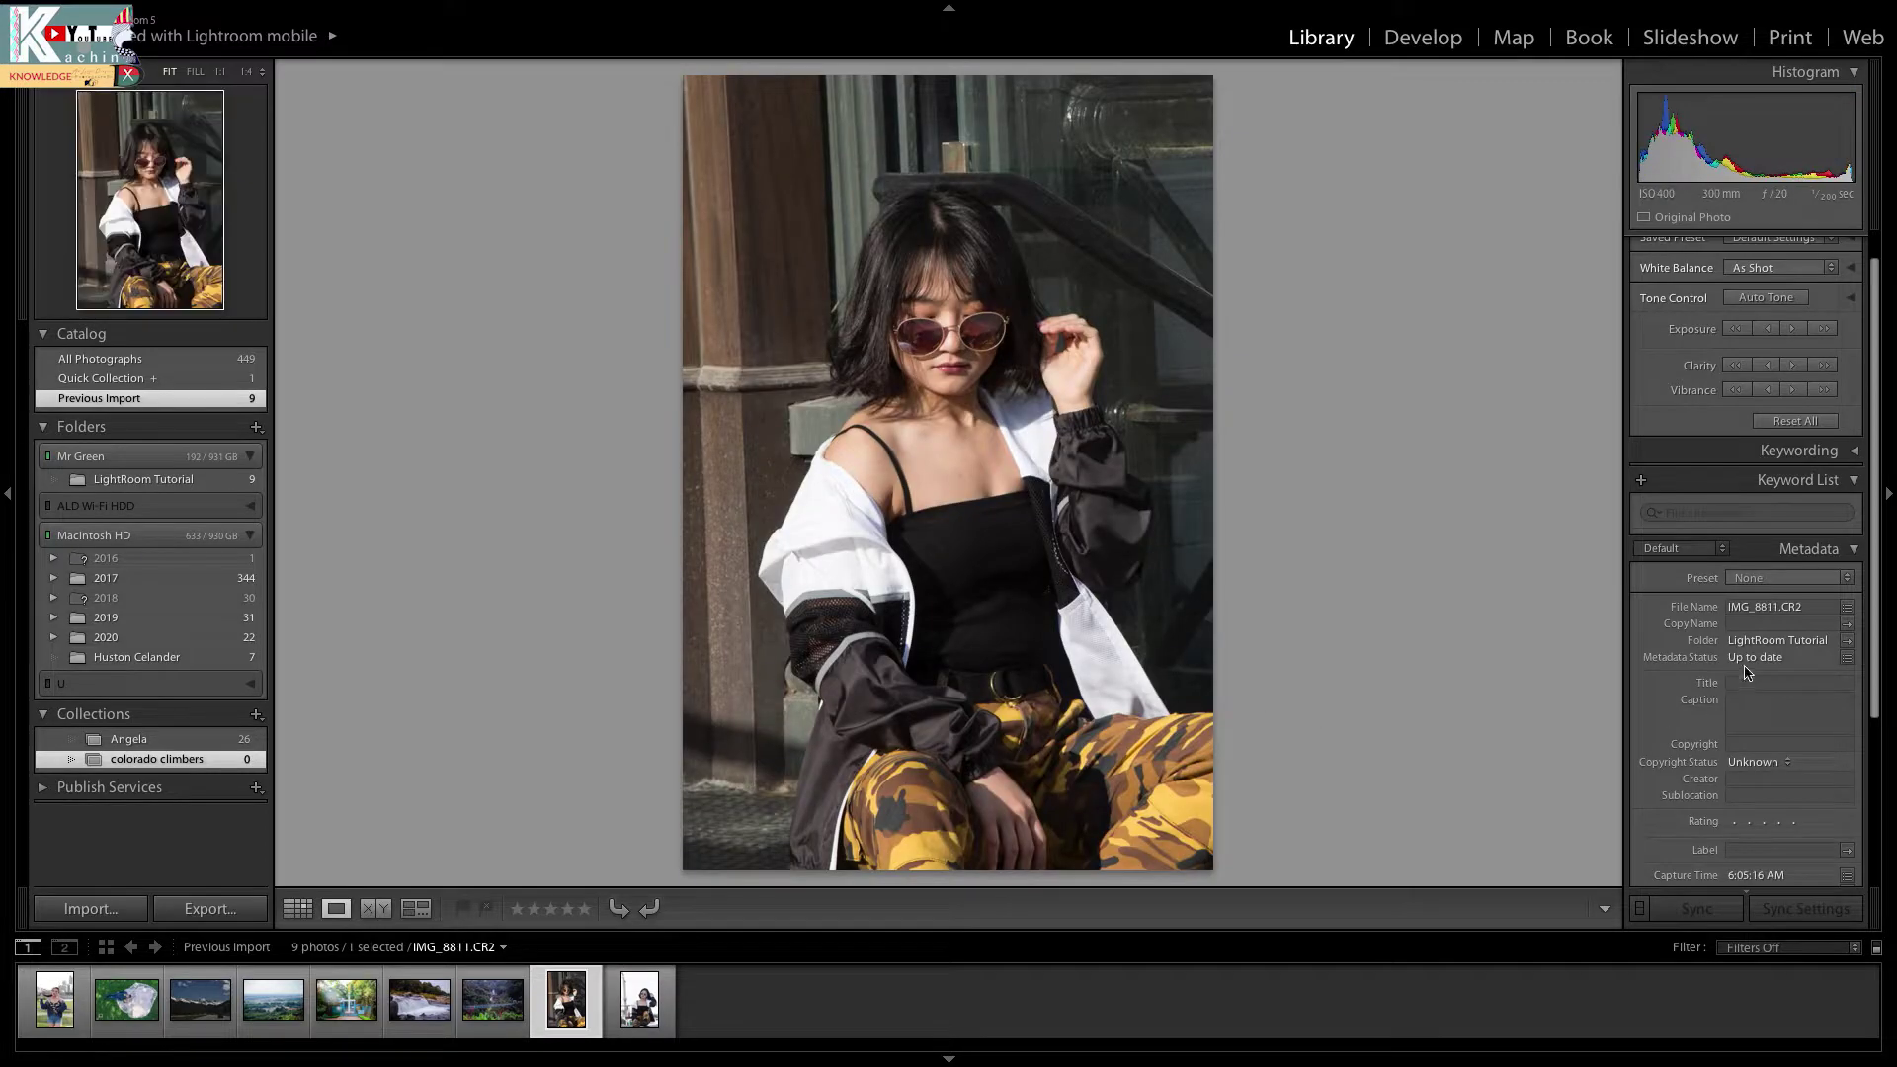
pyautogui.click(1858, 451)
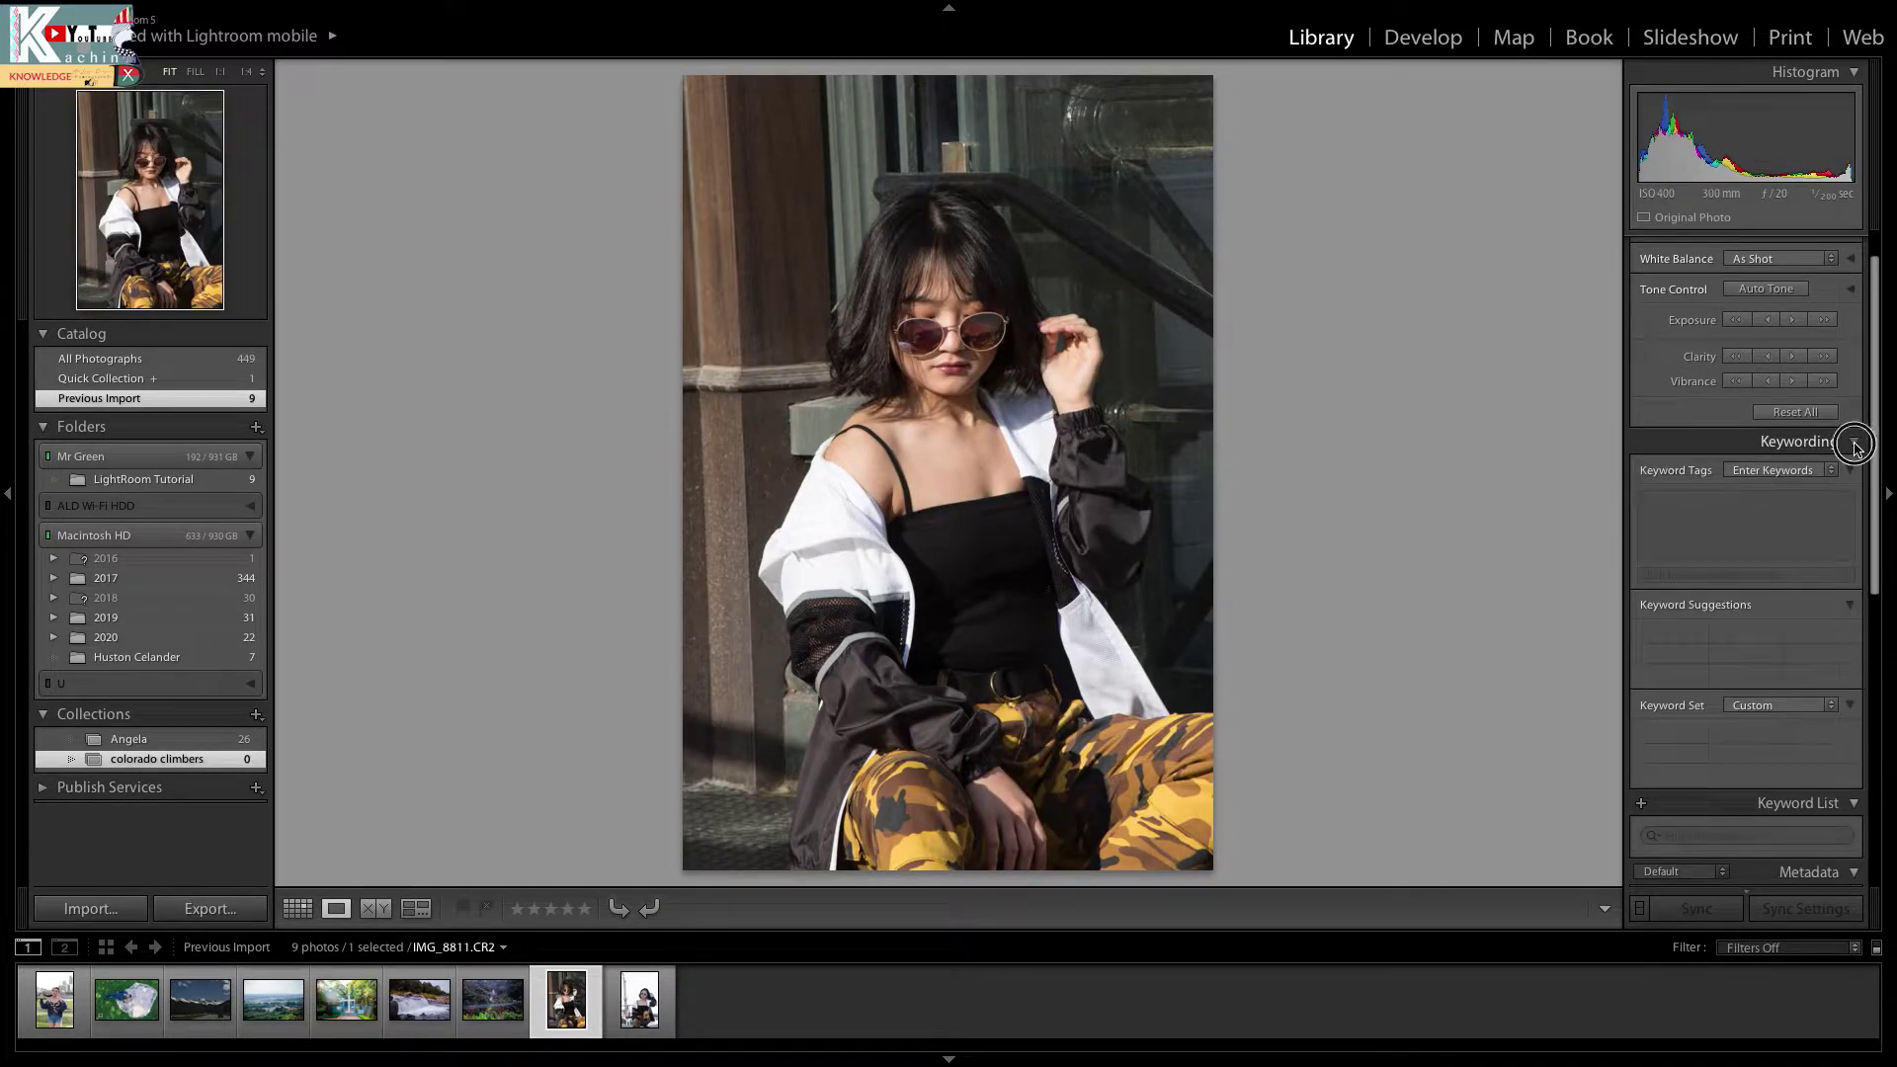
pyautogui.click(1856, 448)
pyautogui.click(1856, 475)
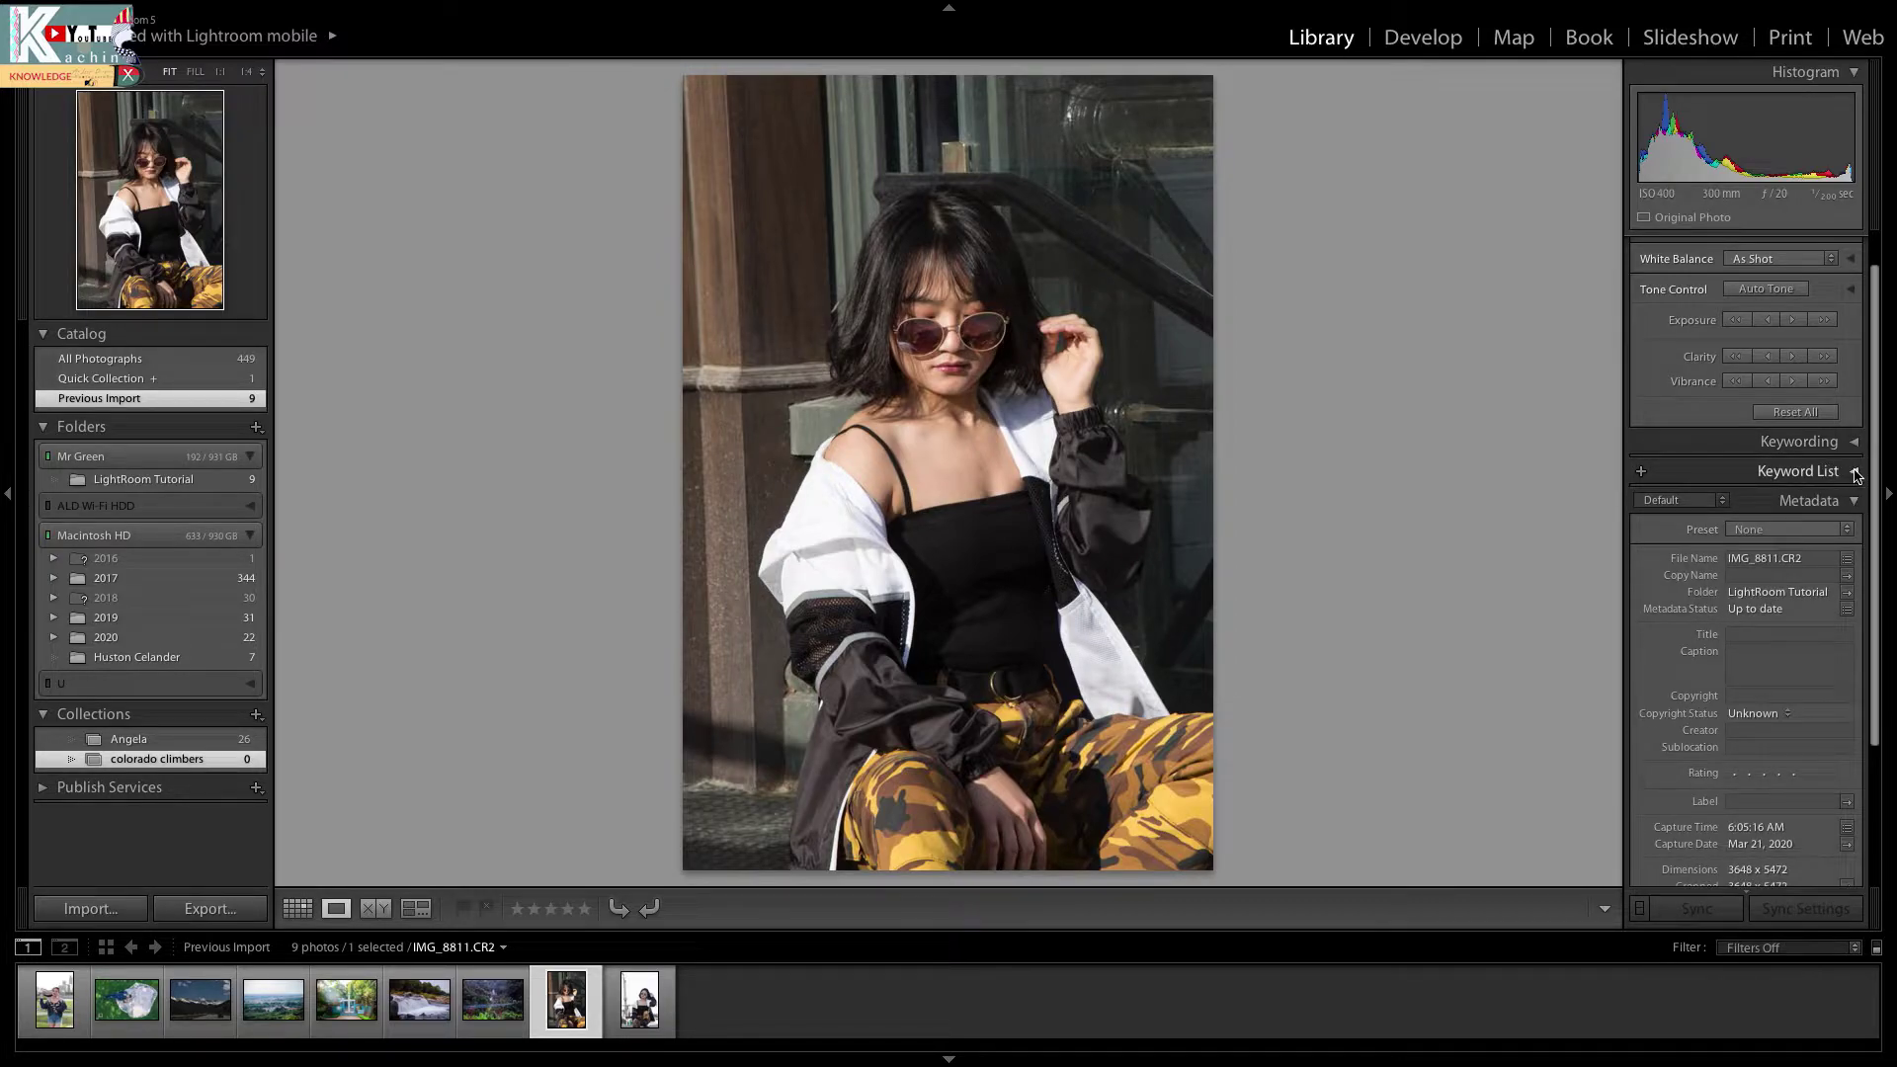
# Step: Scroll down to Metadata showing Canon EOS 6D, ISO 400, 300 mm, f/20
pyautogui.scroll(-1, 1818, 553)
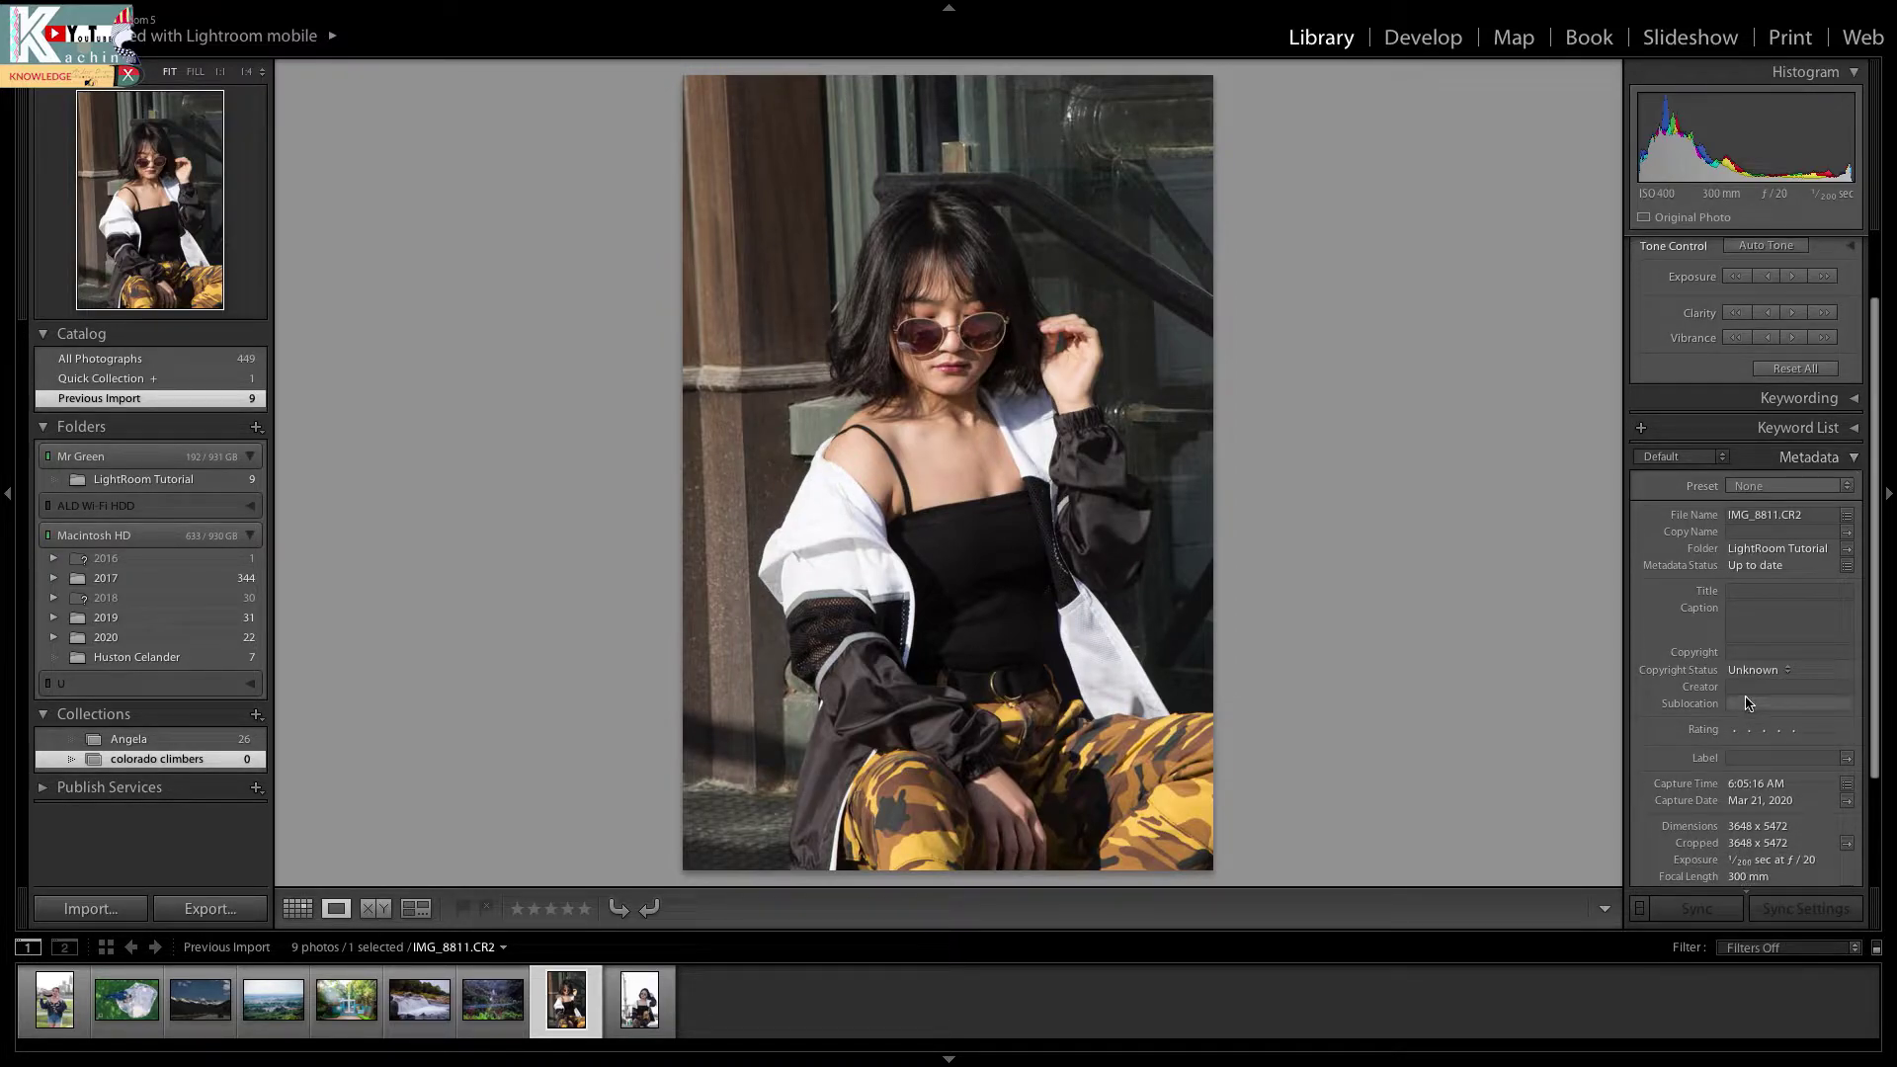
pyautogui.scroll(-1, 1744, 701)
pyautogui.scroll(-1, 1744, 702)
pyautogui.scroll(-1, 1743, 701)
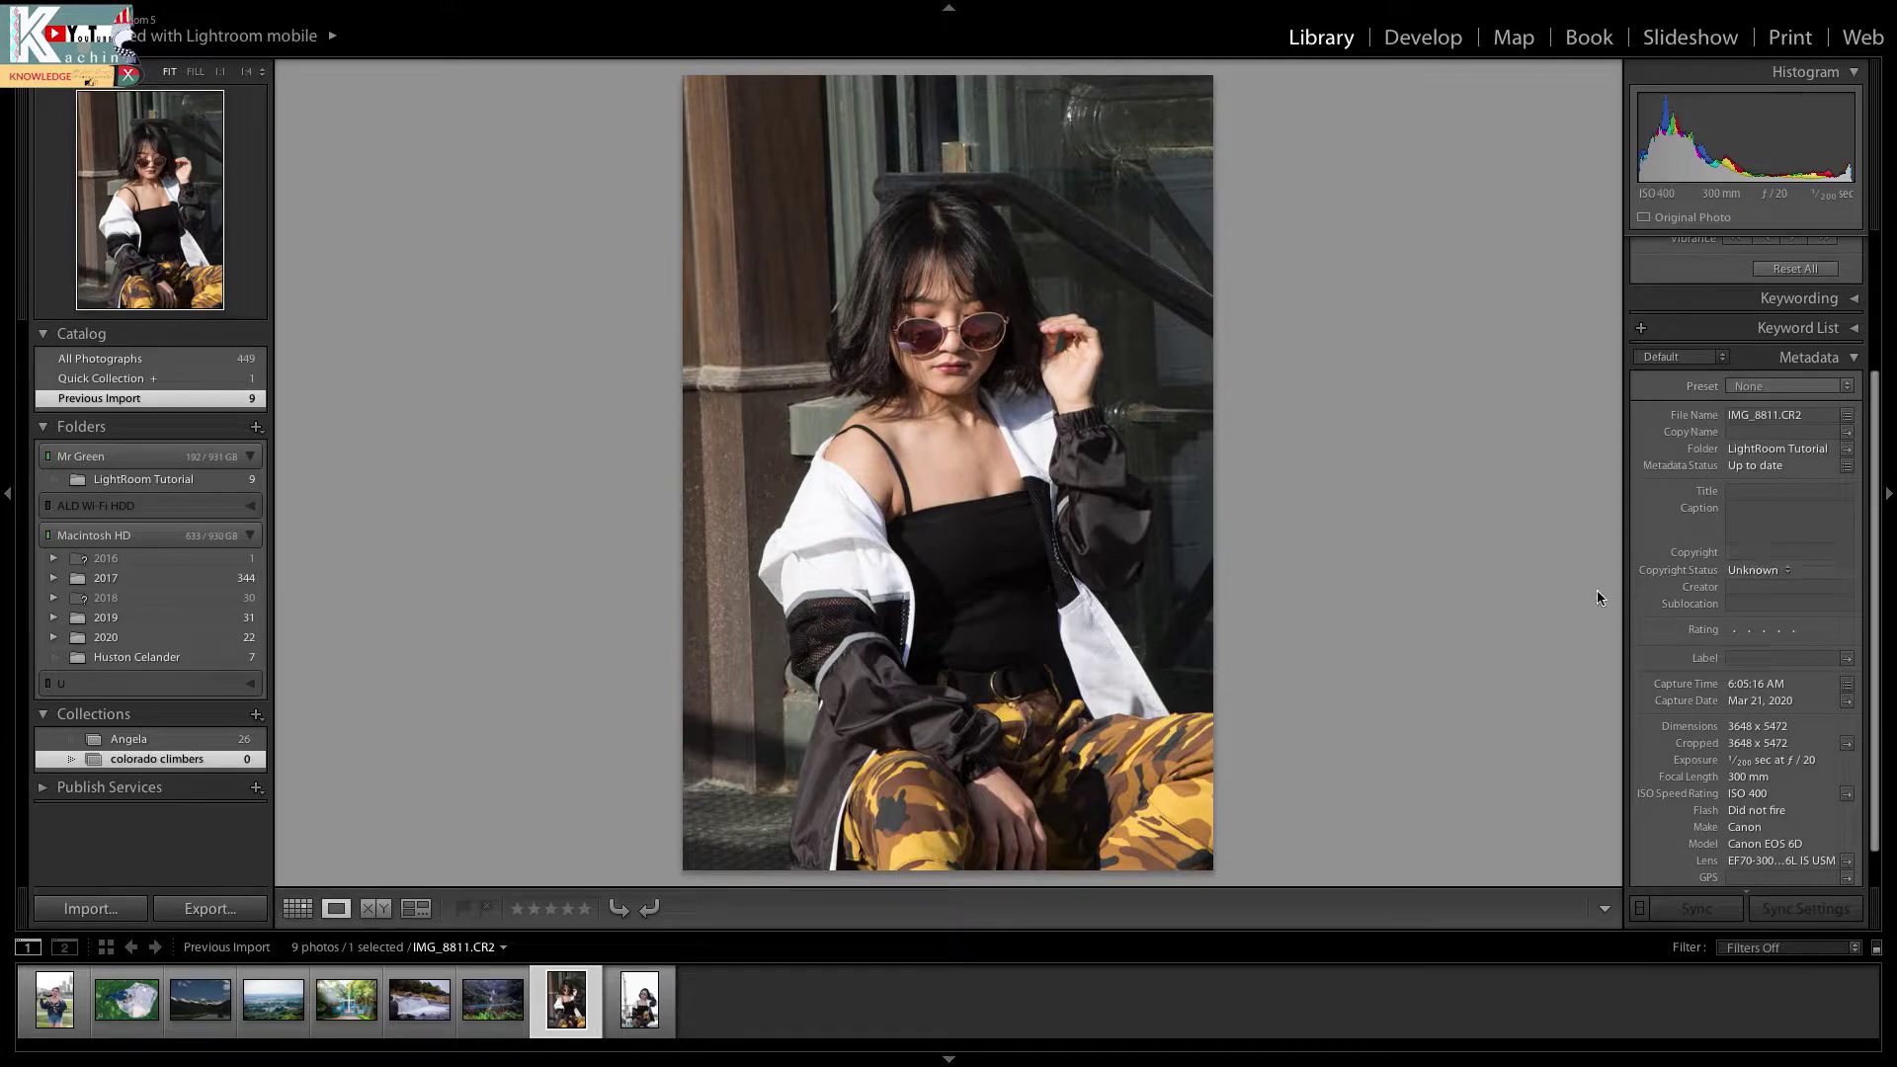
pyautogui.click(1778, 571)
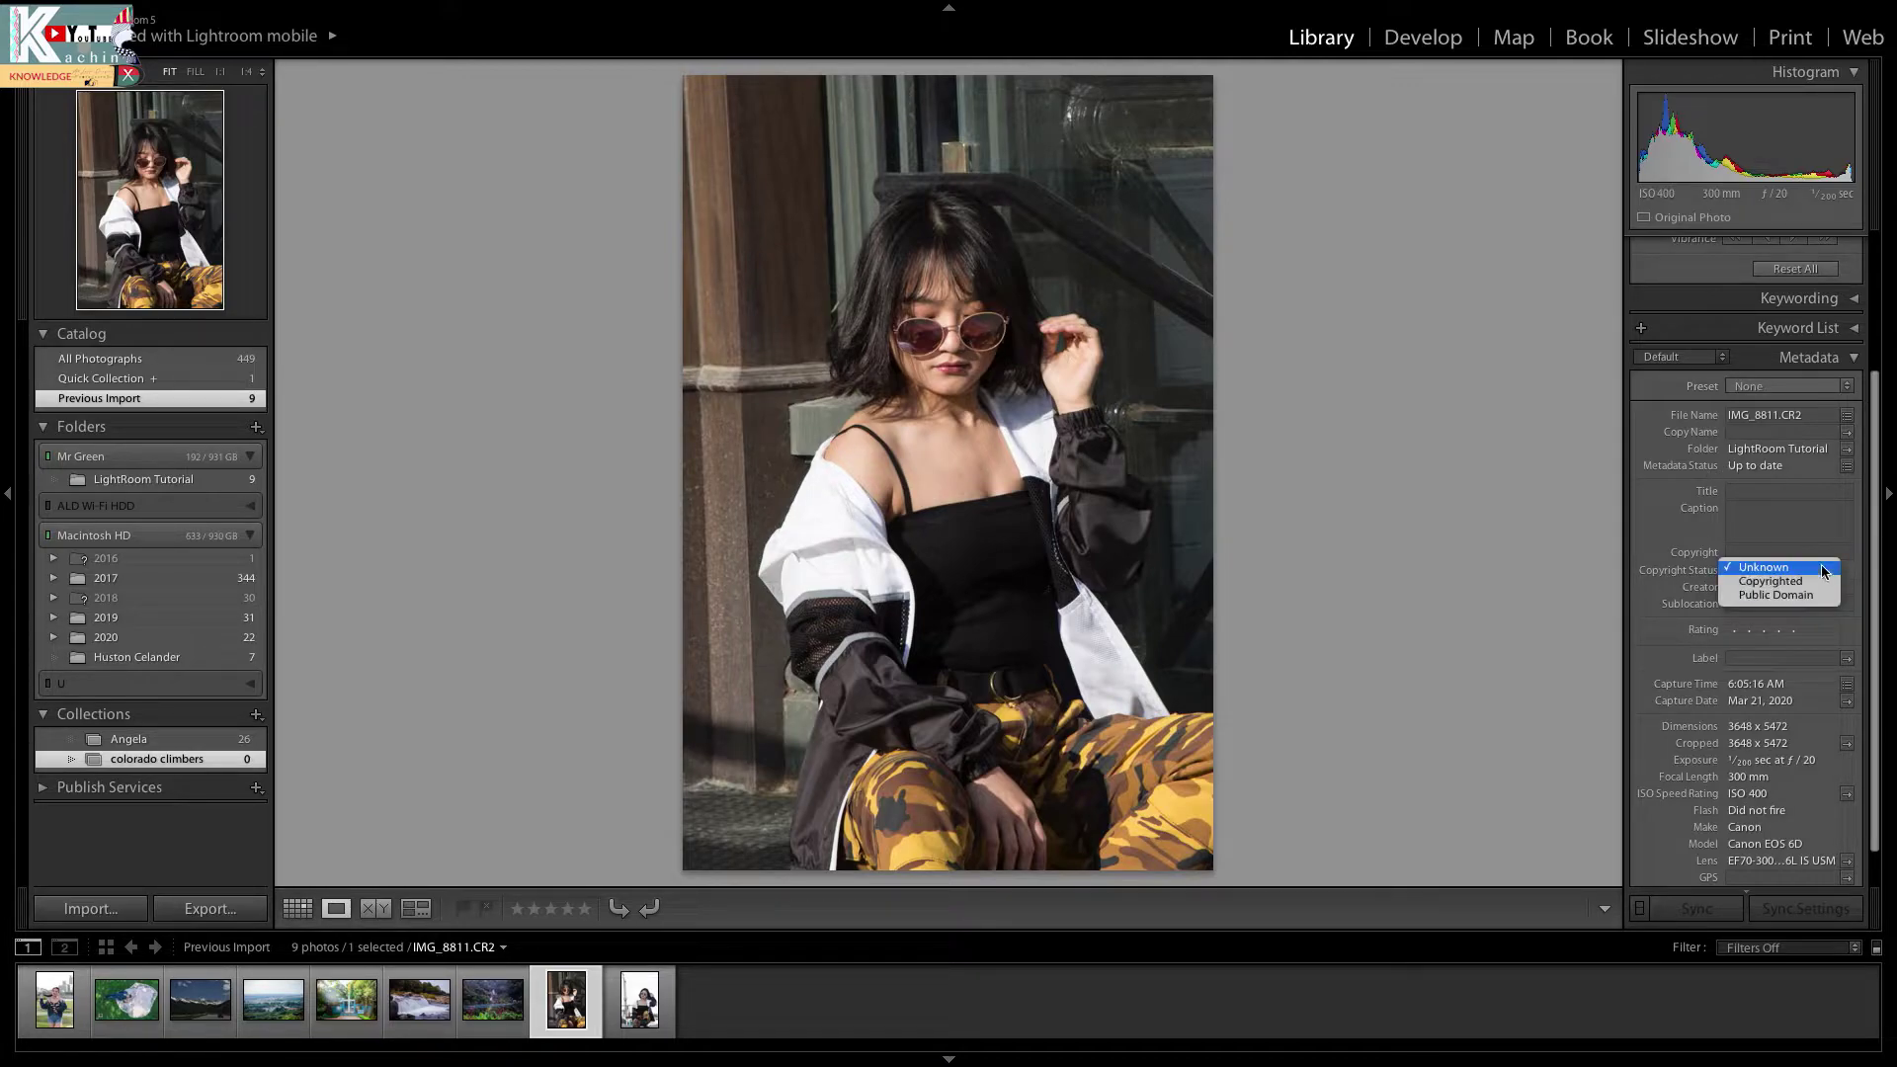
pyautogui.click(1811, 586)
pyautogui.click(1767, 571)
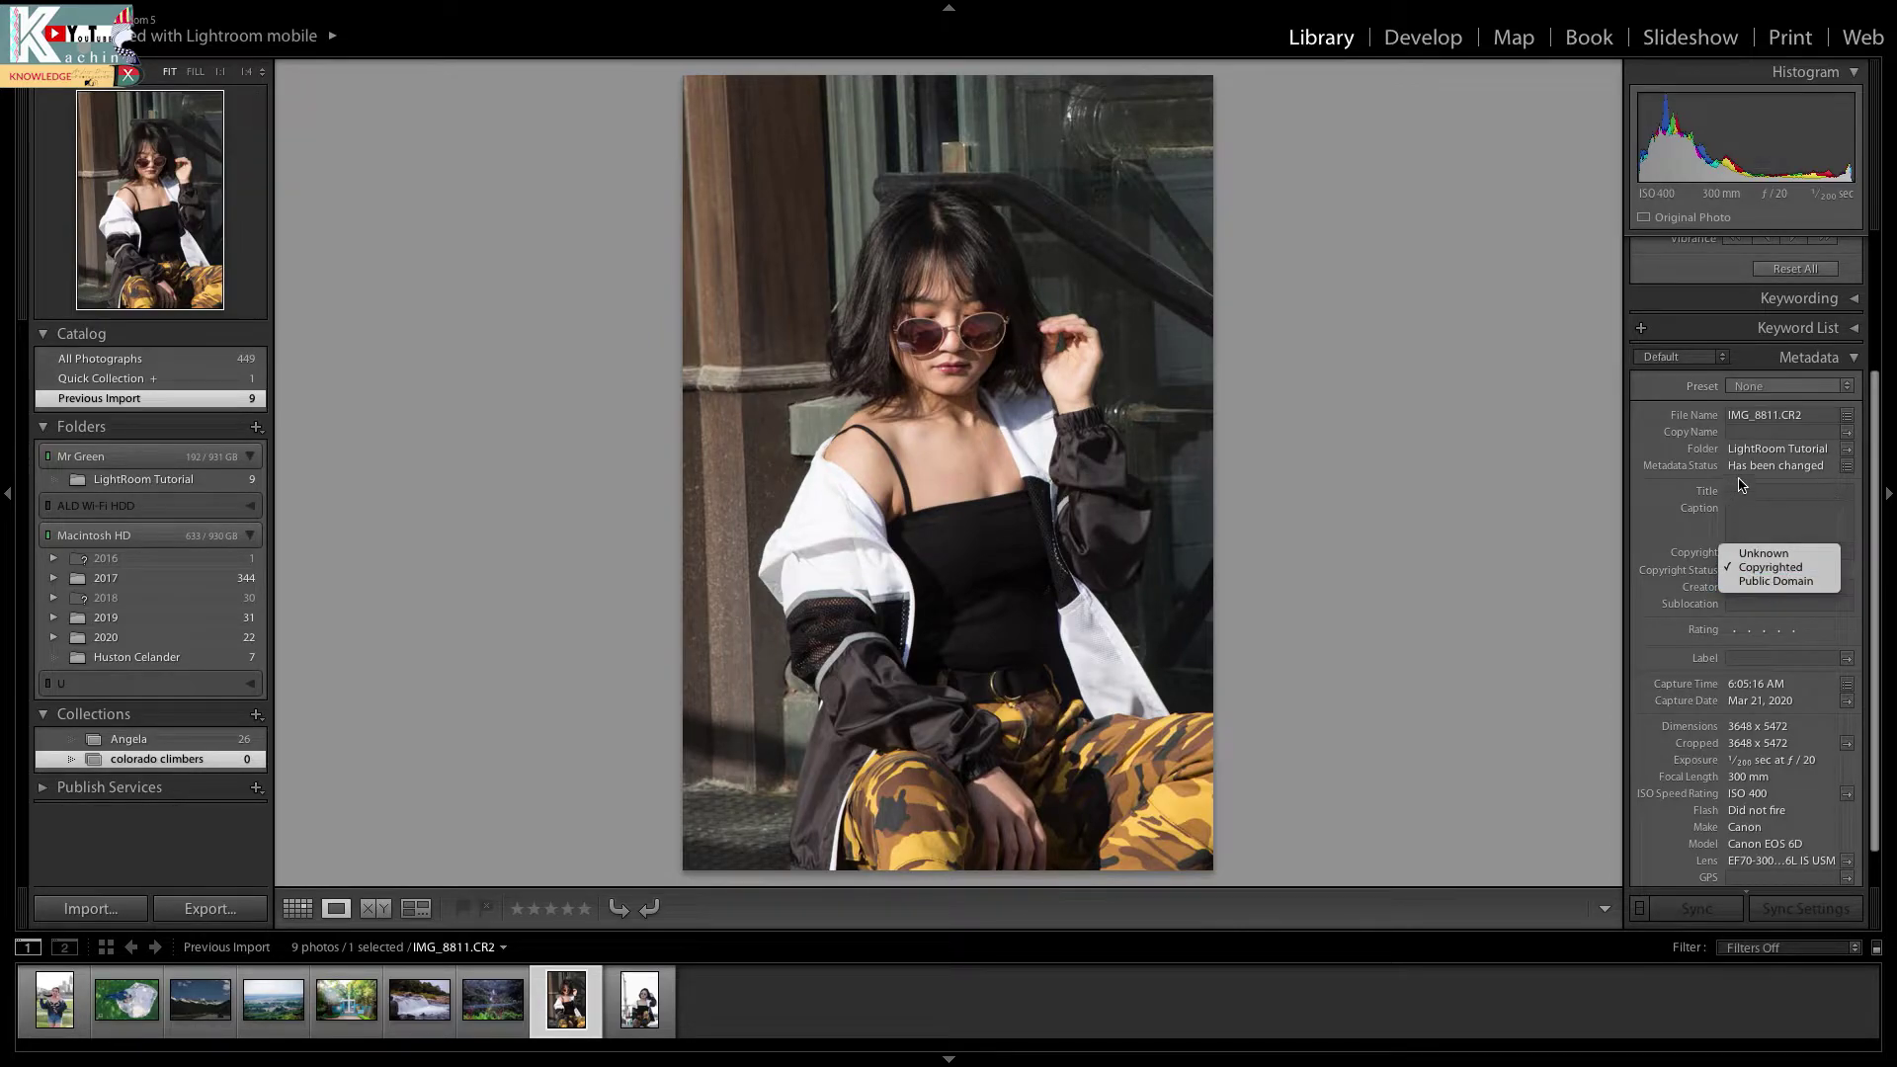
pyautogui.click(1780, 554)
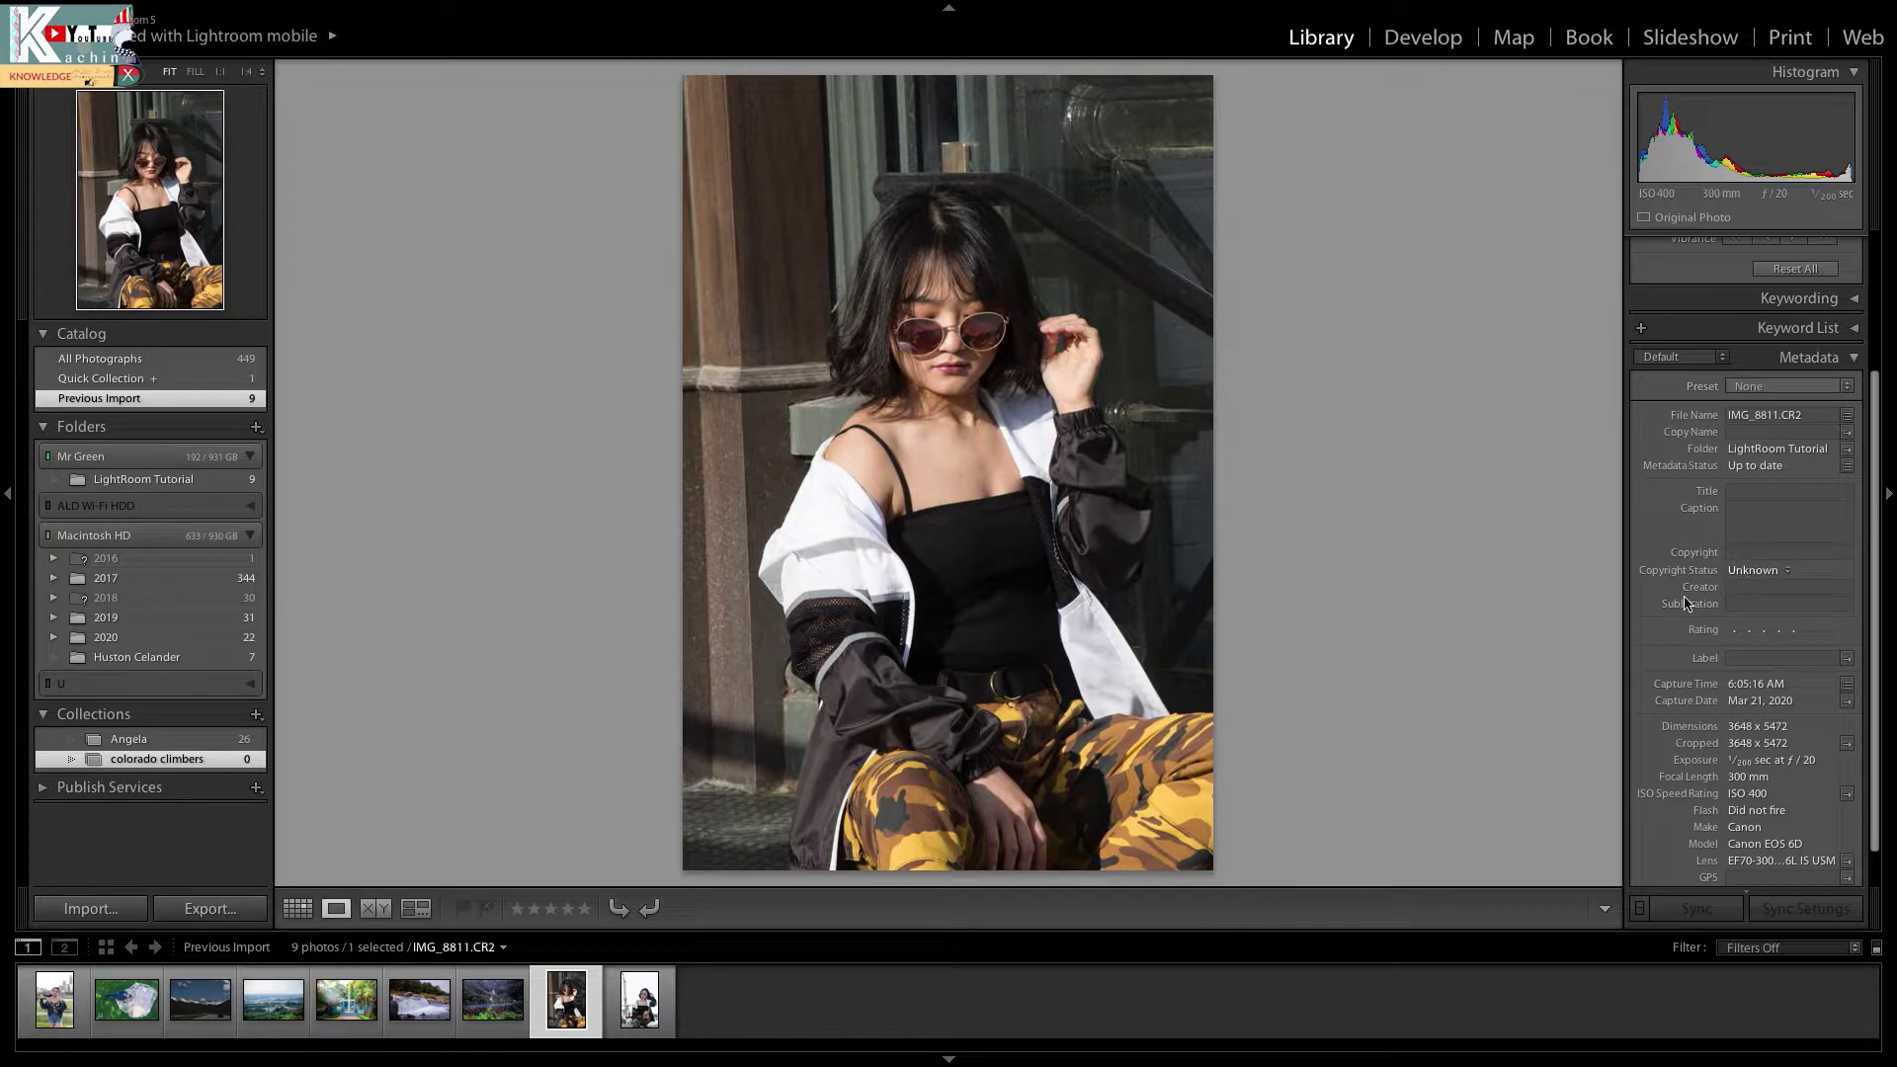
pyautogui.scroll(-2, 1678, 648)
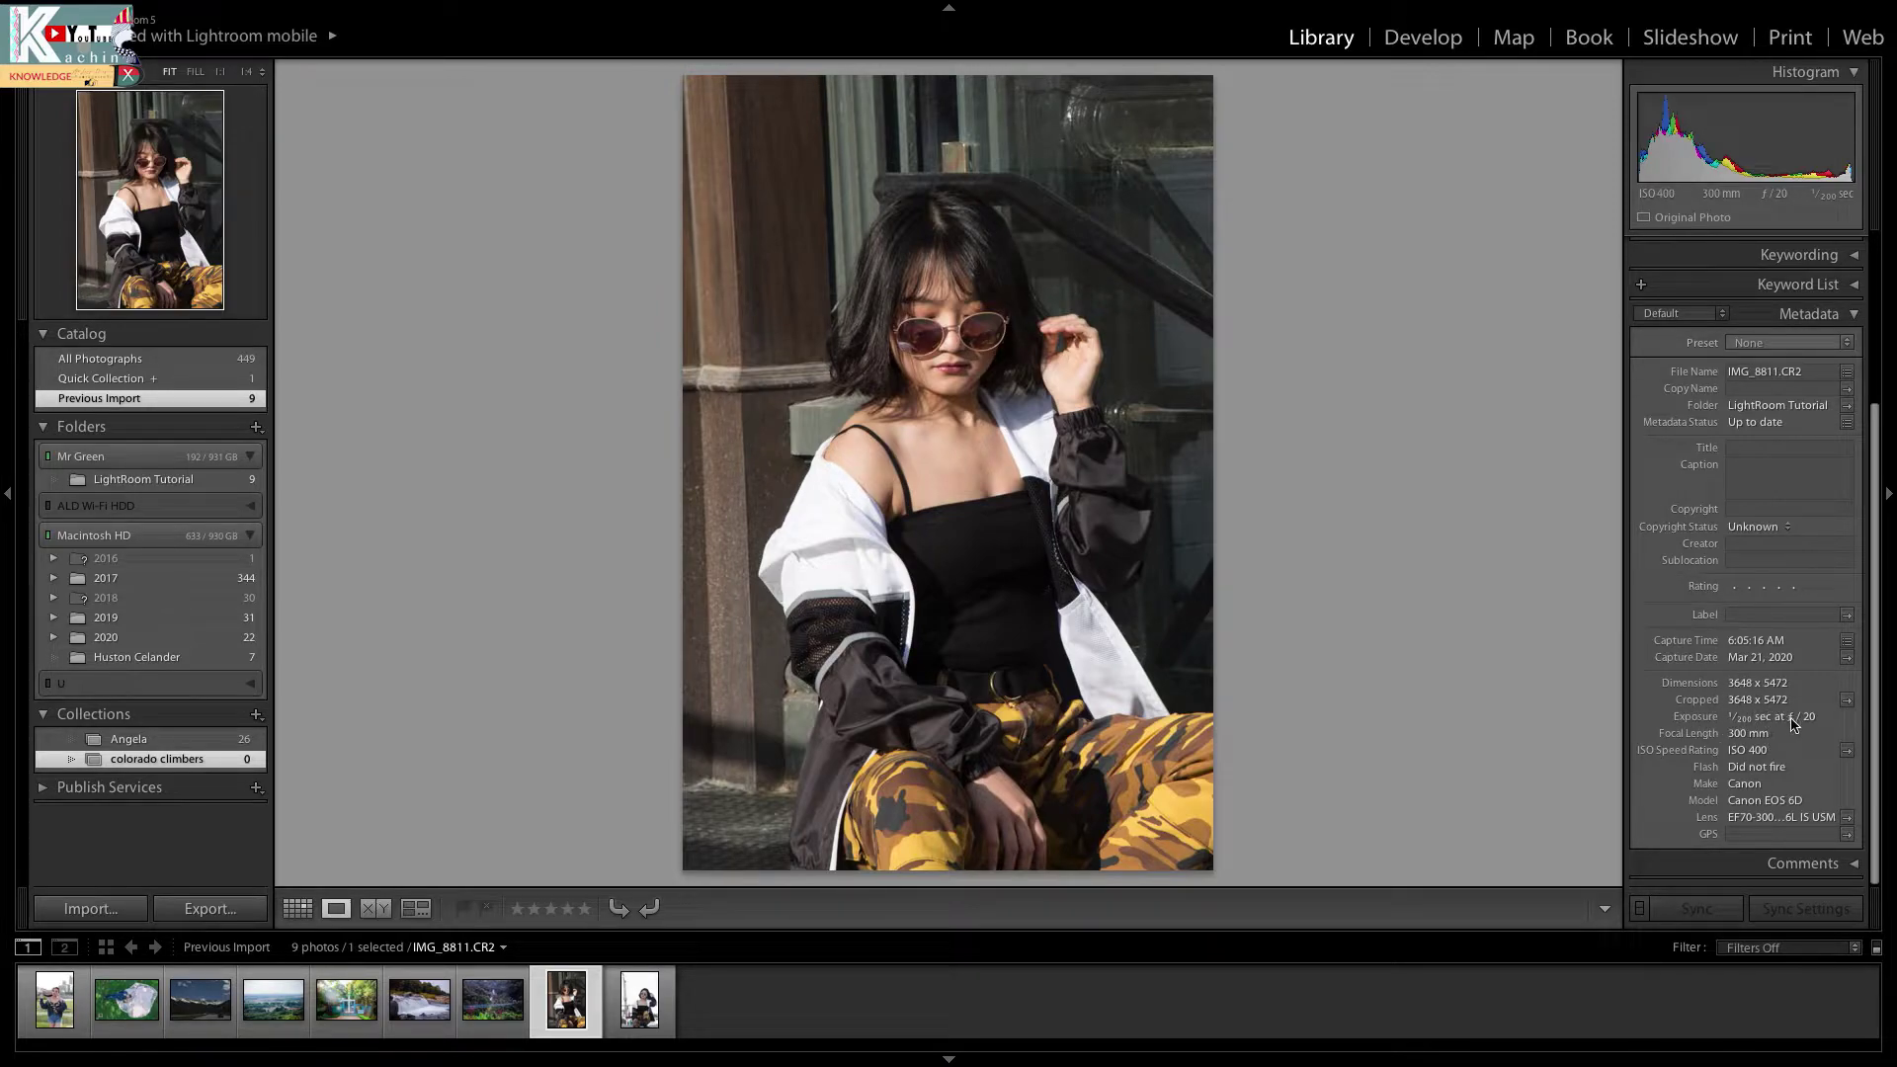
pyautogui.scroll(-1, 1759, 731)
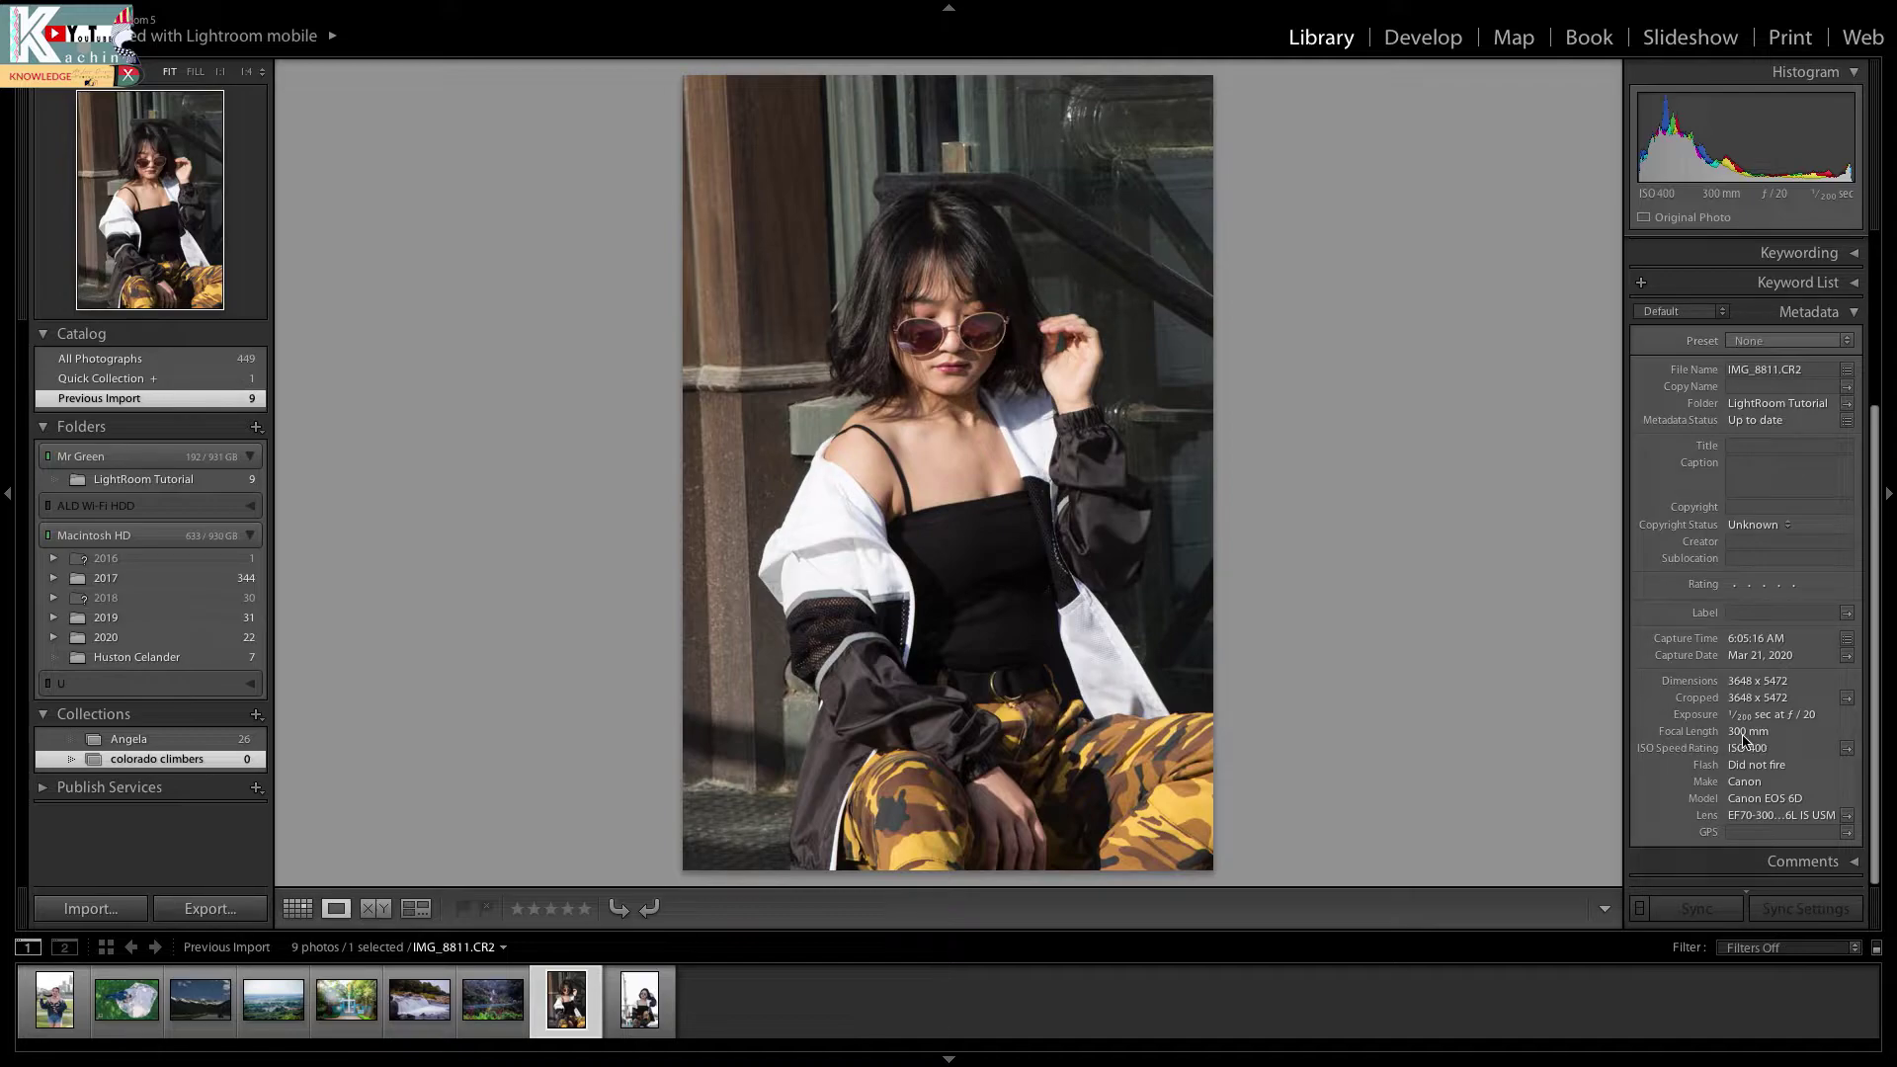
pyautogui.scroll(1, 1770, 741)
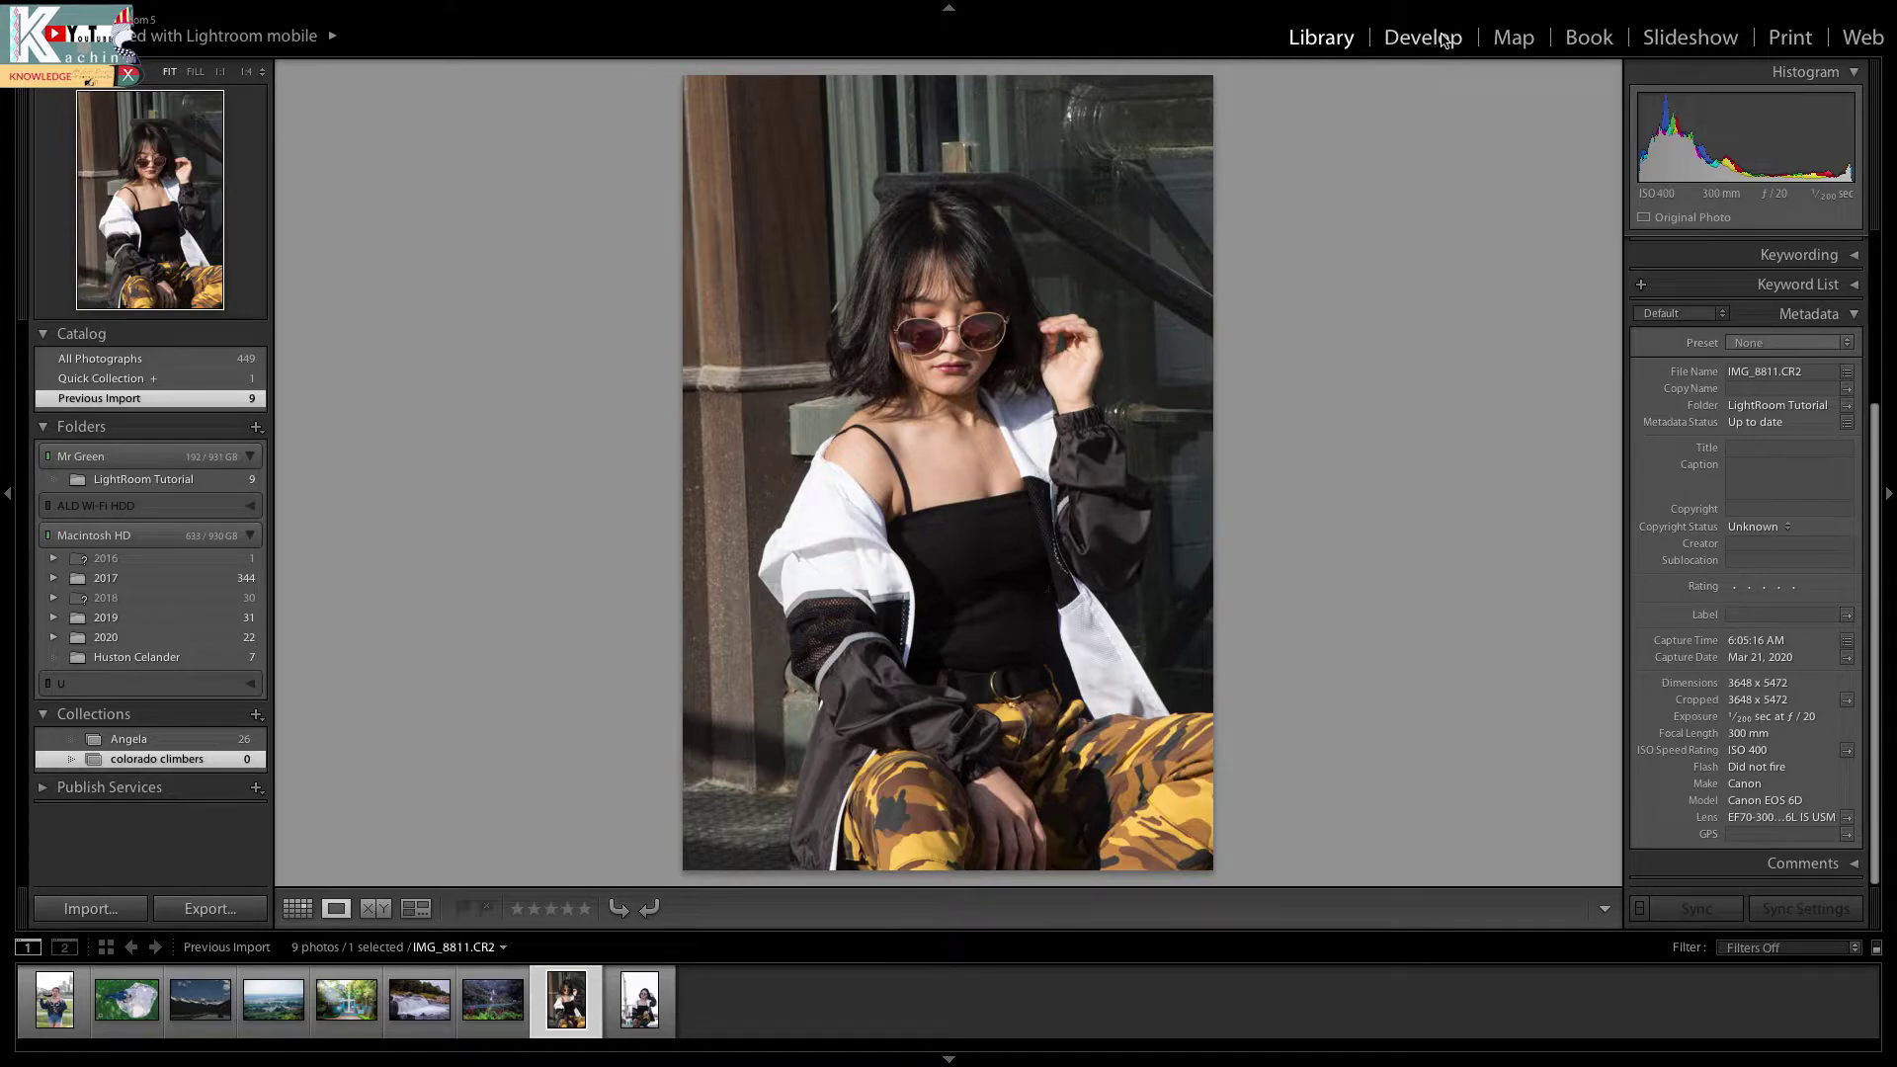
# Step: Switch to Develop, expand the Navigator, and select the skyline portrait IMG_3957.JPG
pyautogui.click(1428, 40)
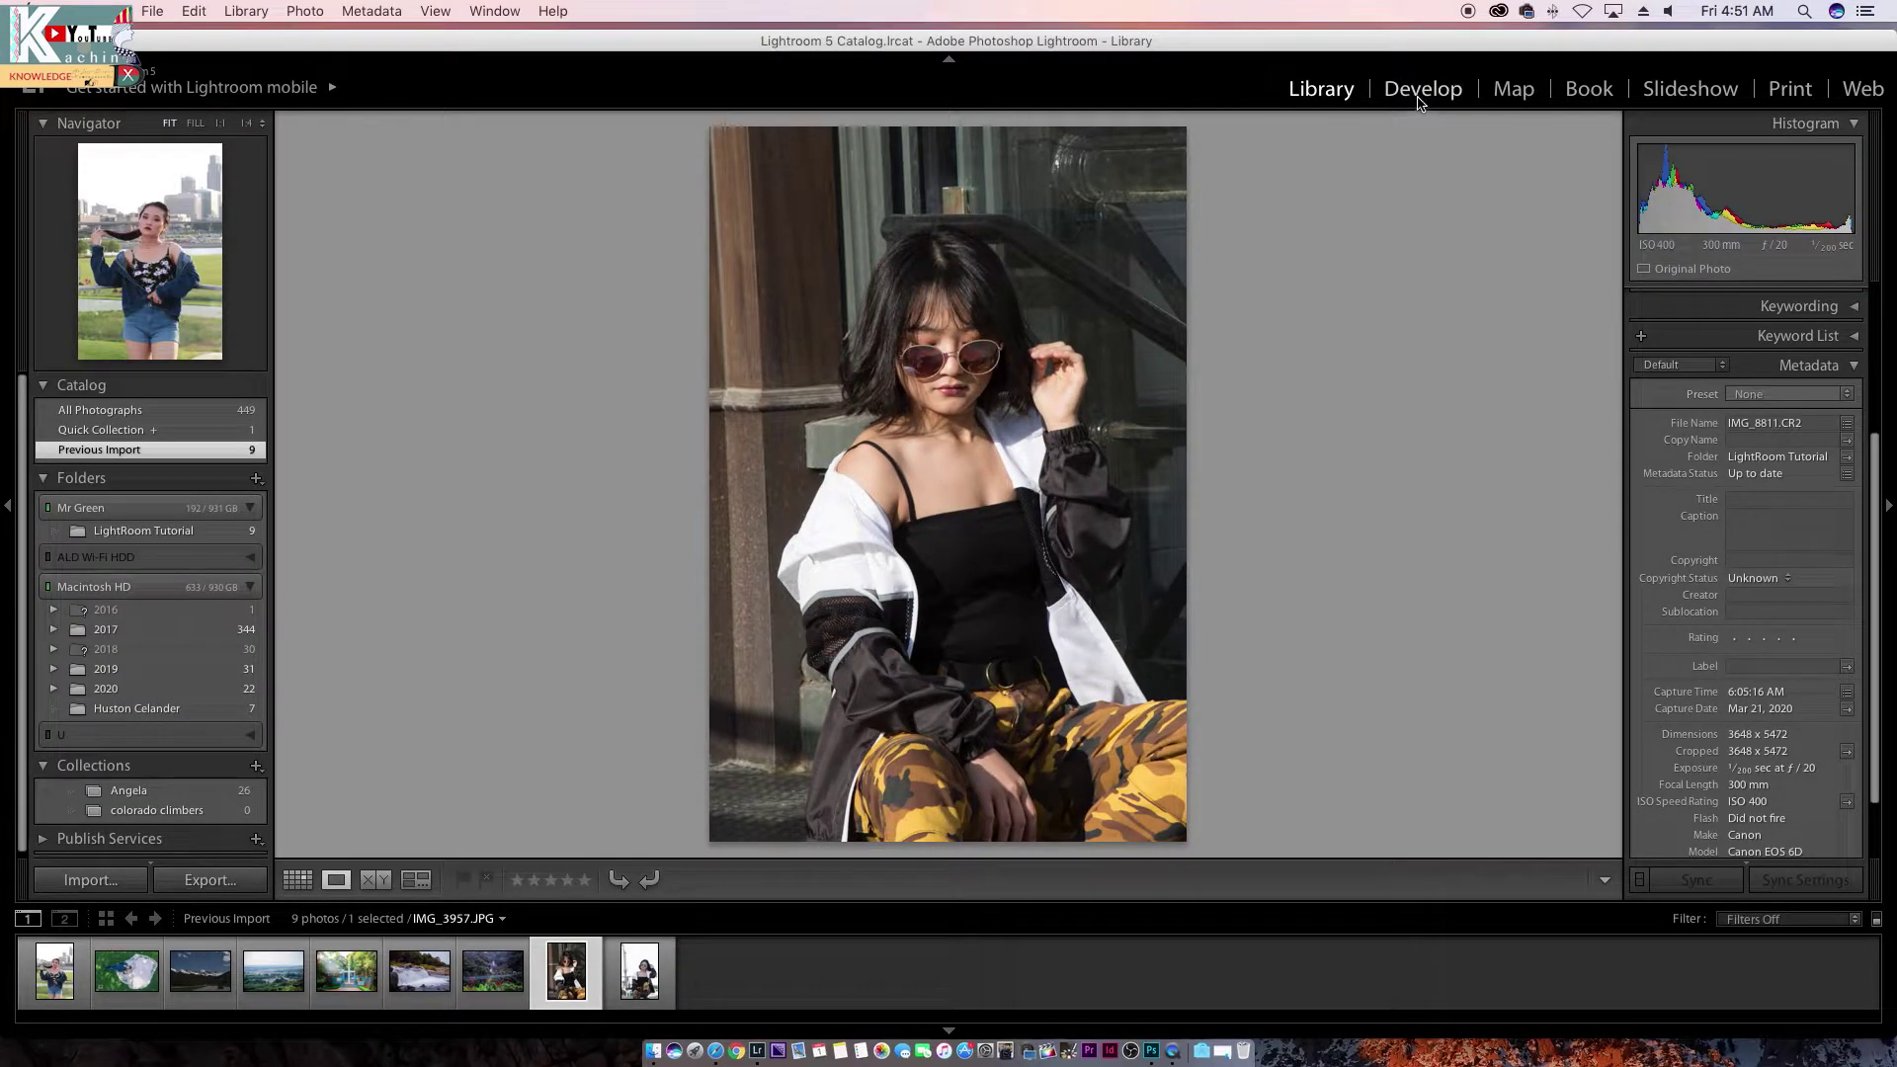
pyautogui.click(1420, 101)
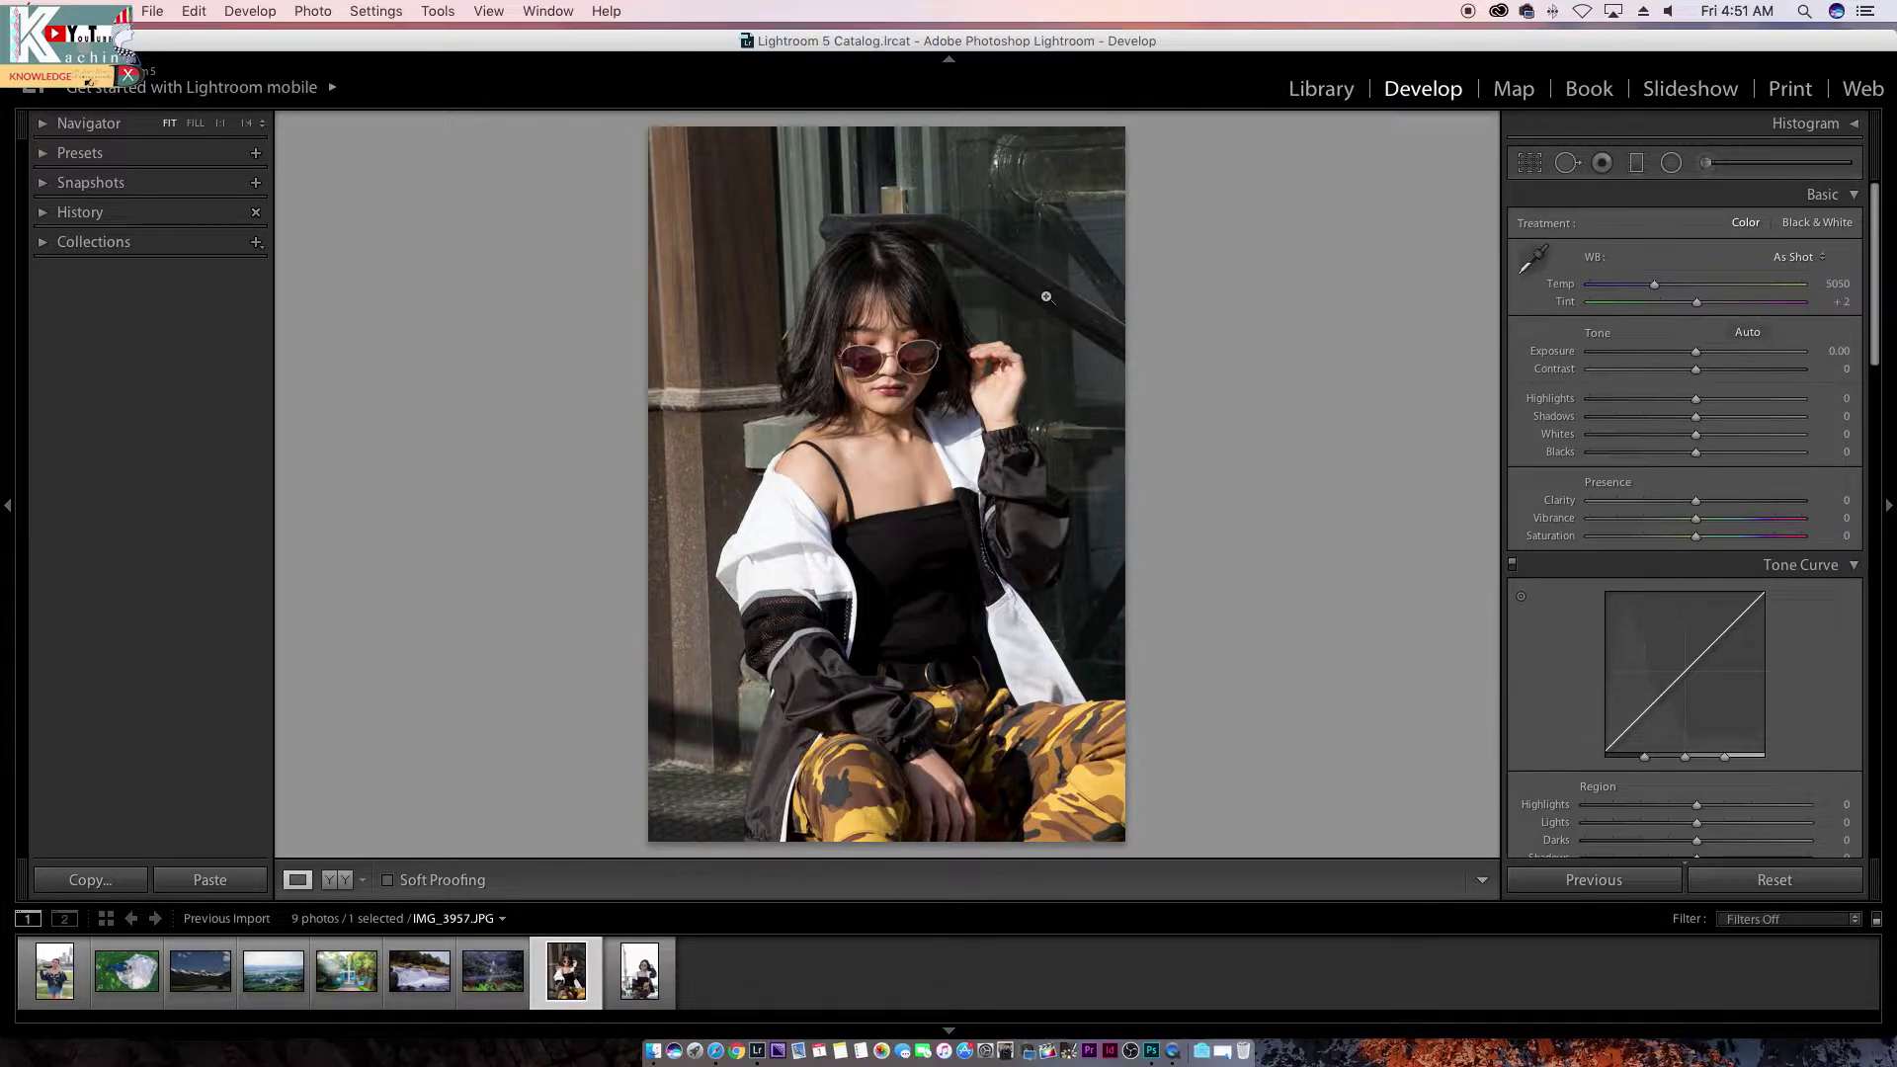
pyautogui.click(43, 124)
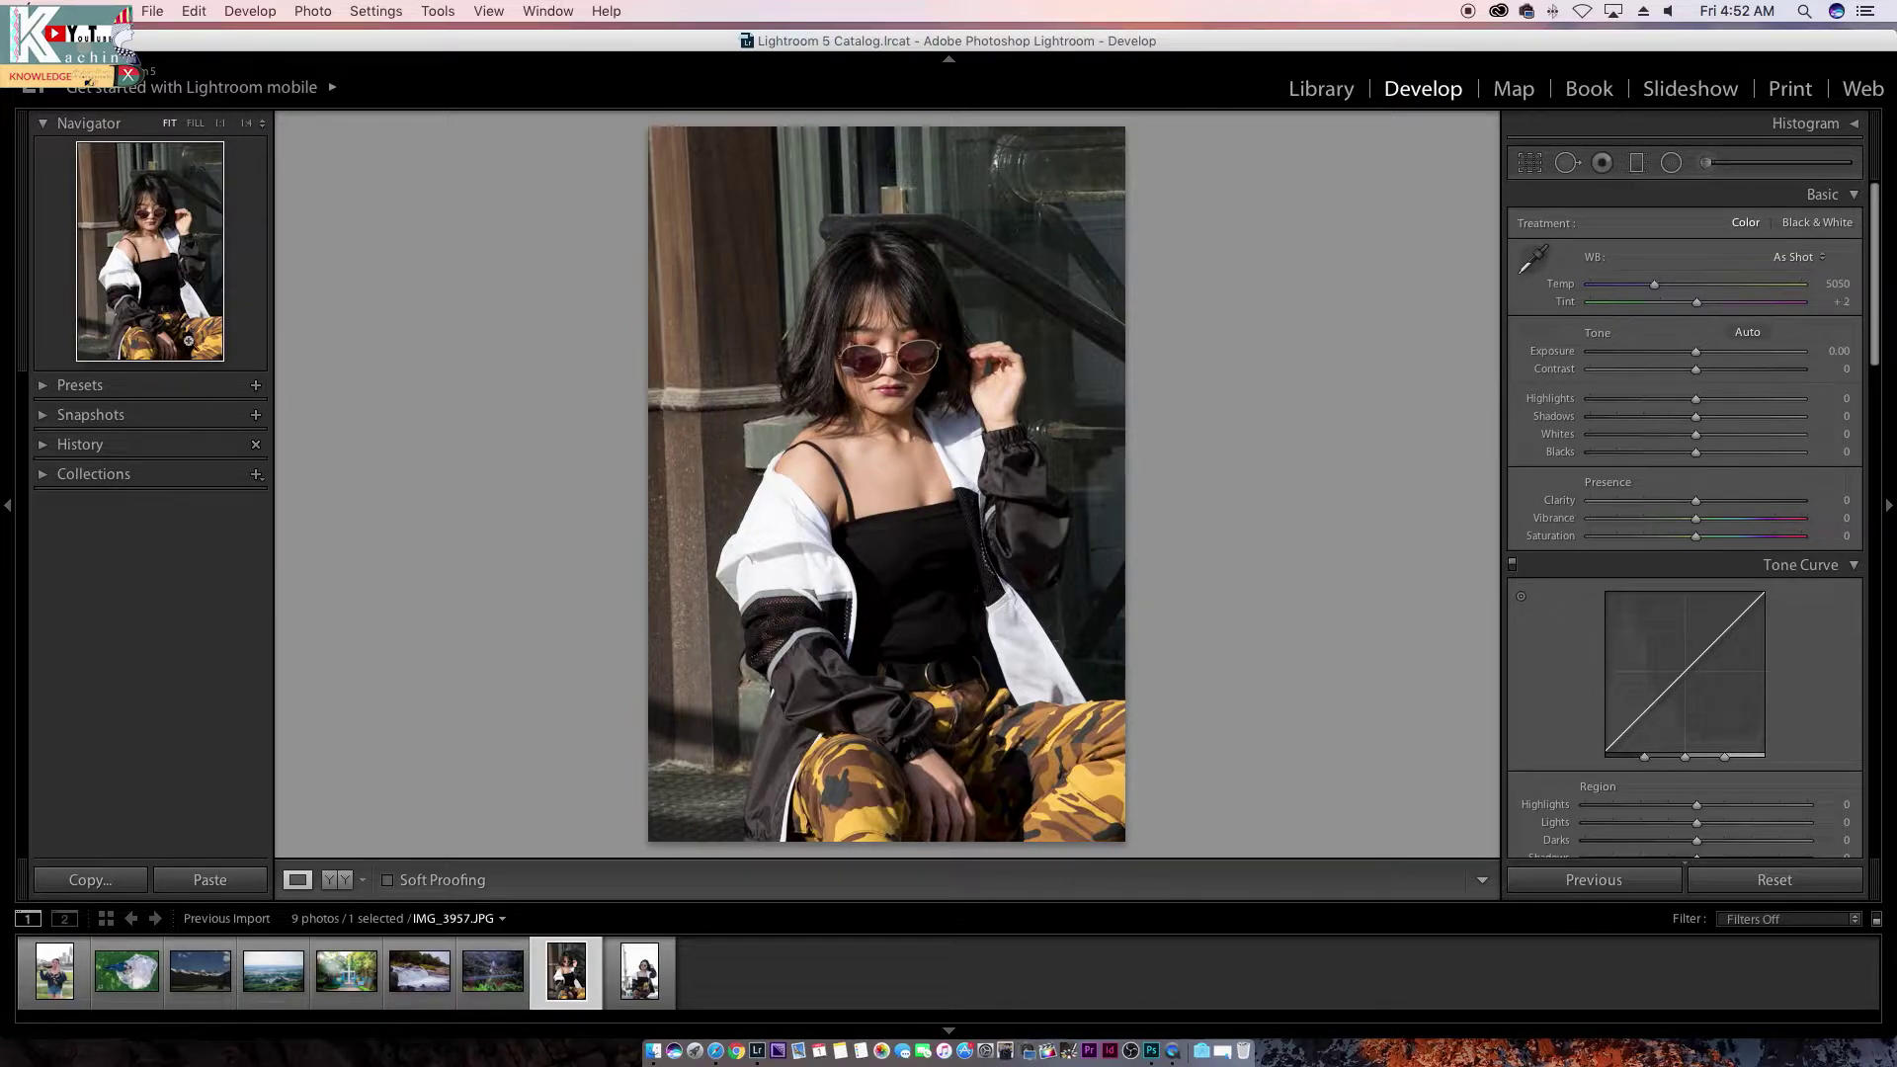
pyautogui.click(44, 984)
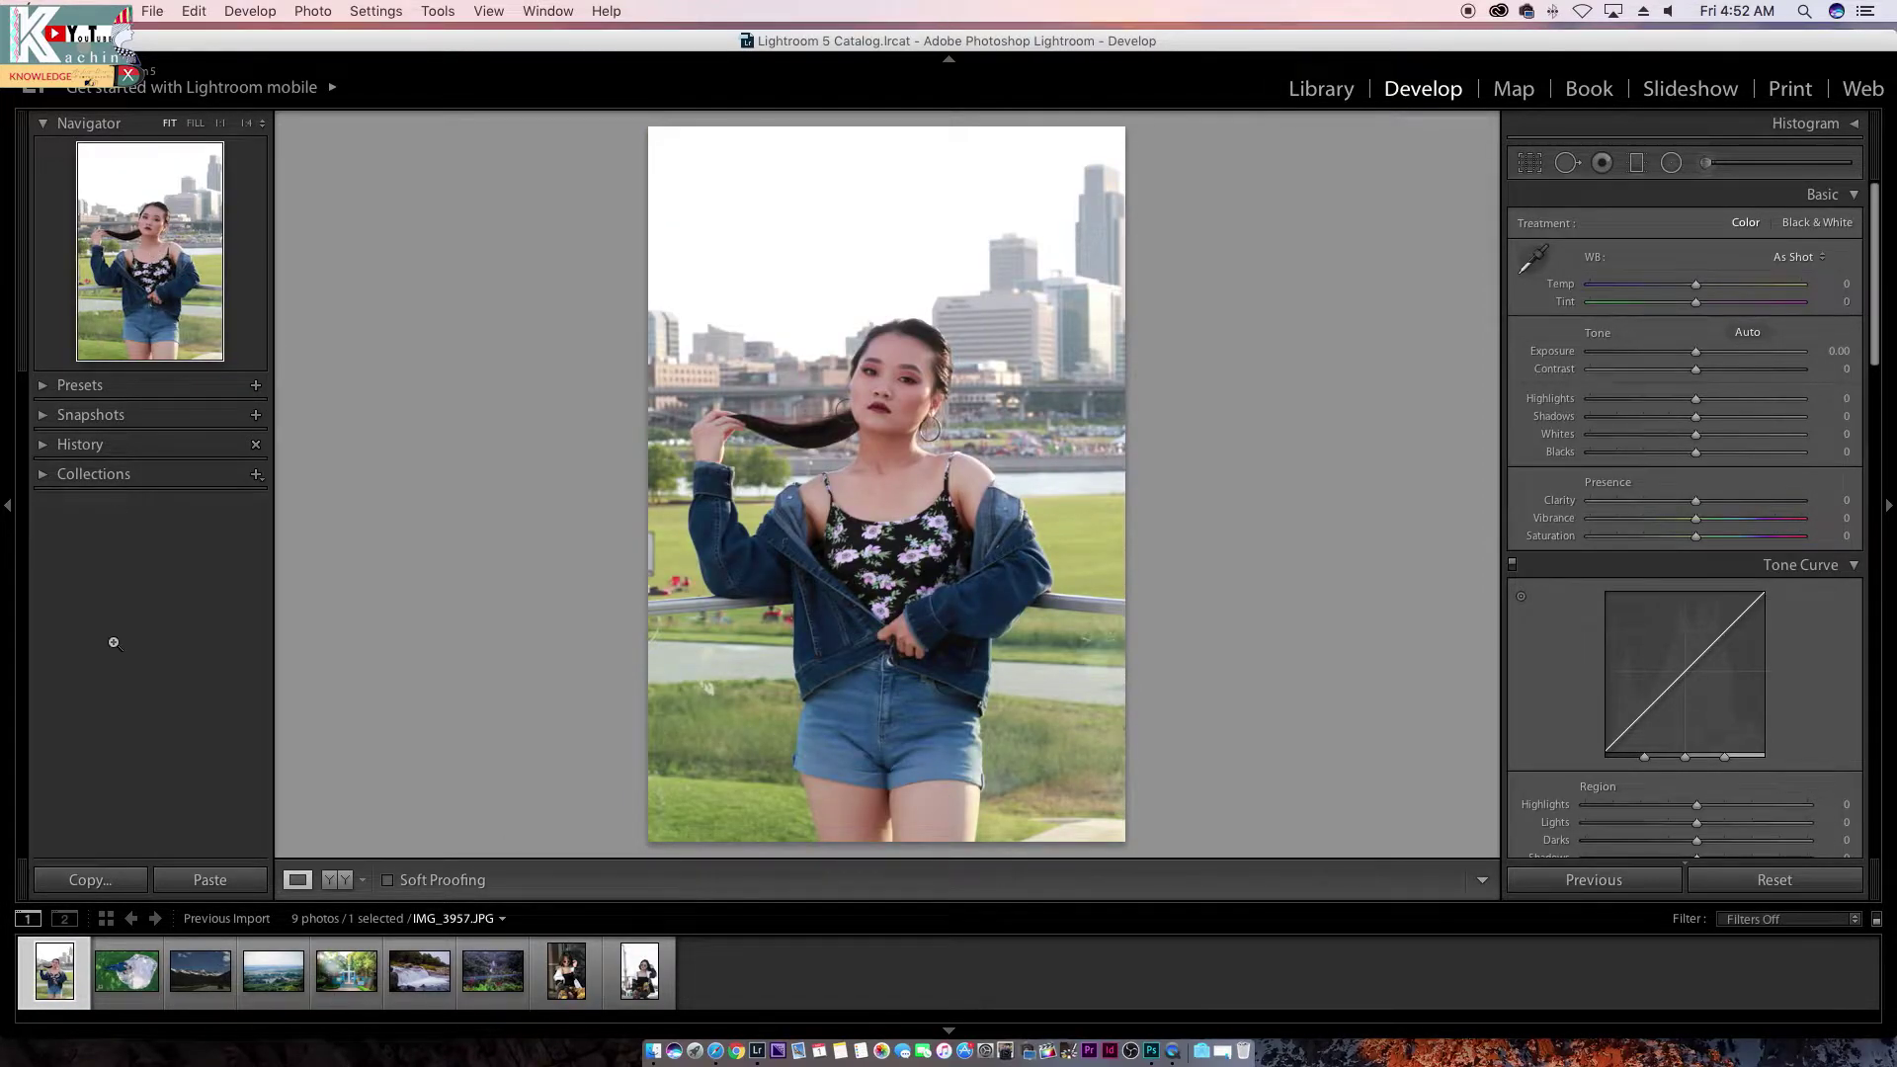
pyautogui.click(116, 973)
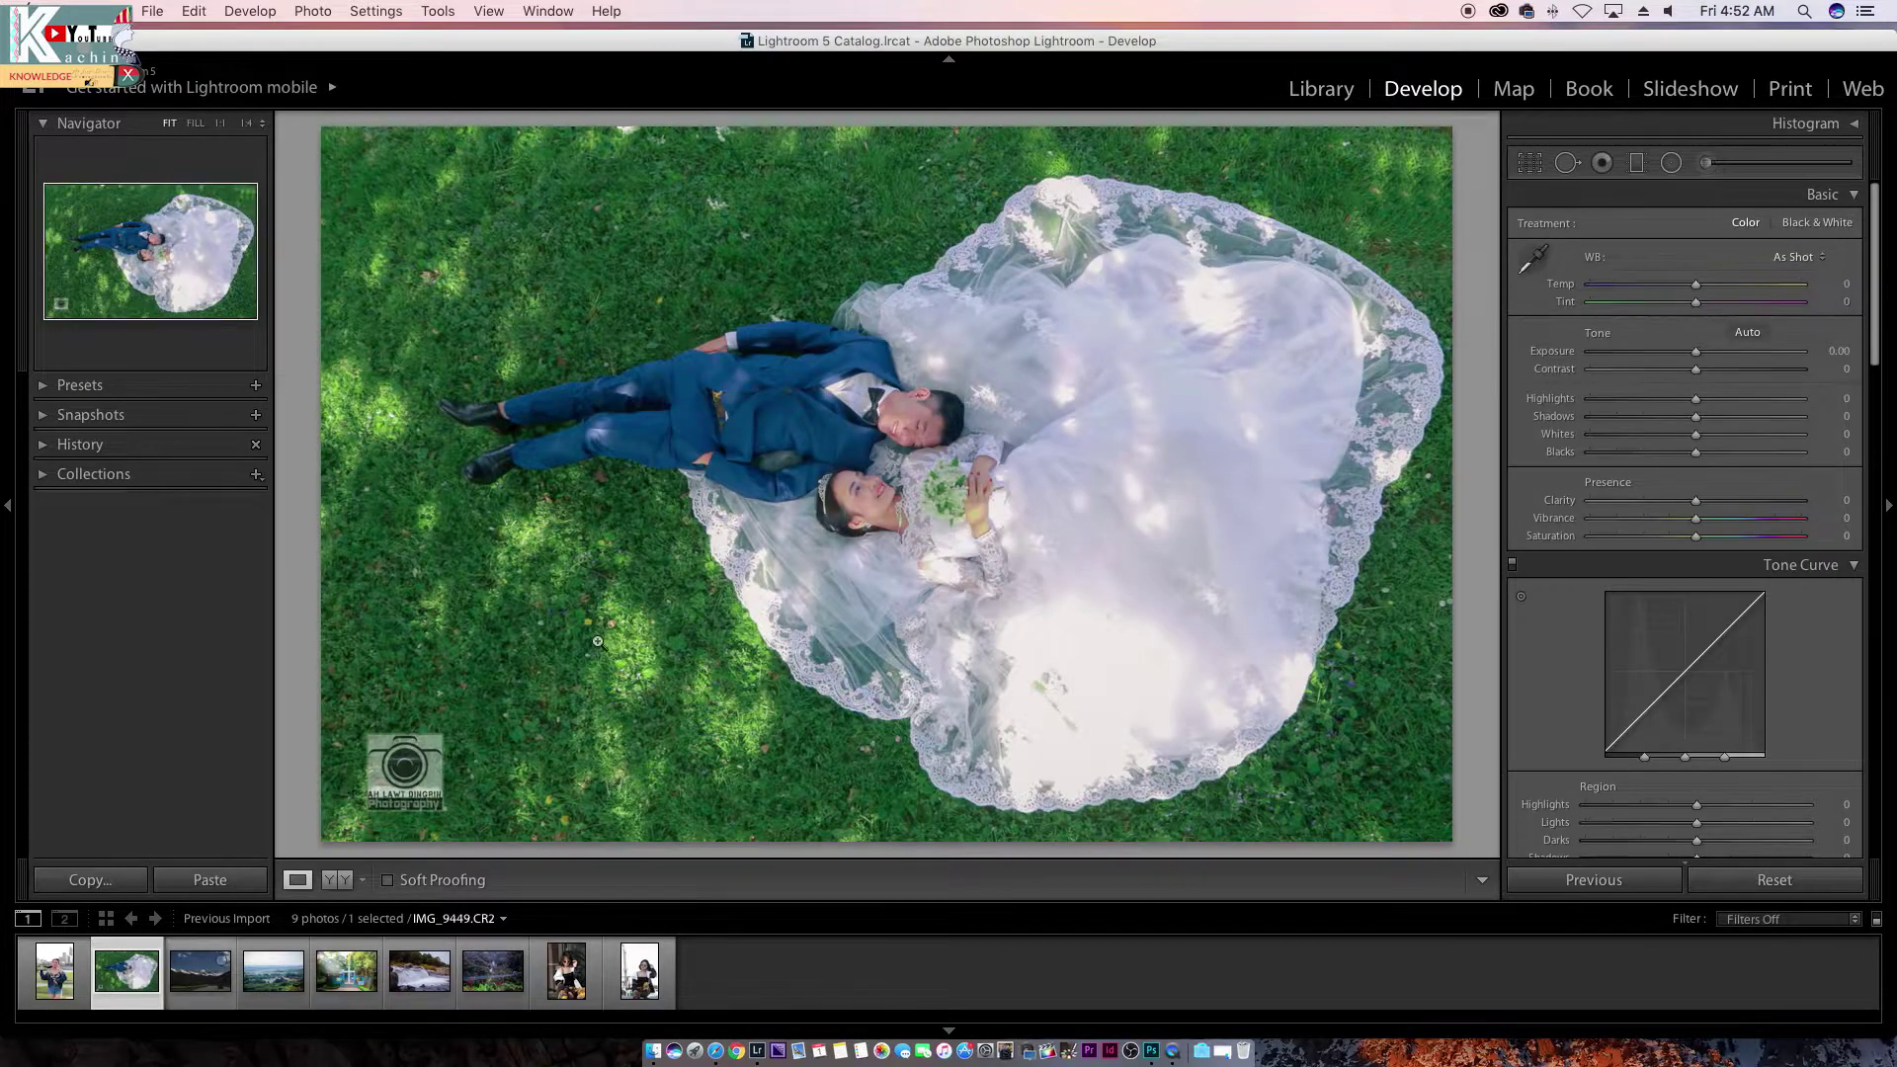
pyautogui.click(49, 983)
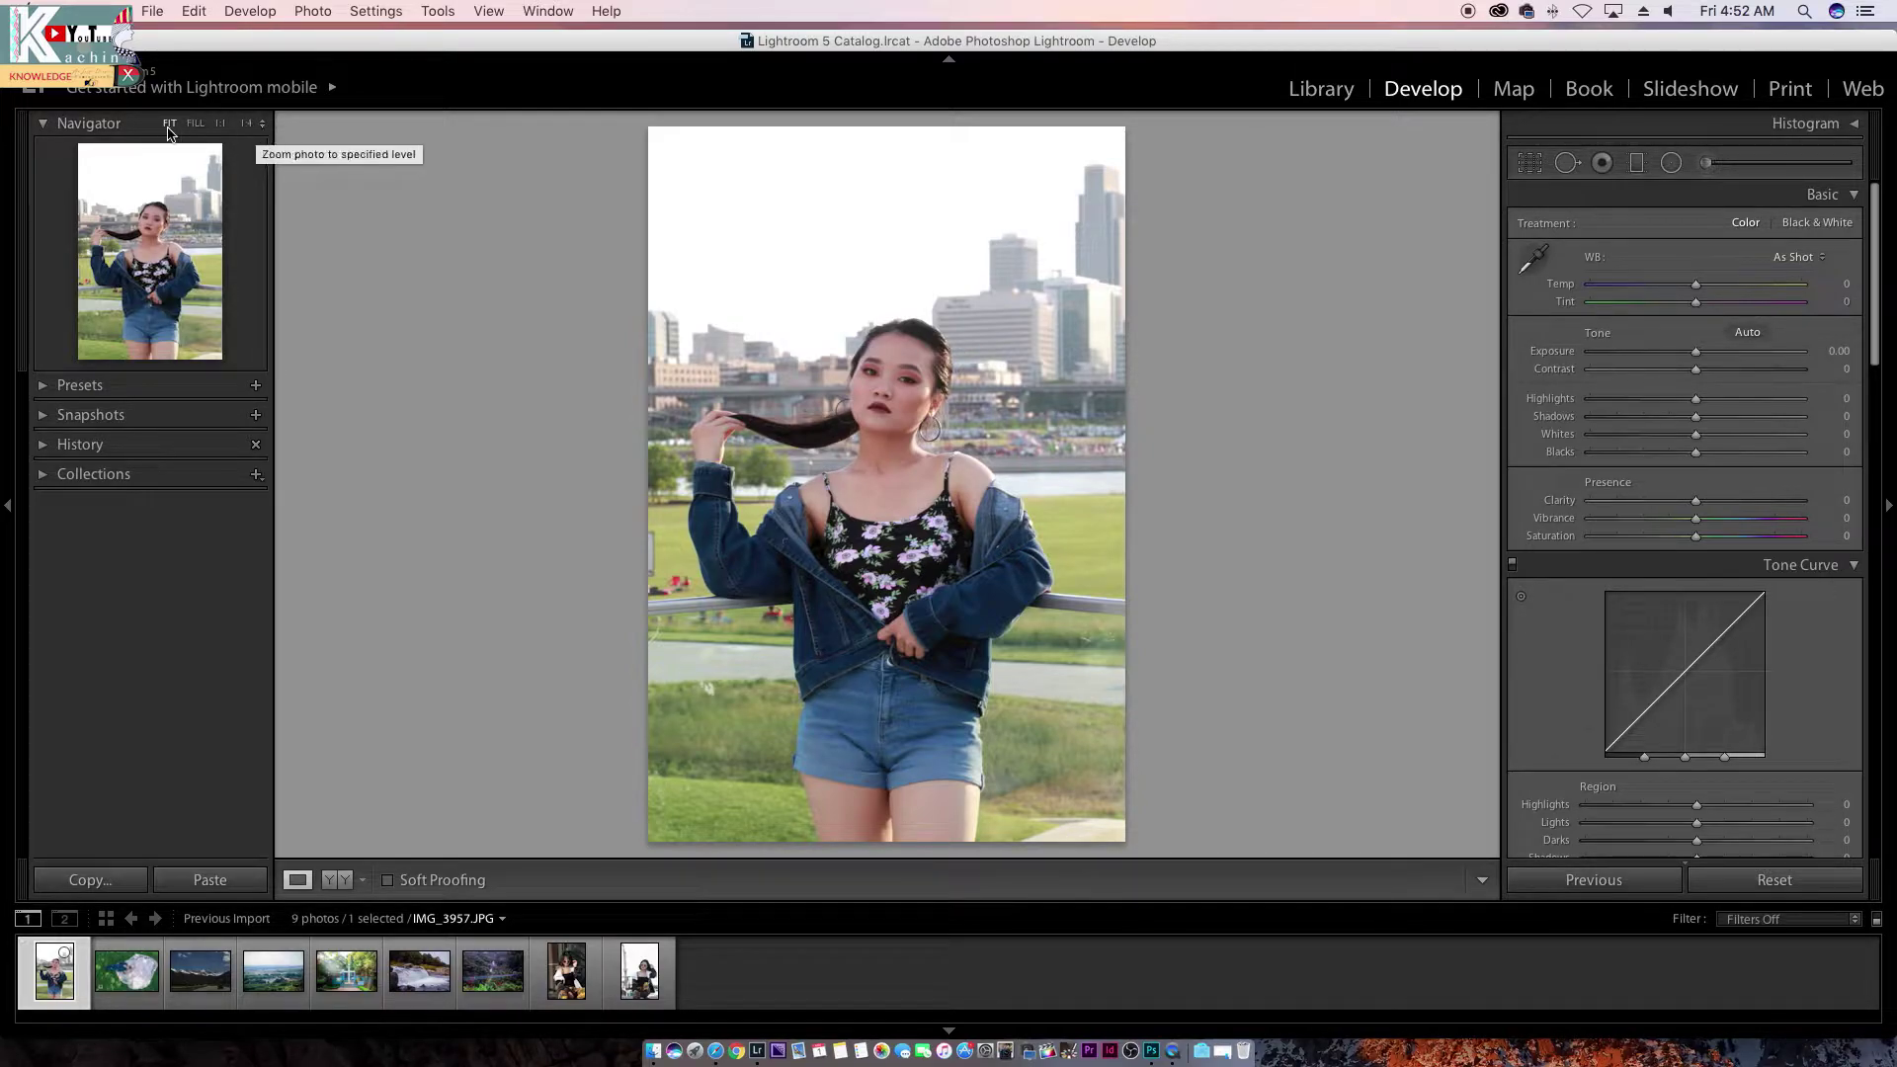
# Step: Try Fill, 1:1, 1:4 and 1:3 Navigator zooms, ending on FIT for the whole portrait
pyautogui.click(196, 125)
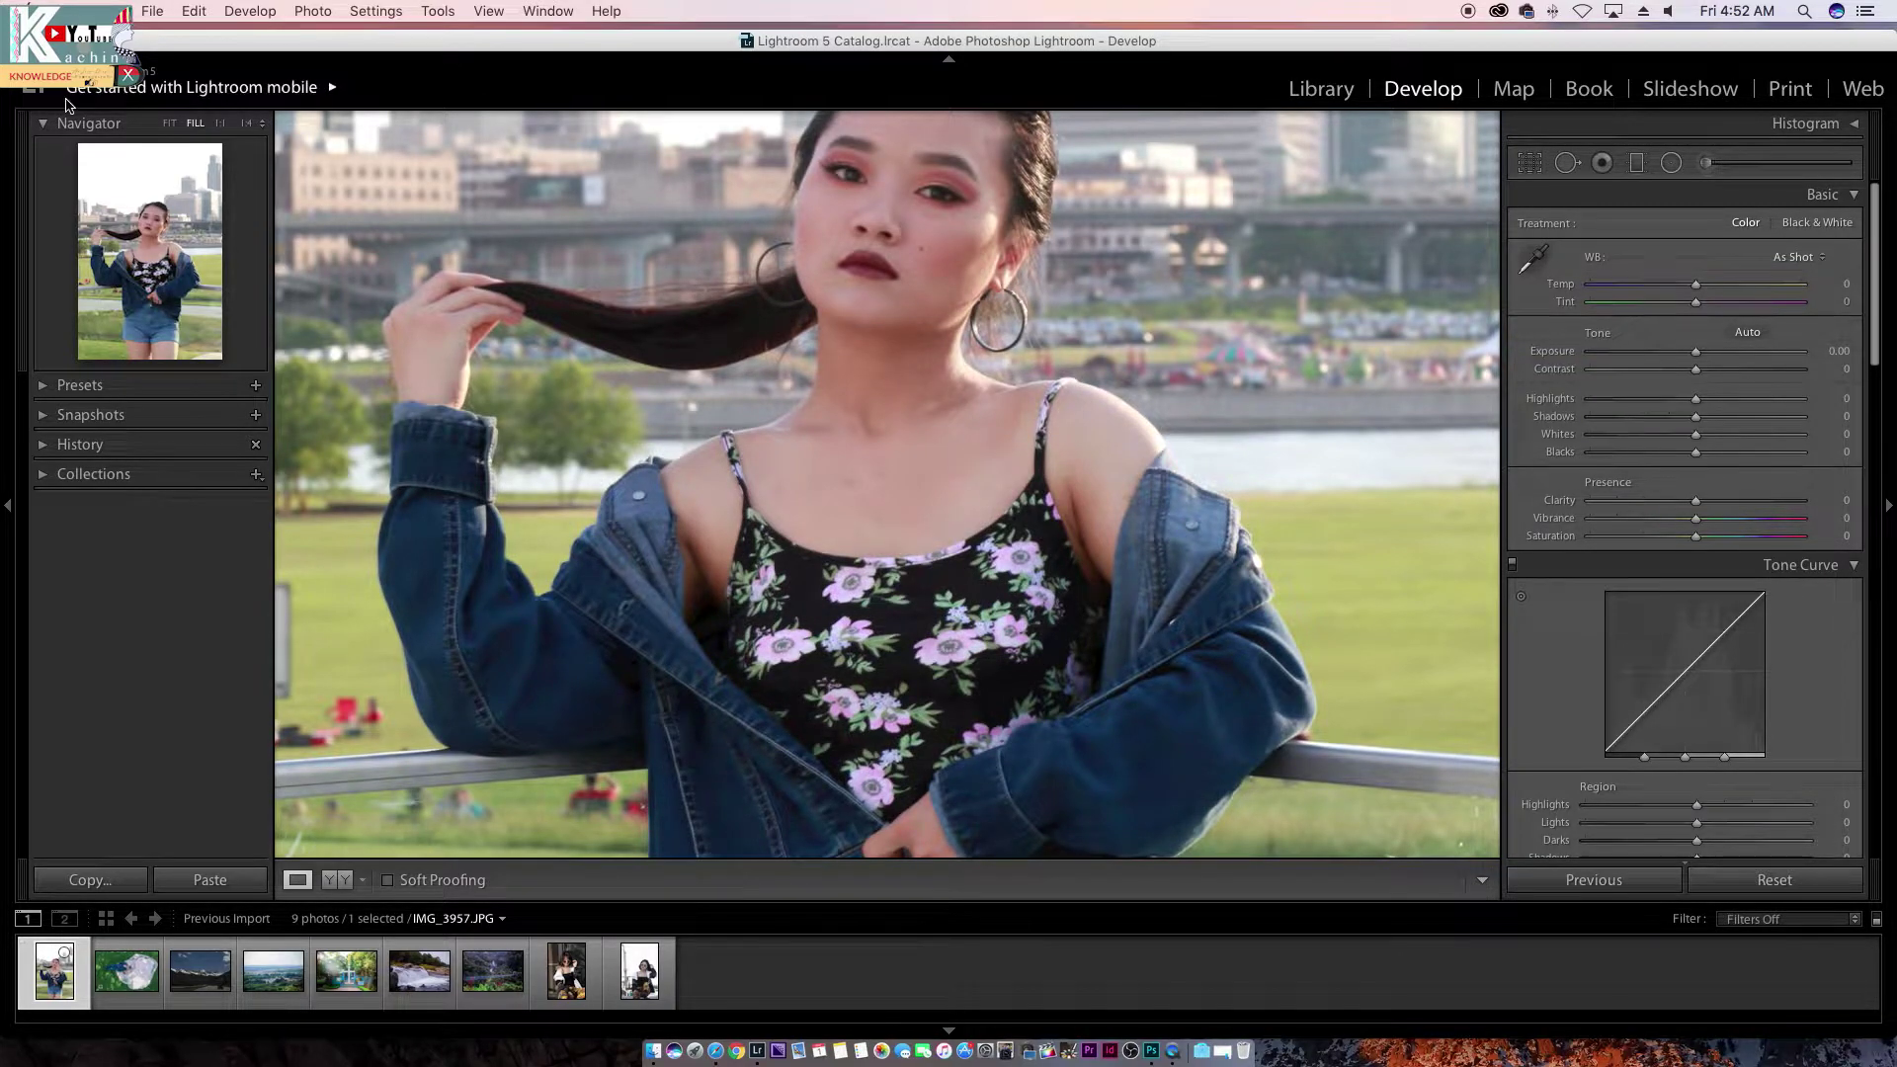
pyautogui.click(221, 123)
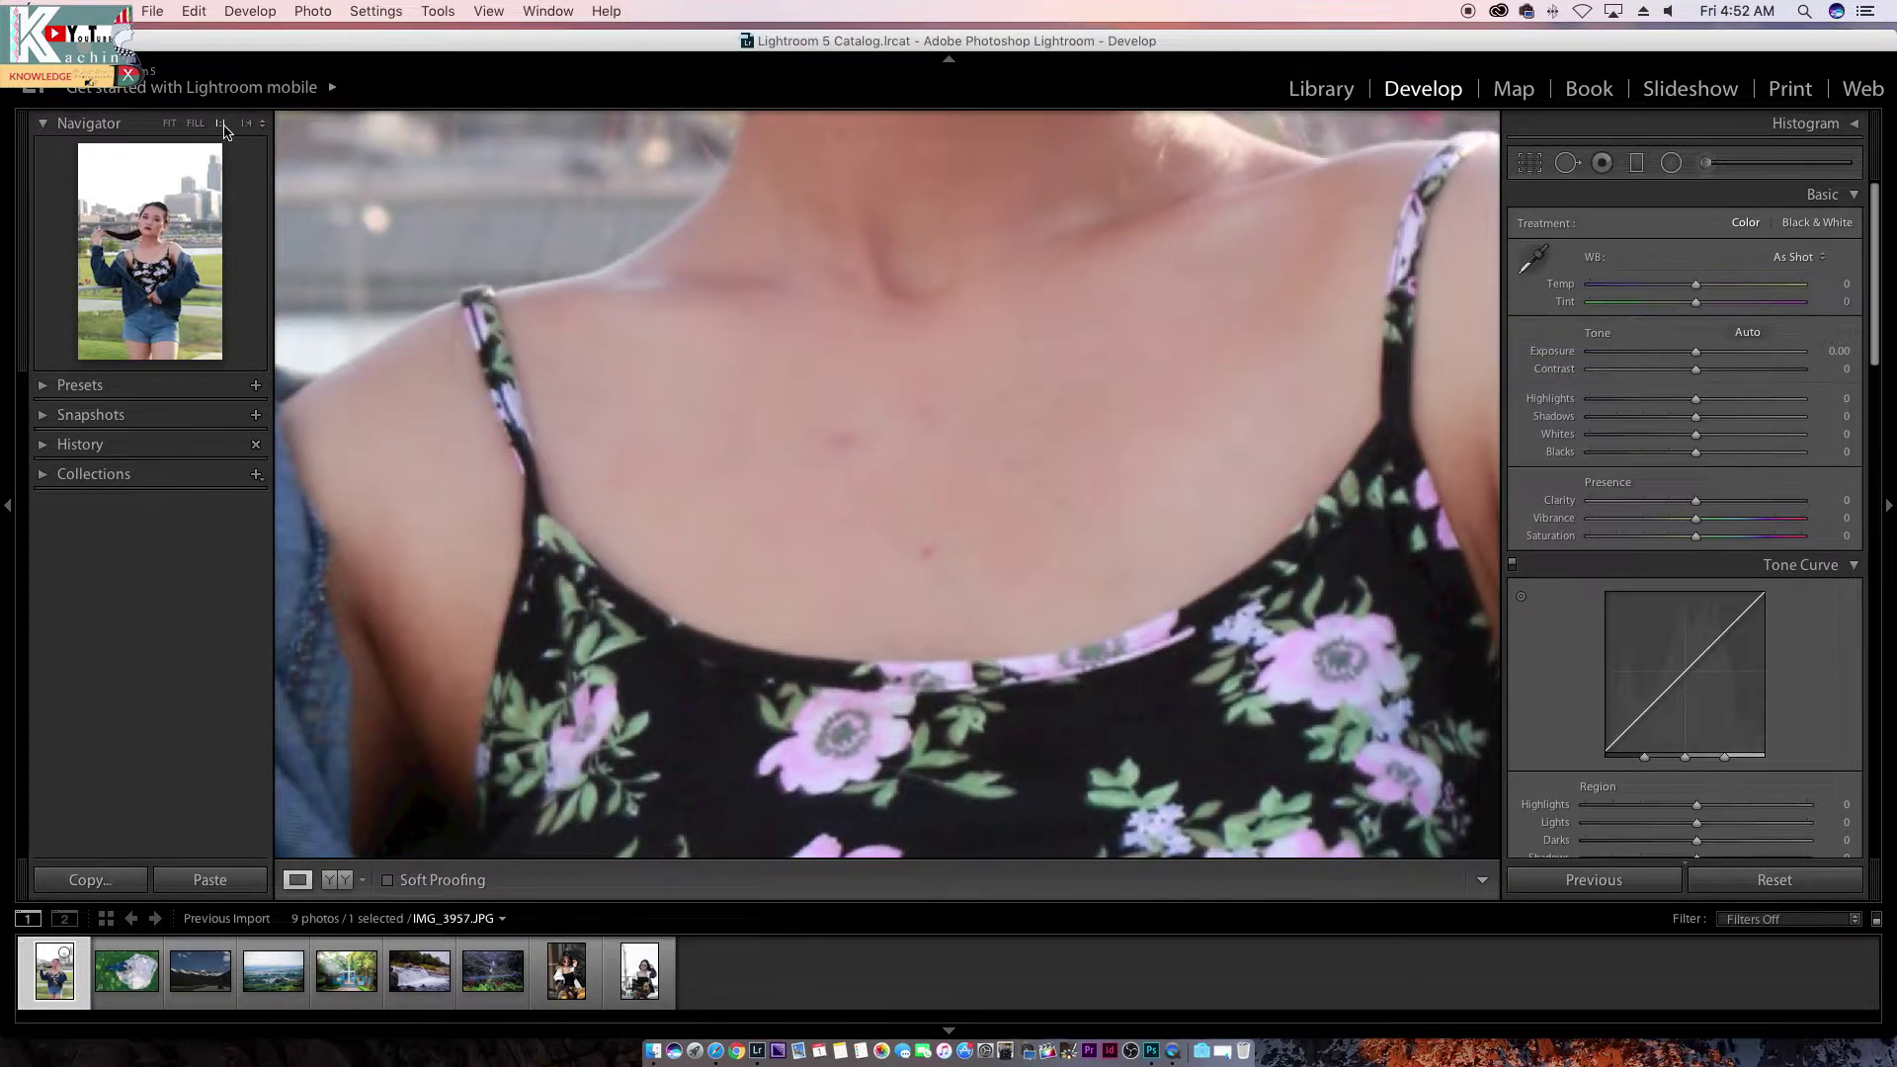
pyautogui.click(246, 125)
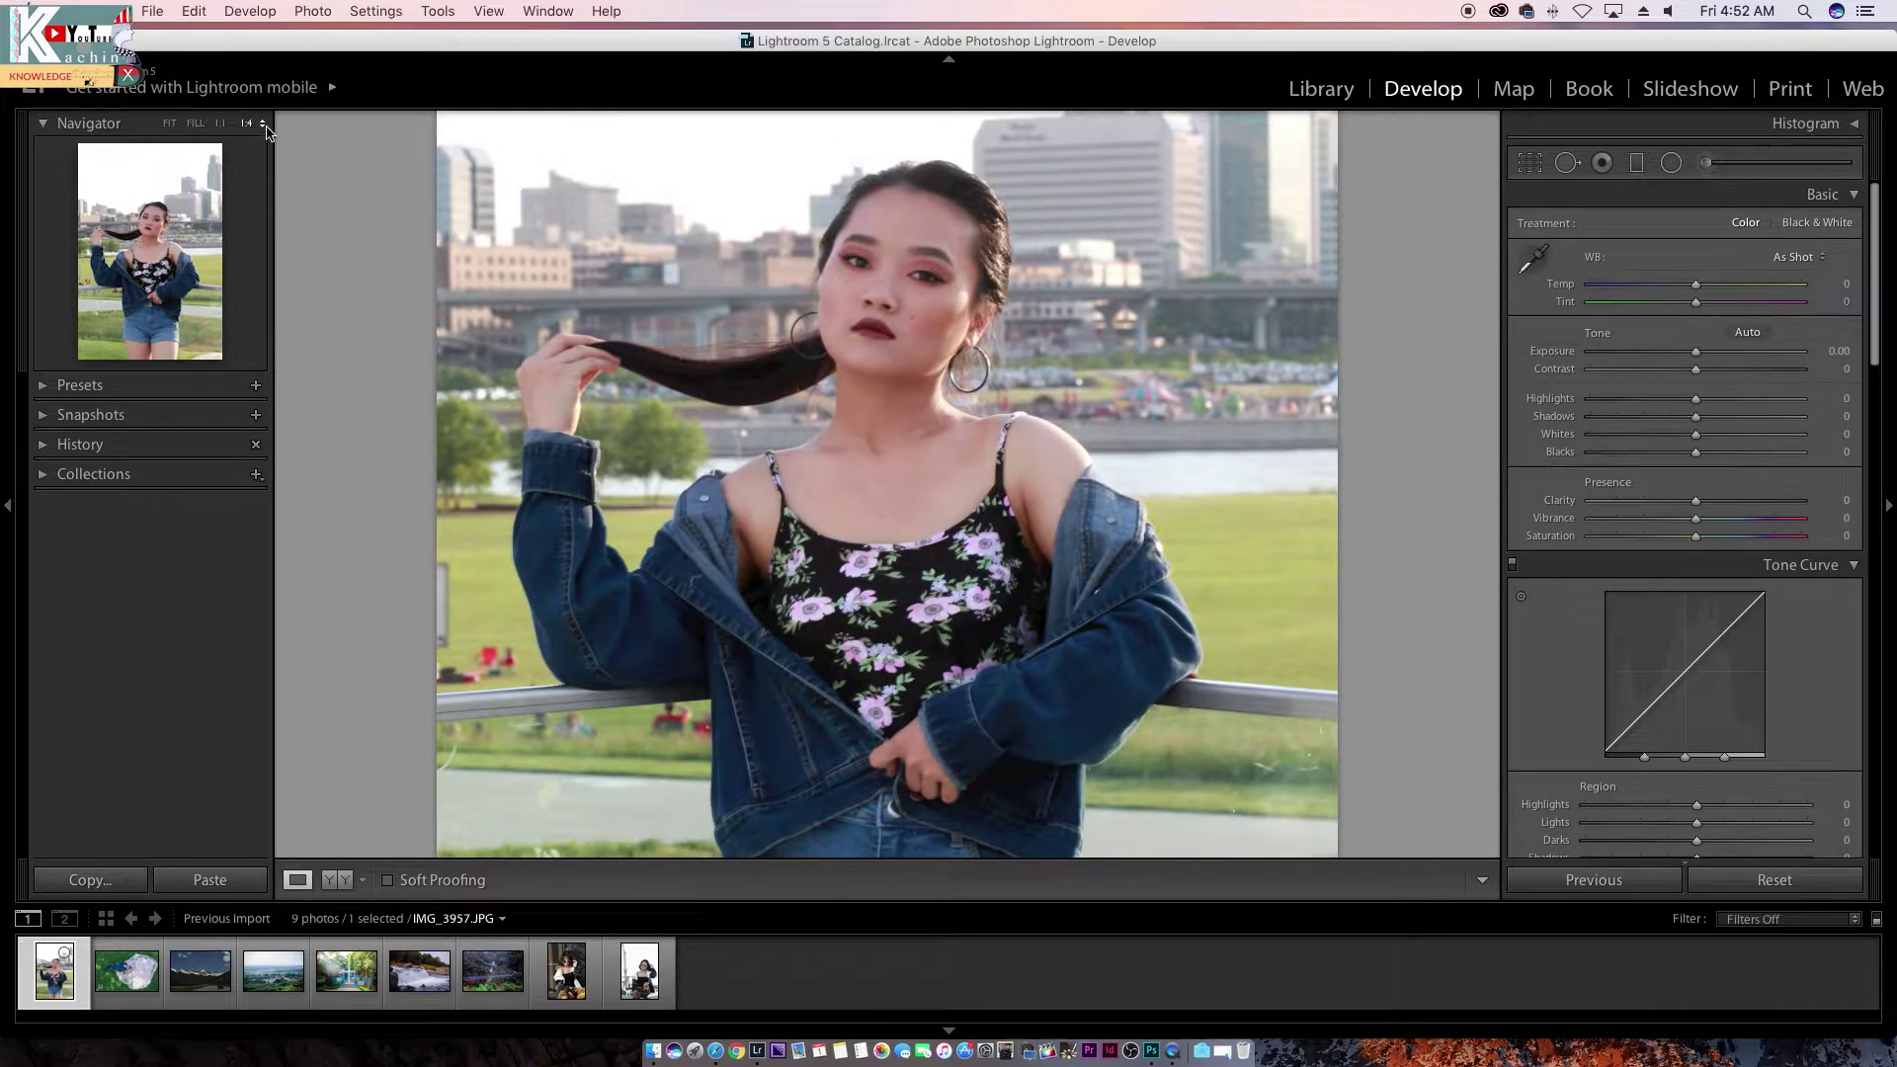
pyautogui.click(262, 126)
pyautogui.click(278, 140)
pyautogui.click(174, 125)
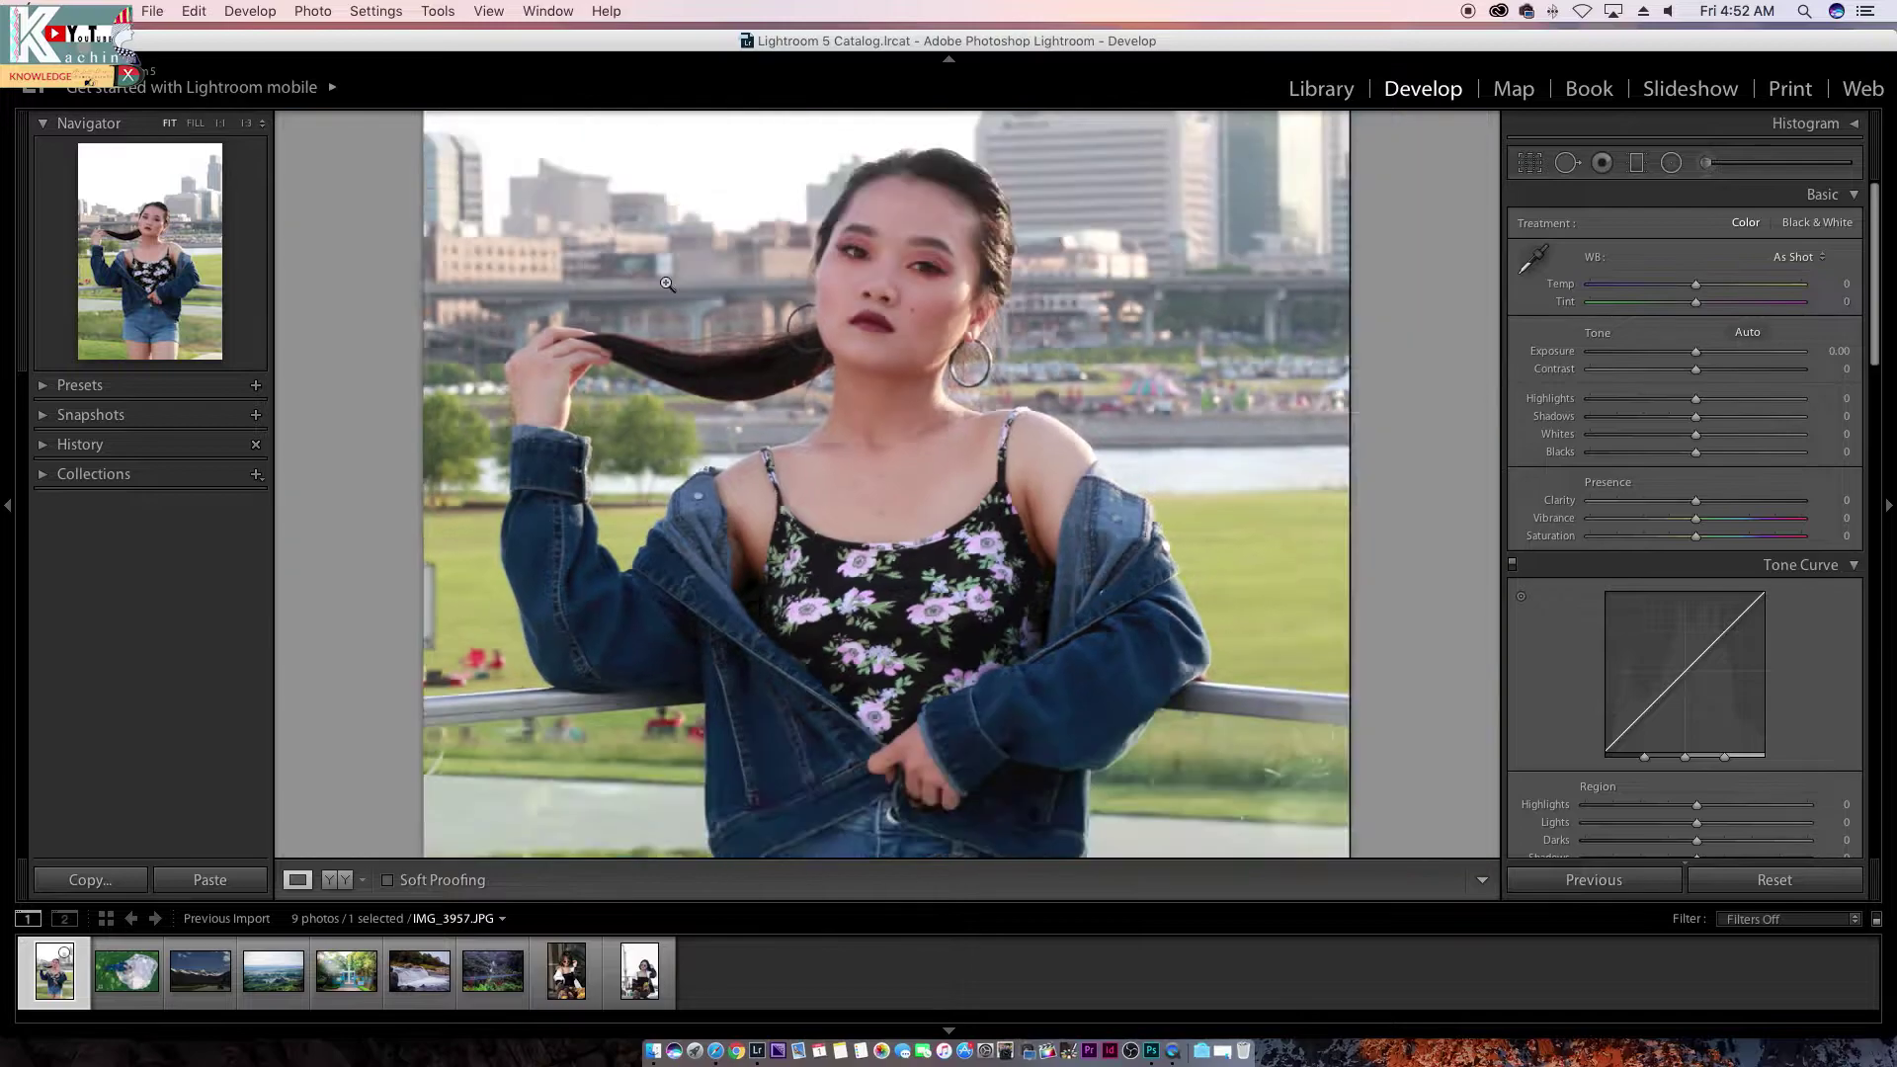
pyautogui.click(194, 123)
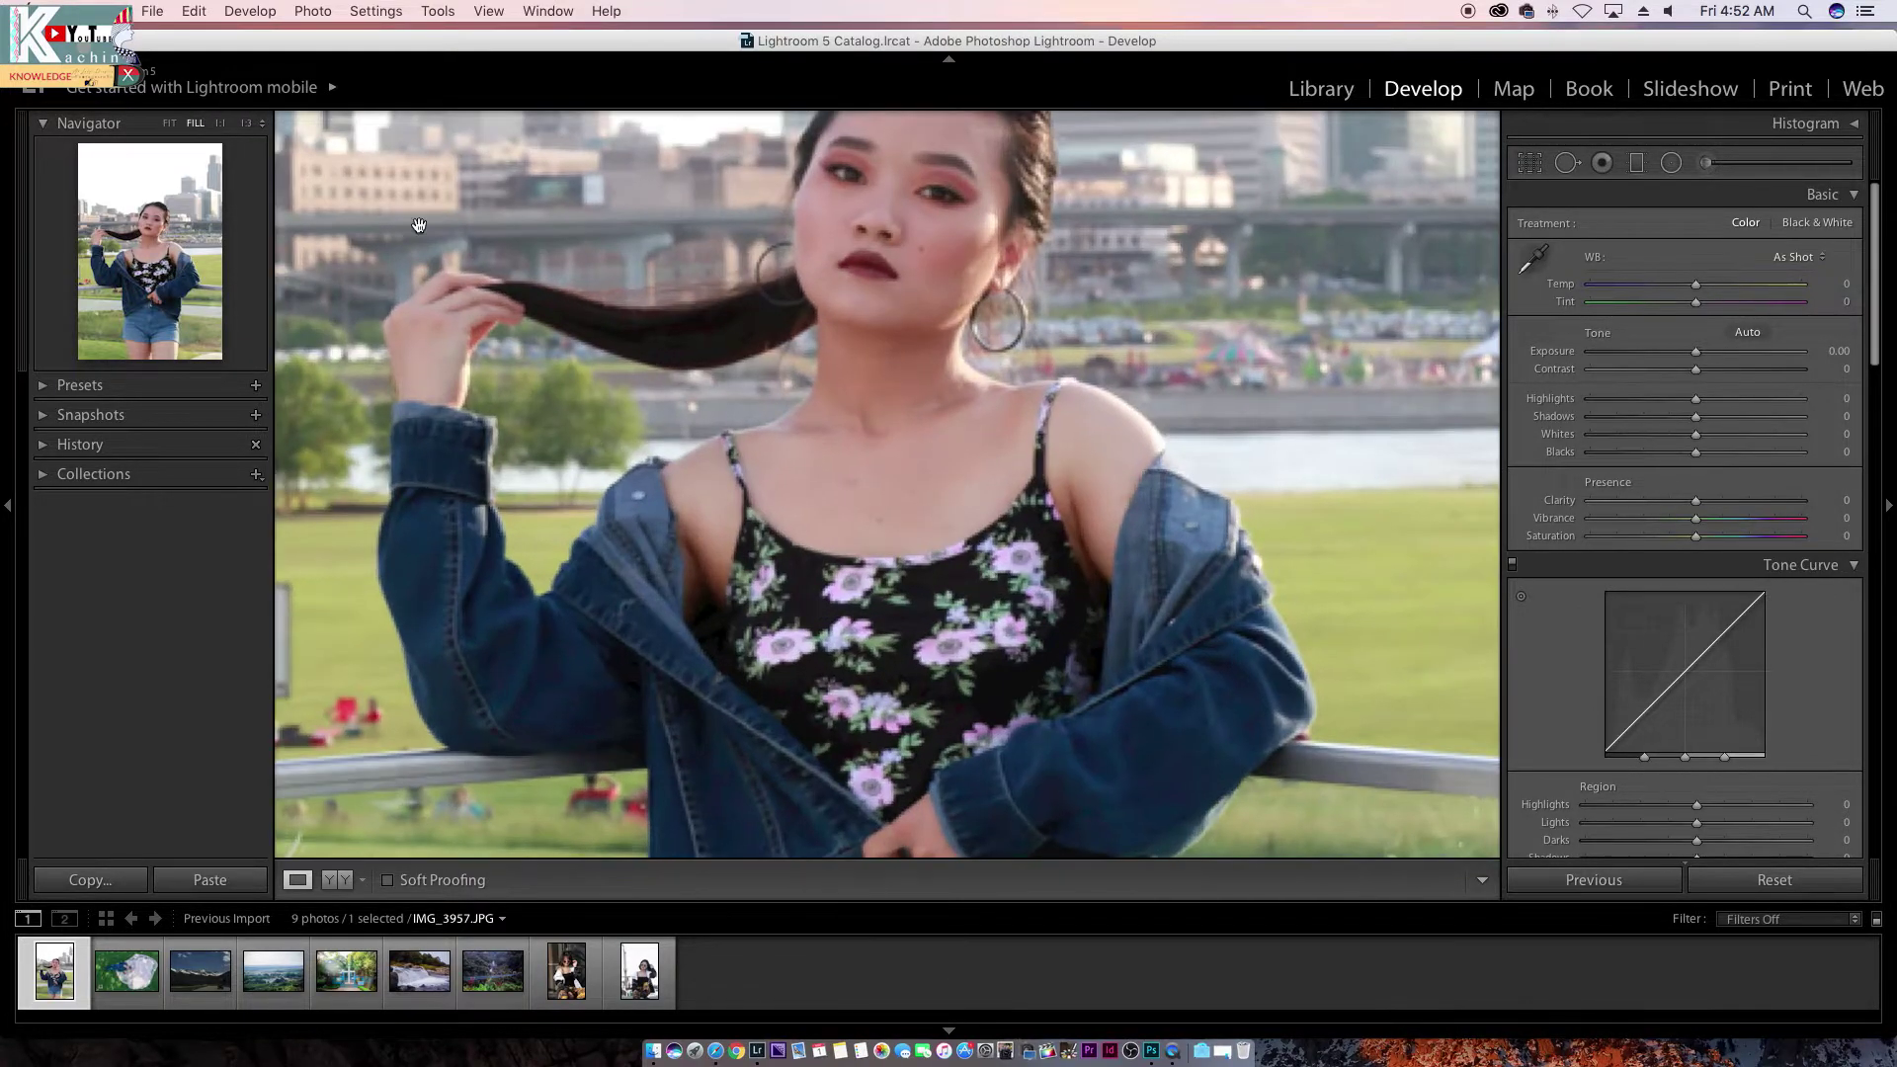
pyautogui.click(169, 124)
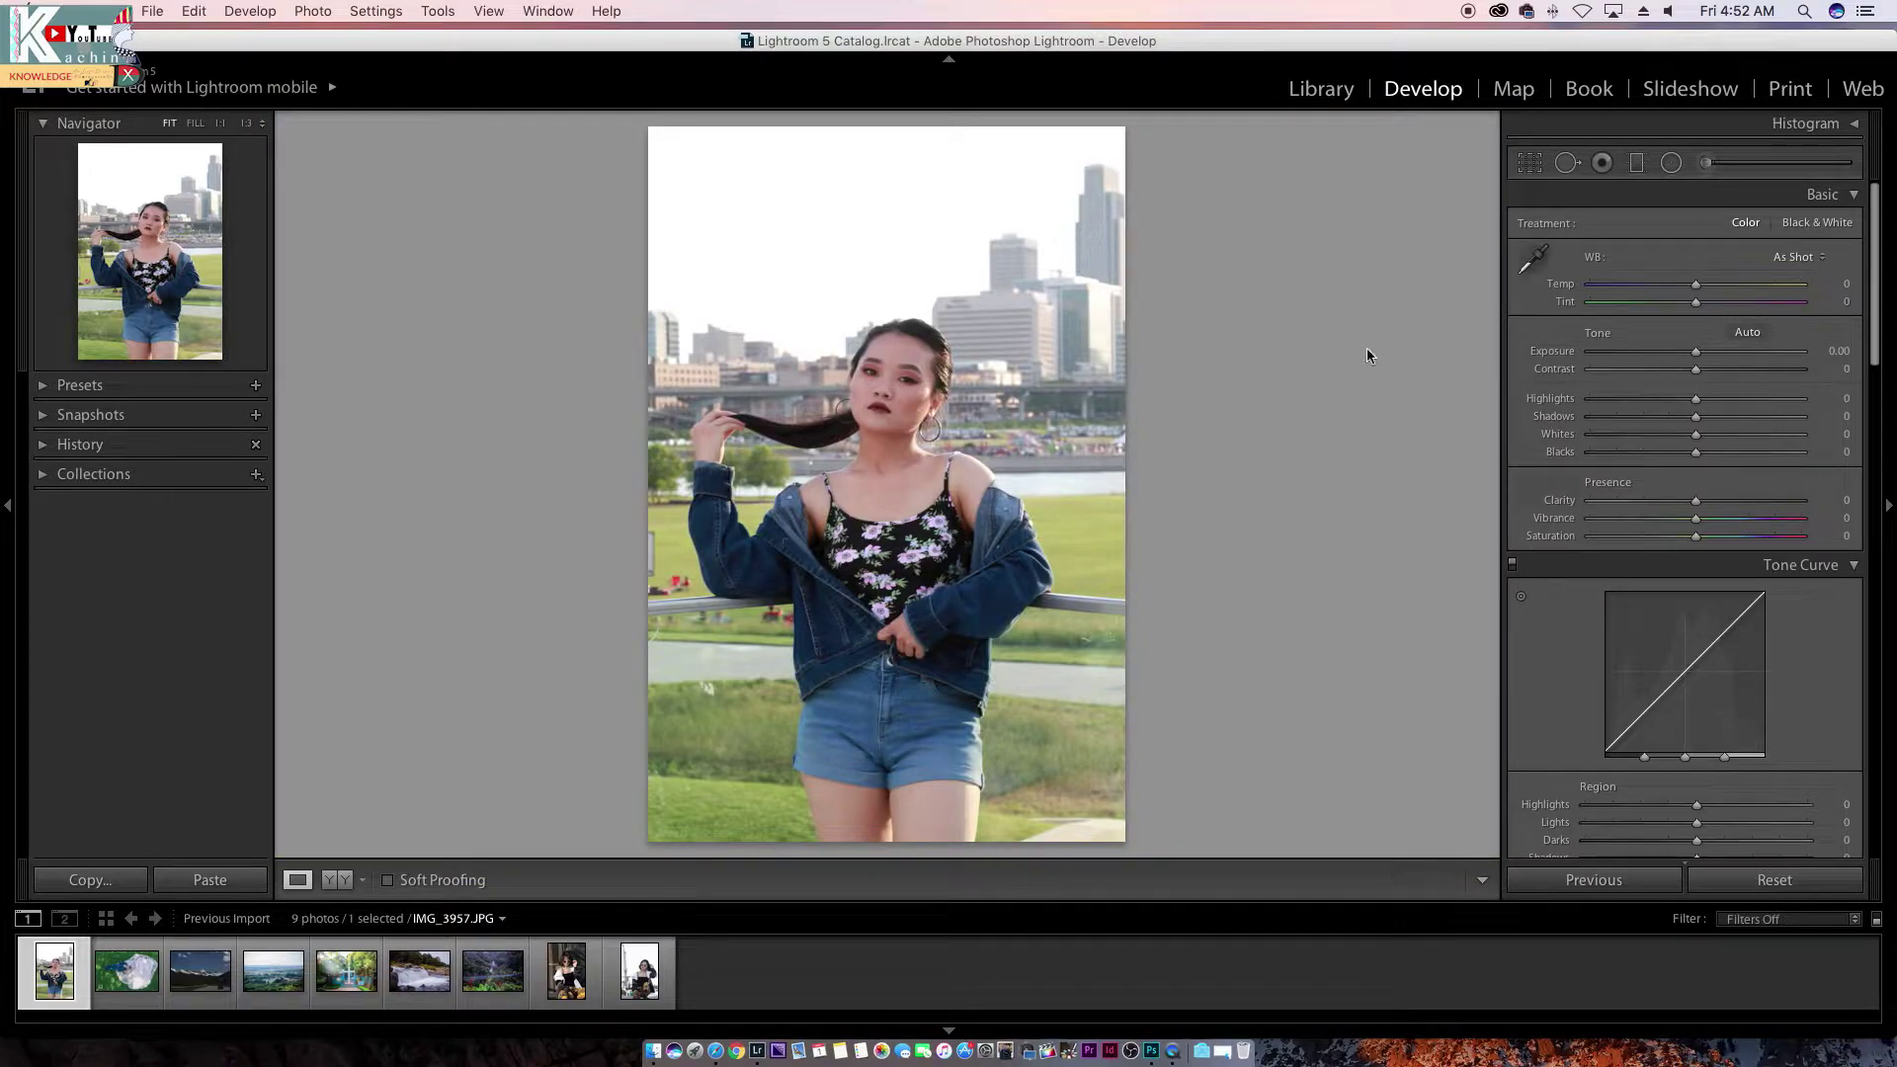
# Step: Expand Presets, toggle User Presets and wed folders to reveal 'my wedding reception', then expand Snapshots
pyautogui.click(43, 387)
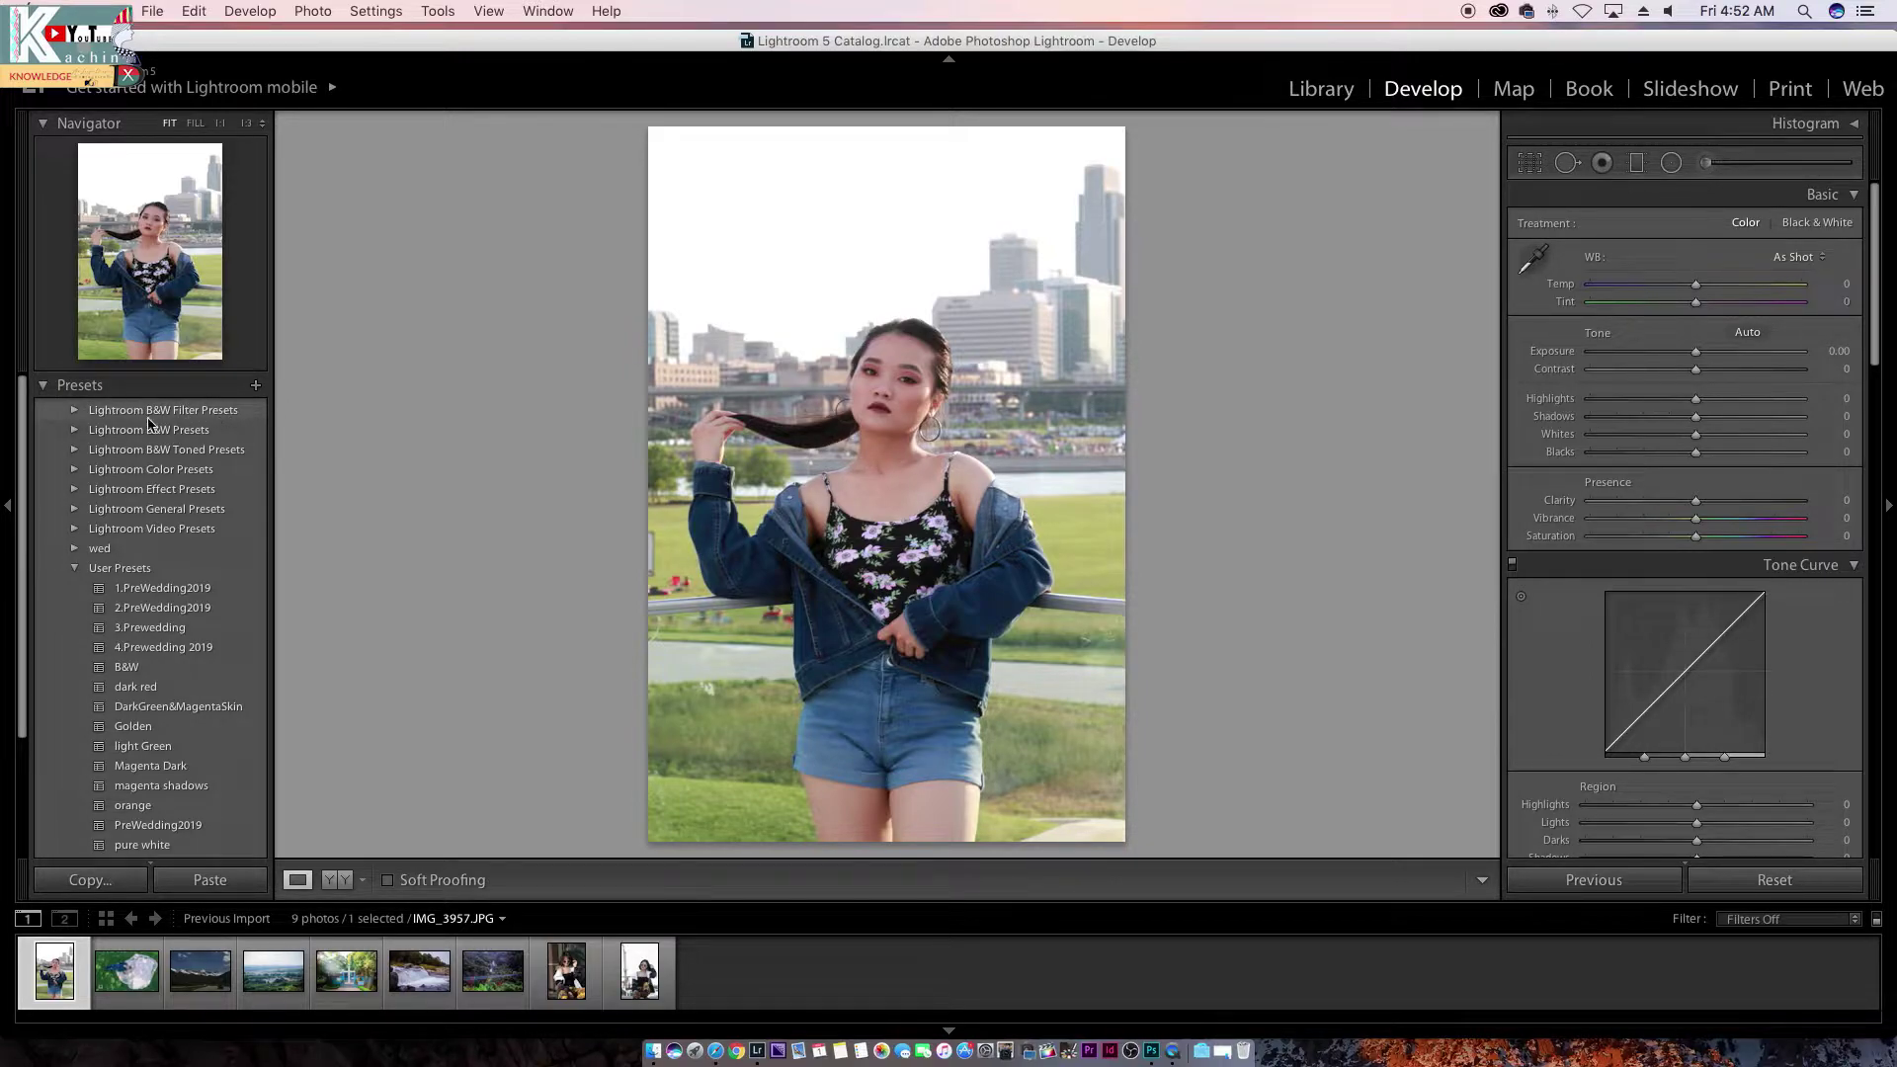
pyautogui.click(76, 571)
pyautogui.click(76, 551)
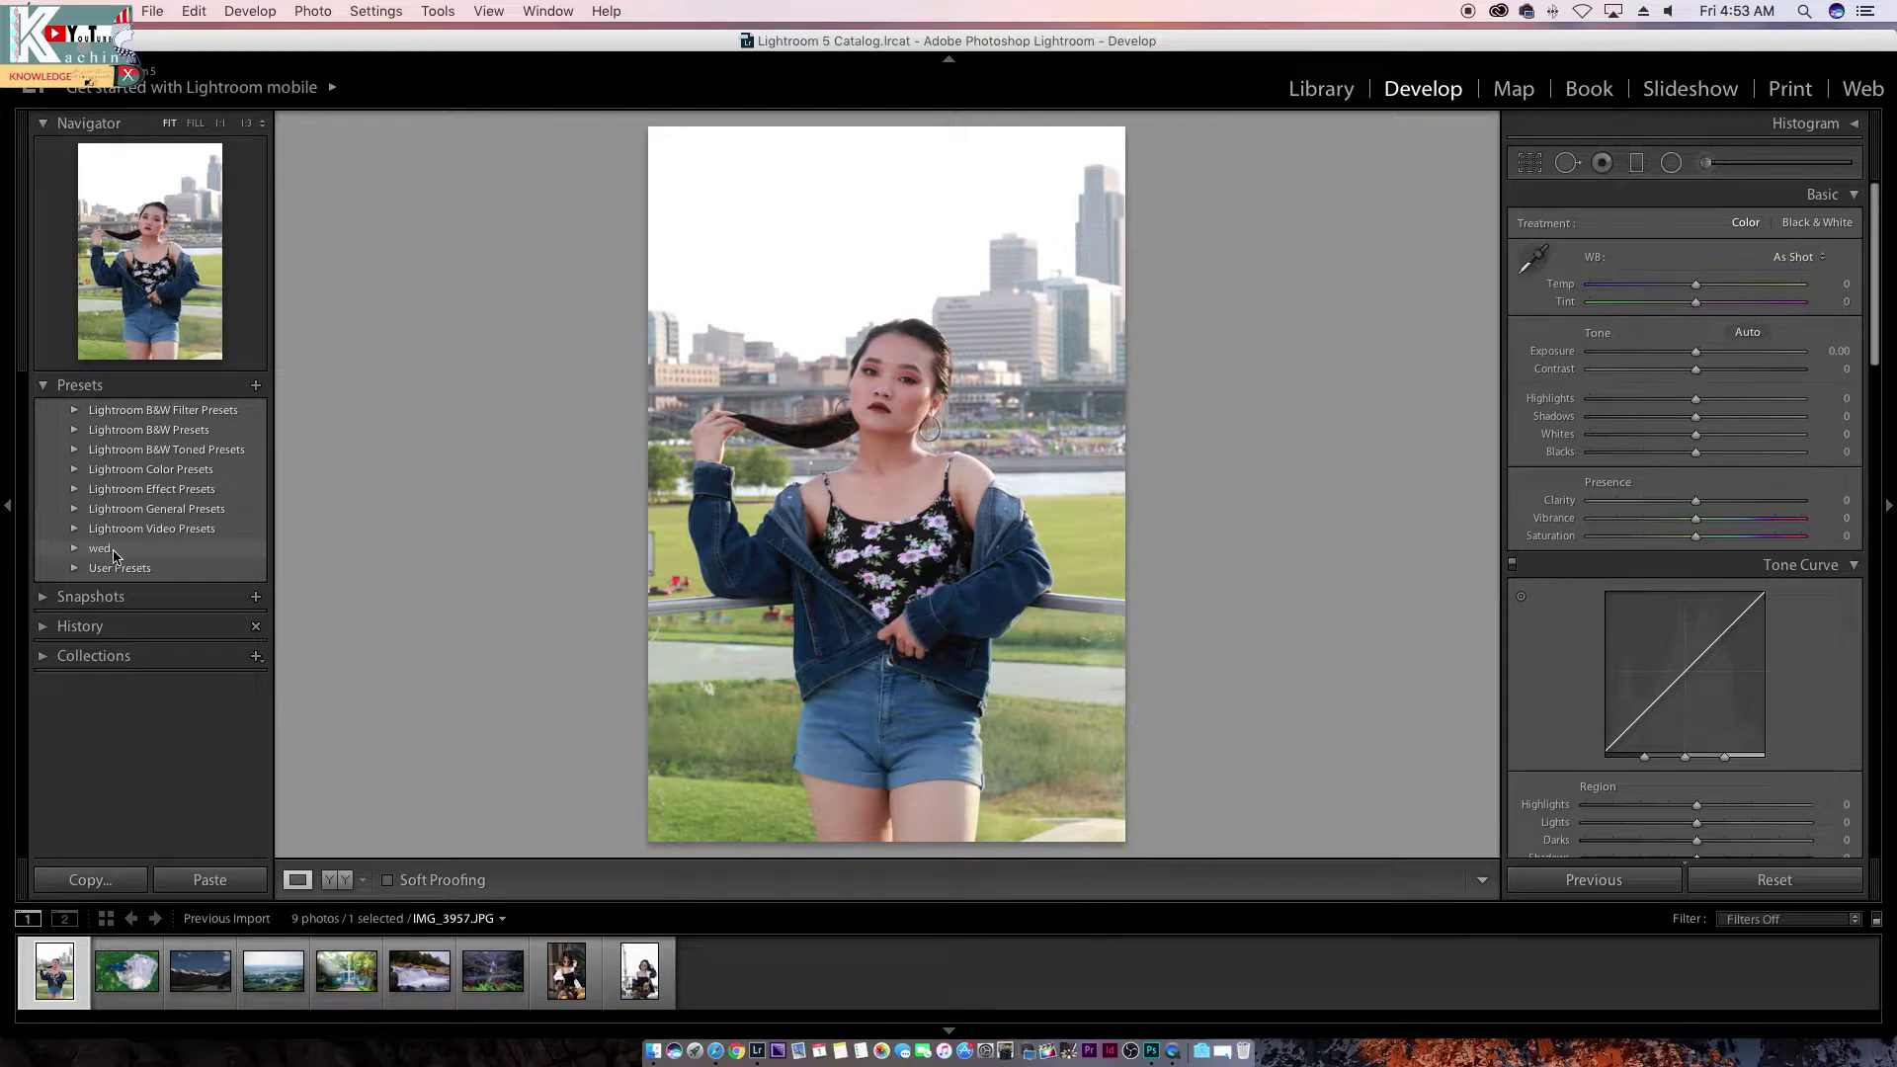
pyautogui.click(76, 549)
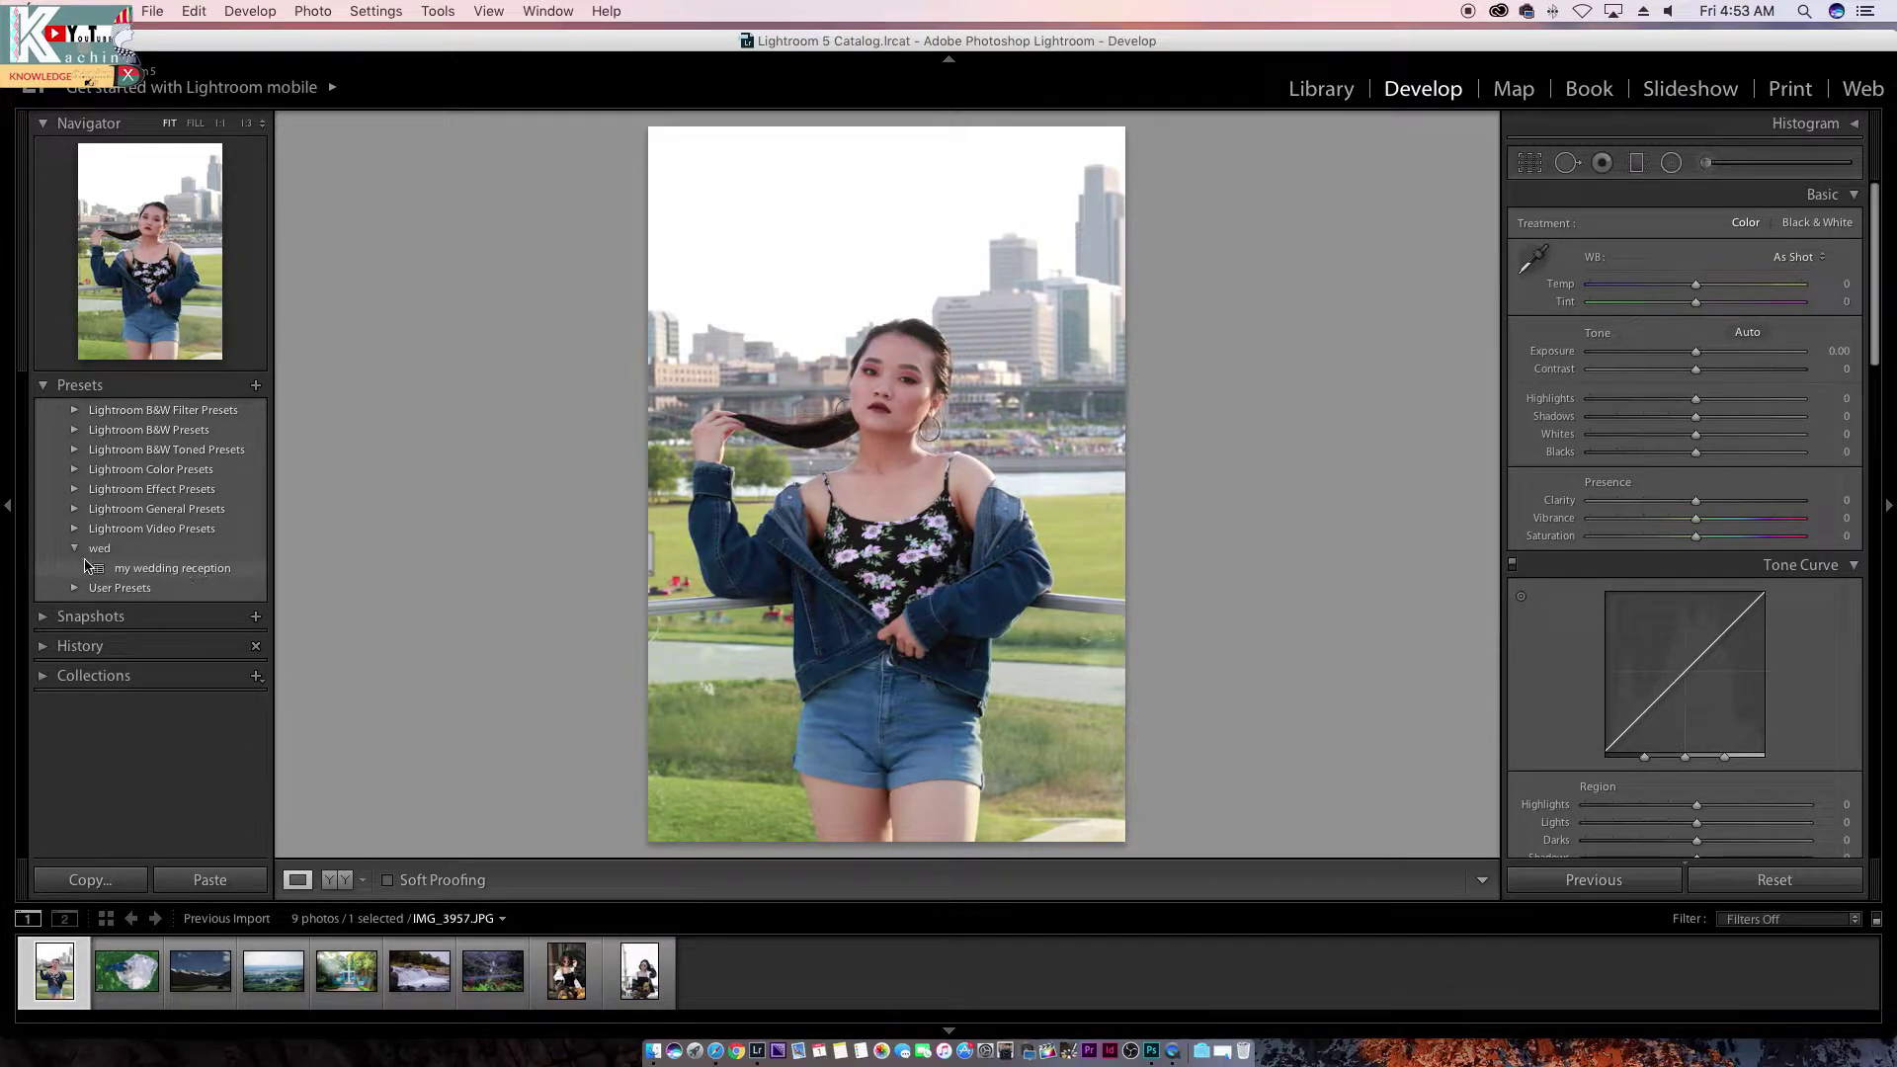
pyautogui.click(84, 590)
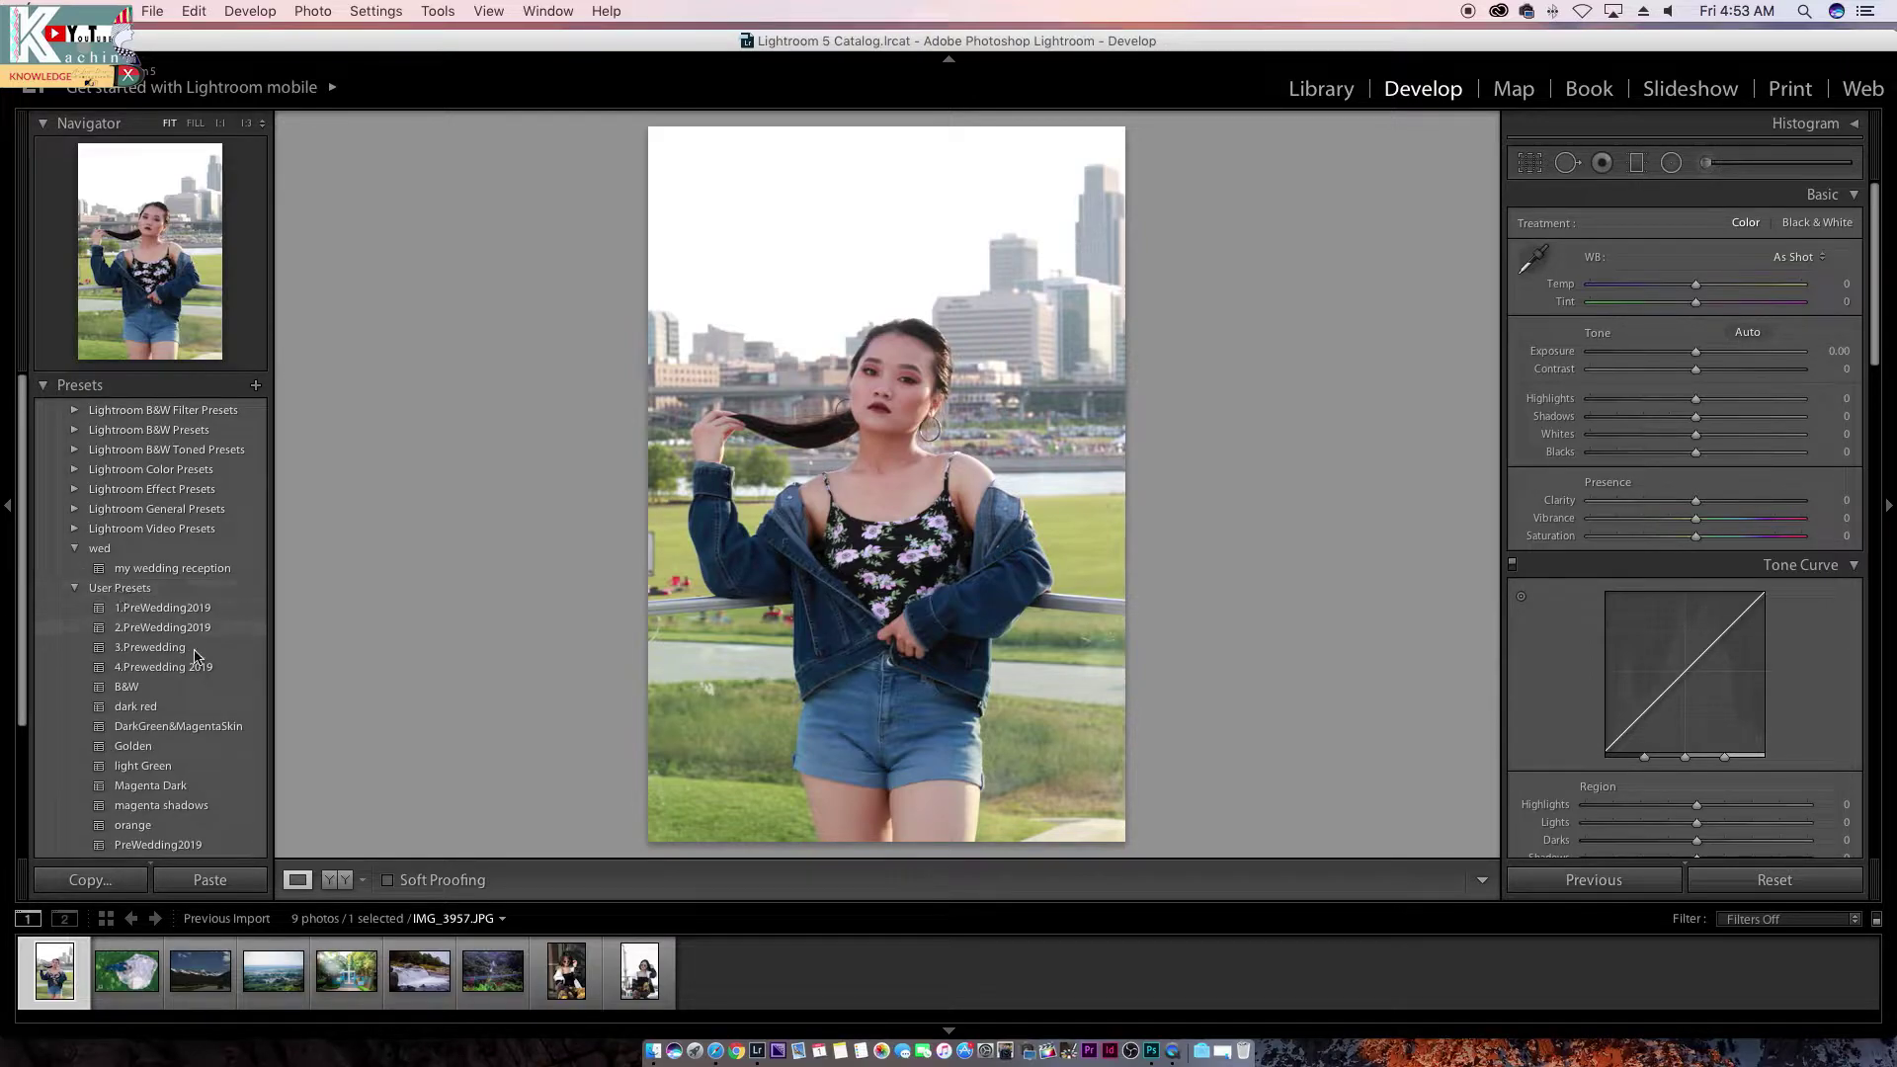
pyautogui.scroll(-5, 187, 657)
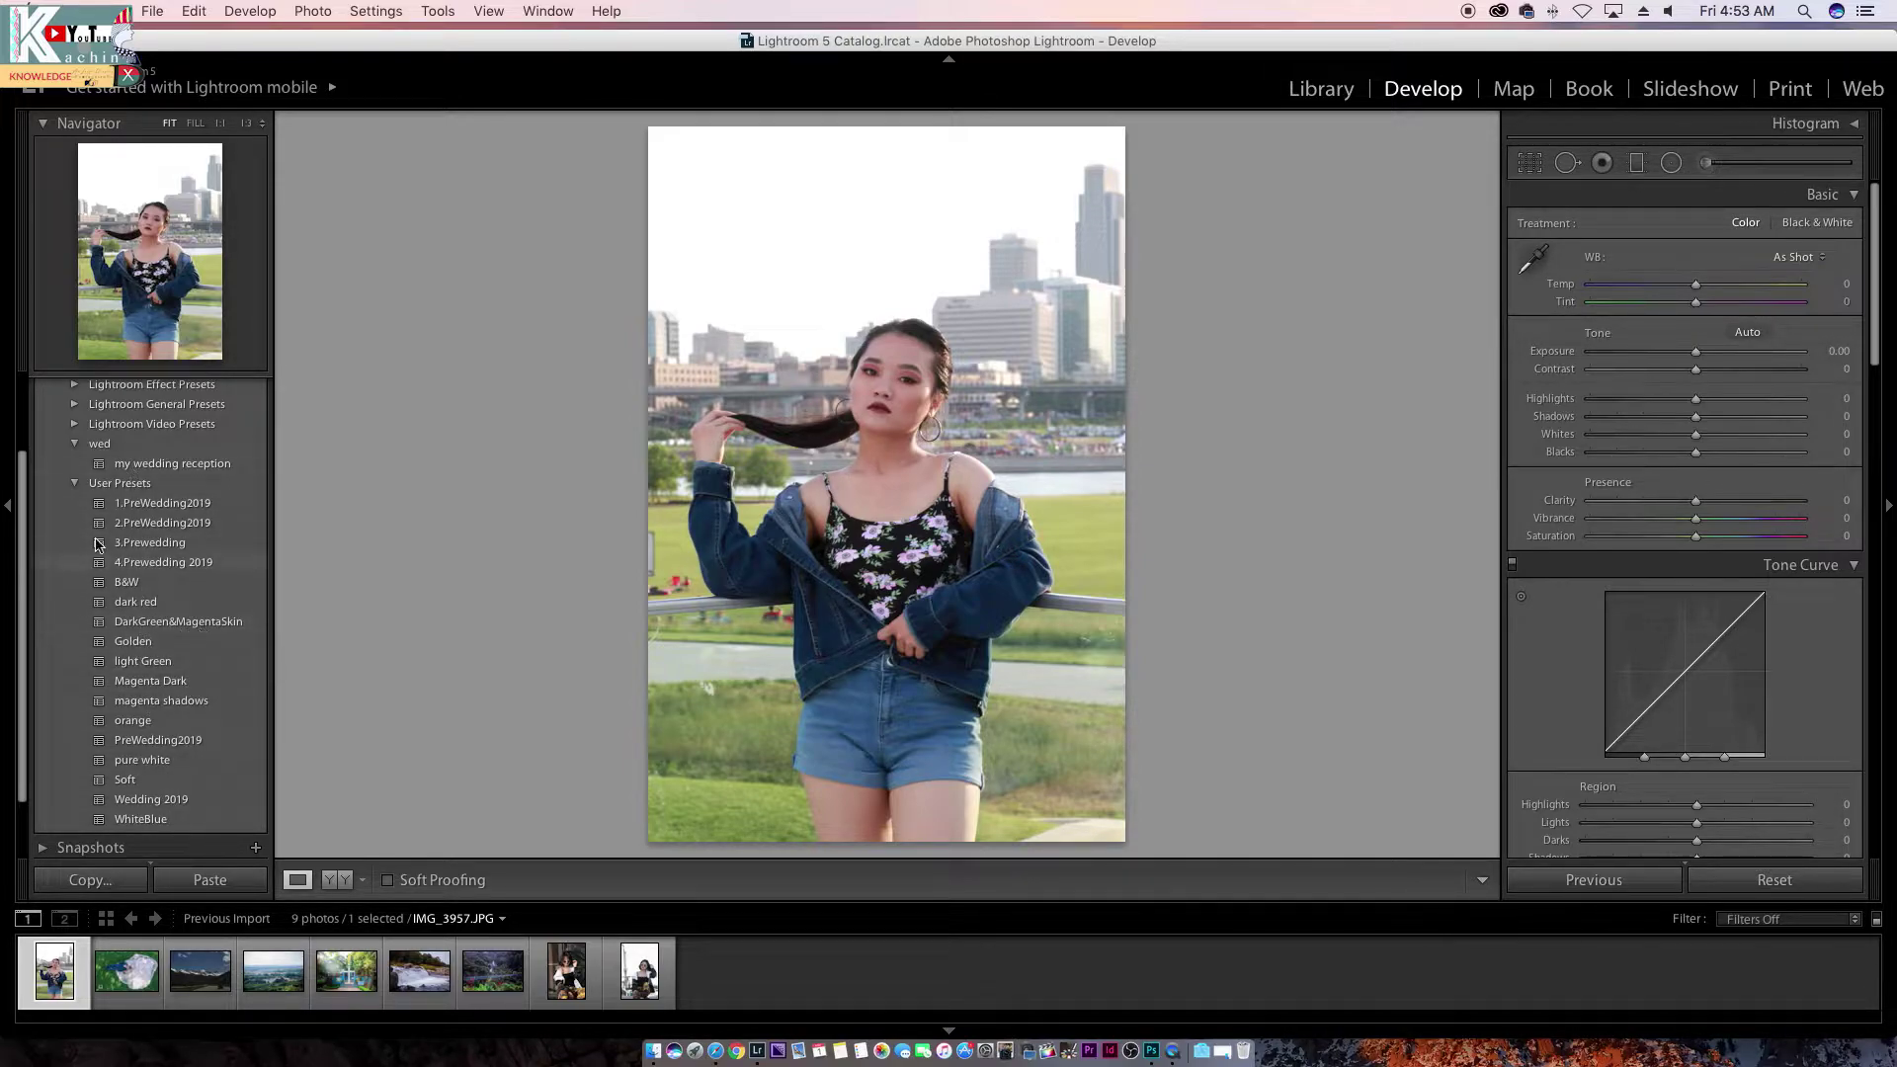
pyautogui.click(74, 484)
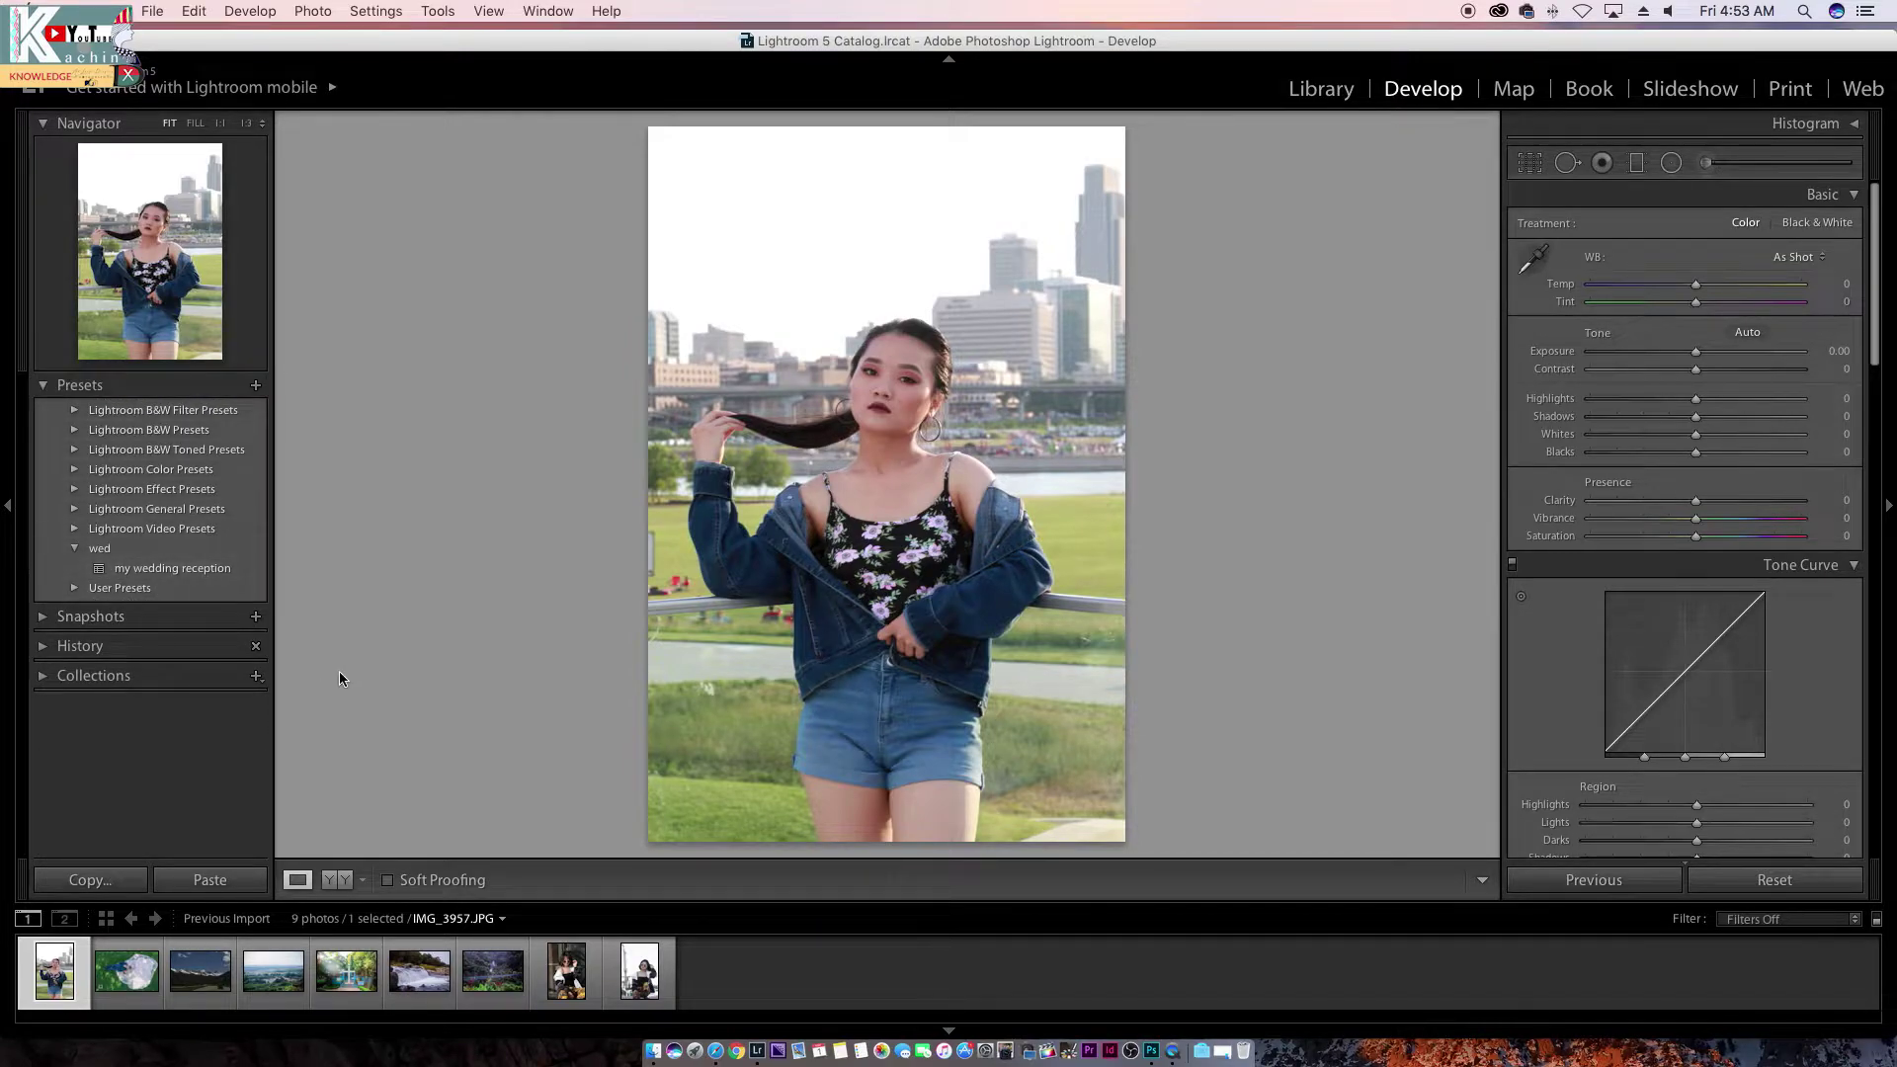
pyautogui.click(43, 618)
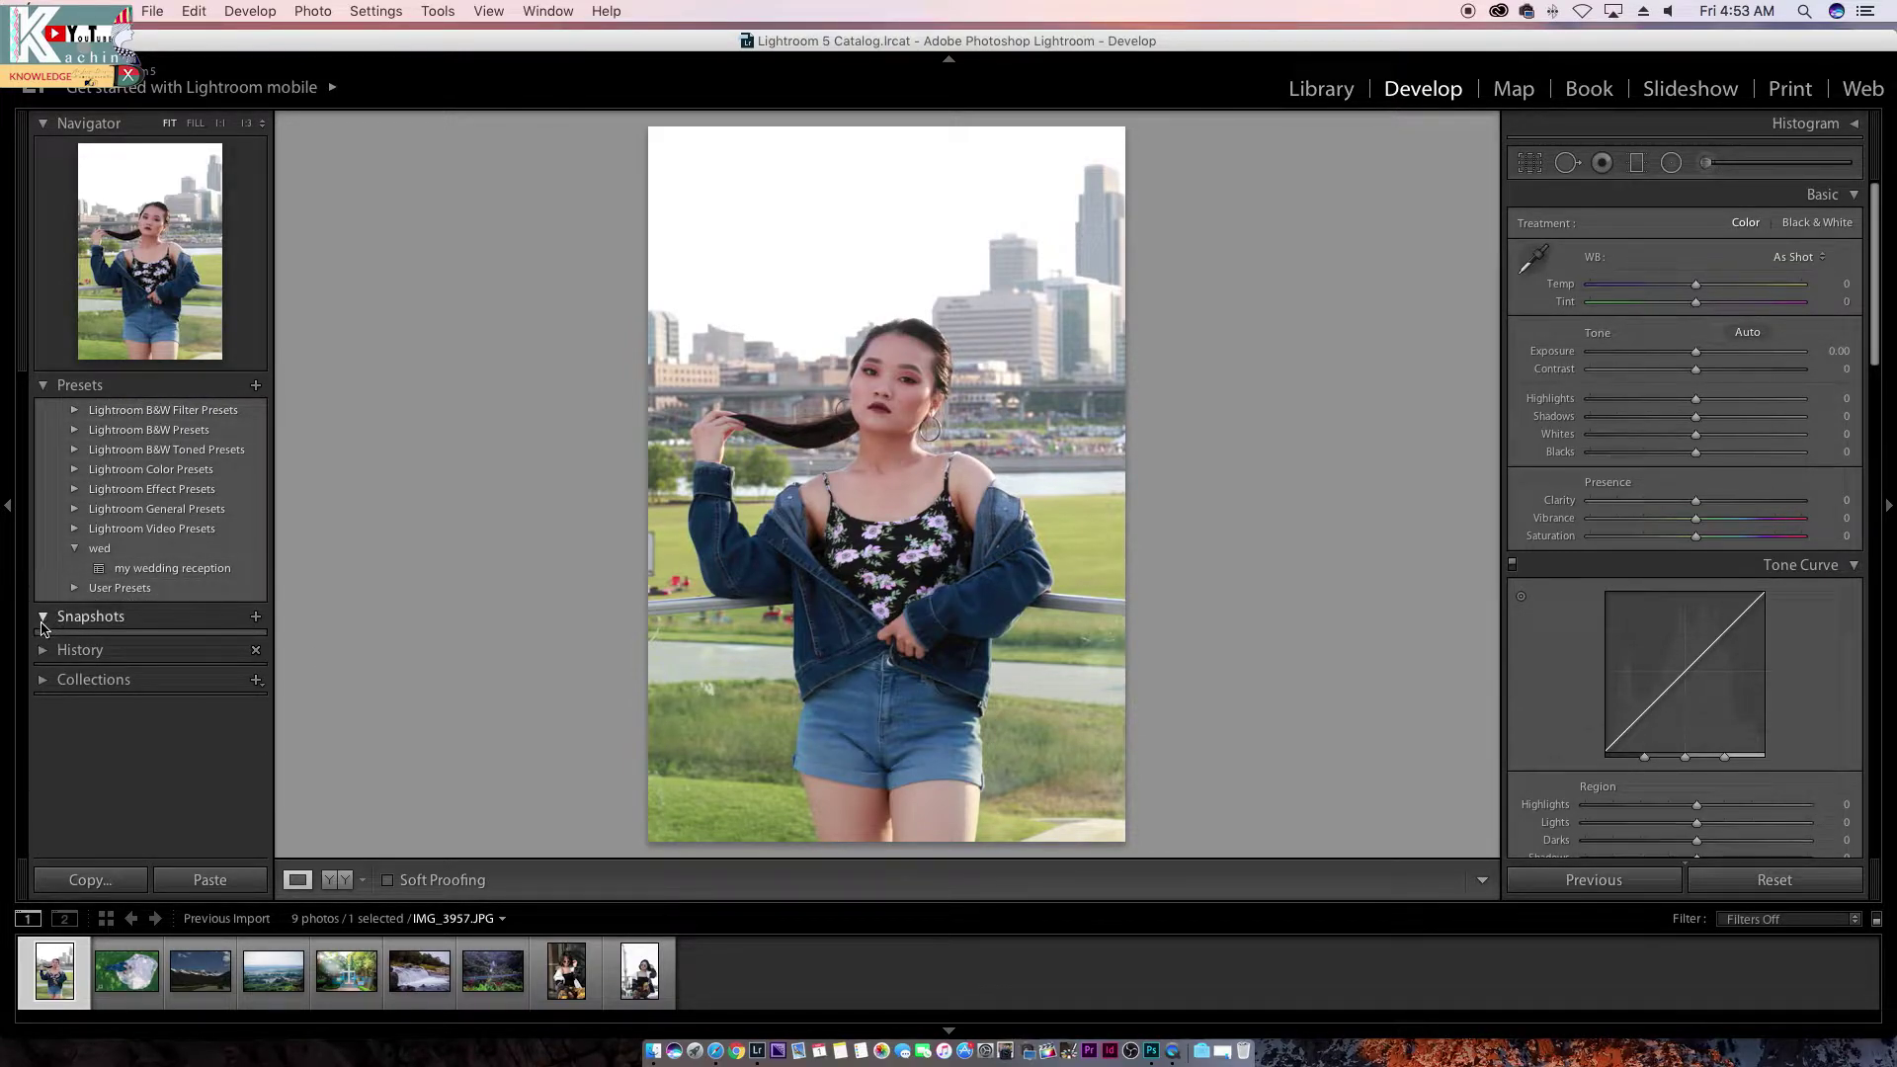
# Step: Adjust exposure and shadows, save snapshot '5/1/20 4:53:48 AM', then set Highlights to +1
pyautogui.click(43, 624)
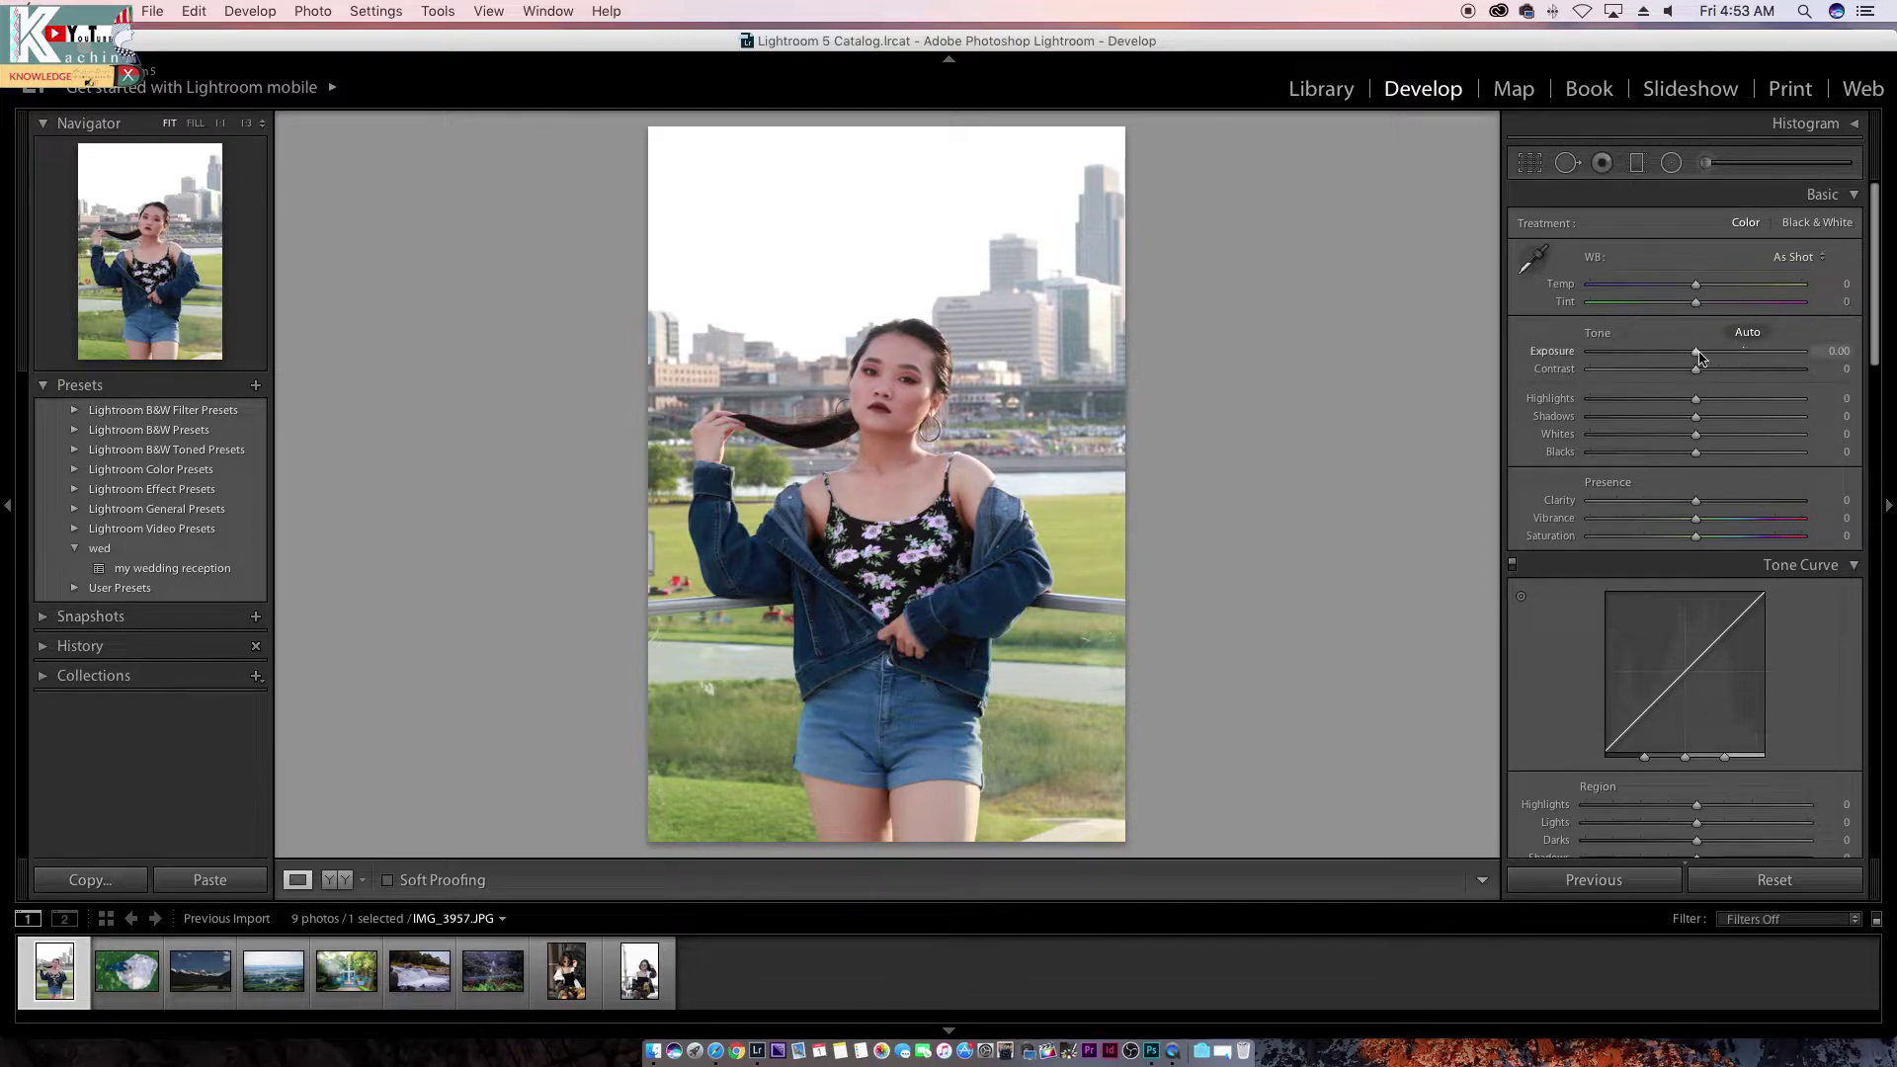
pyautogui.moveTo(1696, 352)
pyautogui.mouseDown()
pyautogui.moveTo(1716, 351)
pyautogui.moveTo(1626, 383)
pyautogui.moveTo(1717, 369)
pyautogui.moveTo(1670, 405)
pyautogui.moveTo(1589, 400)
pyautogui.moveTo(1591, 420)
pyautogui.mouseUp()
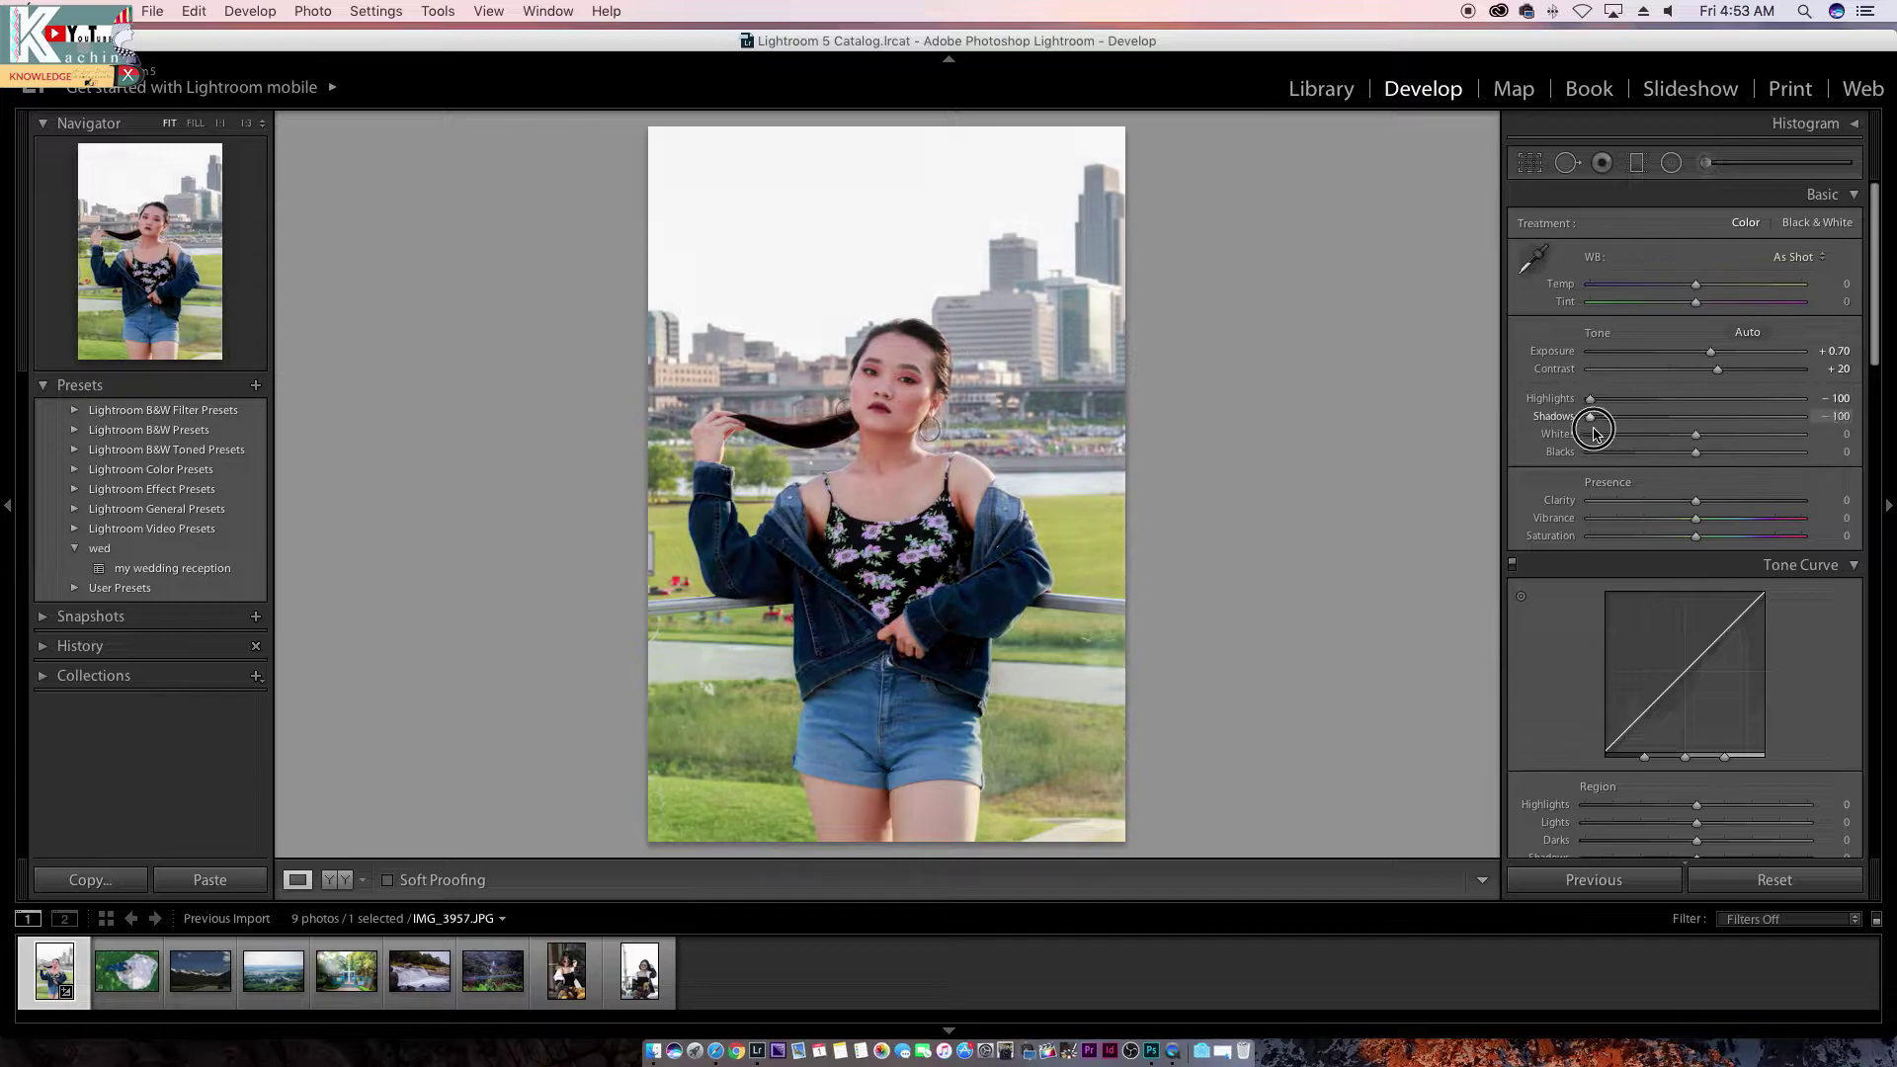
pyautogui.moveTo(1595, 431); pyautogui.dragTo(1637, 434)
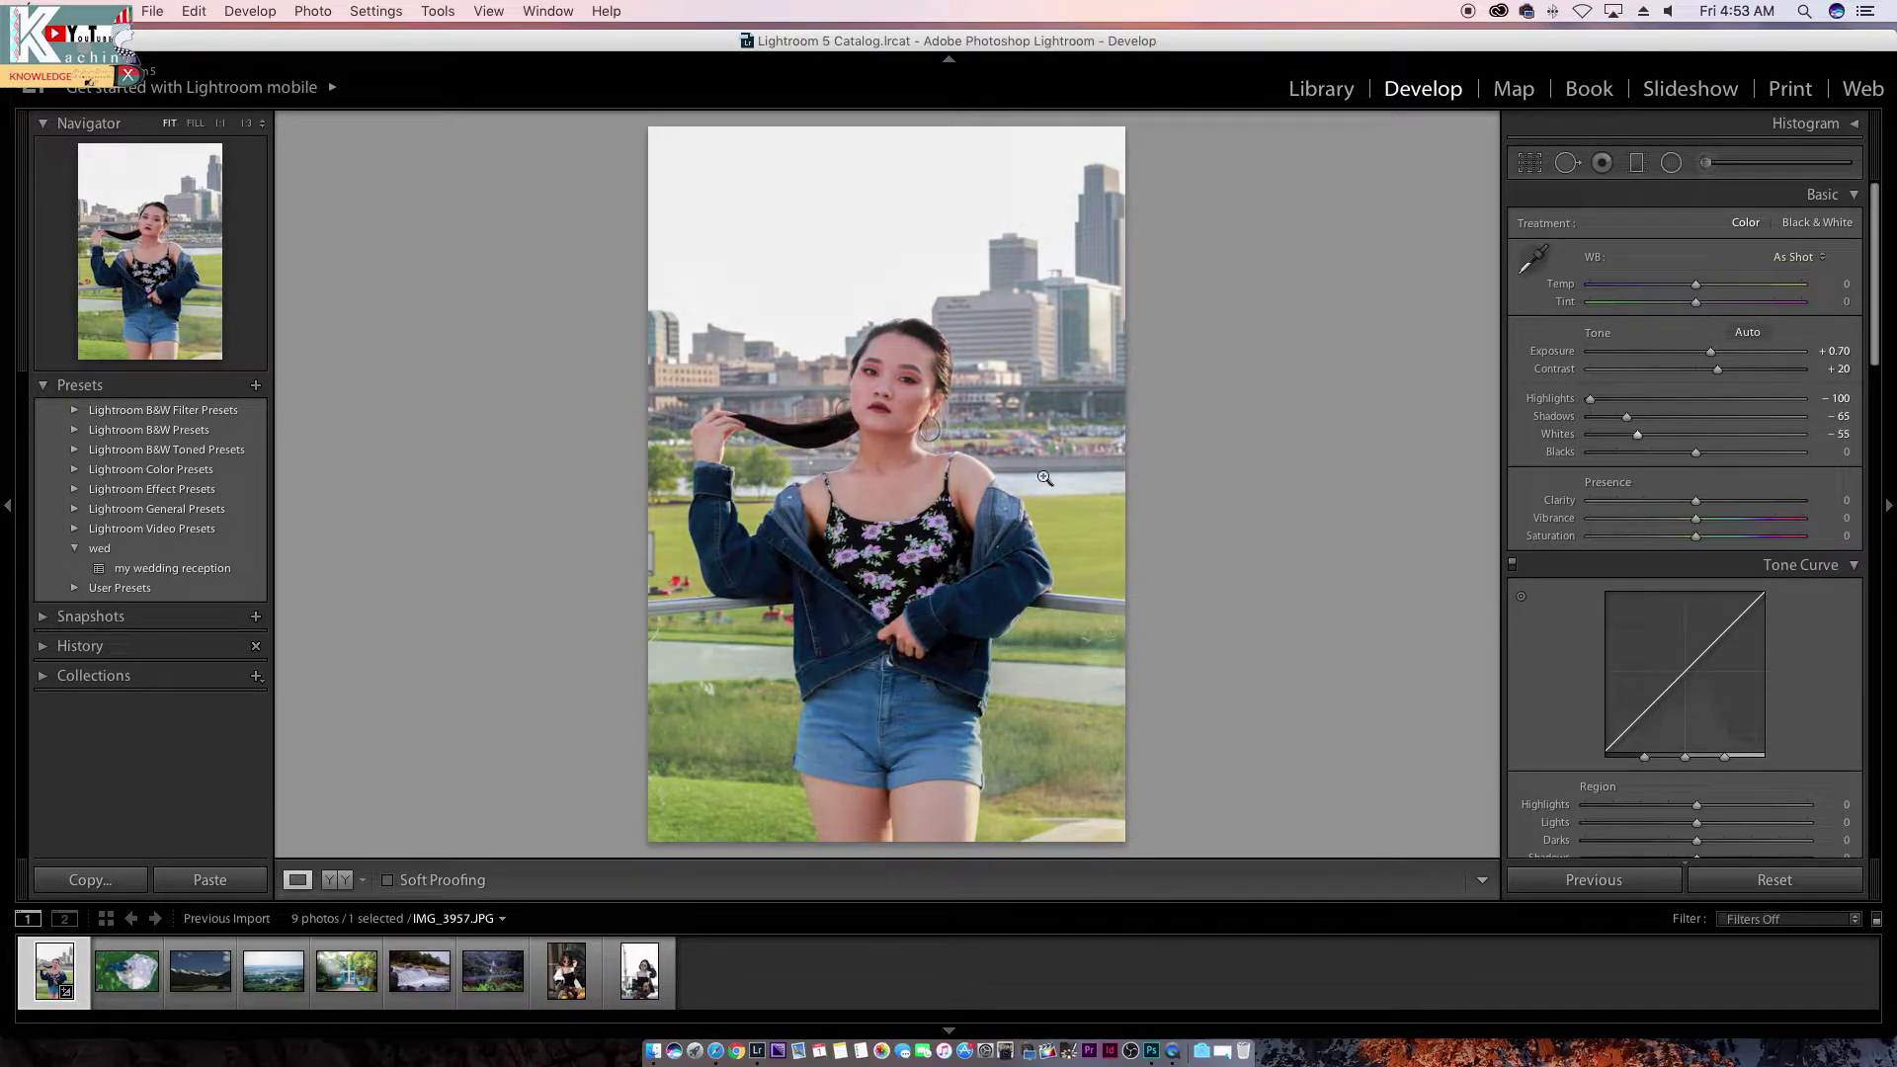
pyautogui.click(256, 617)
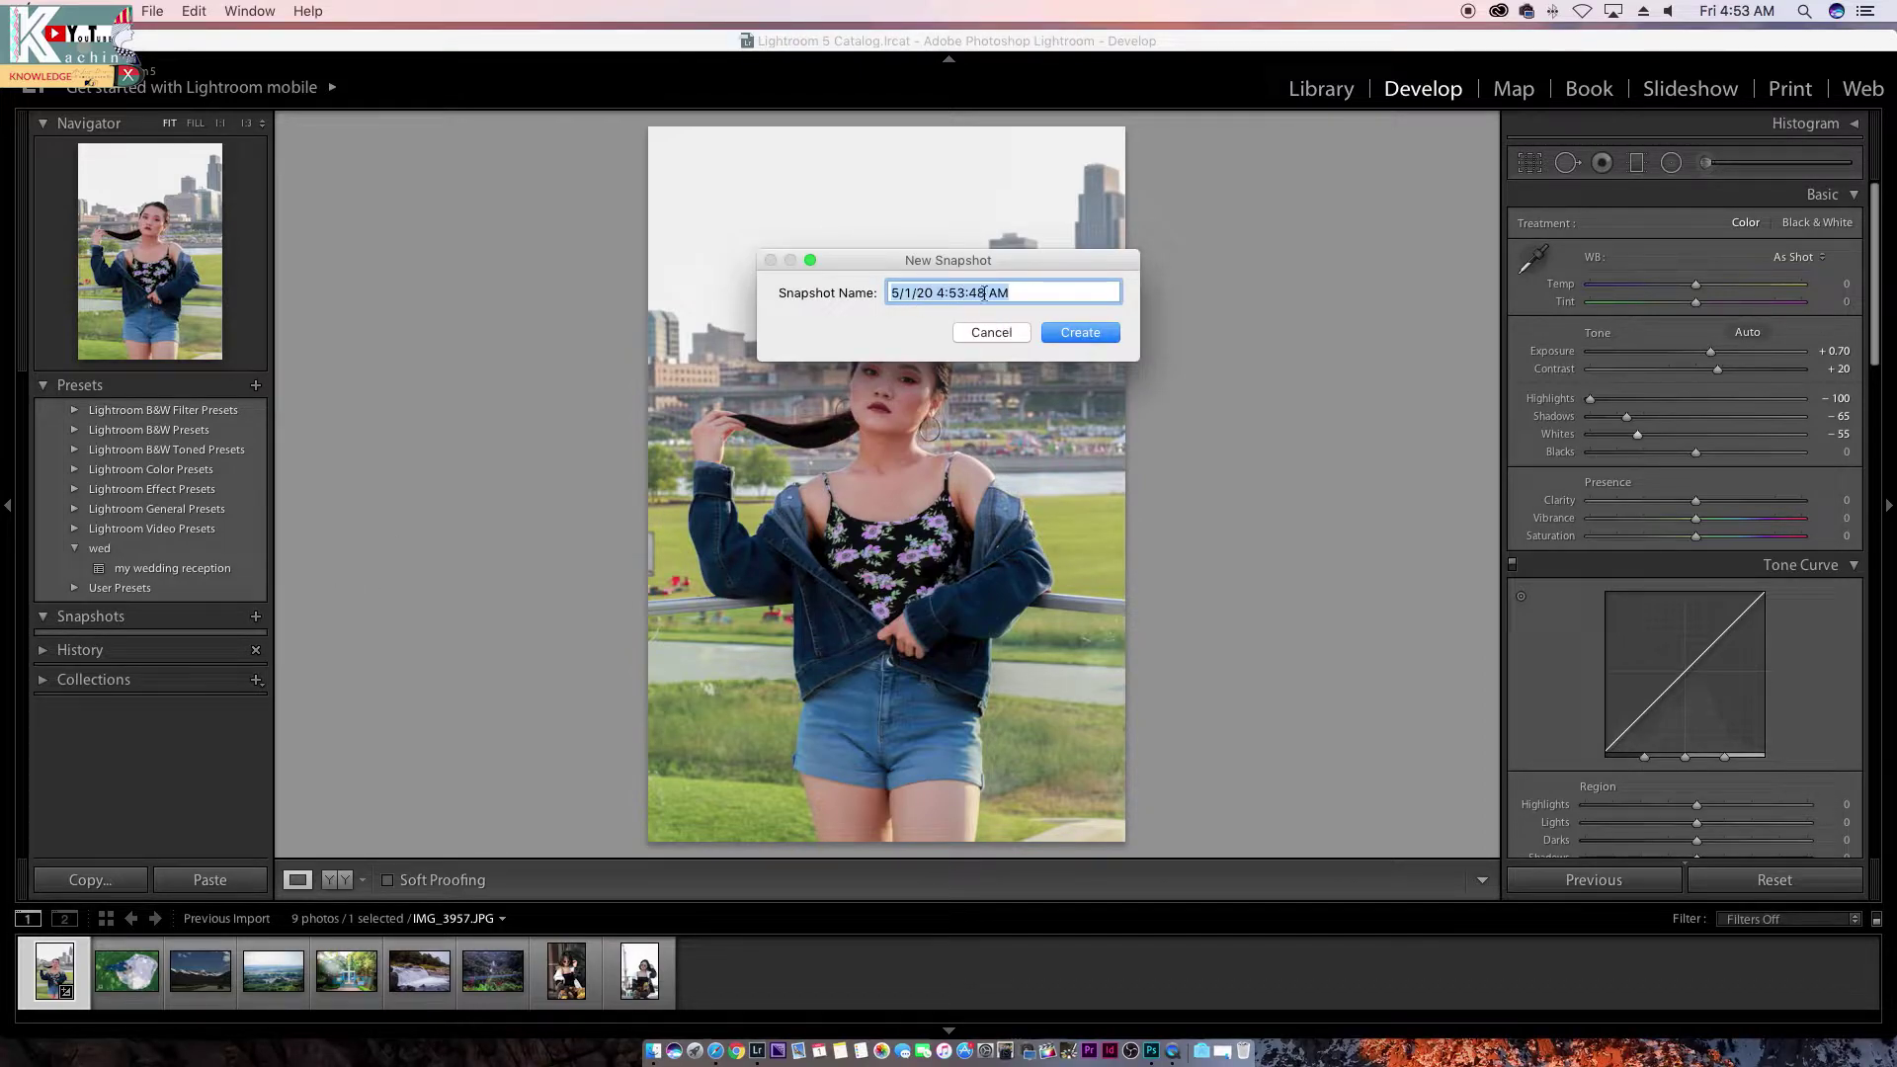
pyautogui.click(1081, 335)
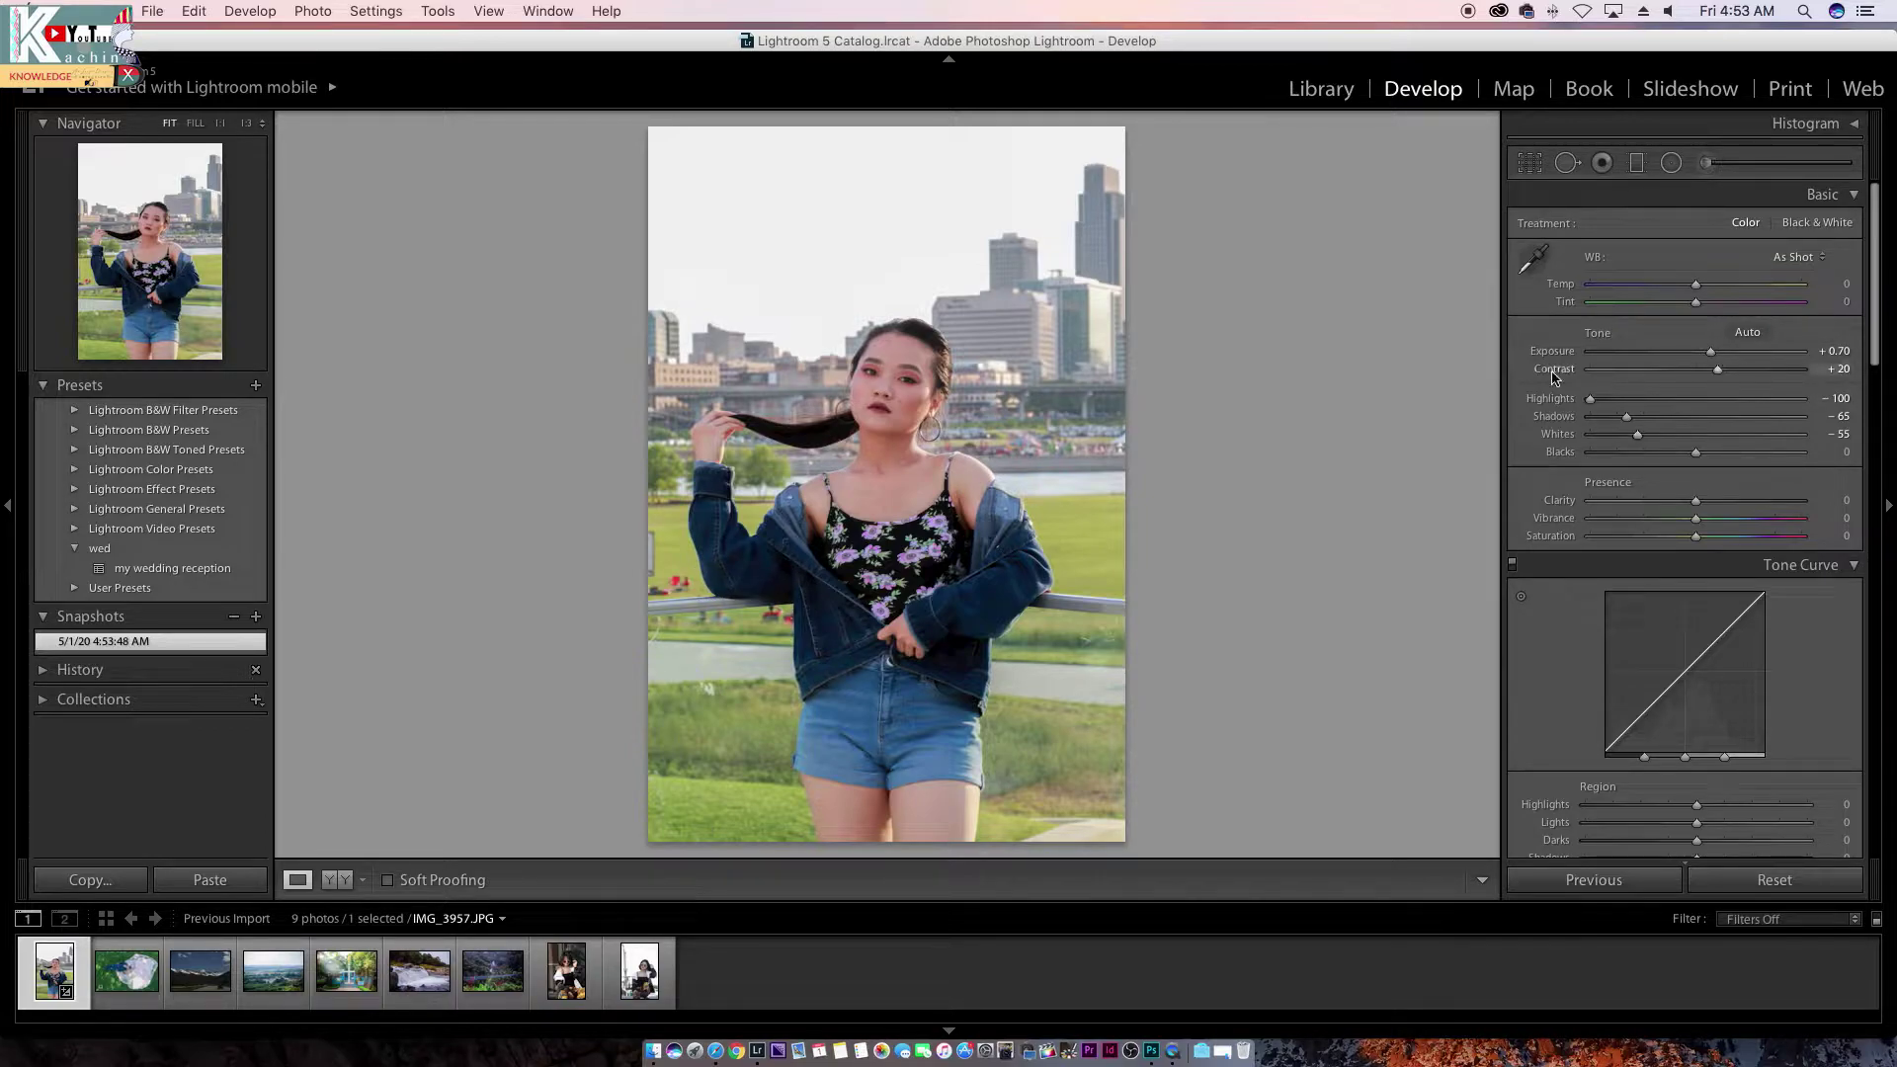
pyautogui.click(1696, 399)
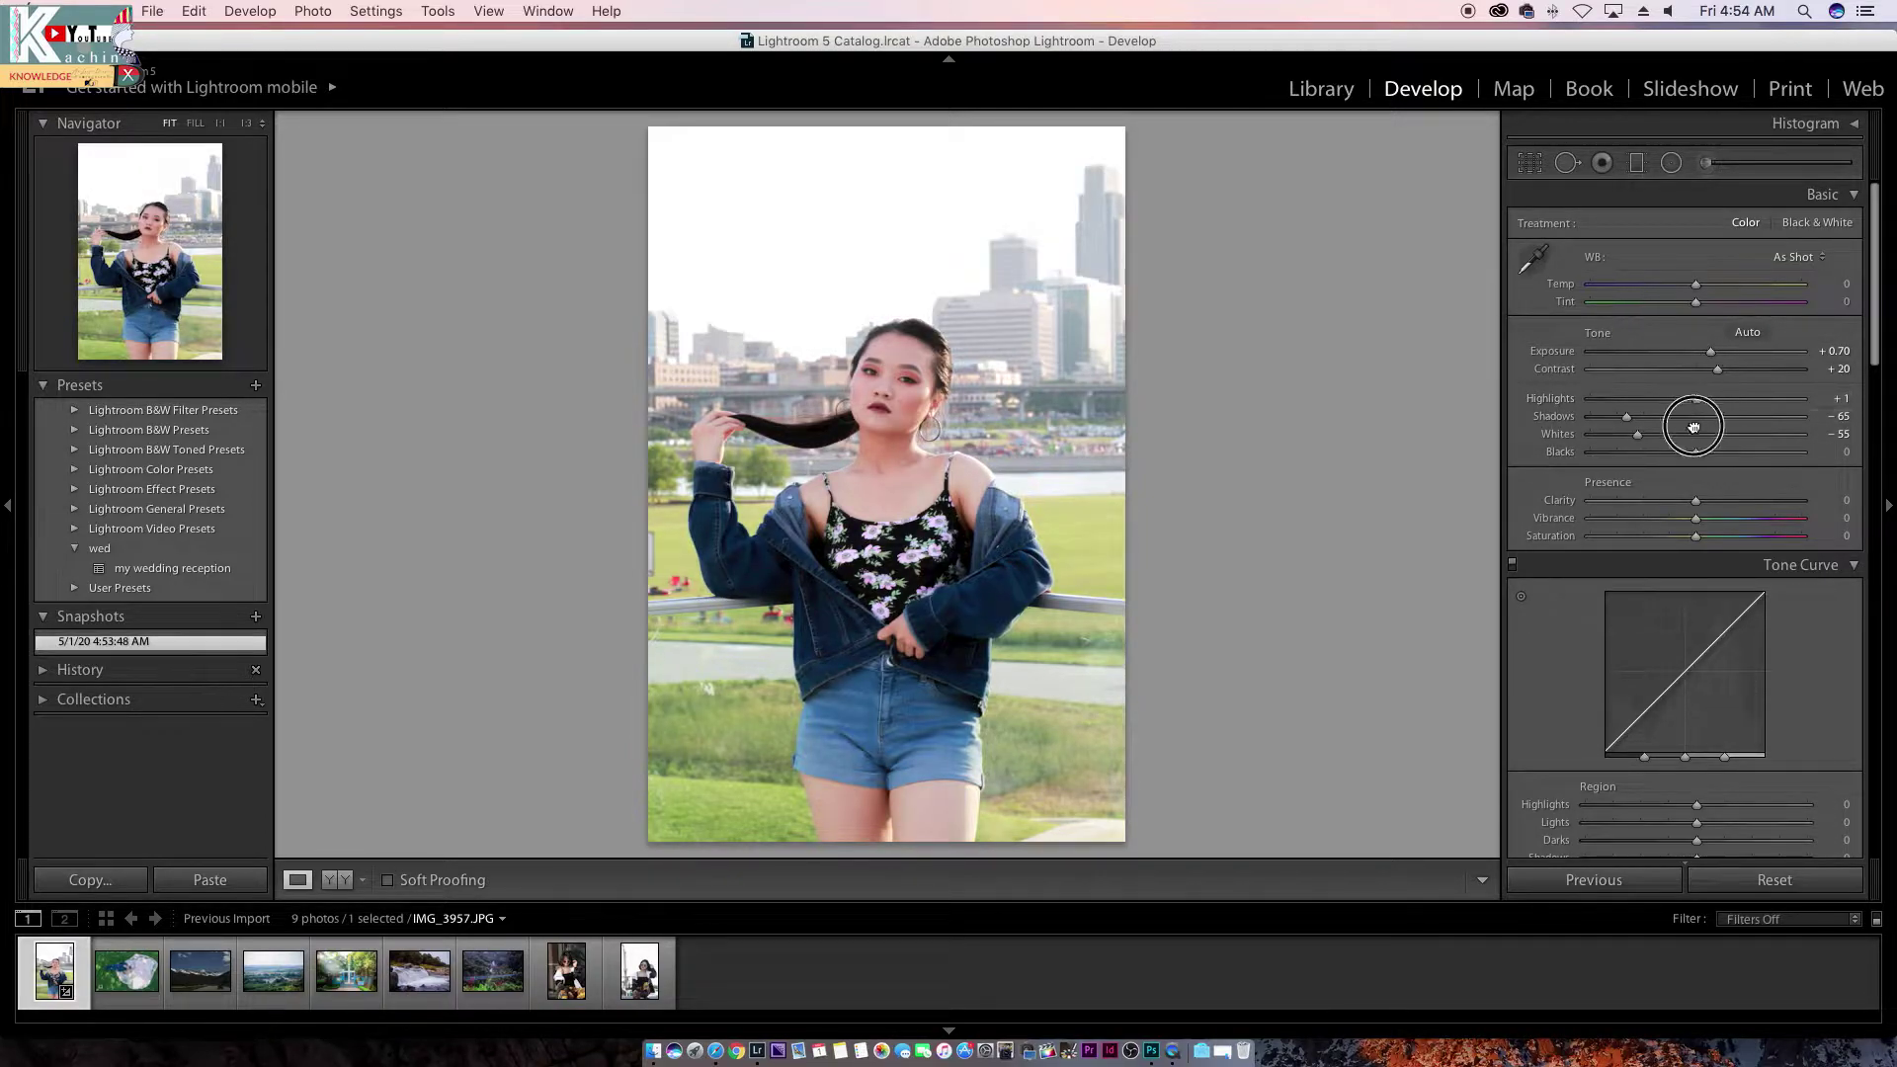
# Step: Experiment with Whites, Temp and Tint, reapply the snapshot, then Reset all sliders to zero
pyautogui.click(1693, 435)
pyautogui.moveTo(1695, 284); pyautogui.dragTo(1749, 312)
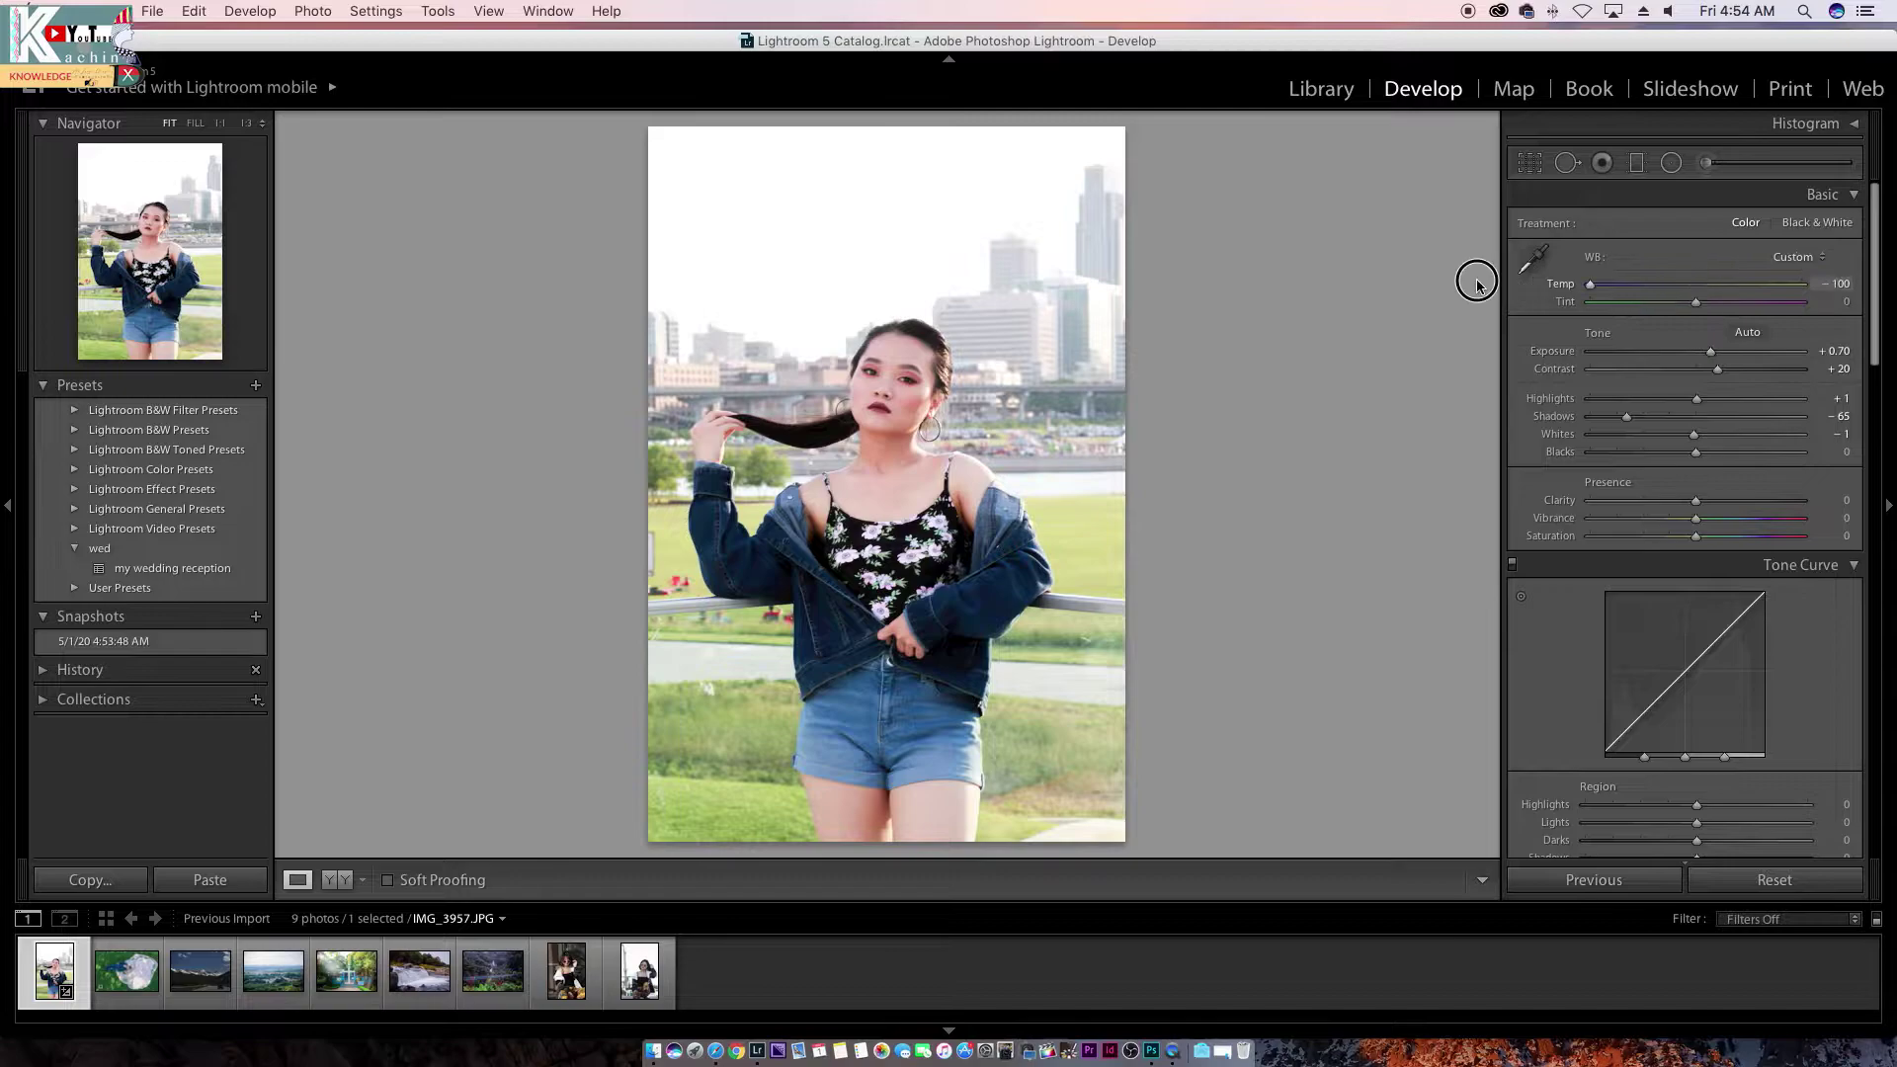
pyautogui.click(1748, 305)
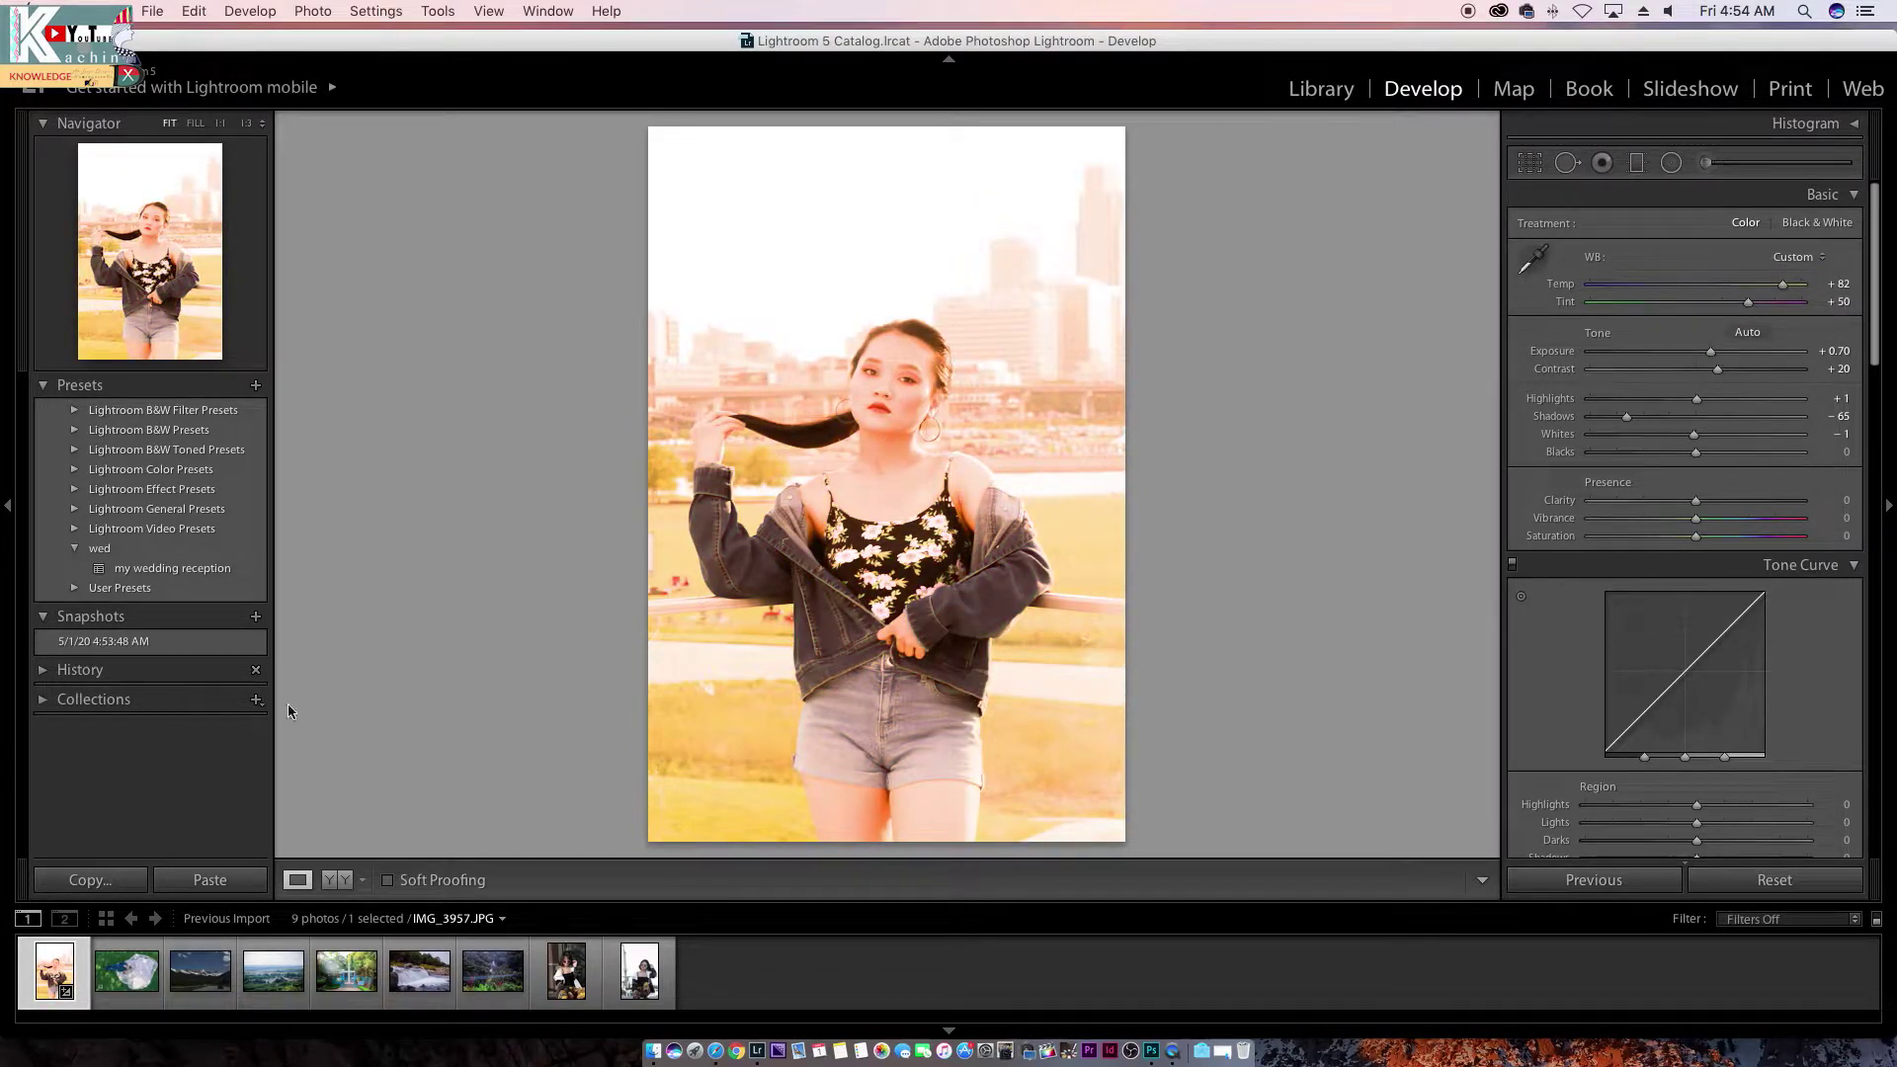
pyautogui.click(111, 642)
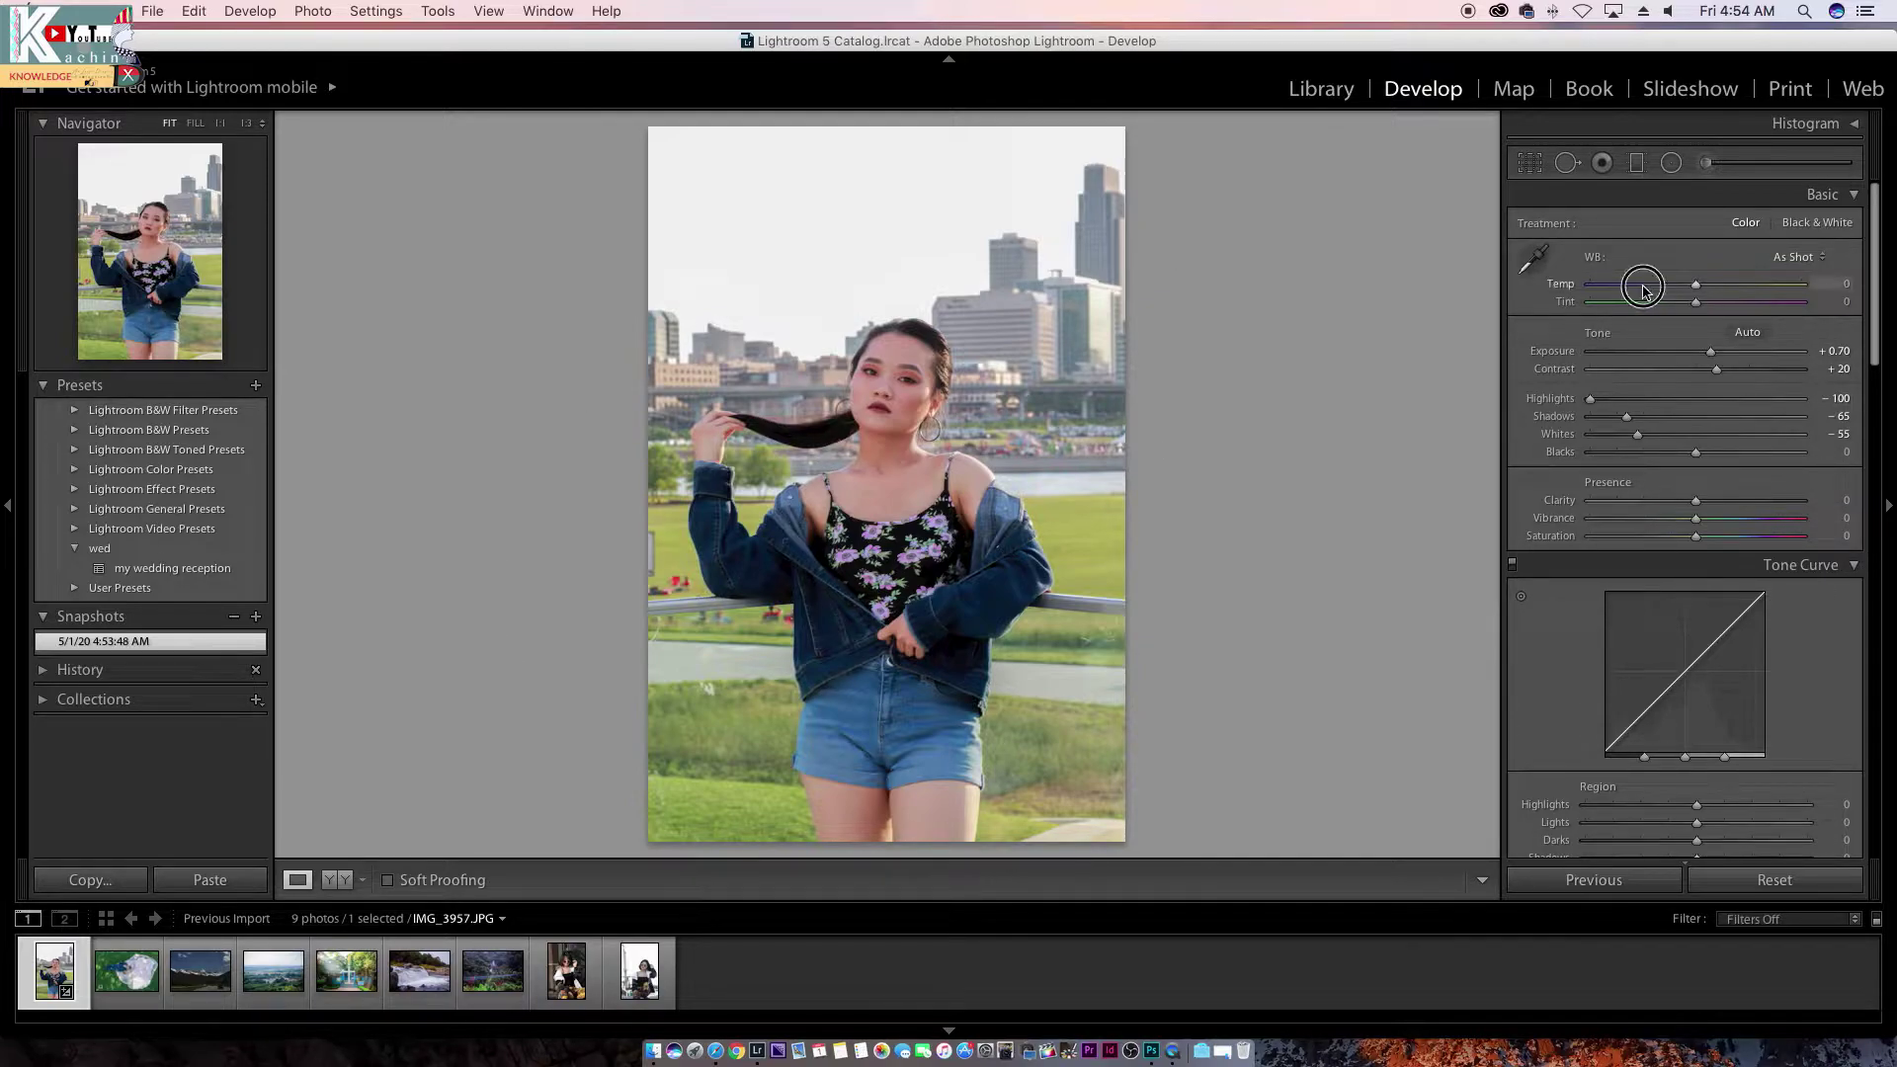
pyautogui.moveTo(1642, 284); pyautogui.dragTo(1600, 284)
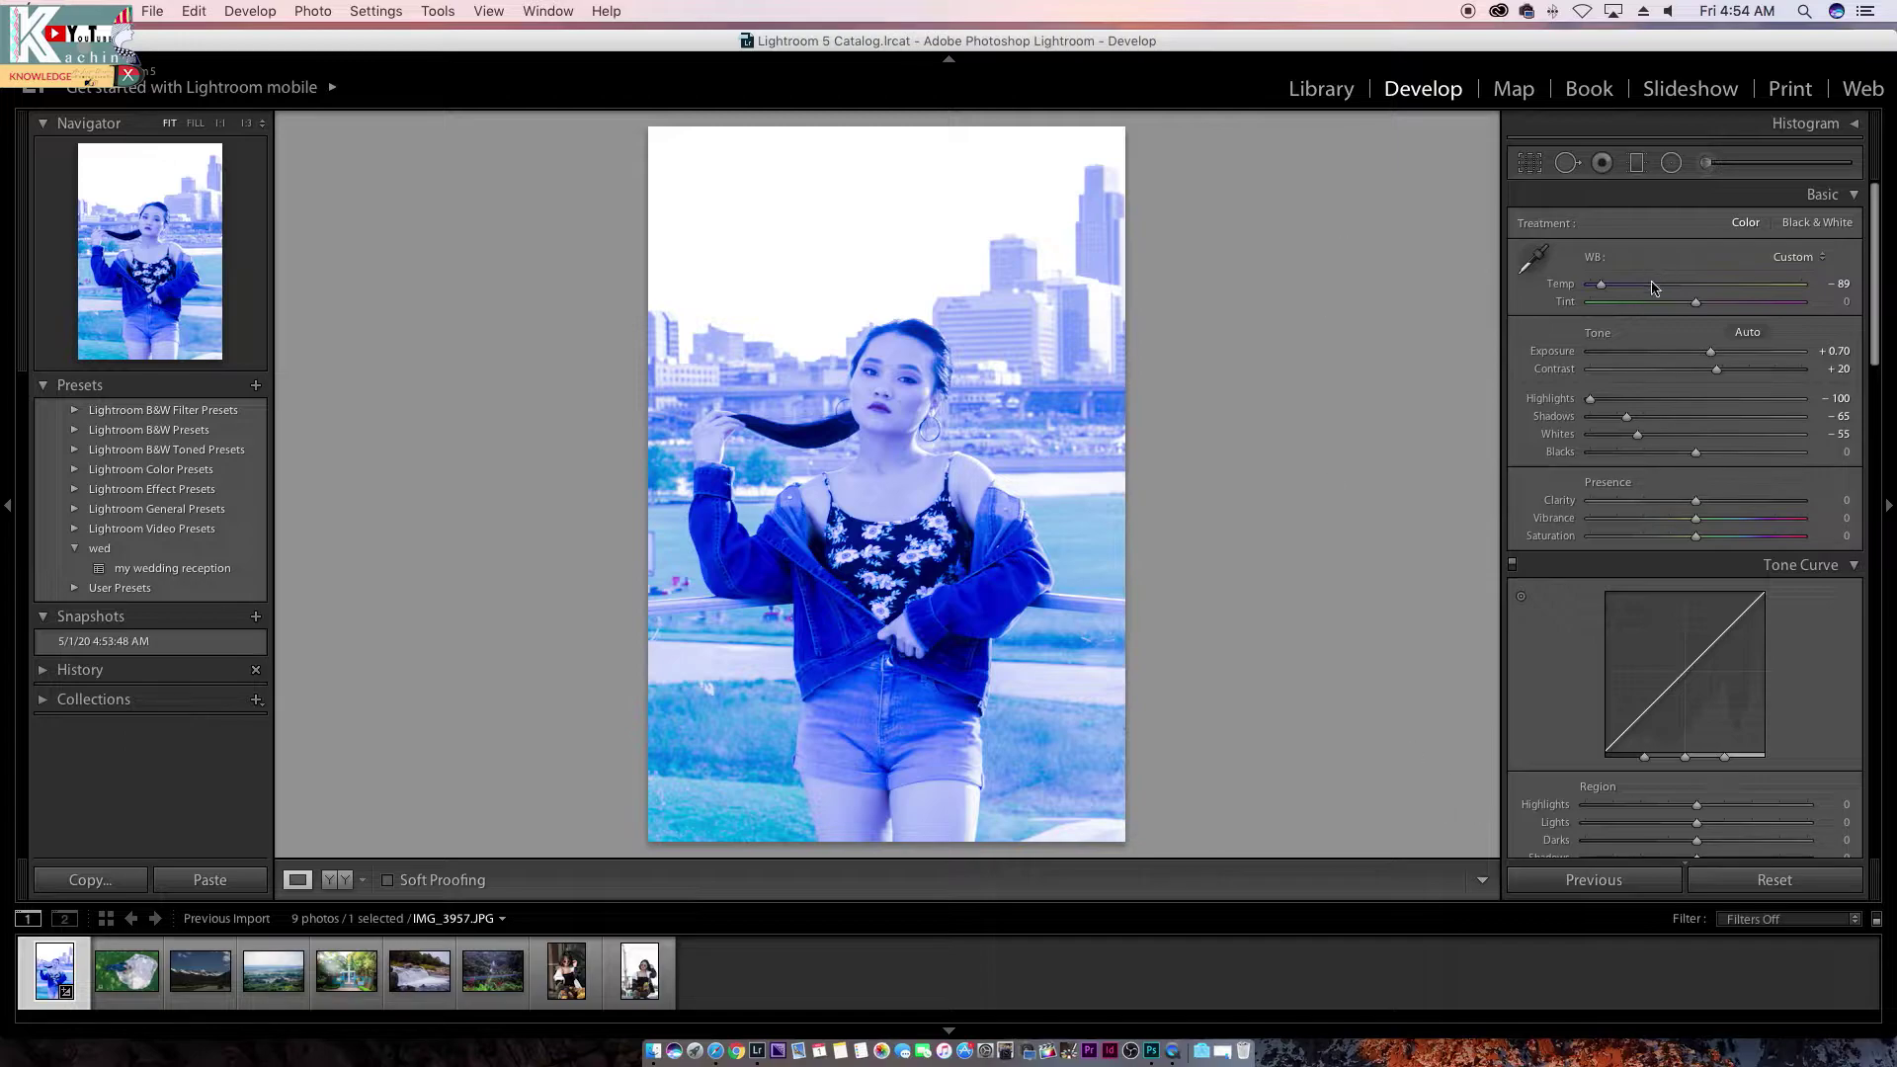
pyautogui.click(1769, 889)
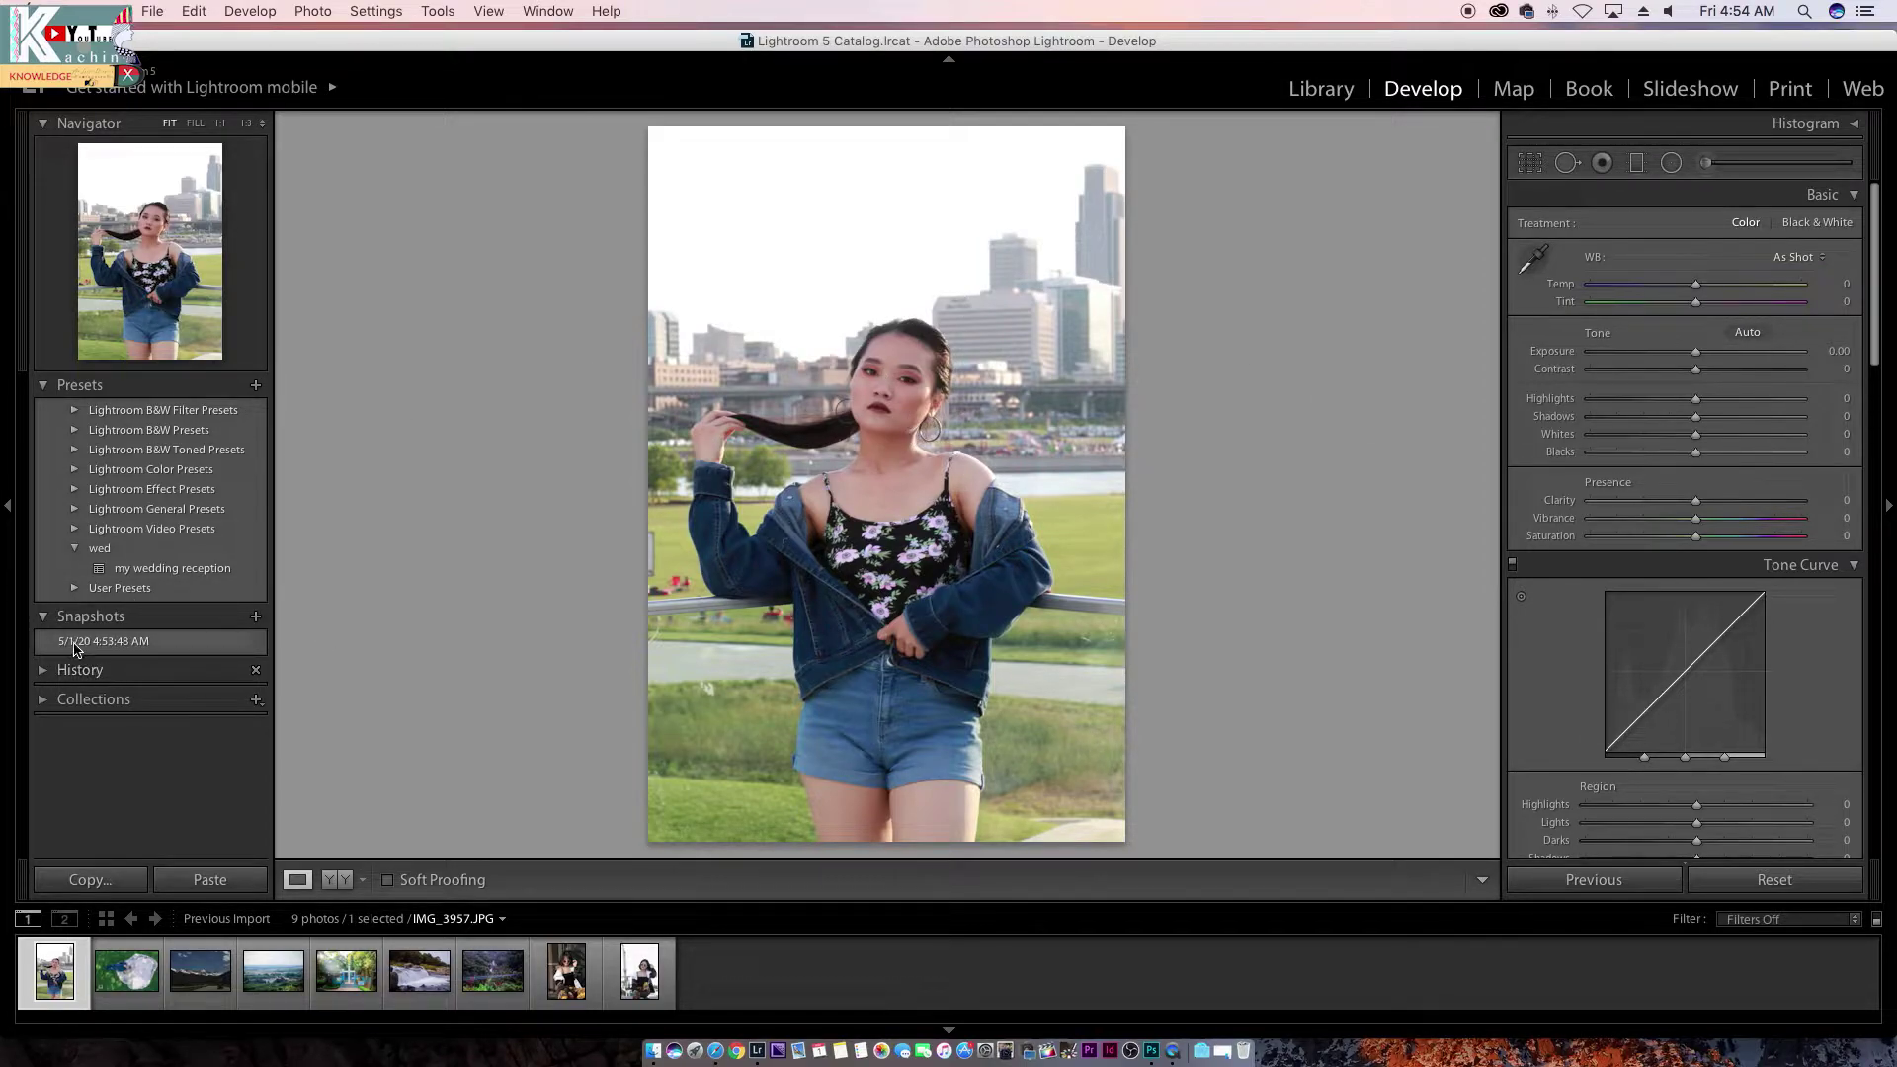
pyautogui.click(106, 644)
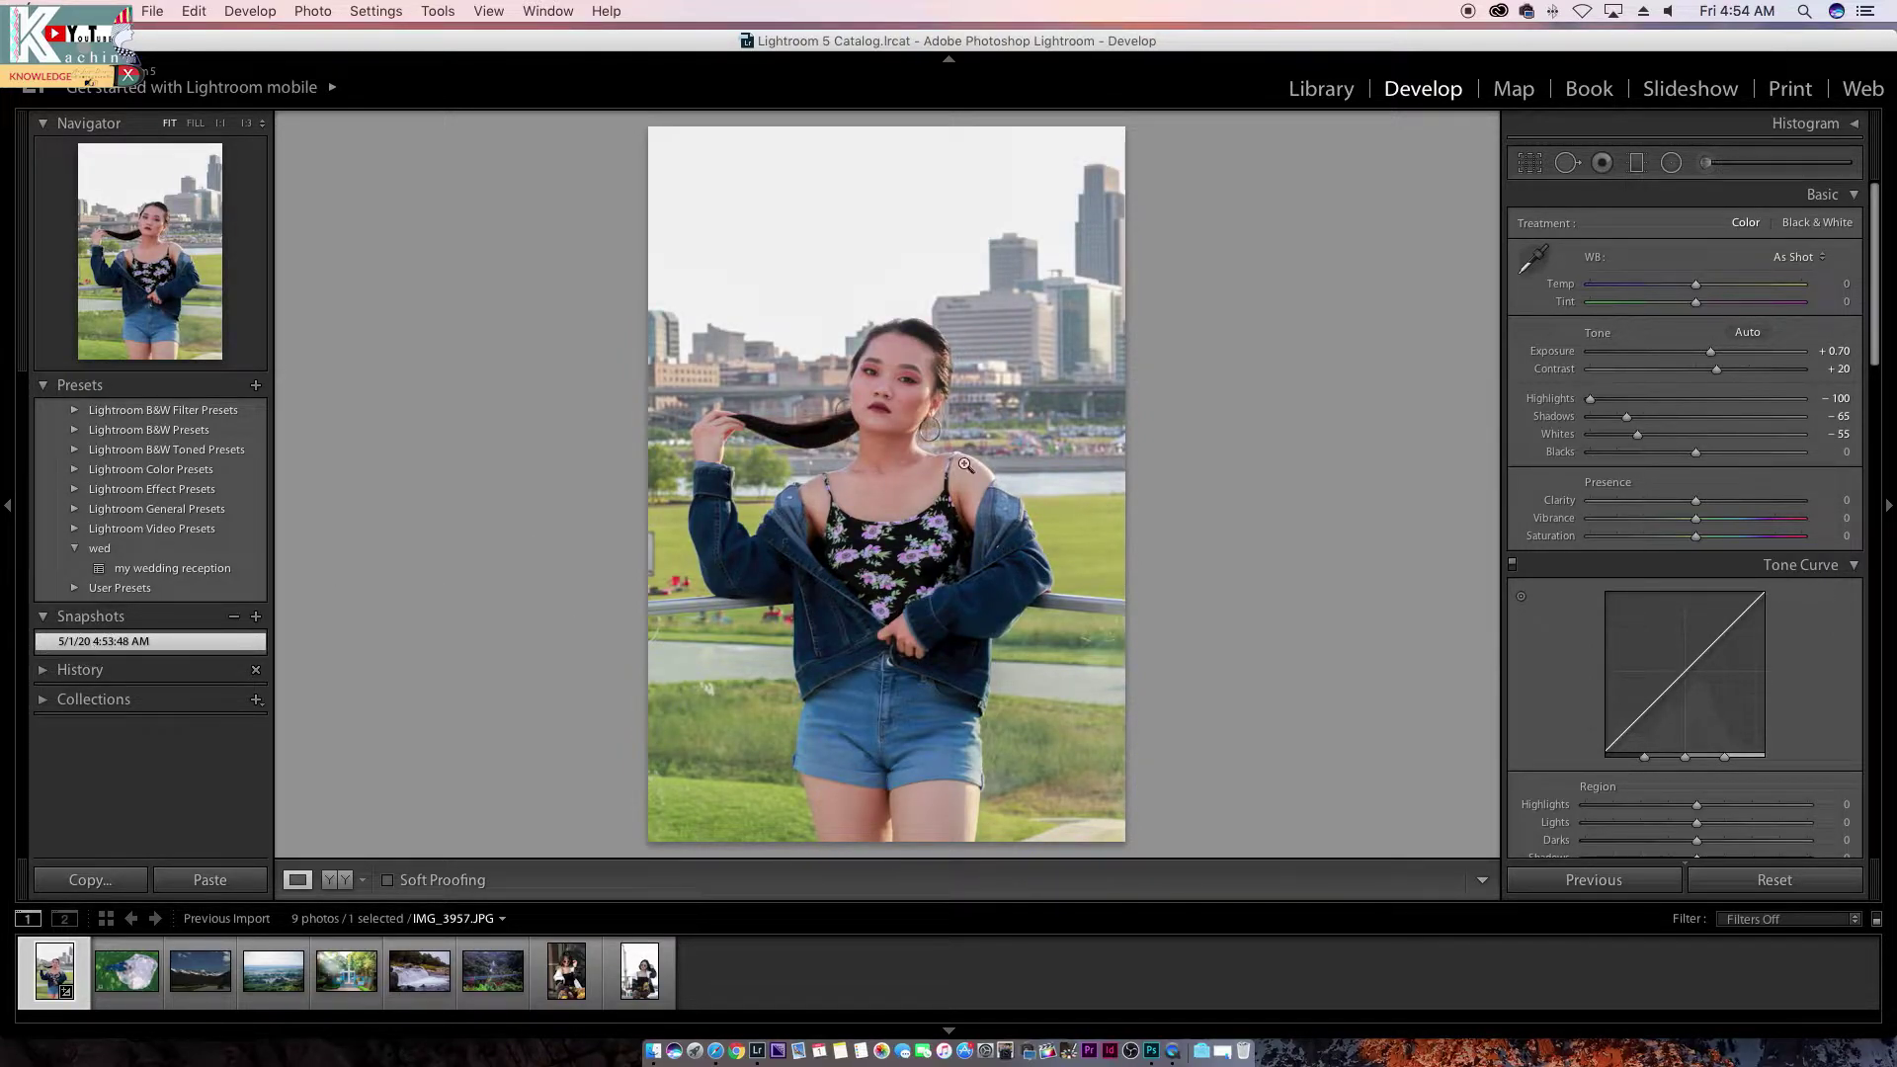
pyautogui.click(1776, 881)
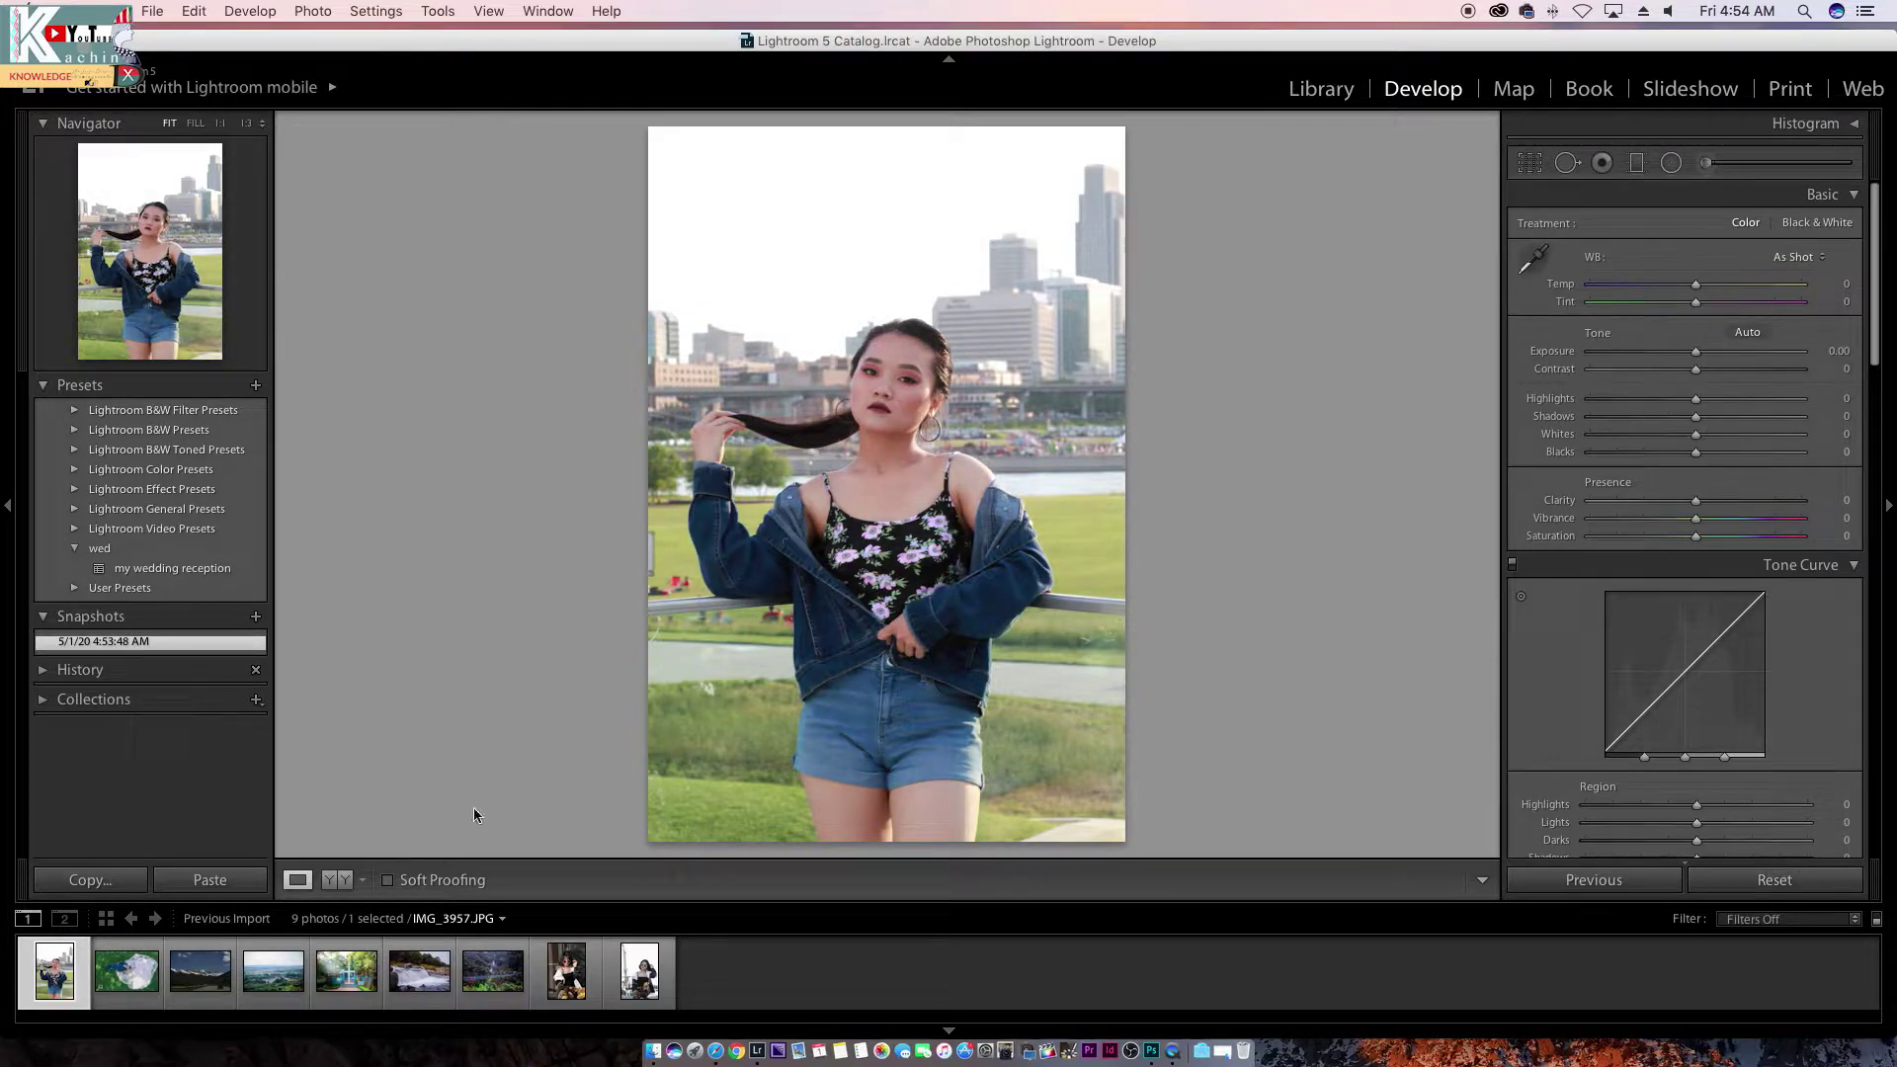
# Step: Peek at History, then expand Collections showing Angela (26 photos) and colorado climbers
pyautogui.click(43, 674)
pyautogui.scroll(-2, 43, 682)
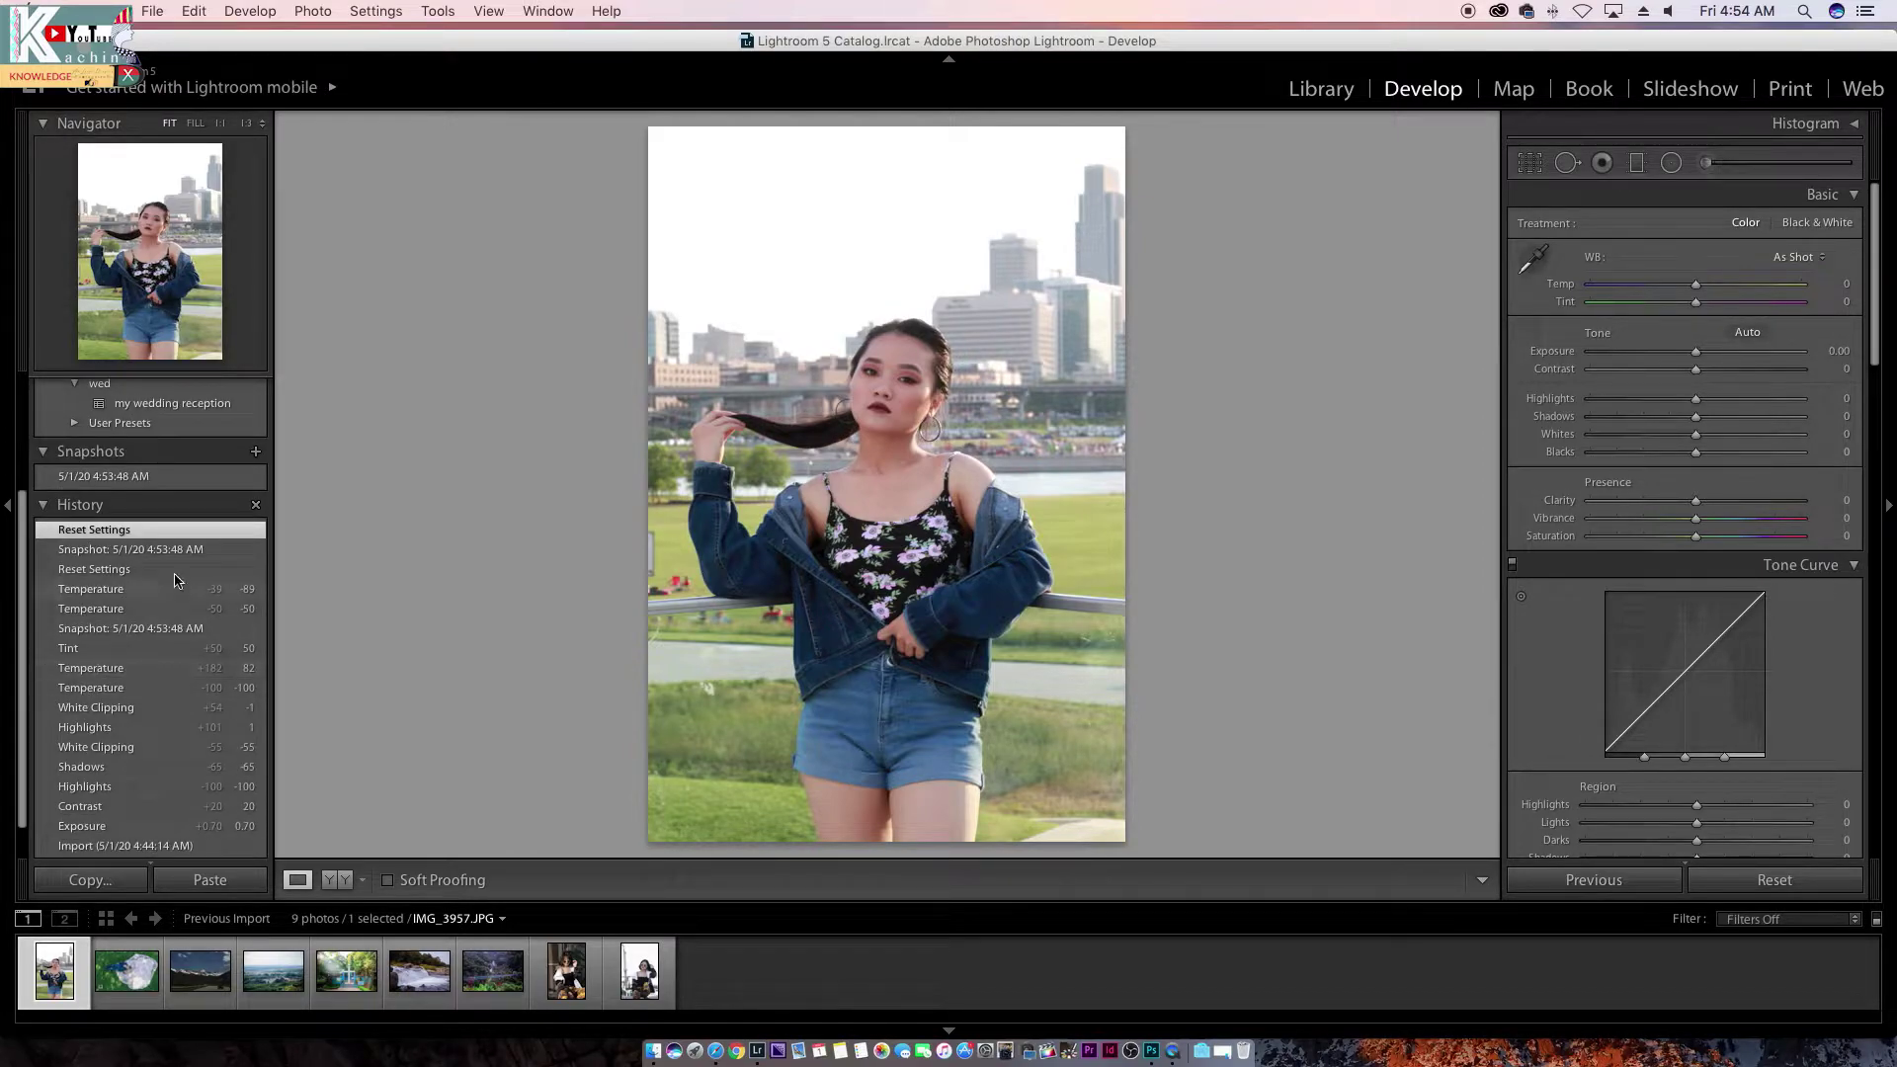
pyautogui.click(44, 505)
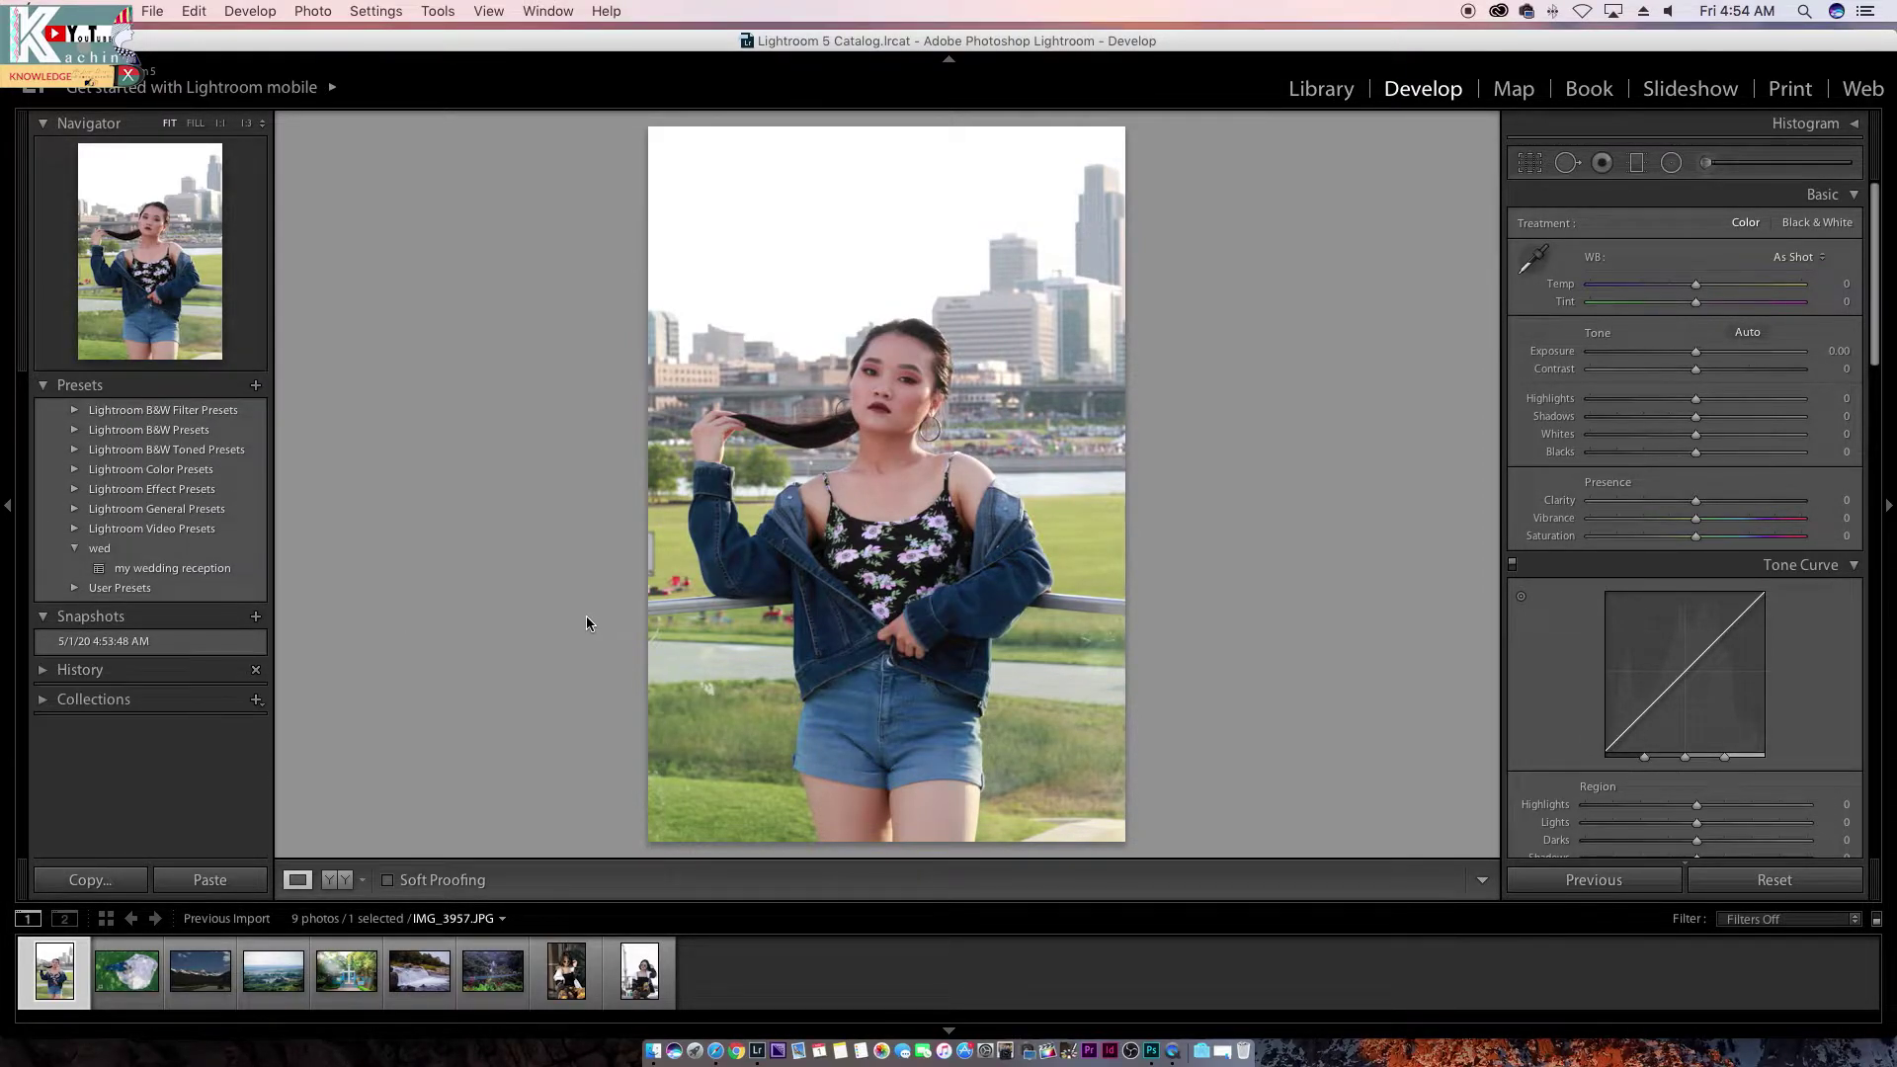
pyautogui.click(46, 703)
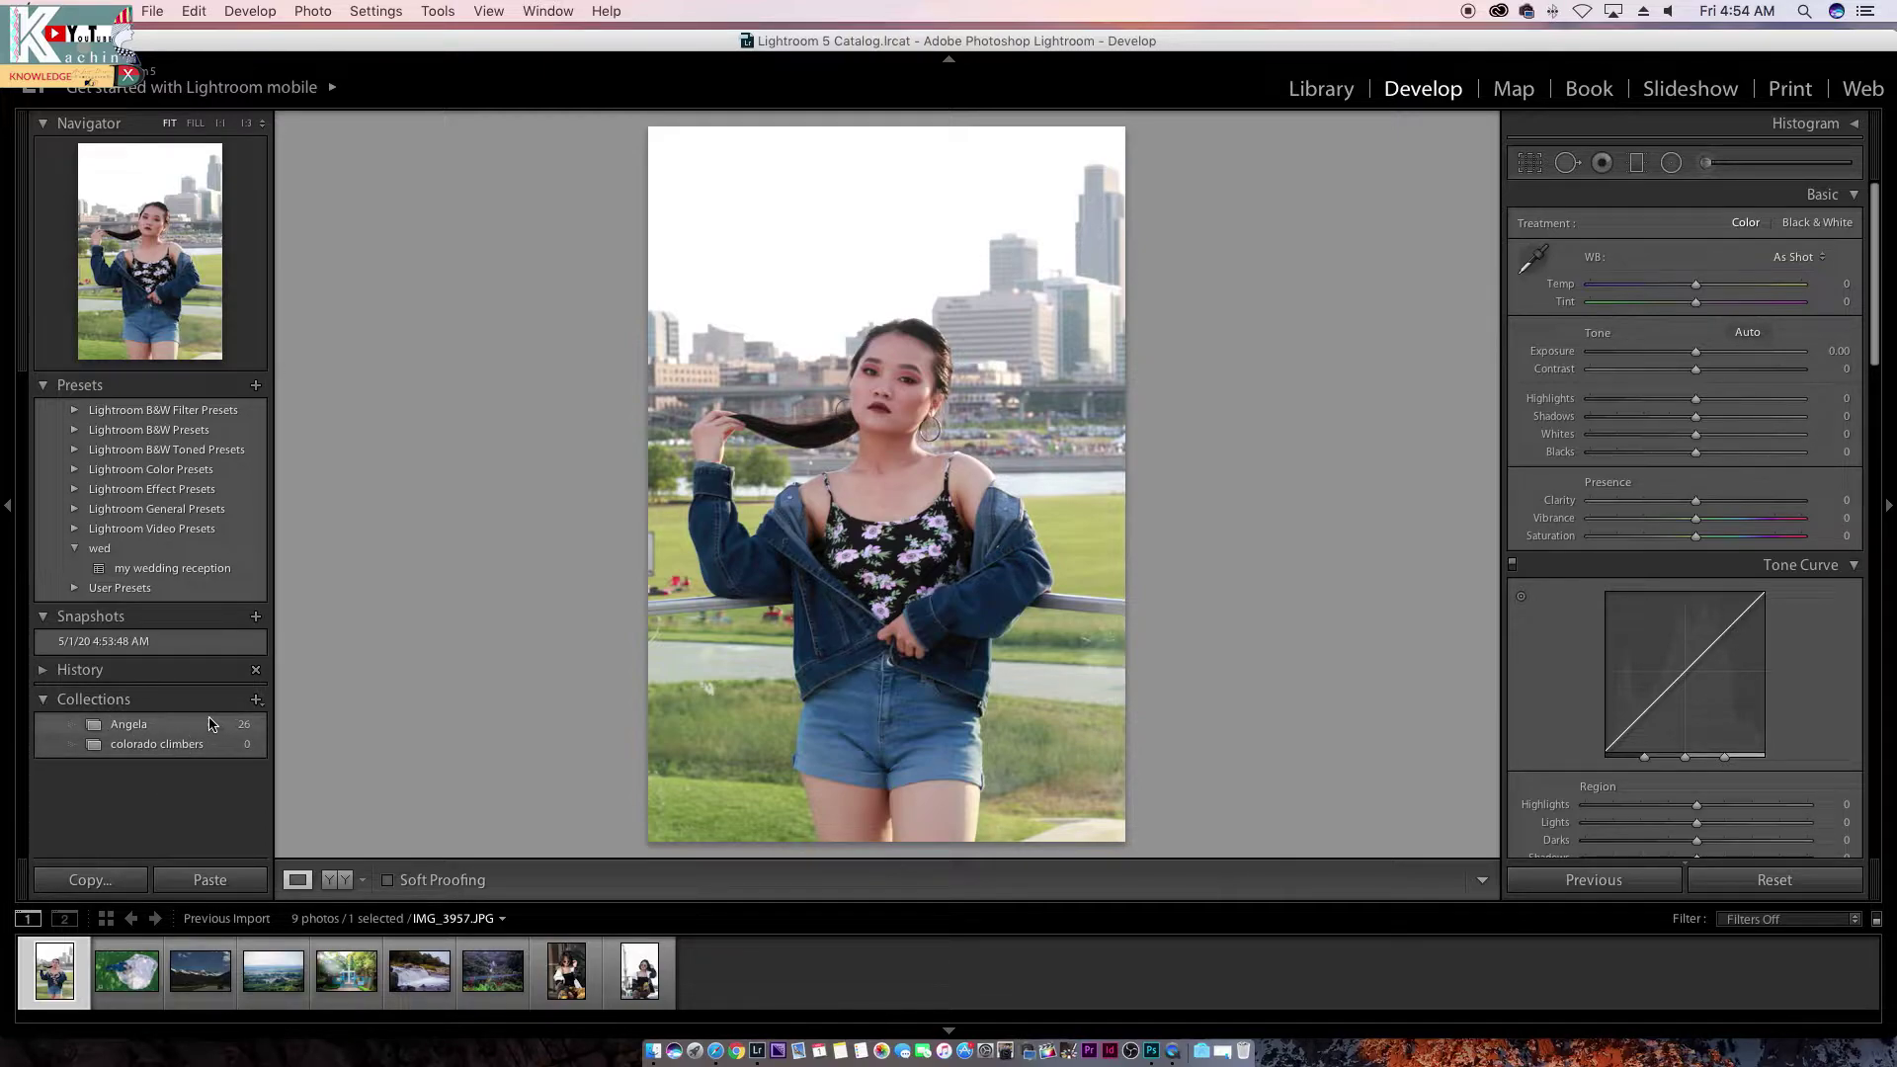
# Step: Collapse Collections and dismiss the + create-collection menu without choosing anything
pyautogui.click(47, 703)
pyautogui.click(256, 699)
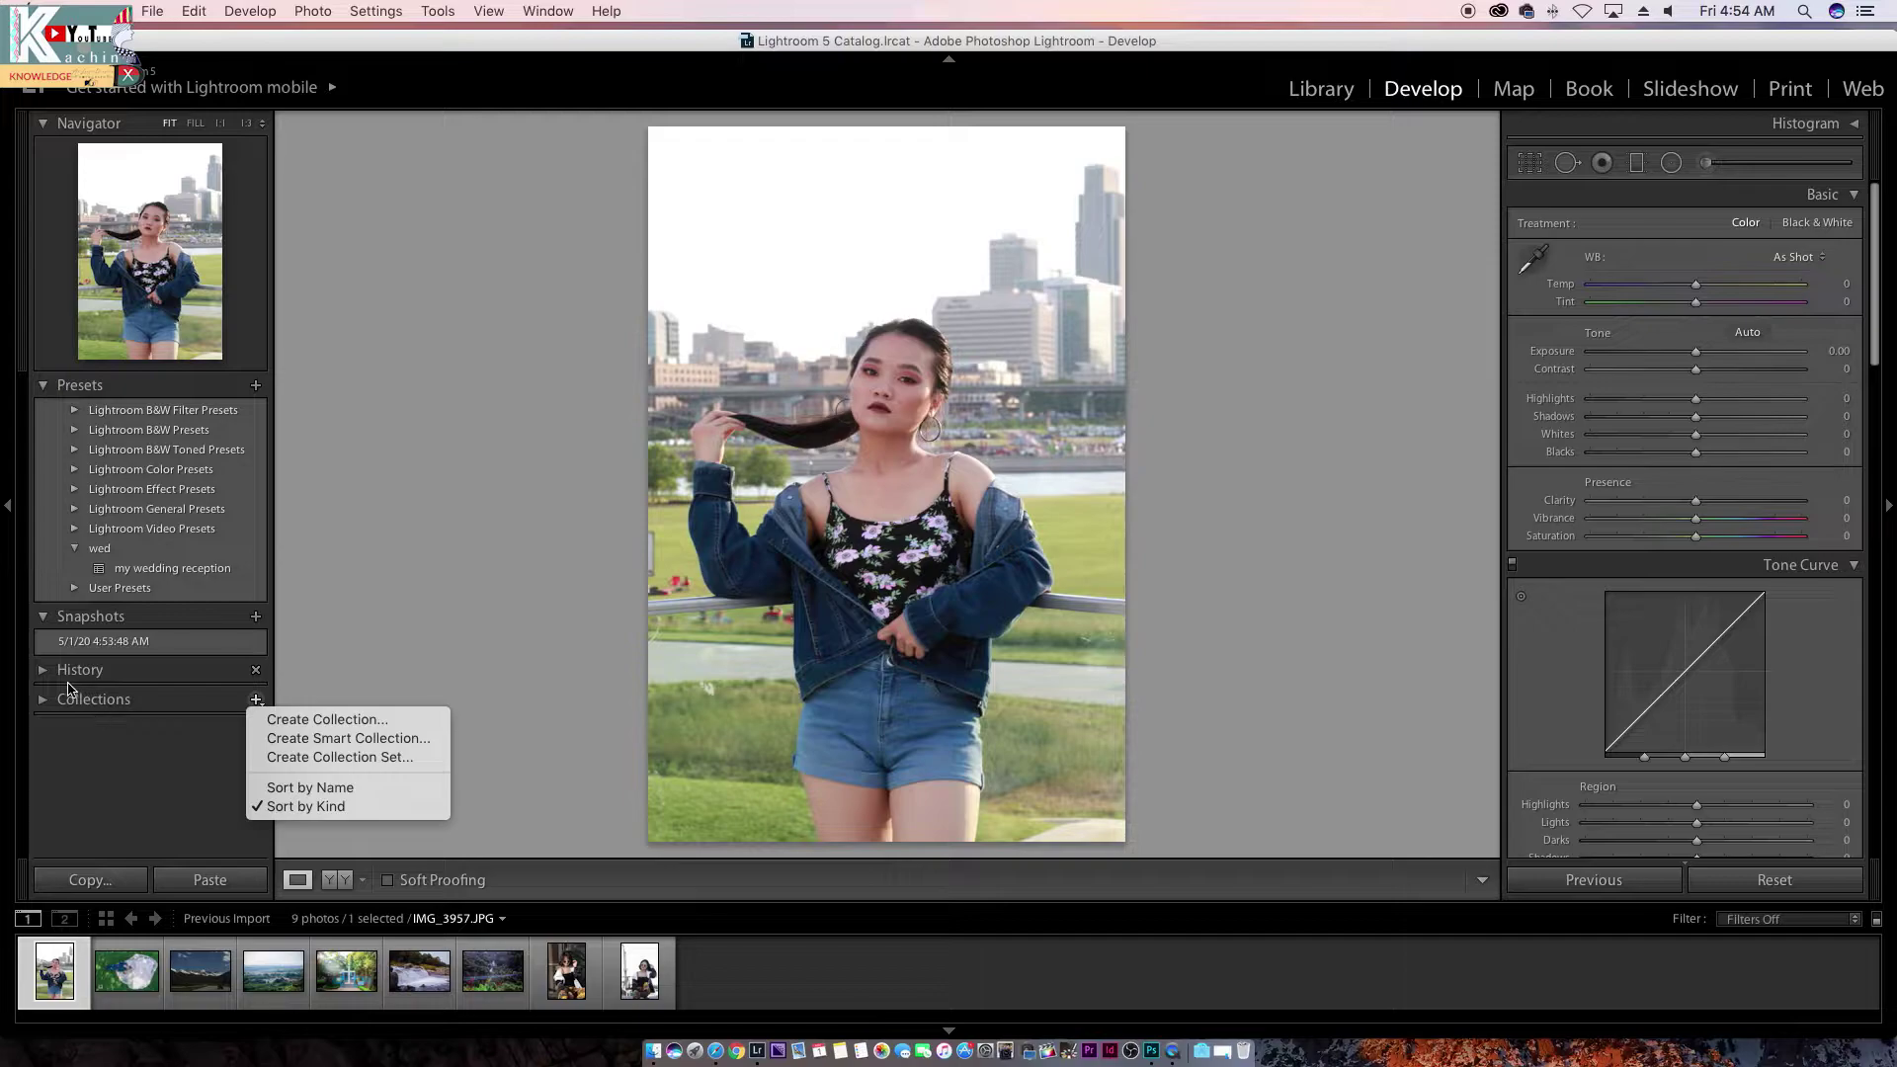
pyautogui.click(256, 699)
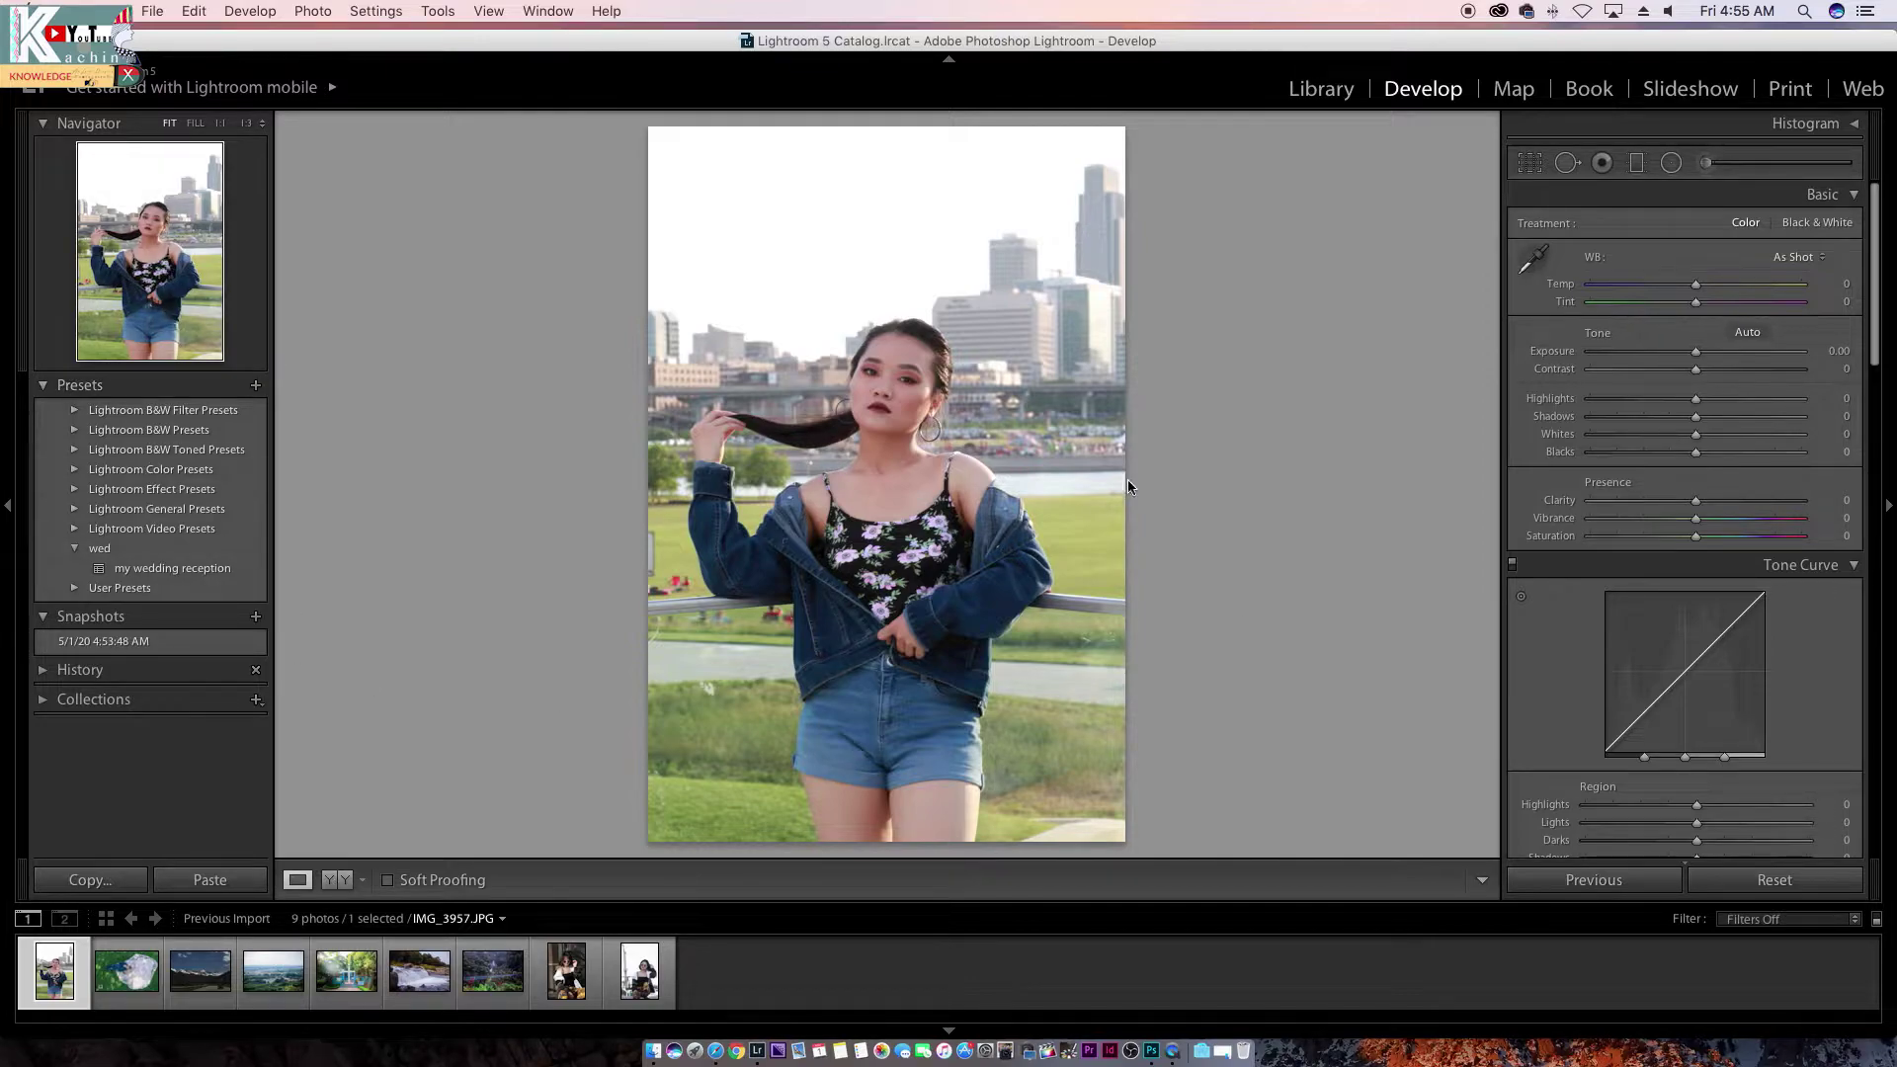
# Step: Warm Temp, darken exposure to about -1.20, lower contrast and highlights, then view Before & After
pyautogui.moveTo(1696, 284); pyautogui.dragTo(1778, 284)
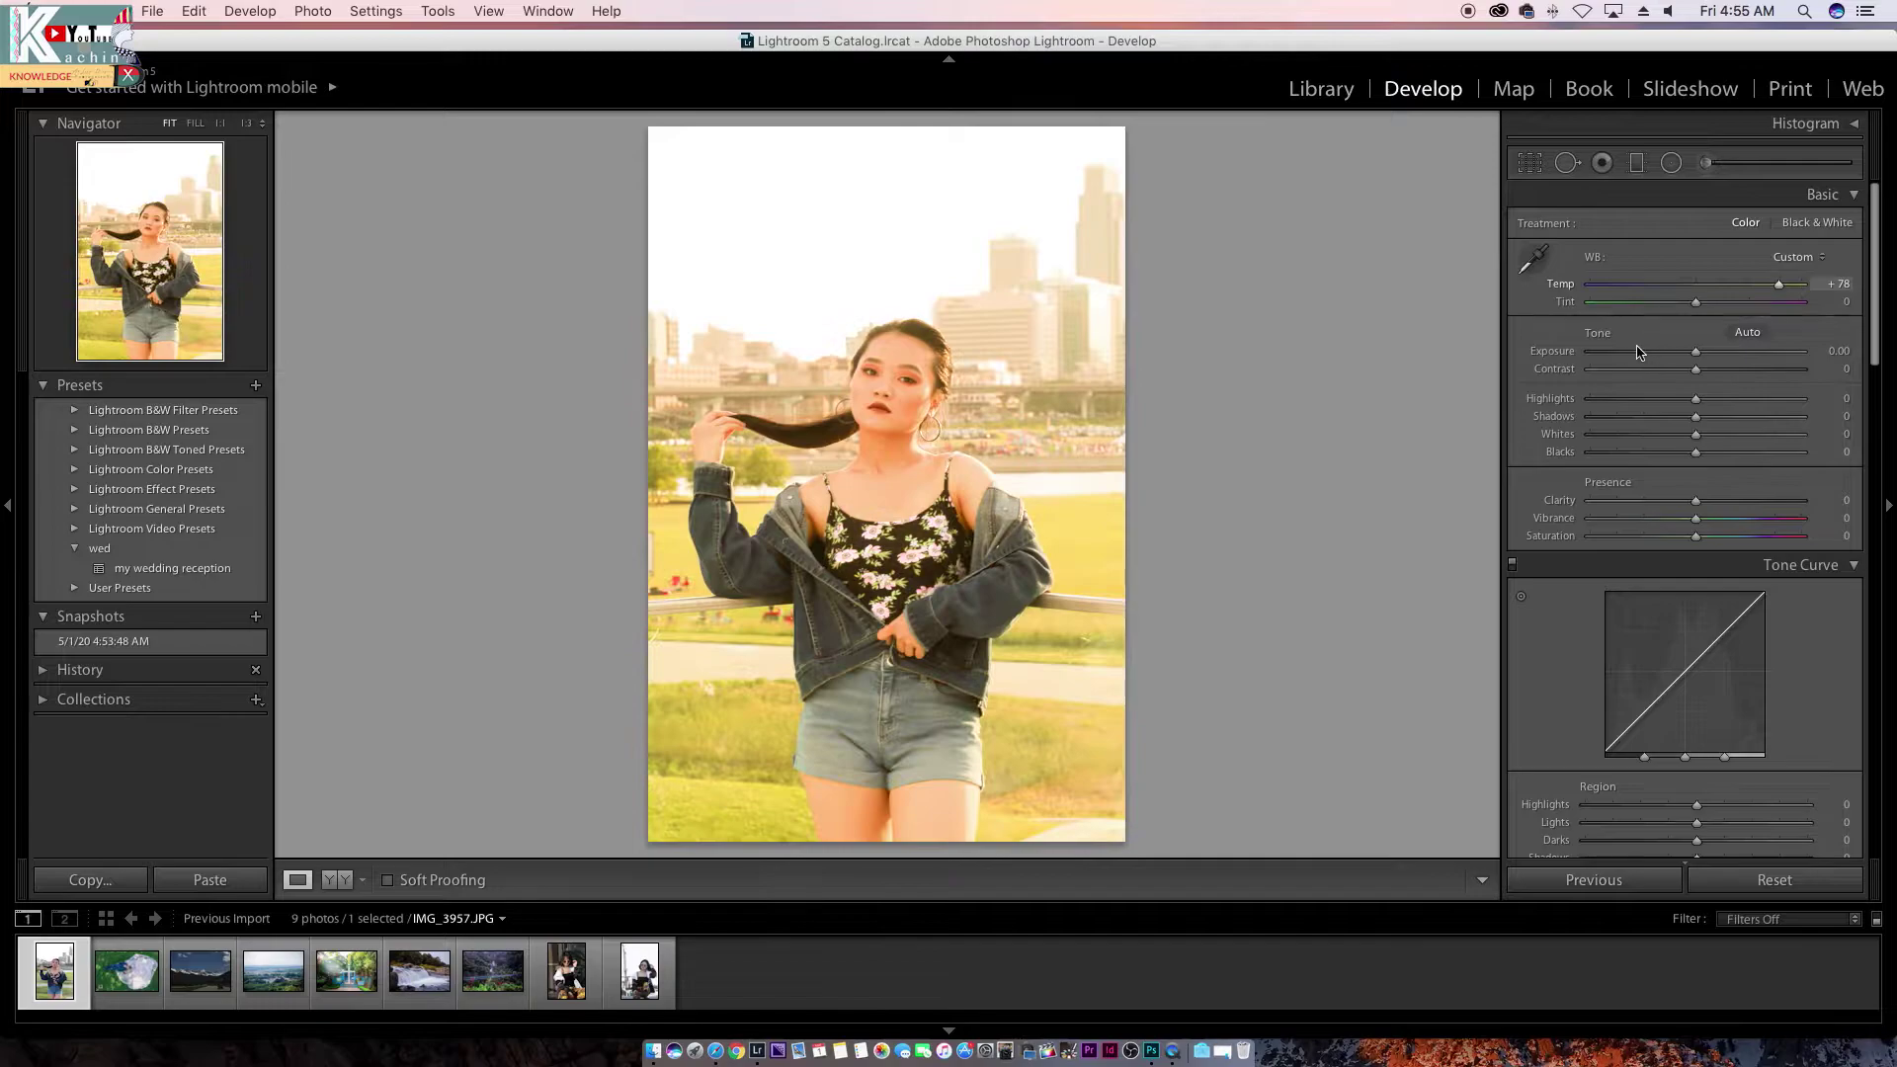
pyautogui.moveTo(1695, 352)
pyautogui.mouseDown()
pyautogui.moveTo(1626, 352)
pyautogui.moveTo(1691, 353)
pyautogui.moveTo(1670, 353)
pyautogui.moveTo(1690, 369)
pyautogui.mouseUp()
pyautogui.click(1696, 369)
pyautogui.moveTo(1695, 303)
pyautogui.mouseDown()
pyautogui.moveTo(1758, 285)
pyautogui.moveTo(1717, 309)
pyautogui.moveTo(1620, 309)
pyautogui.moveTo(1692, 310)
pyautogui.mouseUp()
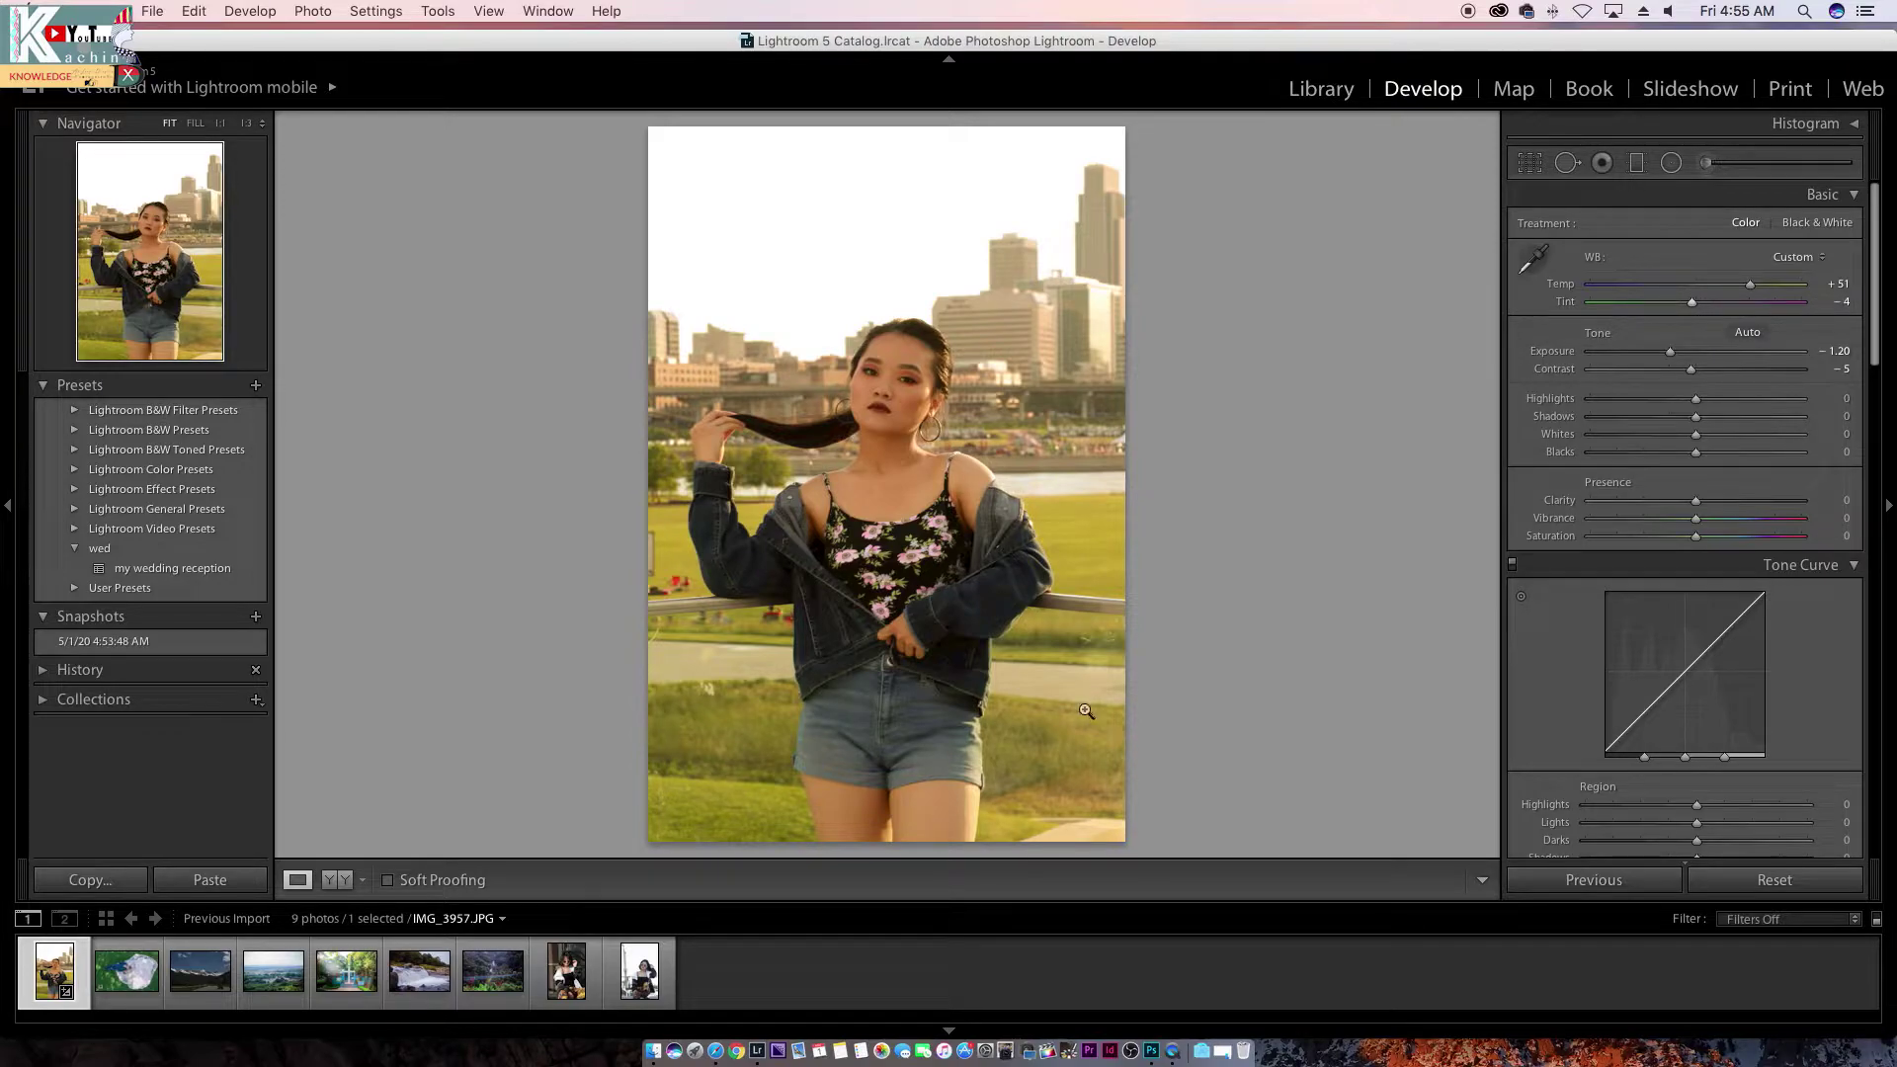
pyautogui.moveTo(1695, 398)
pyautogui.mouseDown()
pyautogui.moveTo(1590, 398)
pyautogui.moveTo(1772, 416)
pyautogui.mouseUp()
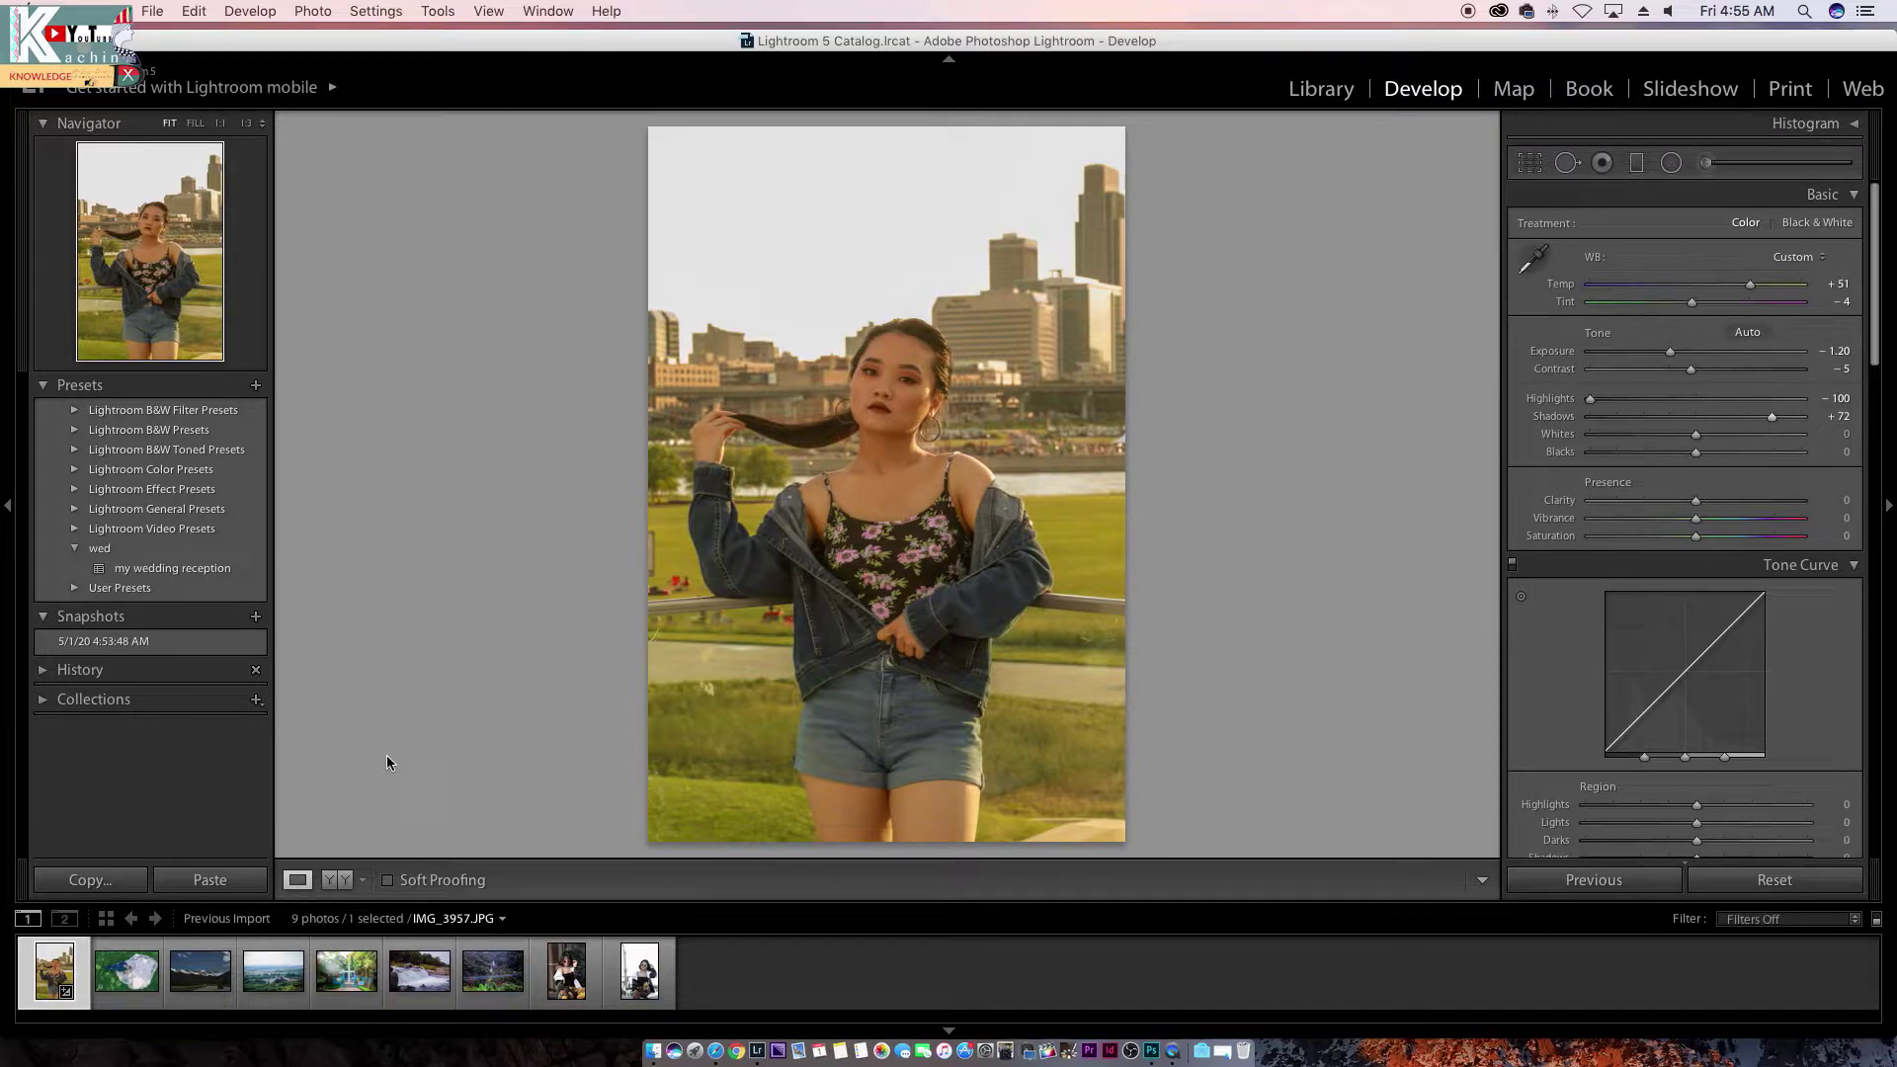
pyautogui.click(341, 881)
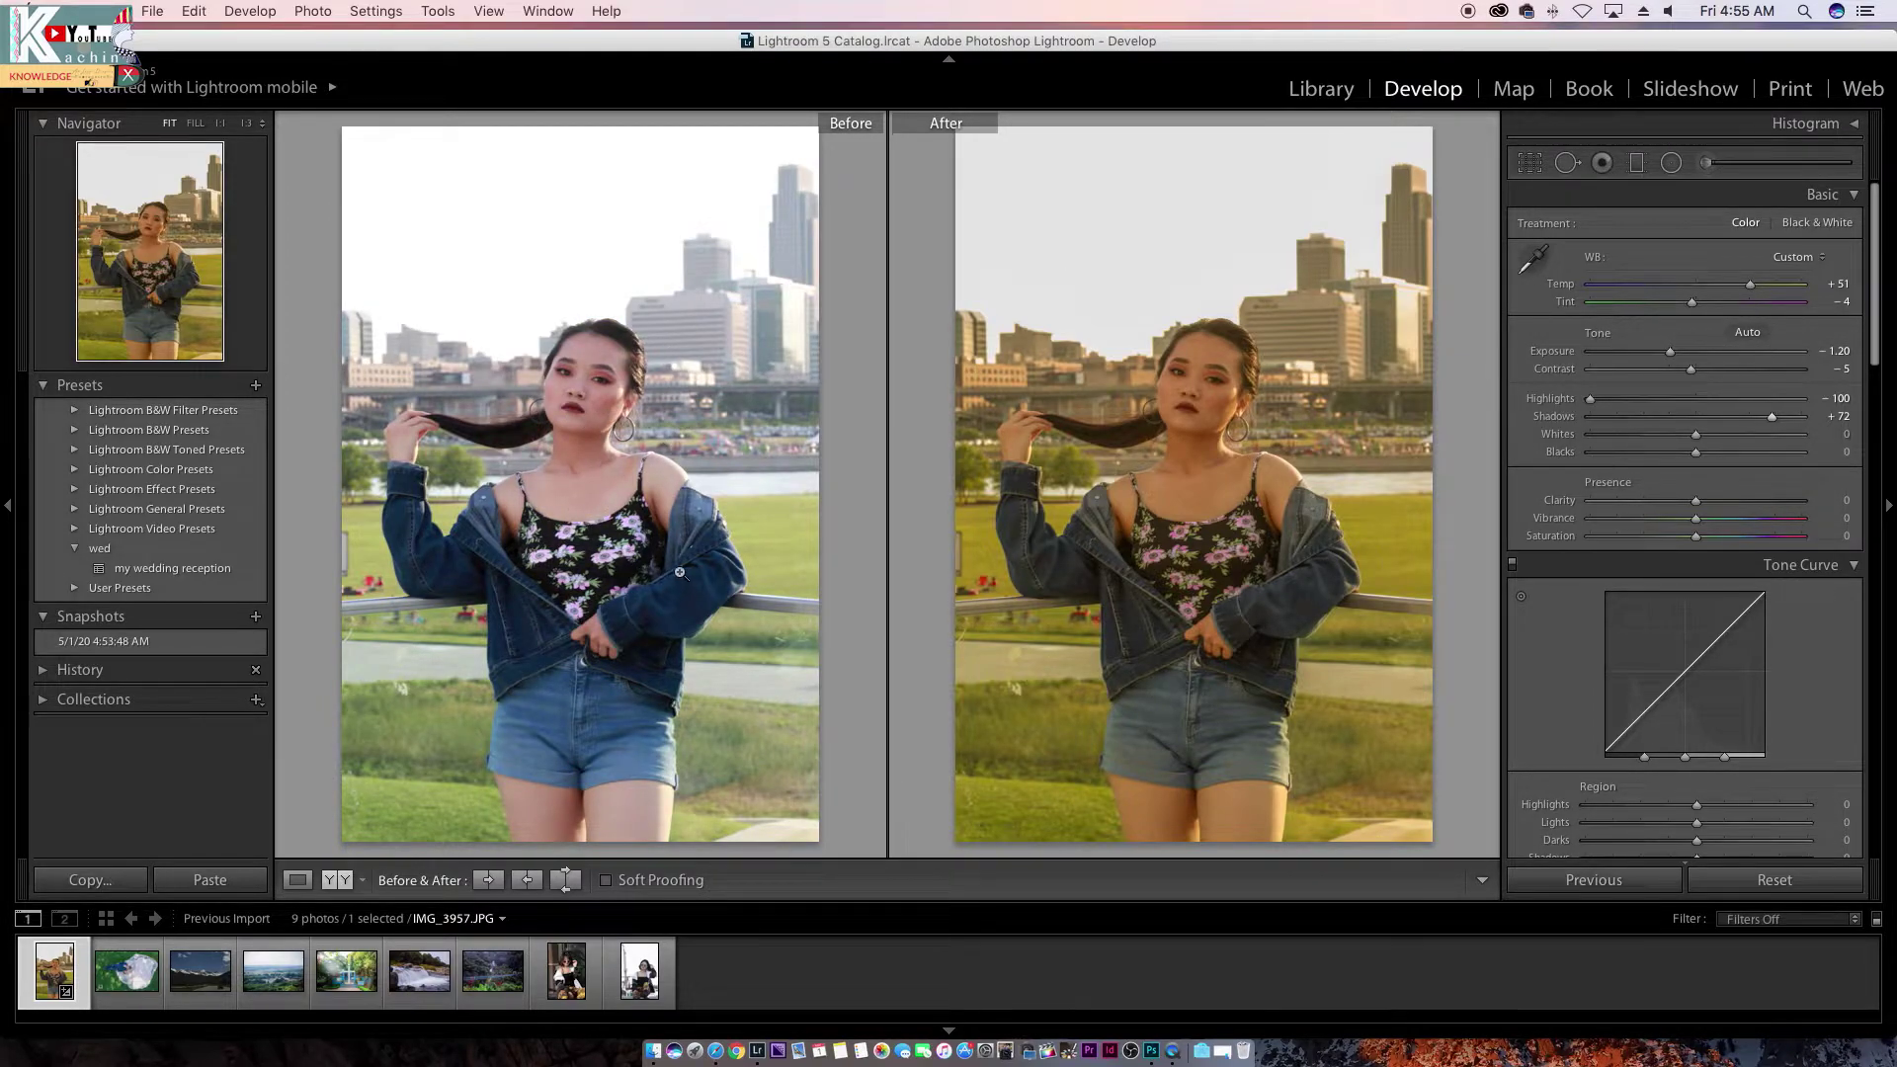
# Step: Cycle the portrait's before/after comparison through split, top/bottom and side-by-side layouts
pyautogui.click(337, 881)
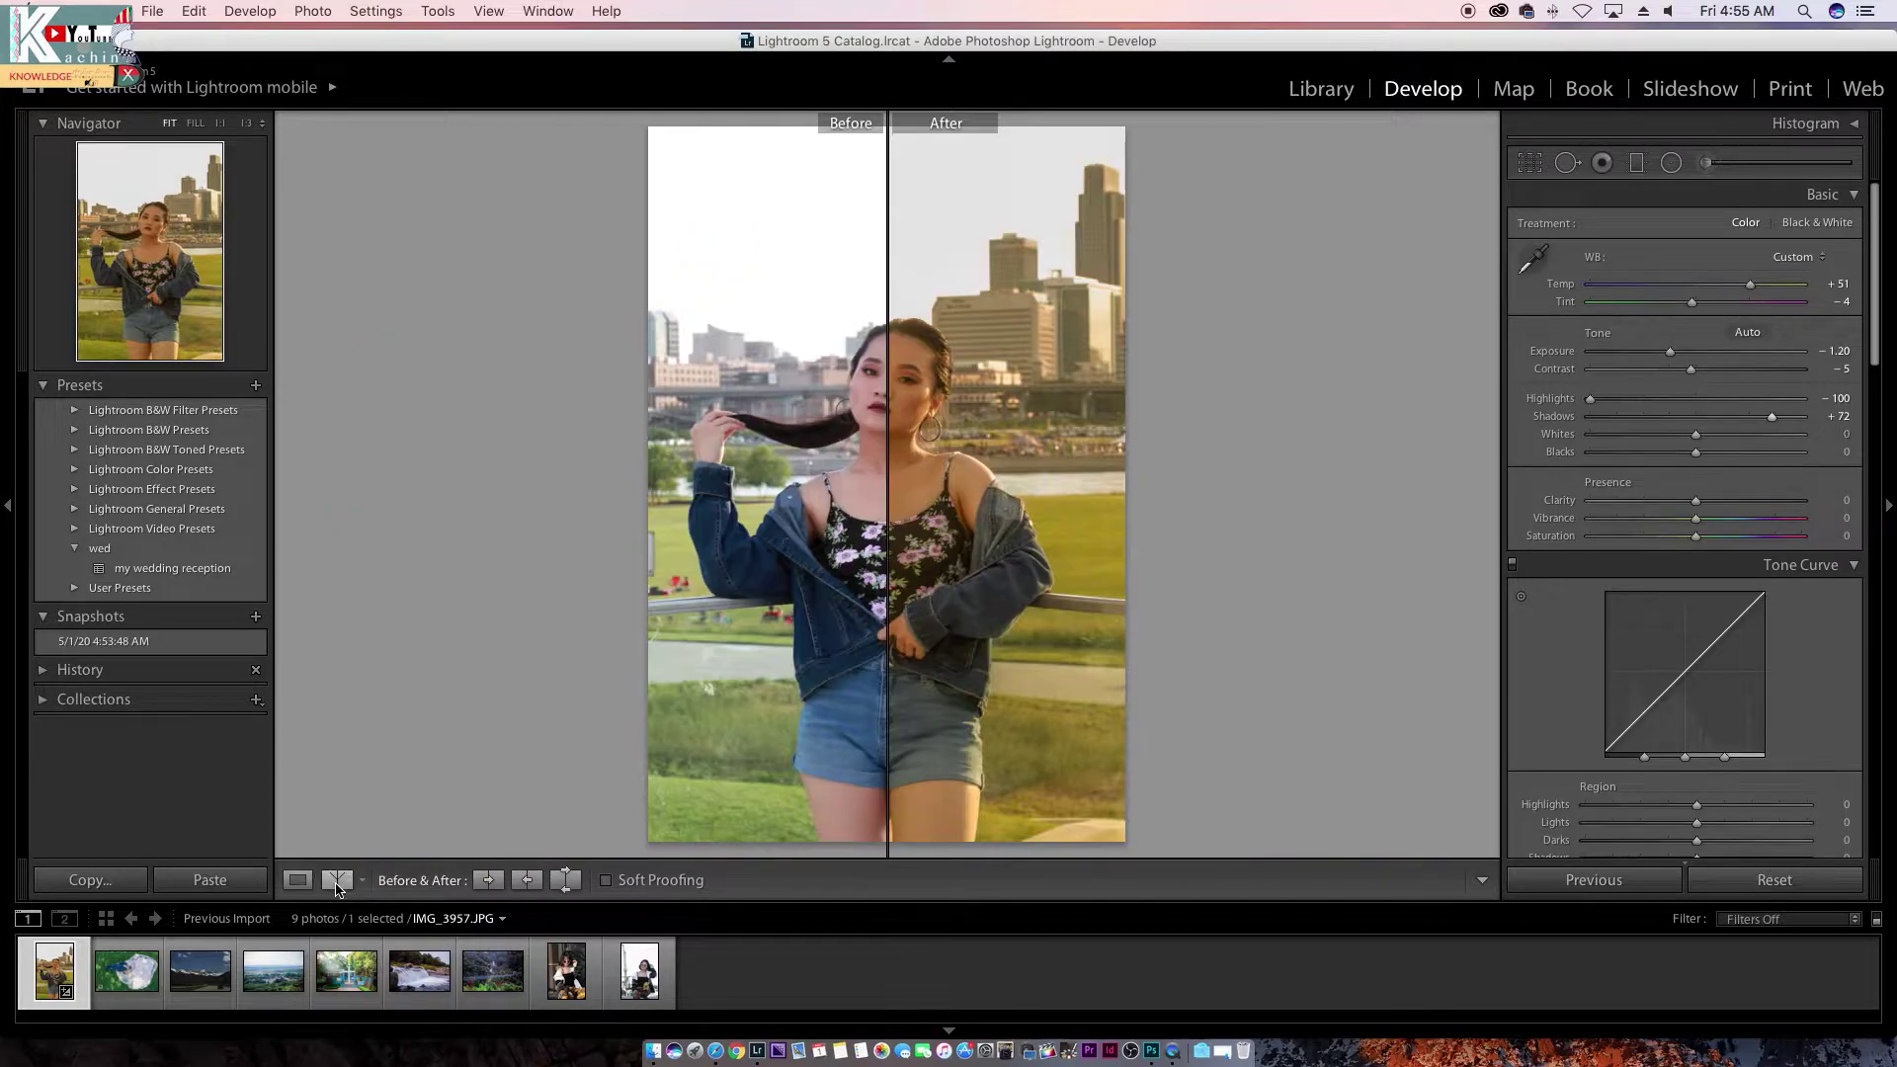
pyautogui.click(337, 881)
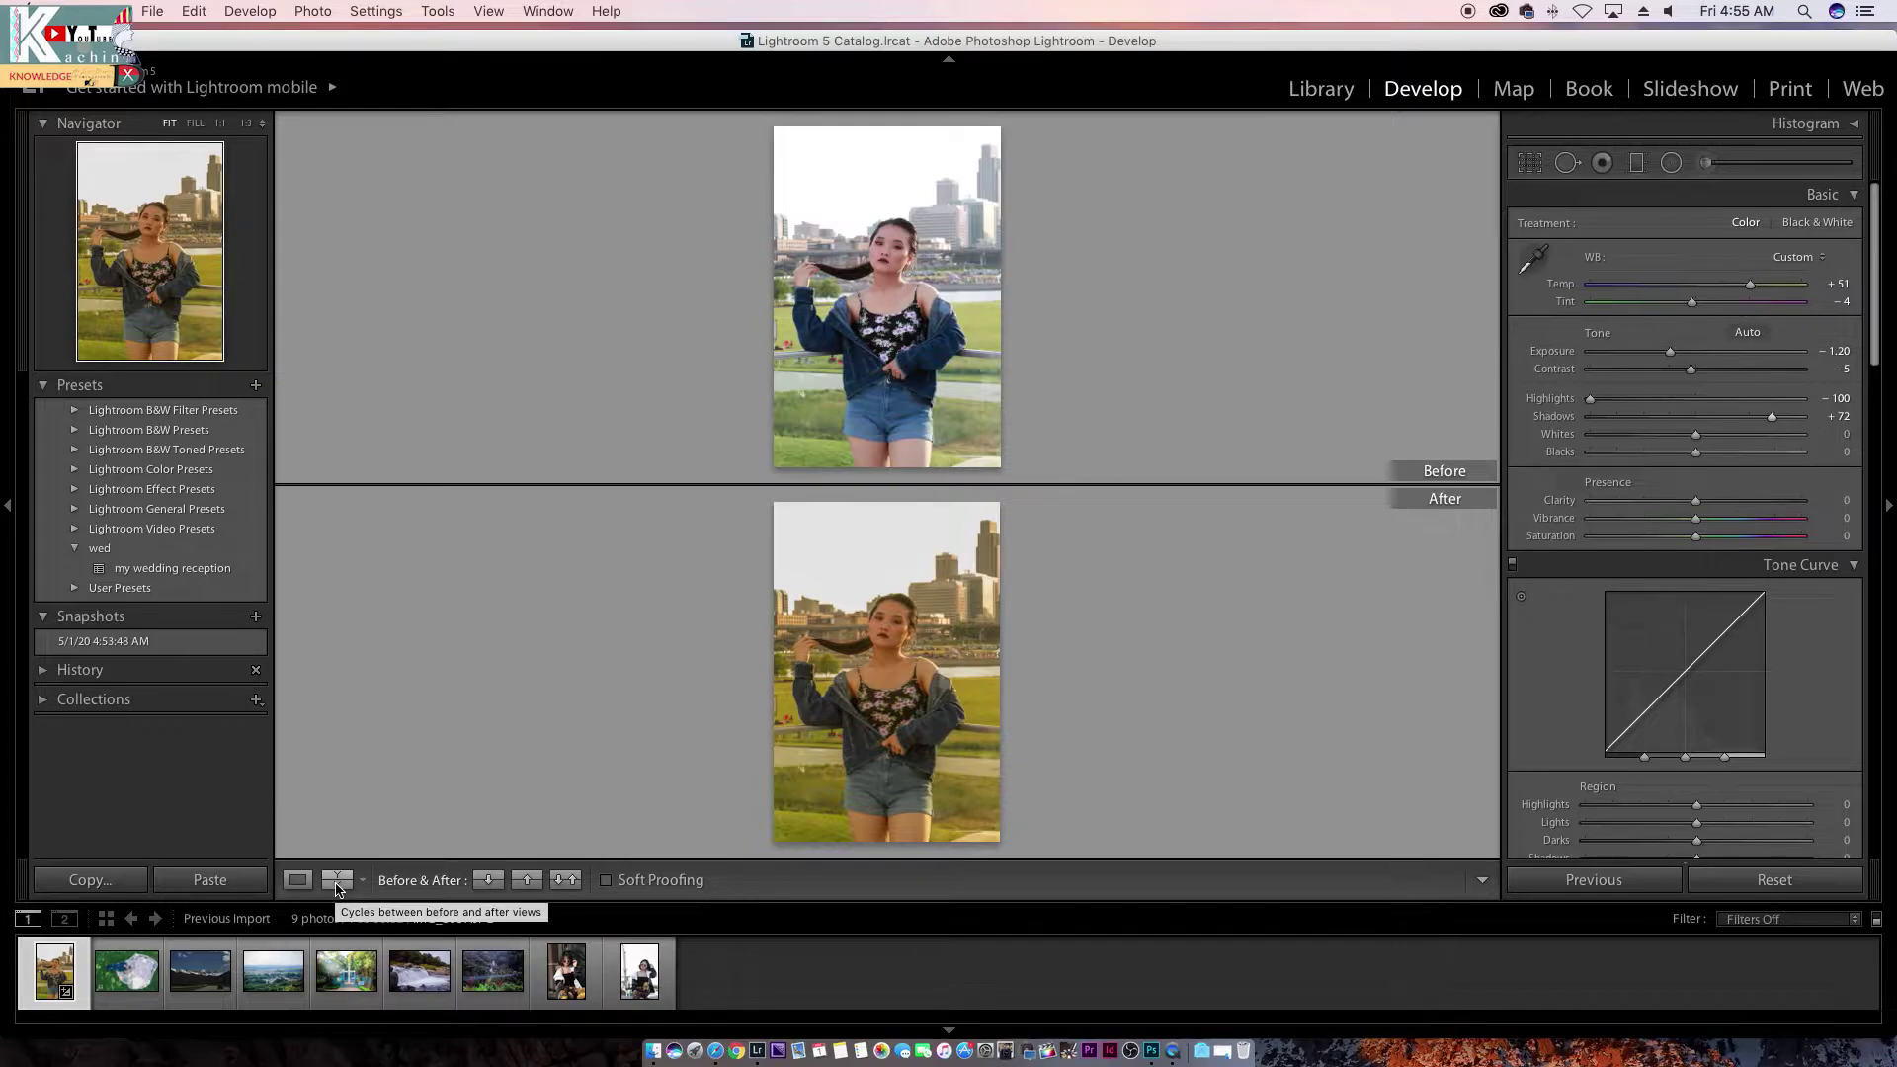
pyautogui.click(337, 881)
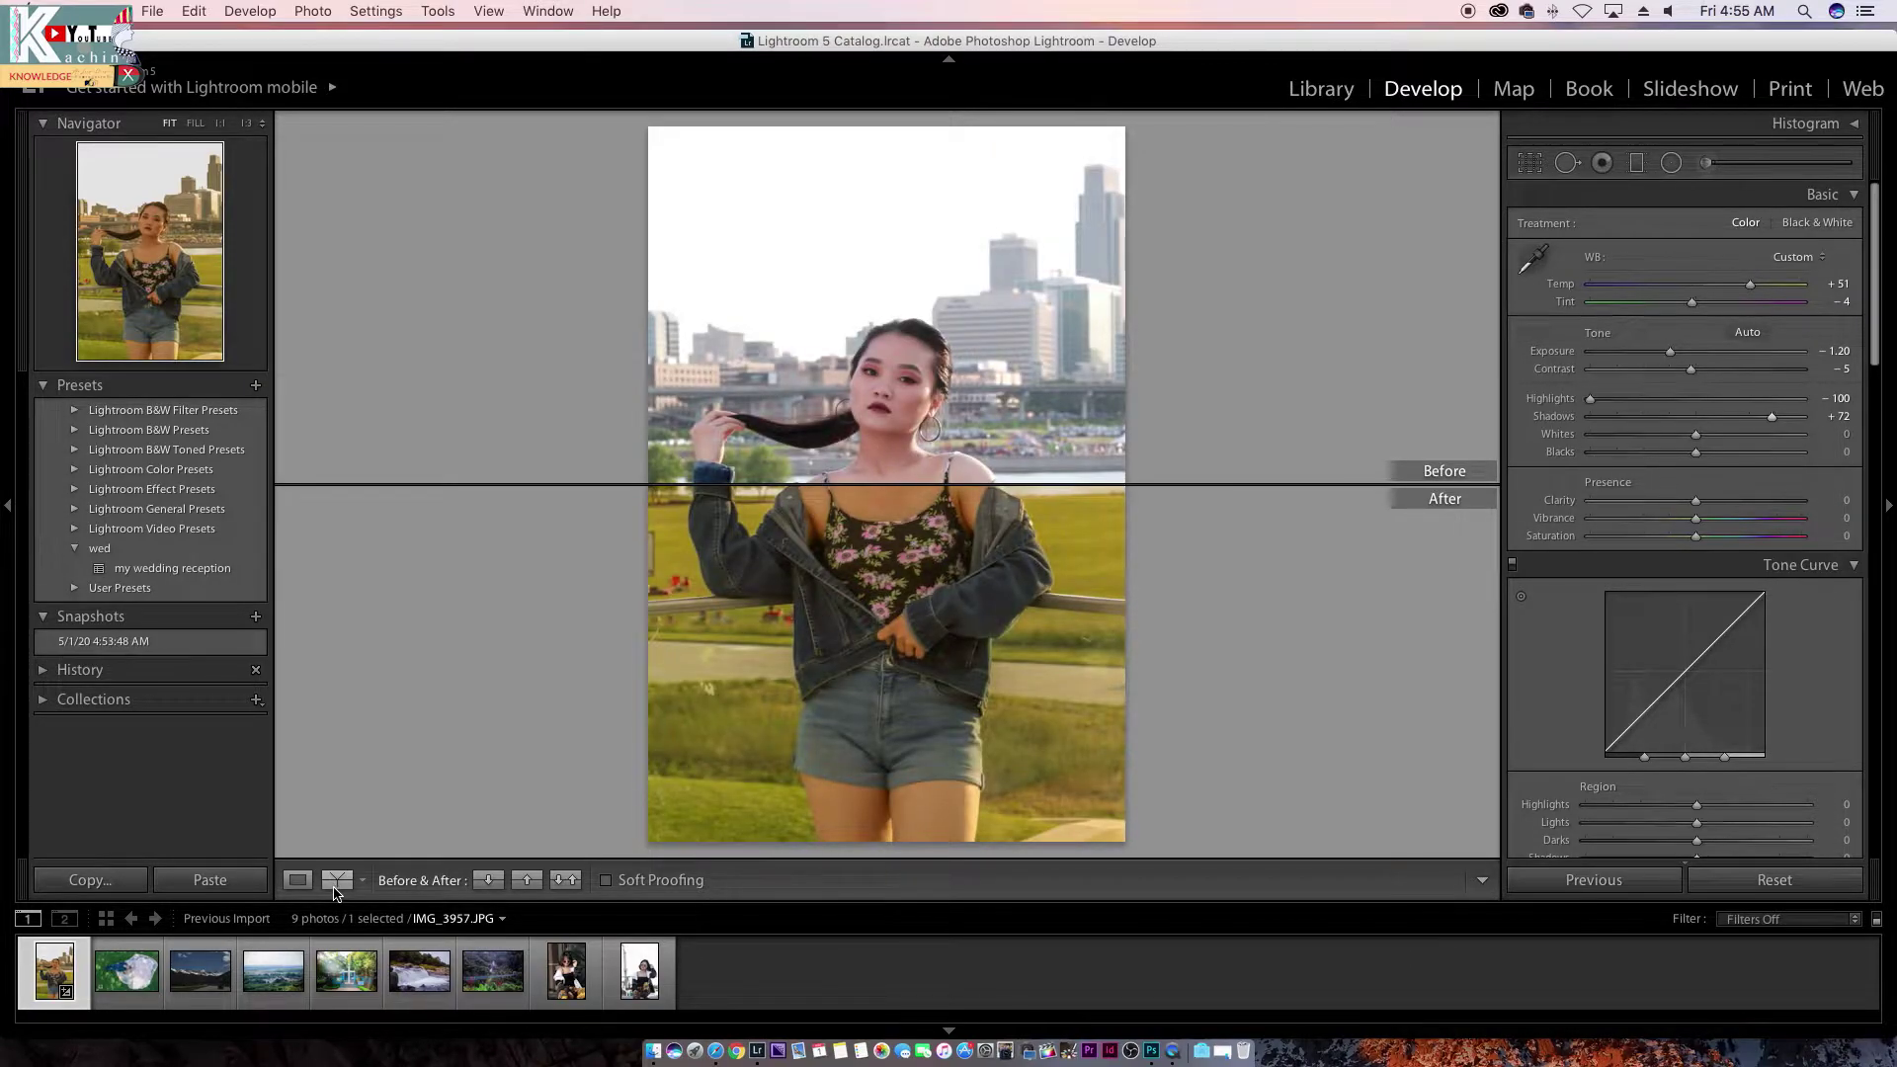
pyautogui.click(337, 881)
pyautogui.click(337, 881)
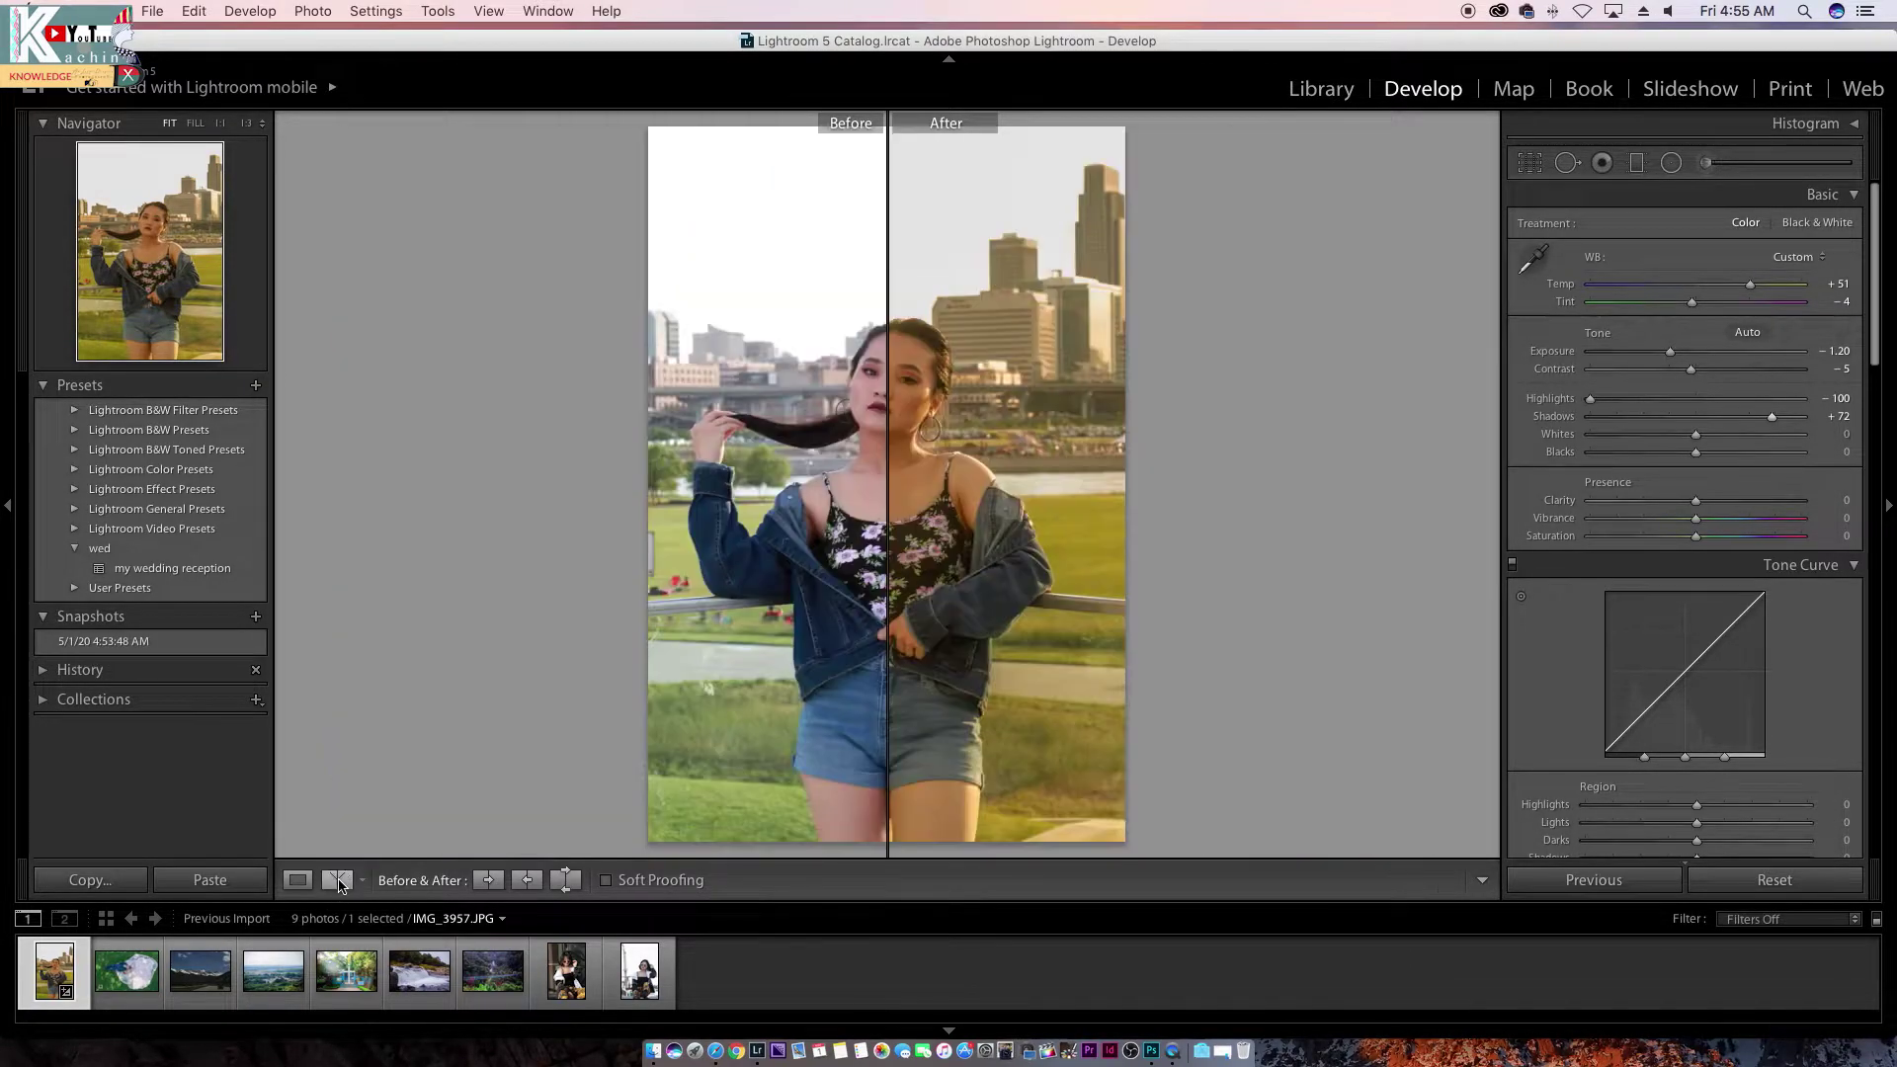
pyautogui.click(337, 881)
pyautogui.click(334, 889)
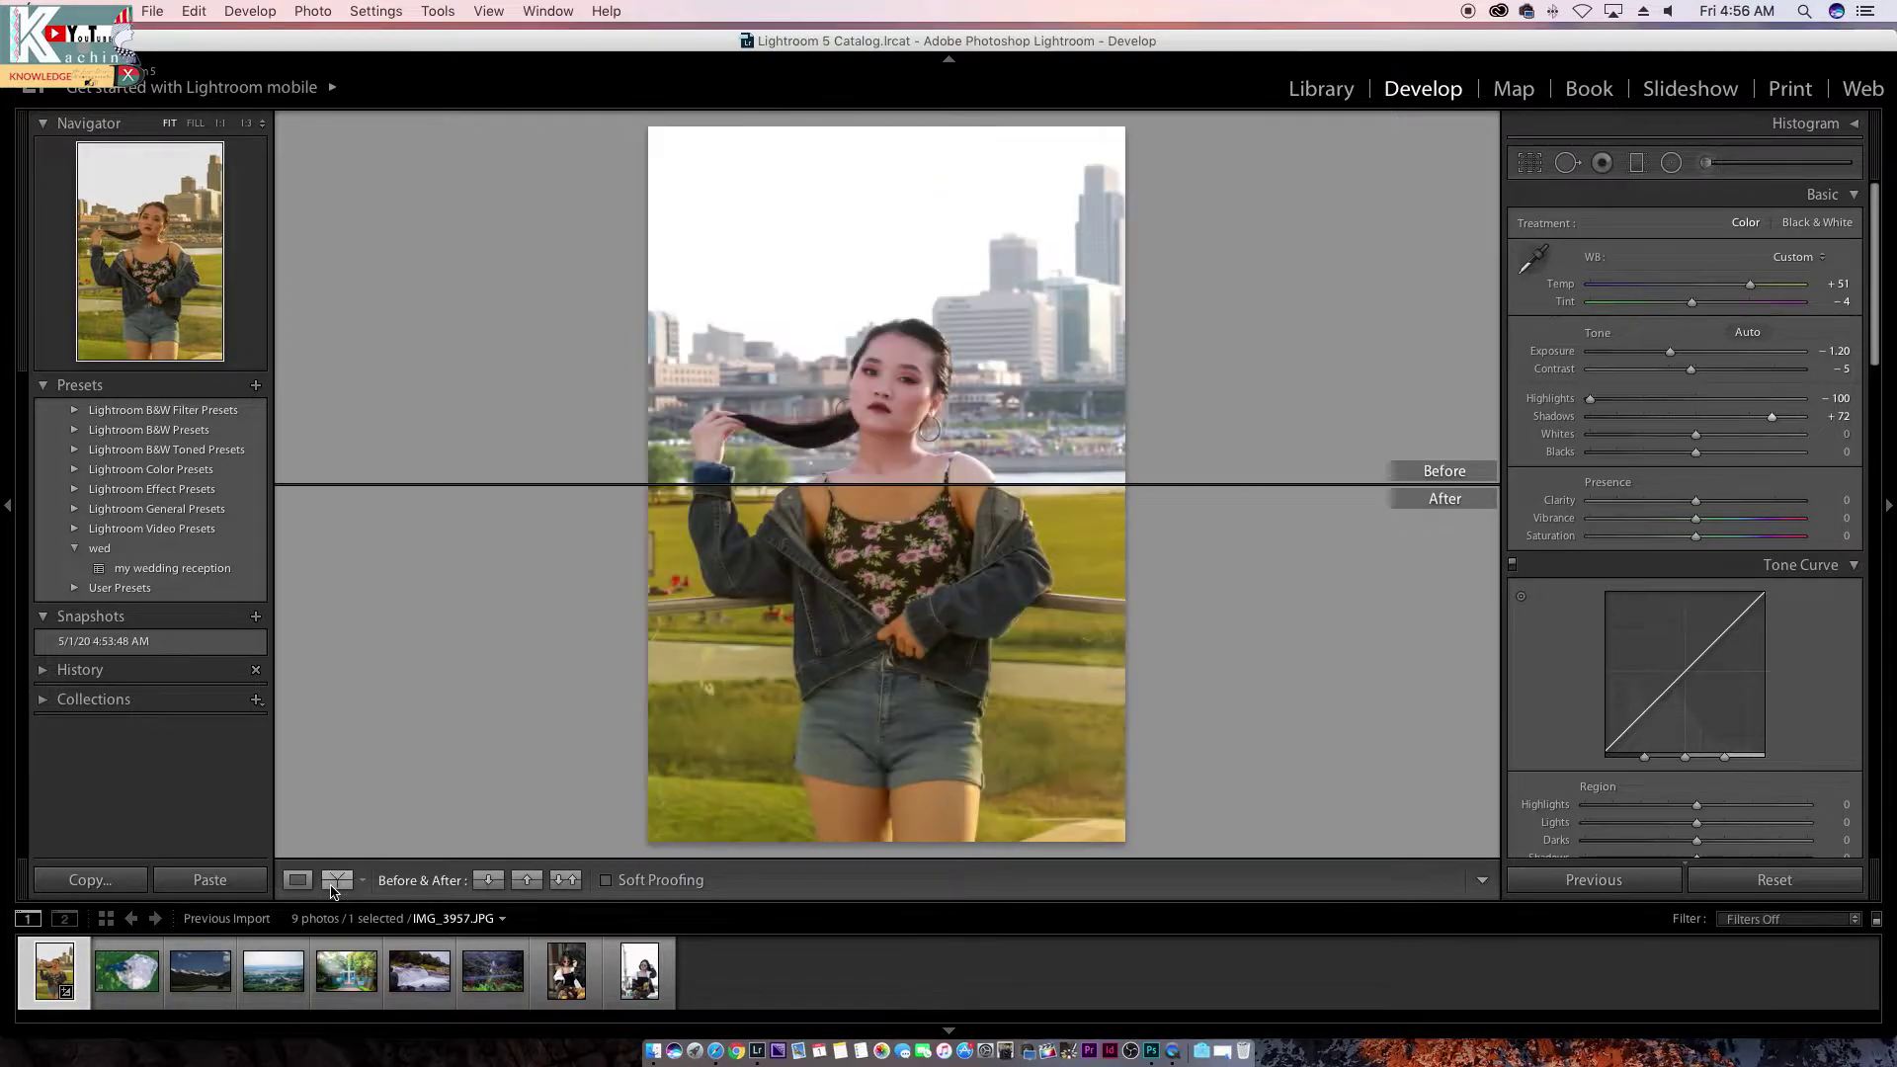
pyautogui.click(333, 889)
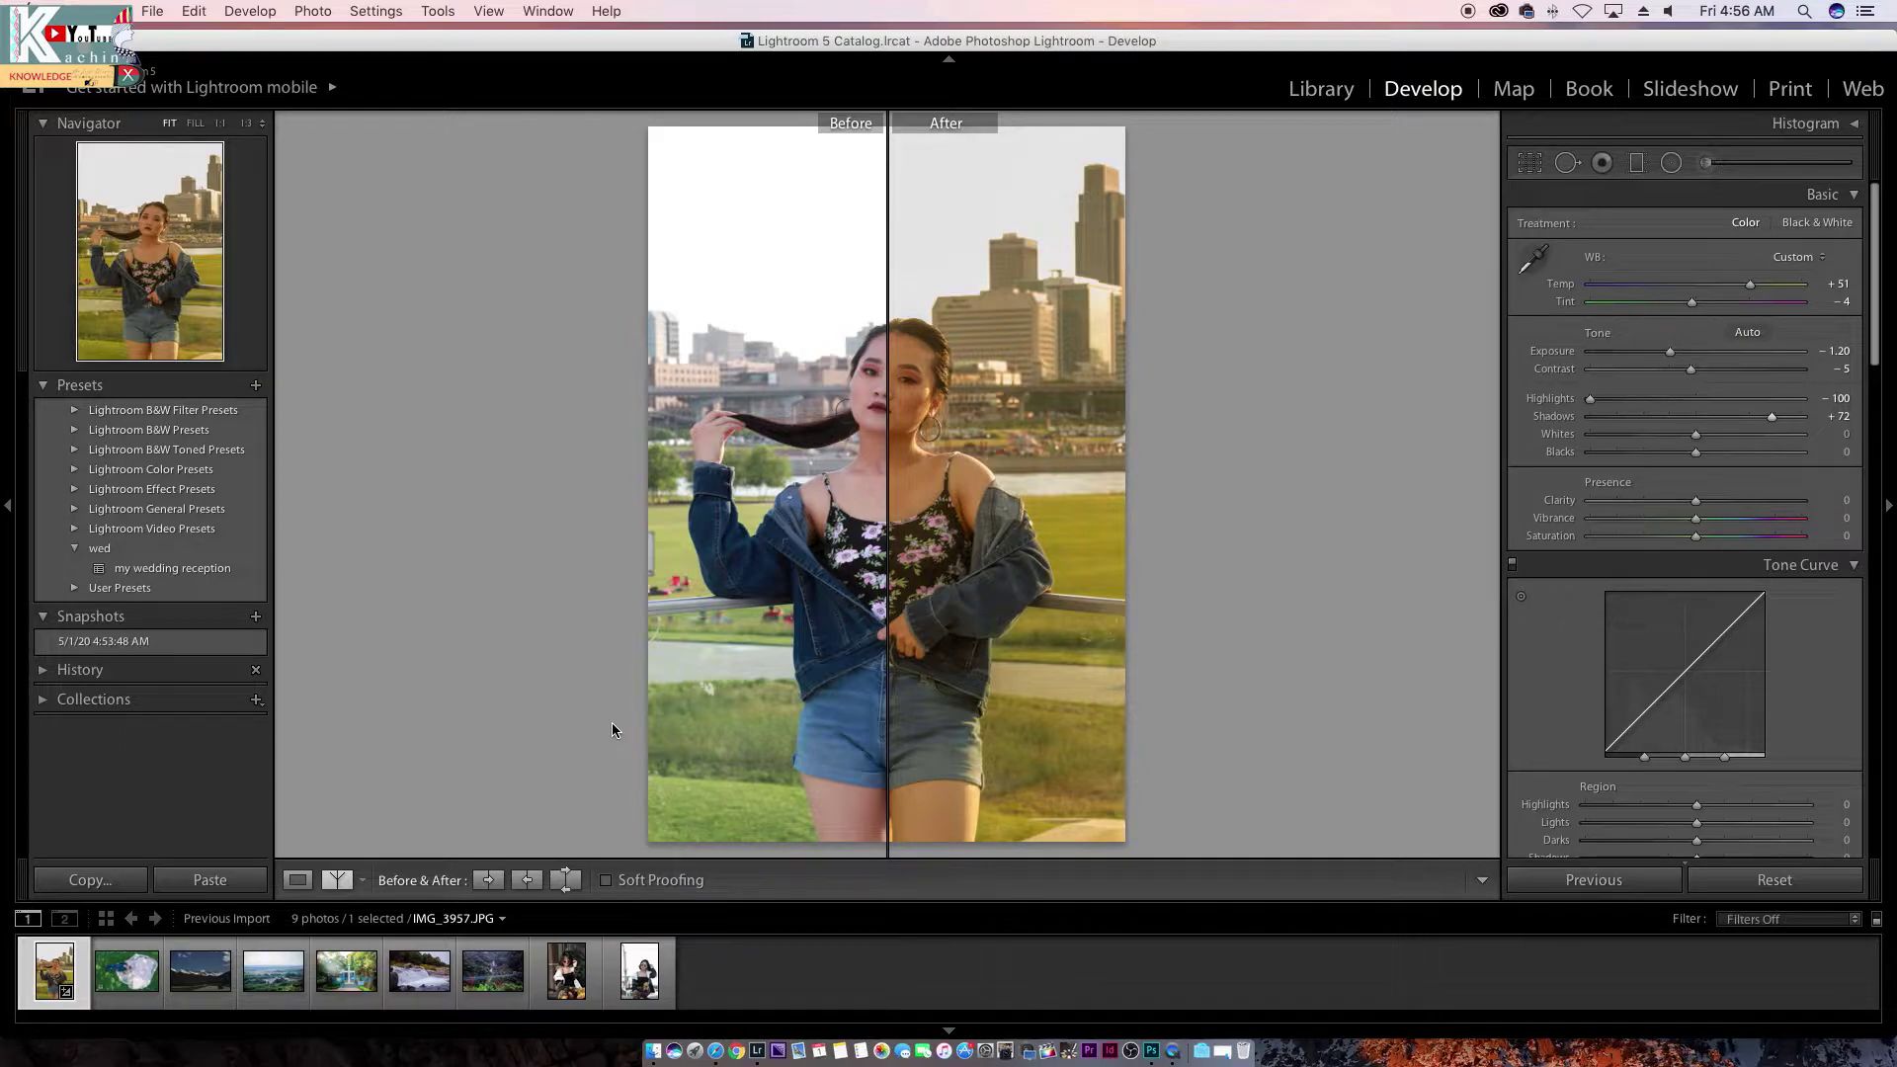
# Step: Toggle the comparison with Y a few times, then return to a single Loupe view
pyautogui.press('y')
pyautogui.press('y')
pyautogui.press('y')
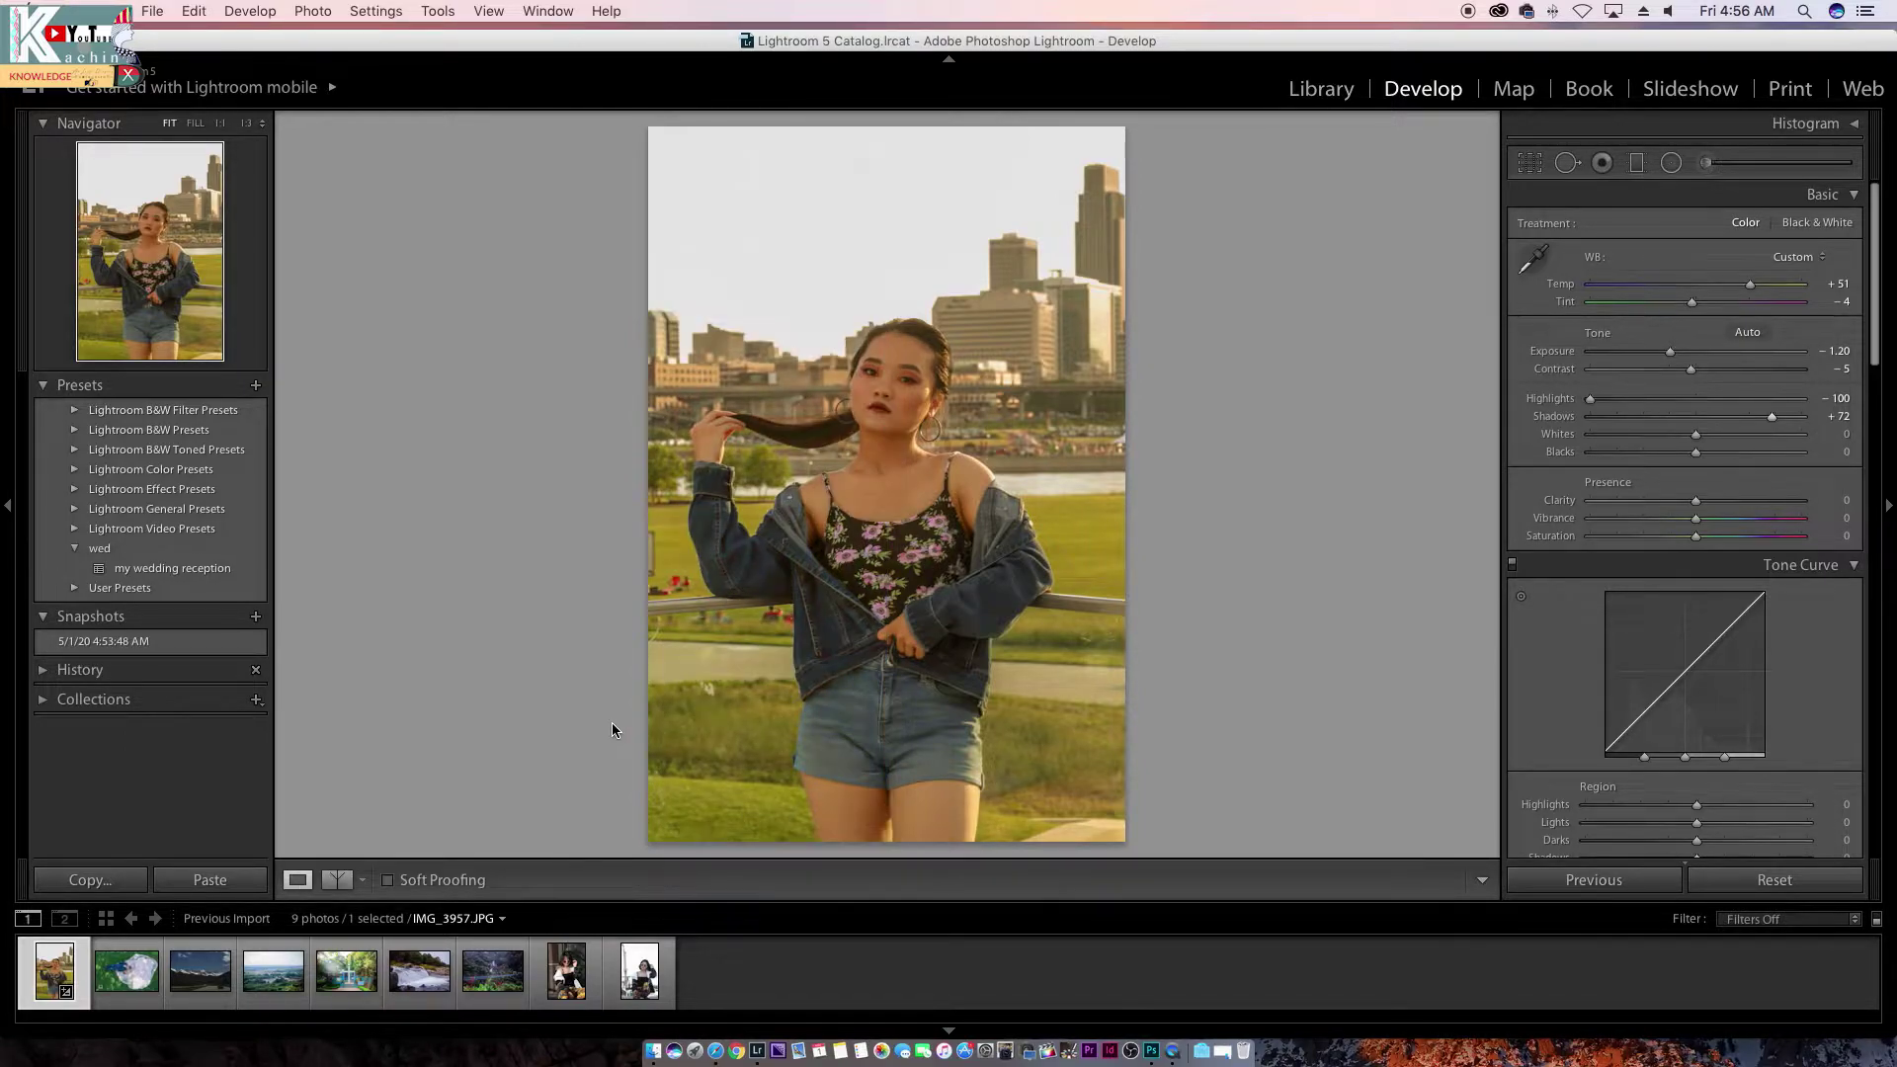
pyautogui.press('y')
pyautogui.press('y')
pyautogui.press('y')
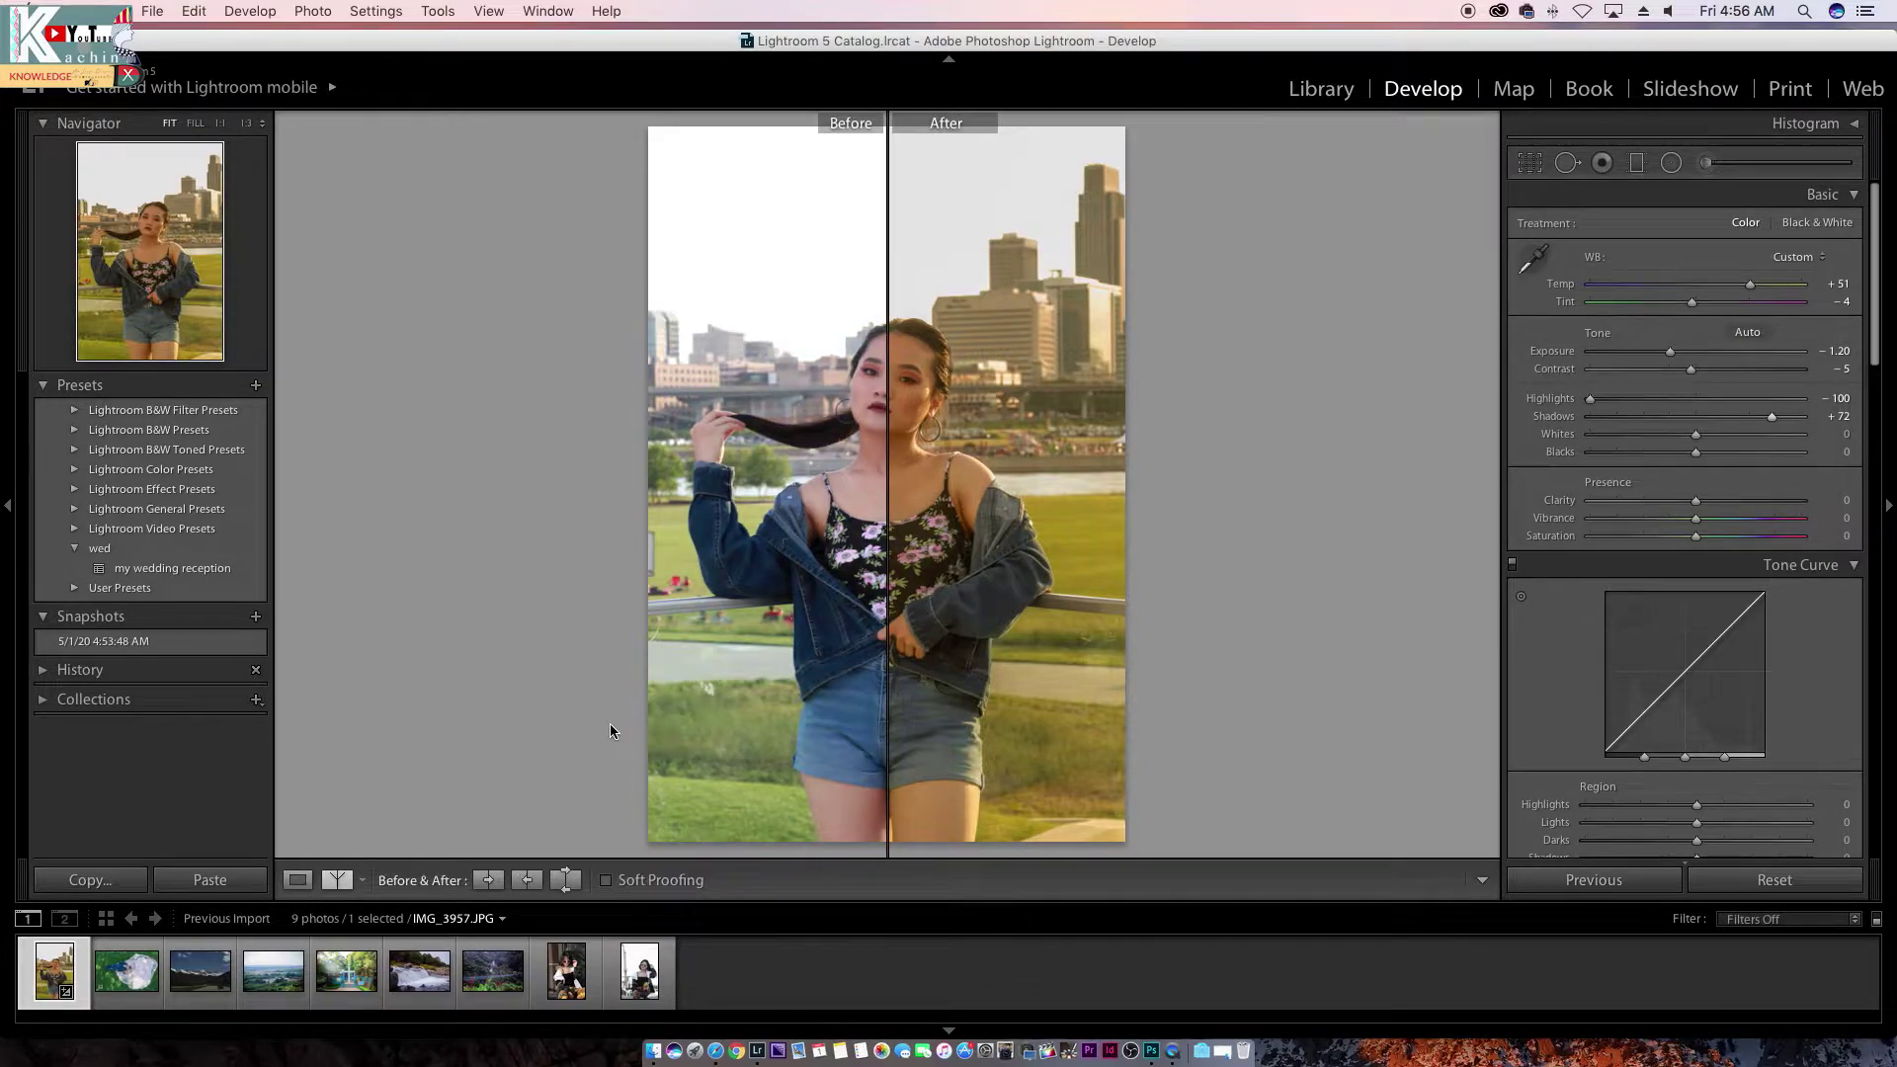
pyautogui.press('y')
pyautogui.press('y')
pyautogui.click(336, 882)
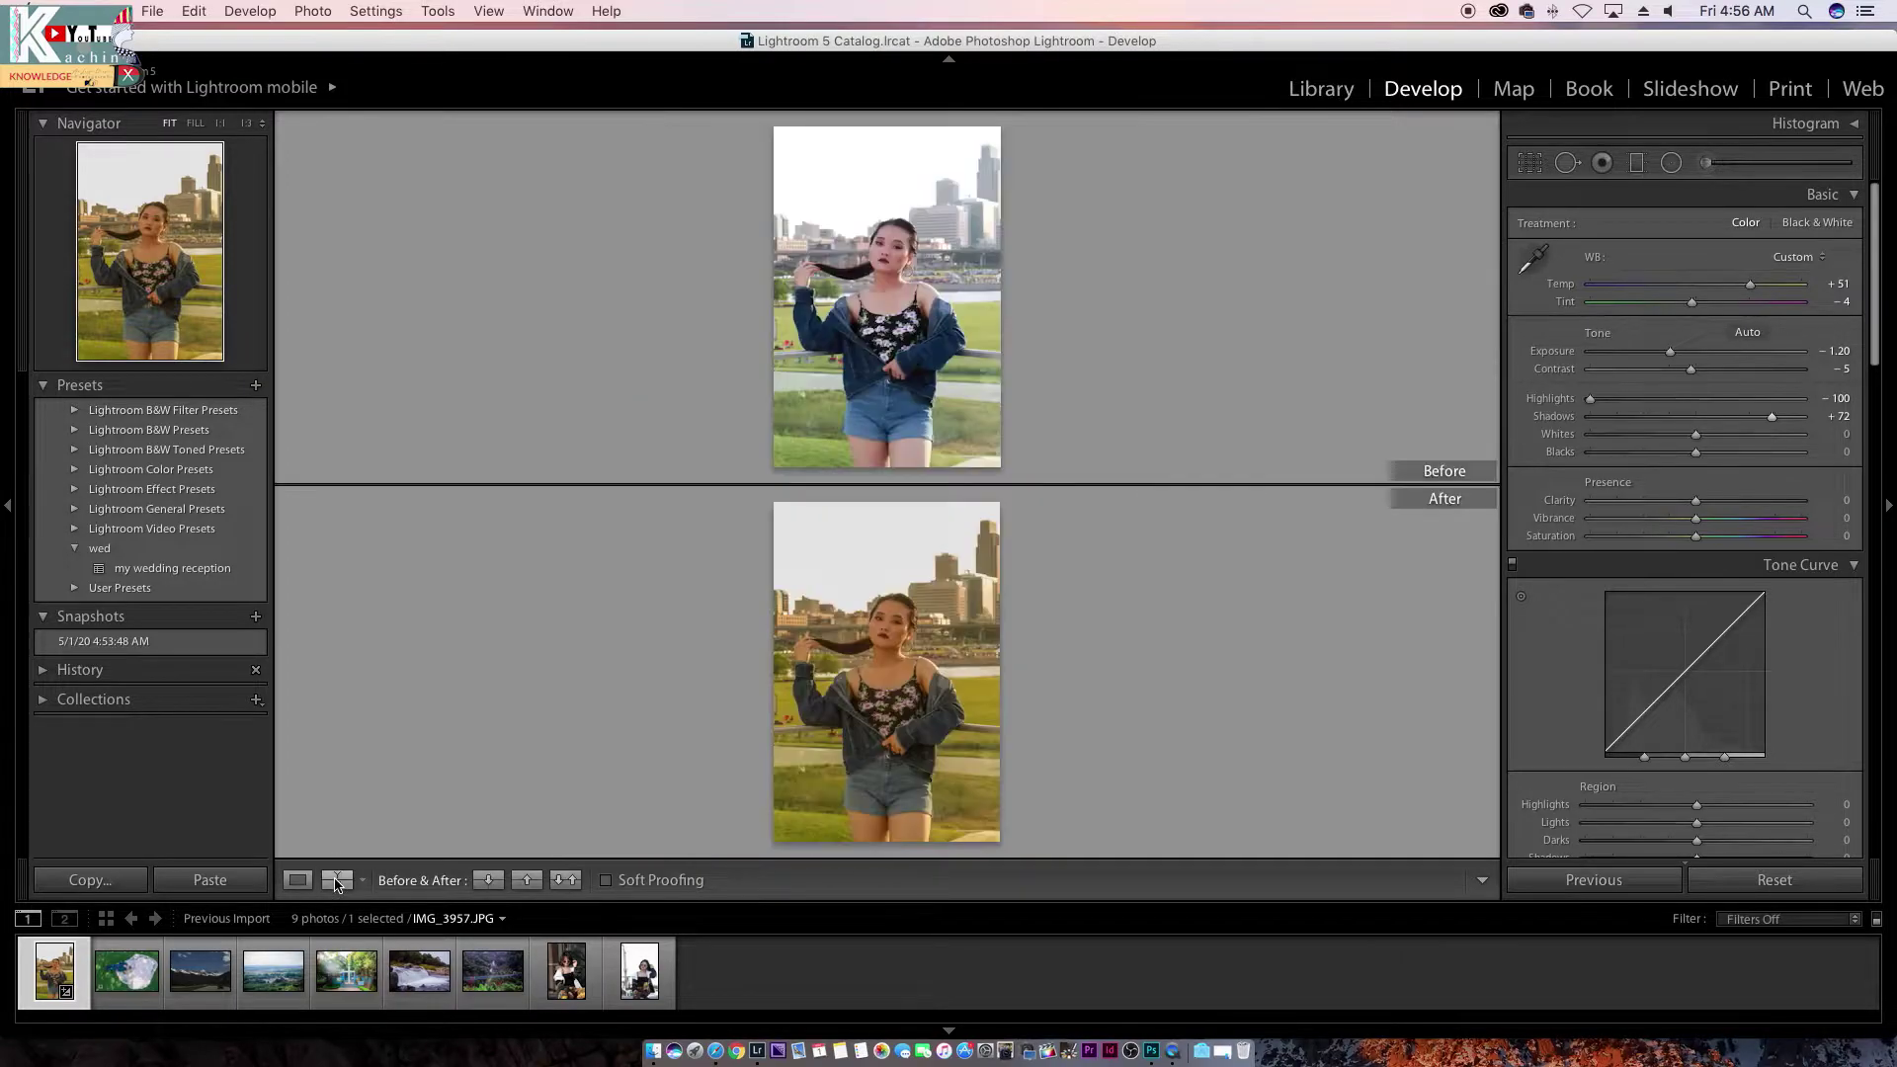
pyautogui.click(336, 882)
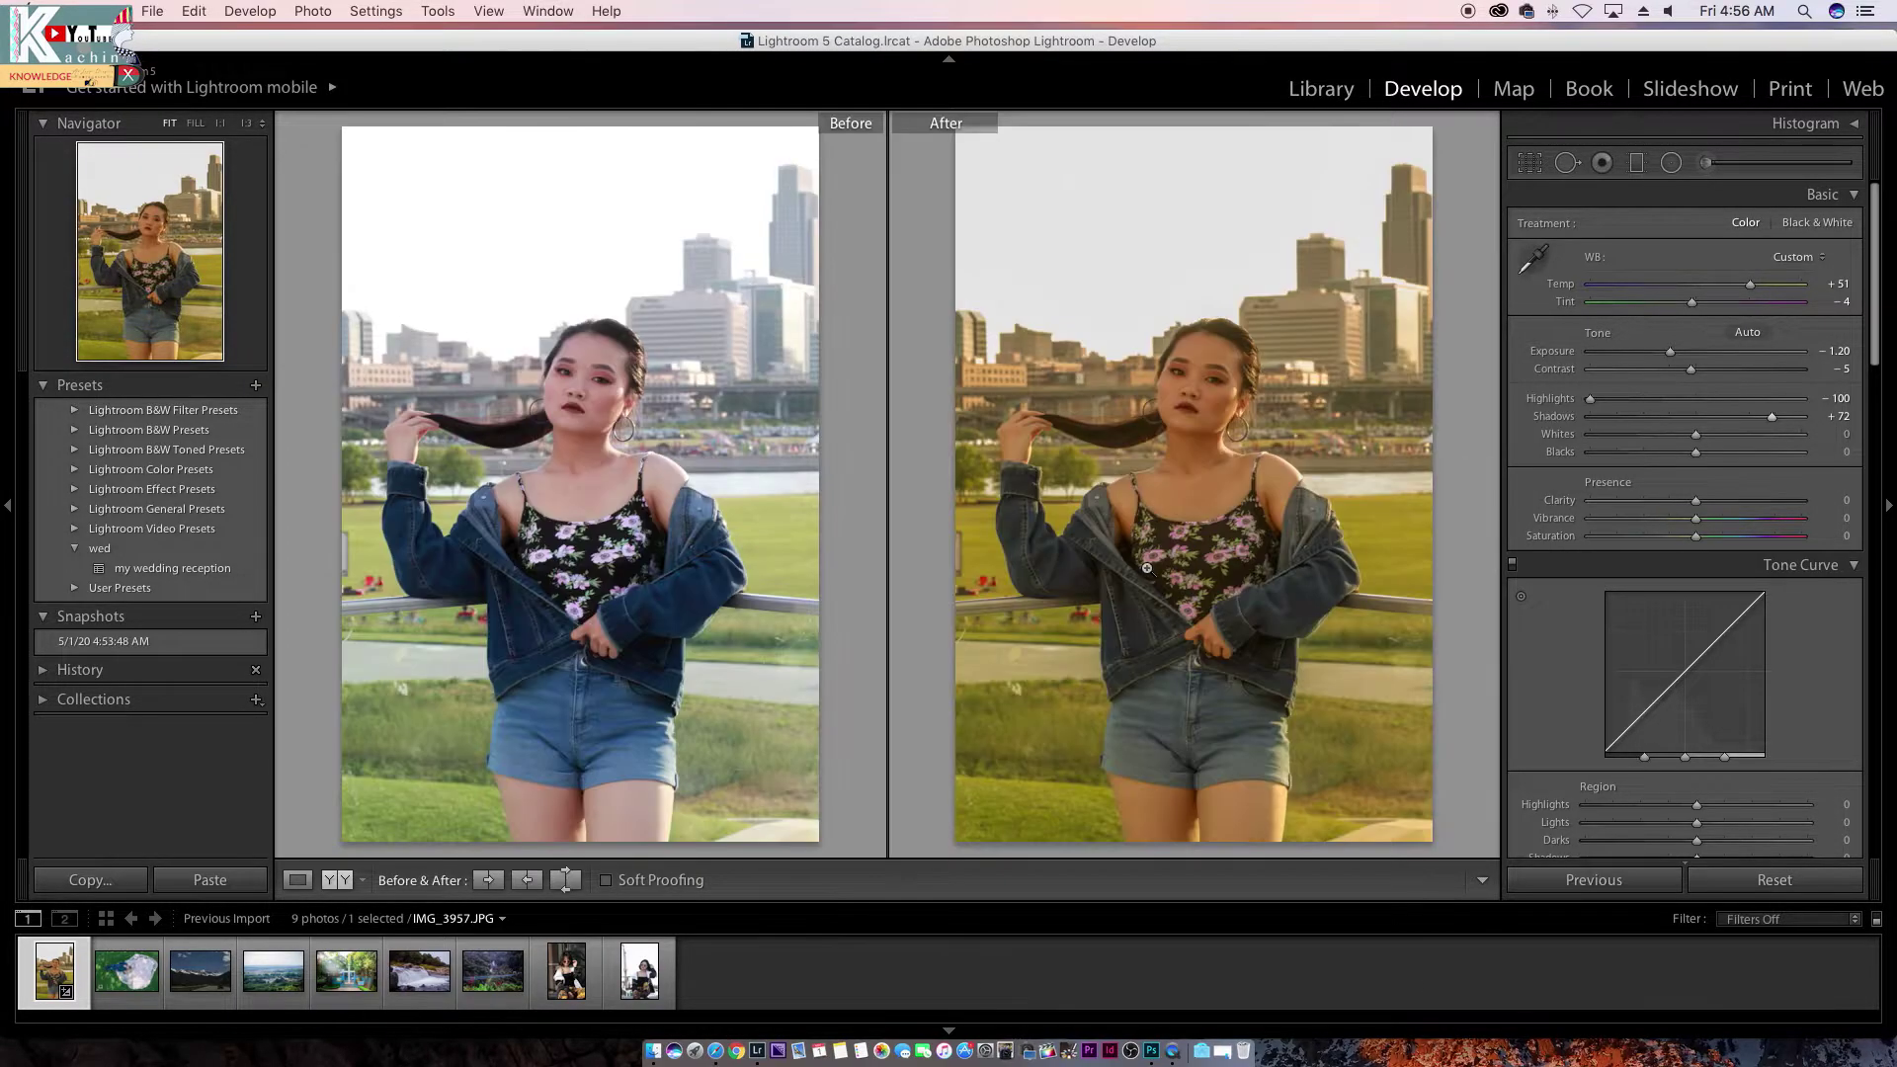
pyautogui.press('y')
pyautogui.press('y')
pyautogui.press('y')
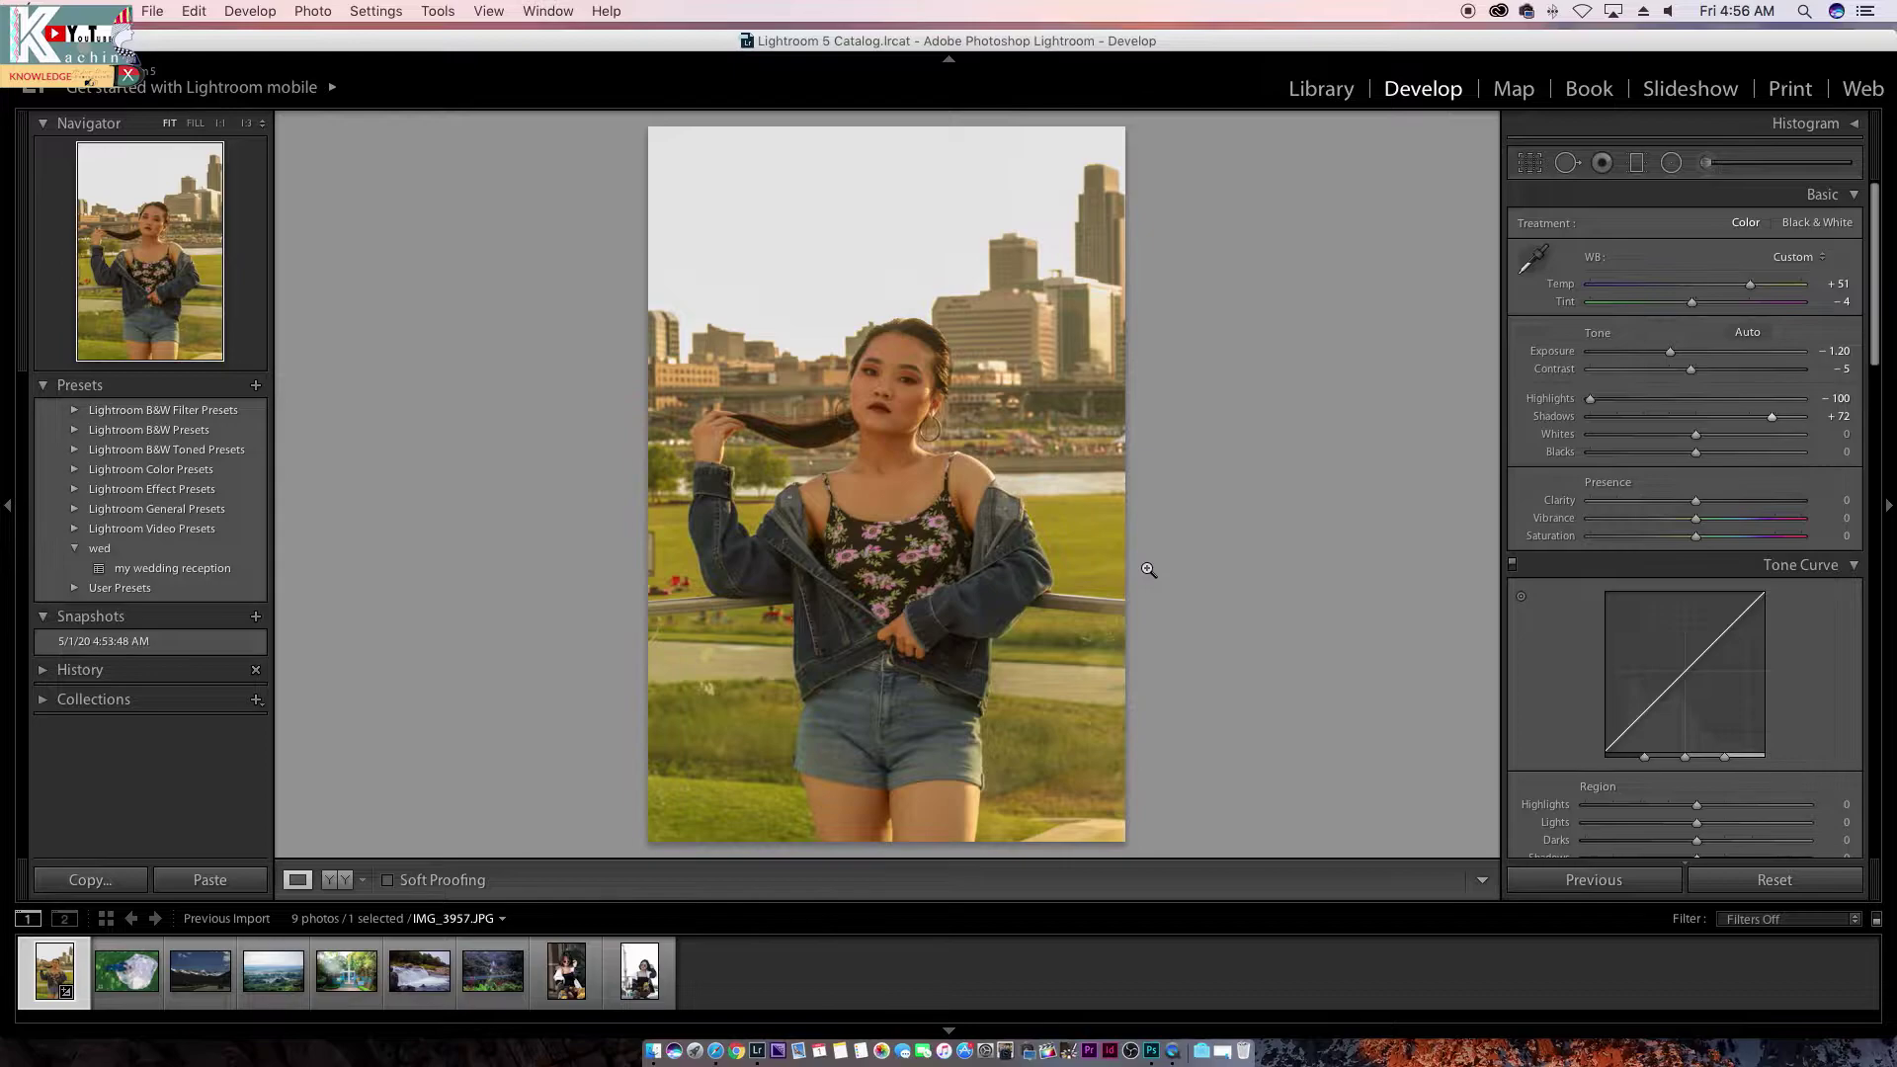
pyautogui.press('y')
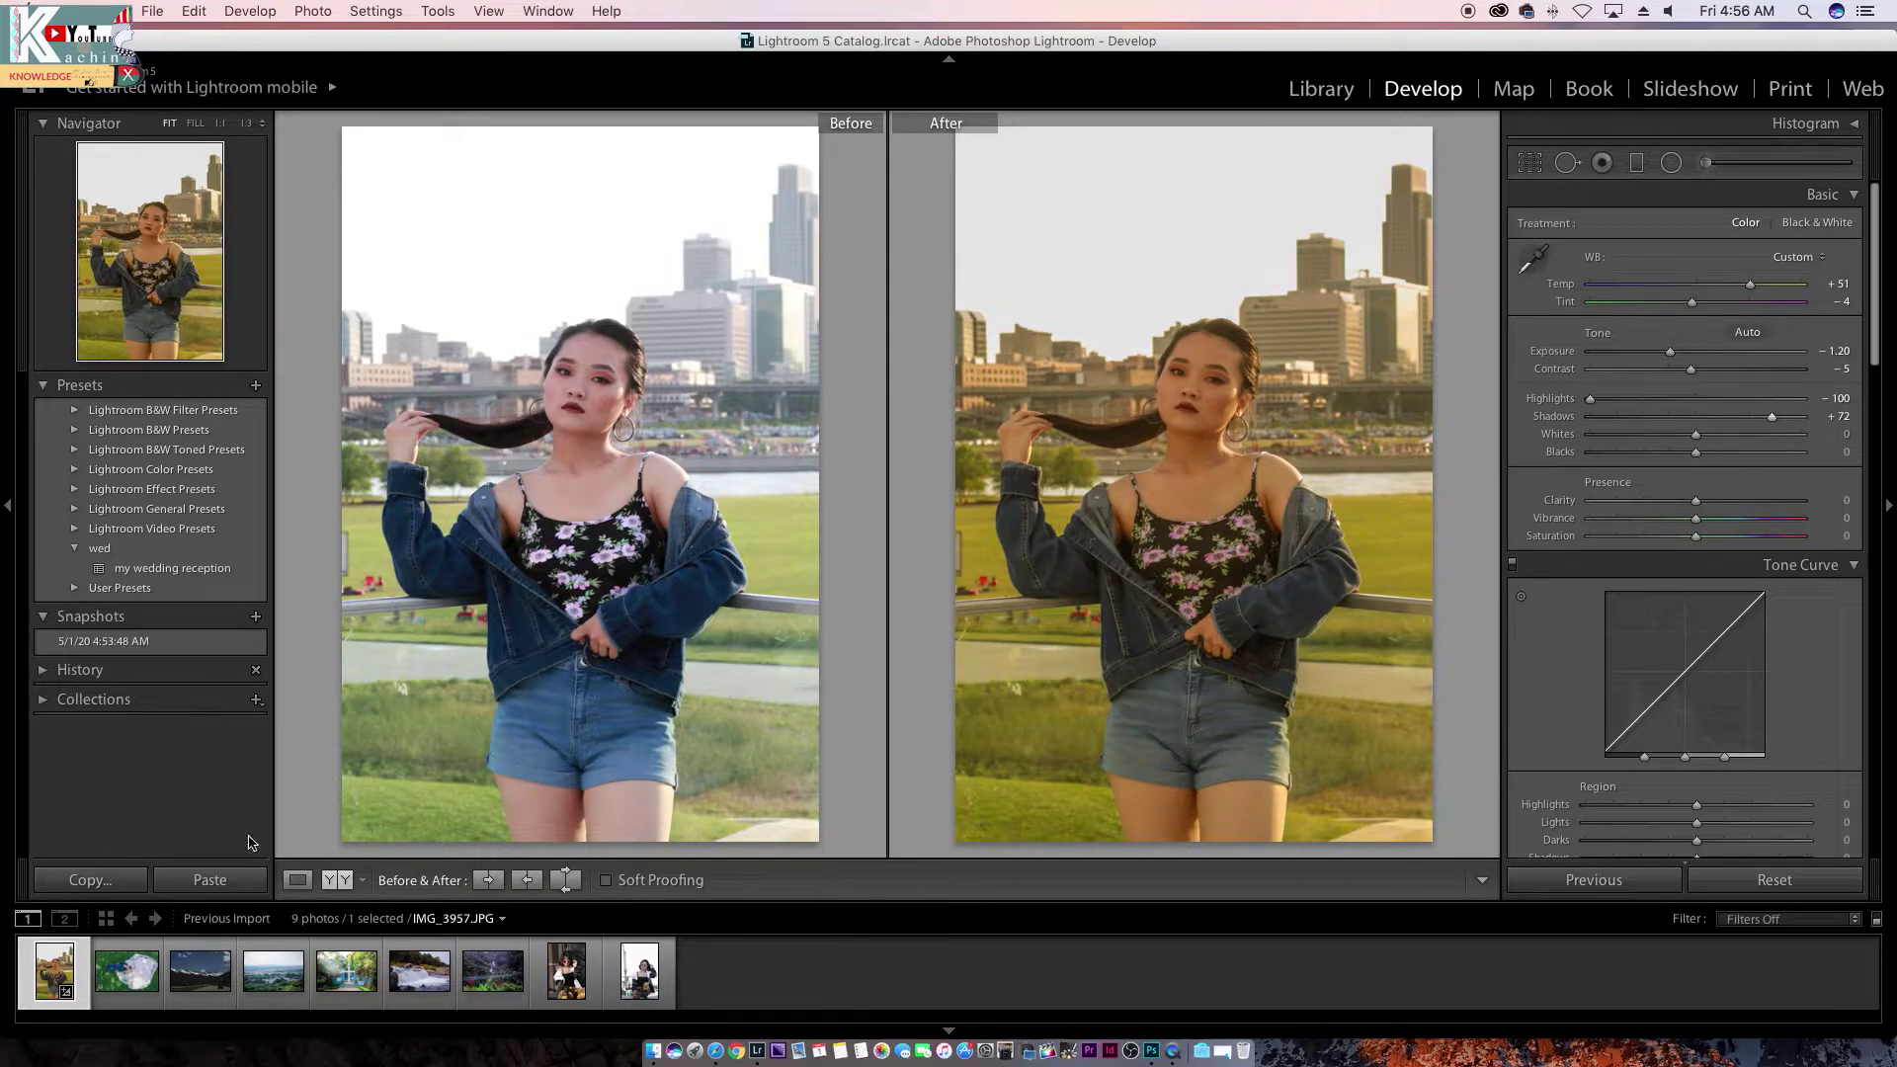
pyautogui.click(295, 888)
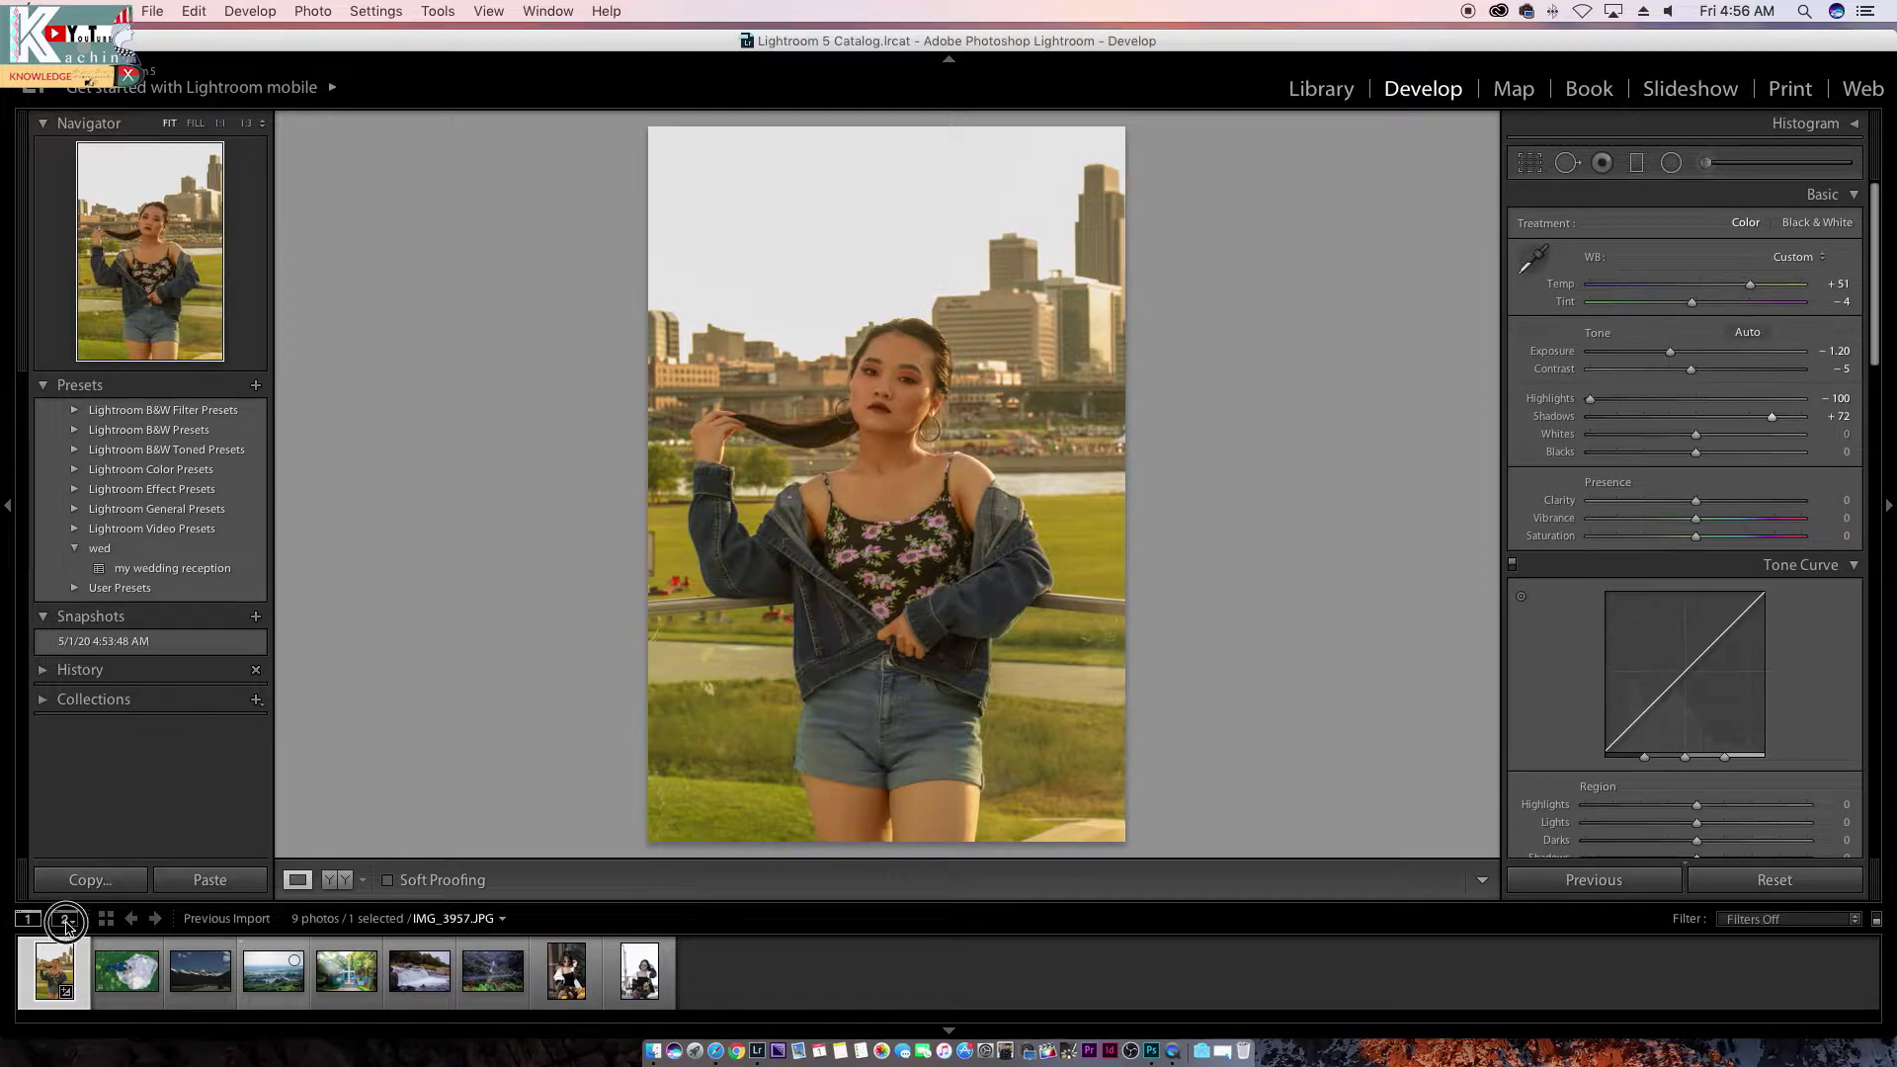
pyautogui.click(65, 920)
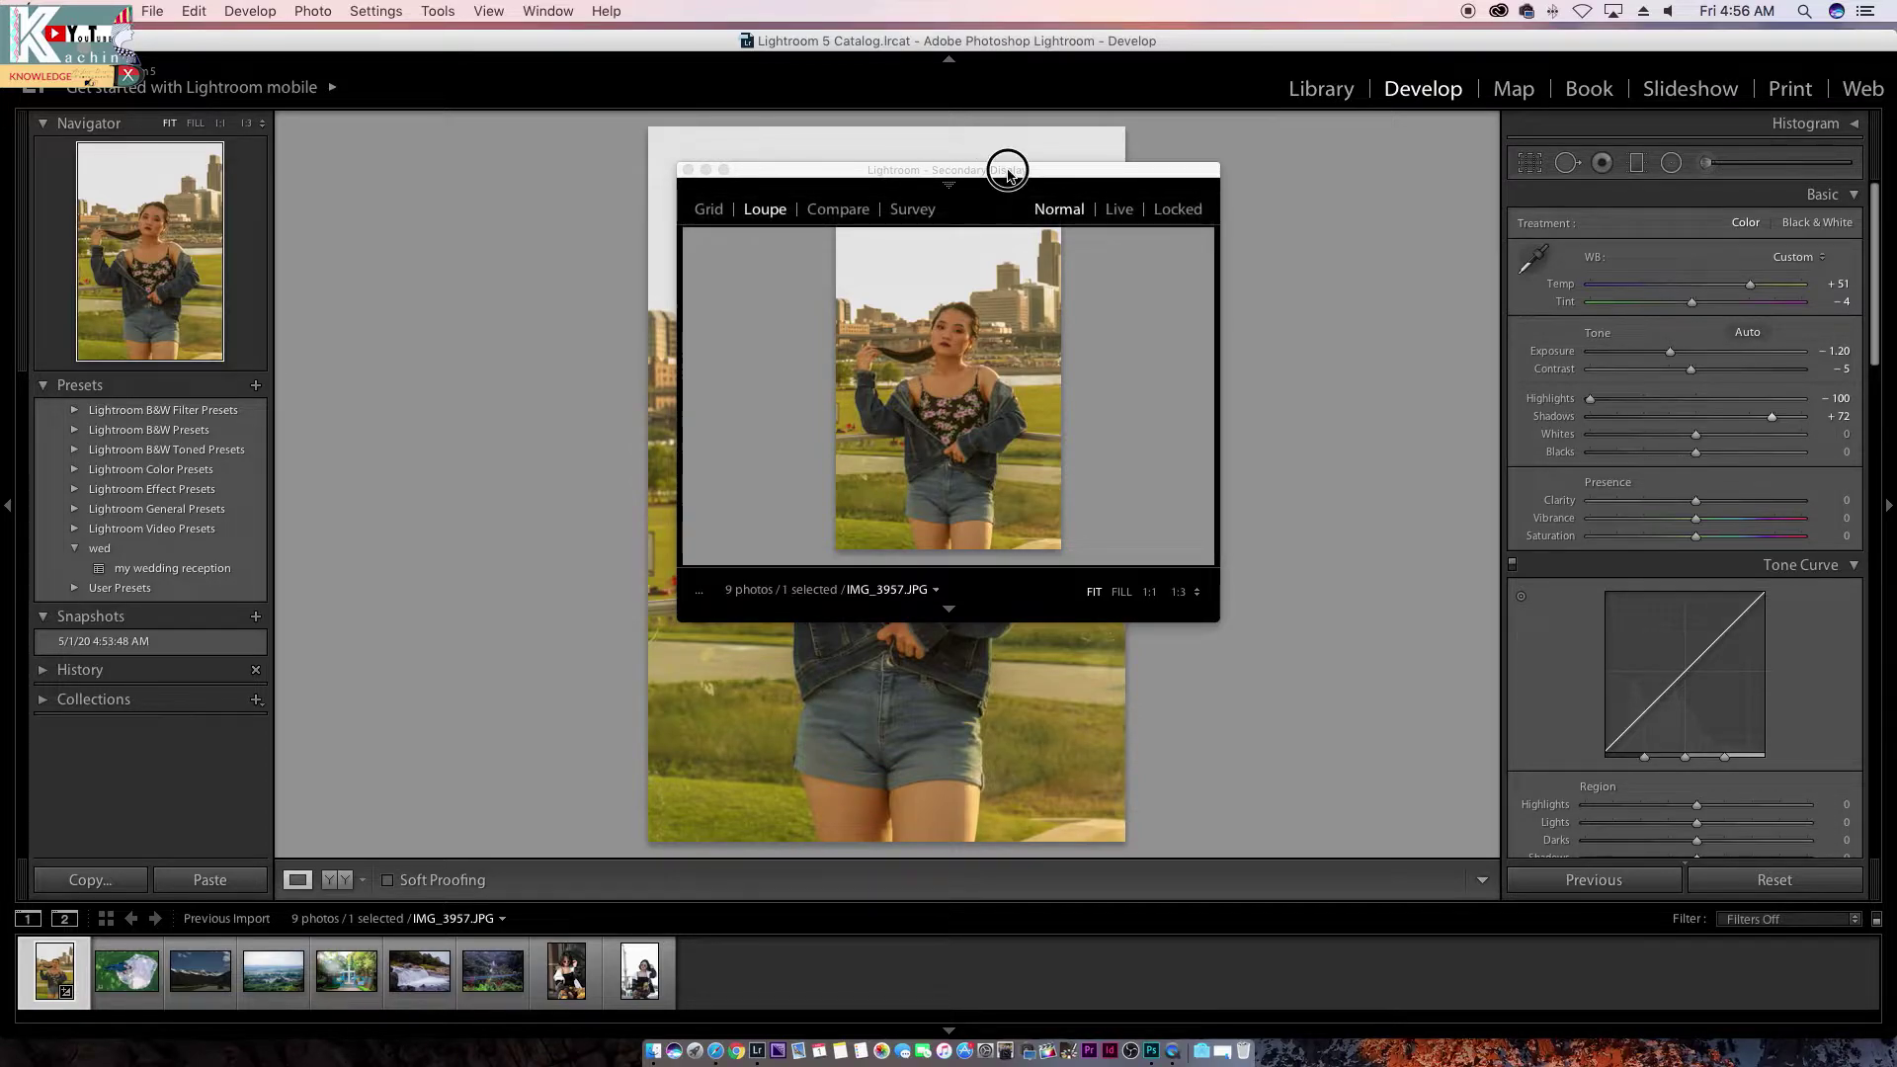
pyautogui.moveTo(1004, 169); pyautogui.dragTo(1012, 240)
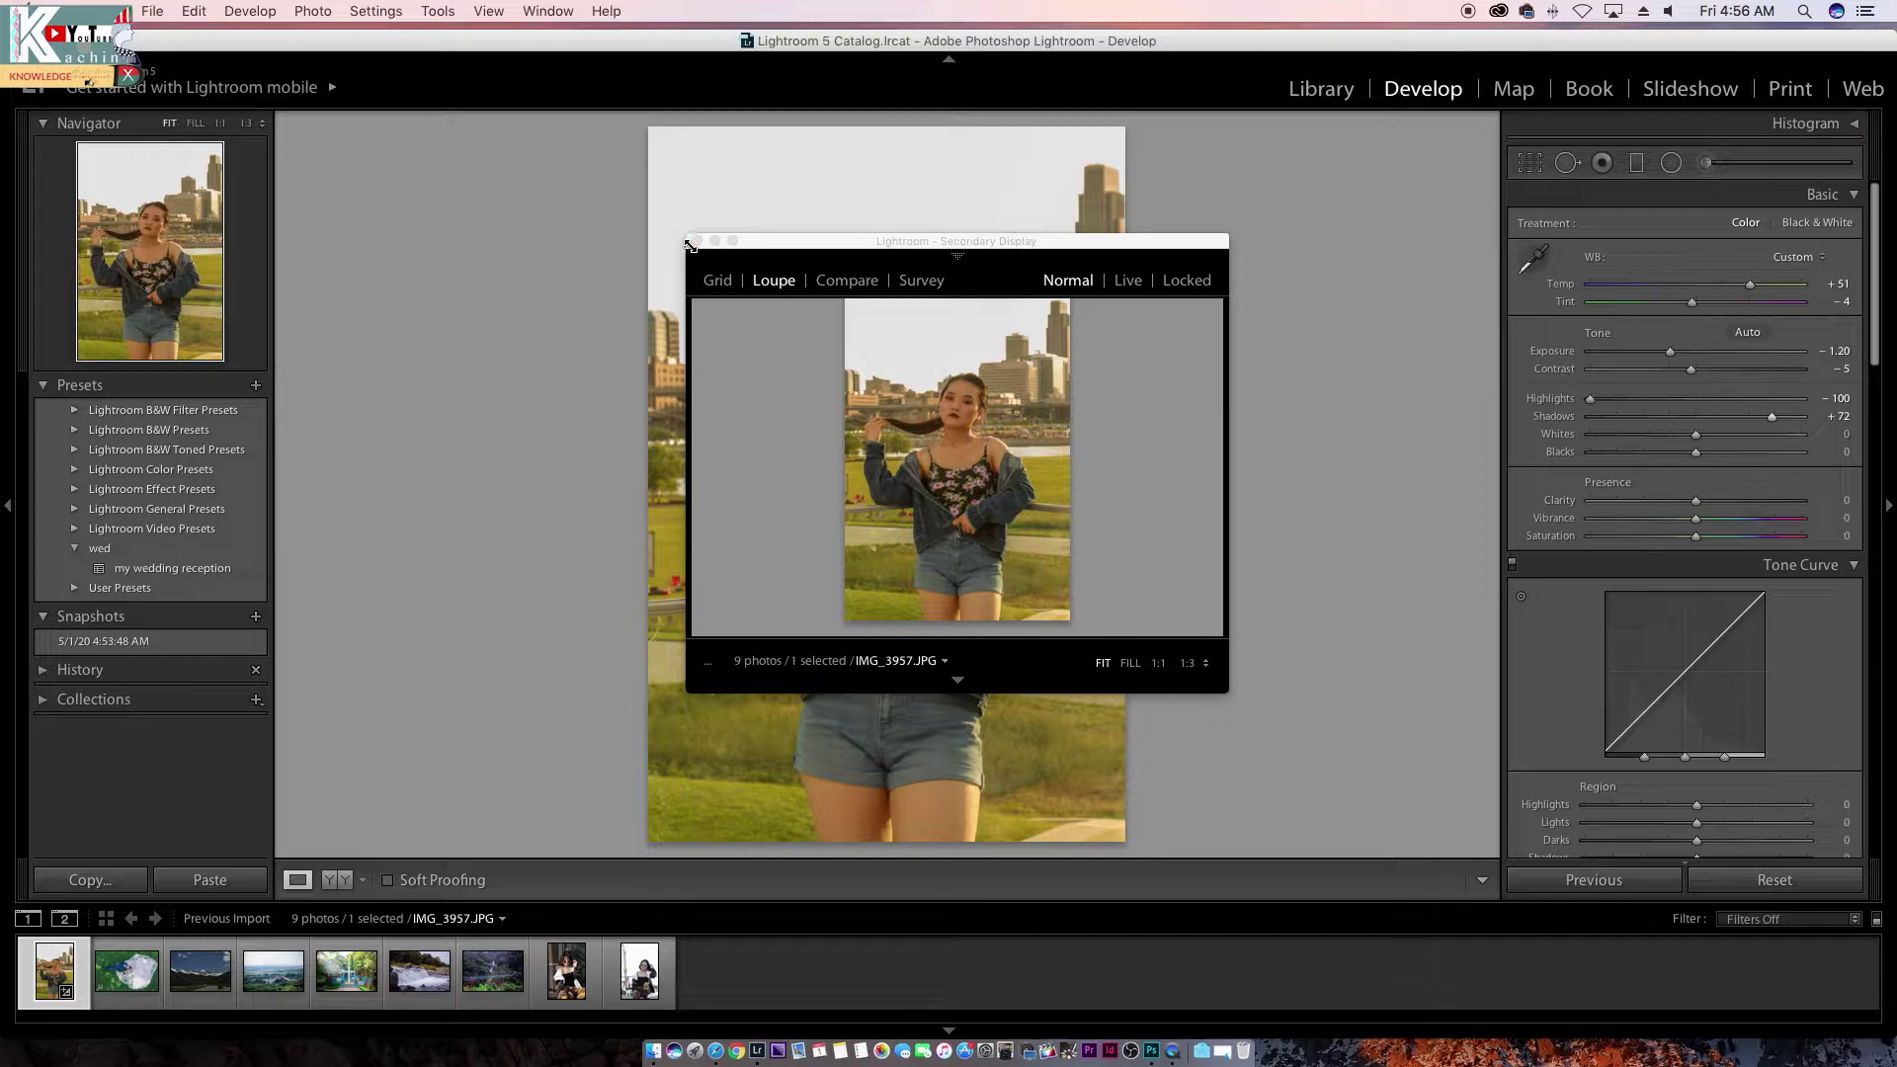
pyautogui.click(698, 243)
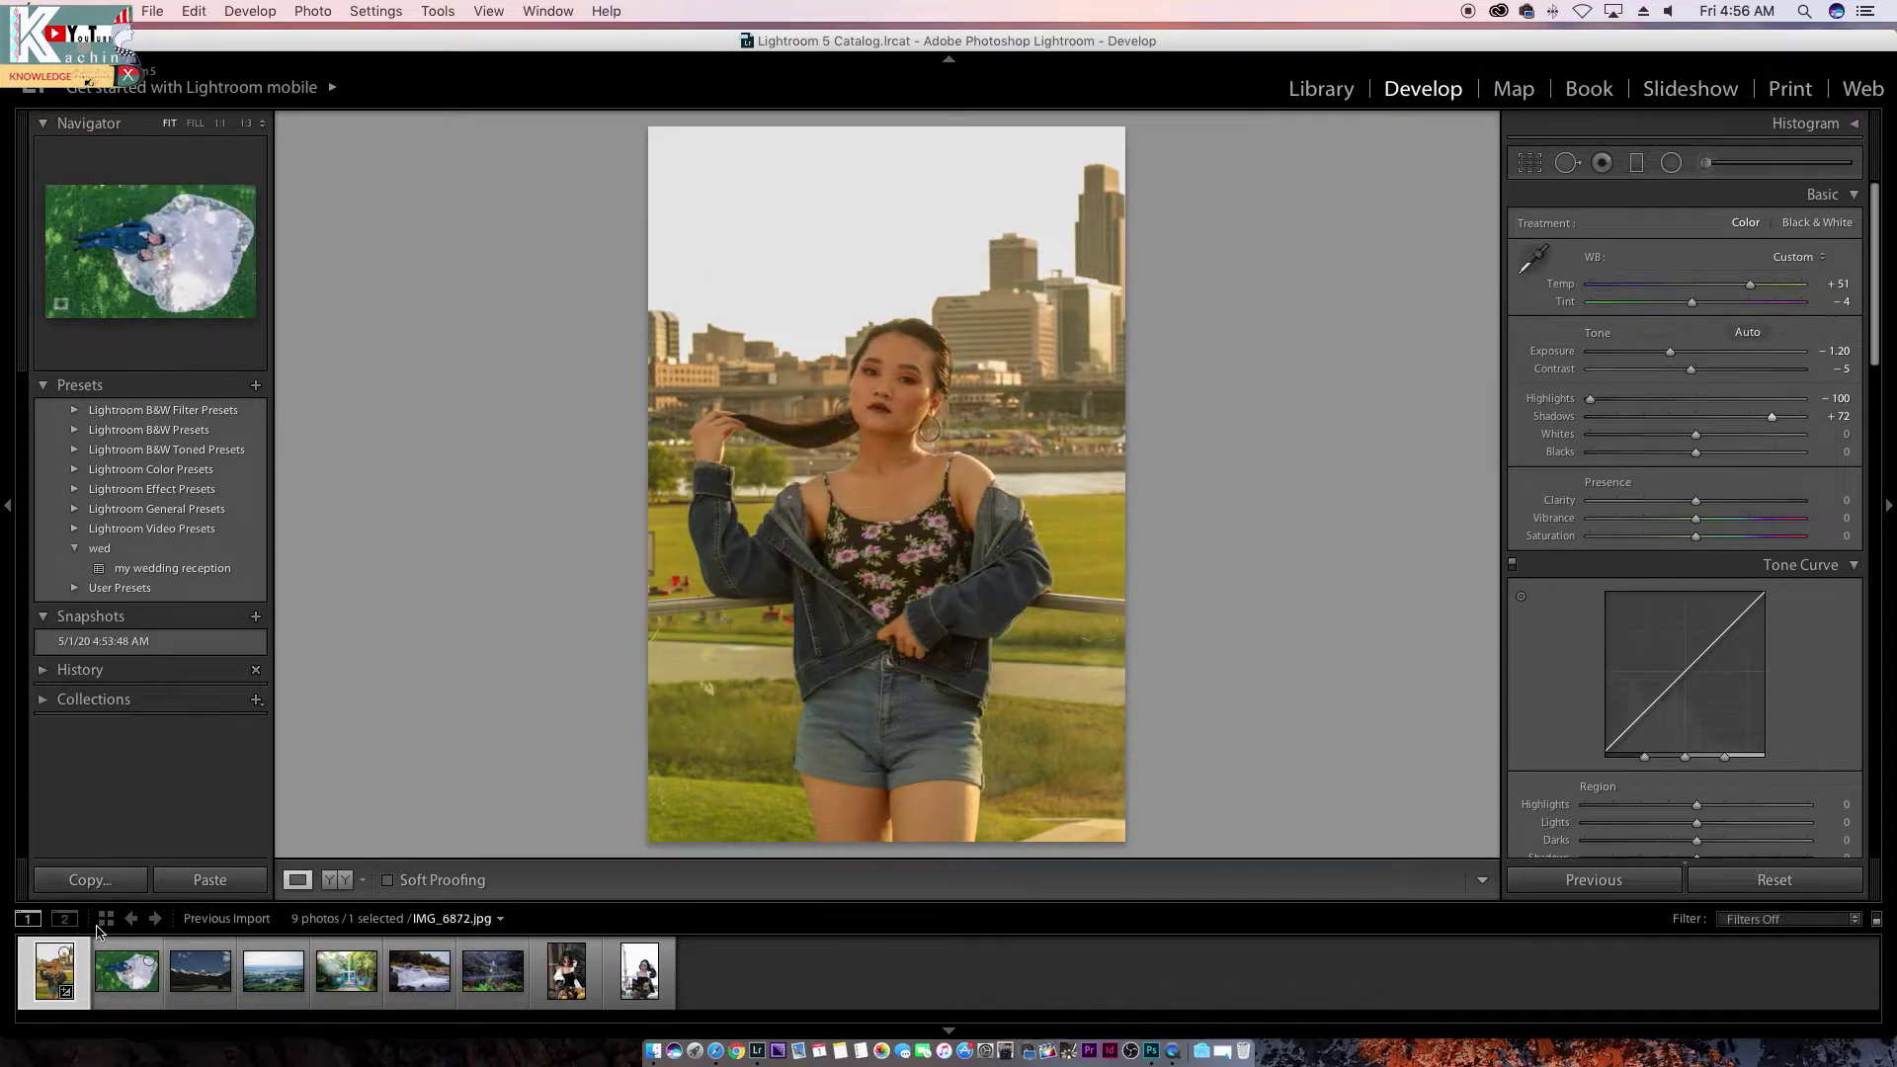
pyautogui.click(31, 924)
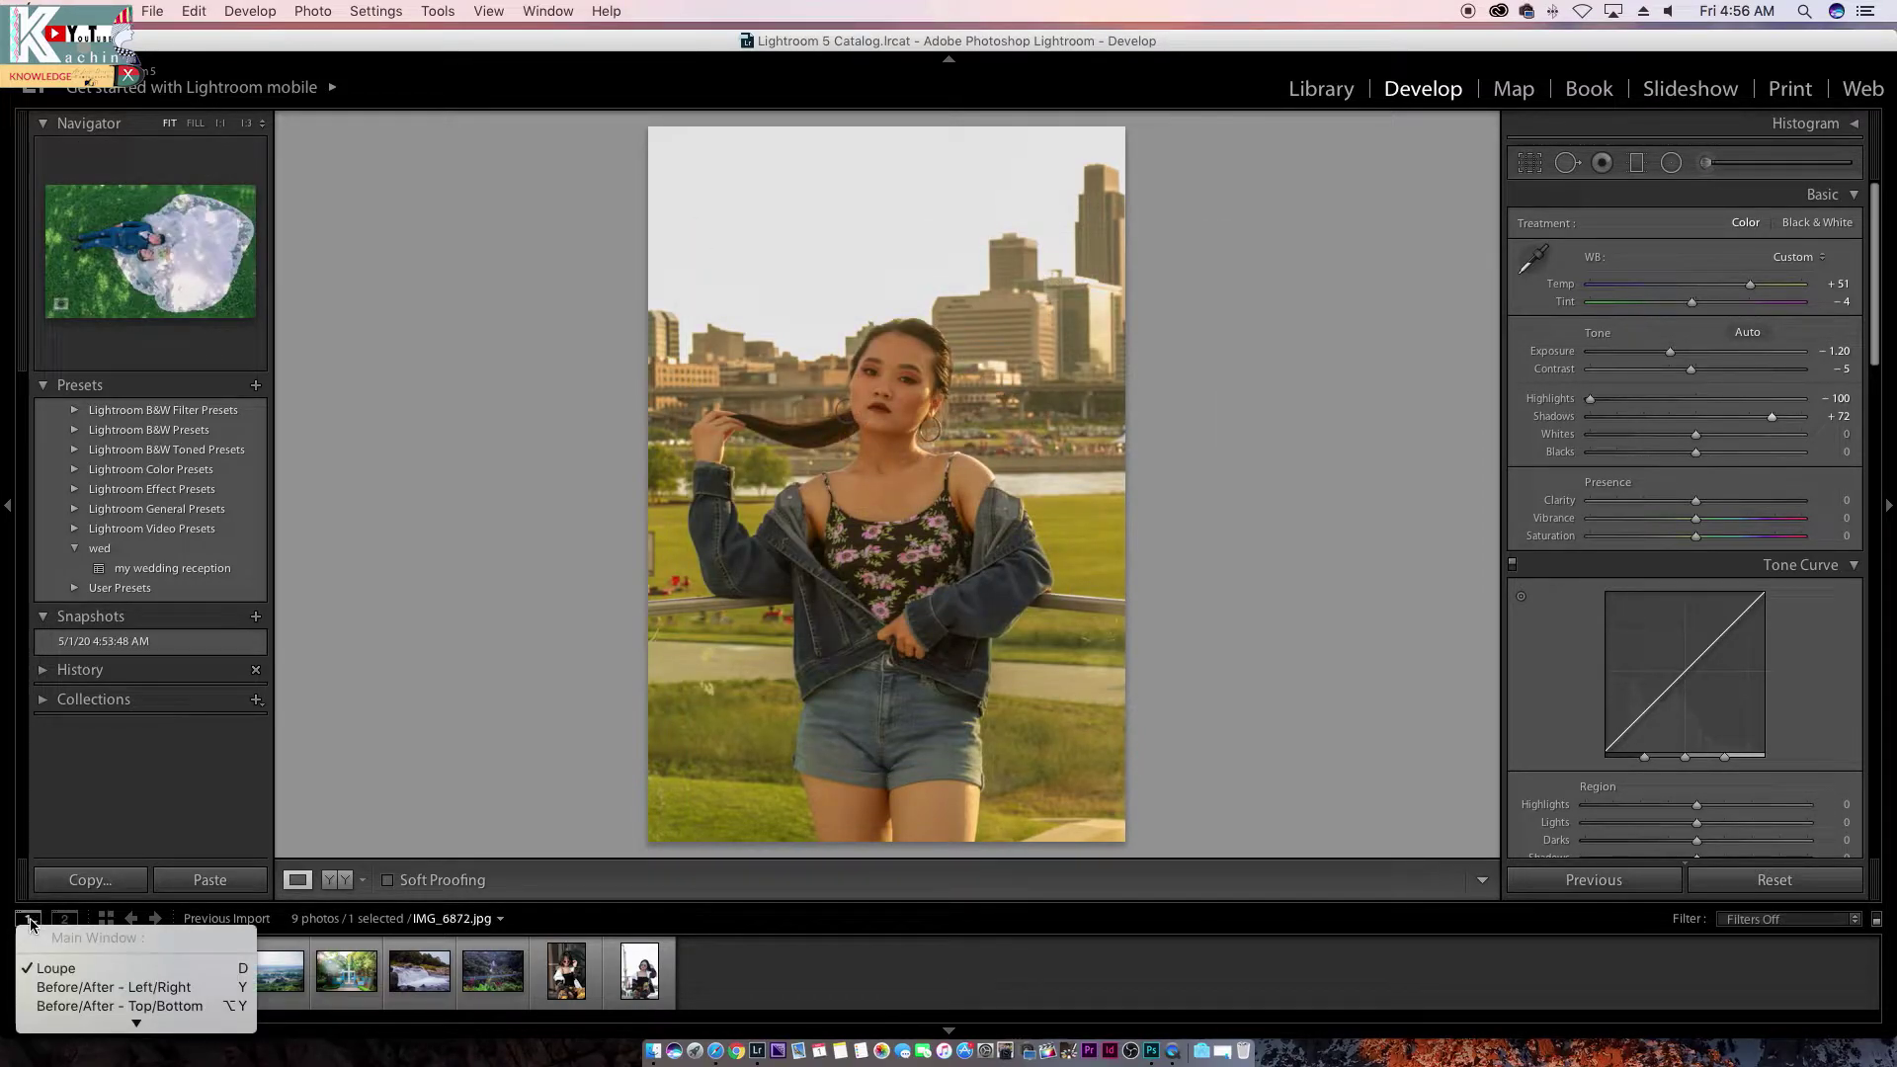
# Step: Try Left/Right and Top/Bottom comparisons, then open the mountain highway photo in Loupe view
pyautogui.click(156, 987)
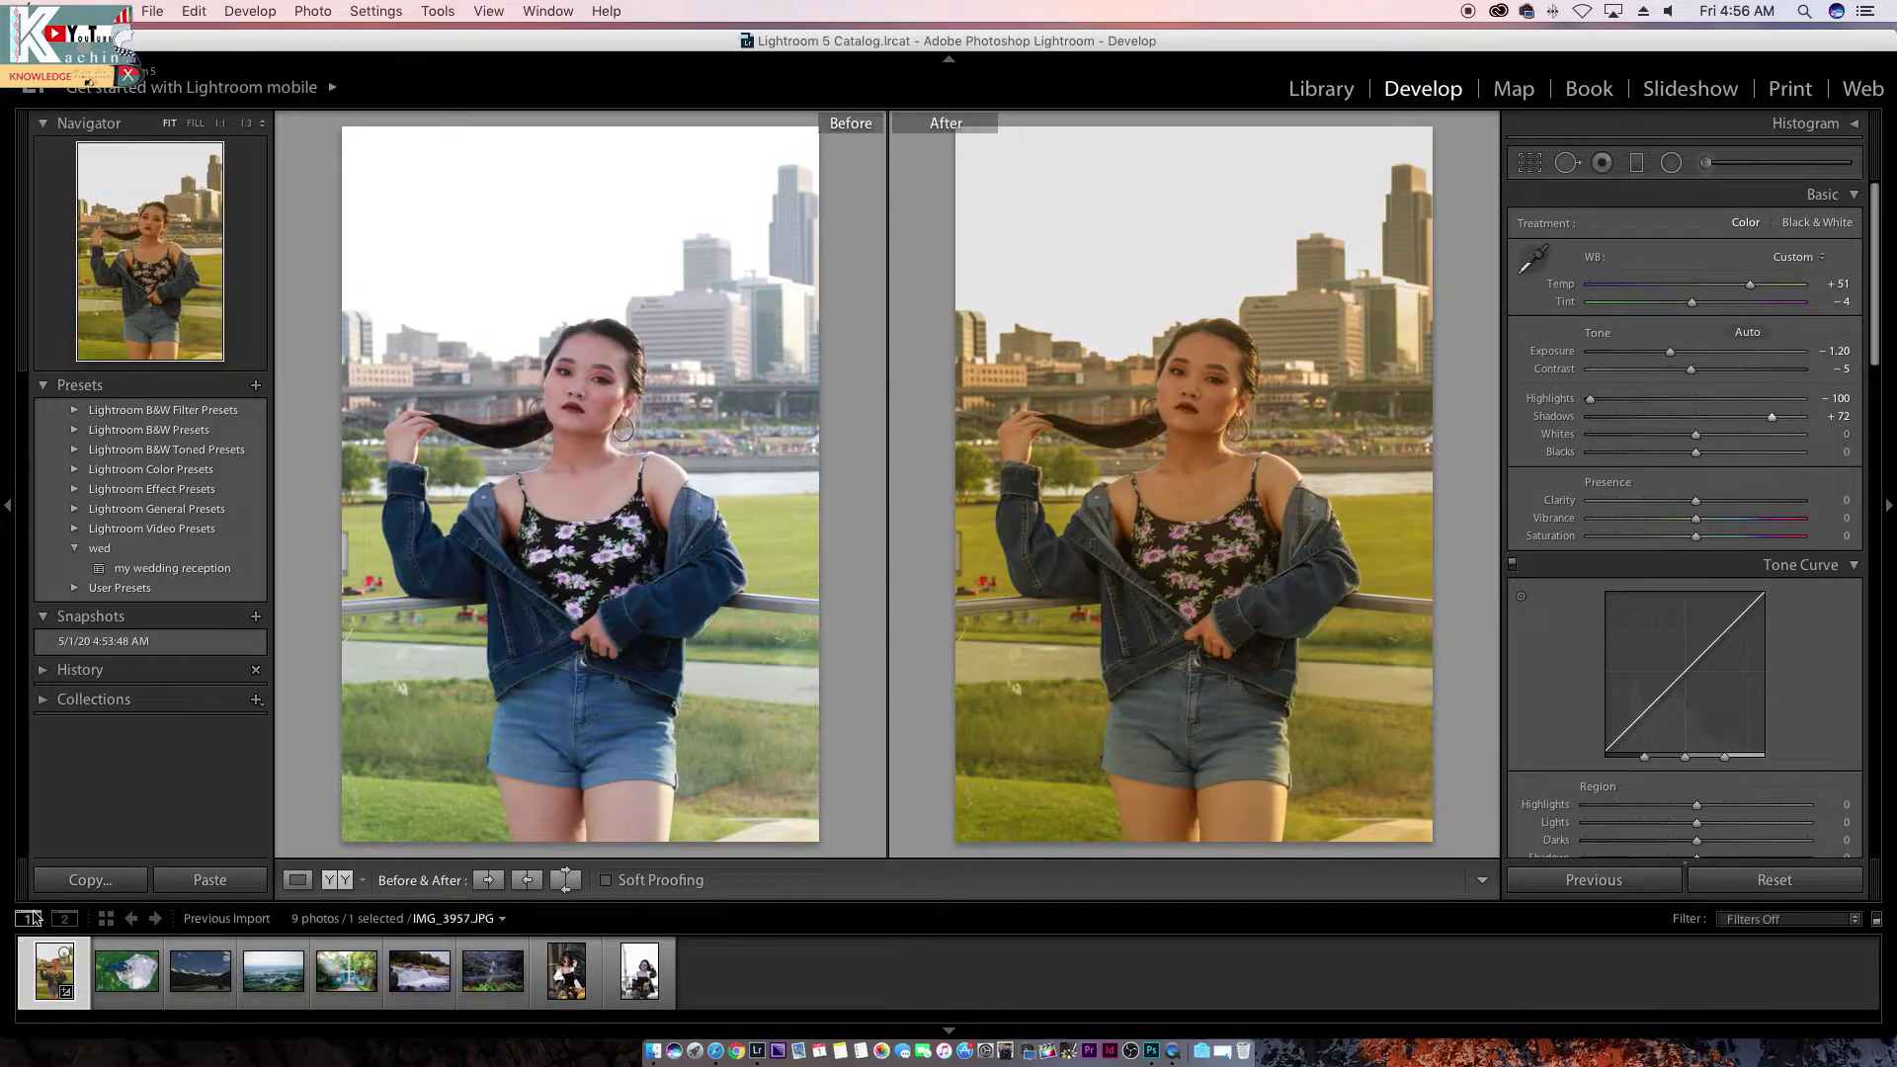
pyautogui.click(30, 919)
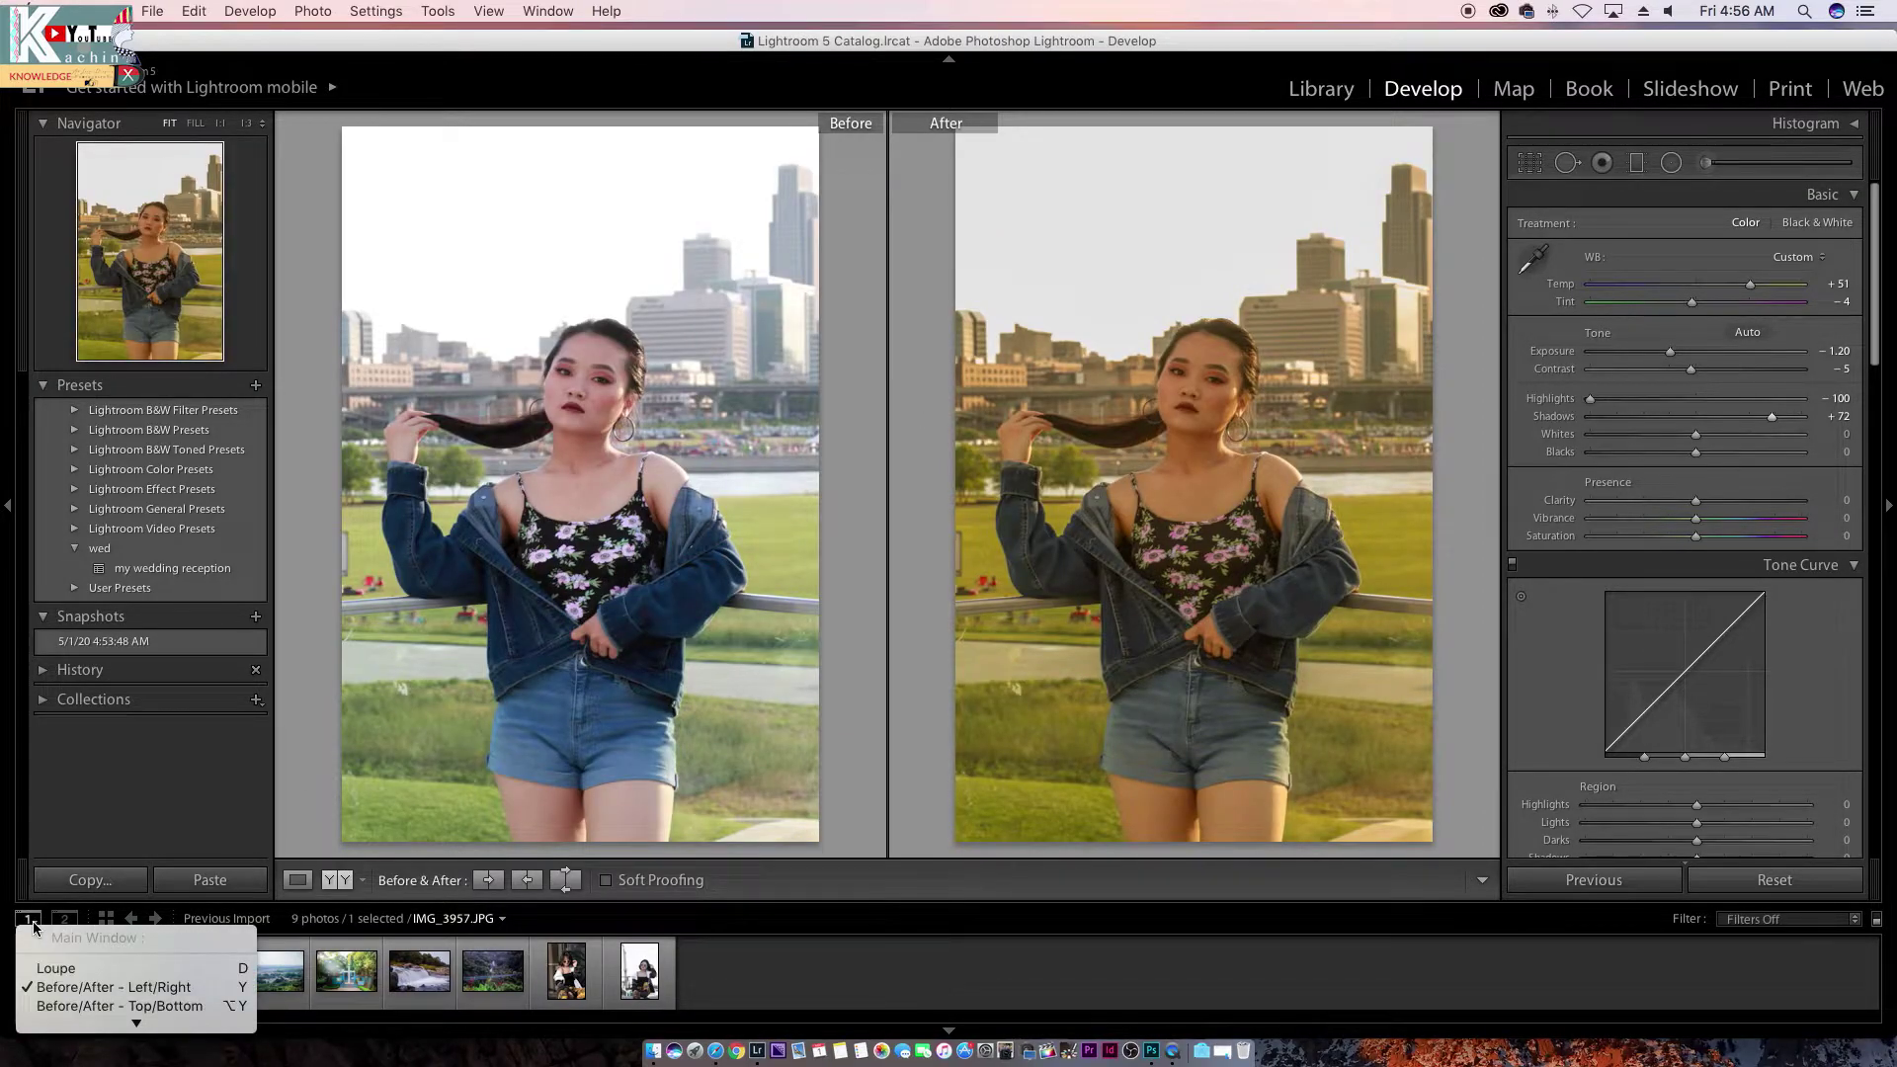
pyautogui.click(150, 1006)
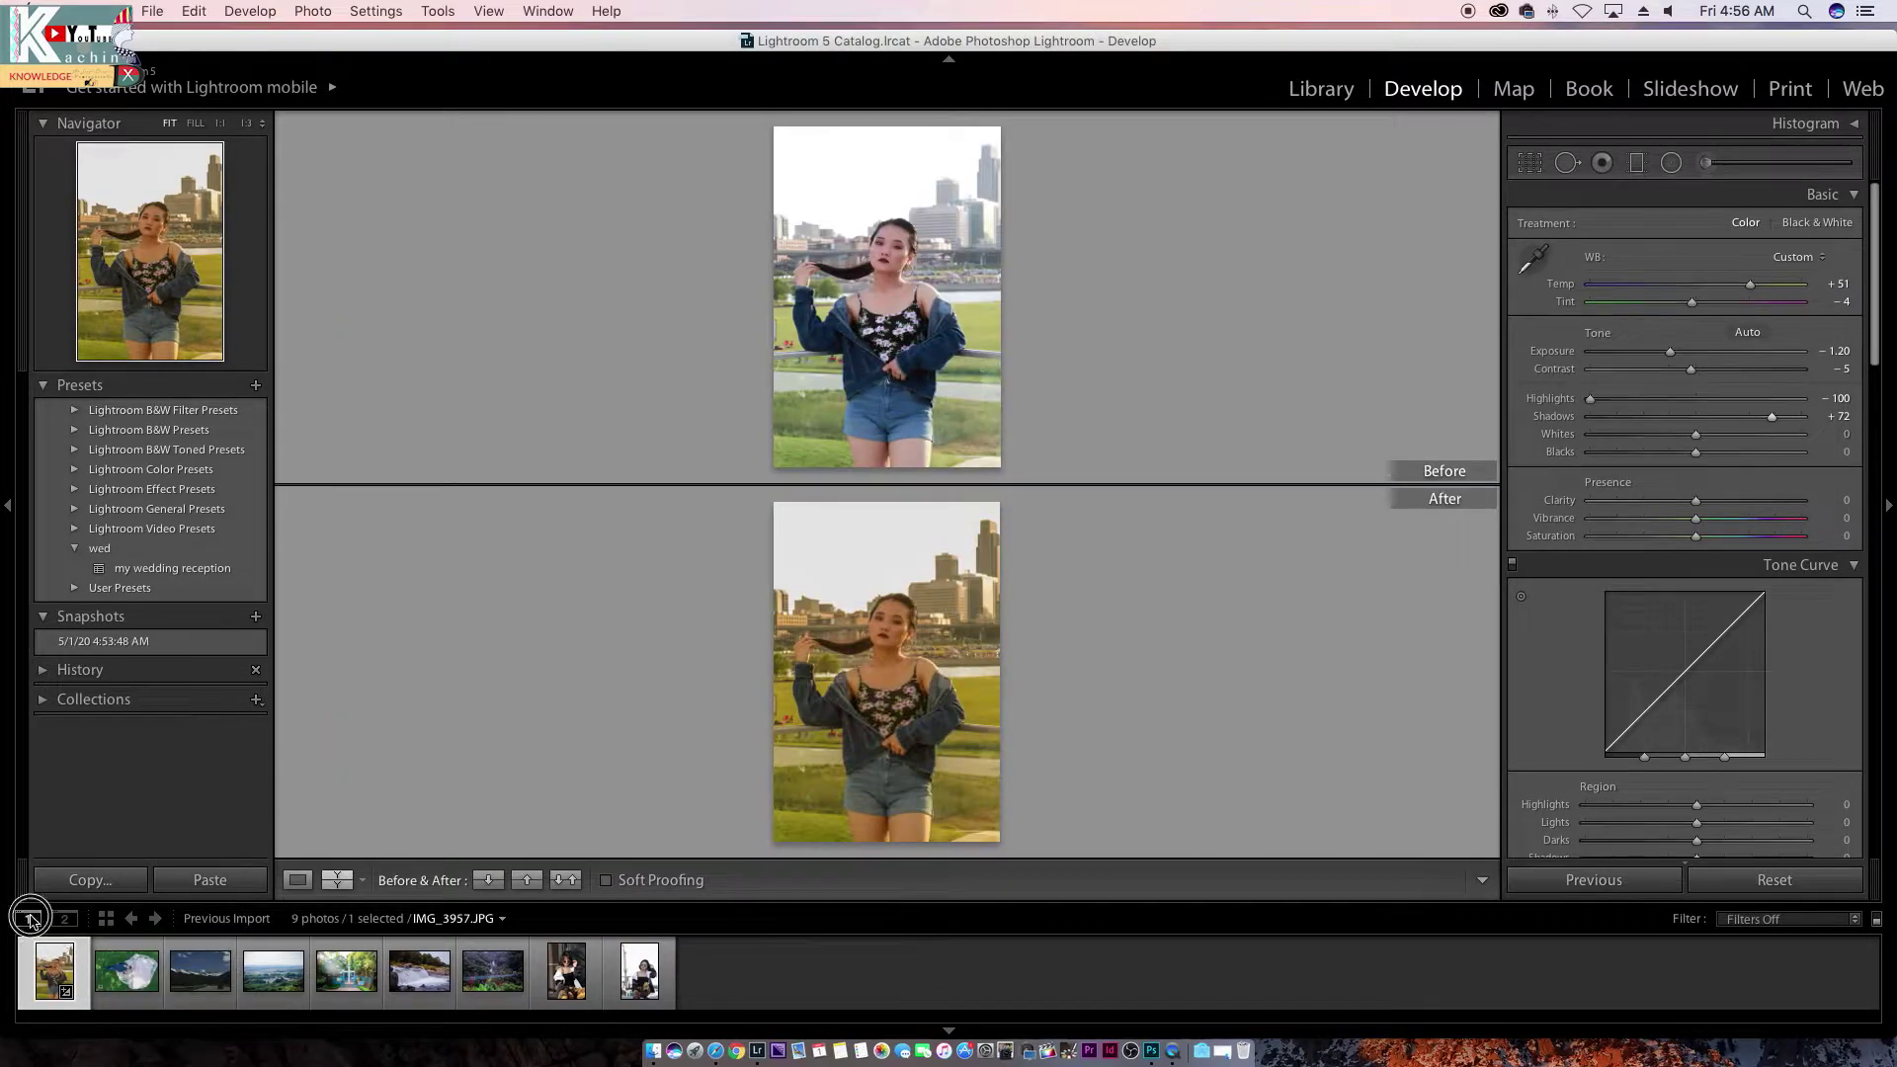
pyautogui.click(29, 918)
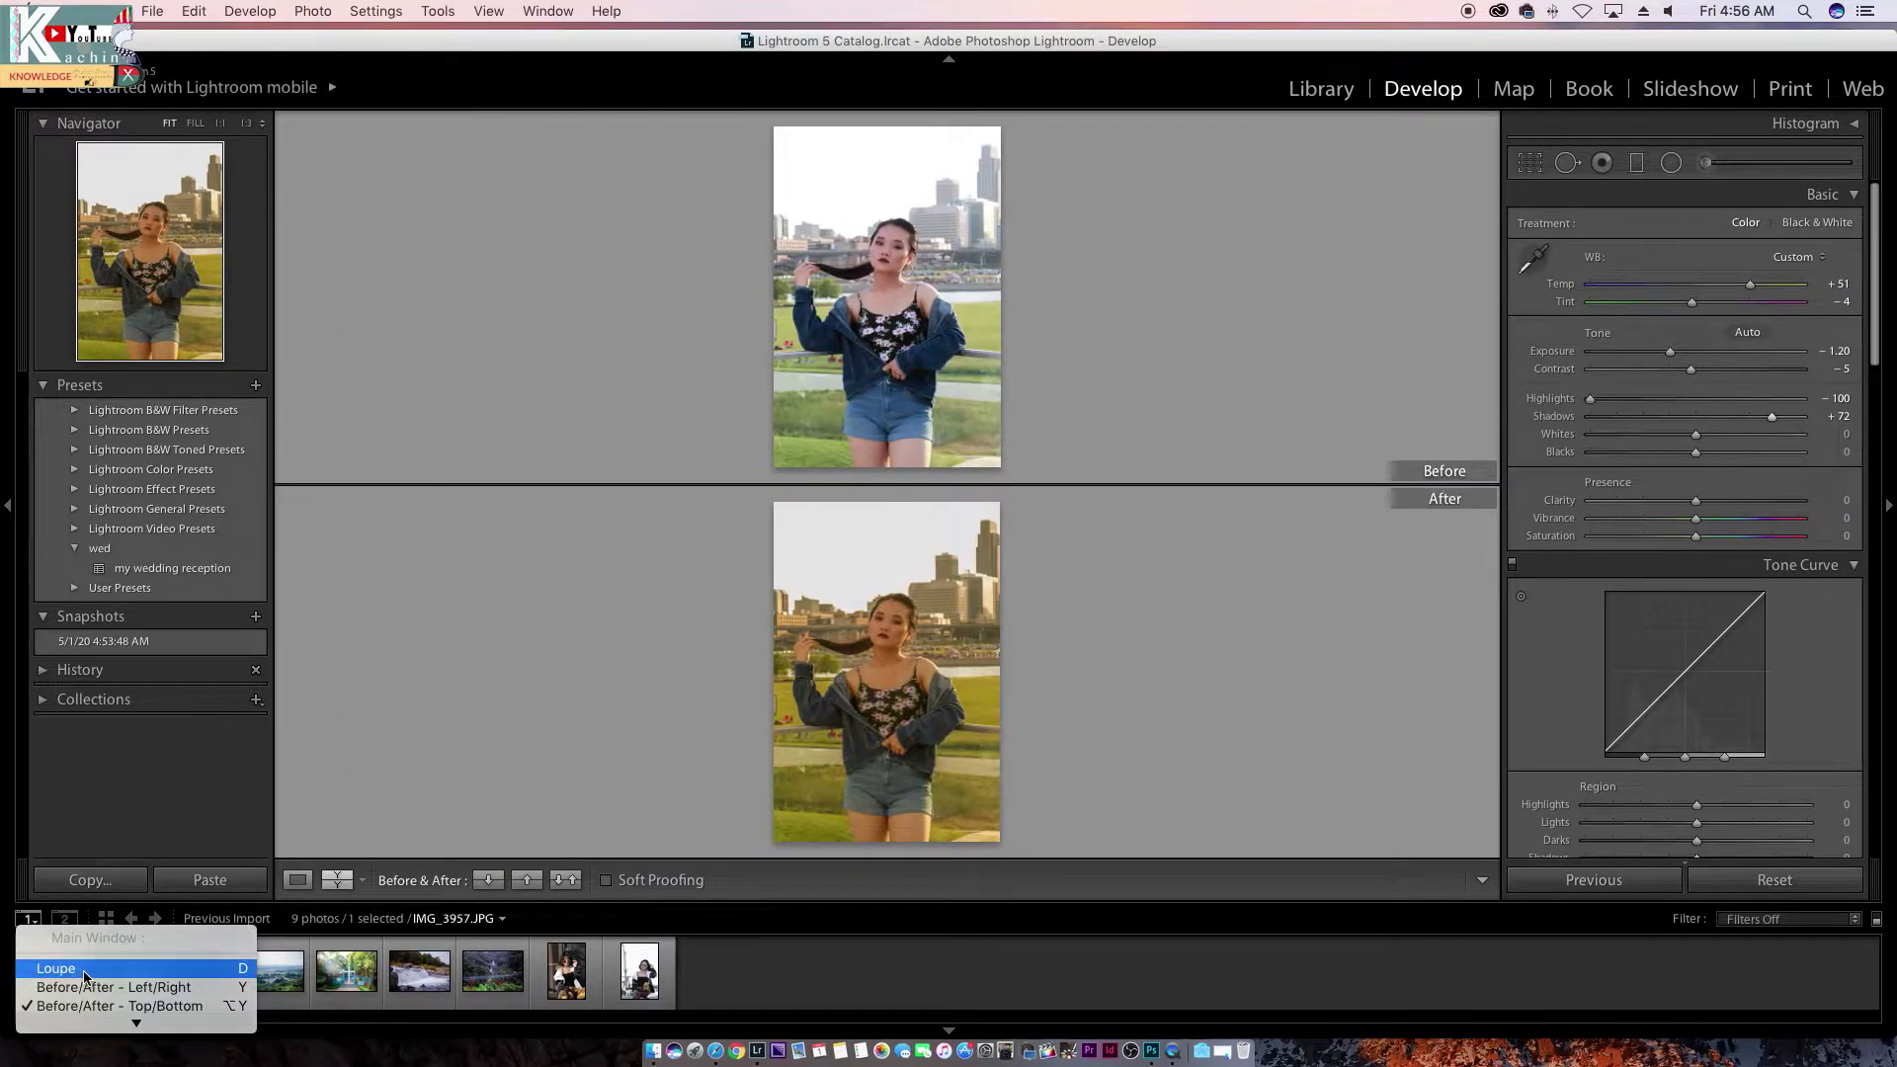
pyautogui.click(79, 970)
pyautogui.click(199, 971)
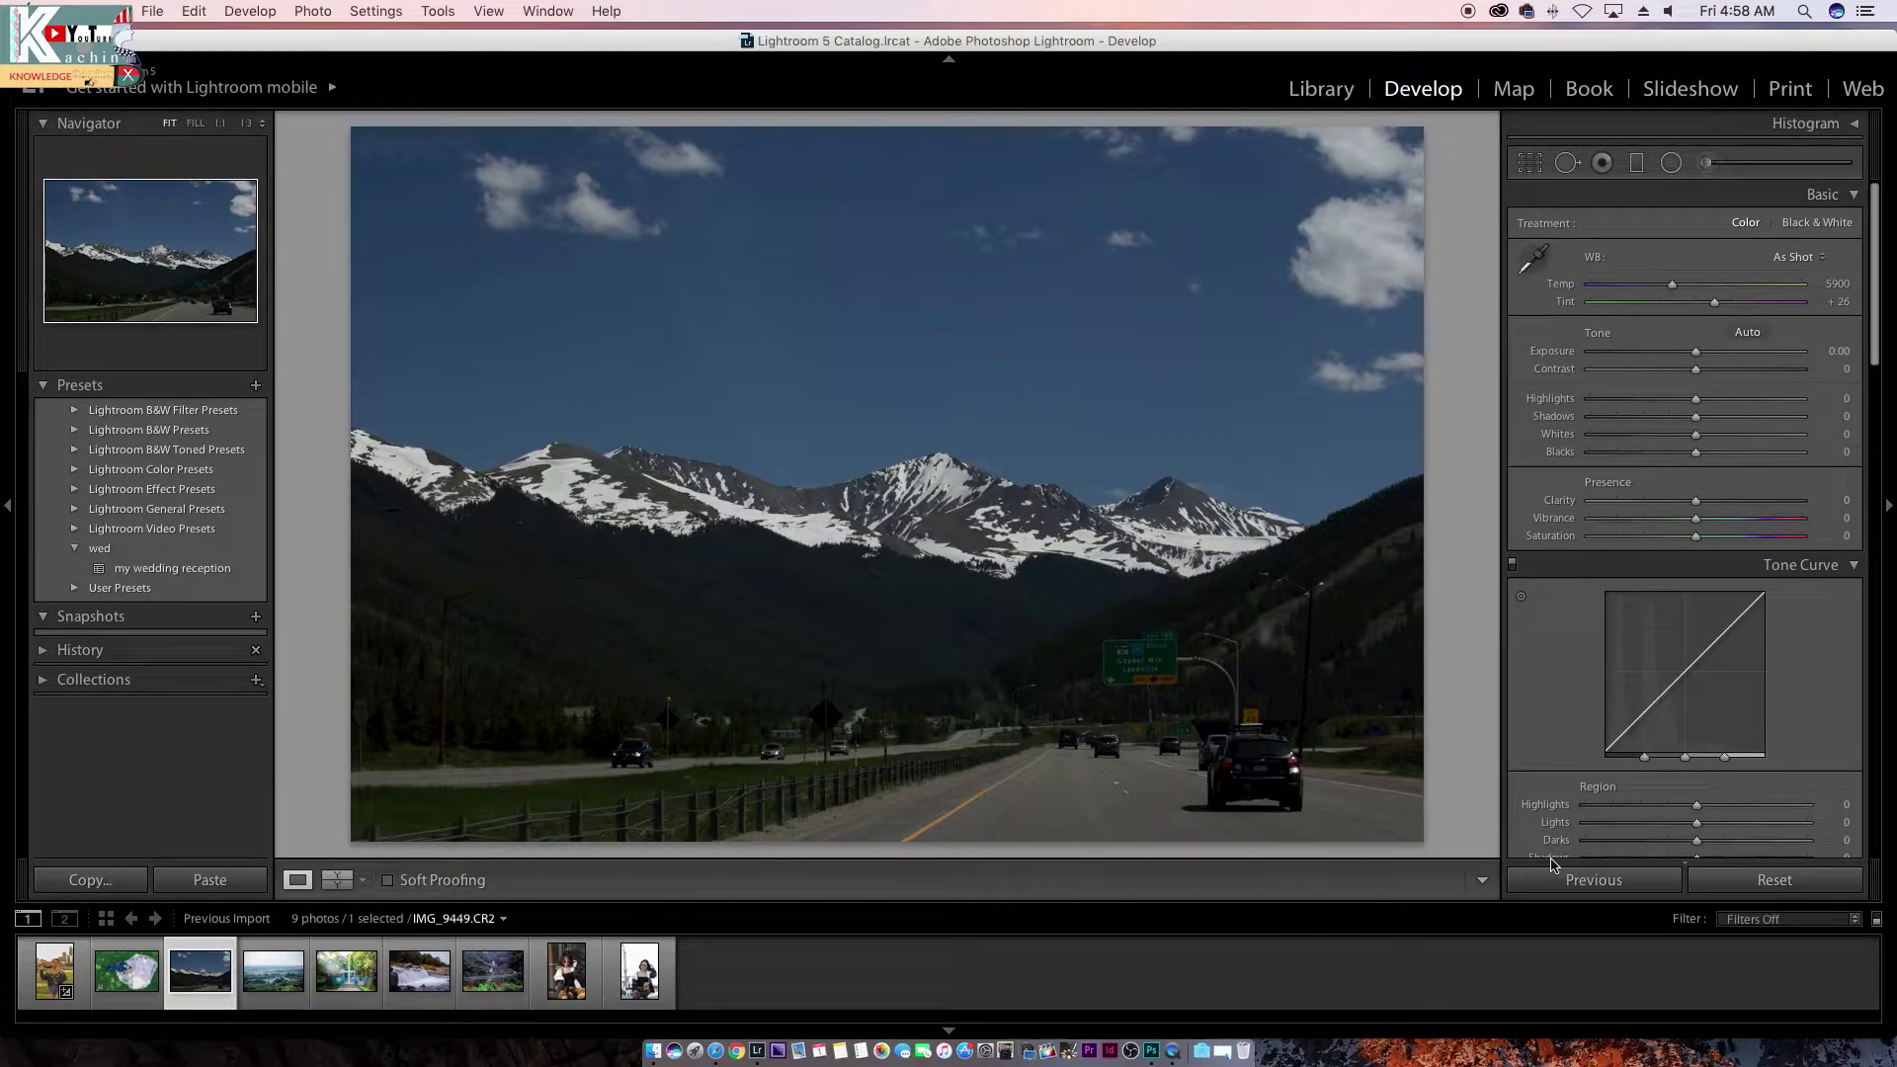
# Step: Preview the mountain highway photo full screen and activate the Crop Overlay tool
pyautogui.press('f')
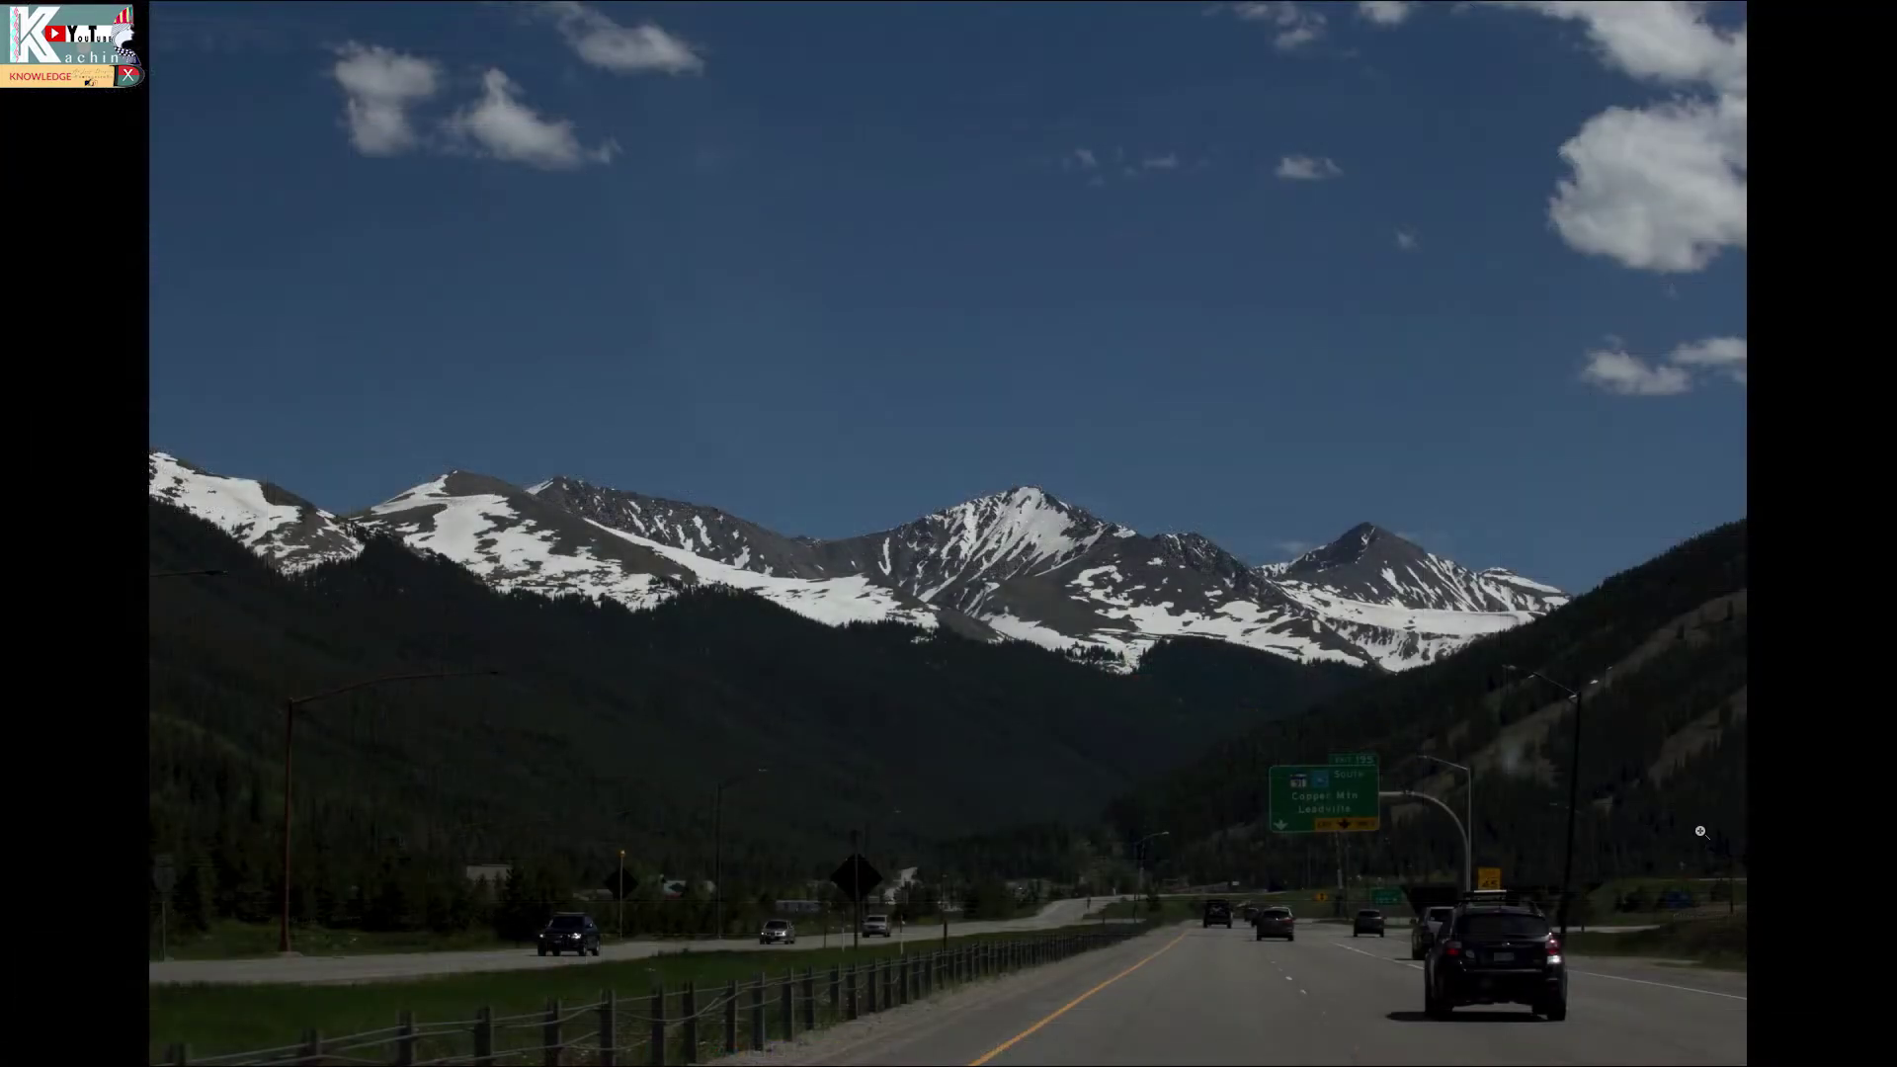
pyautogui.press('f')
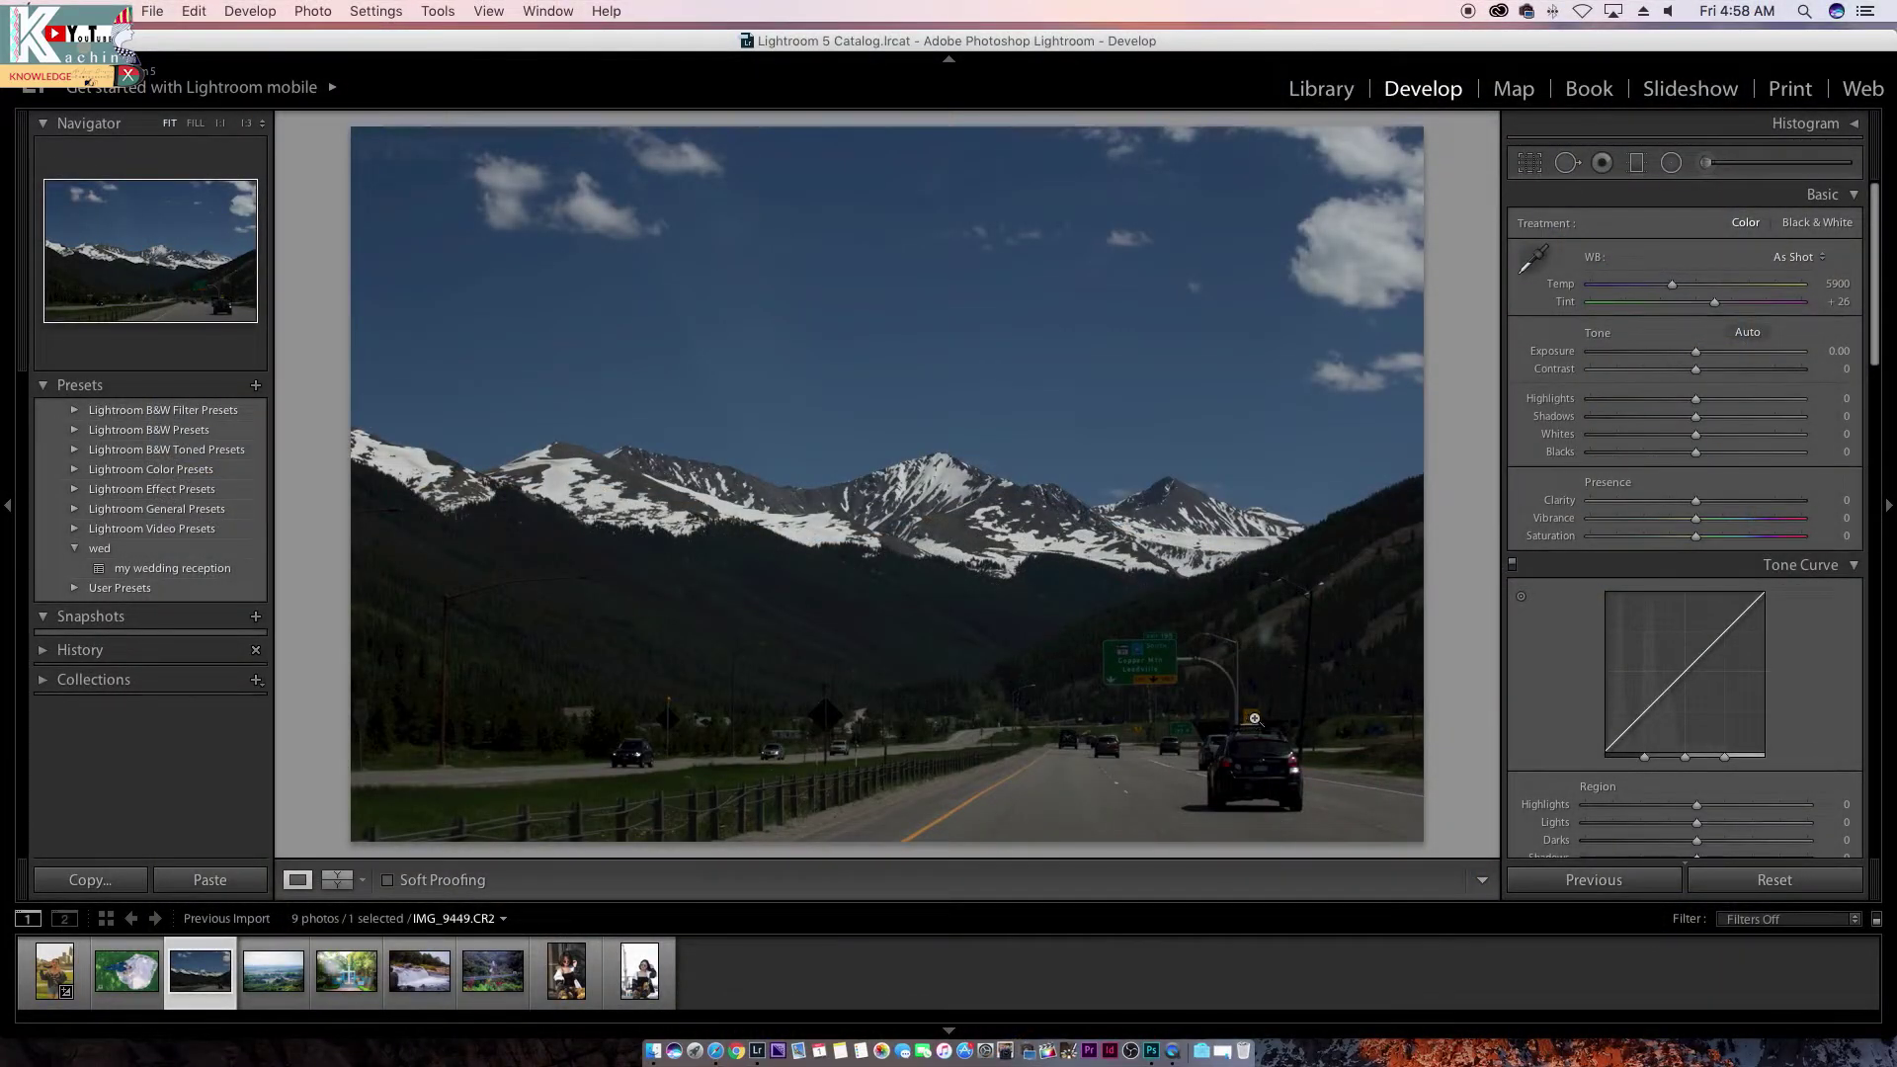
pyautogui.press('f')
pyautogui.press('f')
pyautogui.press('f')
pyautogui.press('f')
pyautogui.click(1541, 168)
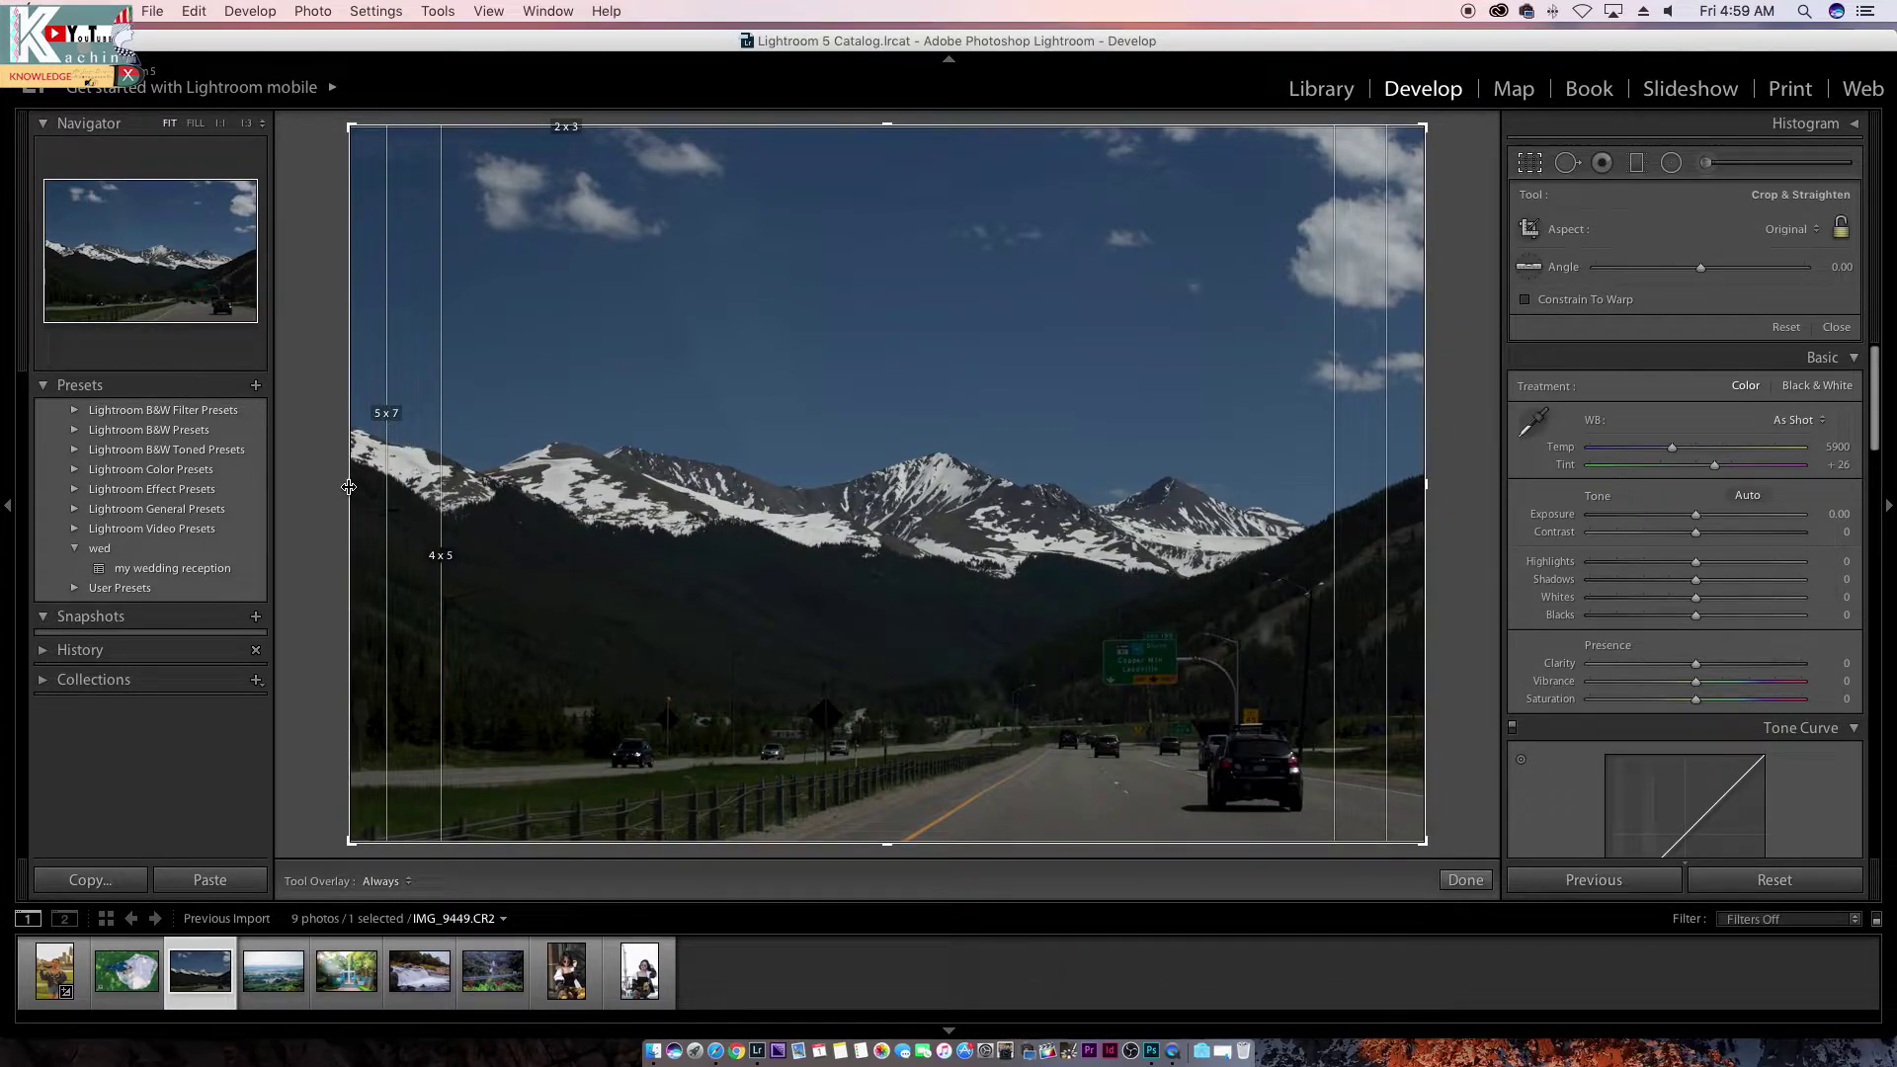
pyautogui.moveTo(349, 486)
pyautogui.mouseDown()
pyautogui.moveTo(762, 478)
pyautogui.moveTo(589, 484)
pyautogui.mouseUp()
pyautogui.moveTo(1188, 484); pyautogui.dragTo(1190, 482)
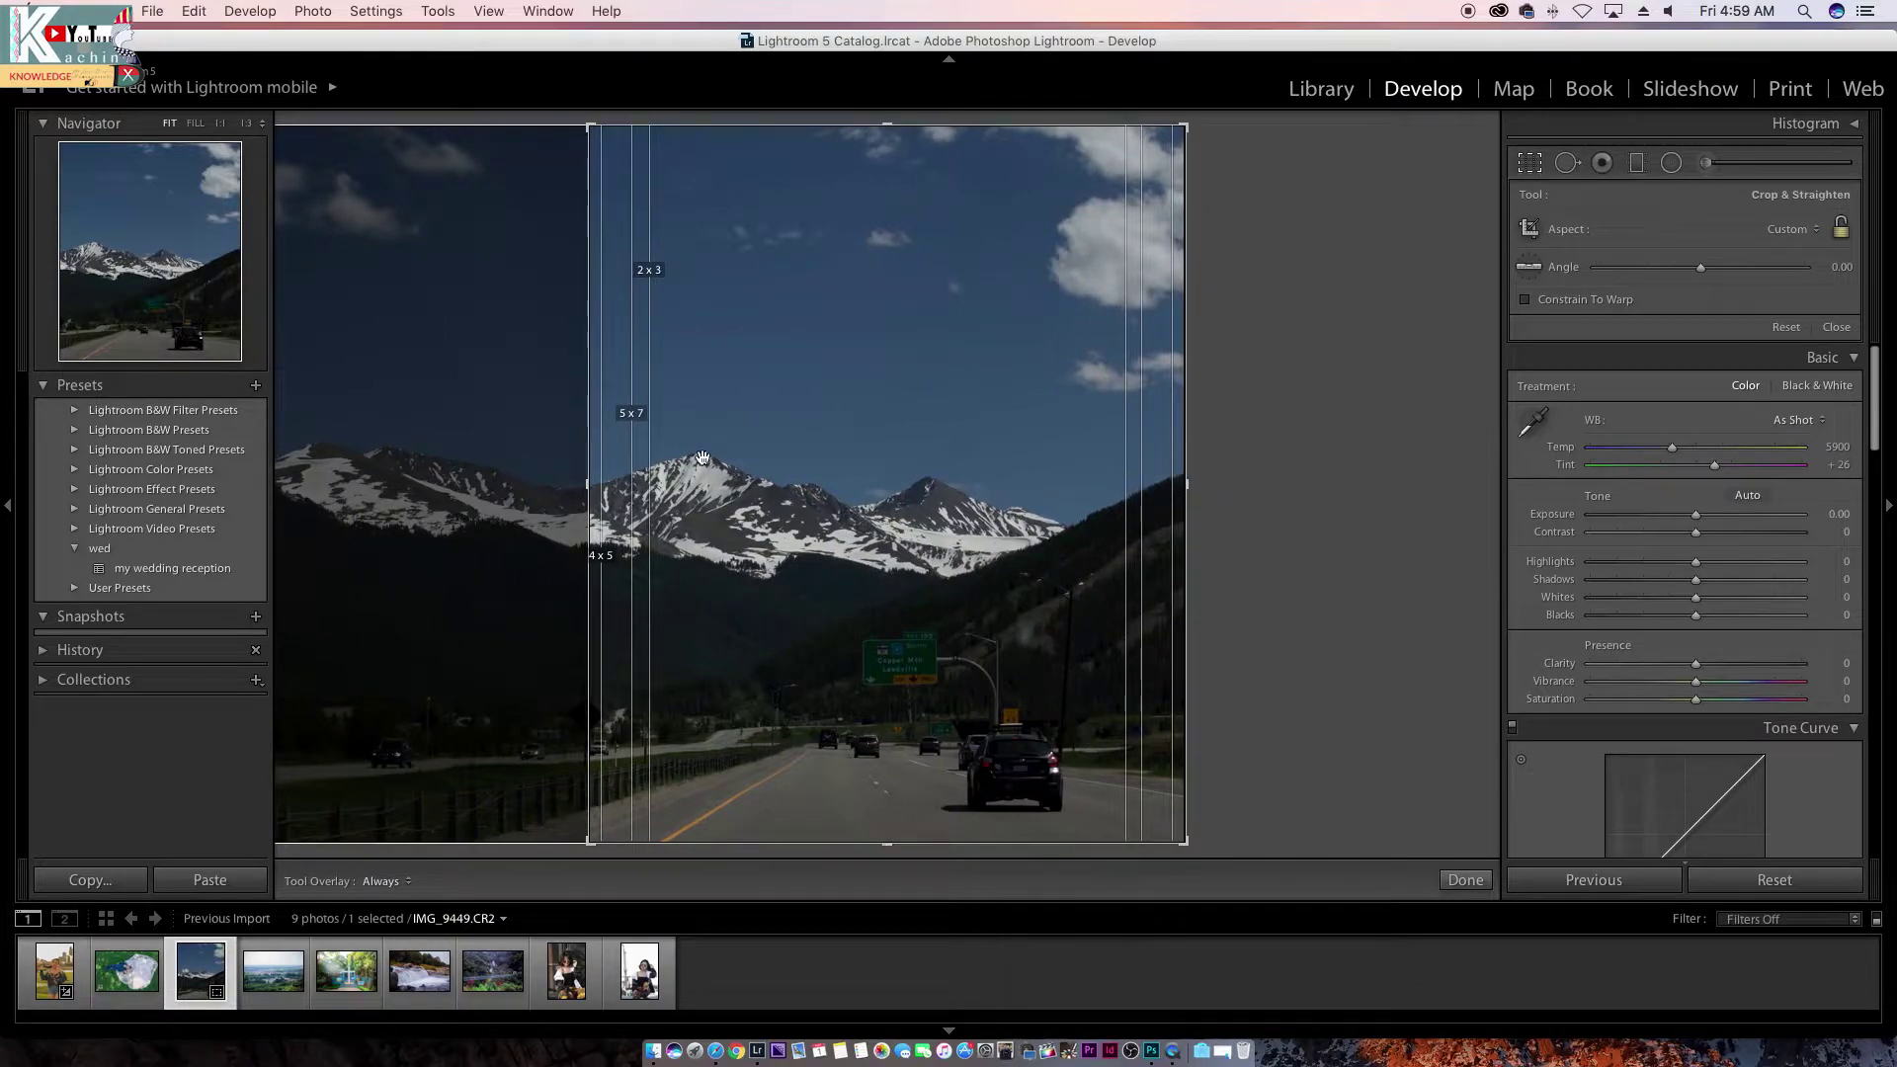
pyautogui.press('super+z')
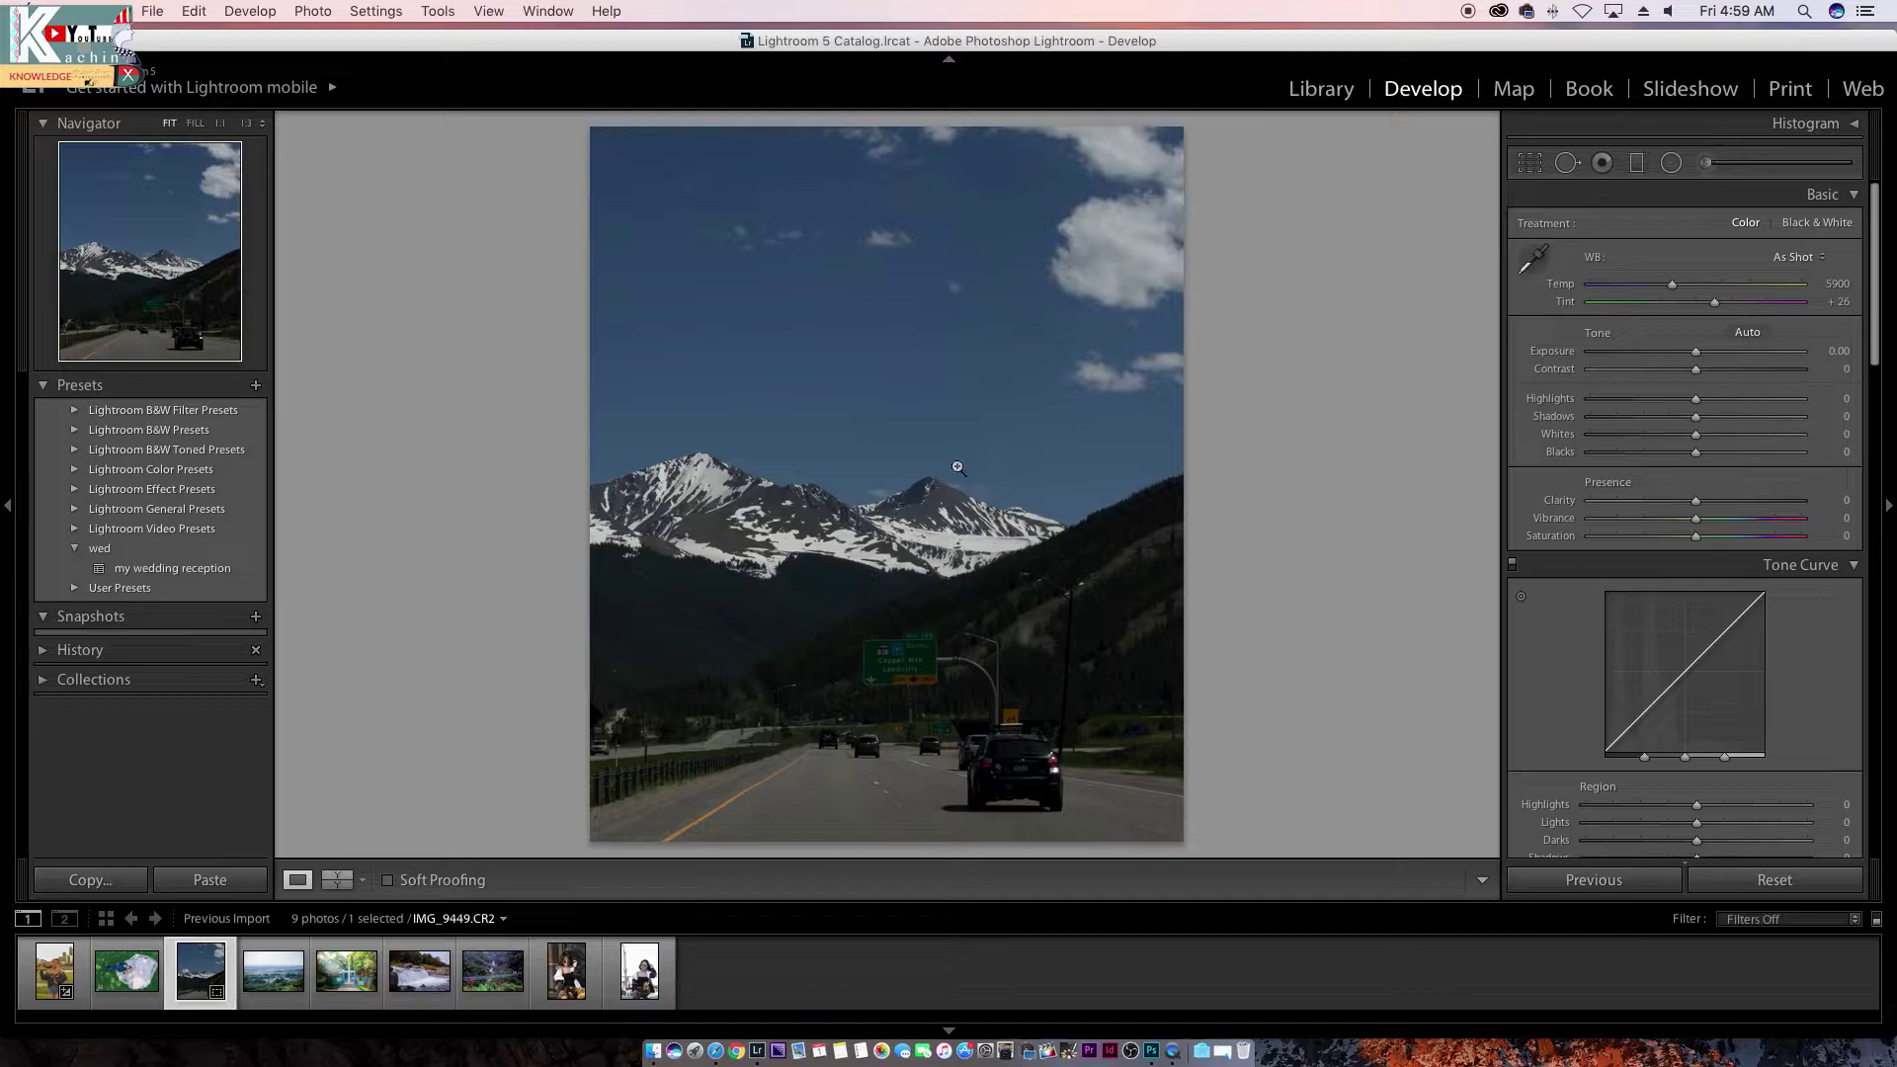
pyautogui.press('super+z')
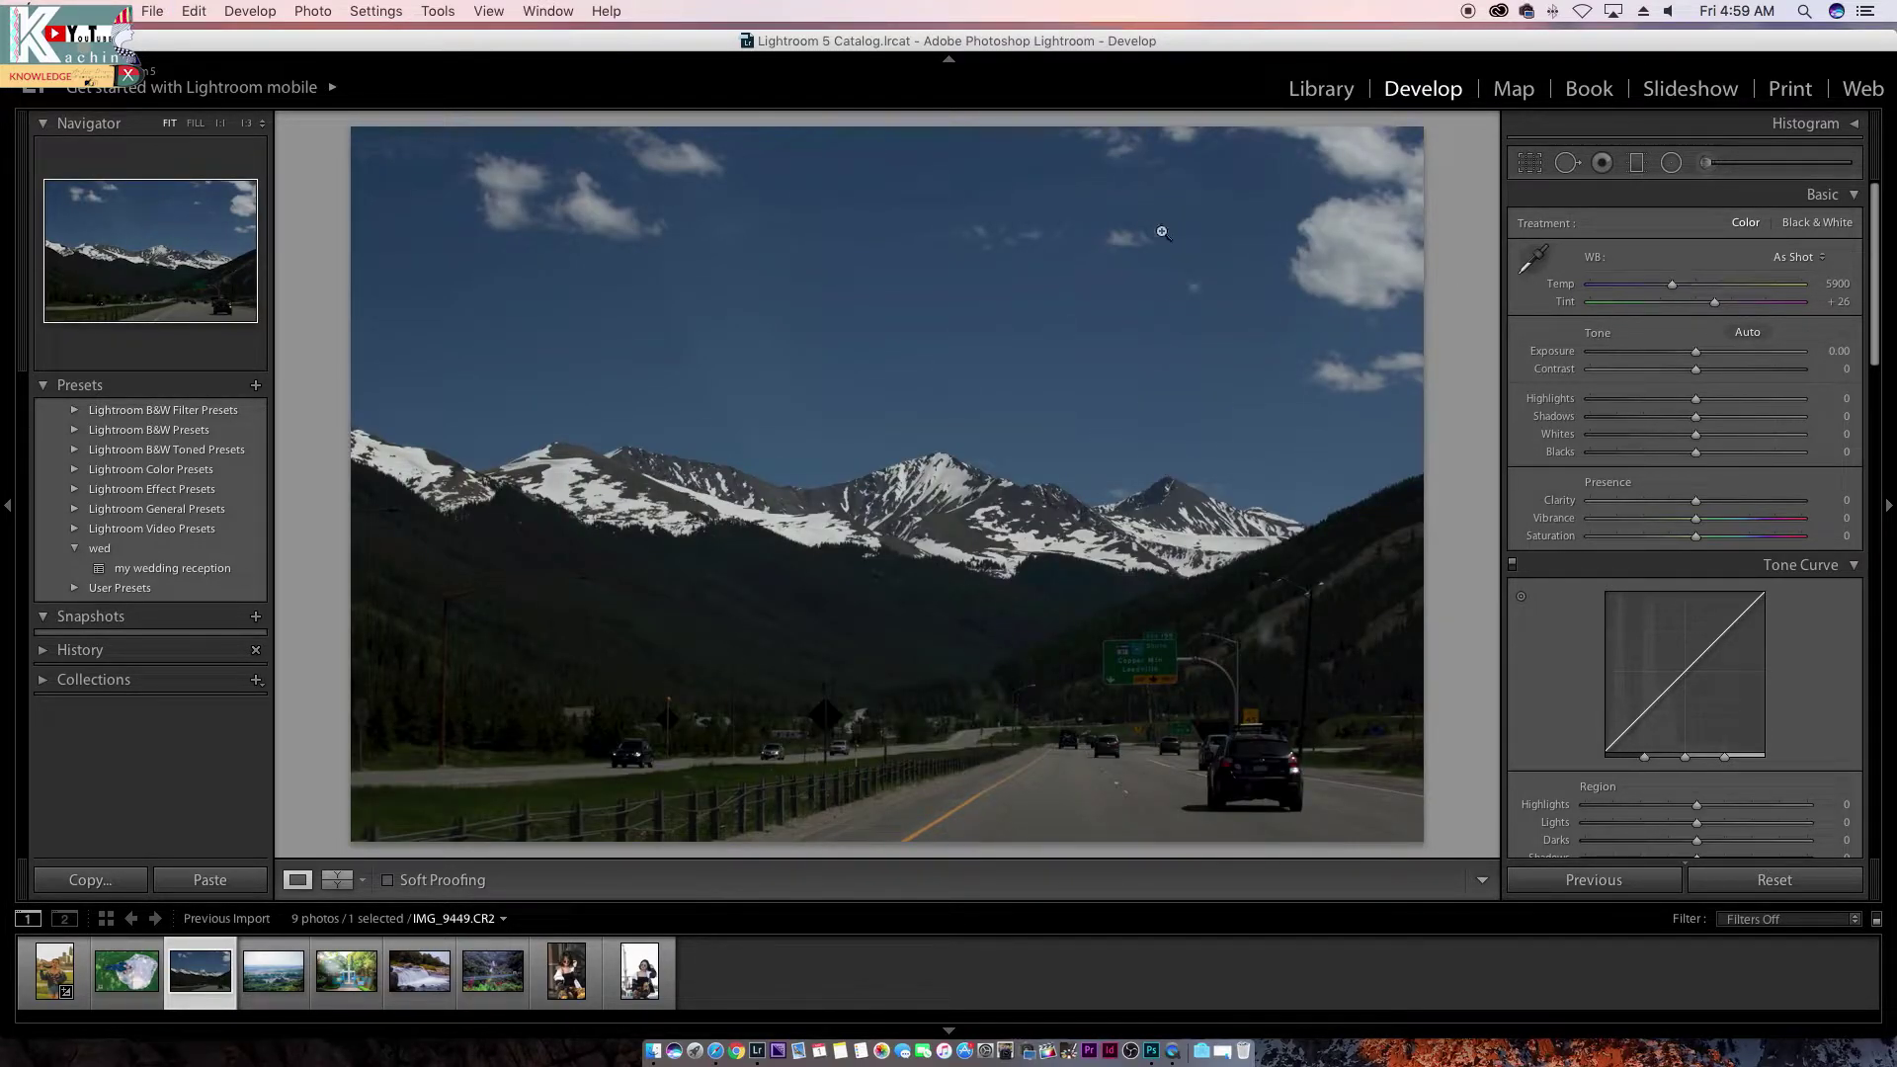
pyautogui.click(1530, 163)
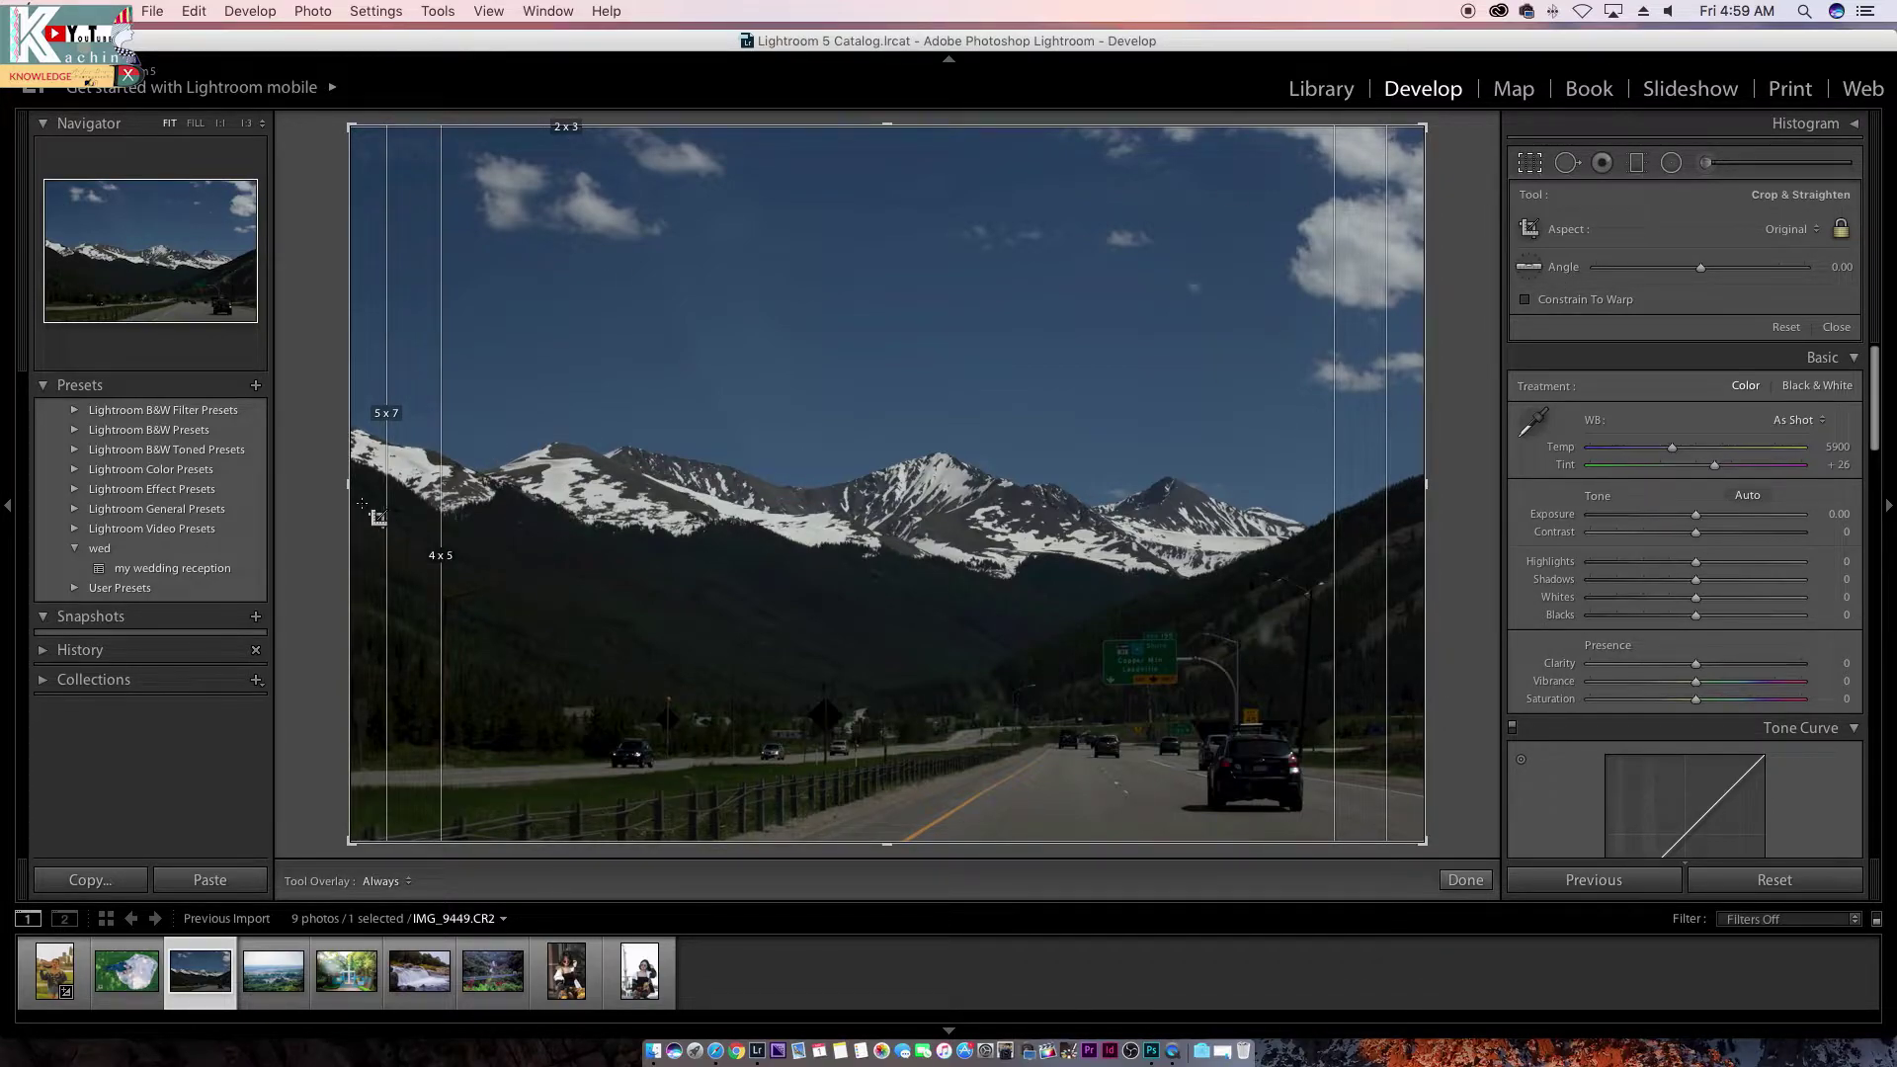
# Step: Drag the crop frame out to the full highway image, then undo the crop
pyautogui.moveTo(349, 487)
pyautogui.mouseDown()
pyautogui.moveTo(496, 630)
pyautogui.moveTo(475, 557)
pyautogui.moveTo(539, 562)
pyautogui.moveTo(545, 579)
pyautogui.mouseUp()
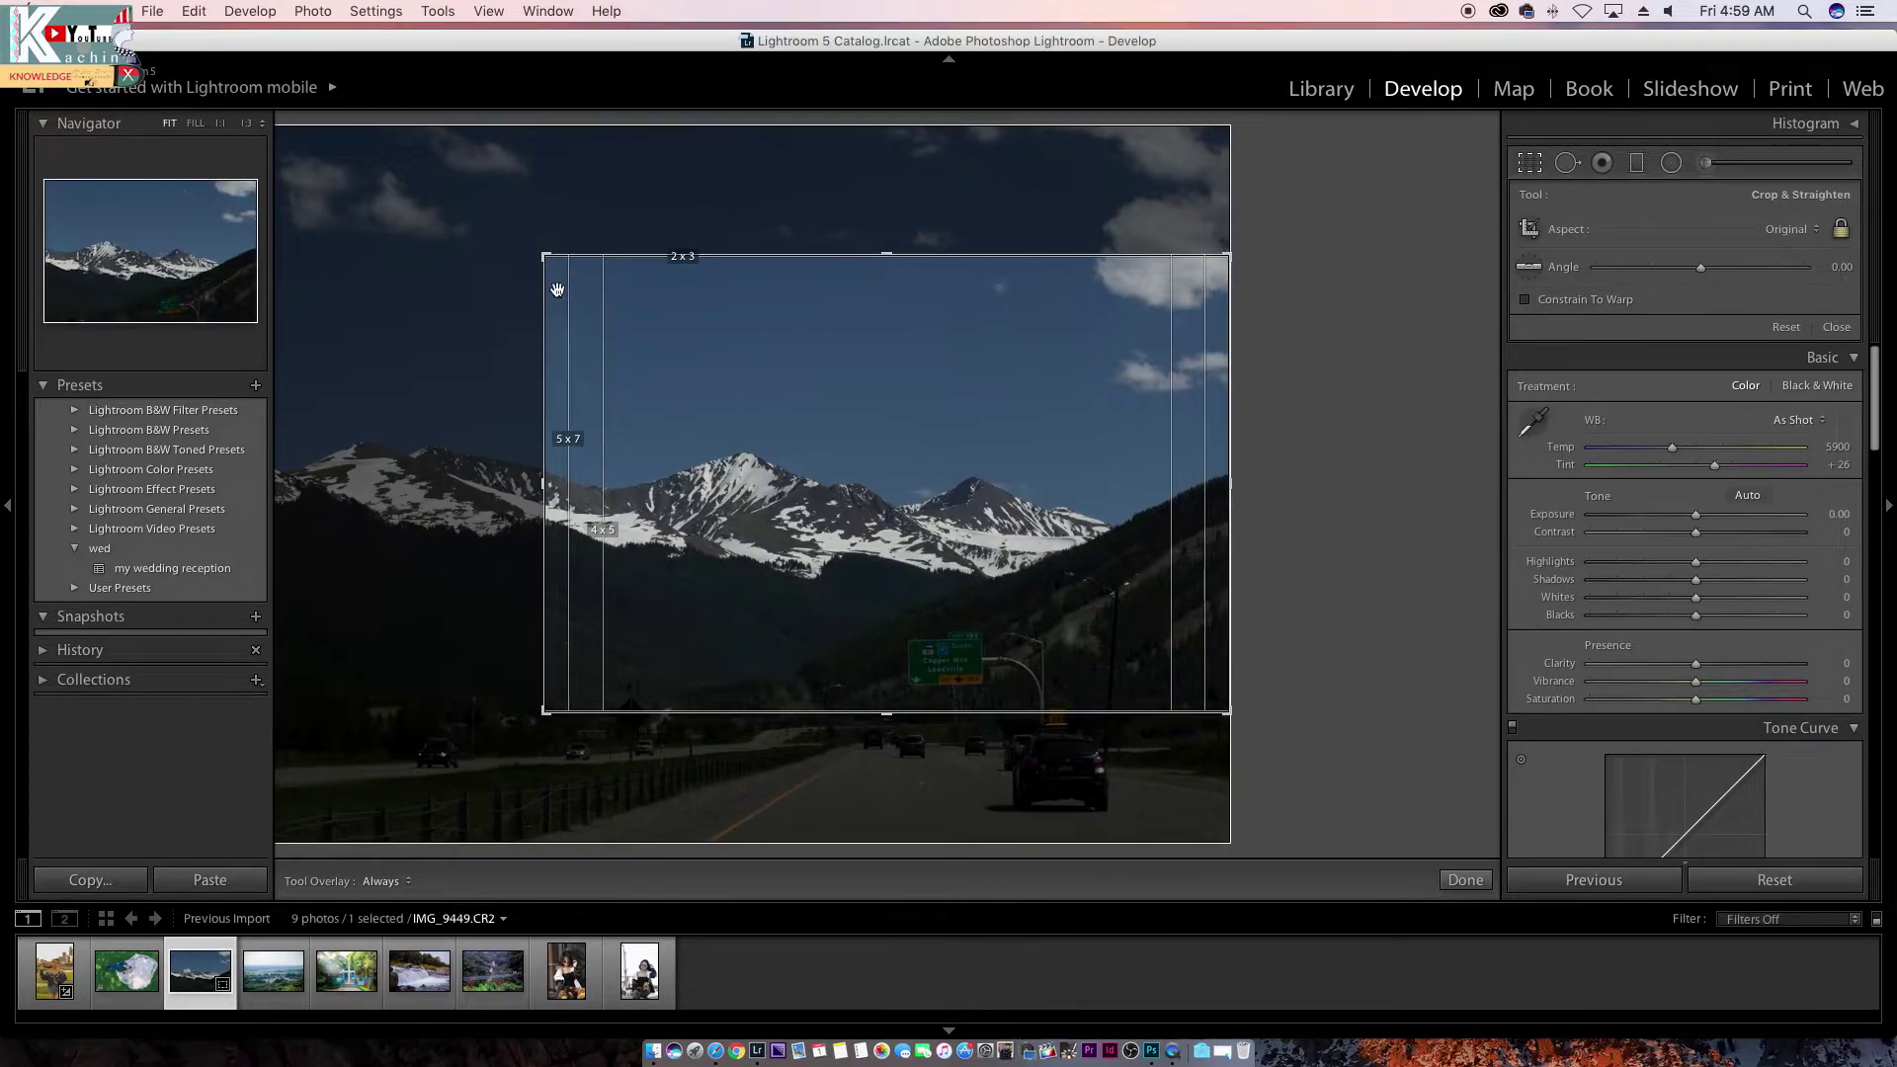
pyautogui.moveTo(544, 255)
pyautogui.mouseDown()
pyautogui.moveTo(487, 246)
pyautogui.moveTo(287, 128)
pyautogui.moveTo(665, 262)
pyautogui.moveTo(568, 271)
pyautogui.mouseUp()
pyautogui.moveTo(630, 696); pyautogui.dragTo(537, 556)
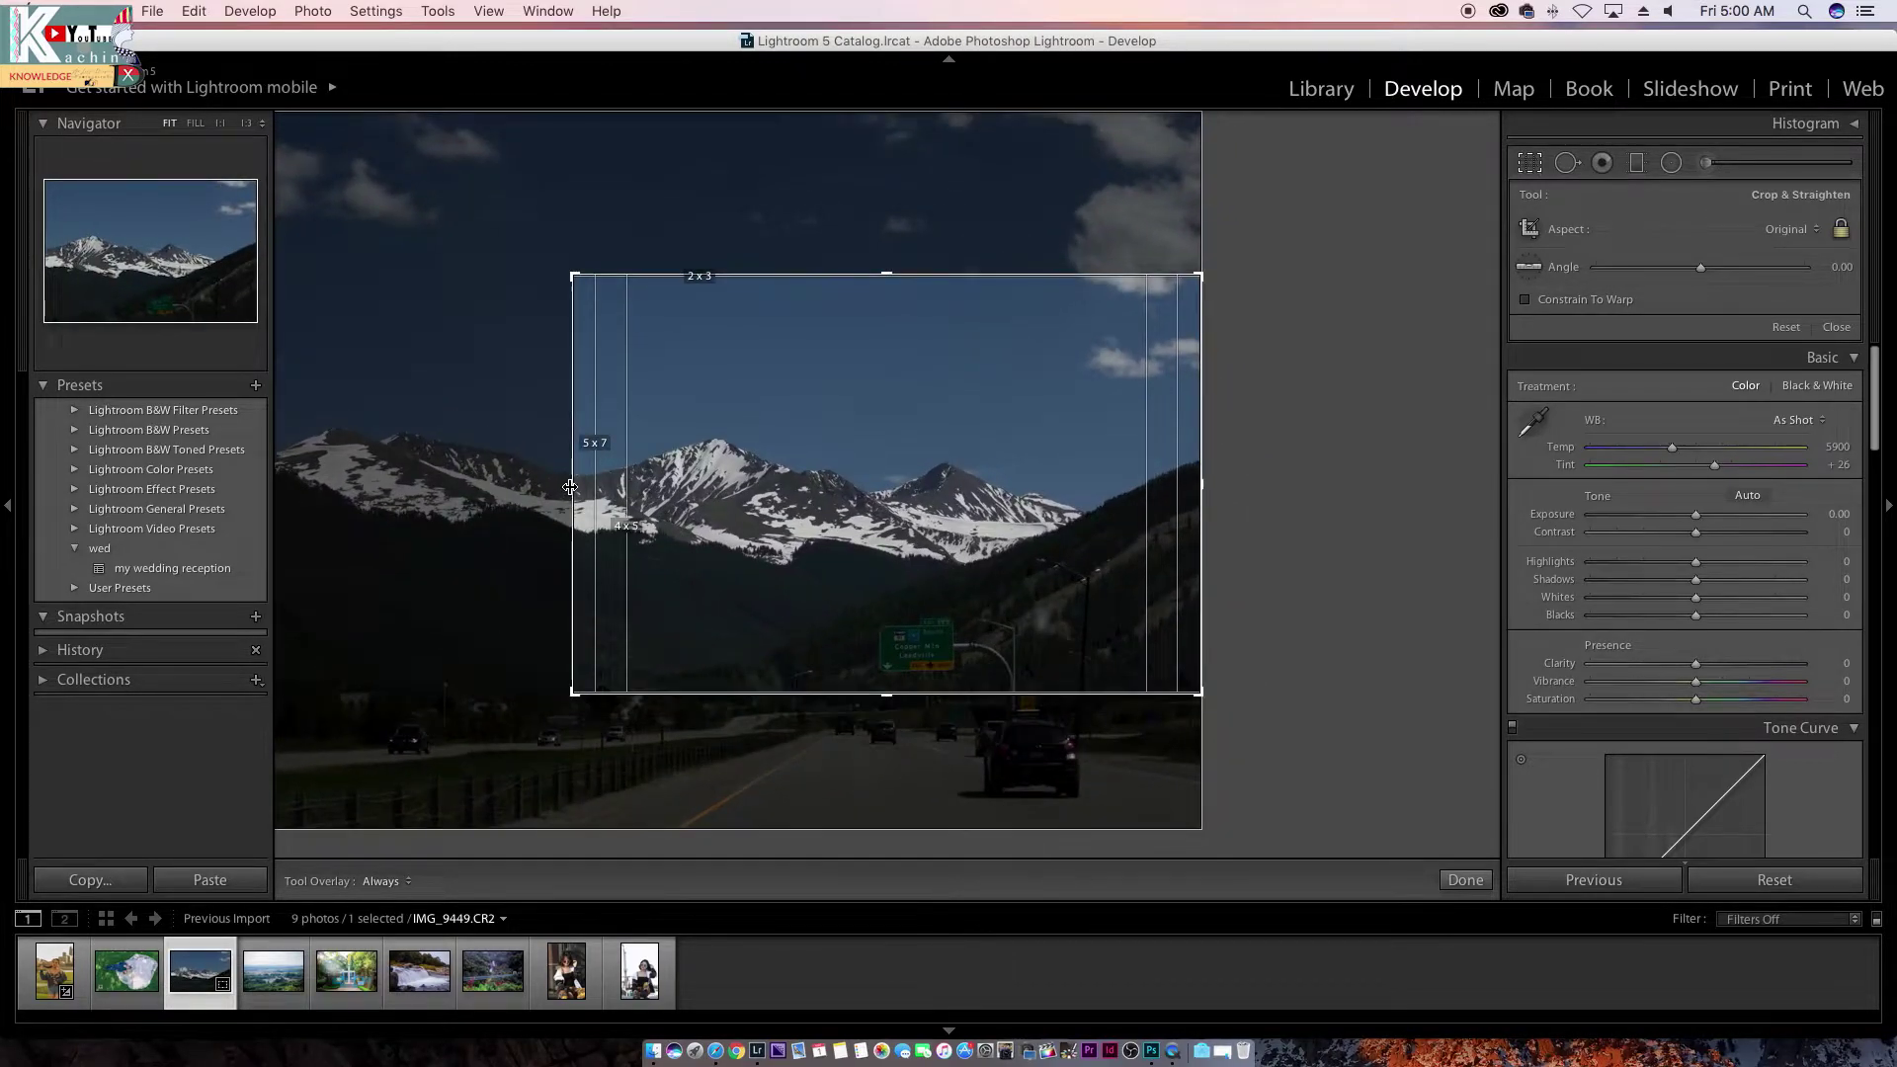
pyautogui.moveTo(569, 484); pyautogui.dragTo(340, 450)
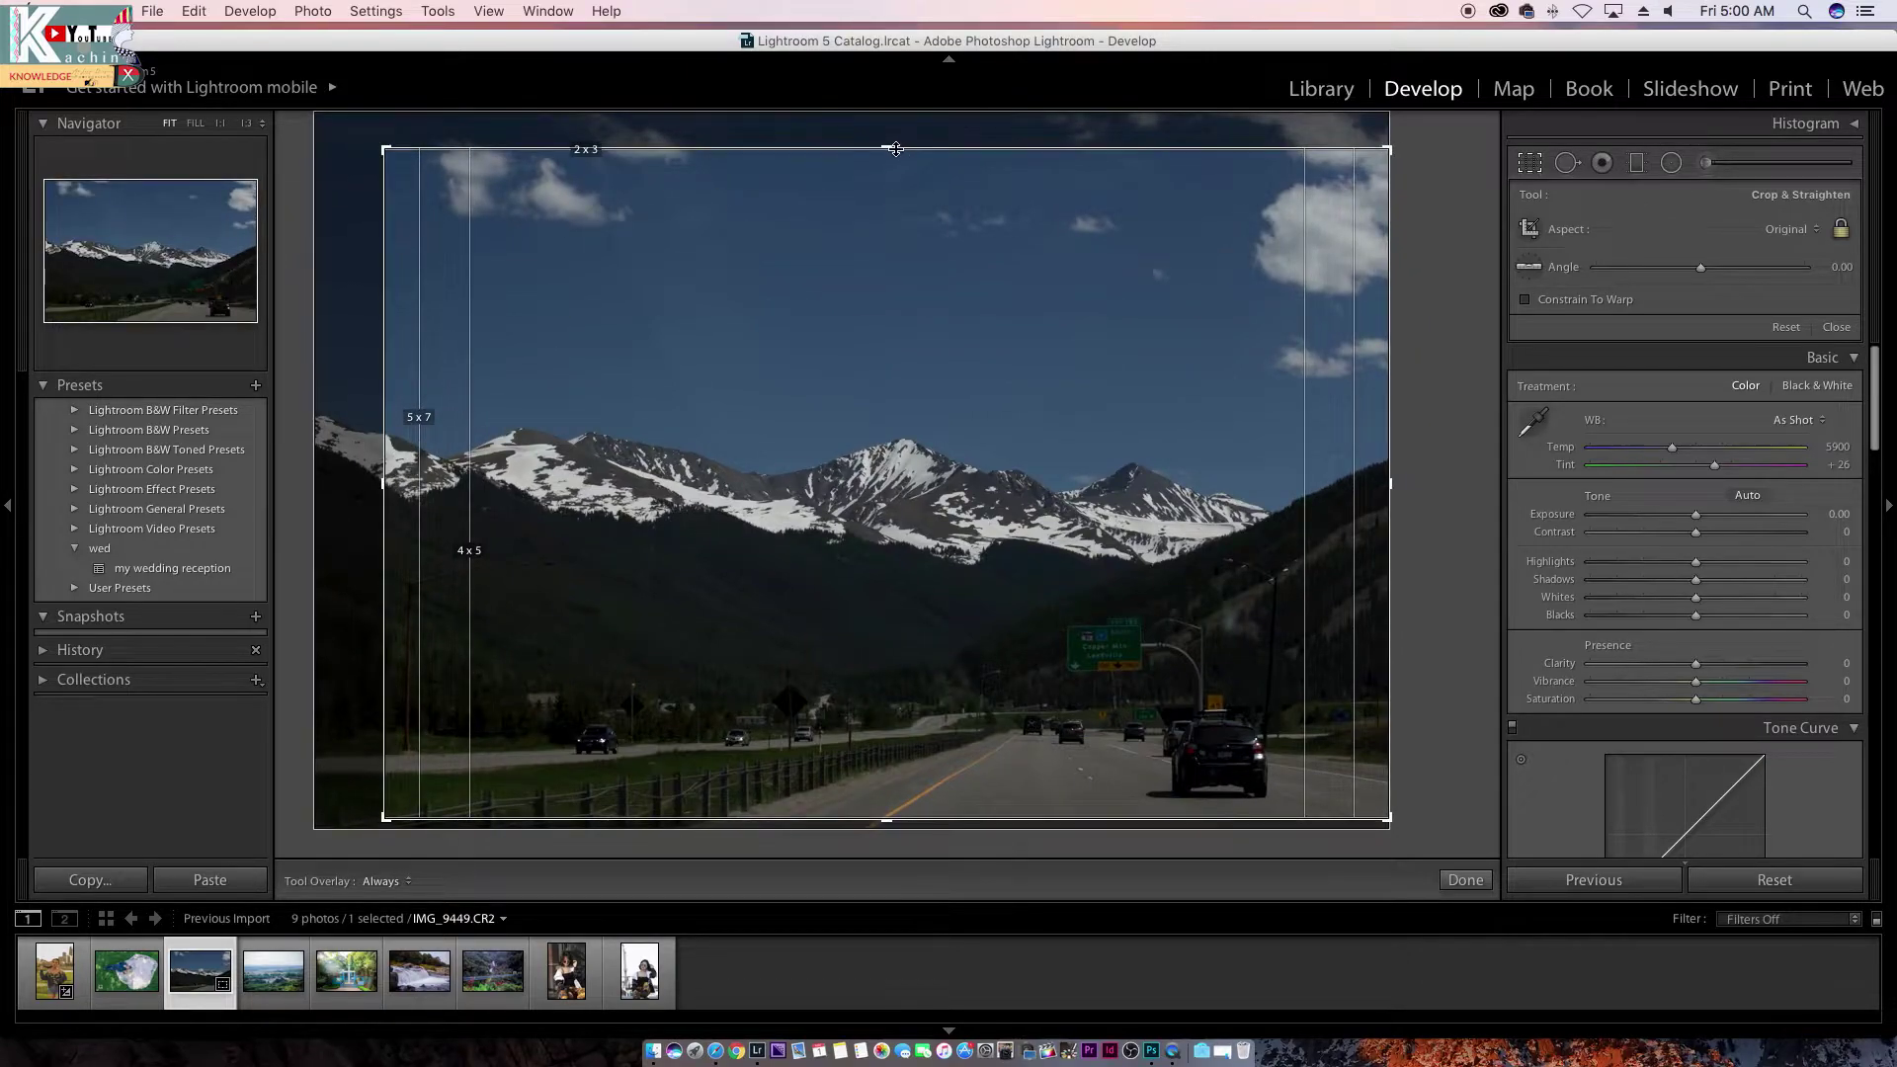
pyautogui.moveTo(860, 406)
pyautogui.mouseDown()
pyautogui.moveTo(857, 447)
pyautogui.moveTo(860, 423)
pyautogui.mouseUp()
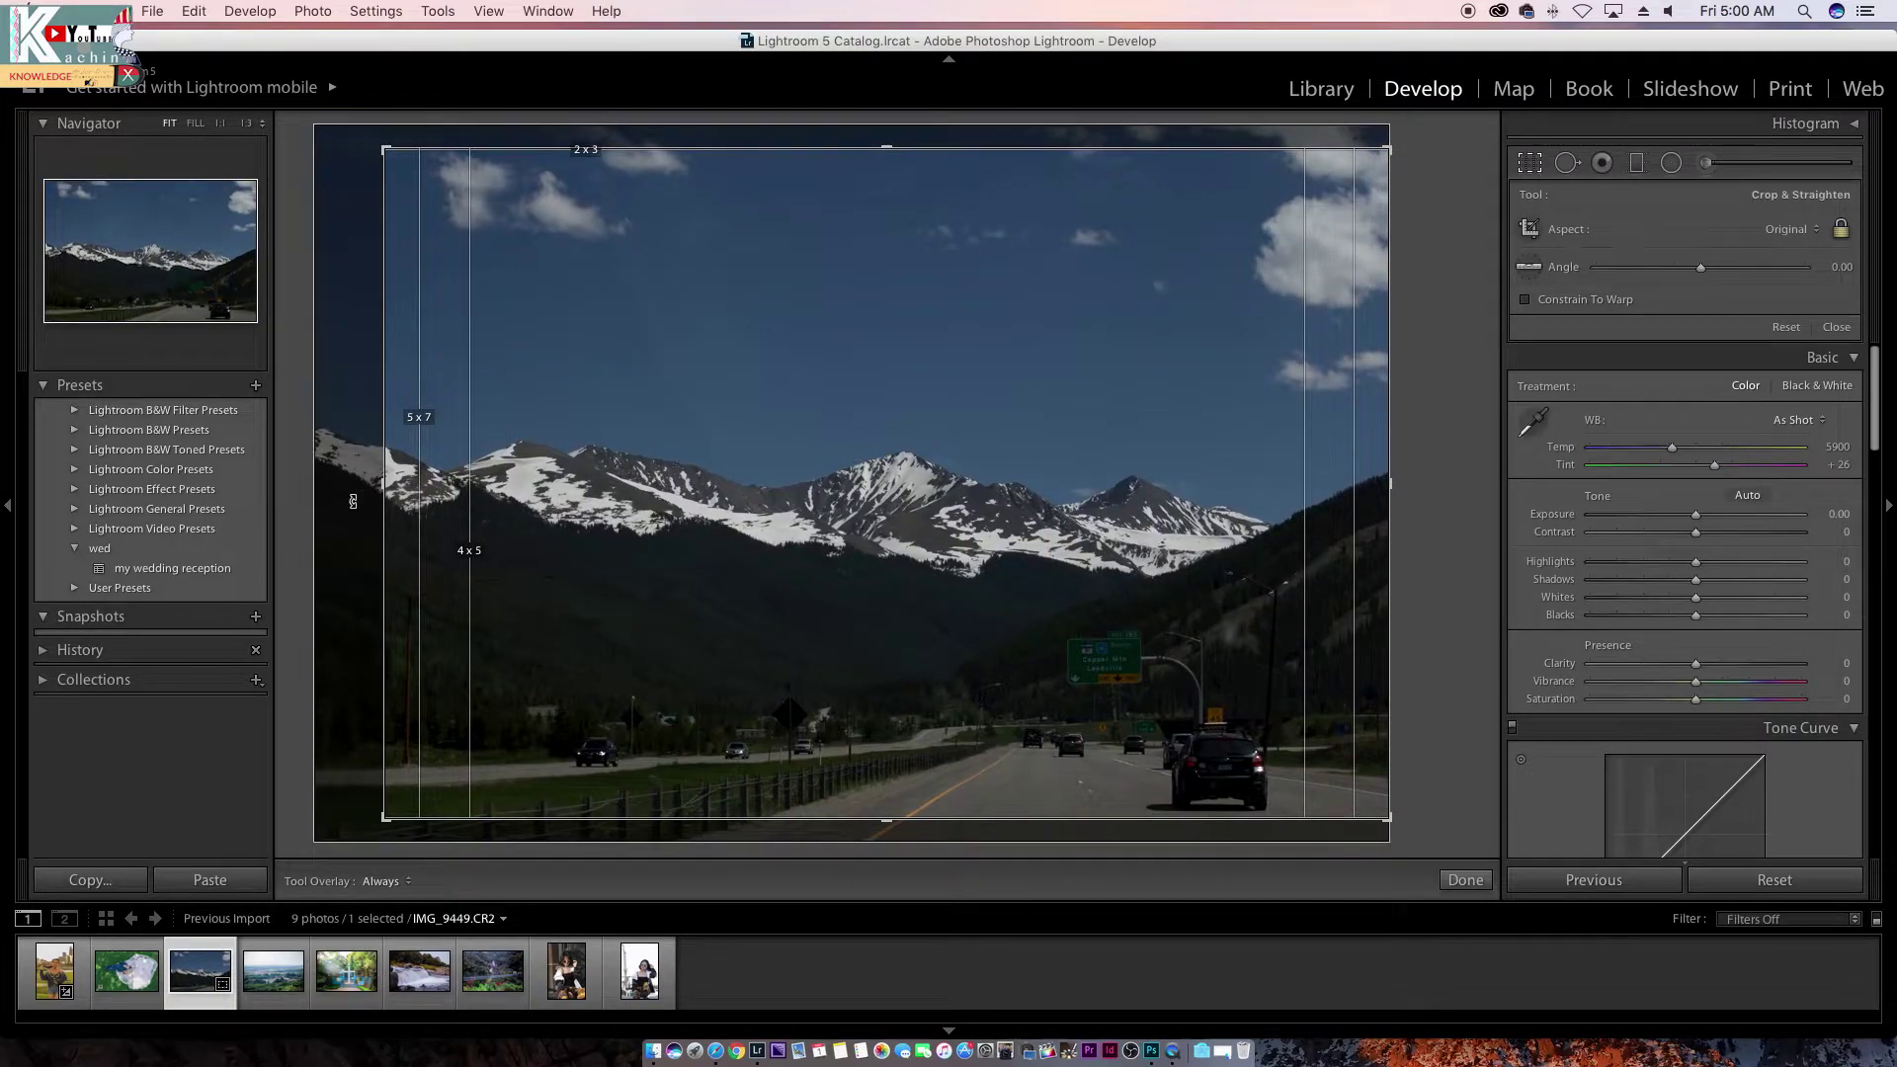
pyautogui.moveTo(380, 483); pyautogui.dragTo(339, 478)
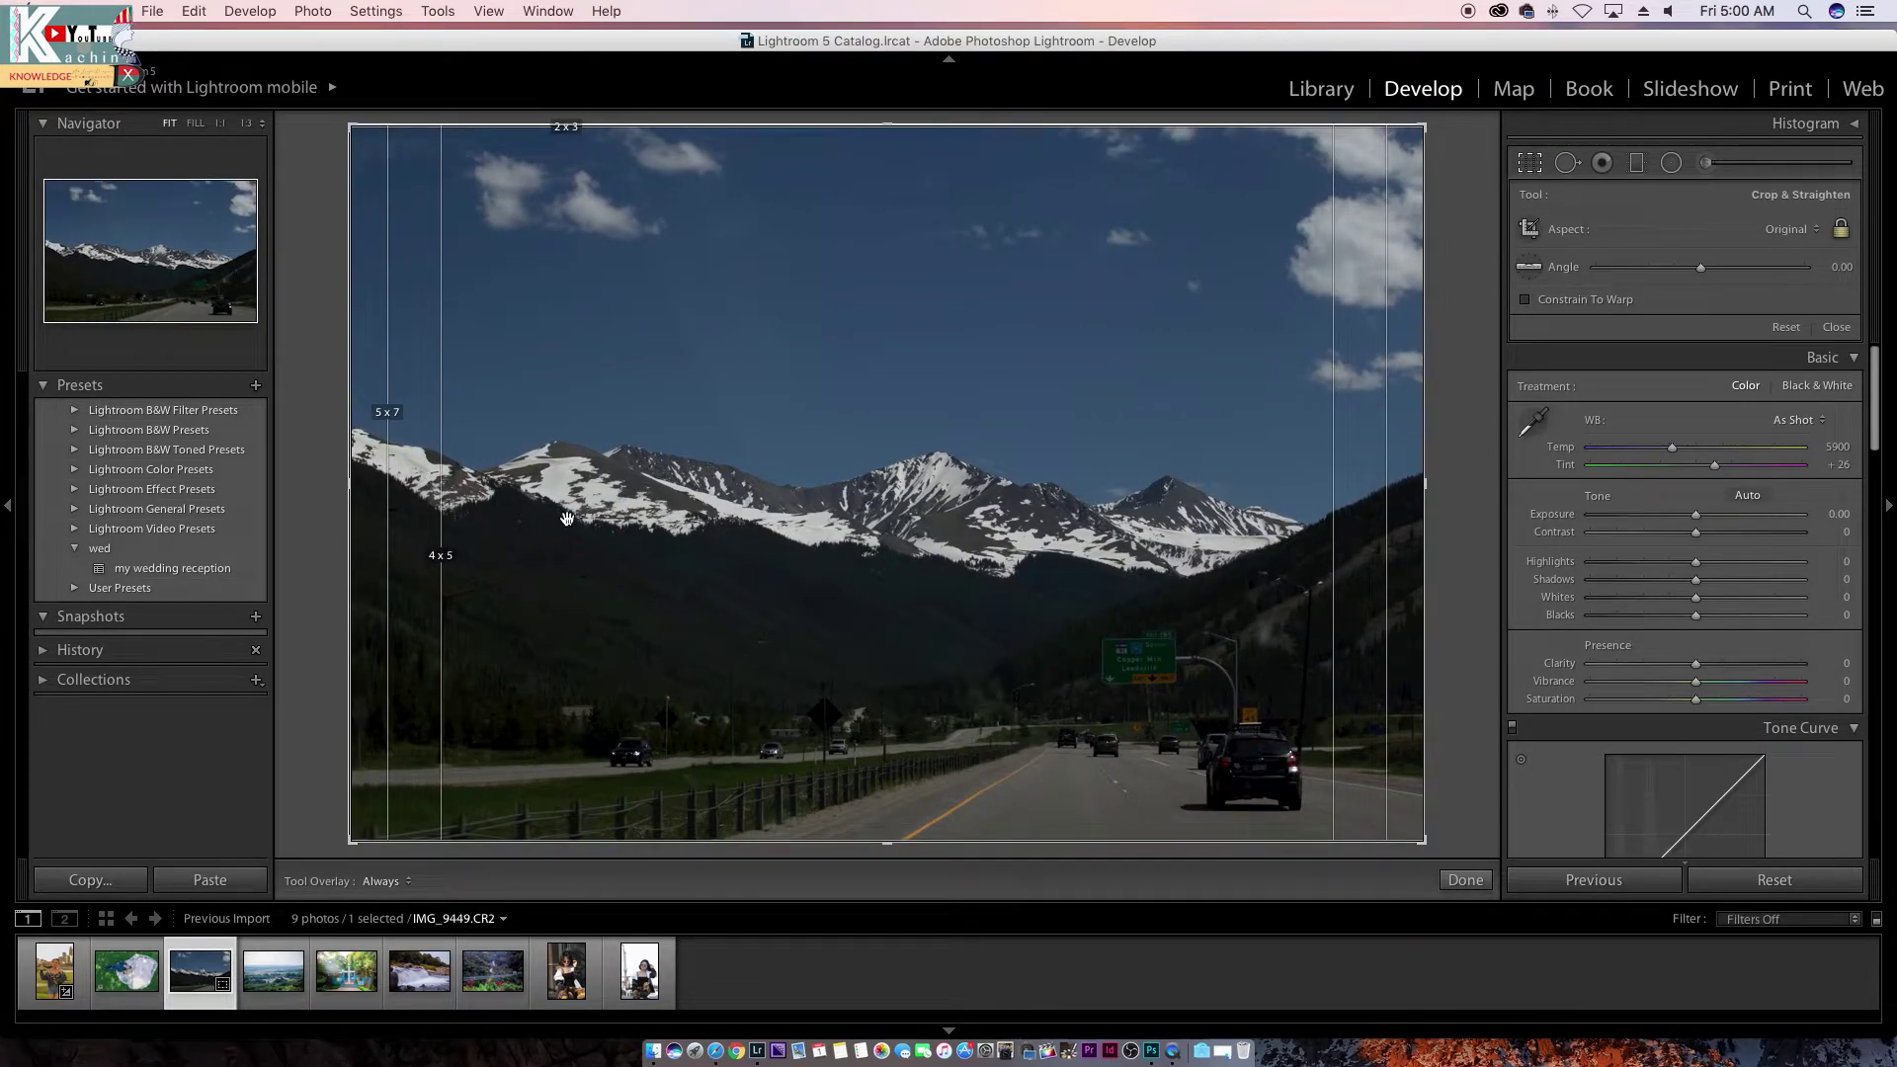
pyautogui.press('r')
pyautogui.press('super+z')
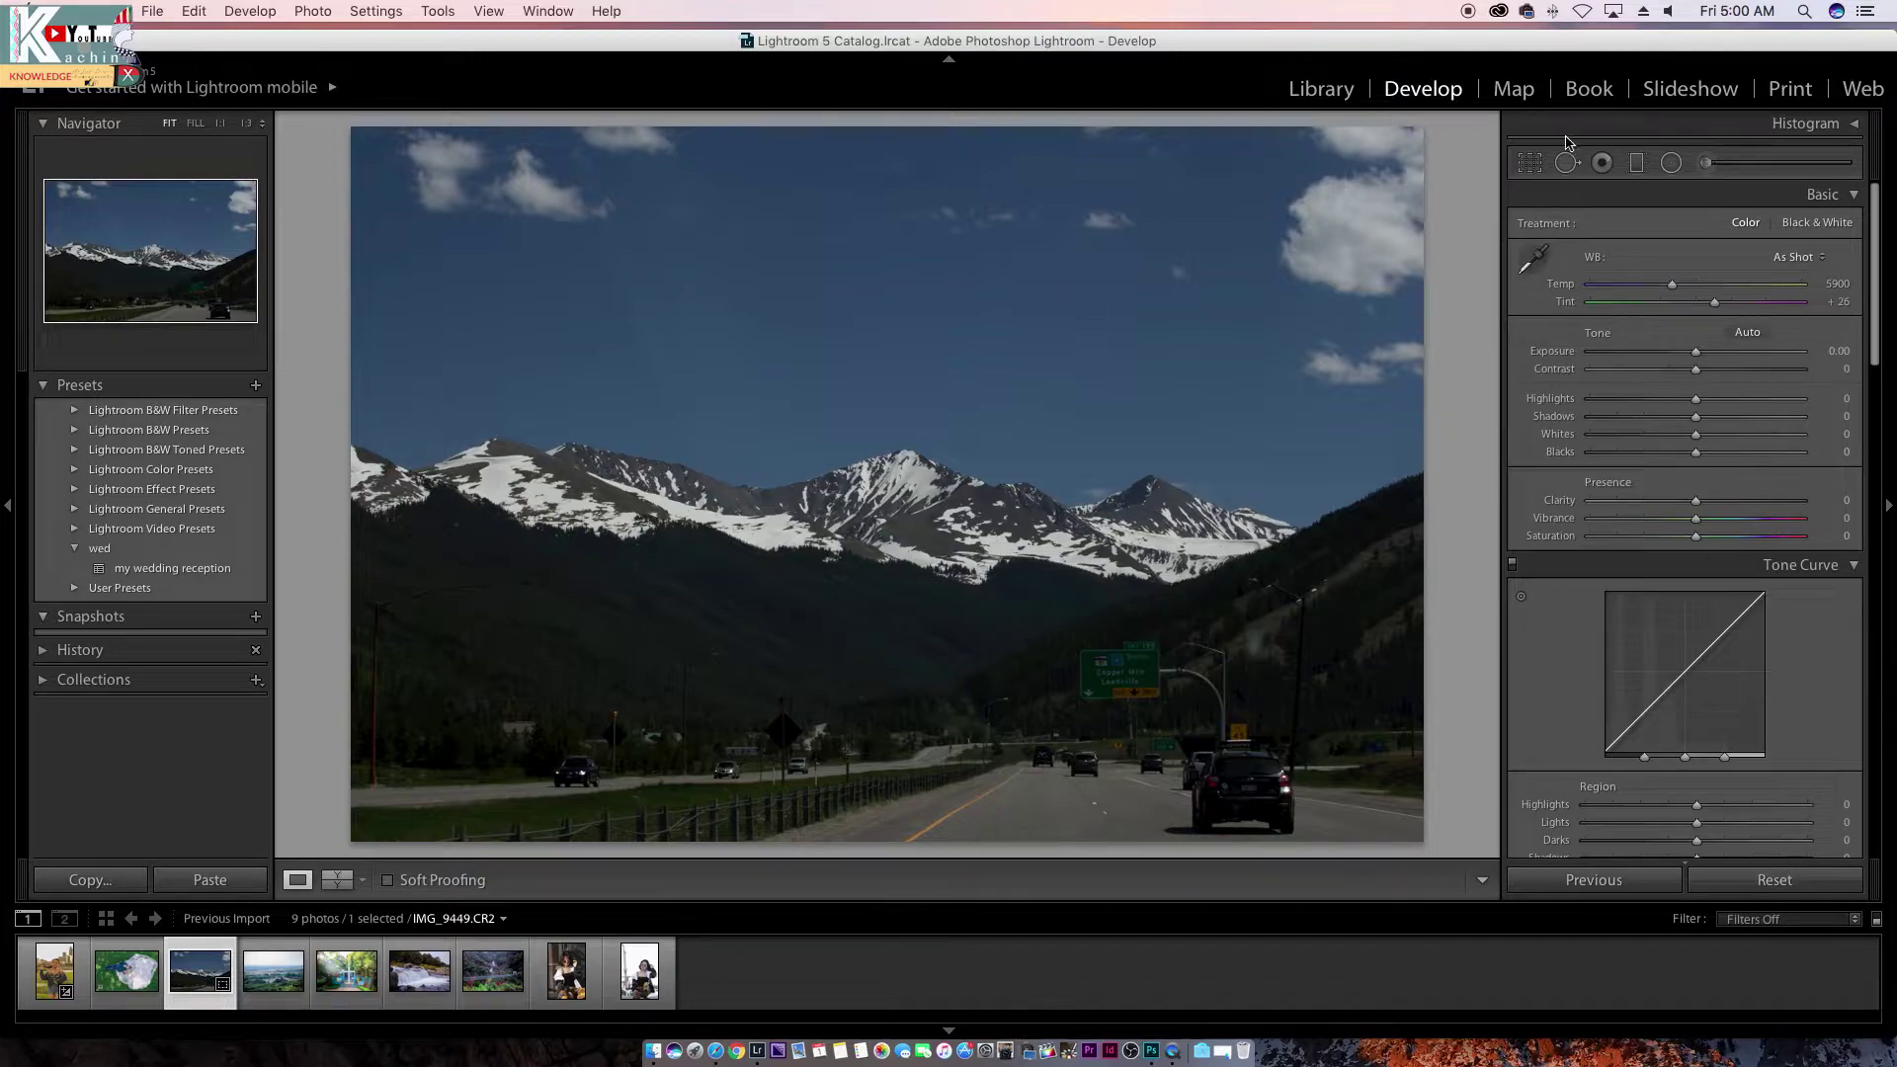
# Step: Trim the highway crop at the top edge and top-left corner, then close cropping
pyautogui.click(1528, 168)
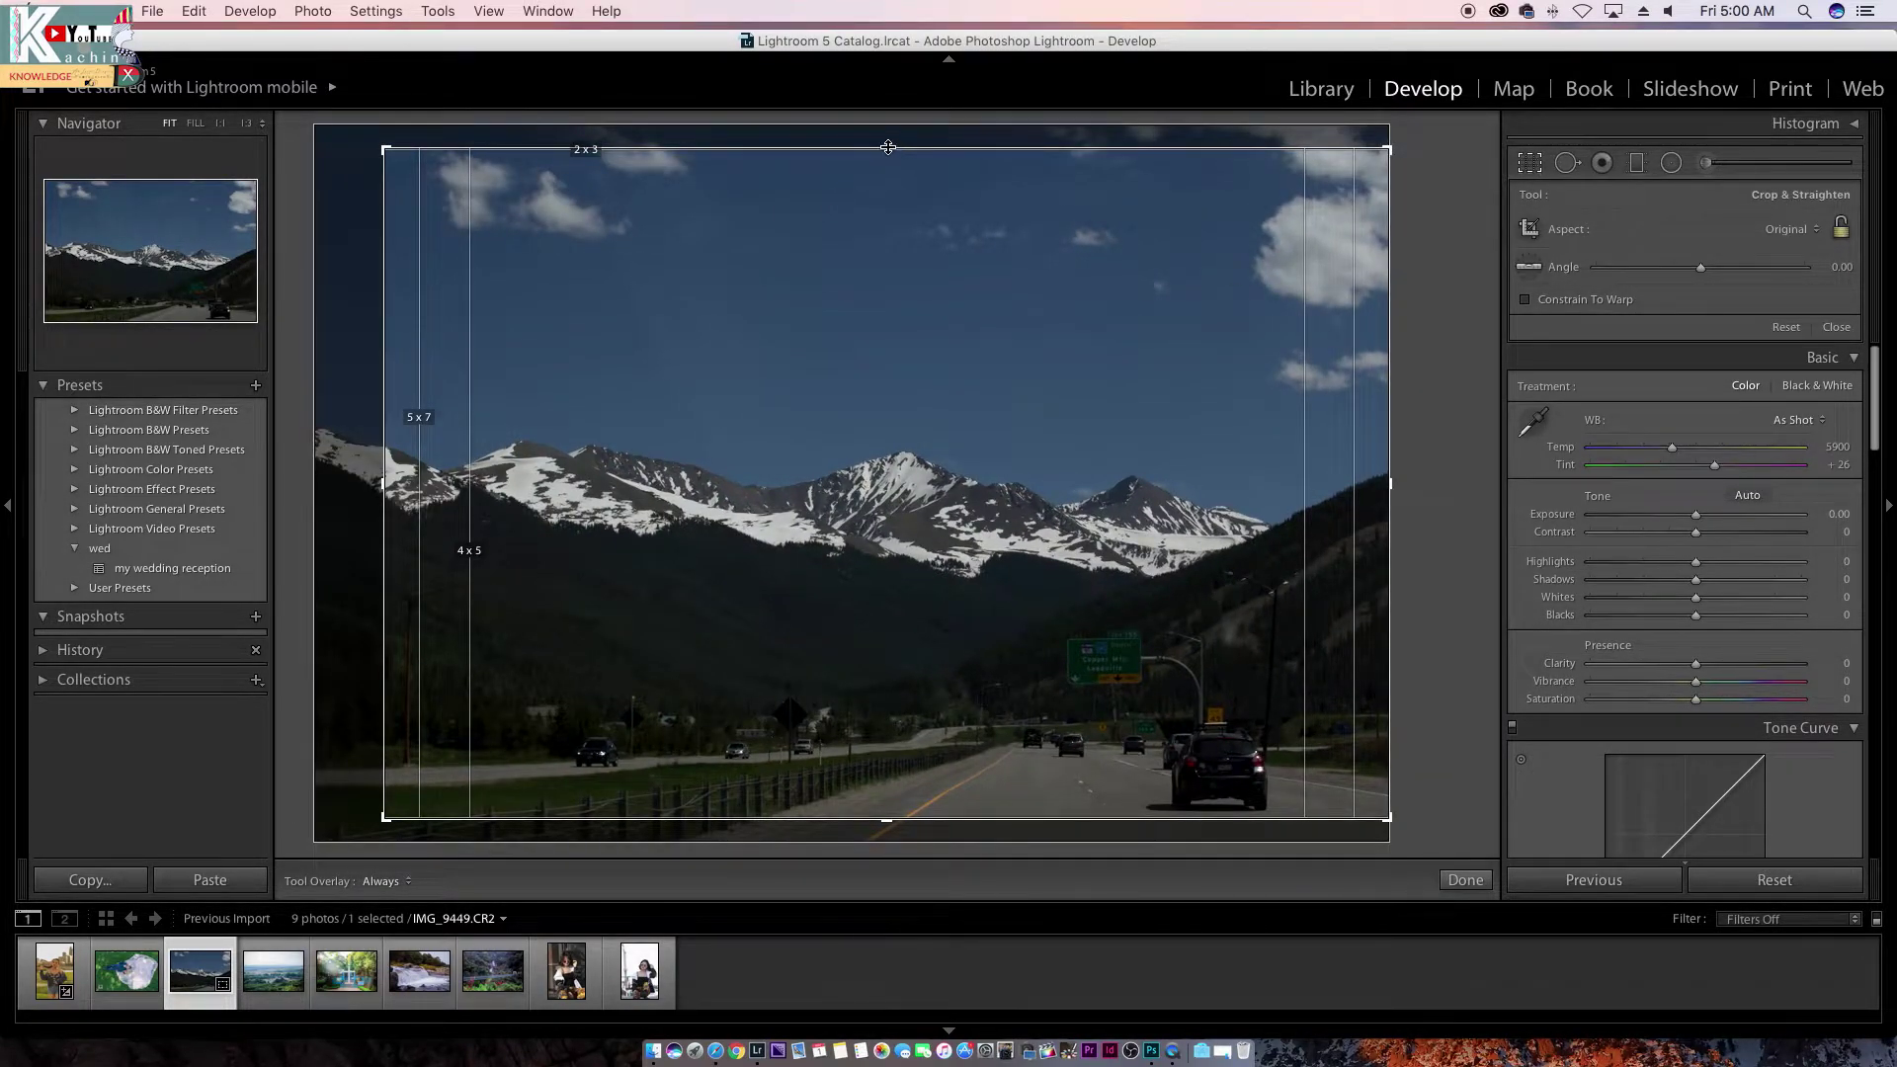
pyautogui.moveTo(887, 147); pyautogui.dragTo(903, 102)
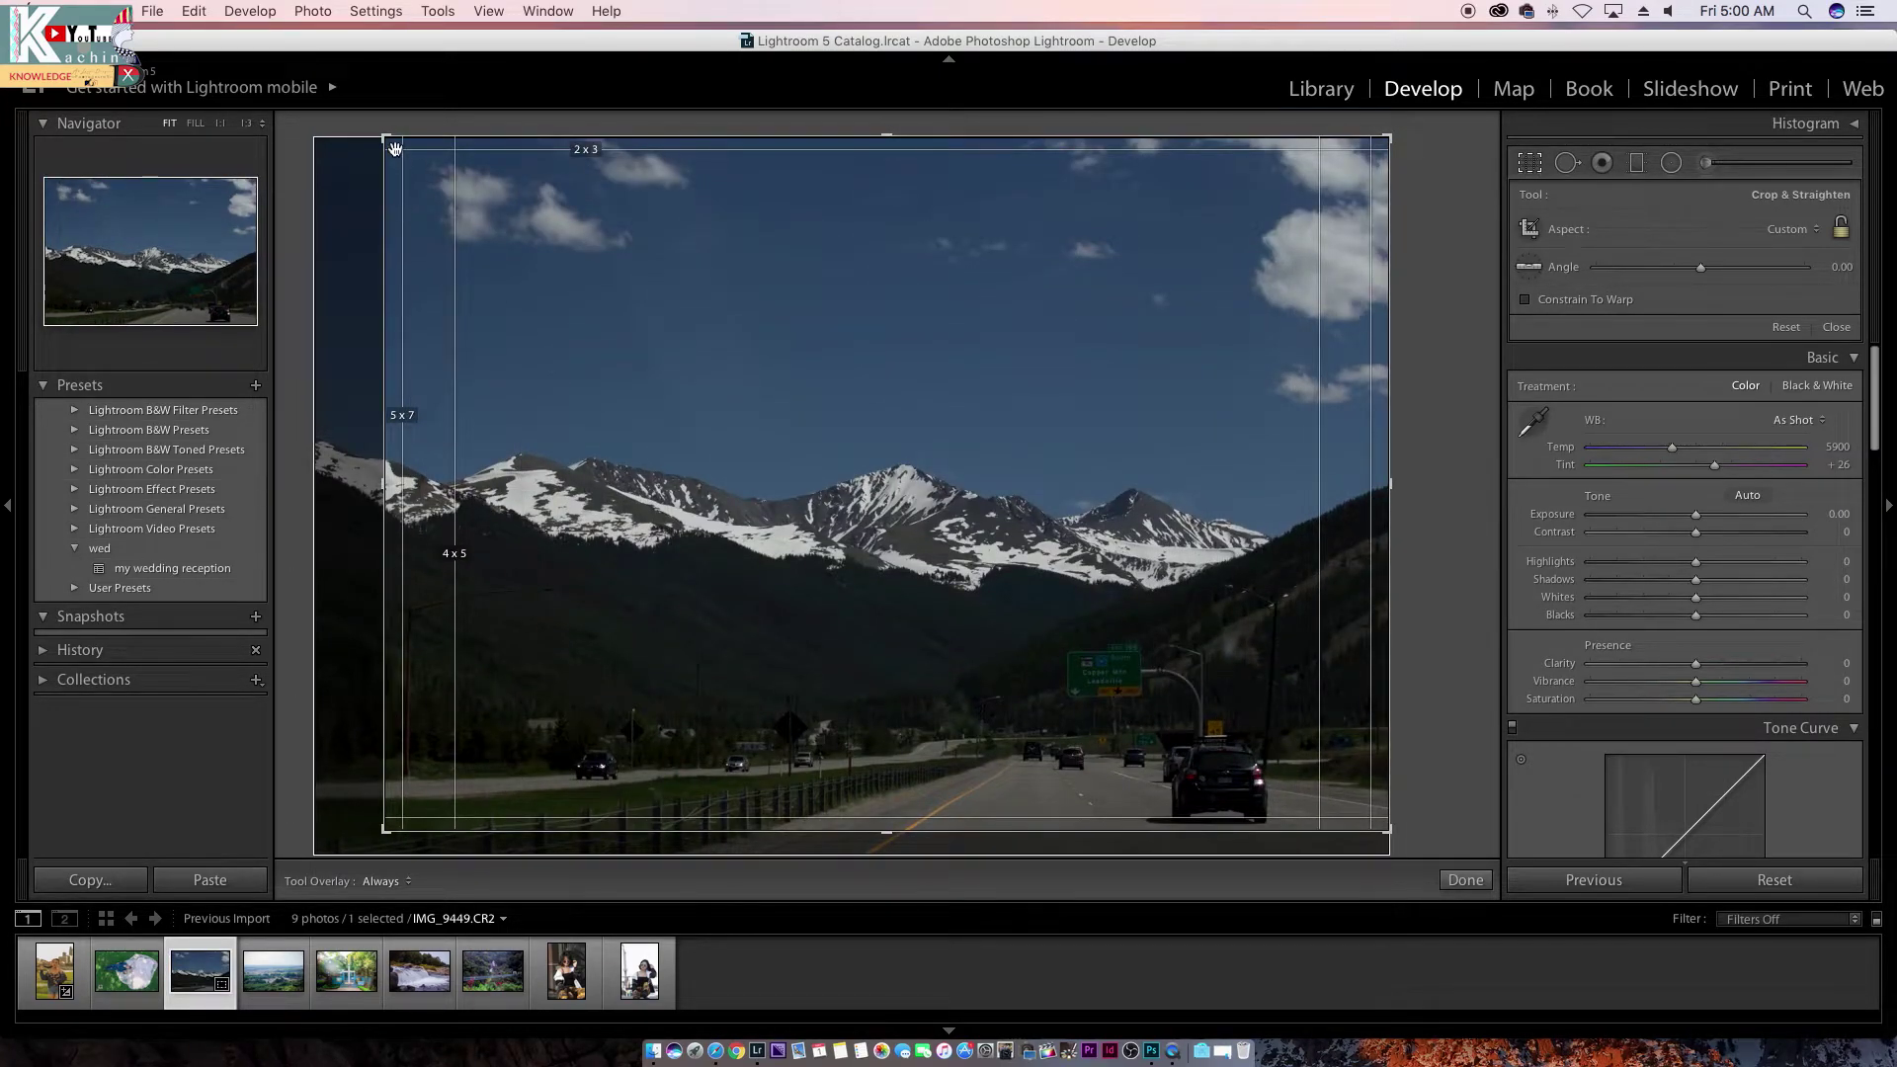
pyautogui.moveTo(394, 148)
pyautogui.mouseDown()
pyautogui.moveTo(724, 322)
pyautogui.moveTo(464, 139)
pyautogui.moveTo(277, 130)
pyautogui.mouseUp()
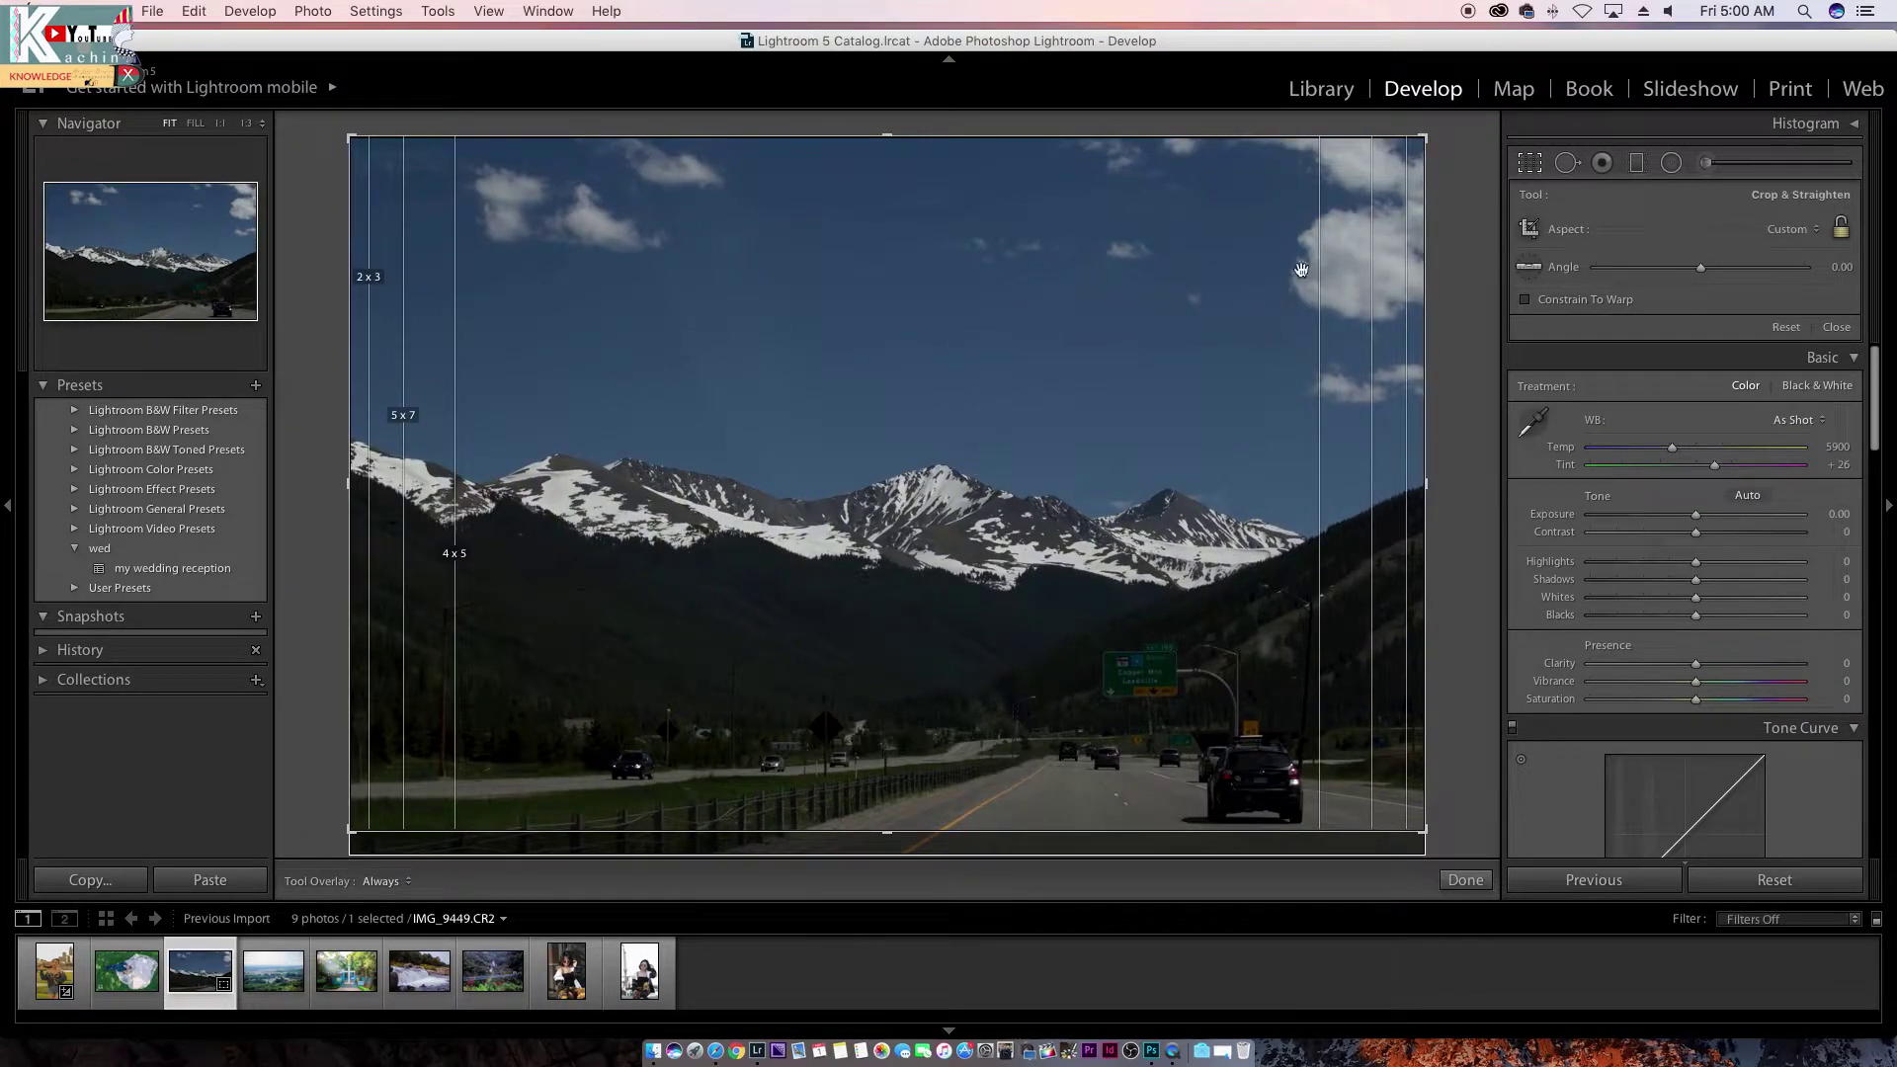
pyautogui.click(1531, 166)
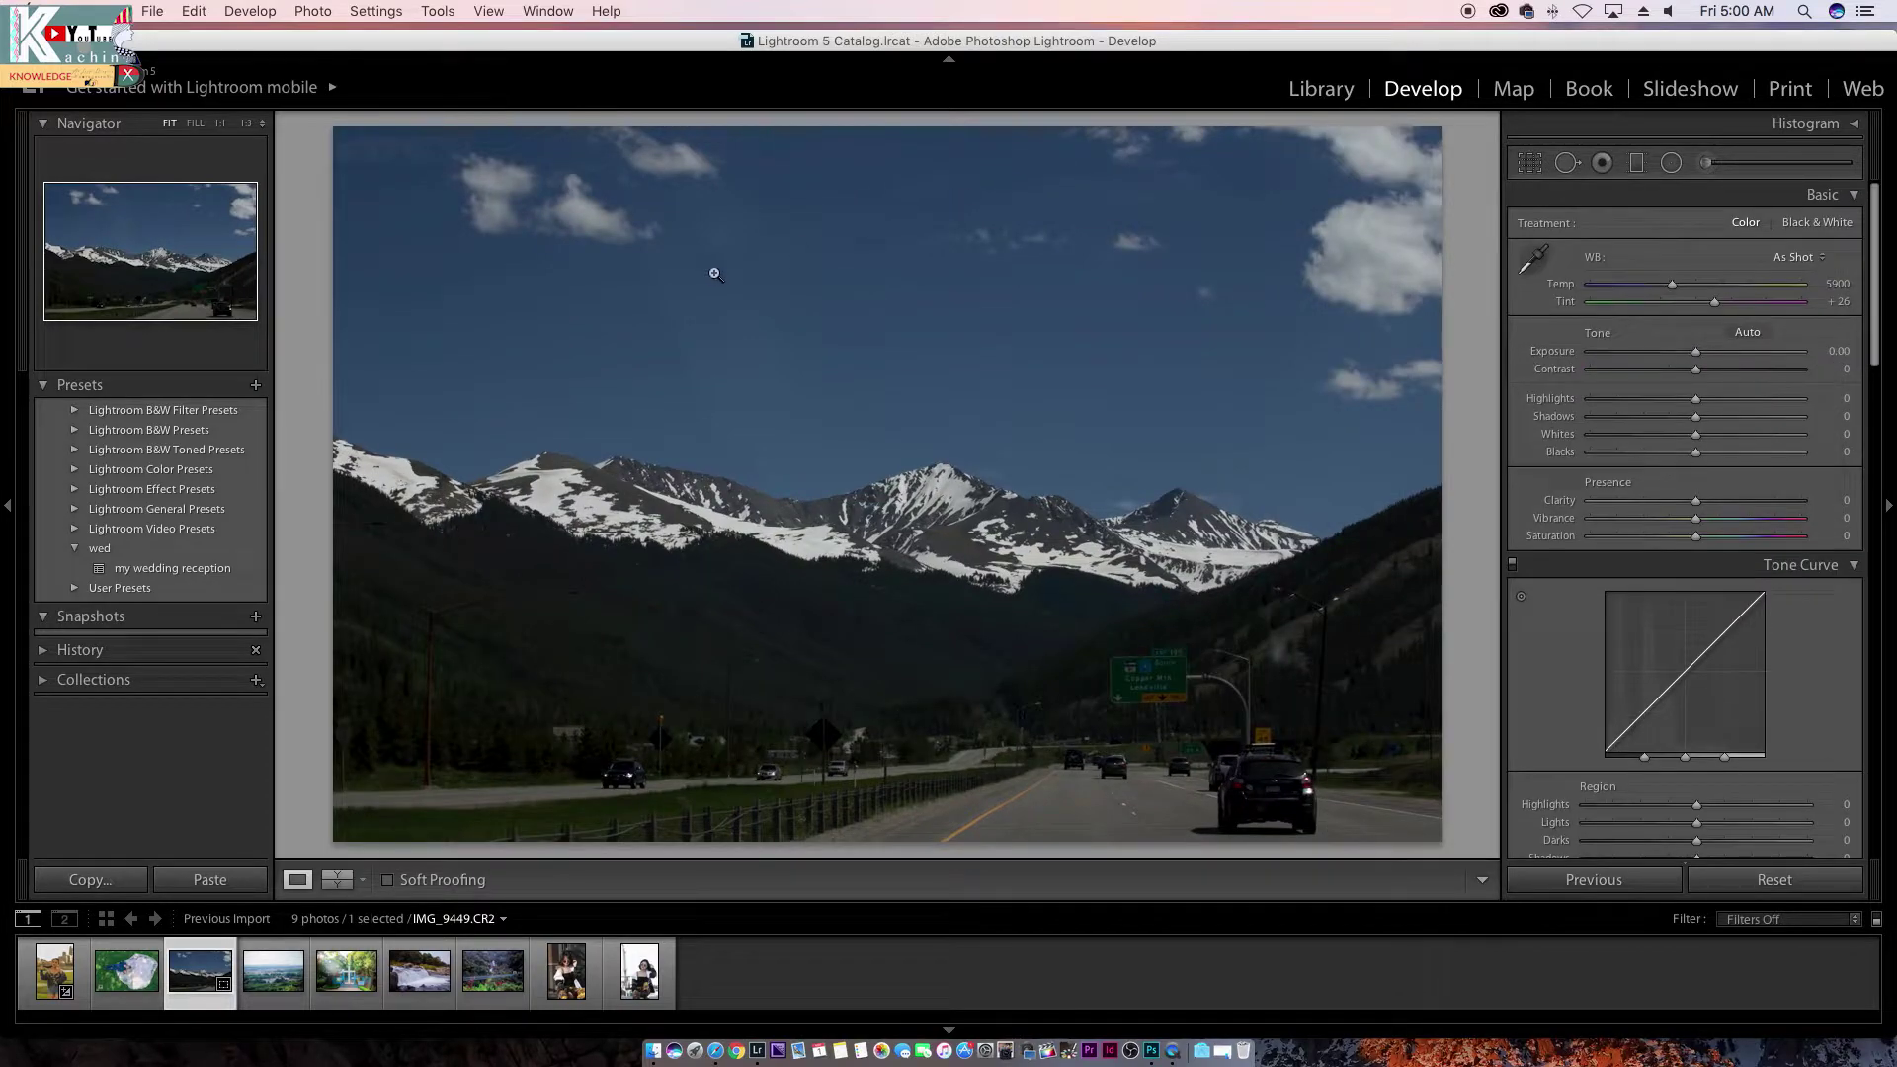
pyautogui.click(1569, 164)
pyautogui.click(1530, 166)
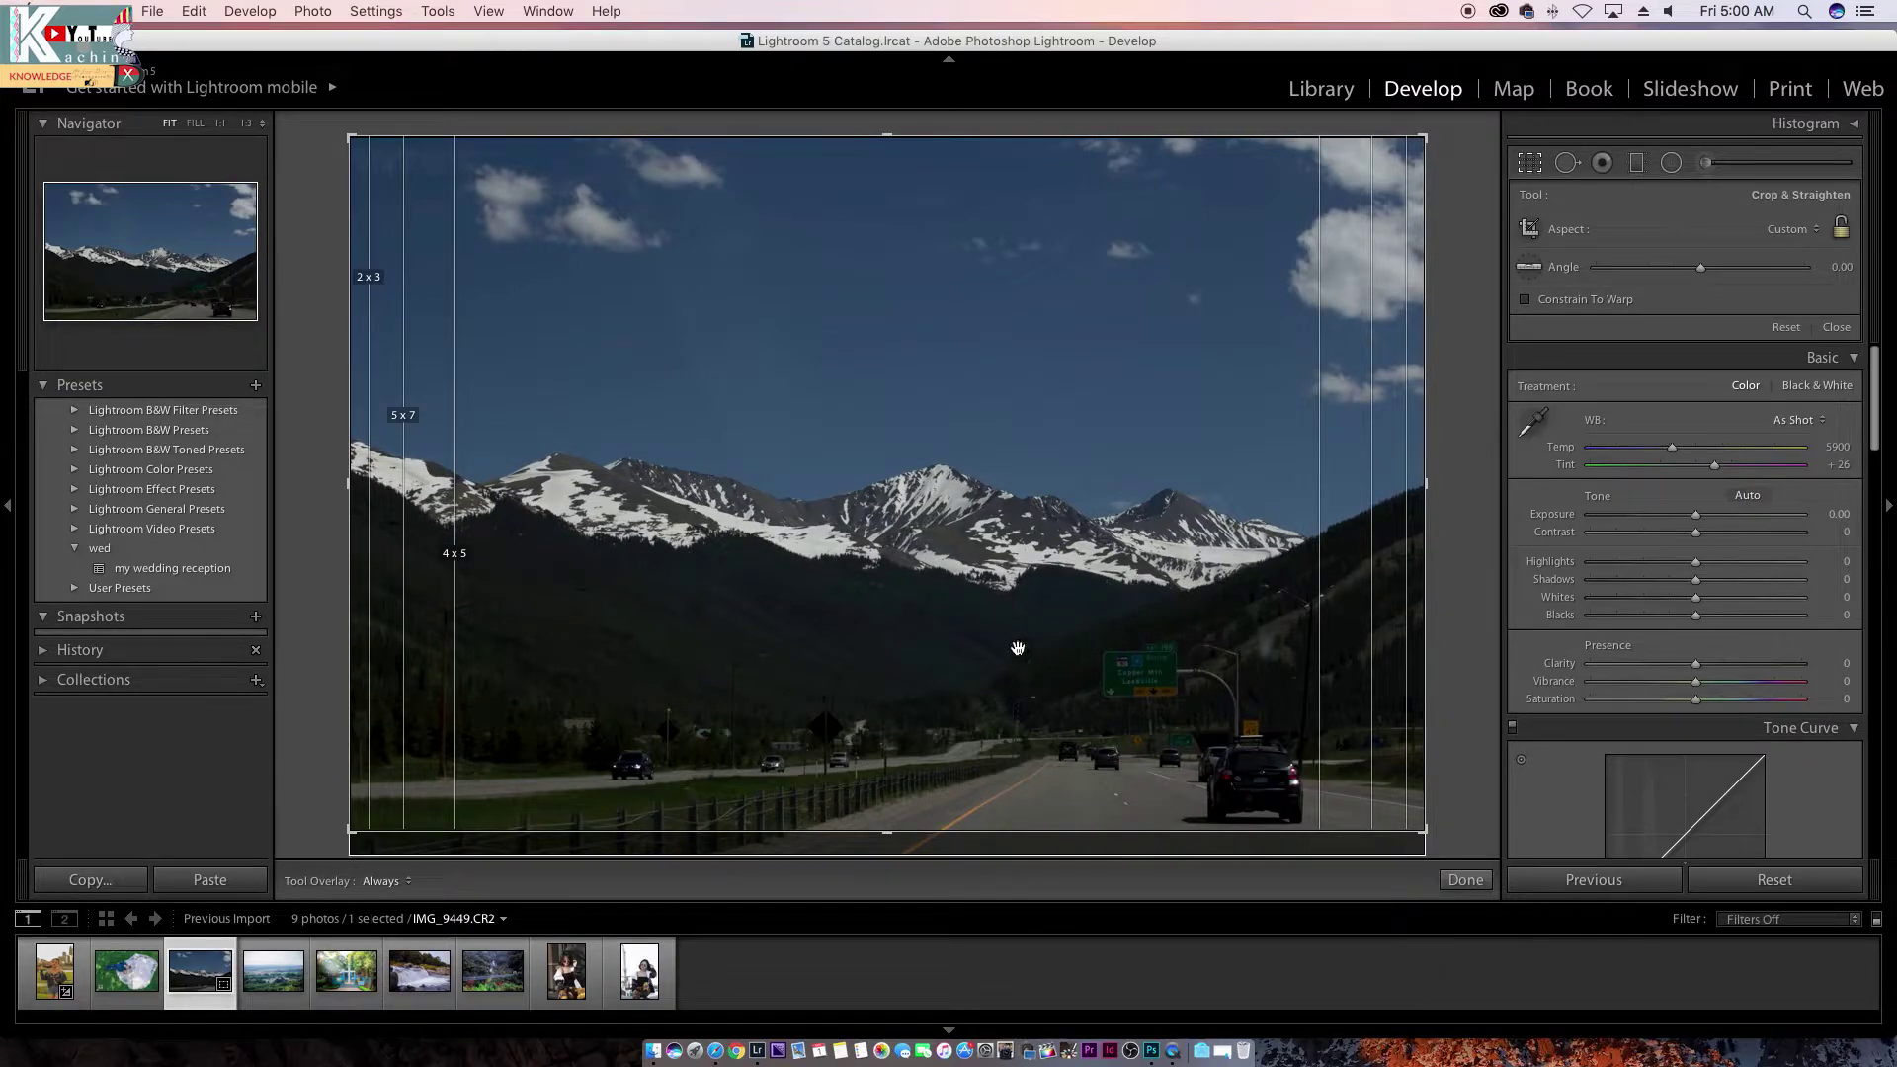
pyautogui.press('r')
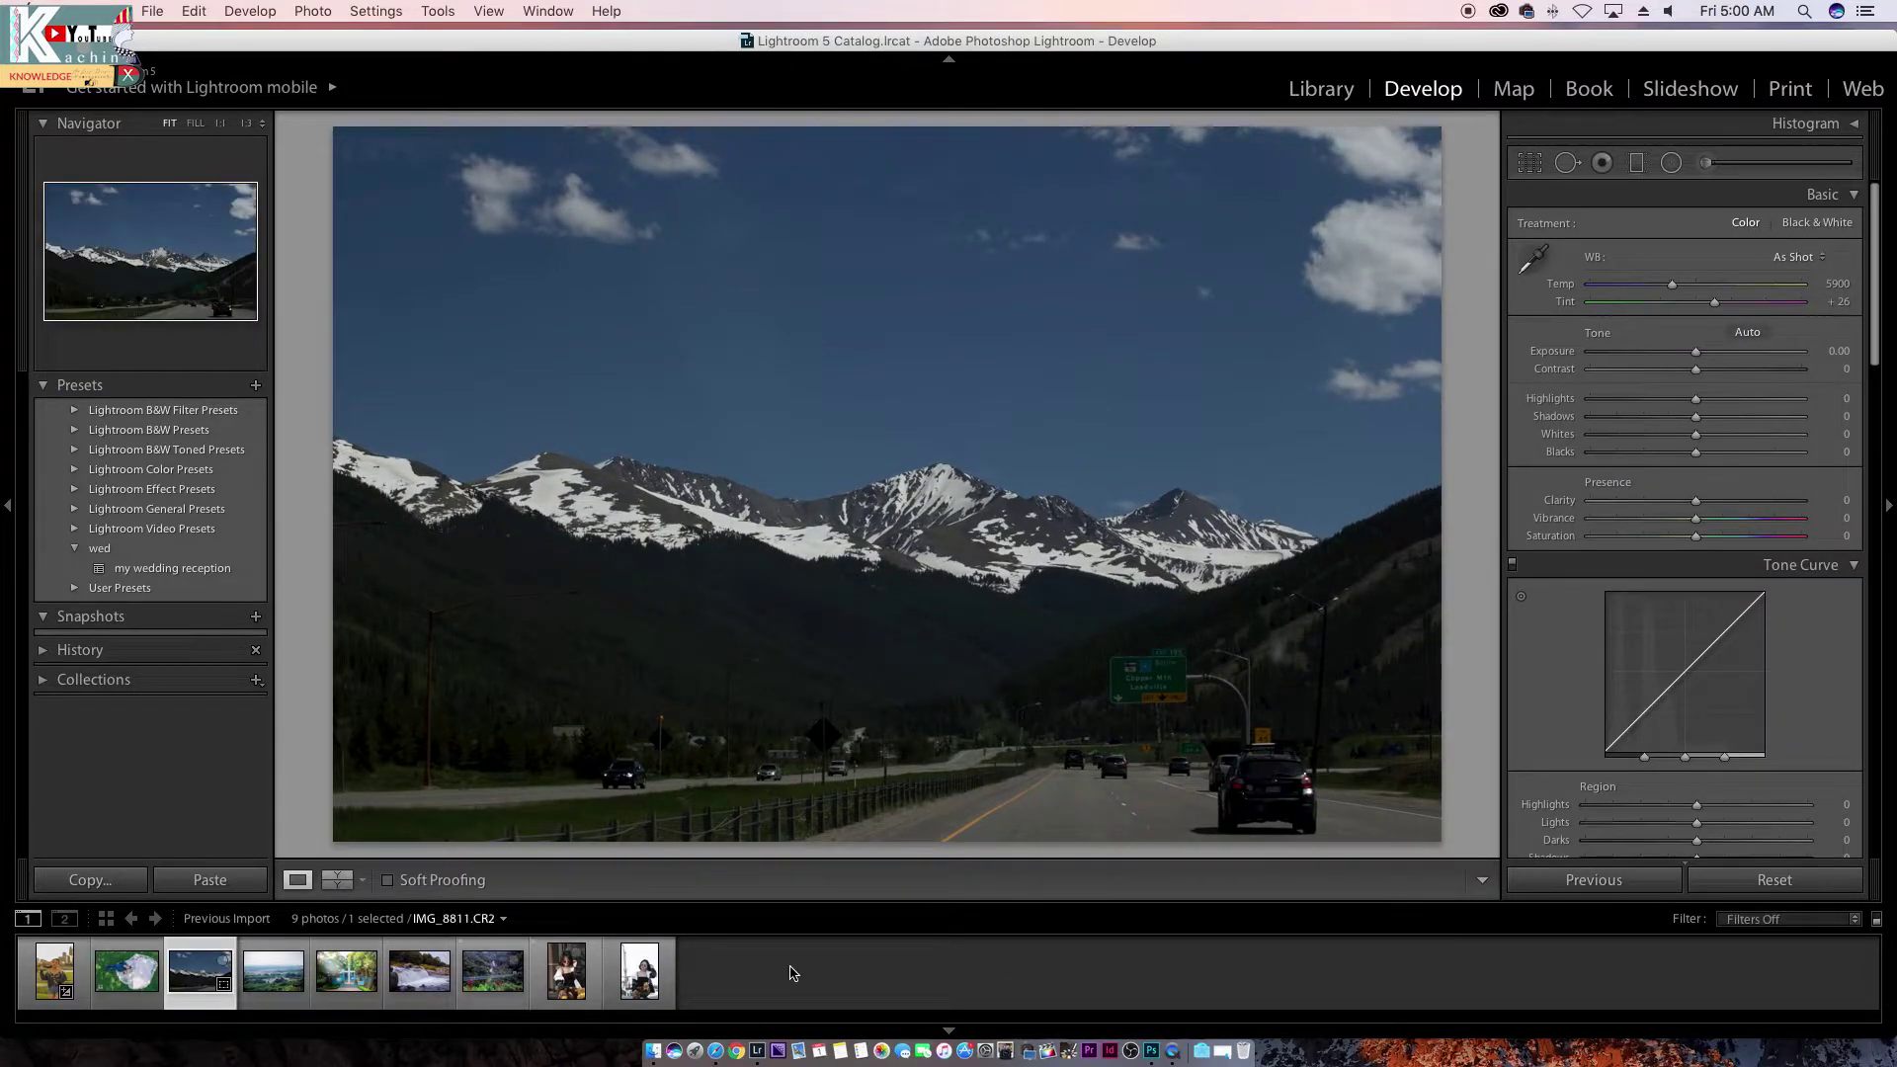
# Step: Browse the filmstrip thumbnails and settle on the cross-and-gate photo IMG_7839.jpg
pyautogui.click(336, 988)
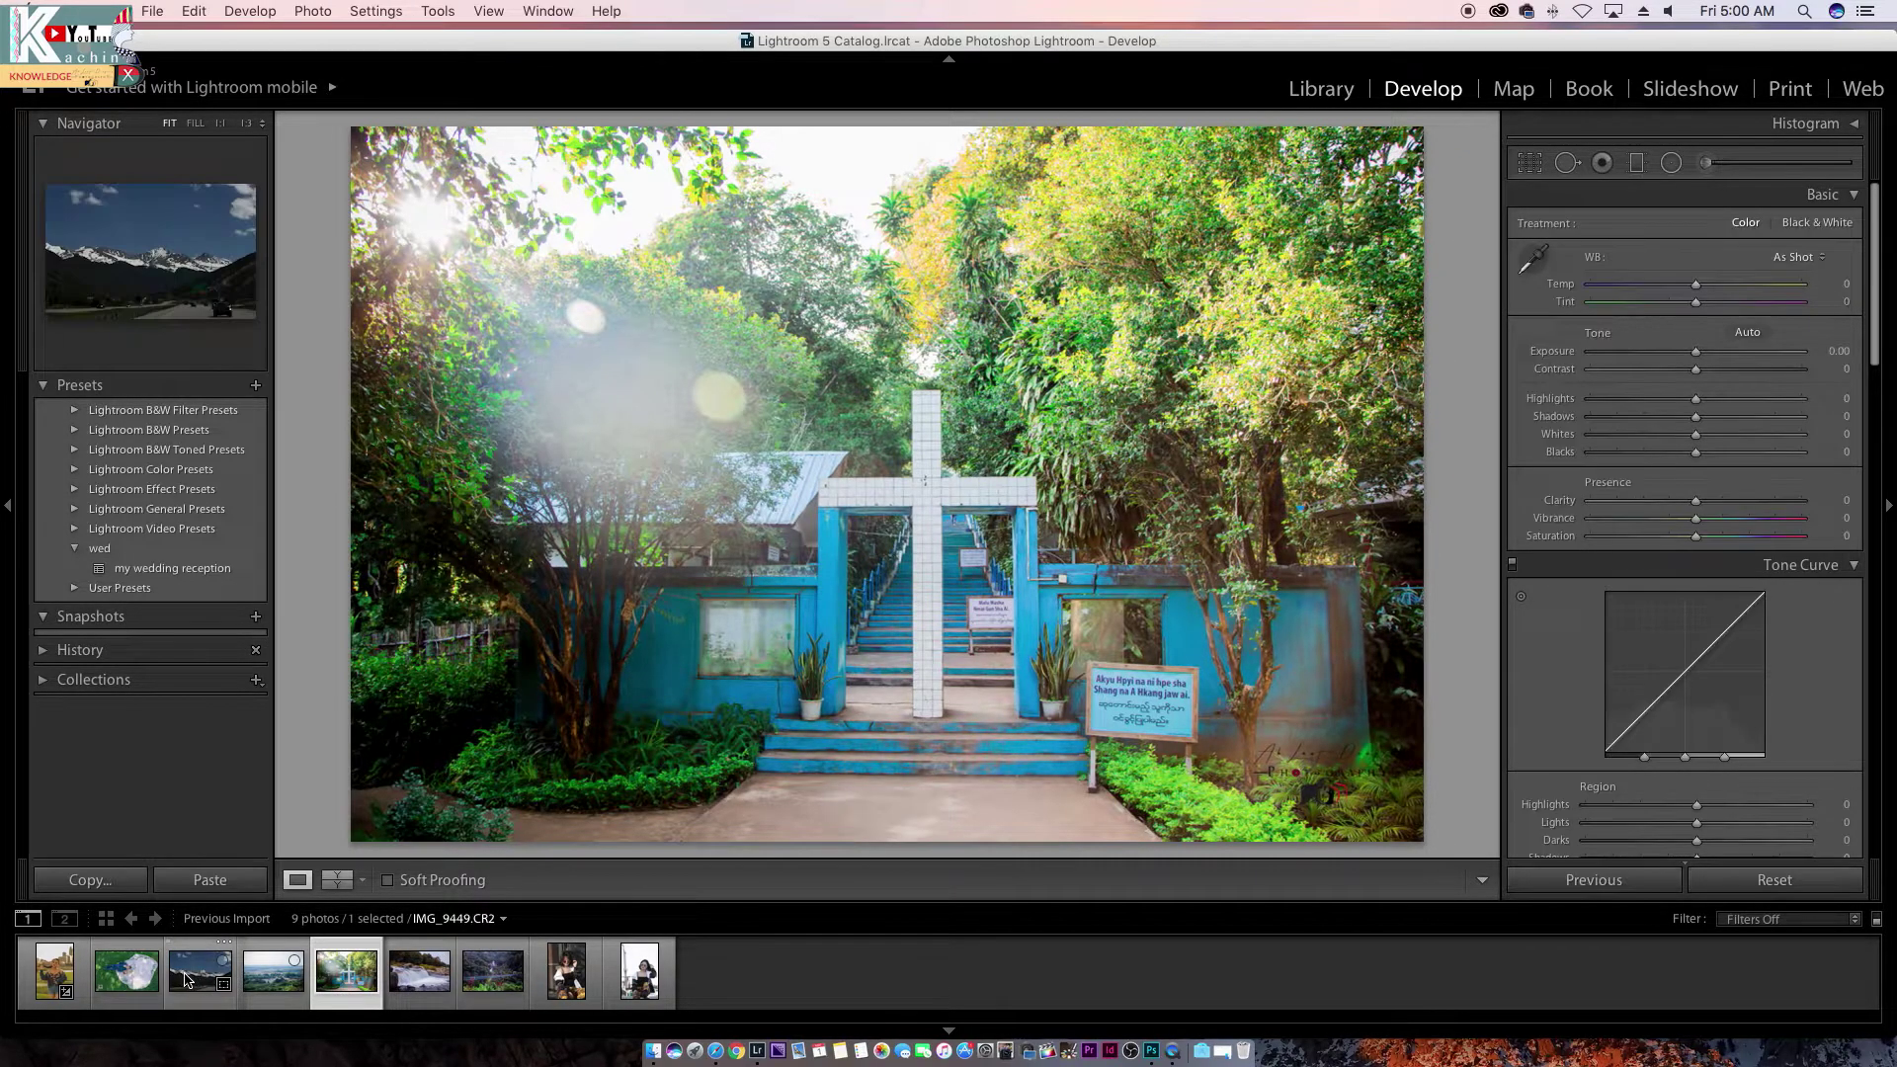
pyautogui.click(519, 994)
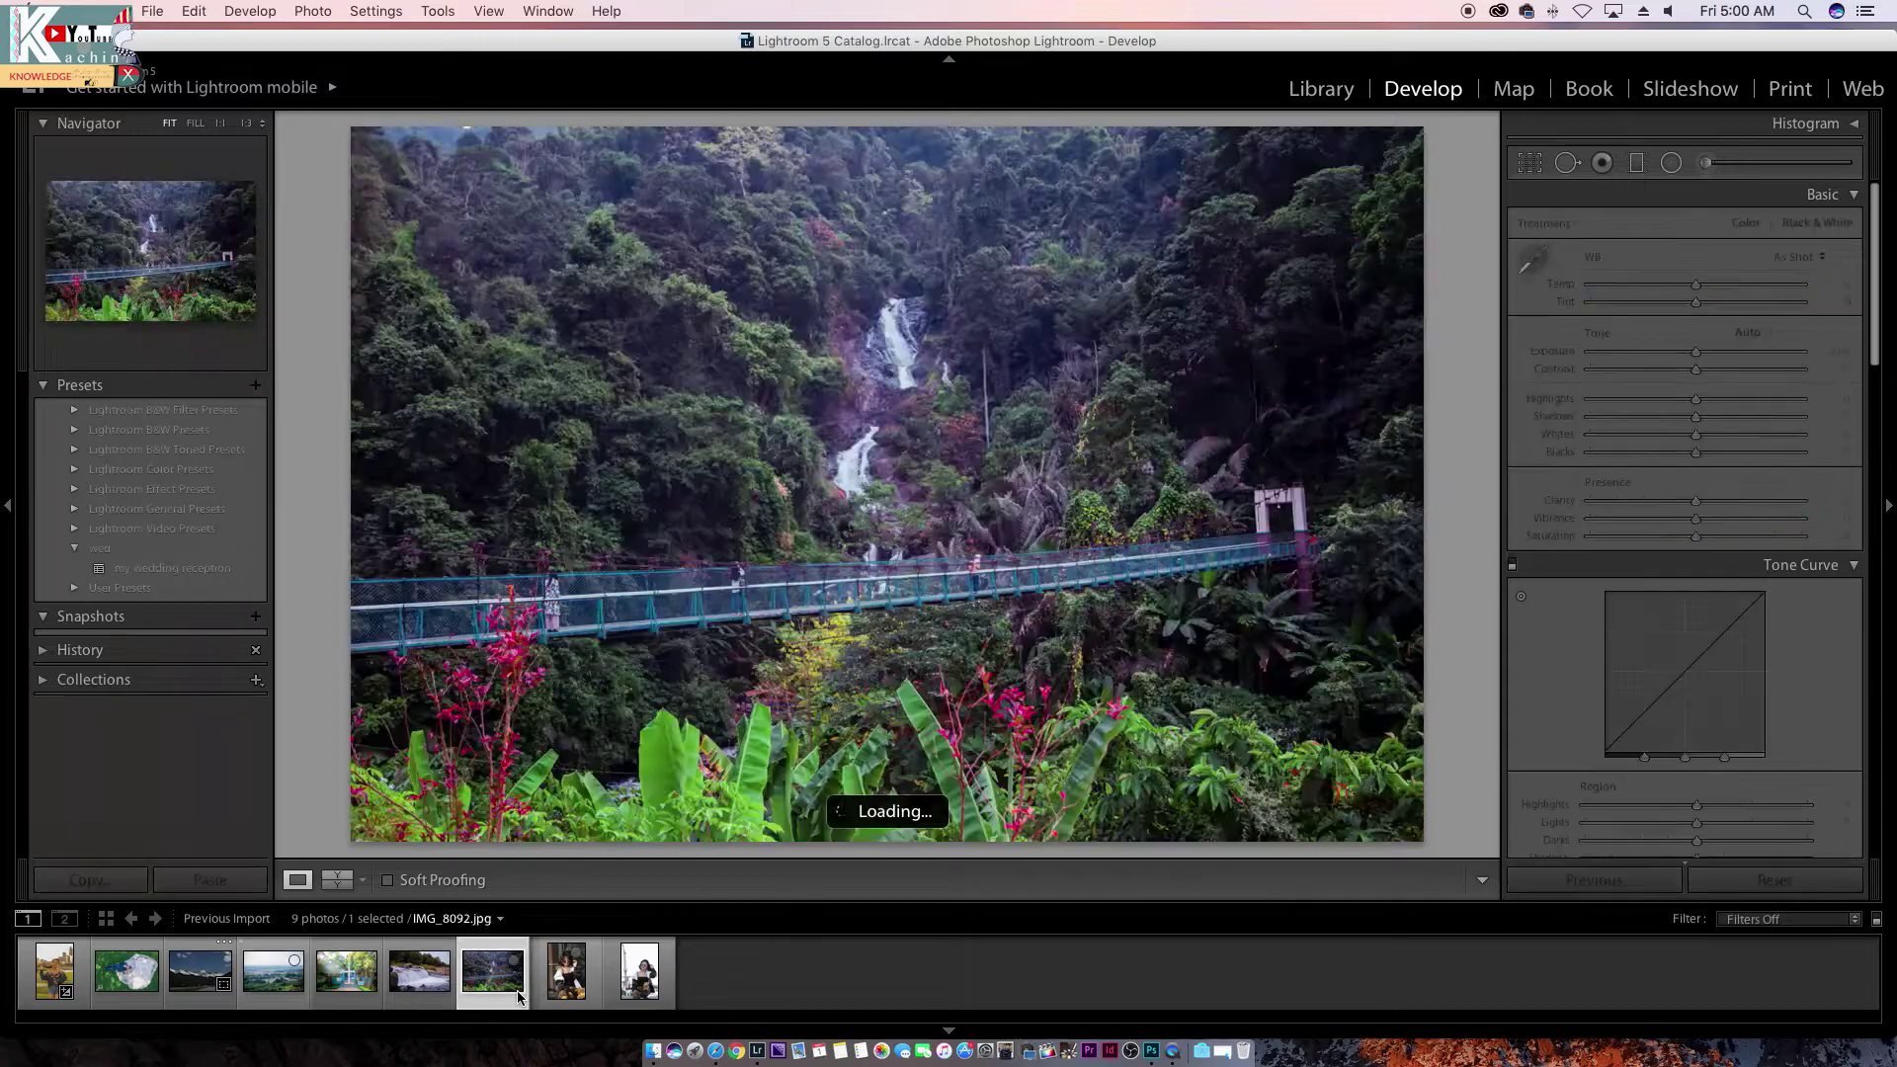
pyautogui.click(412, 969)
pyautogui.click(334, 981)
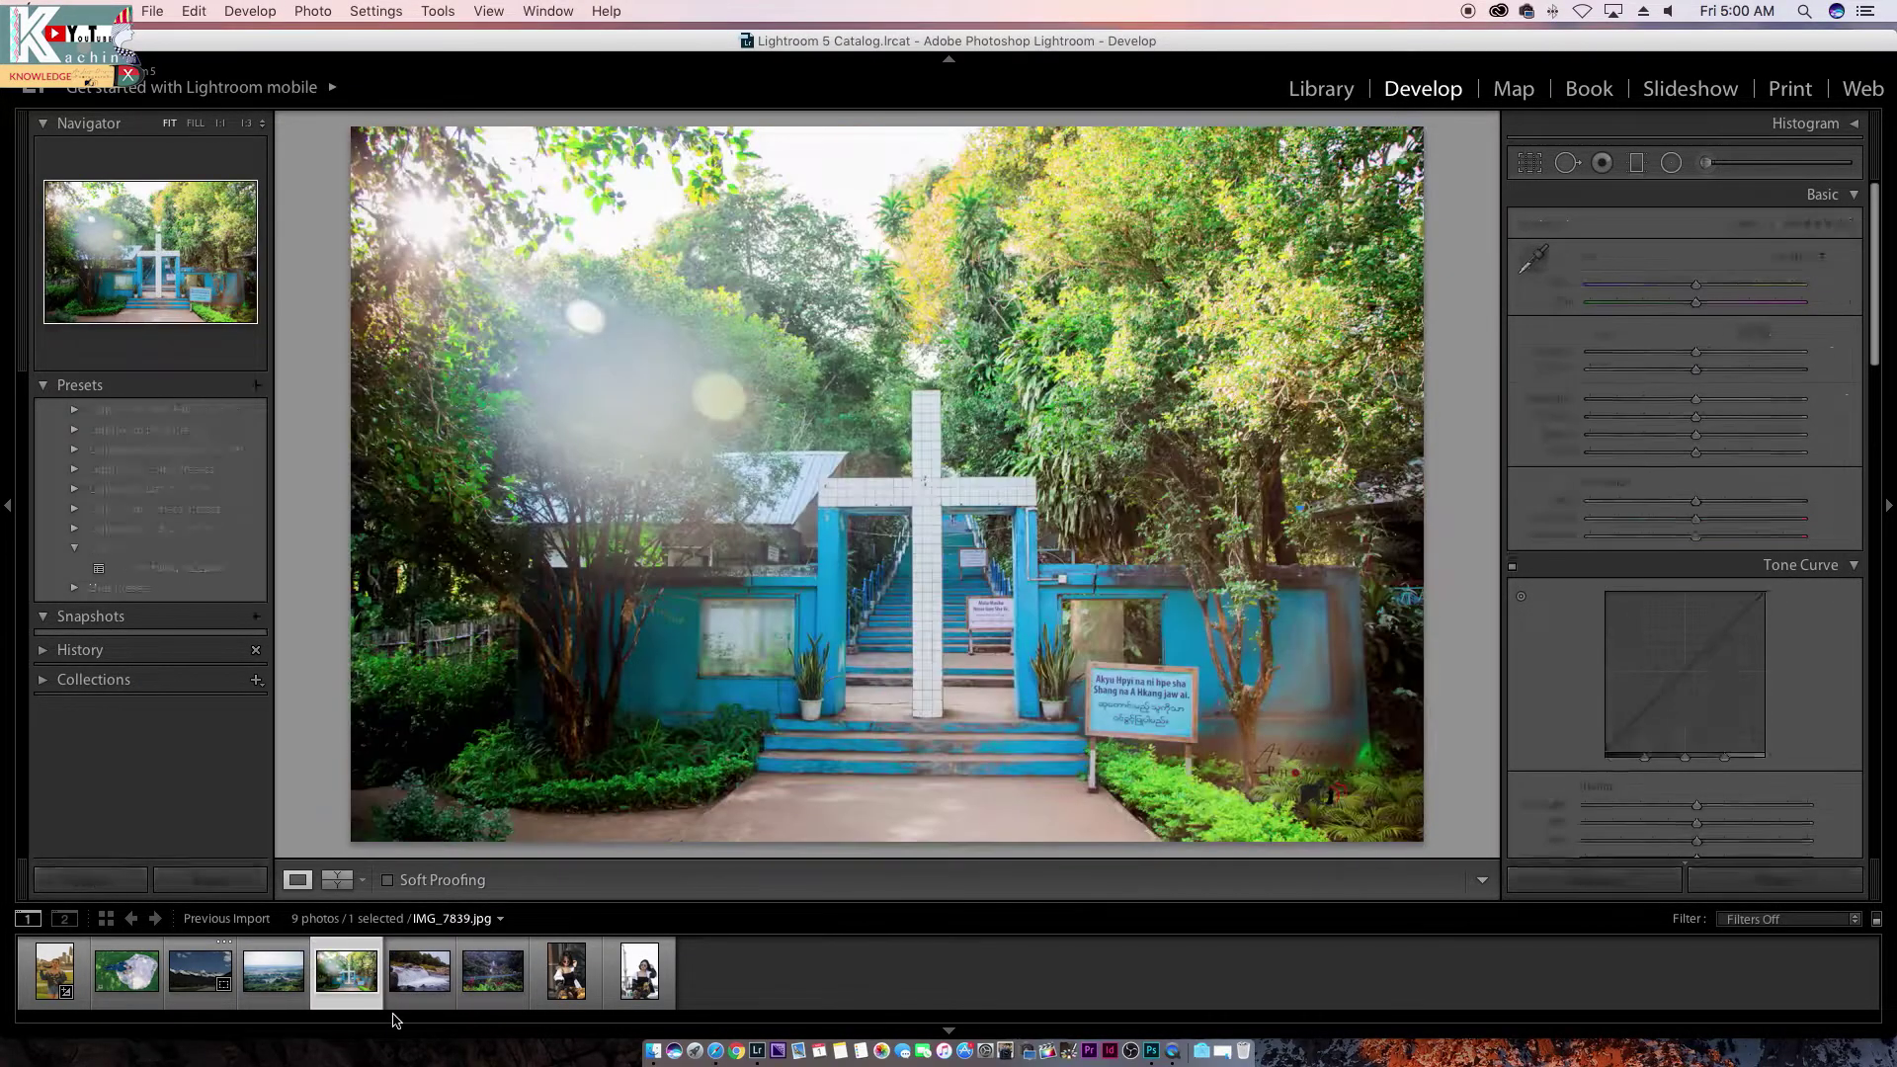
pyautogui.click(269, 981)
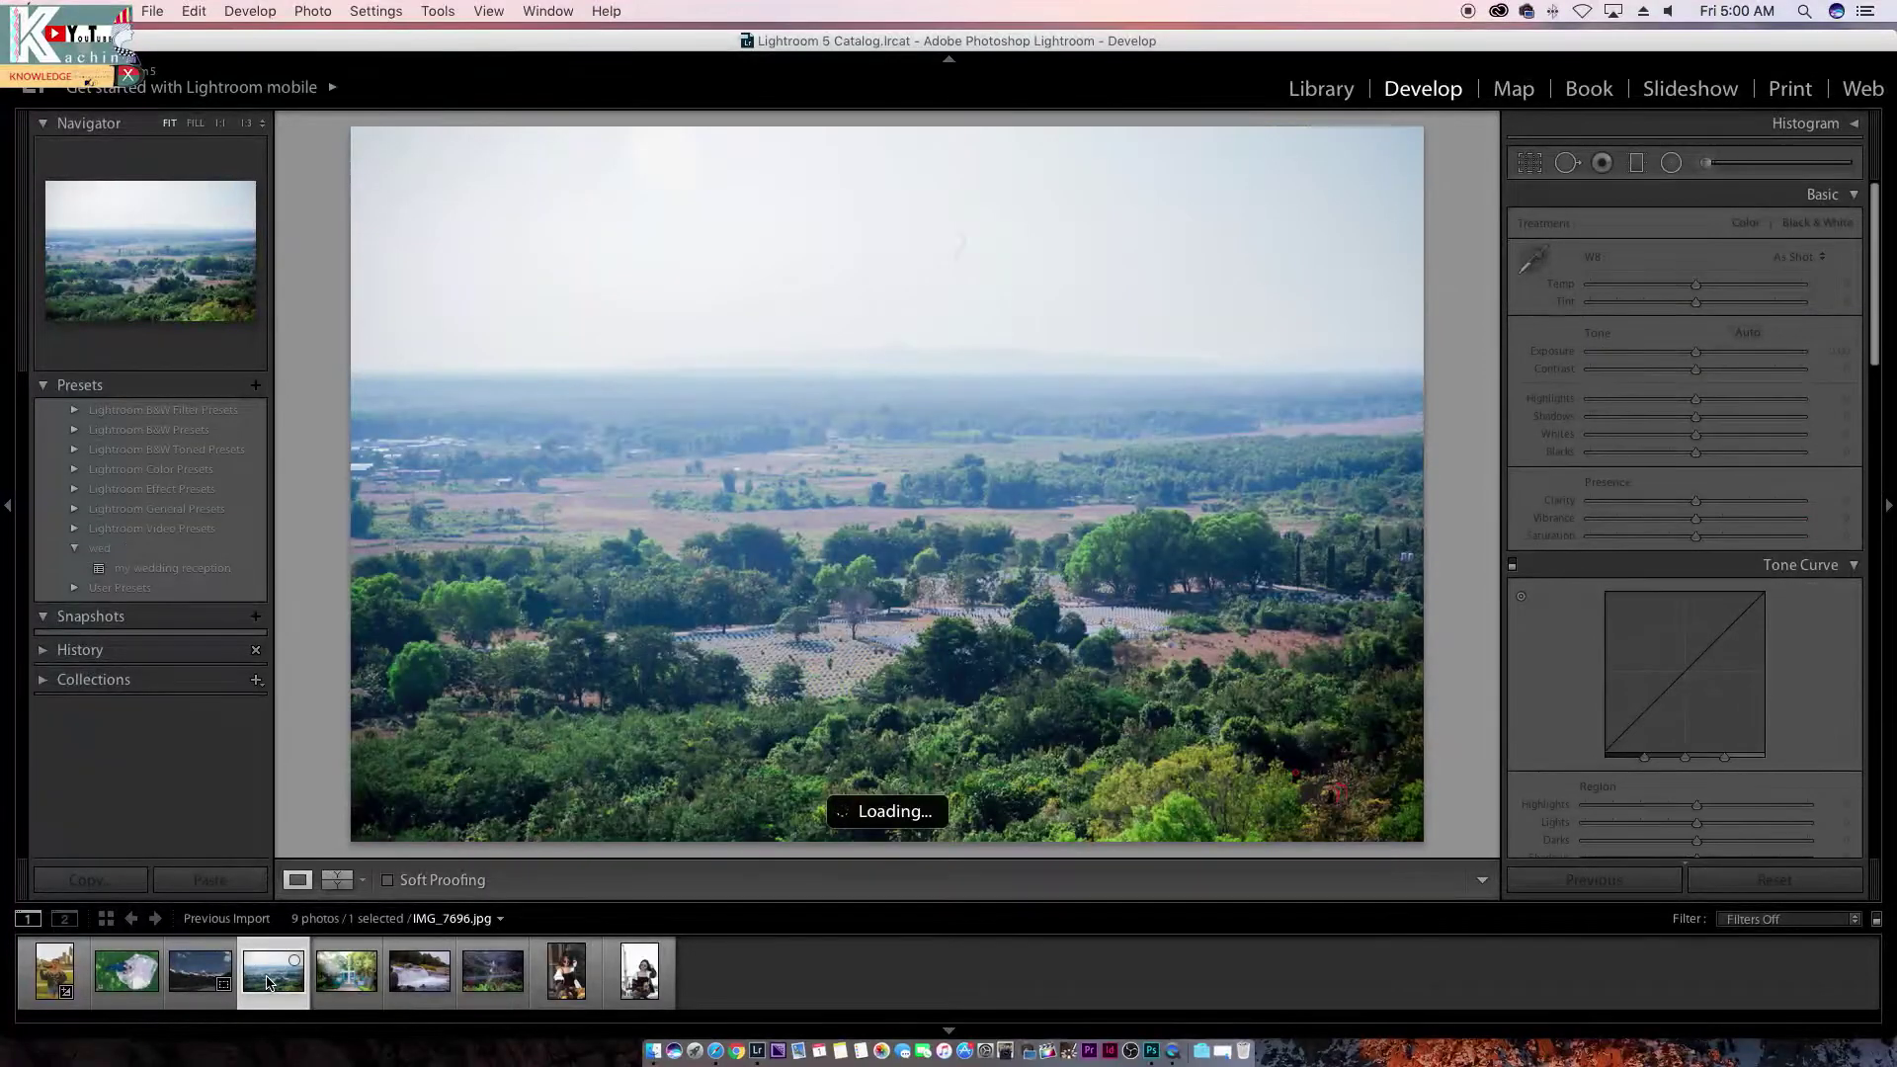
pyautogui.click(333, 982)
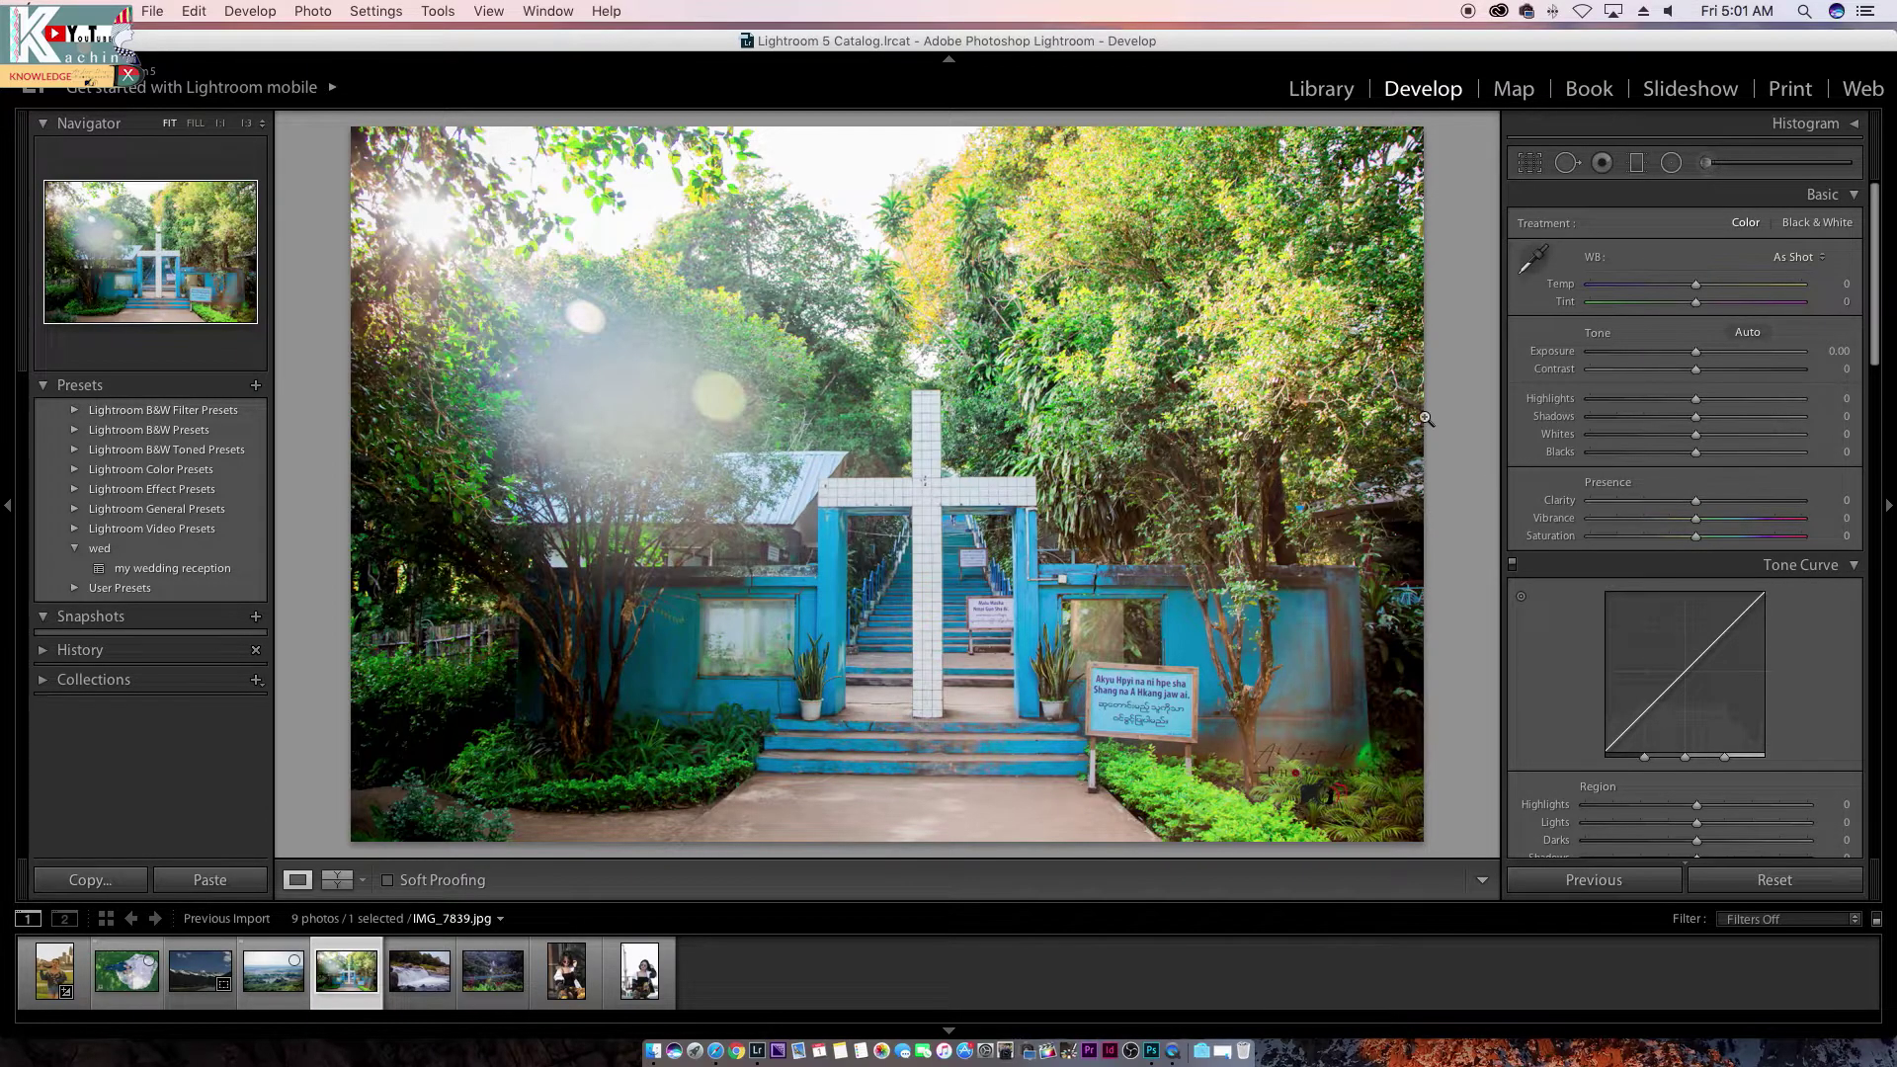
# Step: Rotate the cross photo's crop, apply it, then rotate back to nearly level and commit
pyautogui.click(1527, 168)
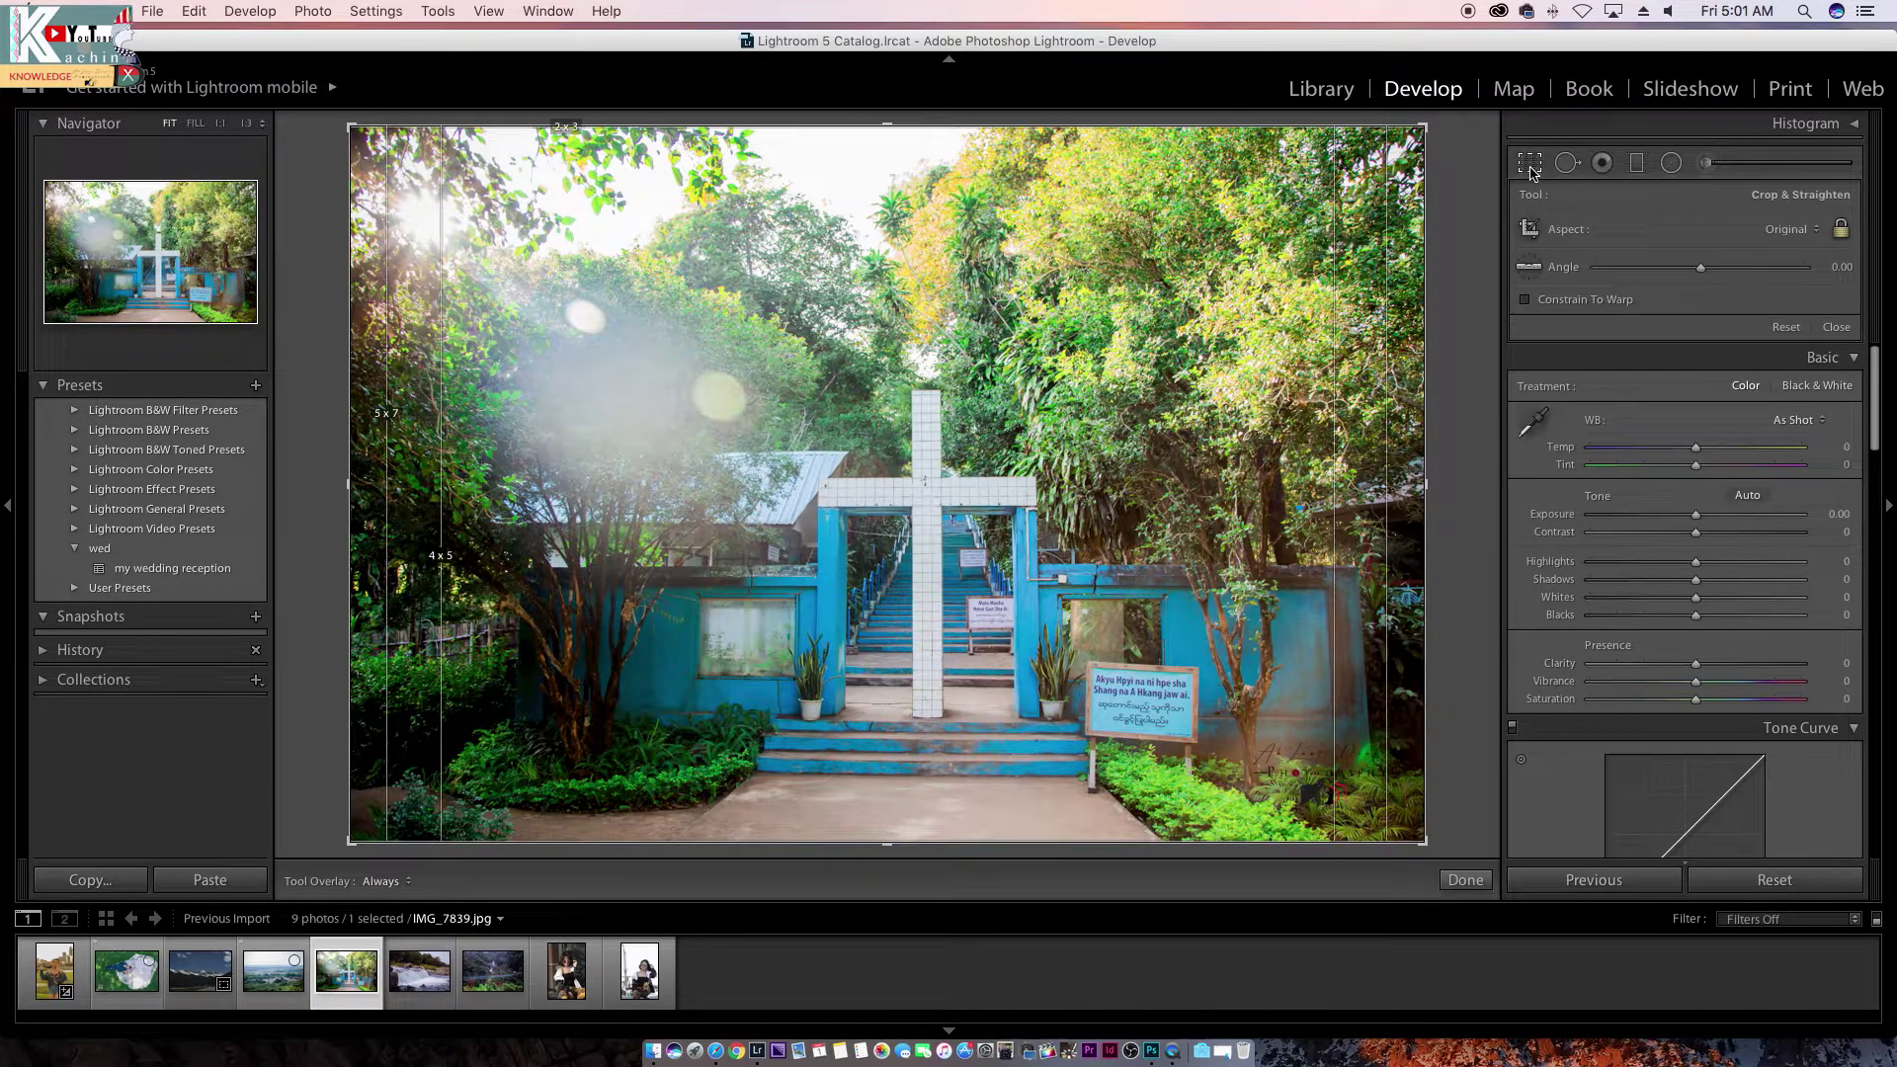
pyautogui.moveTo(1435, 851); pyautogui.dragTo(1491, 728)
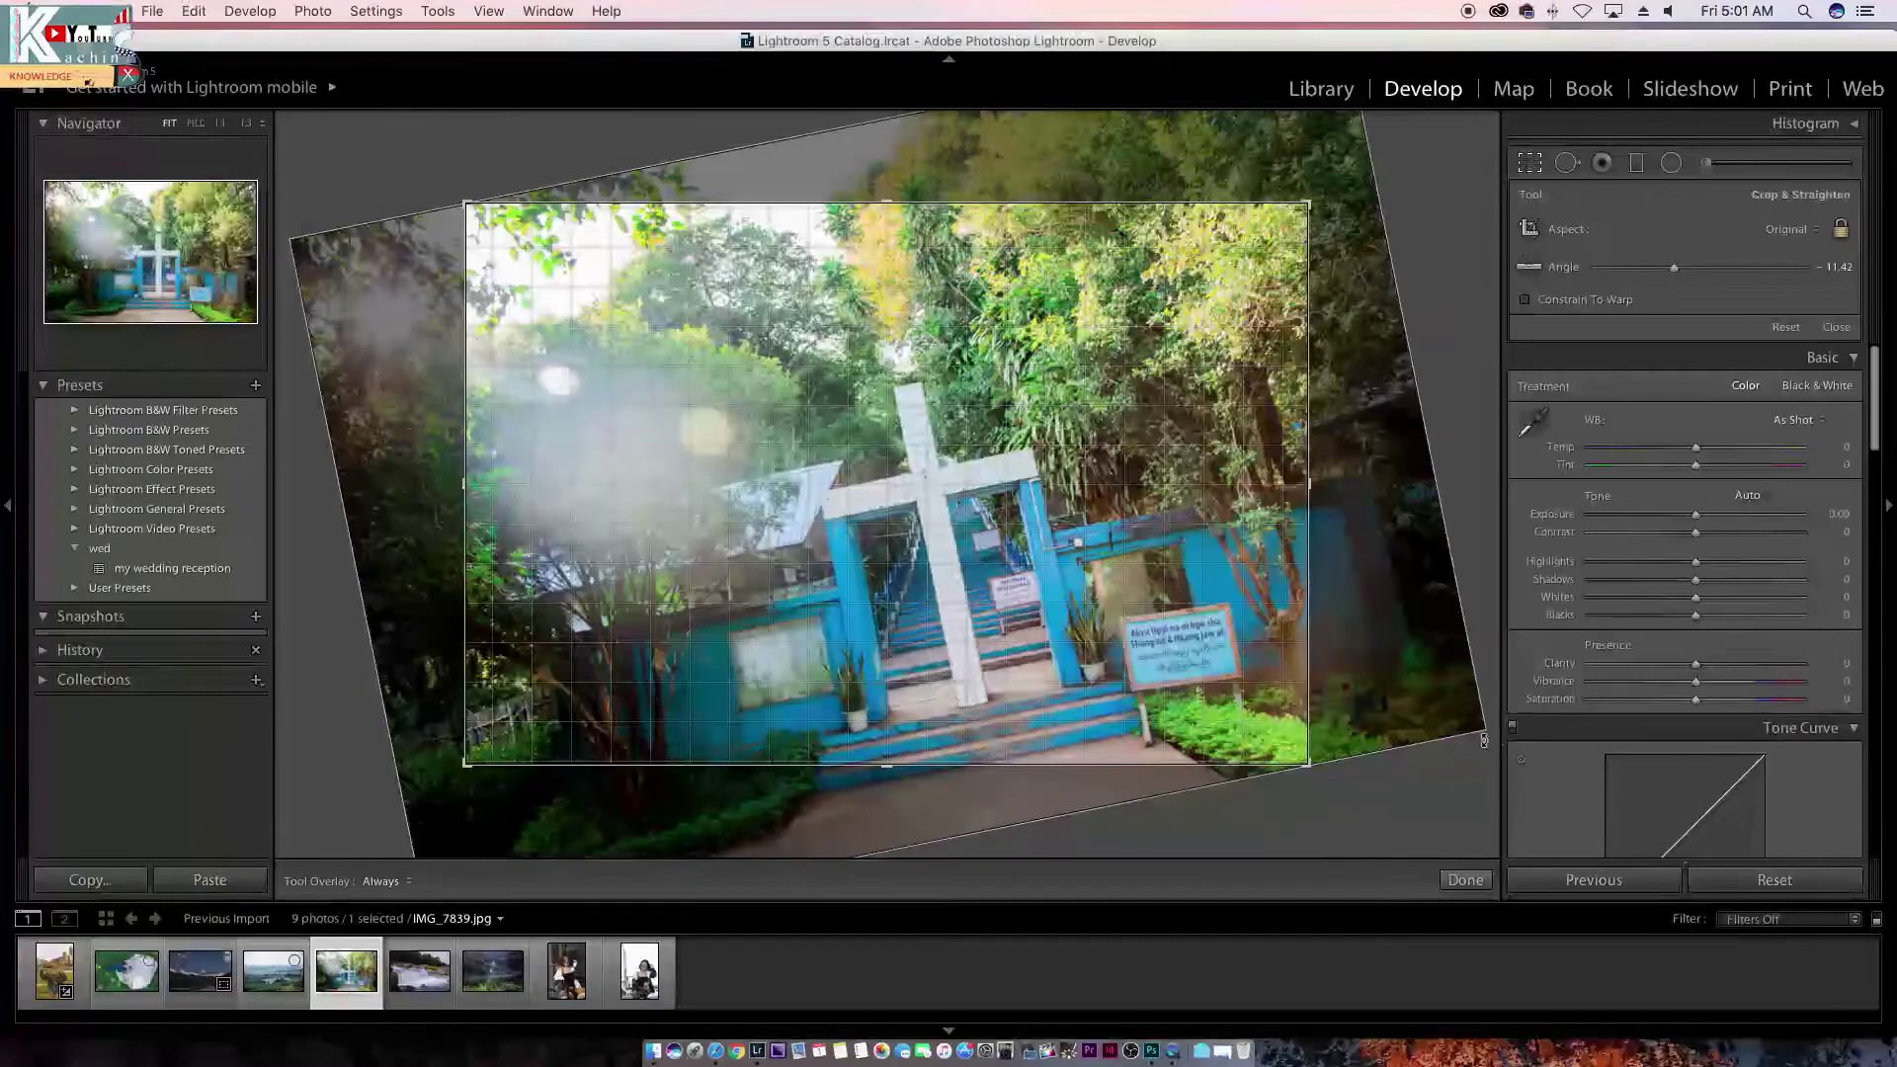
pyautogui.press('Return')
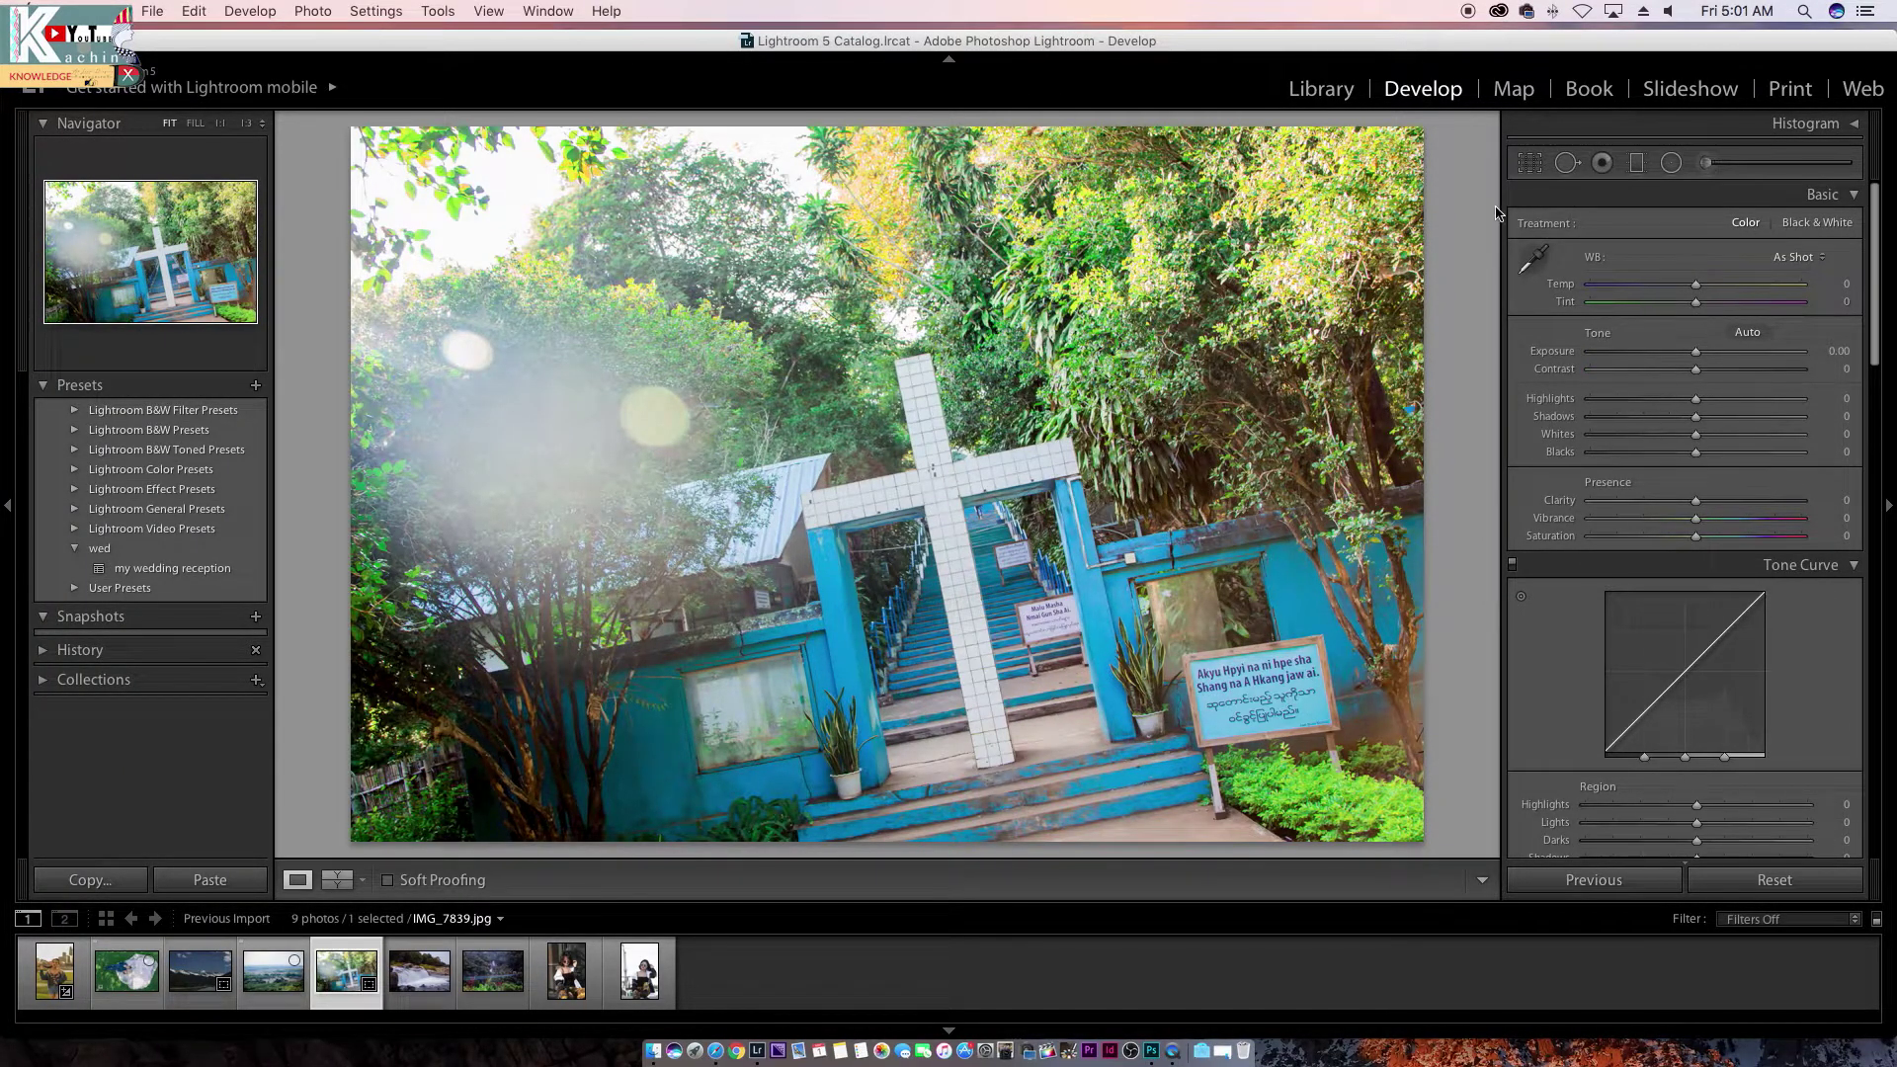
pyautogui.click(1532, 168)
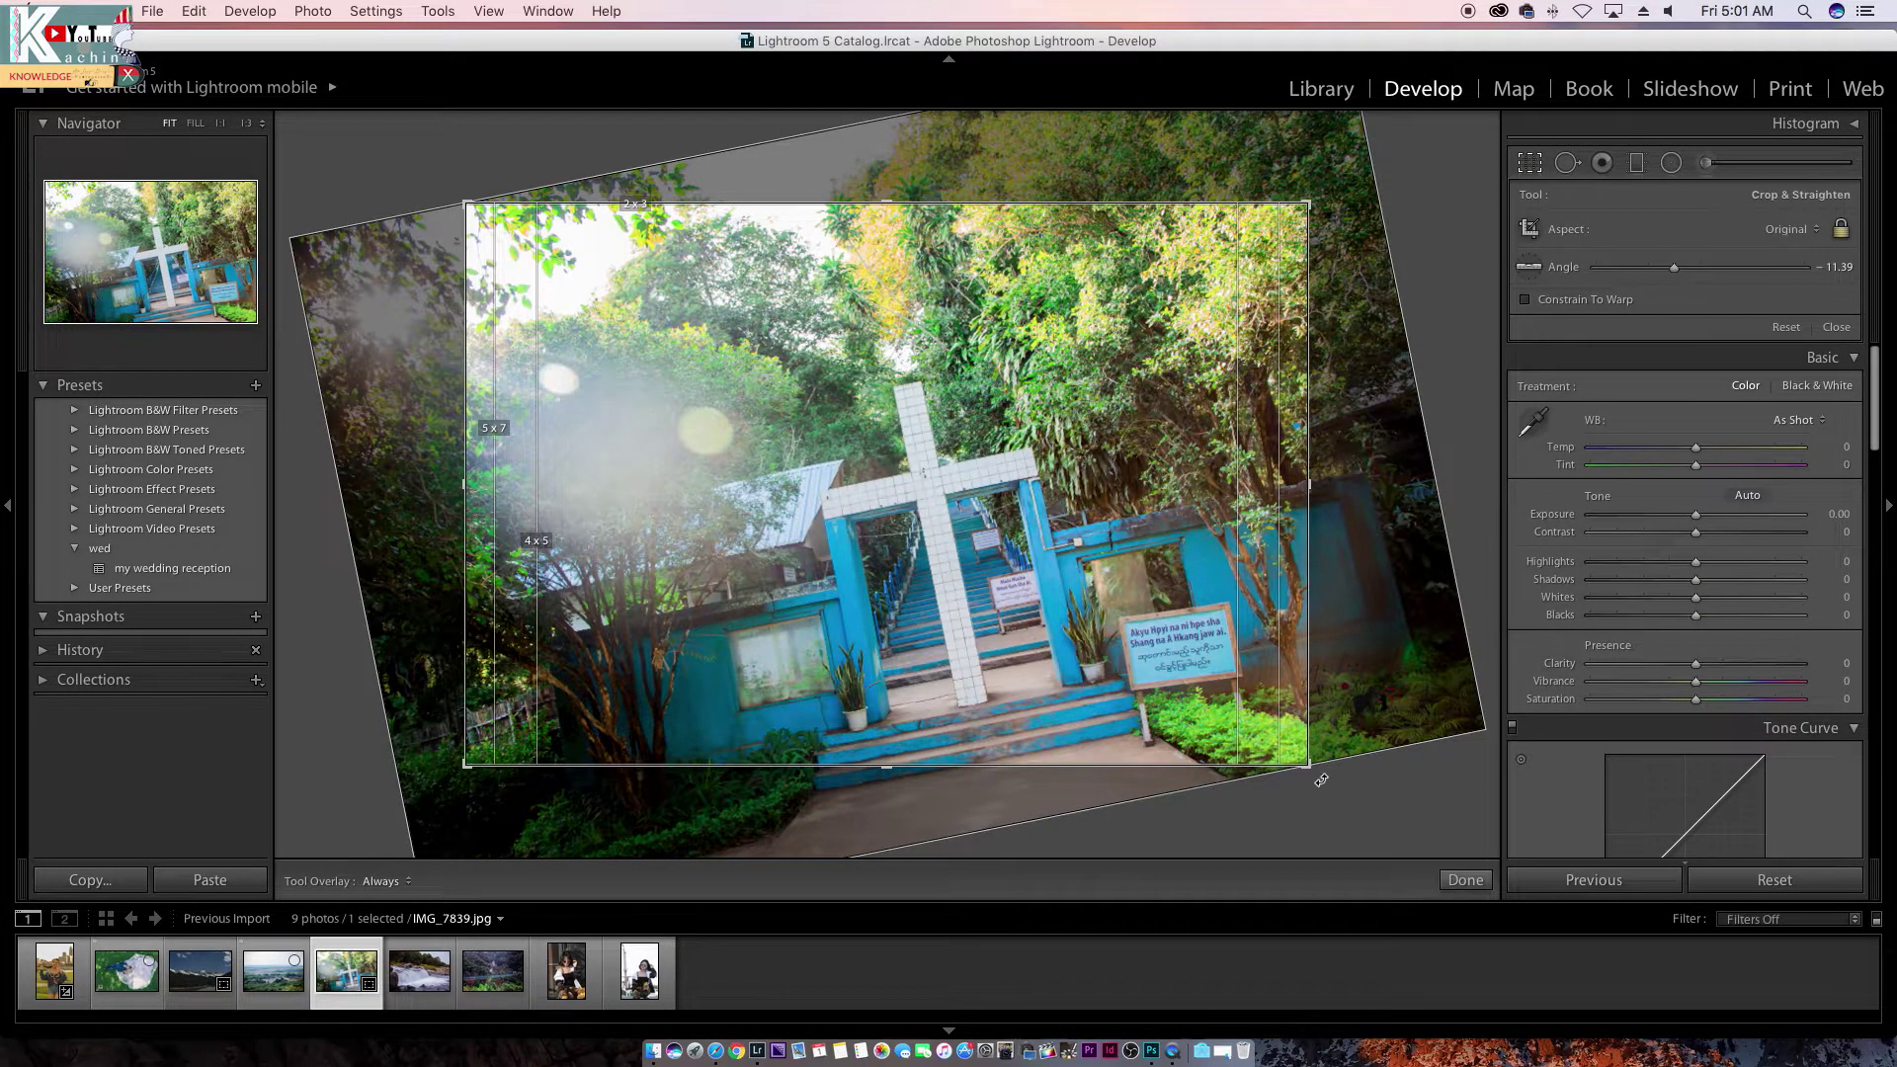
pyautogui.moveTo(1317, 775)
pyautogui.mouseDown()
pyautogui.moveTo(1243, 863)
pyautogui.moveTo(1281, 888)
pyautogui.mouseUp()
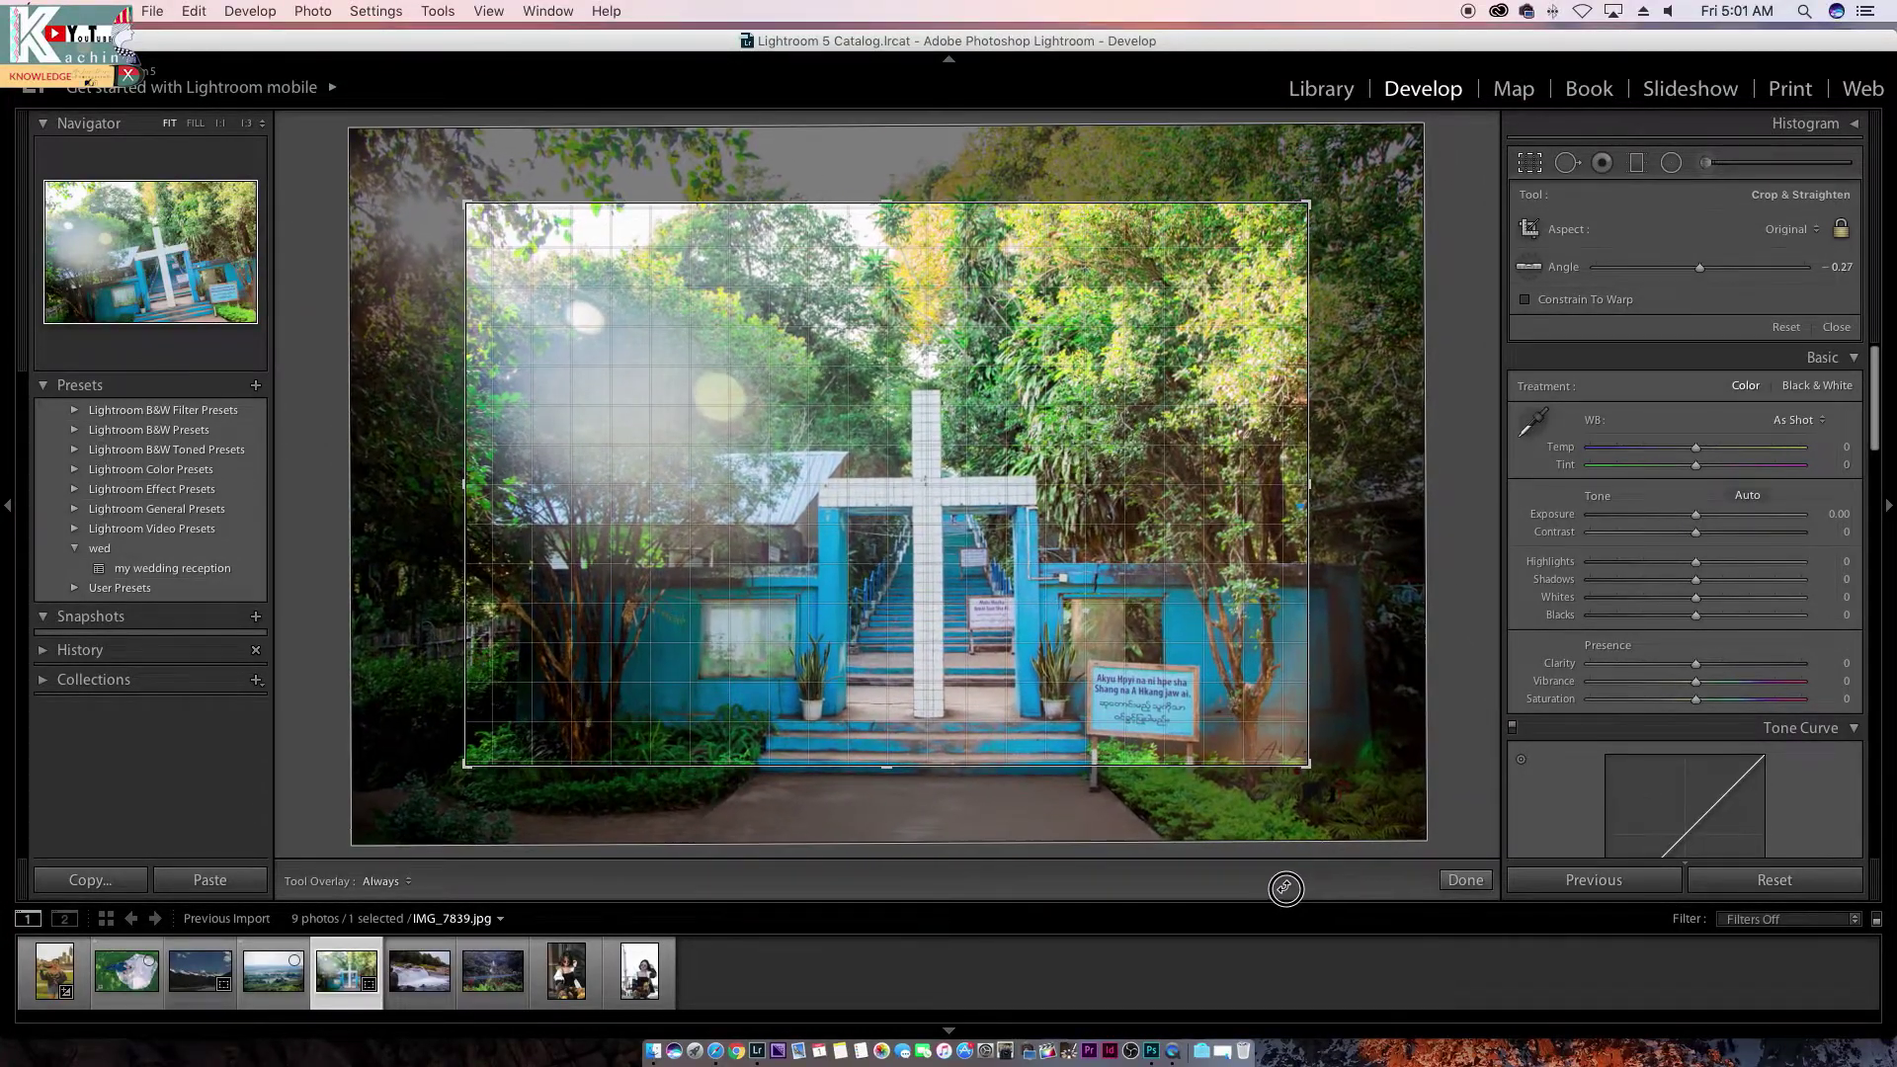
pyautogui.moveTo(1281, 889); pyautogui.dragTo(1275, 883)
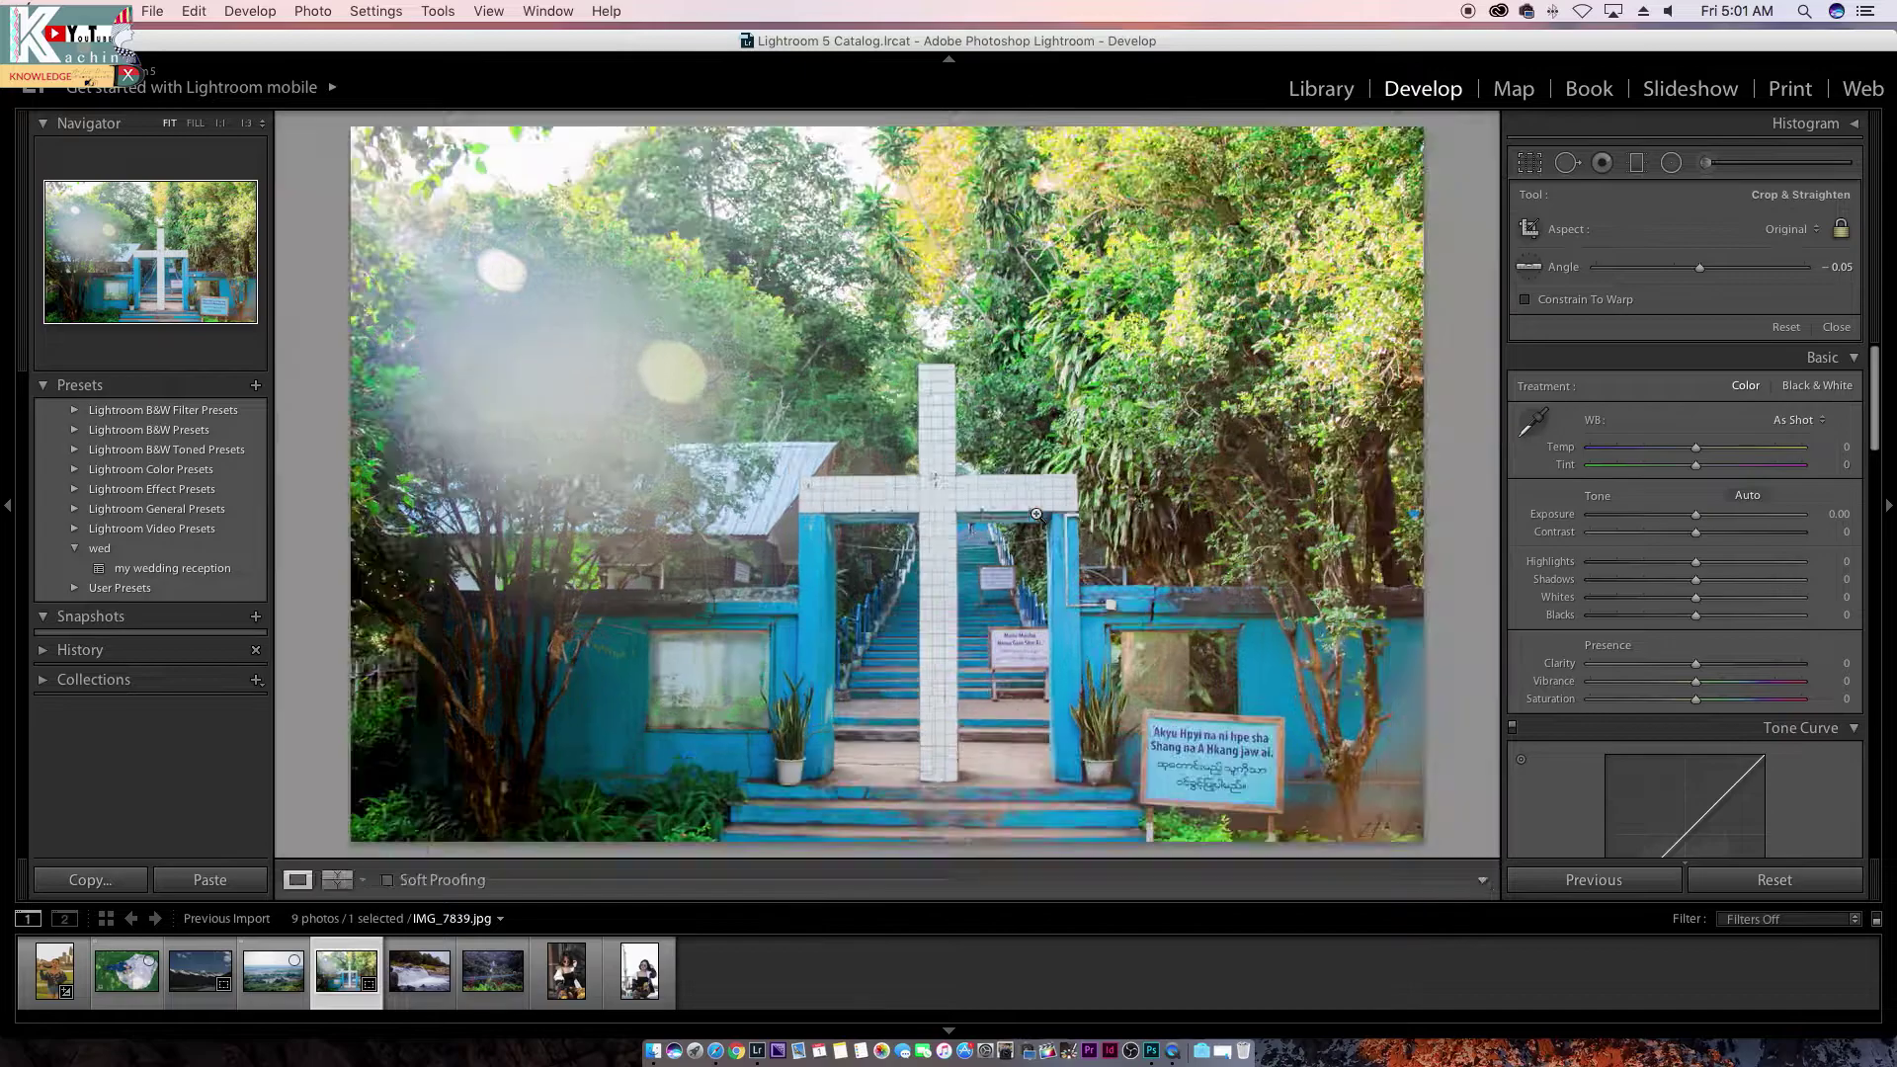
pyautogui.doubleClick(1033, 512)
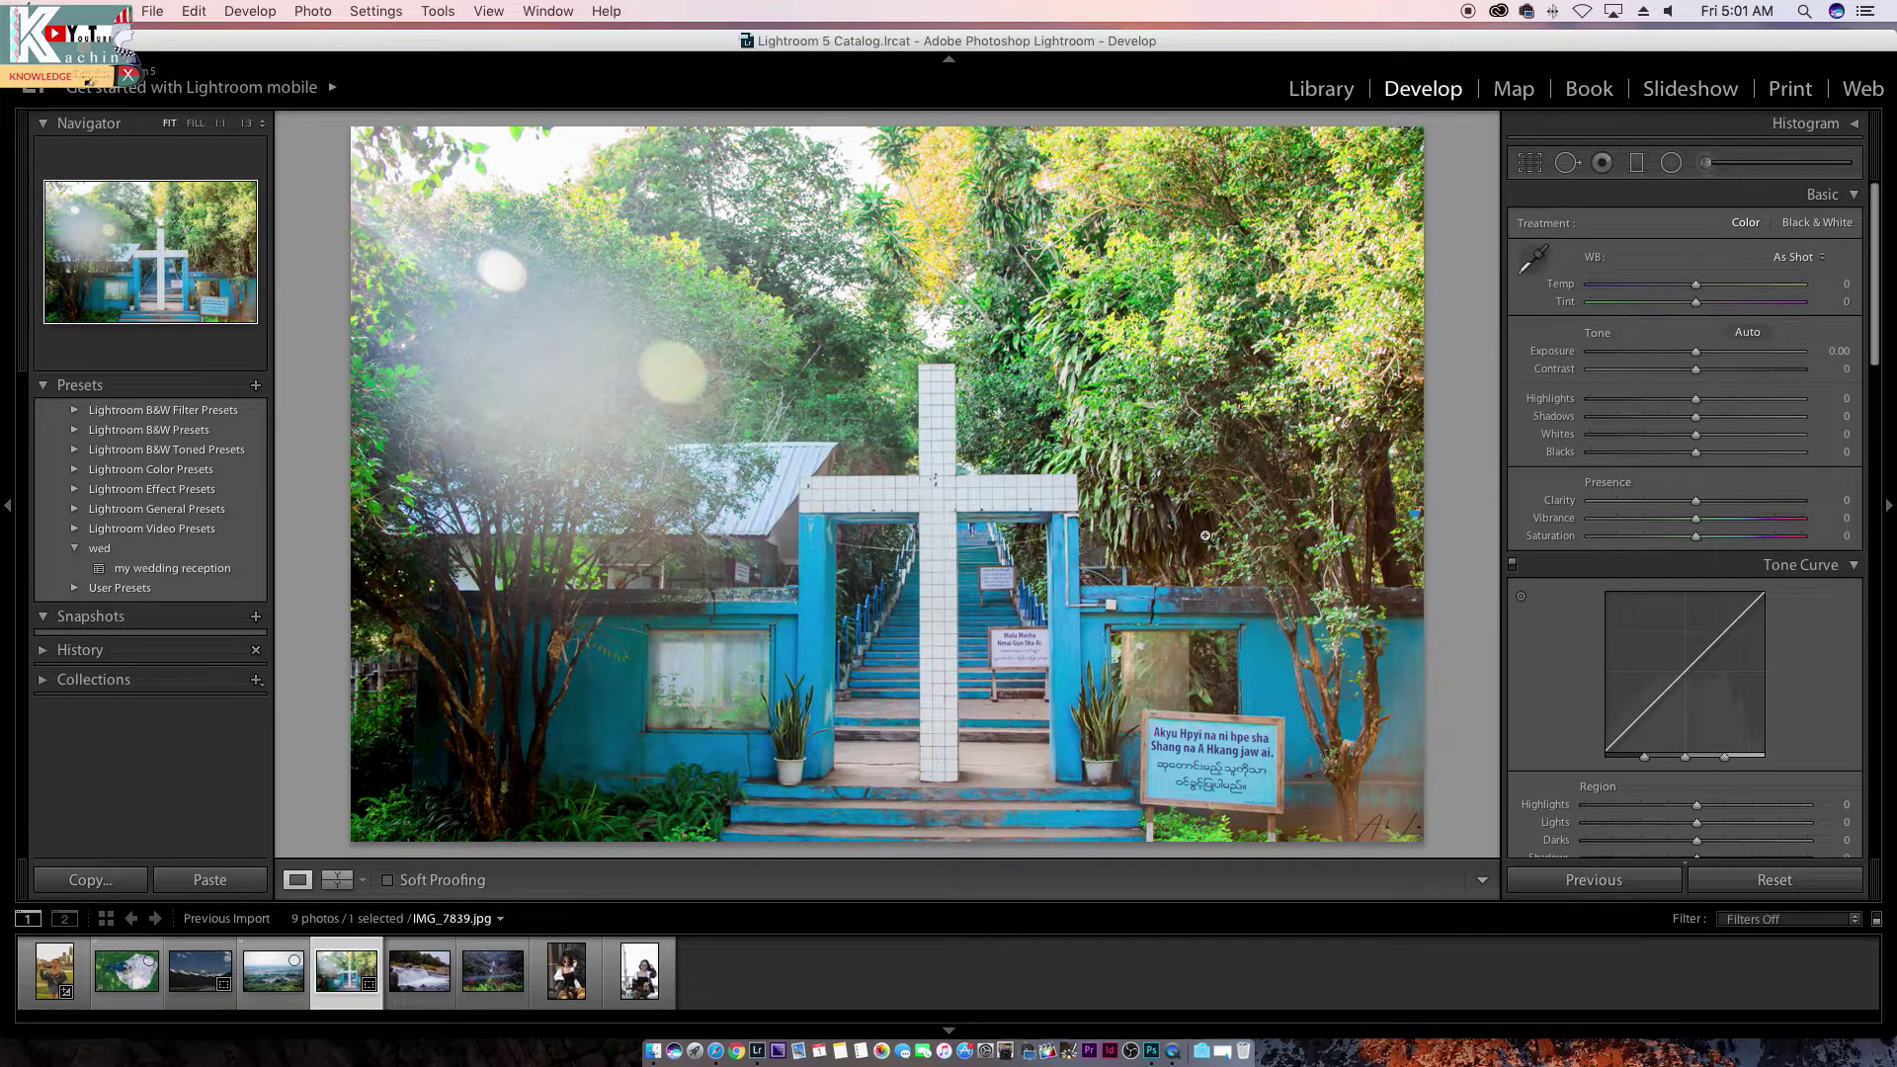
# Step: Cancel the New Snapshot dialog and undo the last crop angle change
pyautogui.press('super+n')
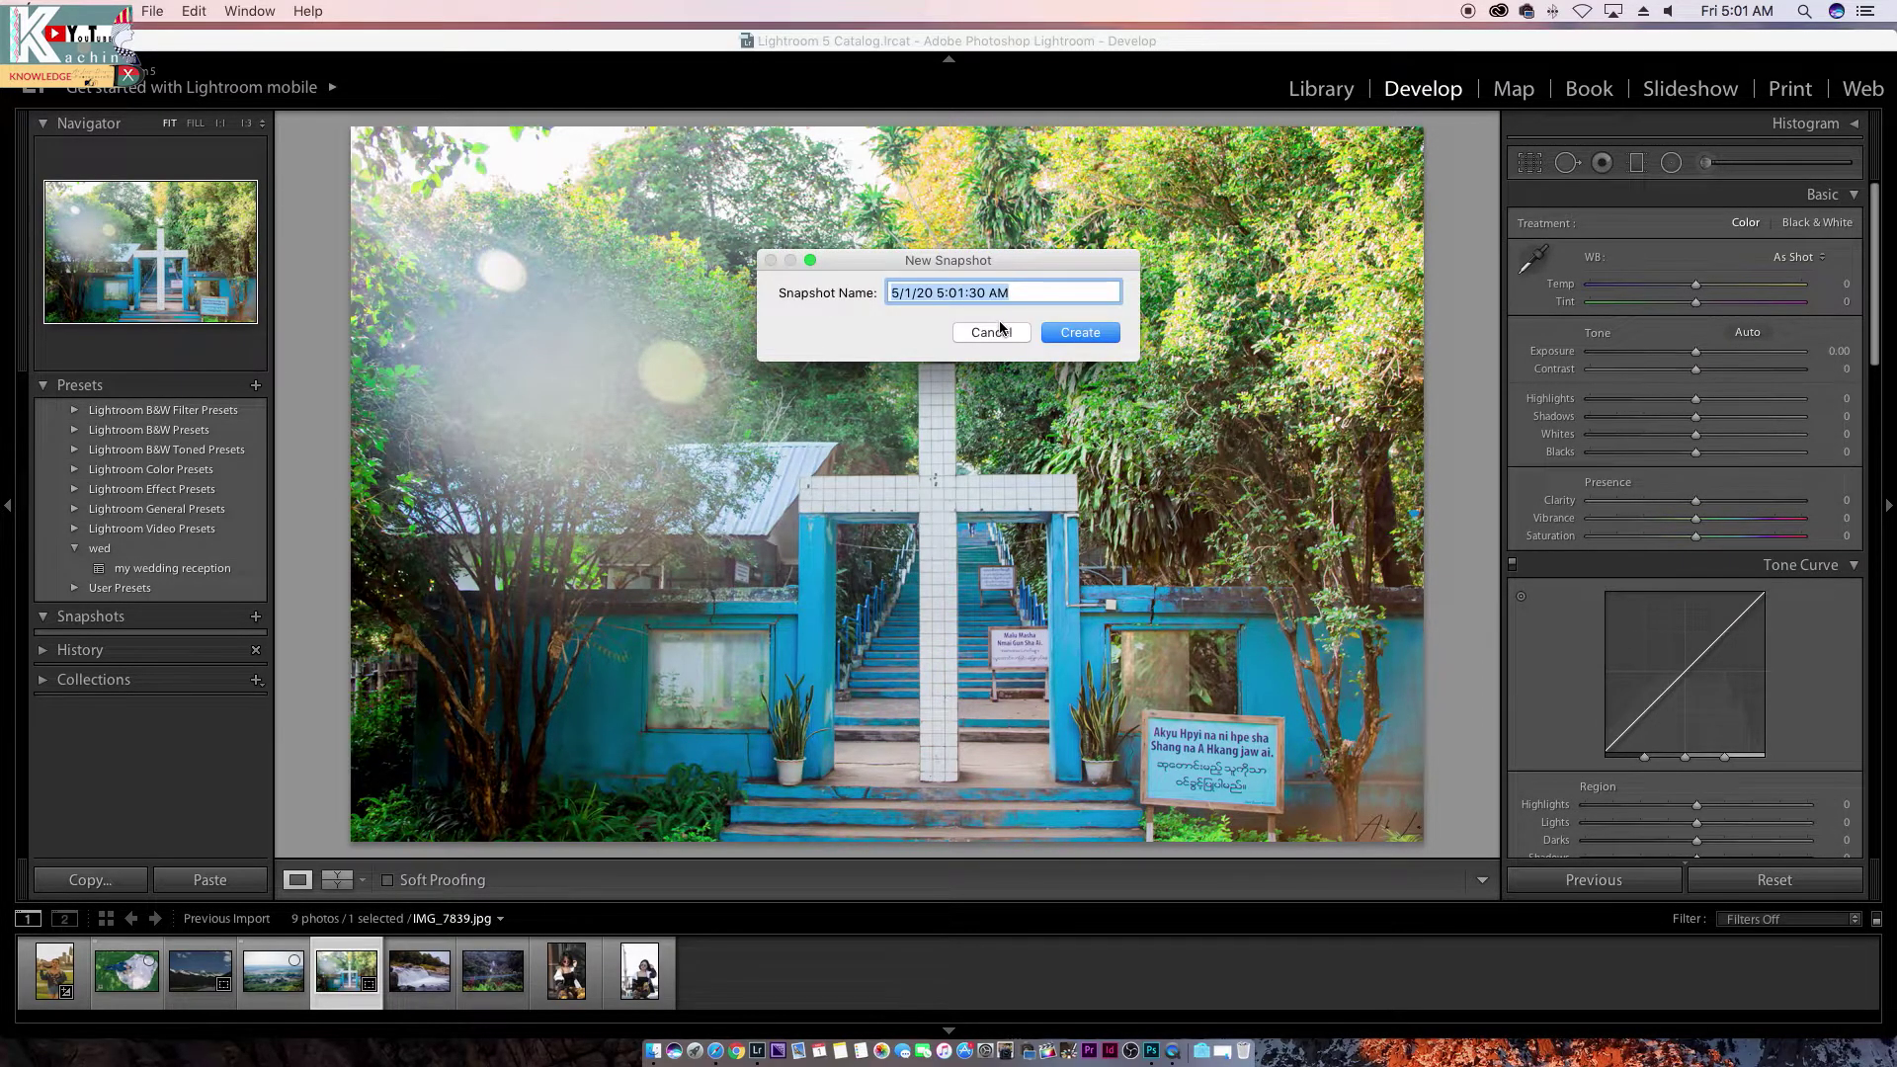
pyautogui.click(999, 328)
pyautogui.press('super+z')
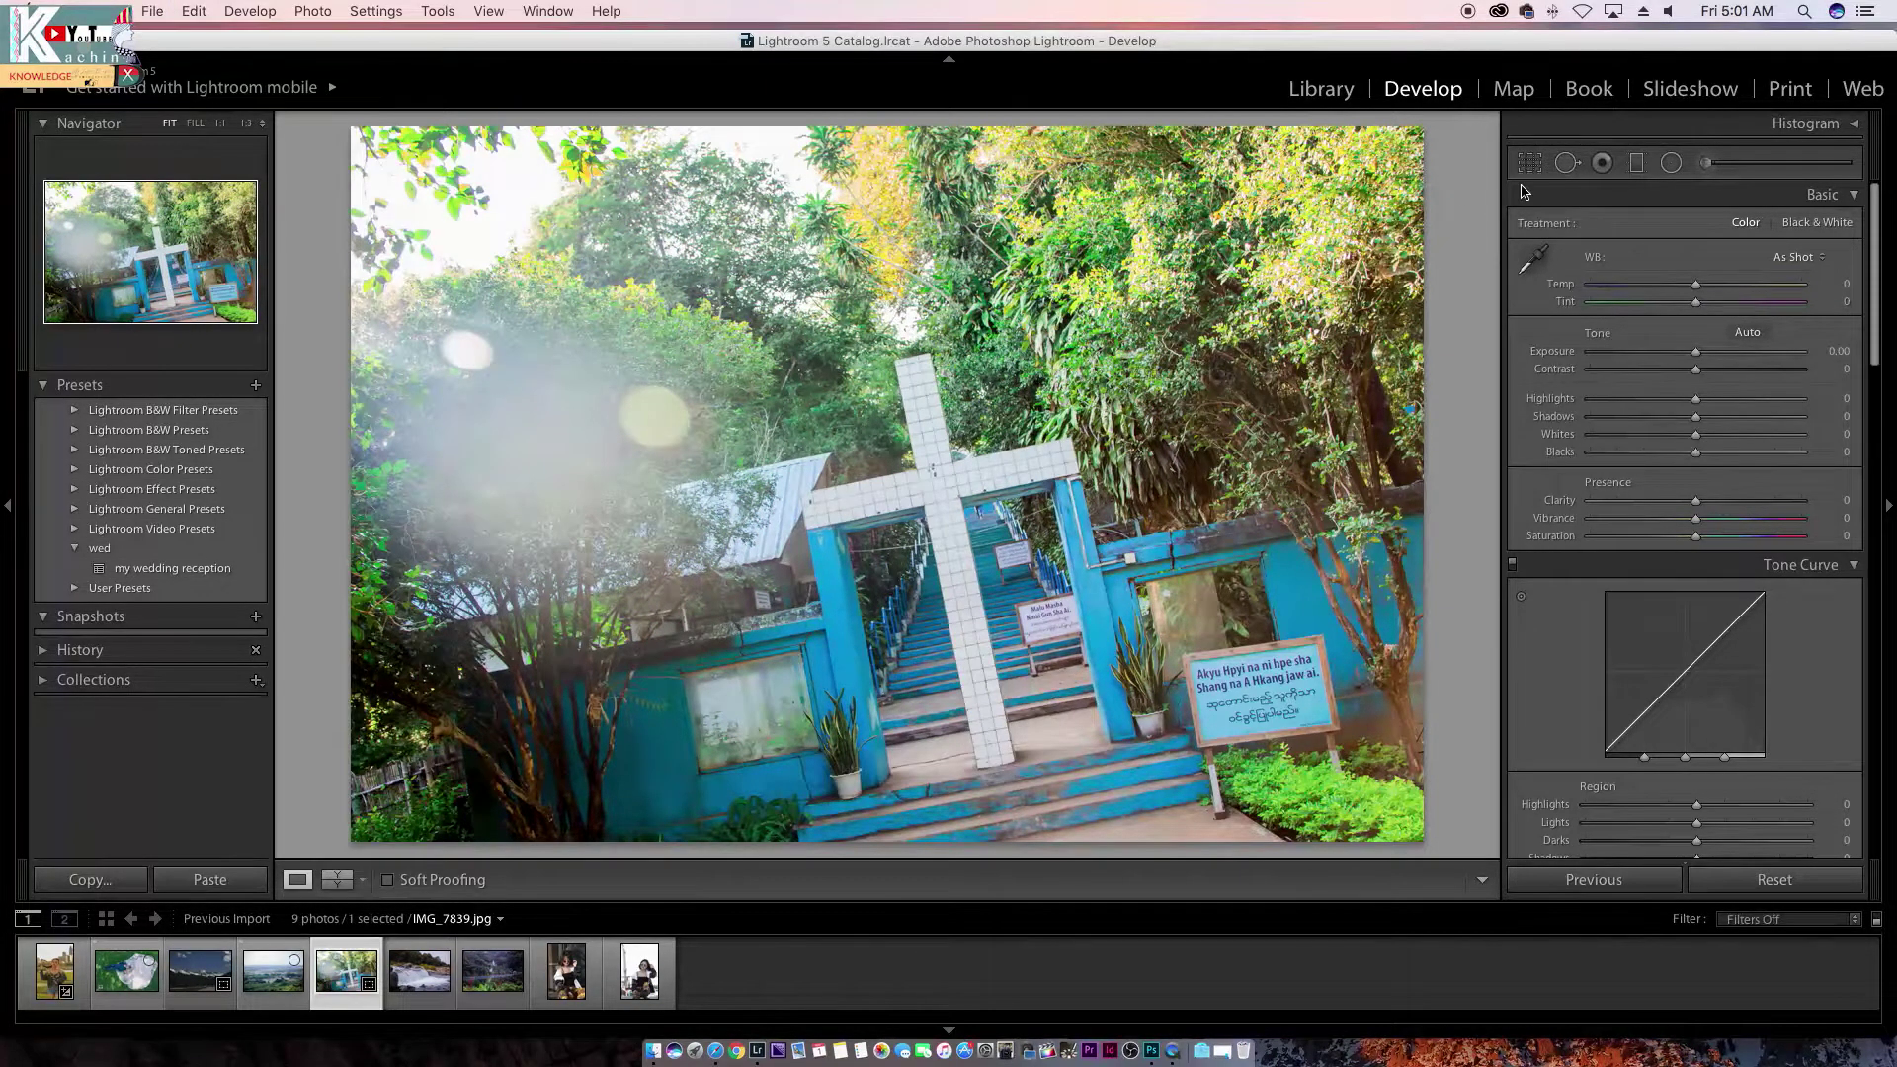
# Step: Reopen cropping and level the photo along the cross arm with the Straighten tool
pyautogui.press('r')
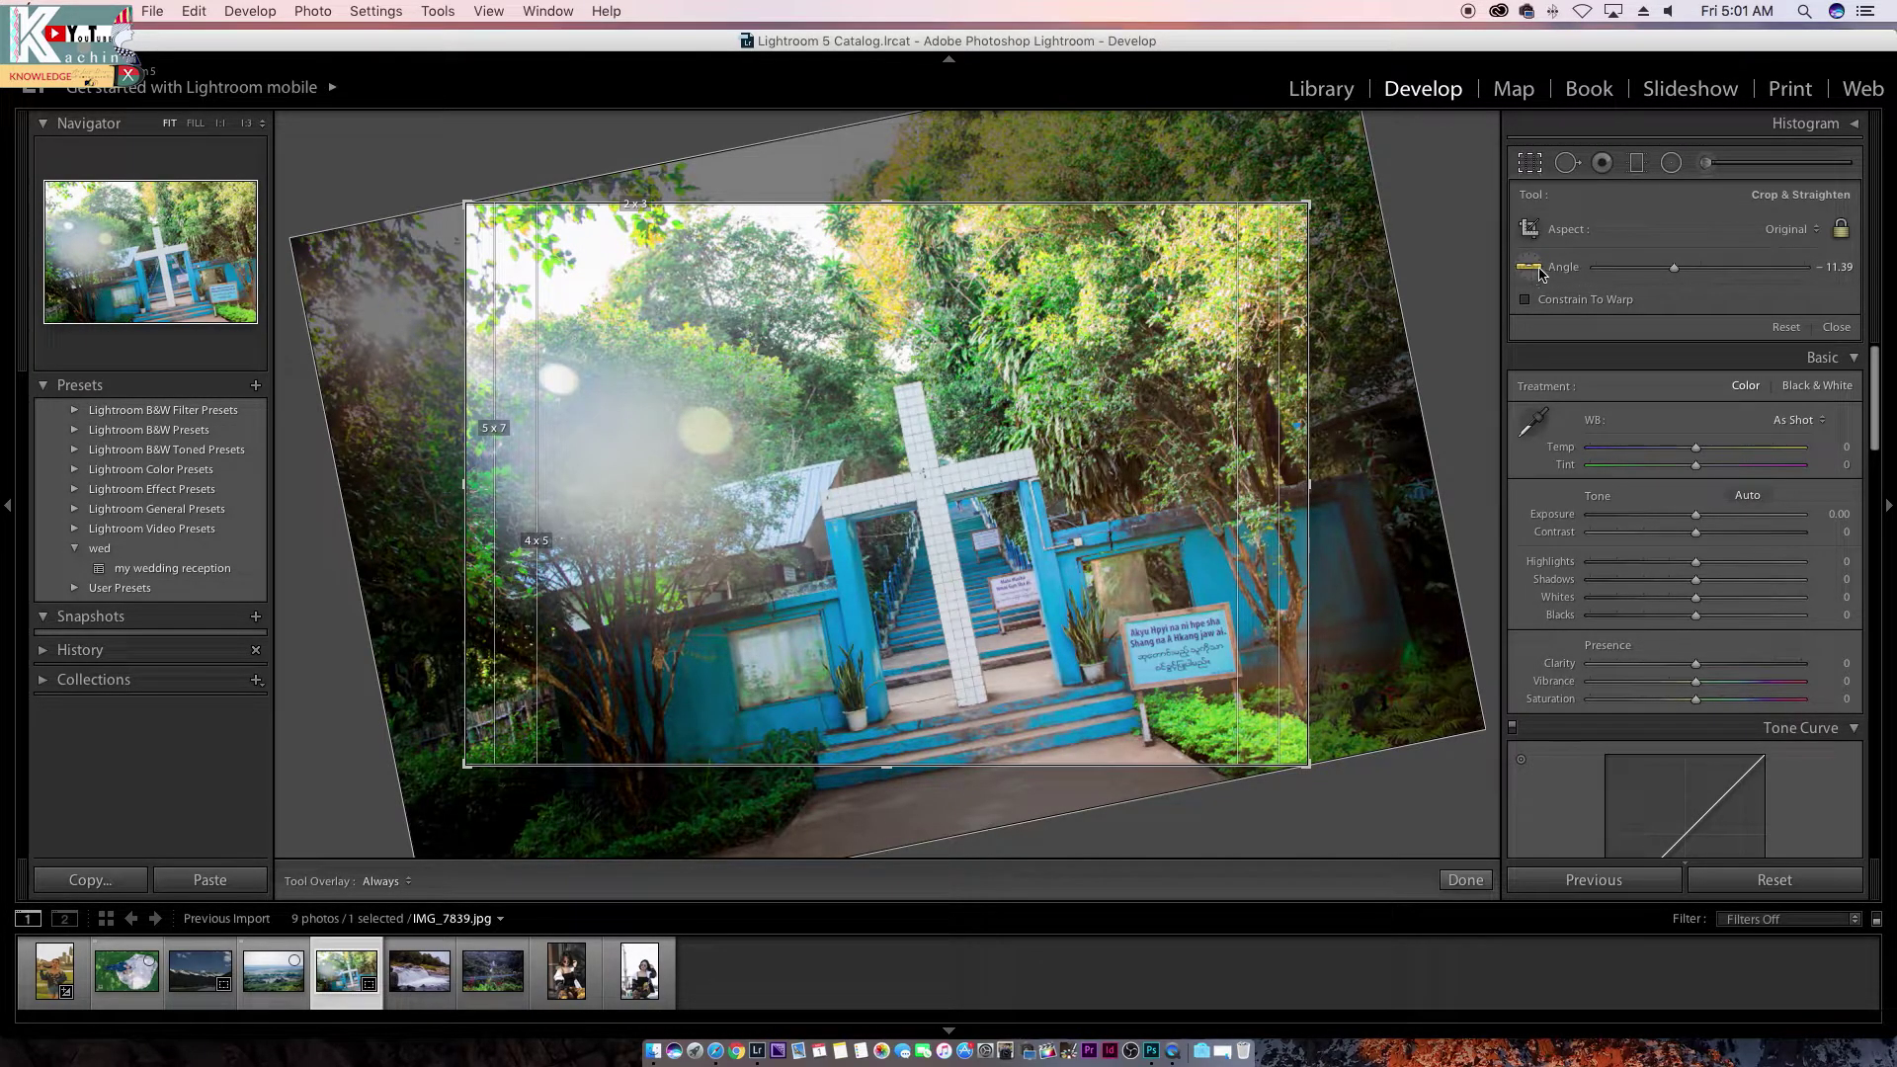
pyautogui.click(1538, 269)
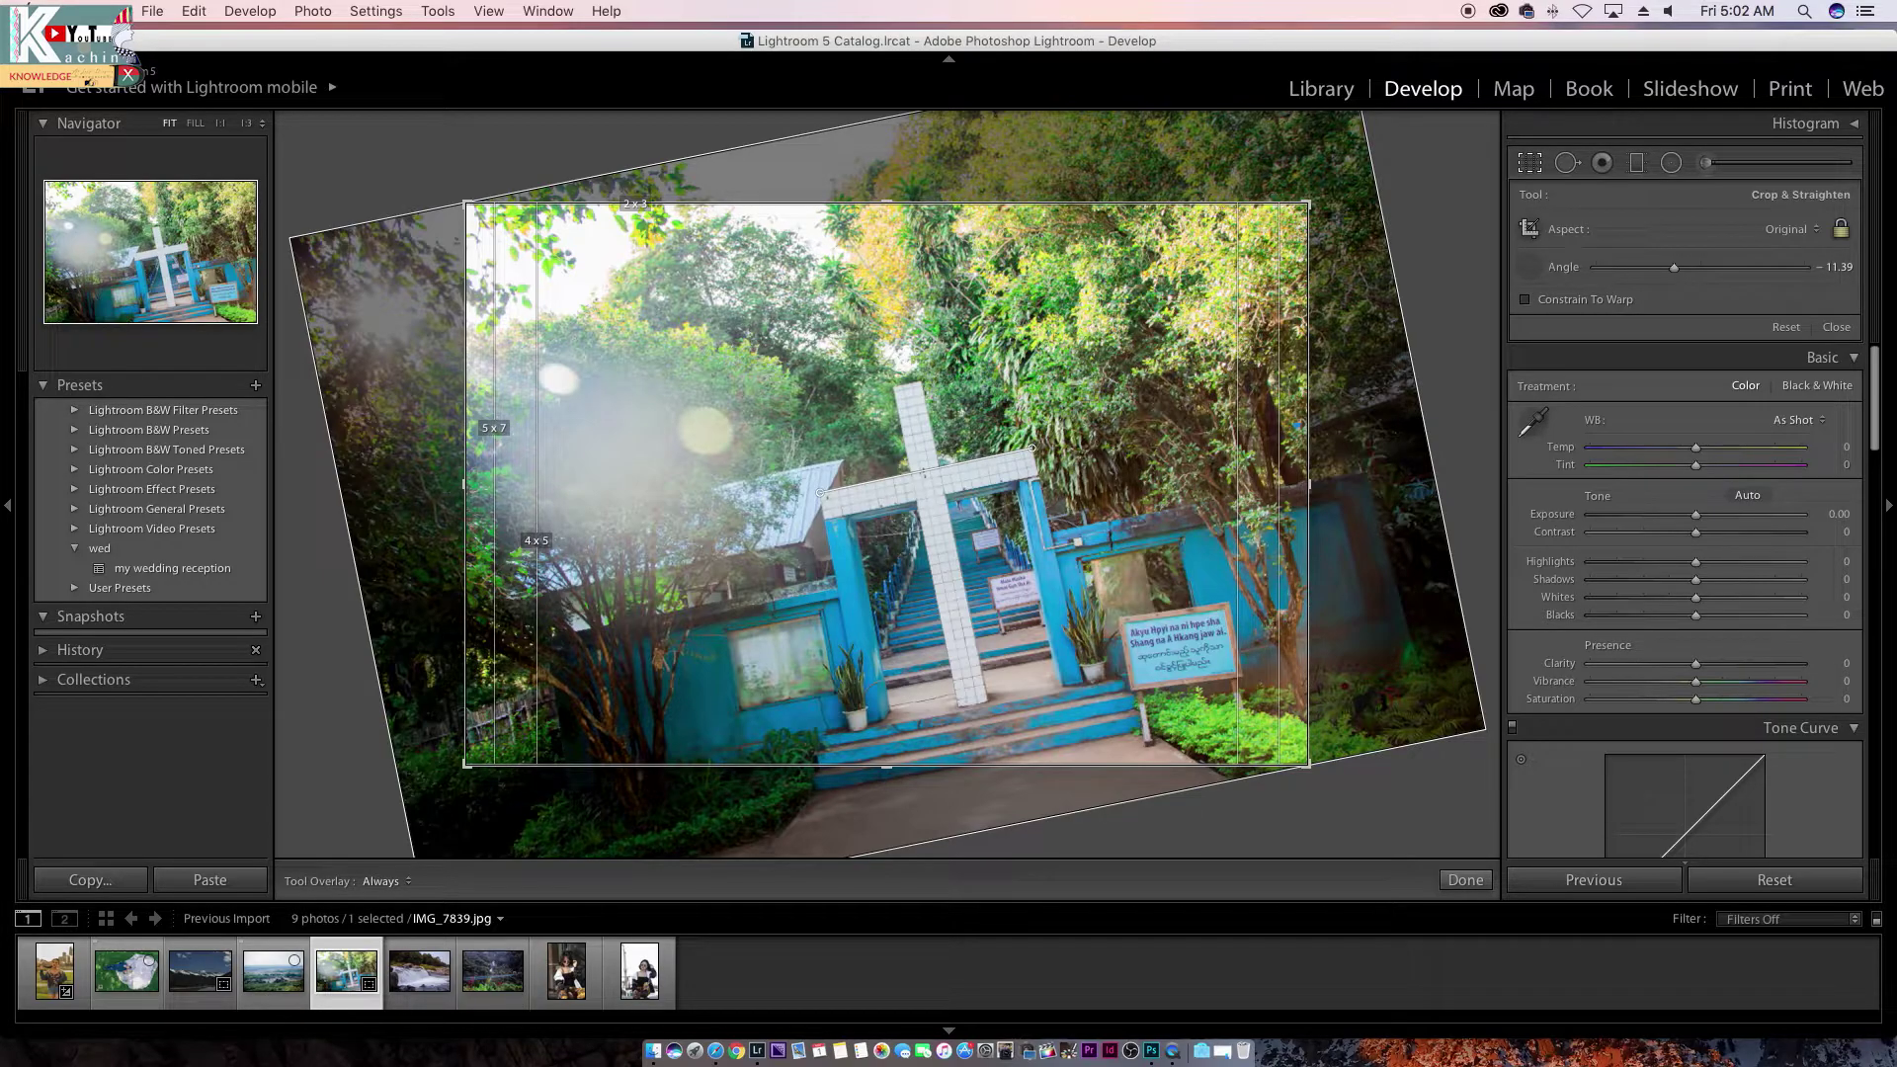
pyautogui.moveTo(820, 492); pyautogui.dragTo(1032, 447)
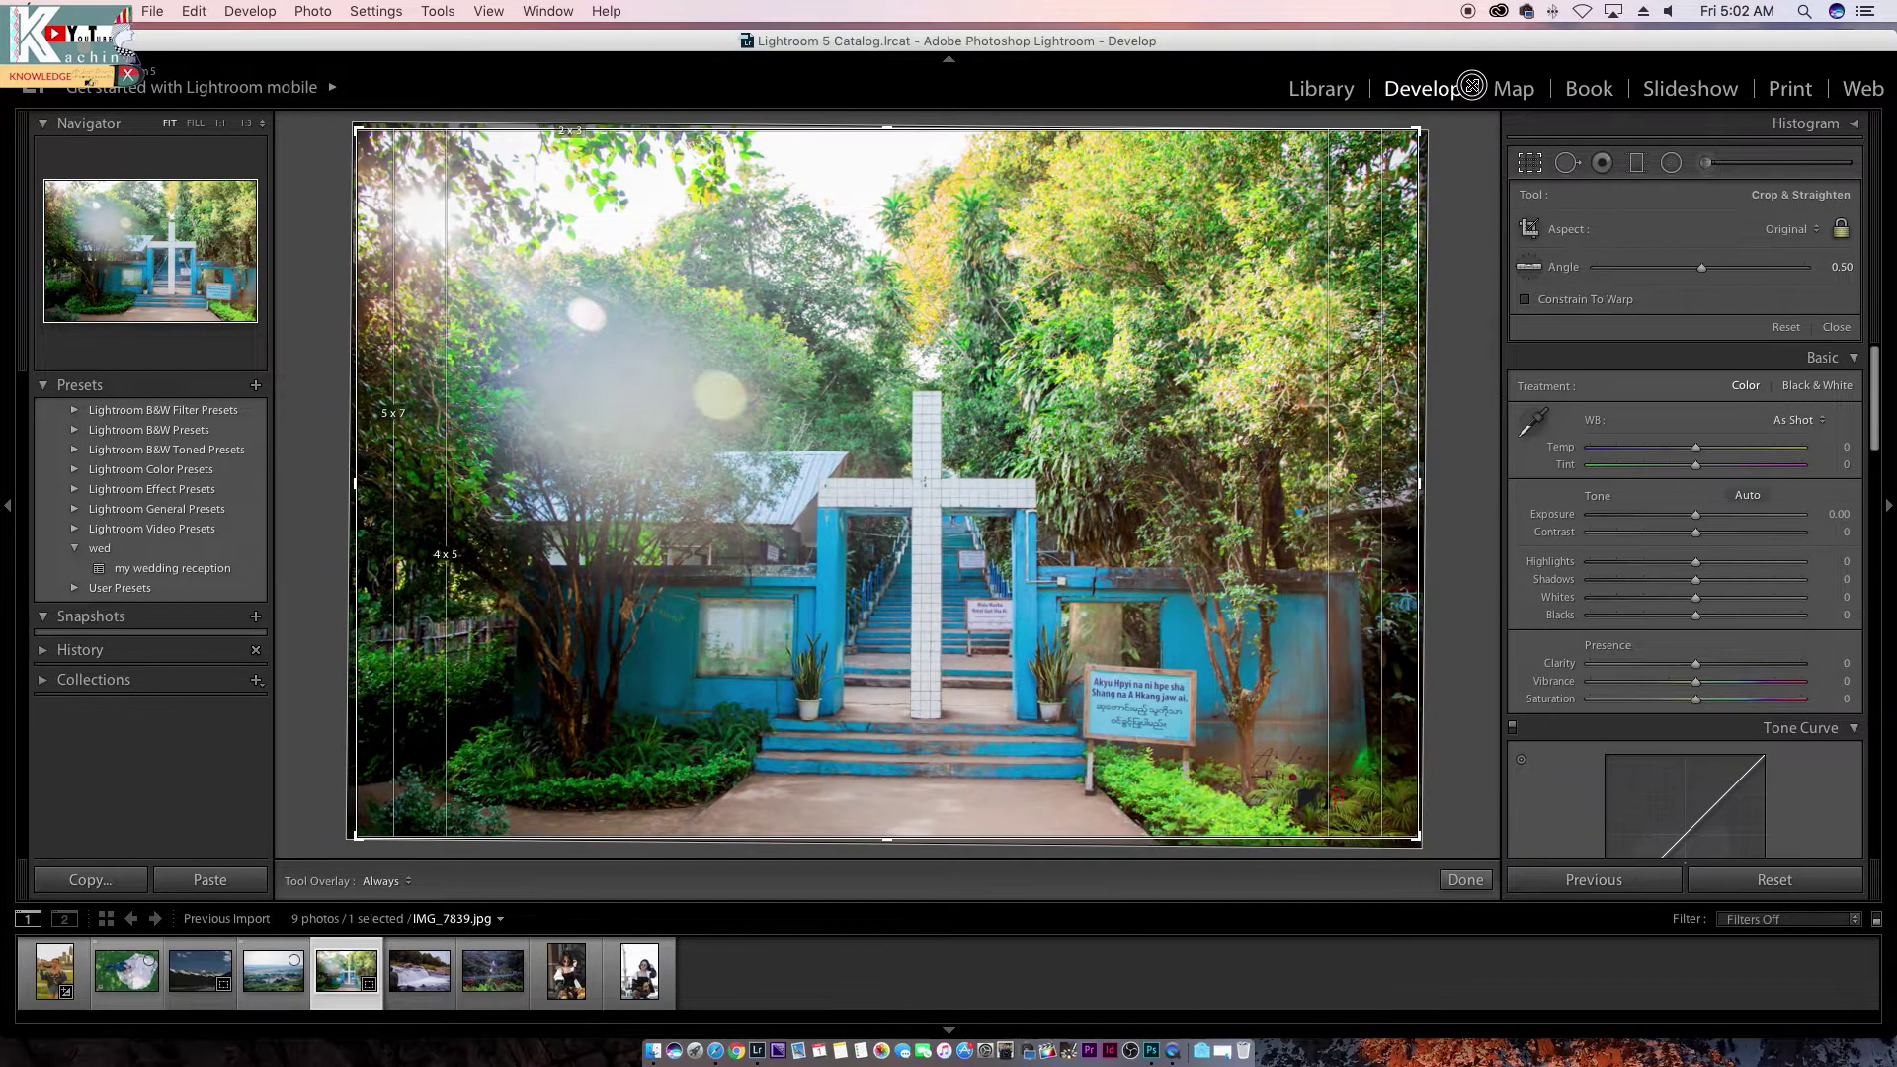
# Step: Re-straighten along the upright cross to 0.33°, raise the bottom edge, nudge the right, and apply
pyautogui.doubleClick(957, 476)
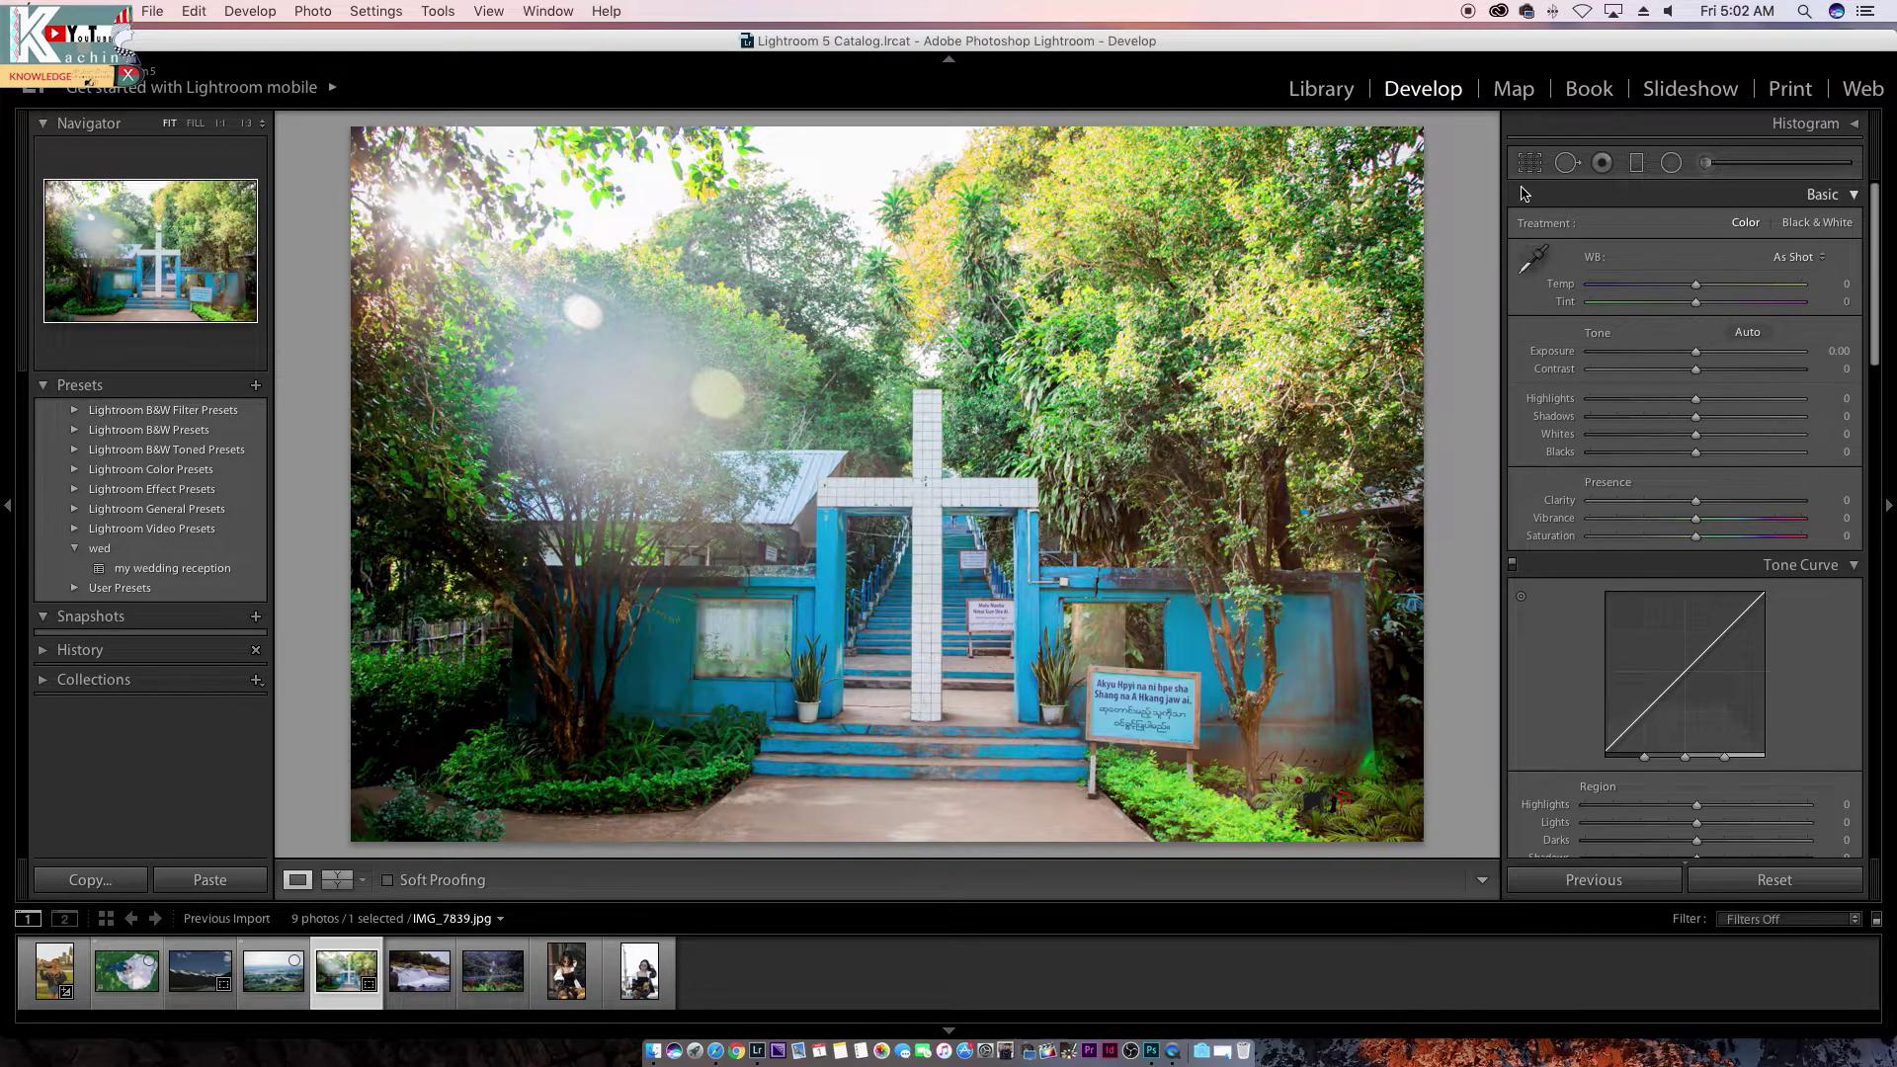
pyautogui.press('r')
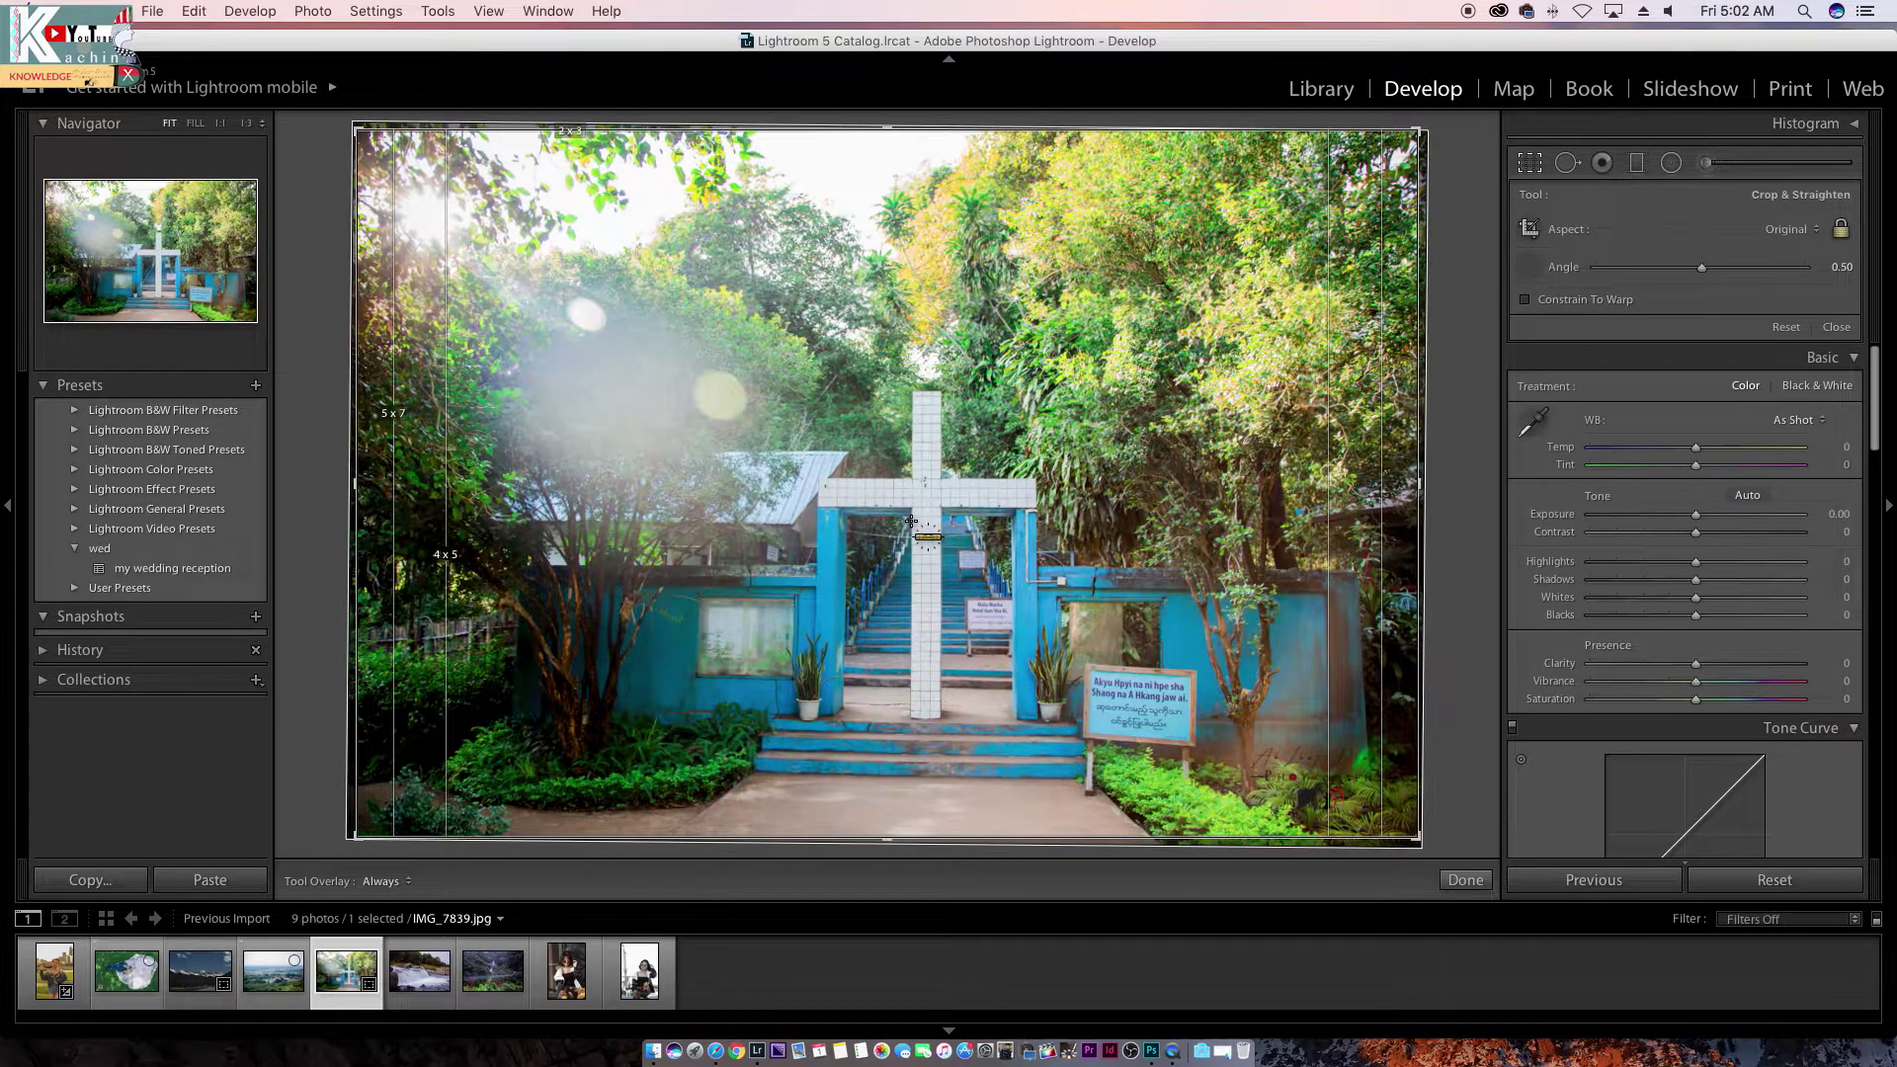
pyautogui.moveTo(911, 395); pyautogui.dragTo(912, 394)
pyautogui.moveTo(911, 719); pyautogui.dragTo(911, 718)
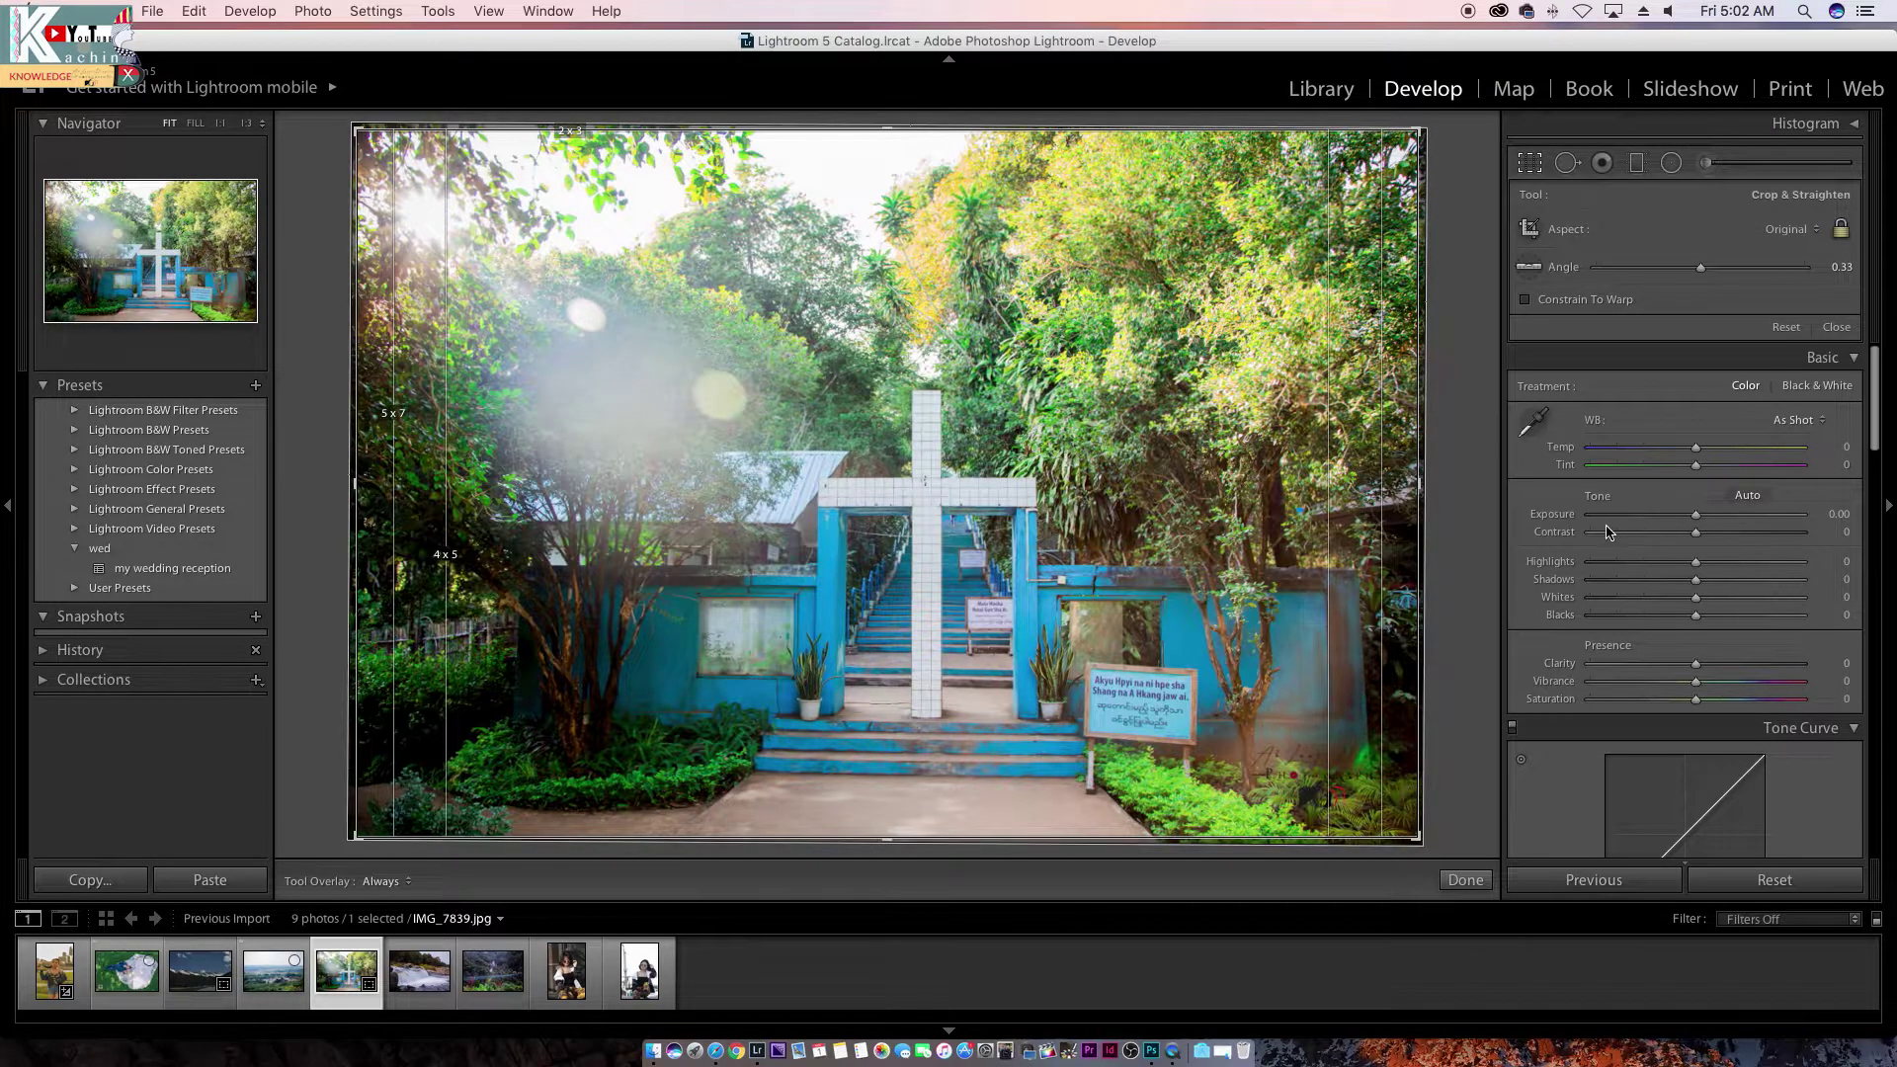
pyautogui.moveTo(864, 837); pyautogui.dragTo(896, 810)
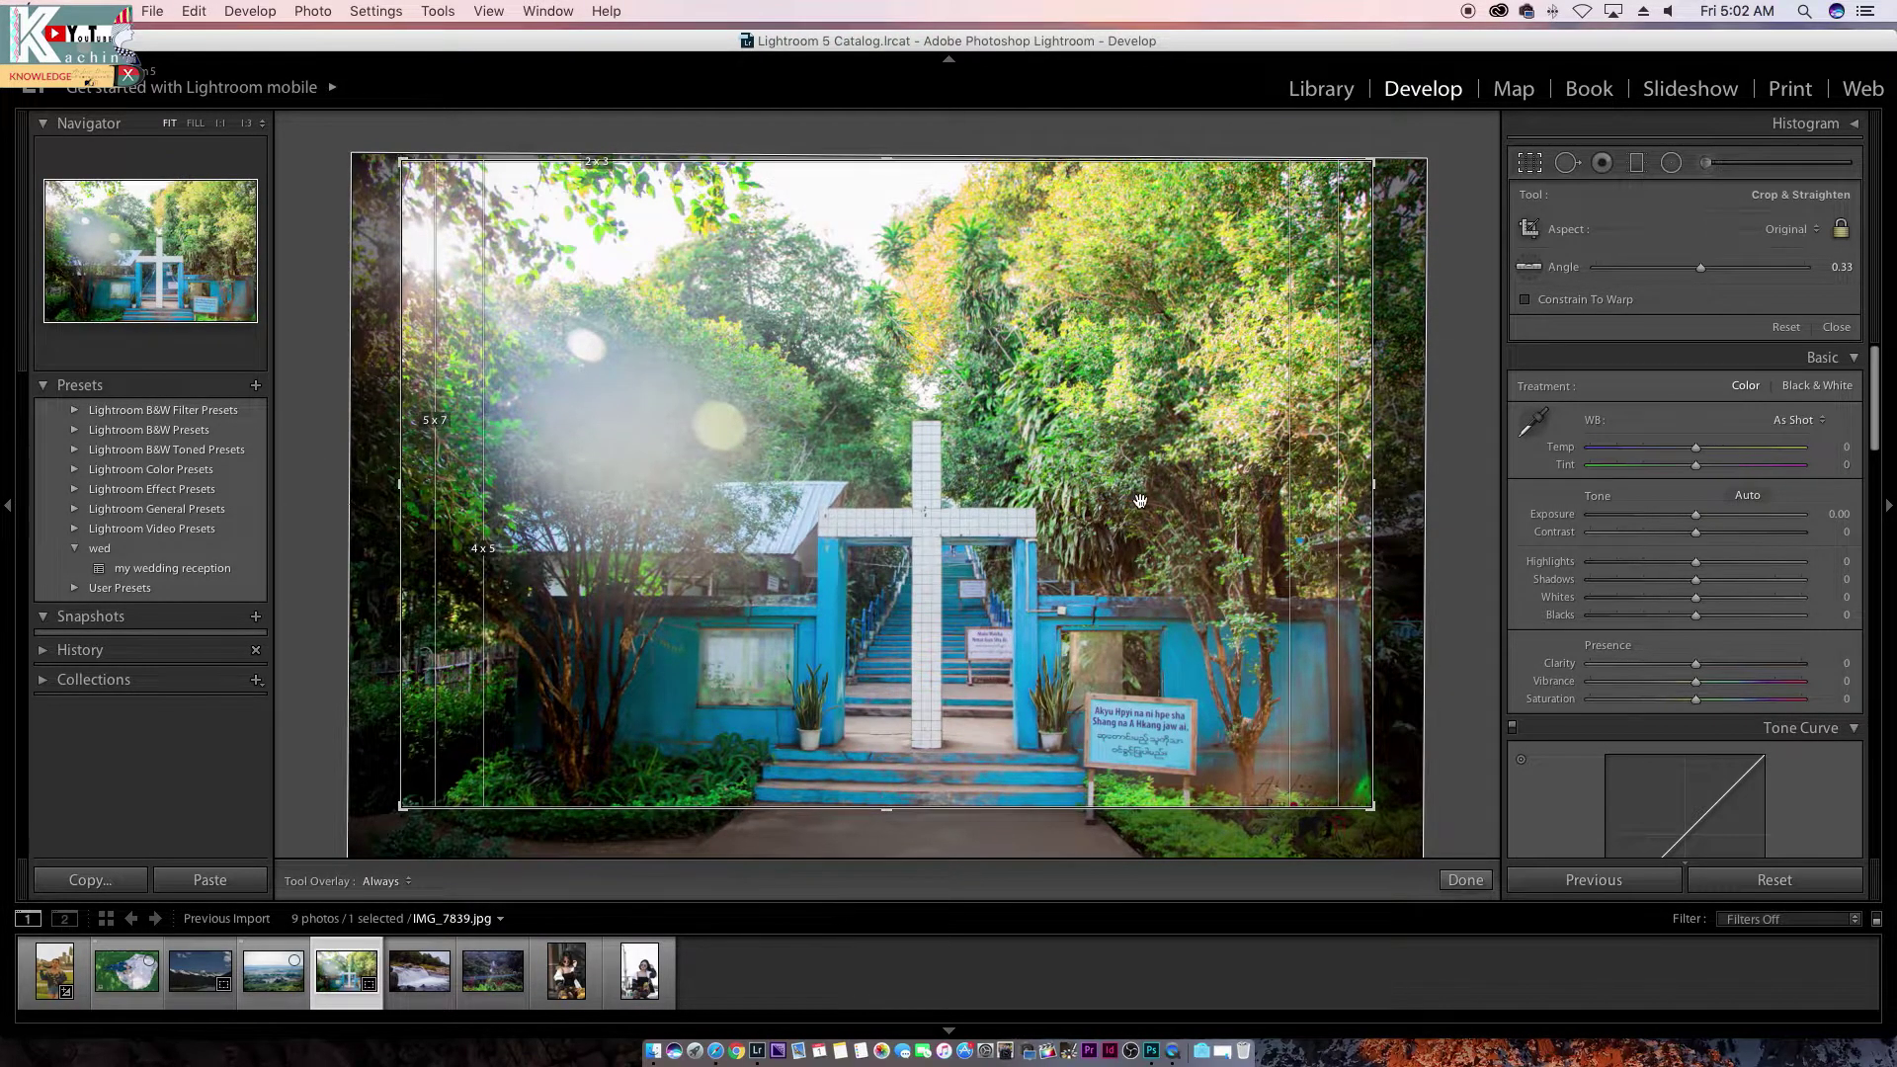
pyautogui.moveTo(1375, 484); pyautogui.dragTo(1379, 484)
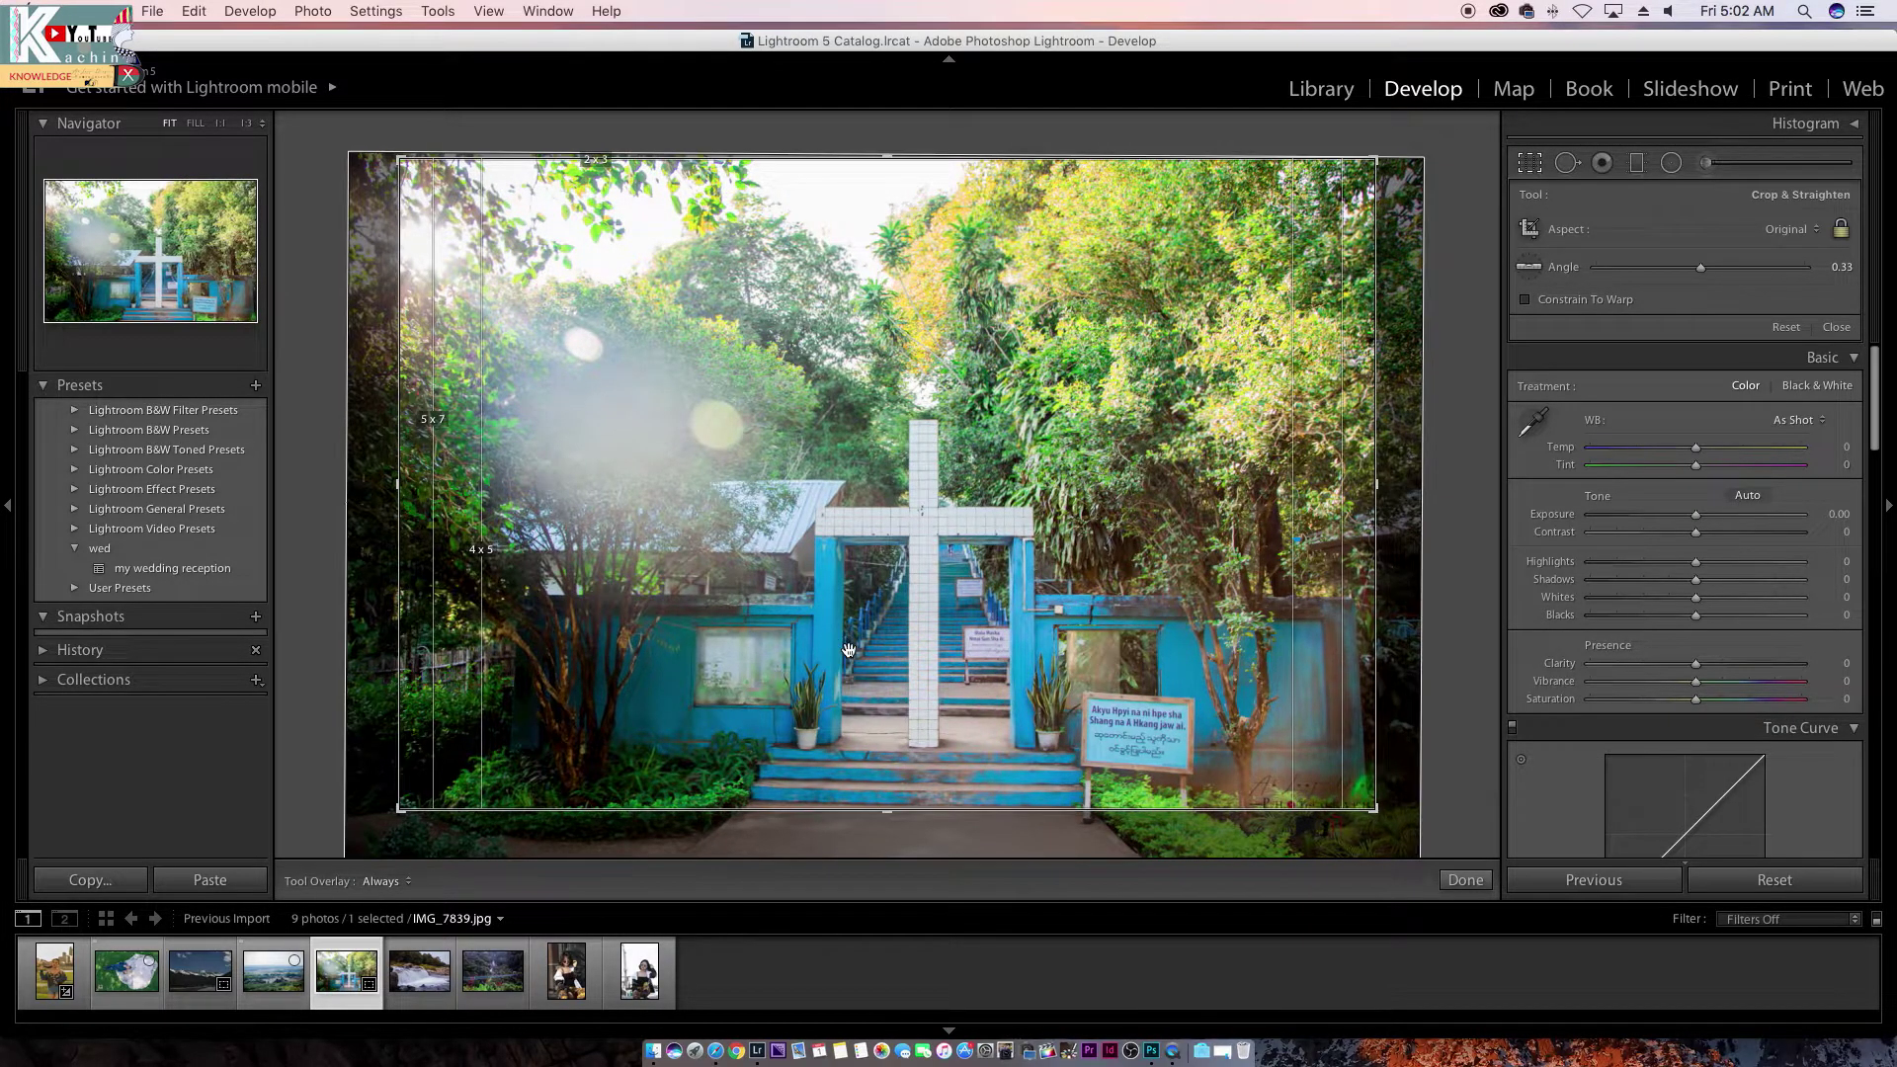
pyautogui.press('Return')
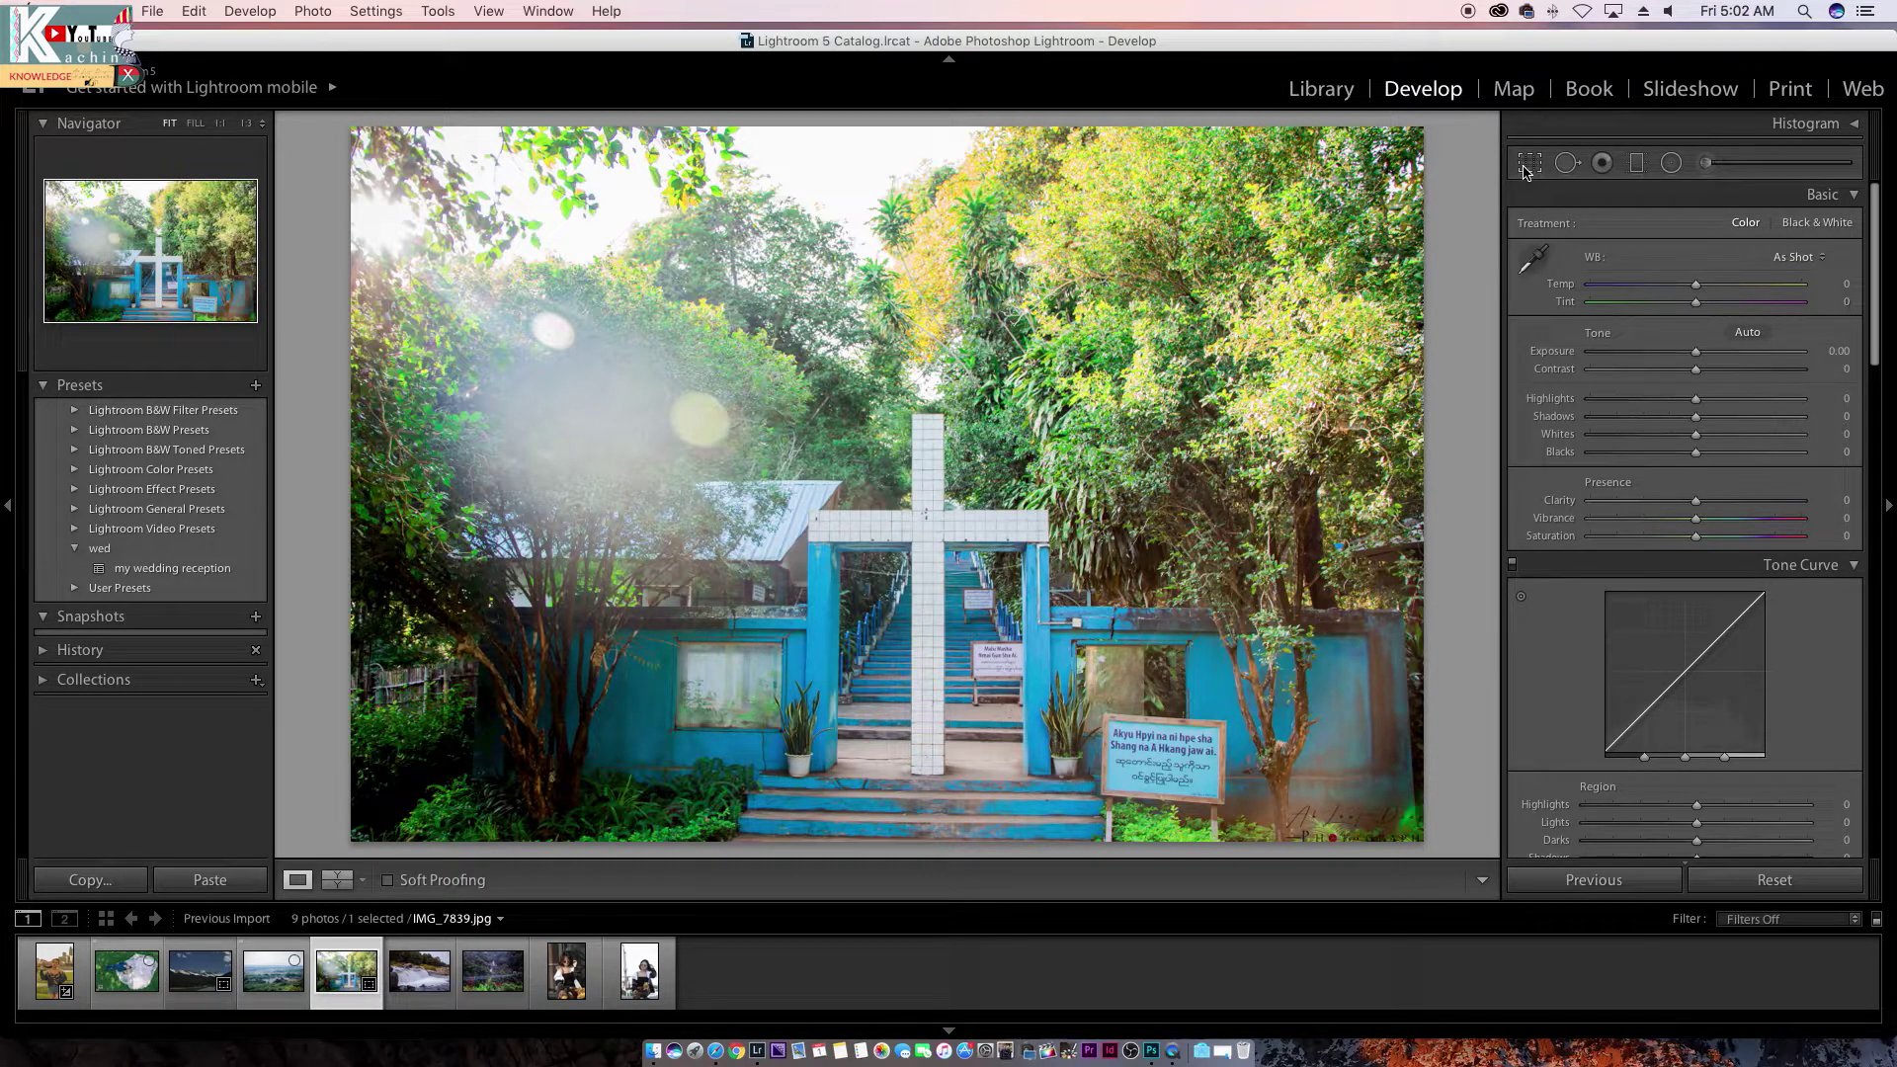
# Step: Finish cropping the cross photo and close the crop tool
pyautogui.click(1527, 165)
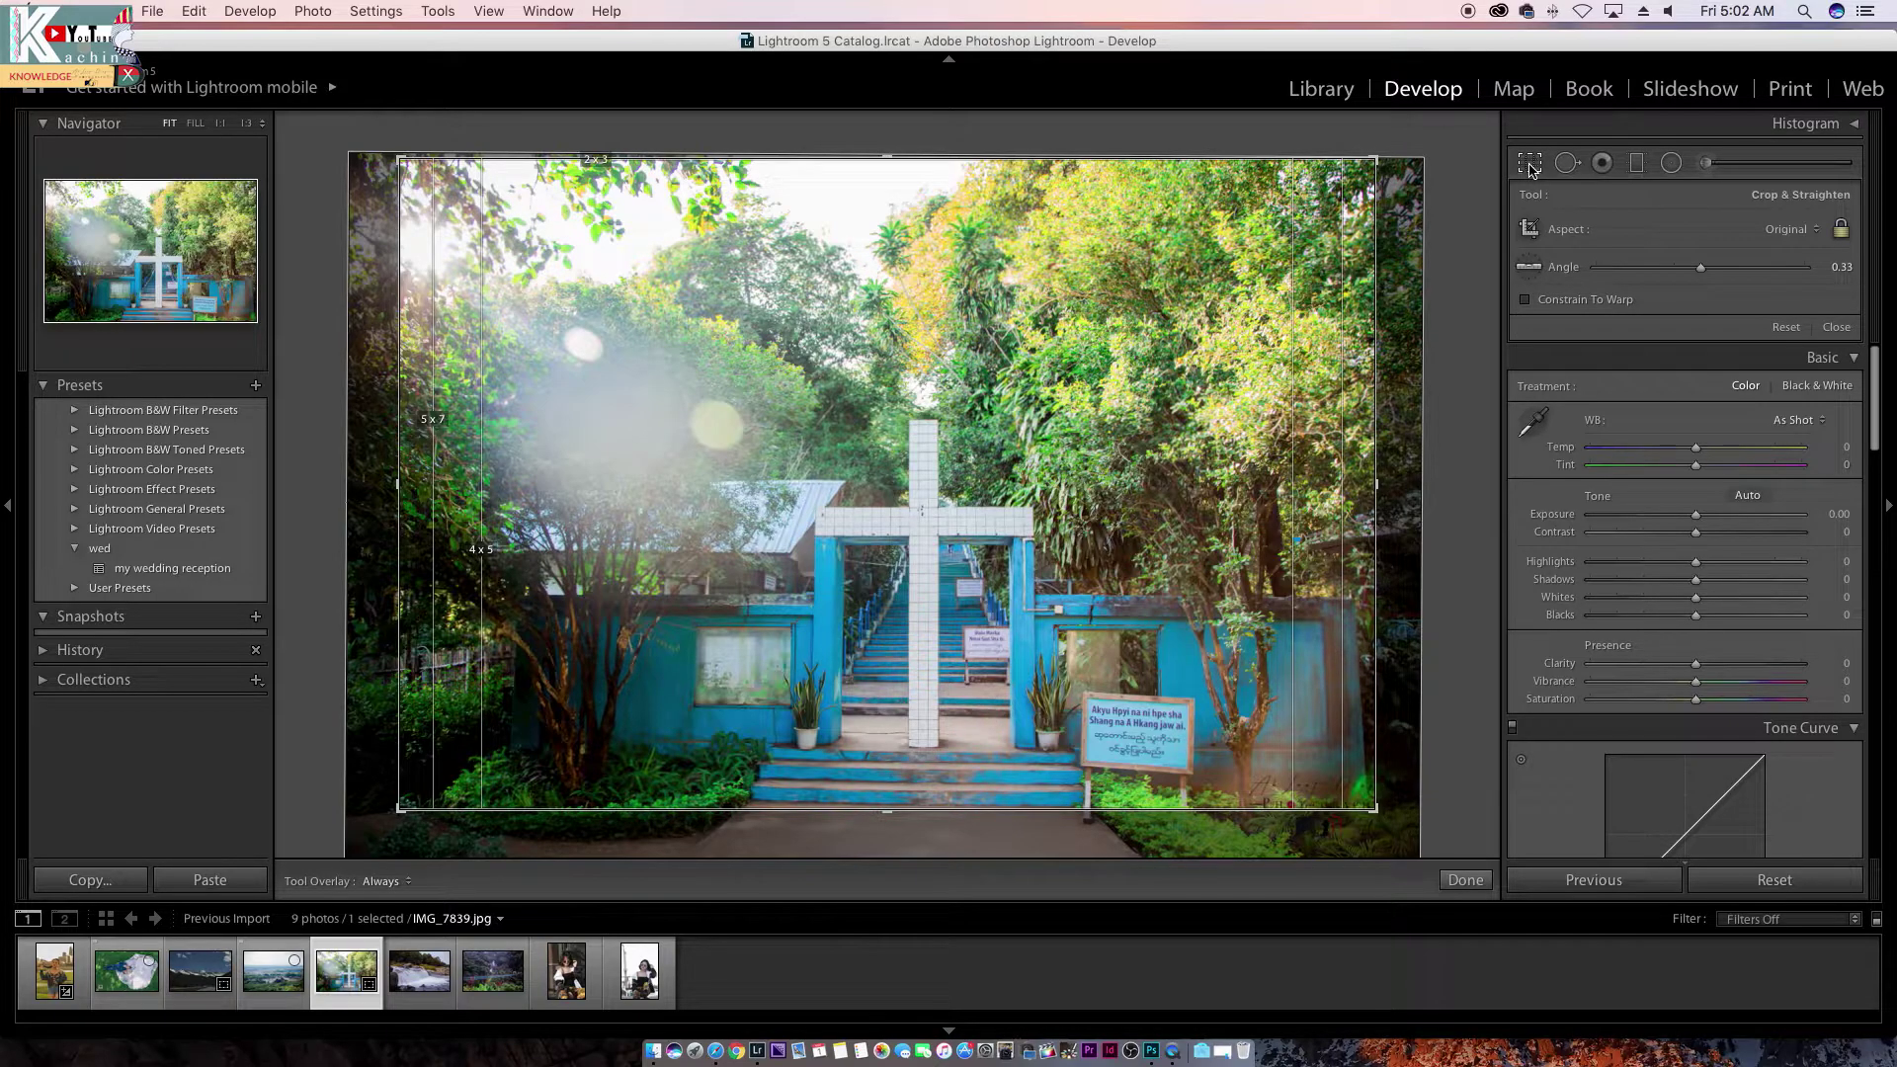
pyautogui.click(1529, 164)
pyautogui.click(1529, 164)
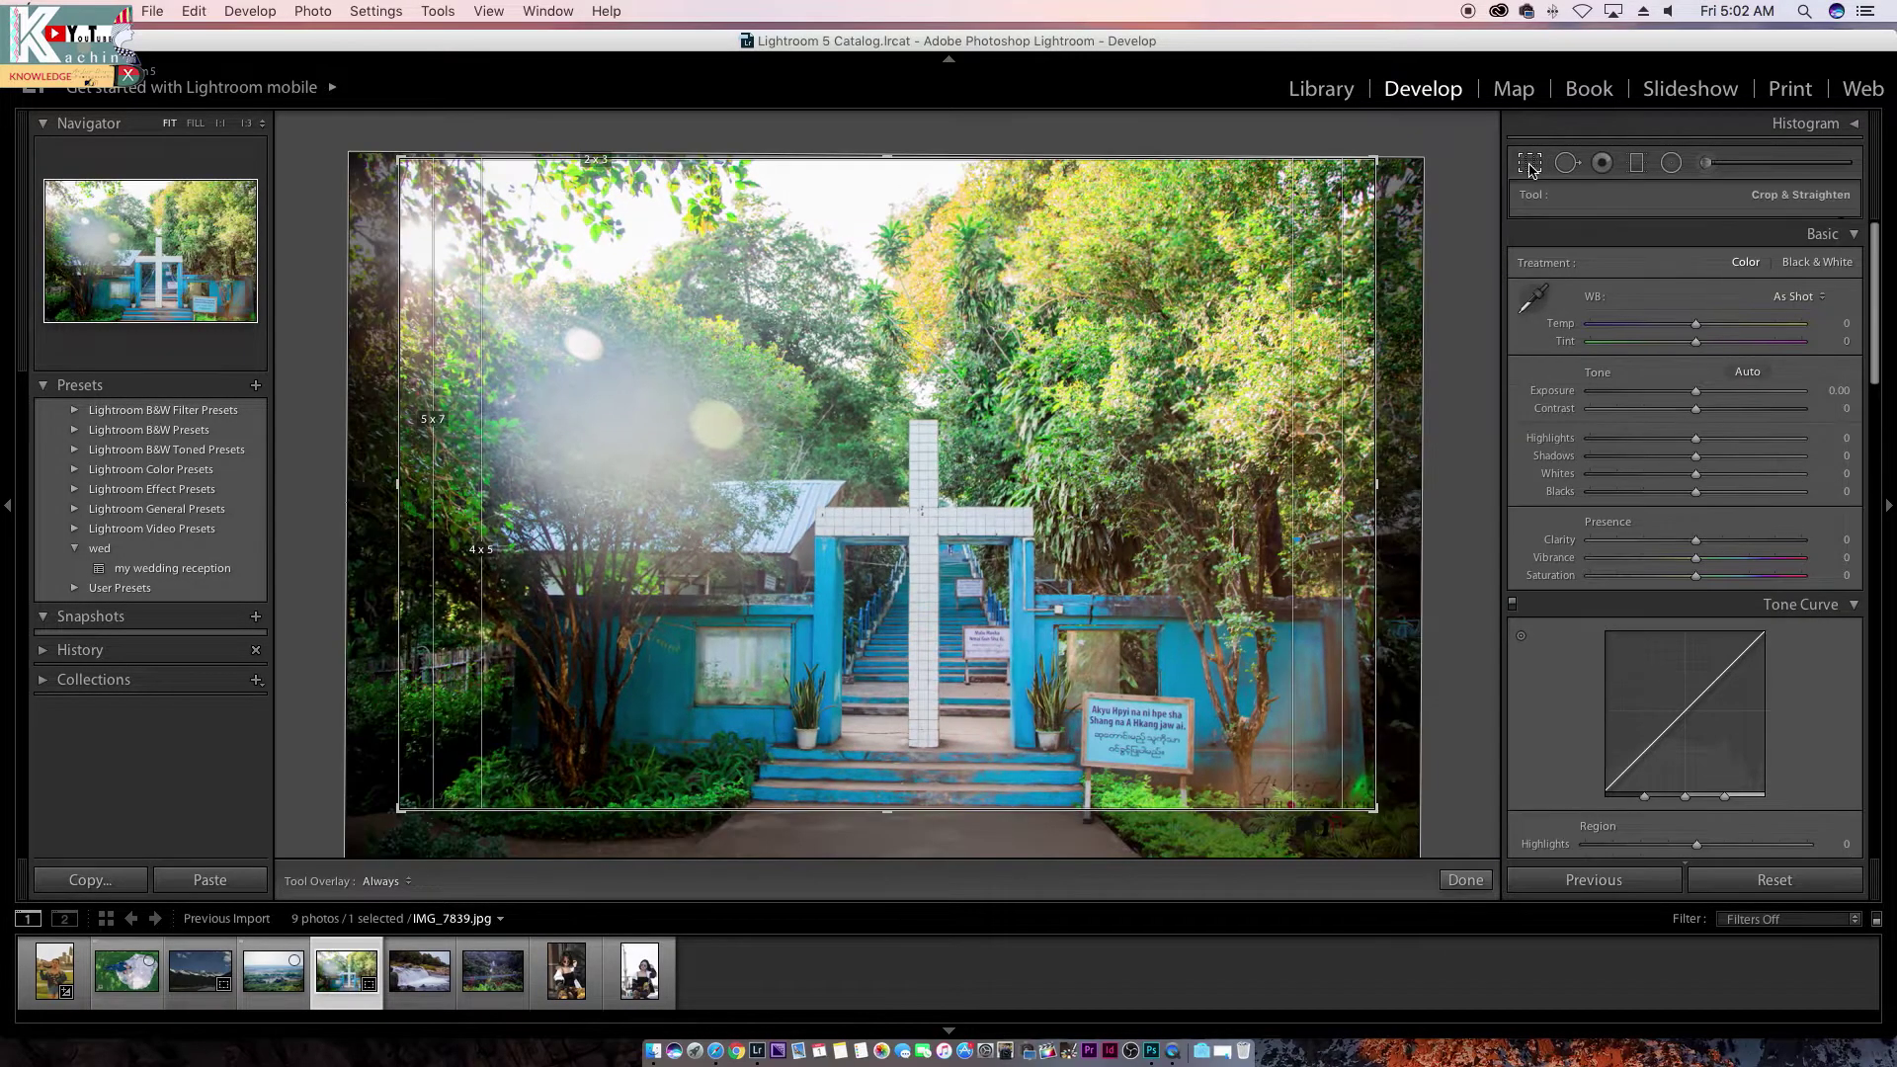
pyautogui.click(1529, 164)
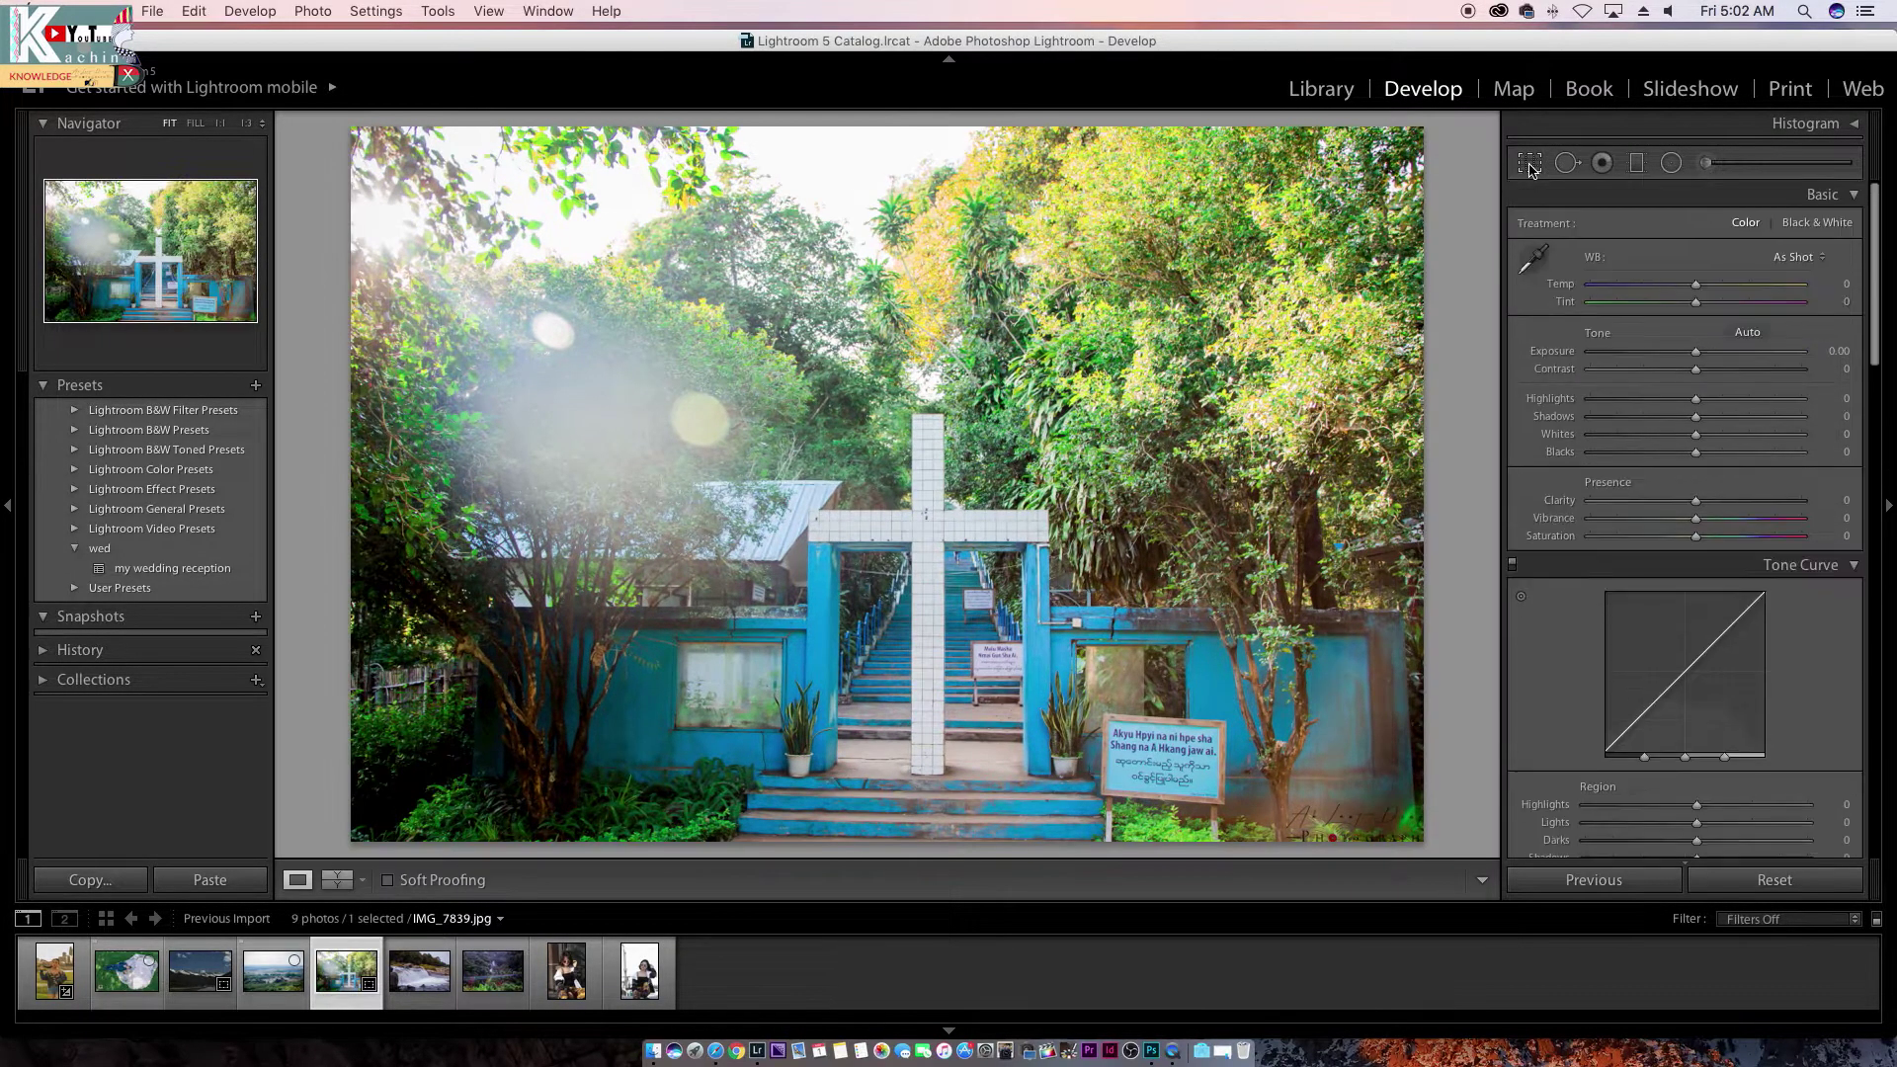
# Step: Open the mountain highway photo with Spot Removal in Heal mode active at size 40
pyautogui.click(1568, 165)
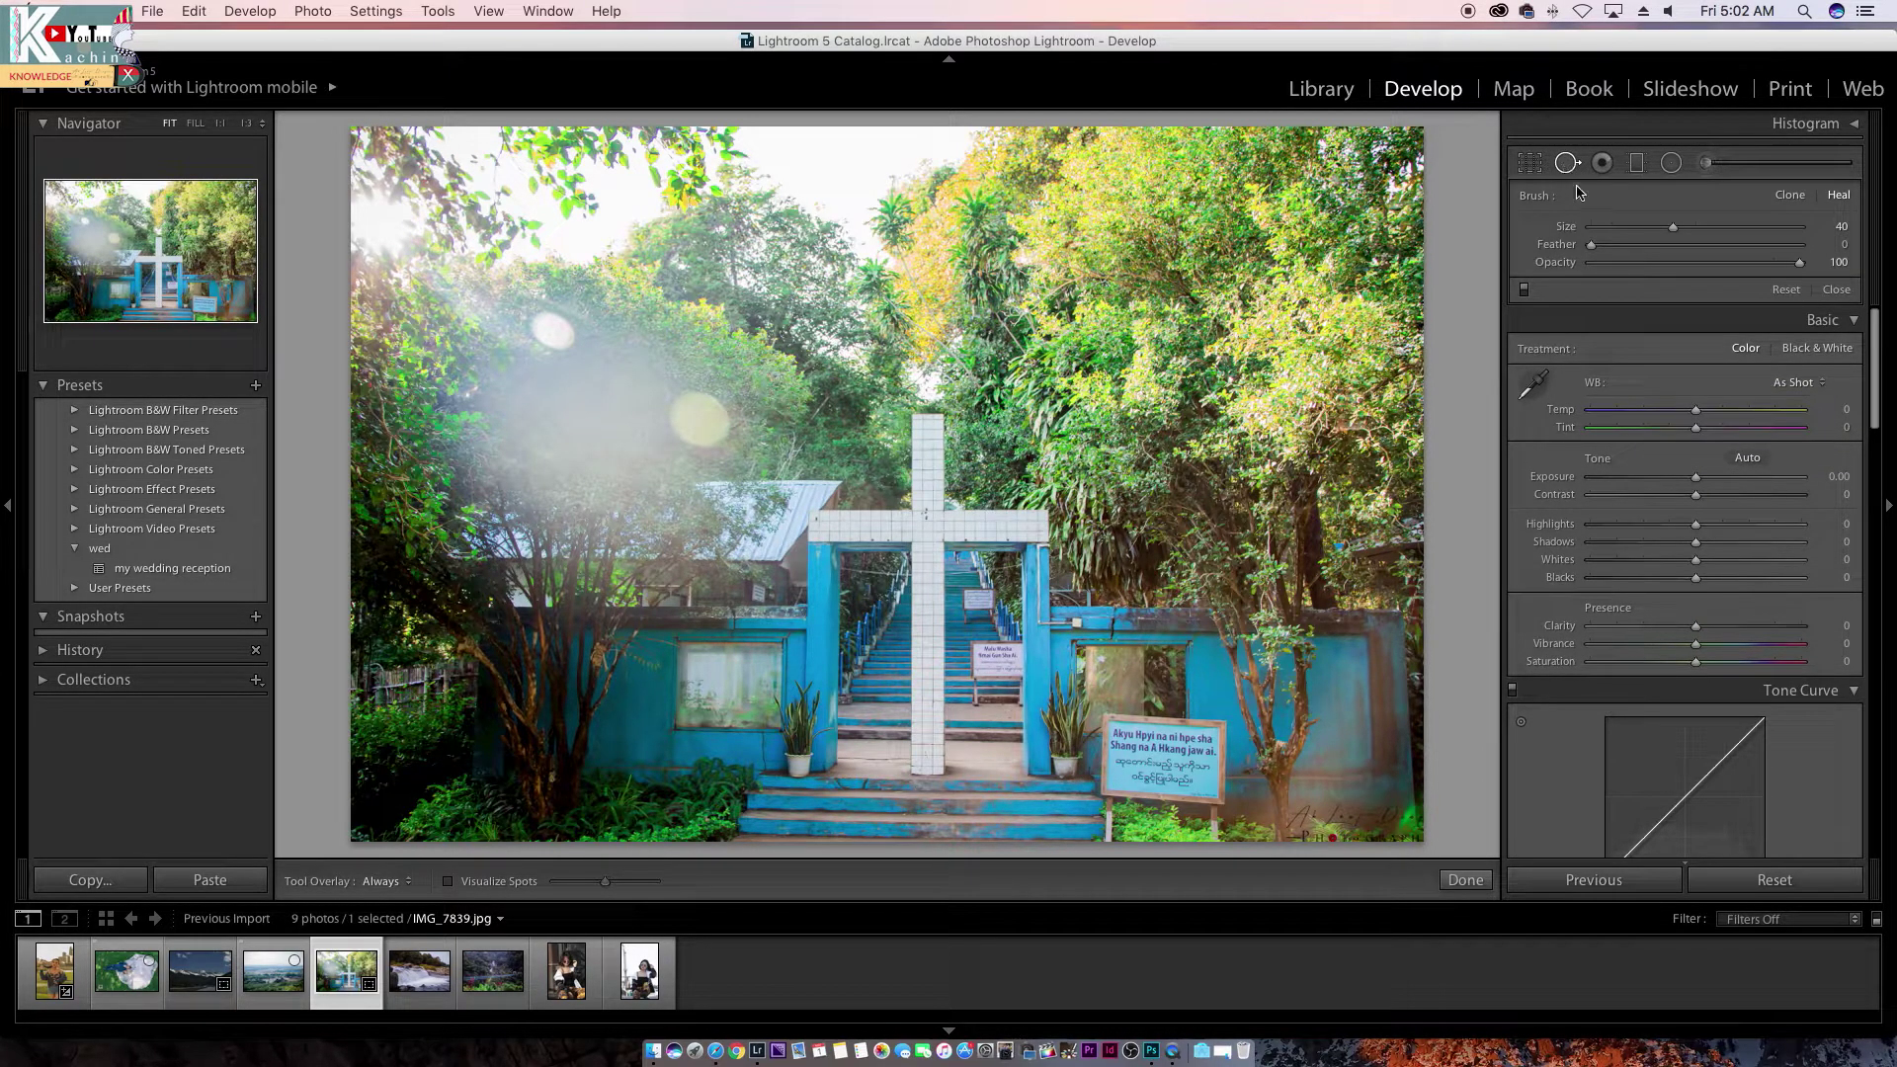
pyautogui.click(201, 978)
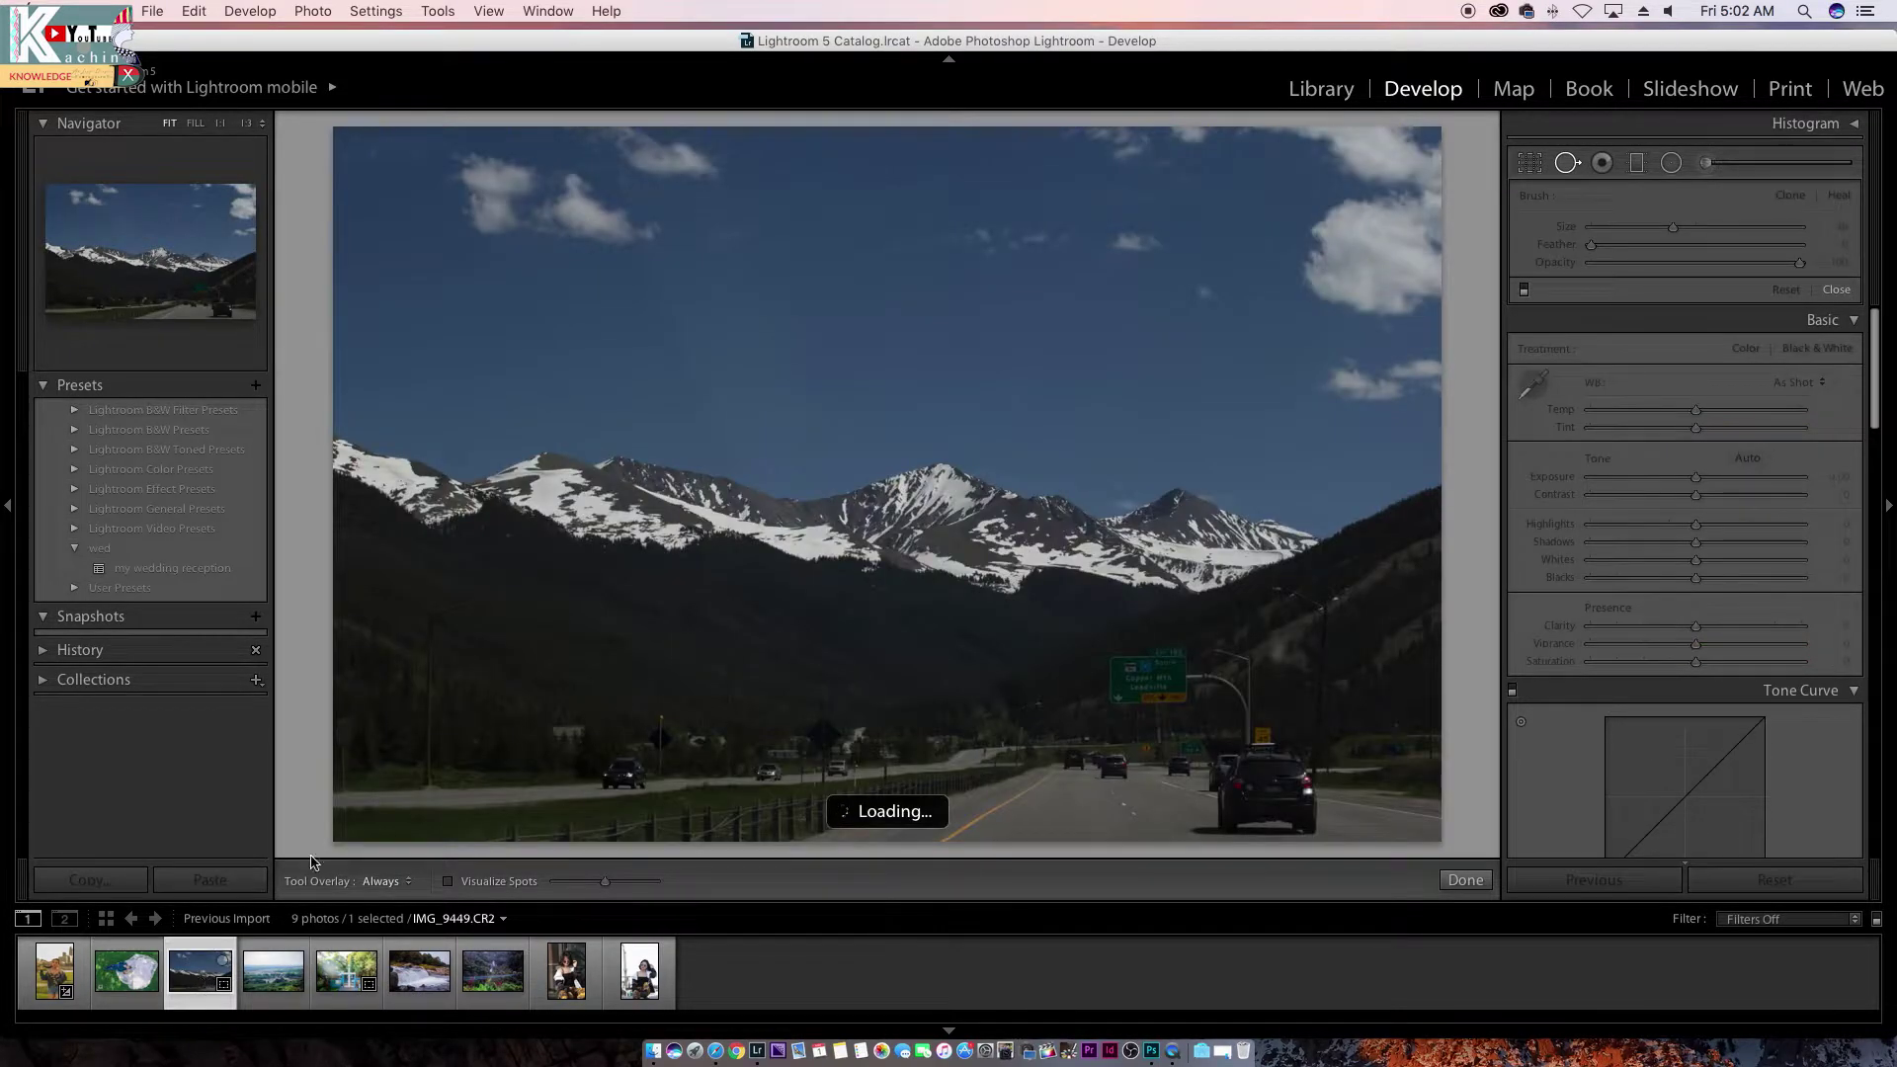
pyautogui.click(1568, 164)
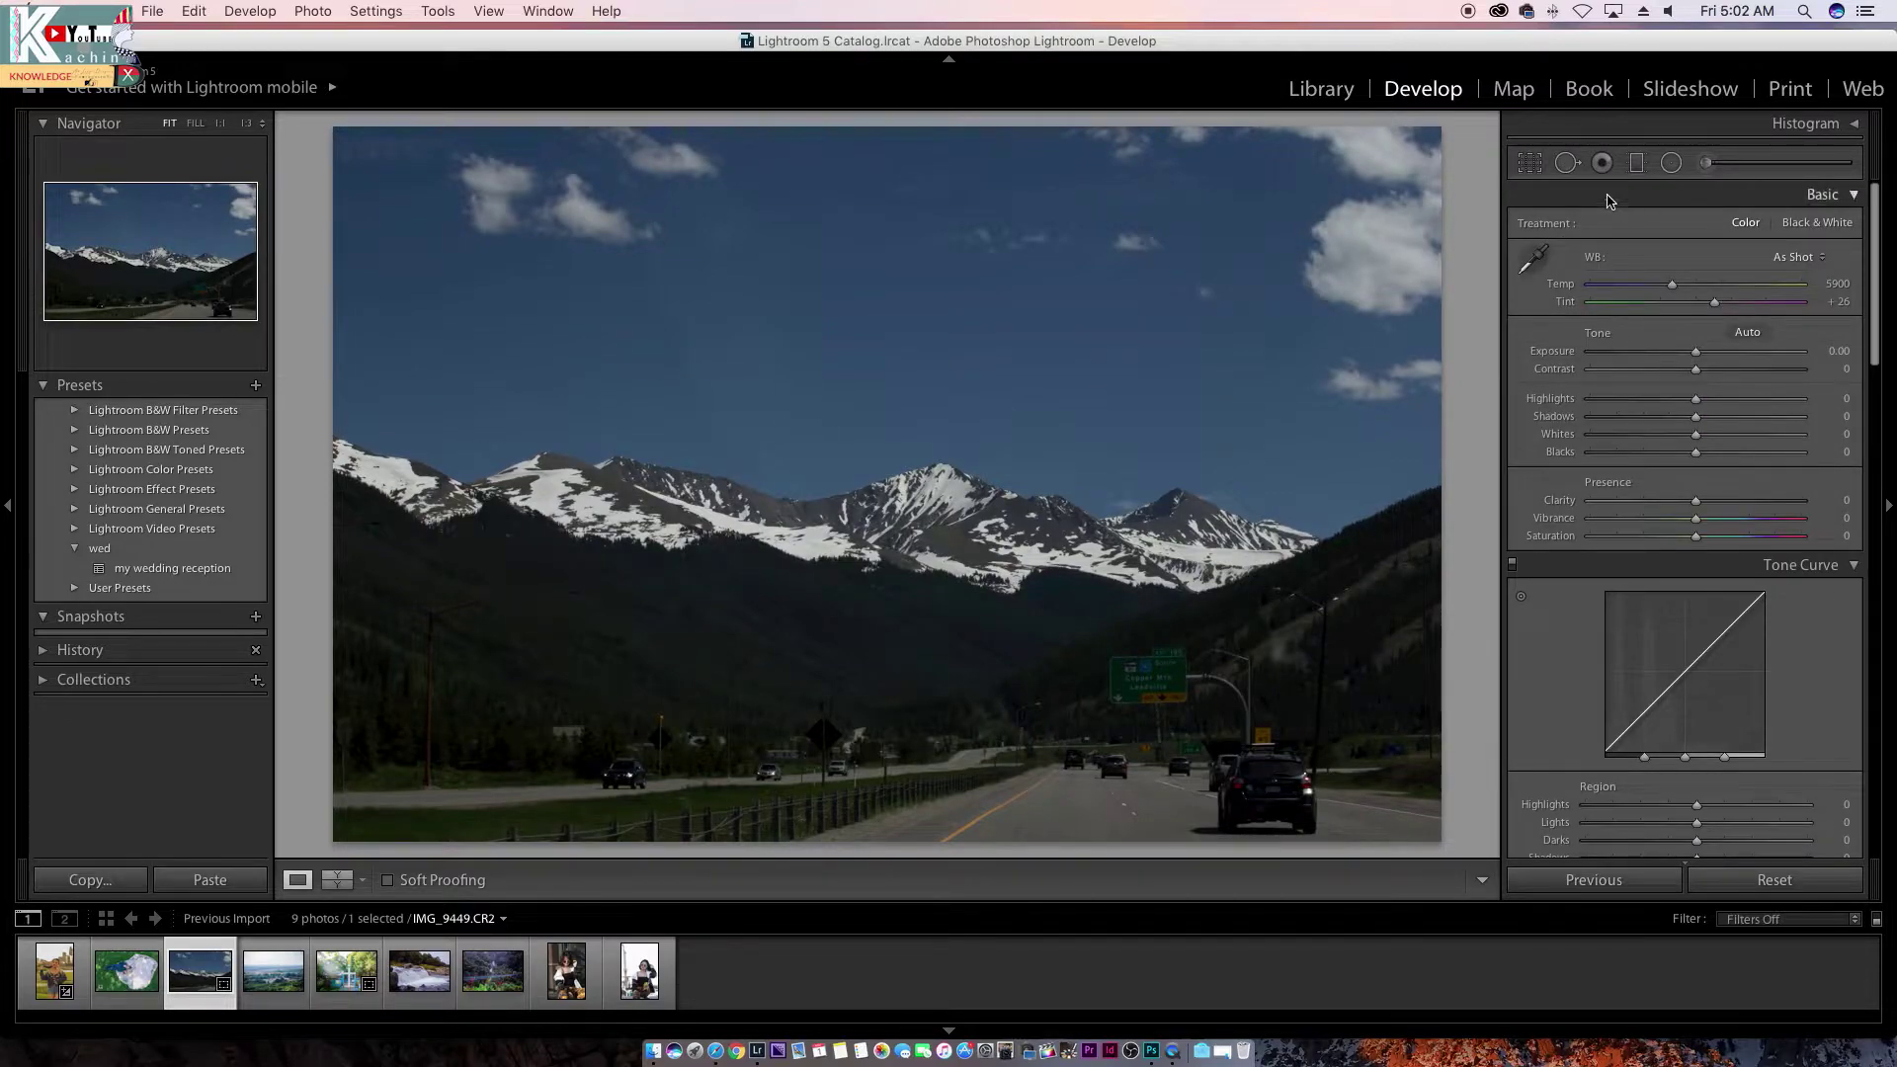
pyautogui.click(1568, 164)
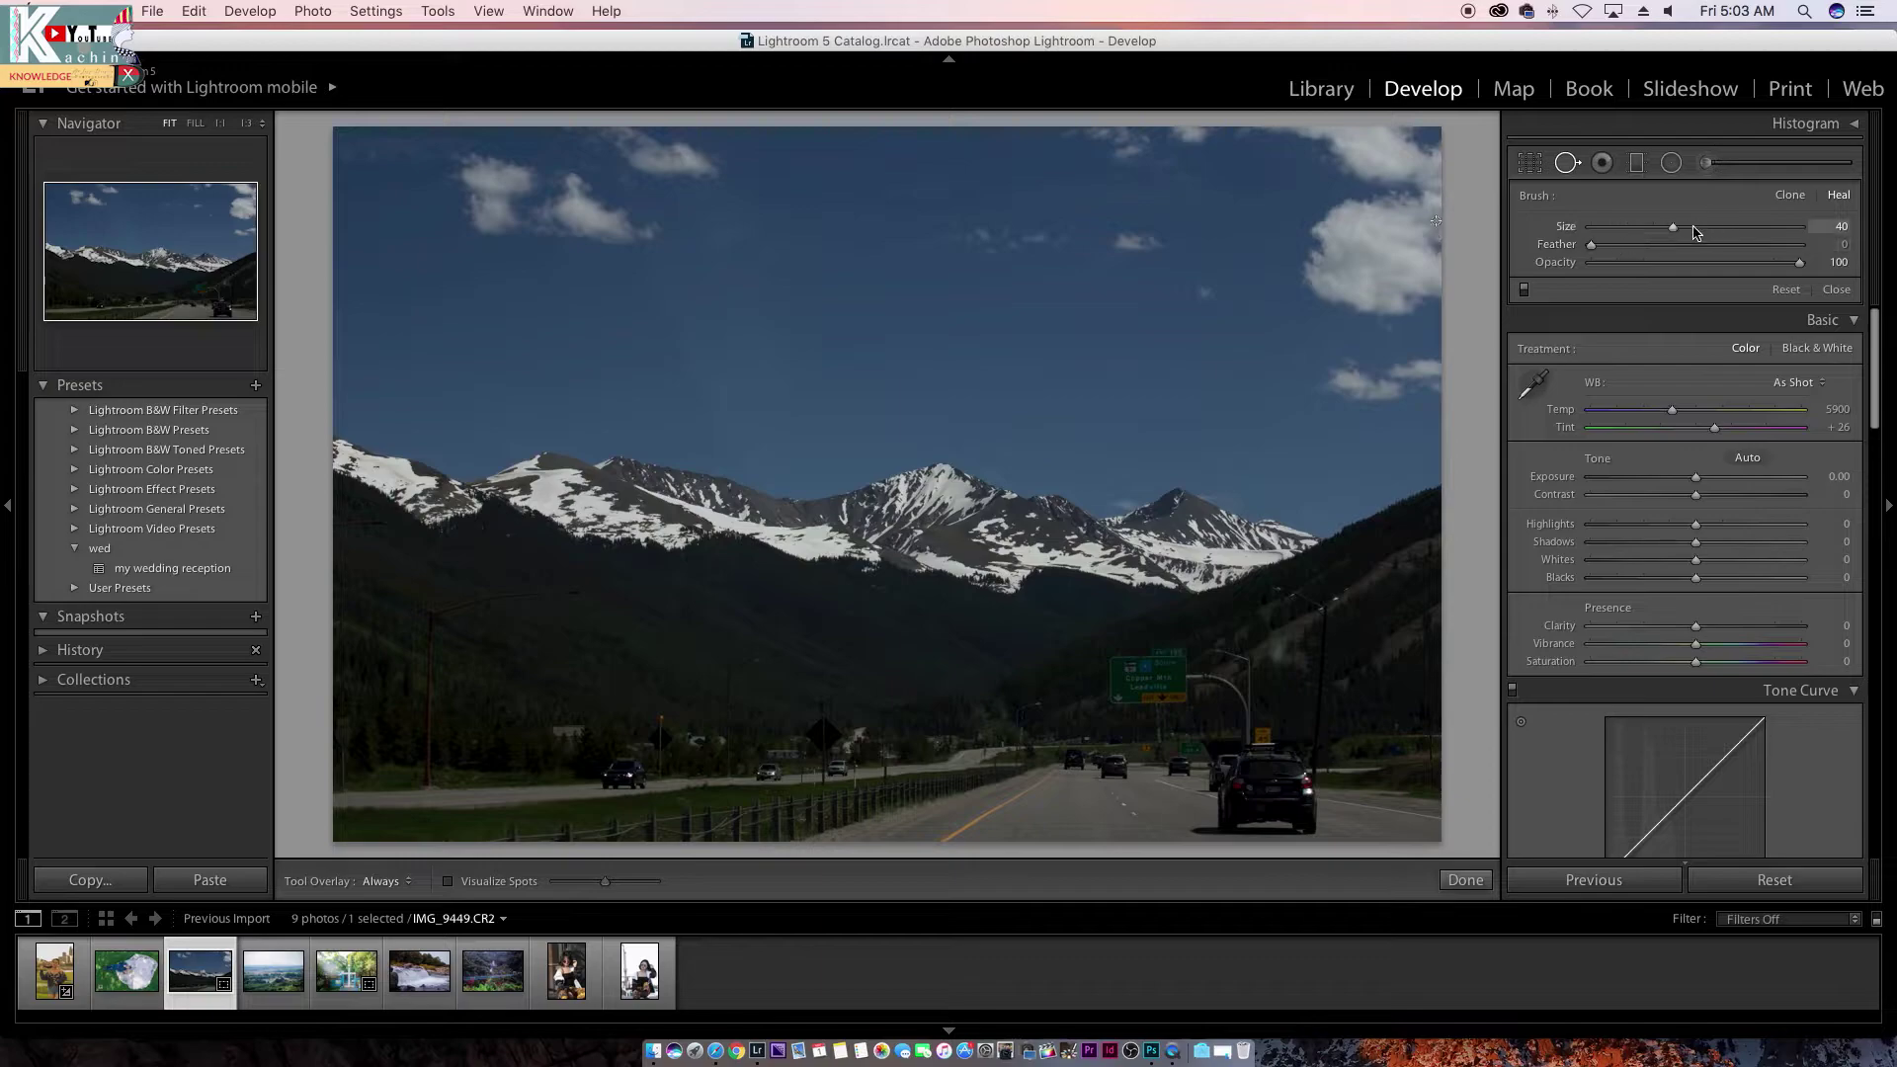
# Step: Enlarge the Spot Removal brush and heal the small sky cloud, sampling from open sky
pyautogui.moveTo(1673, 227); pyautogui.dragTo(1764, 231)
pyautogui.moveTo(386, 403); pyautogui.dragTo(870, 415)
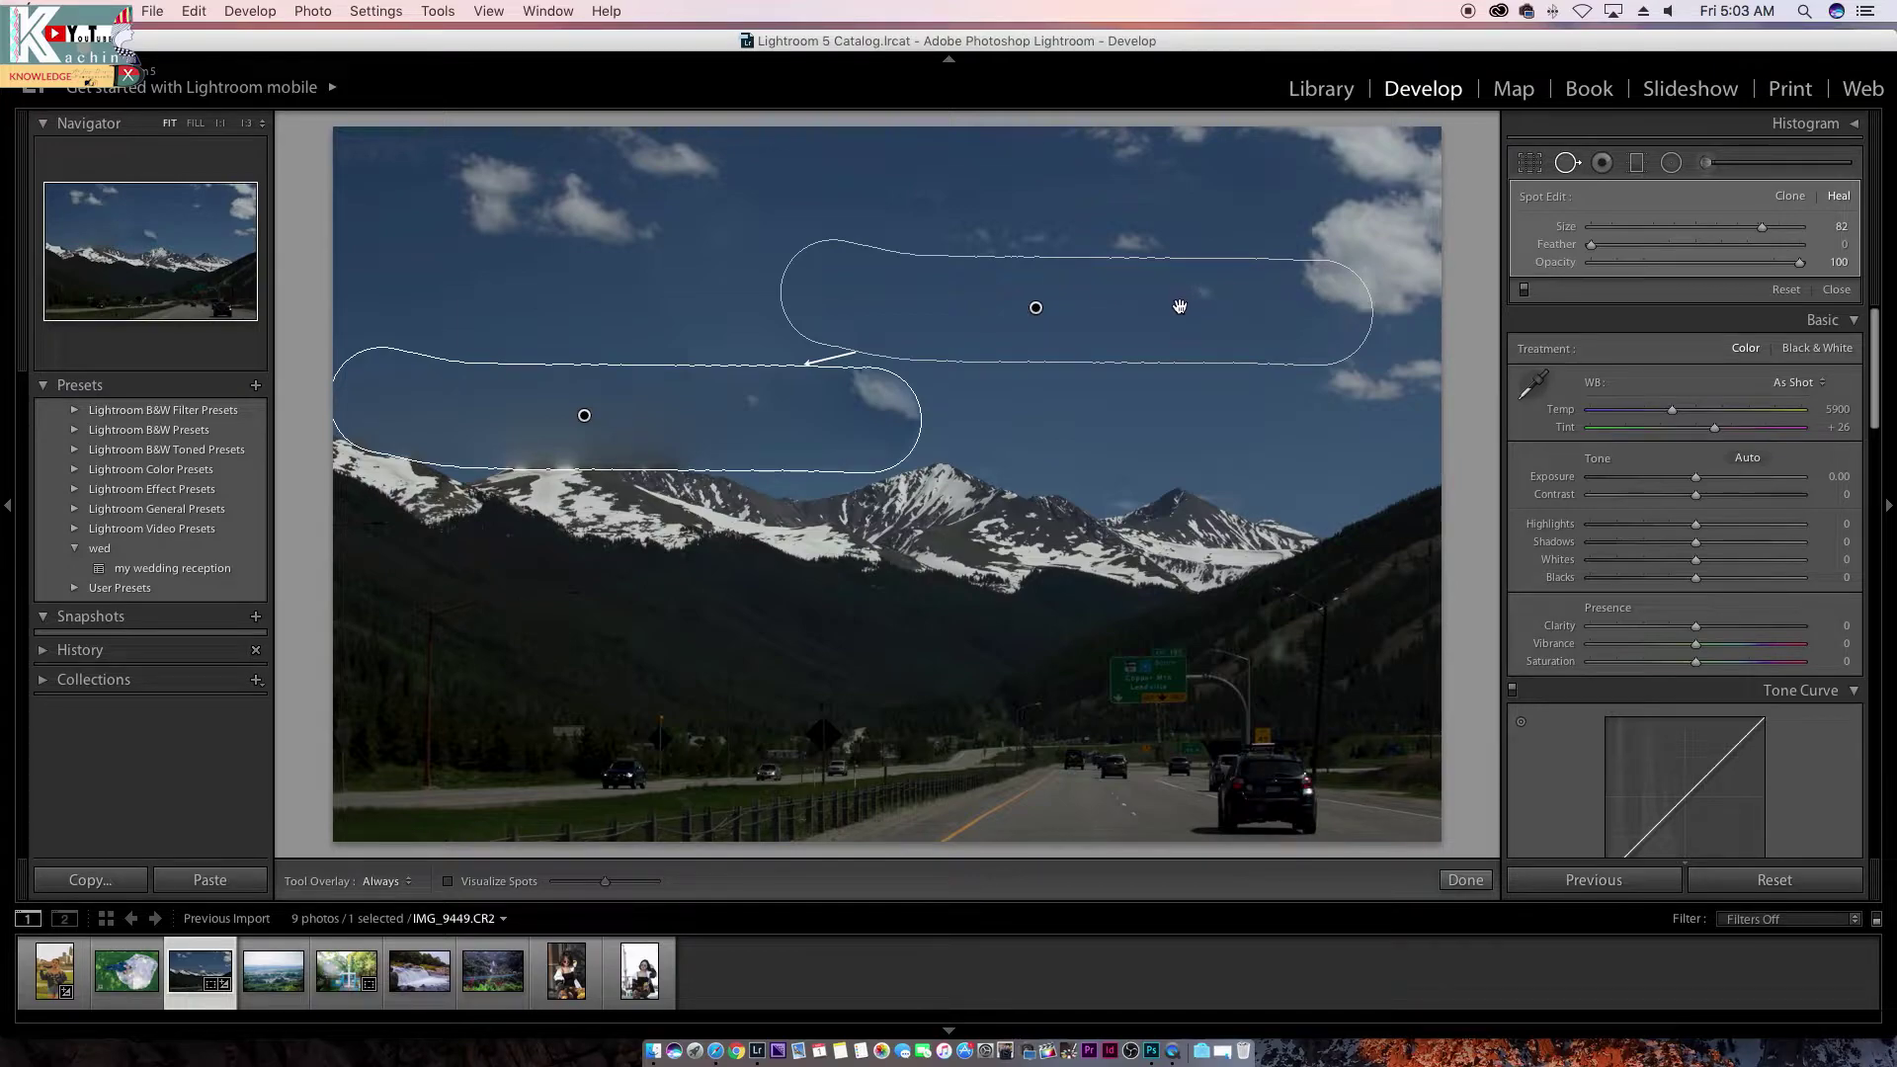
pyautogui.press('super+z')
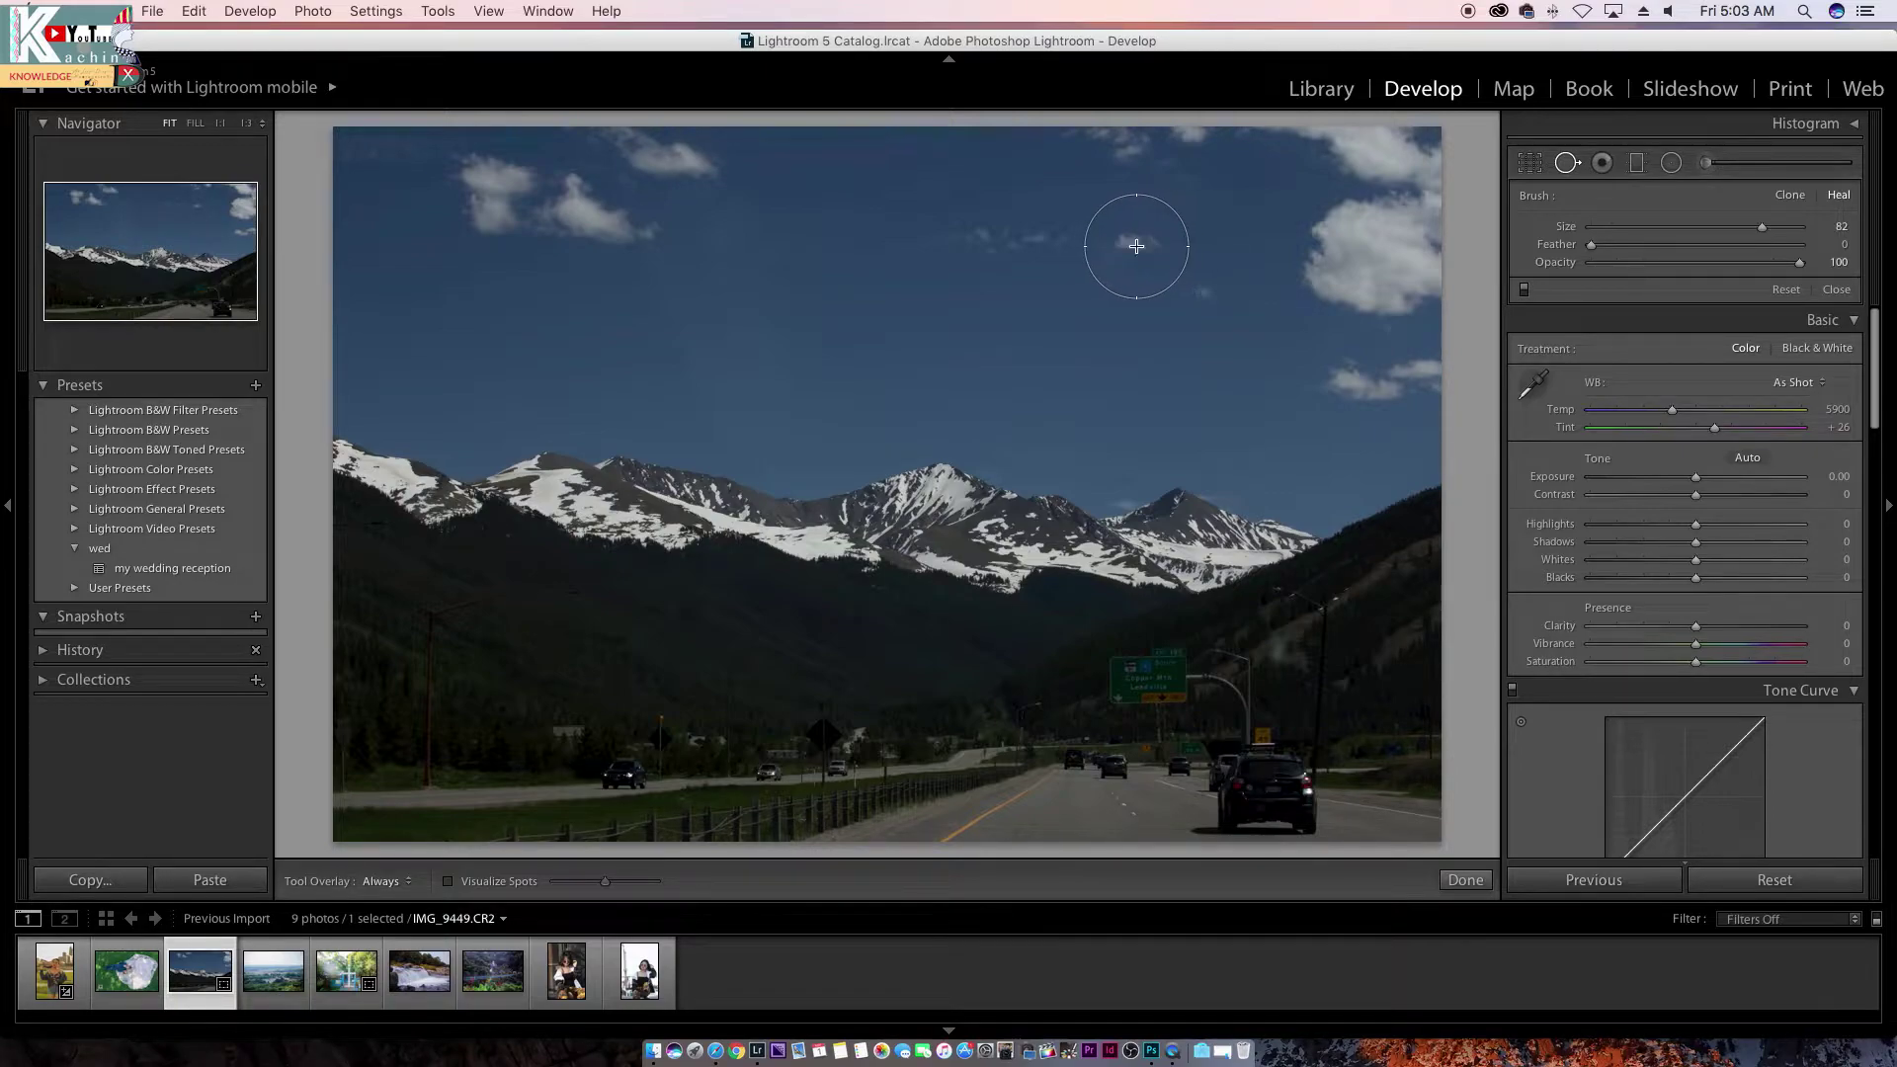
pyautogui.click(1135, 247)
pyautogui.moveTo(1069, 394)
pyautogui.mouseDown()
pyautogui.moveTo(894, 376)
pyautogui.moveTo(561, 246)
pyautogui.mouseUp()
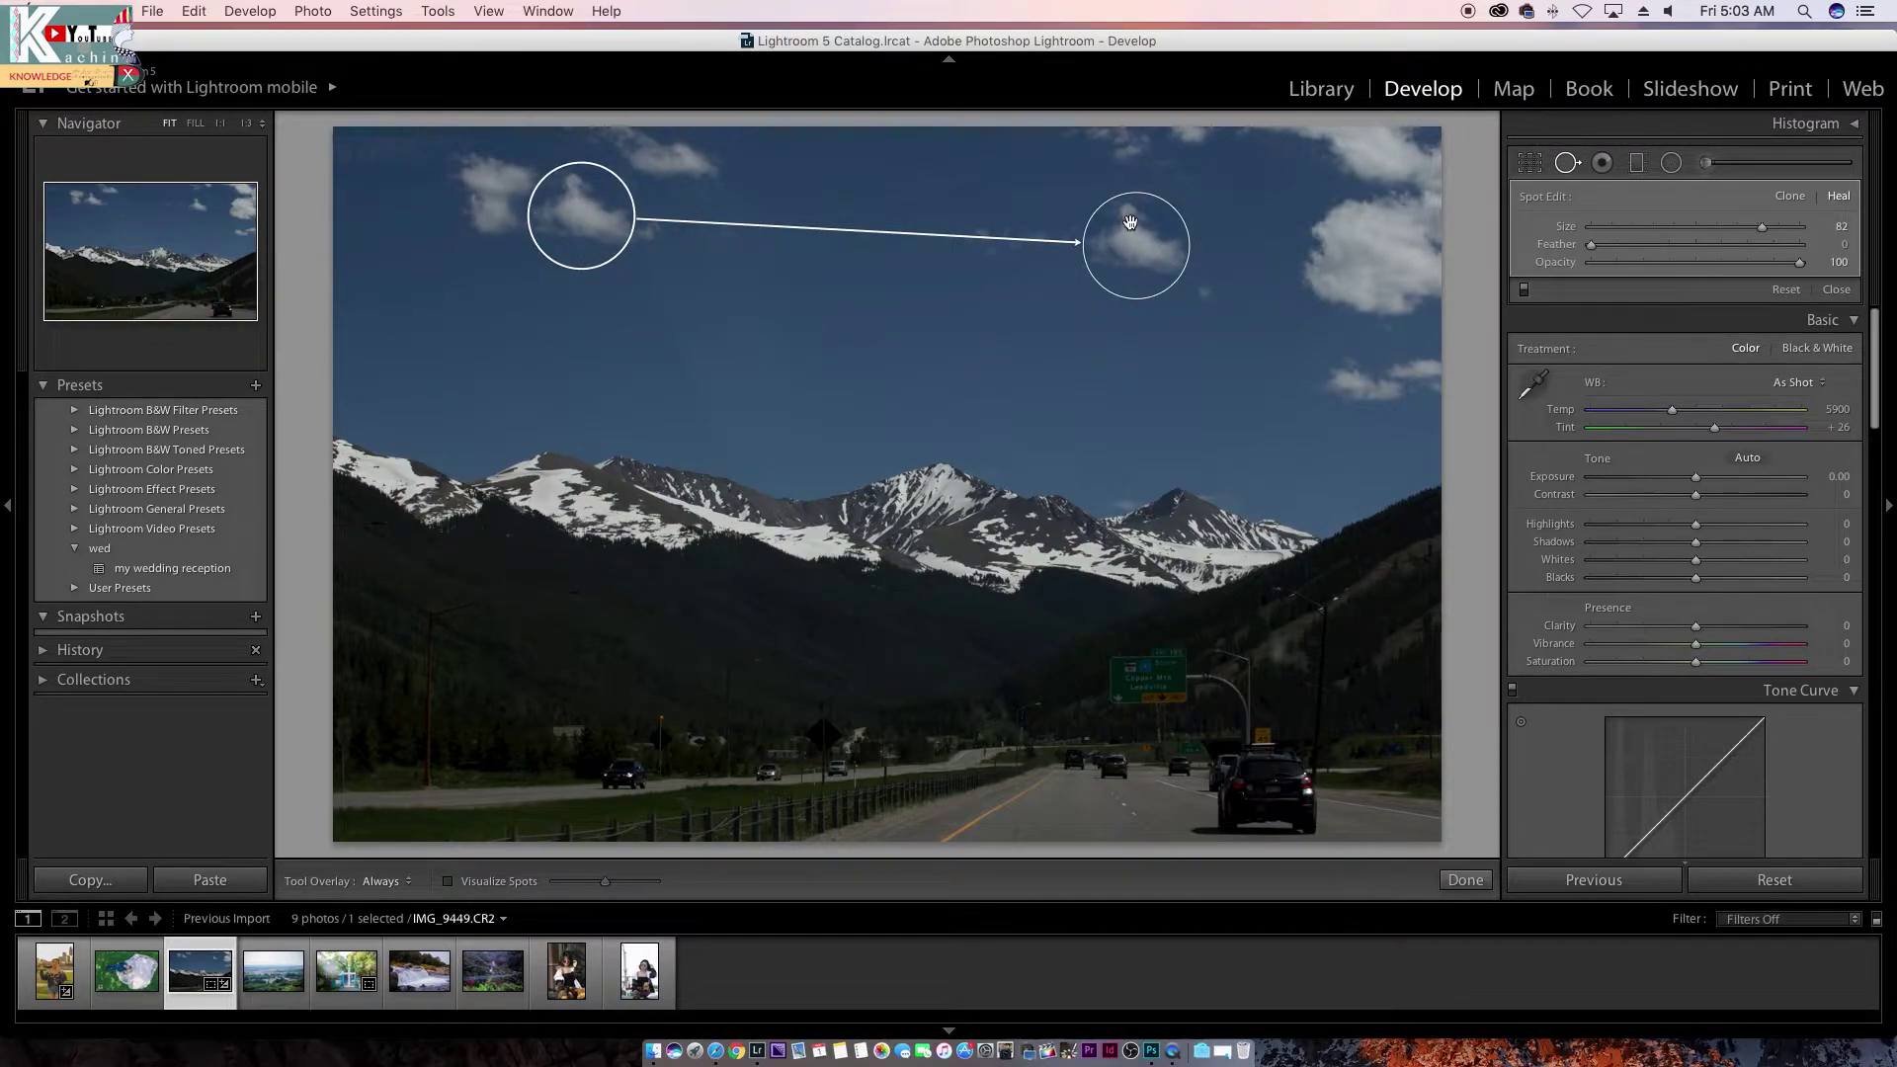
pyautogui.moveTo(591, 221); pyautogui.dragTo(842, 359)
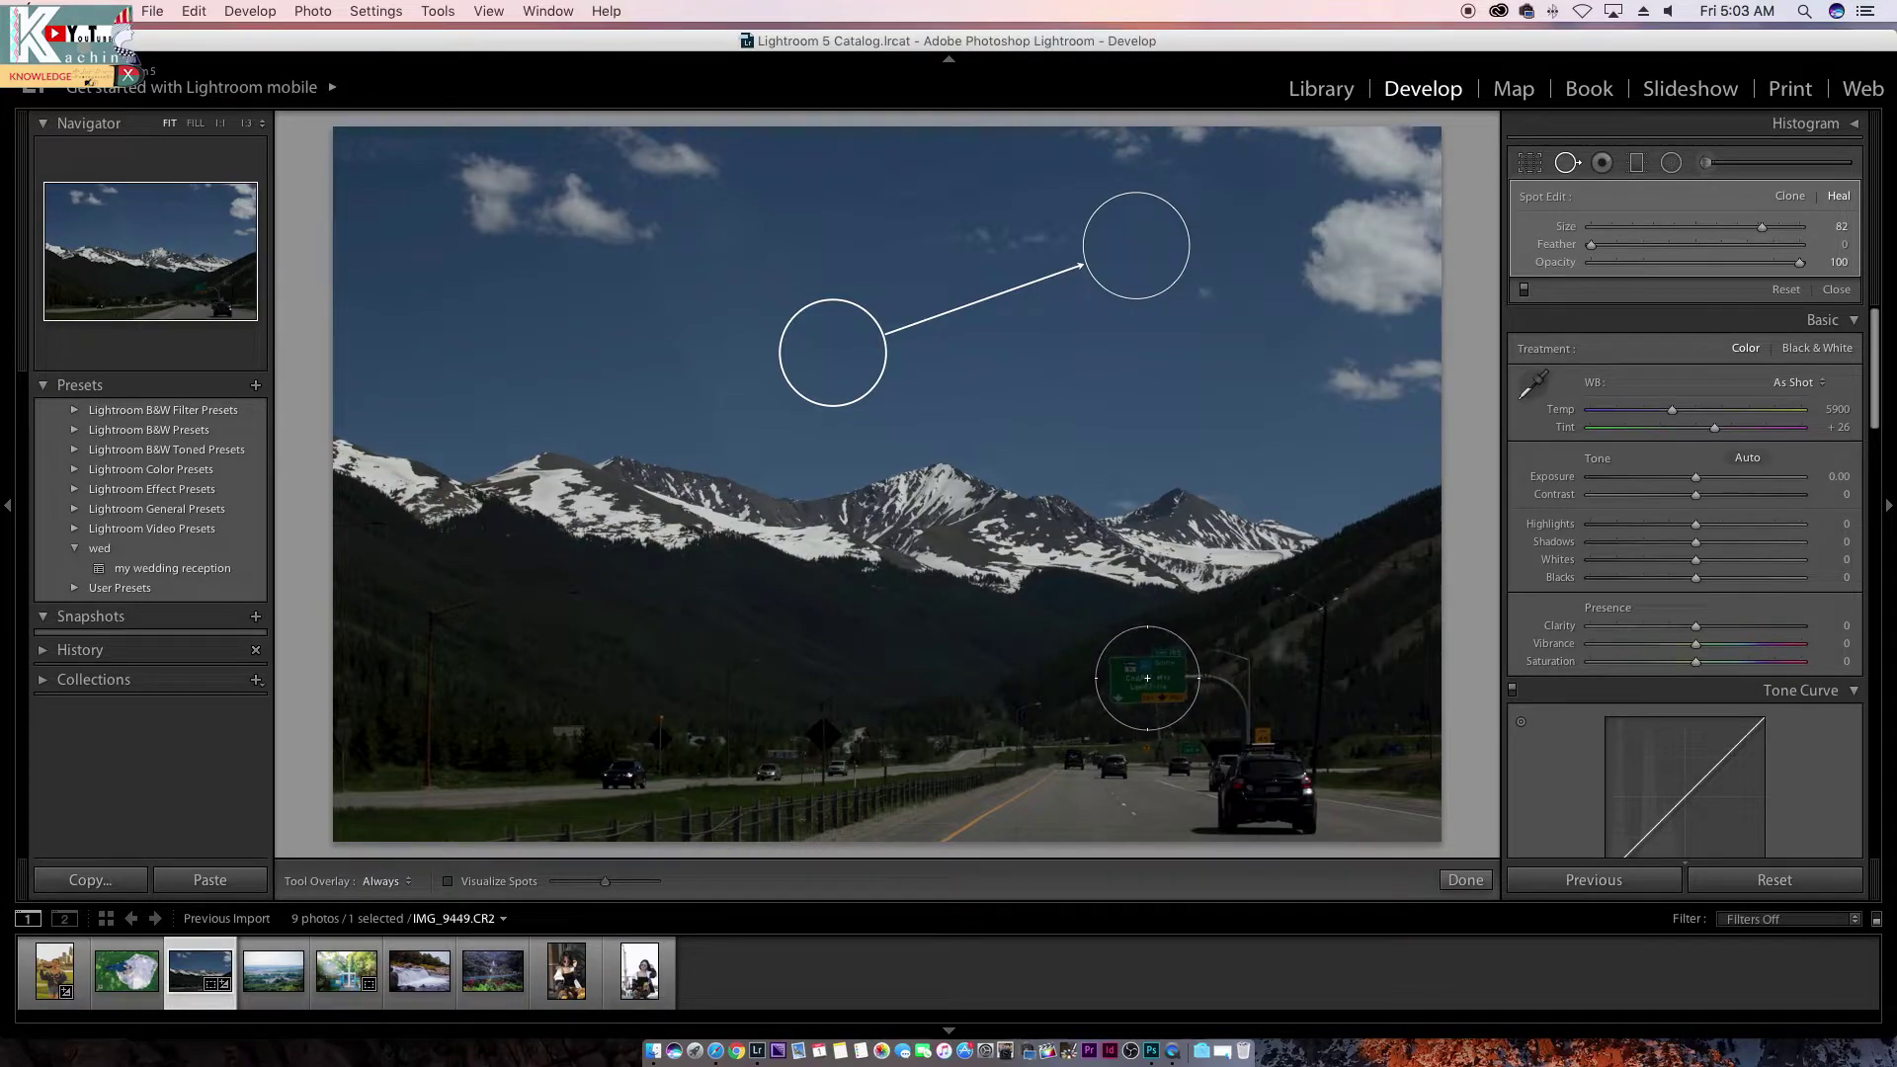
# Step: Heal the green highway sign from a nearby clean sample and close spot removal
pyautogui.click(1147, 678)
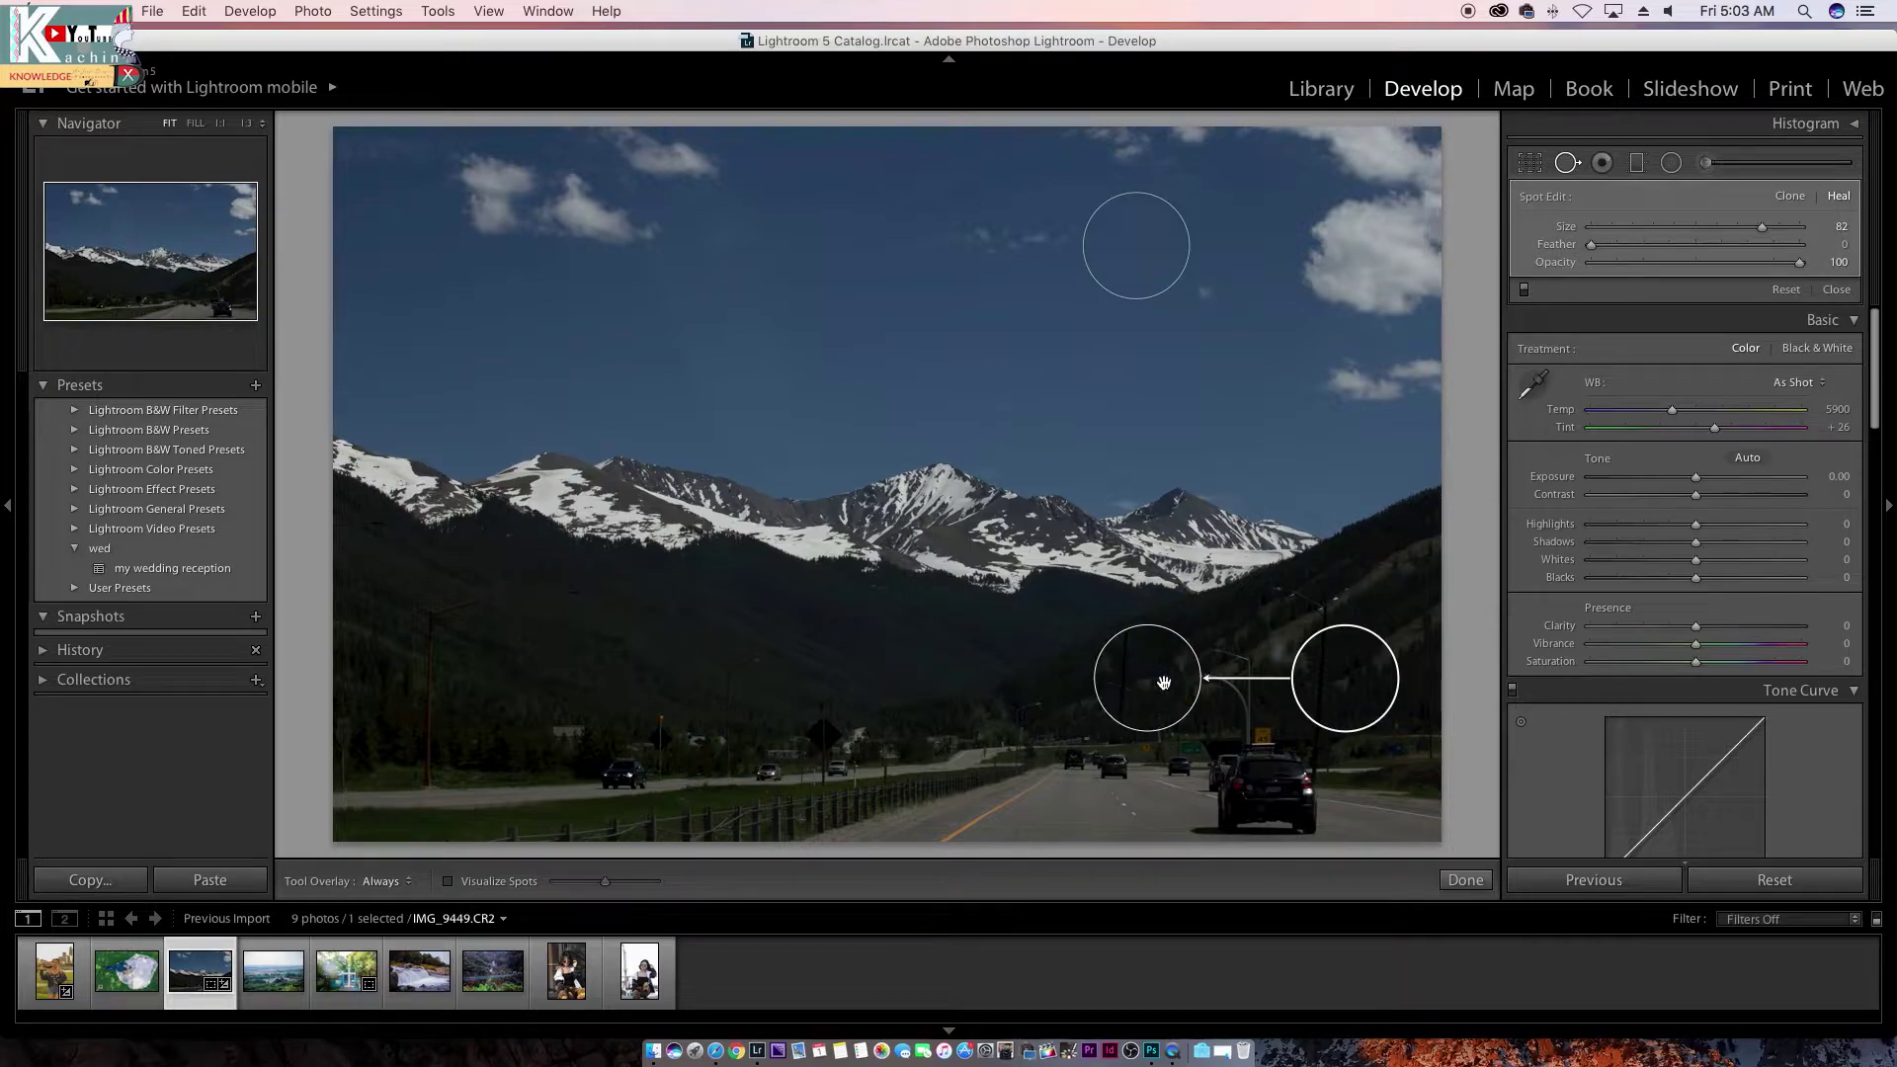
pyautogui.moveTo(1359, 697)
pyautogui.mouseDown()
pyautogui.moveTo(1165, 695)
pyautogui.moveTo(1399, 689)
pyautogui.mouseUp()
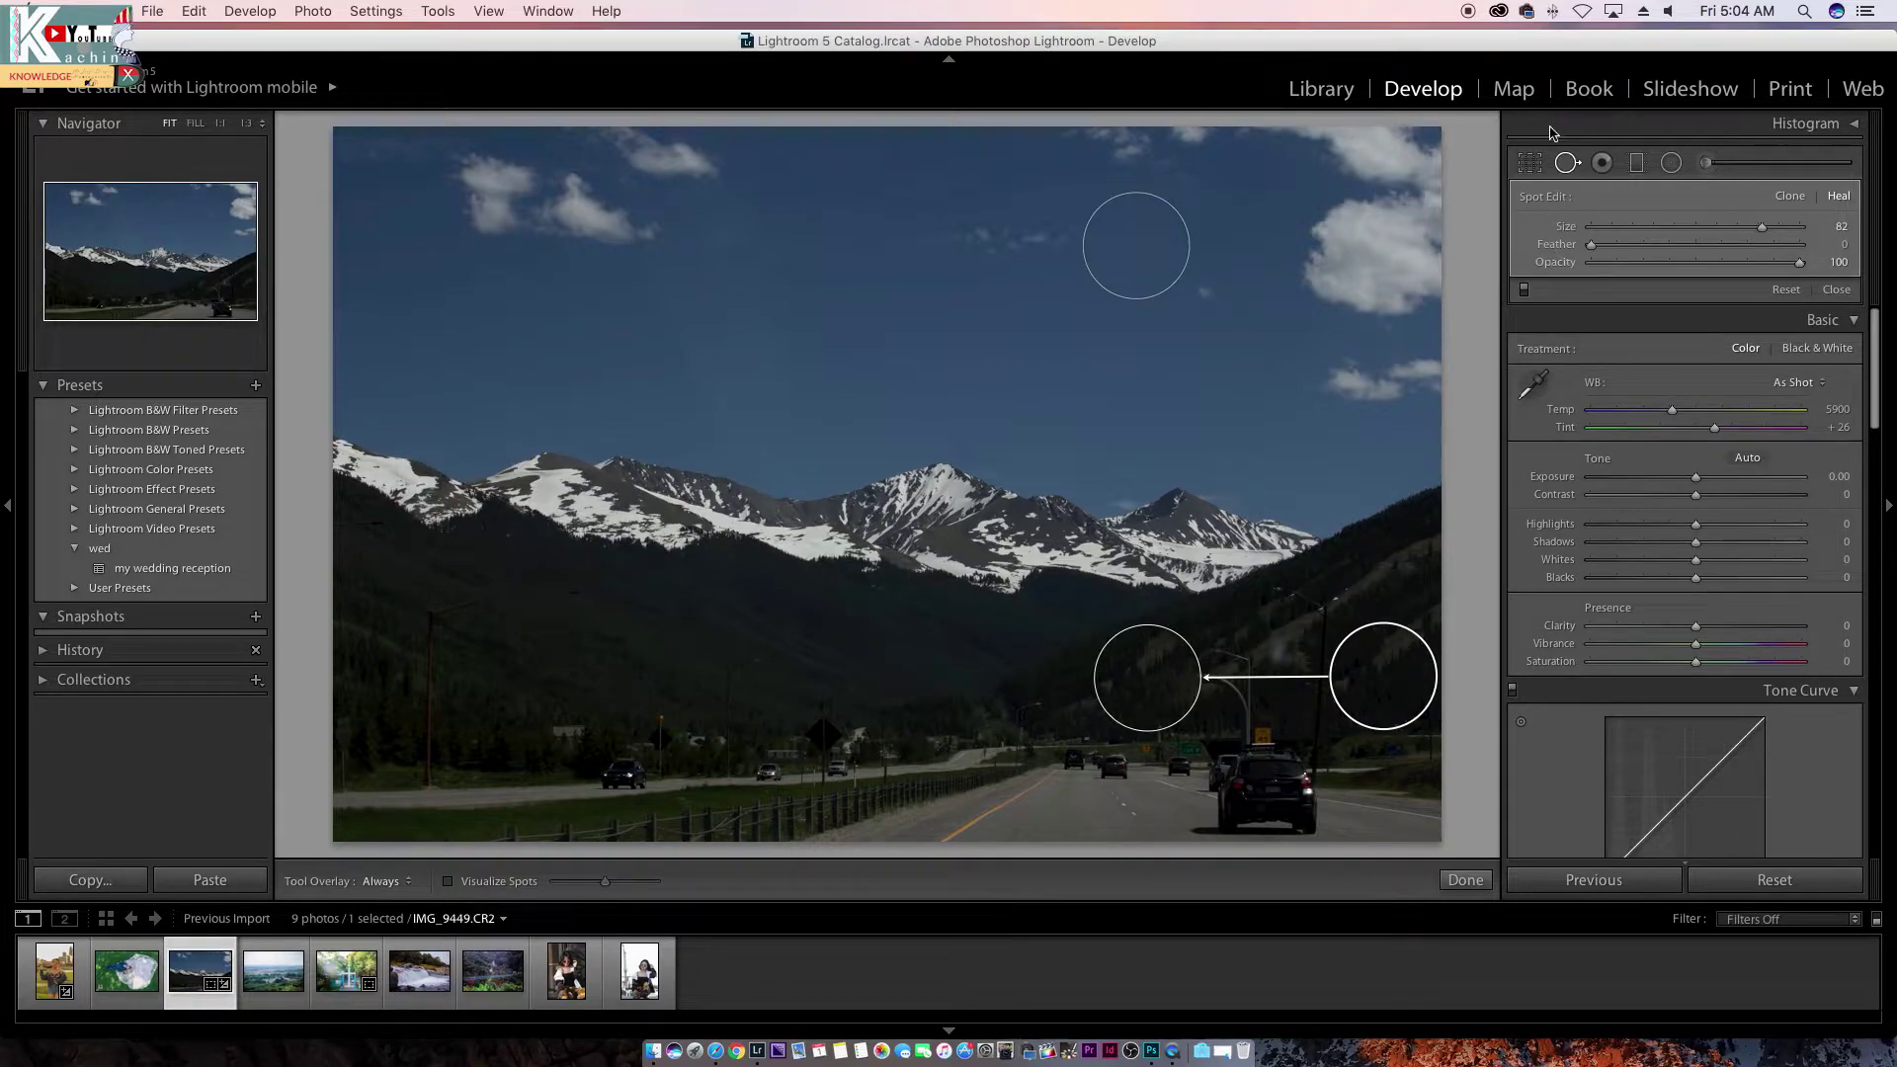
pyautogui.click(1568, 164)
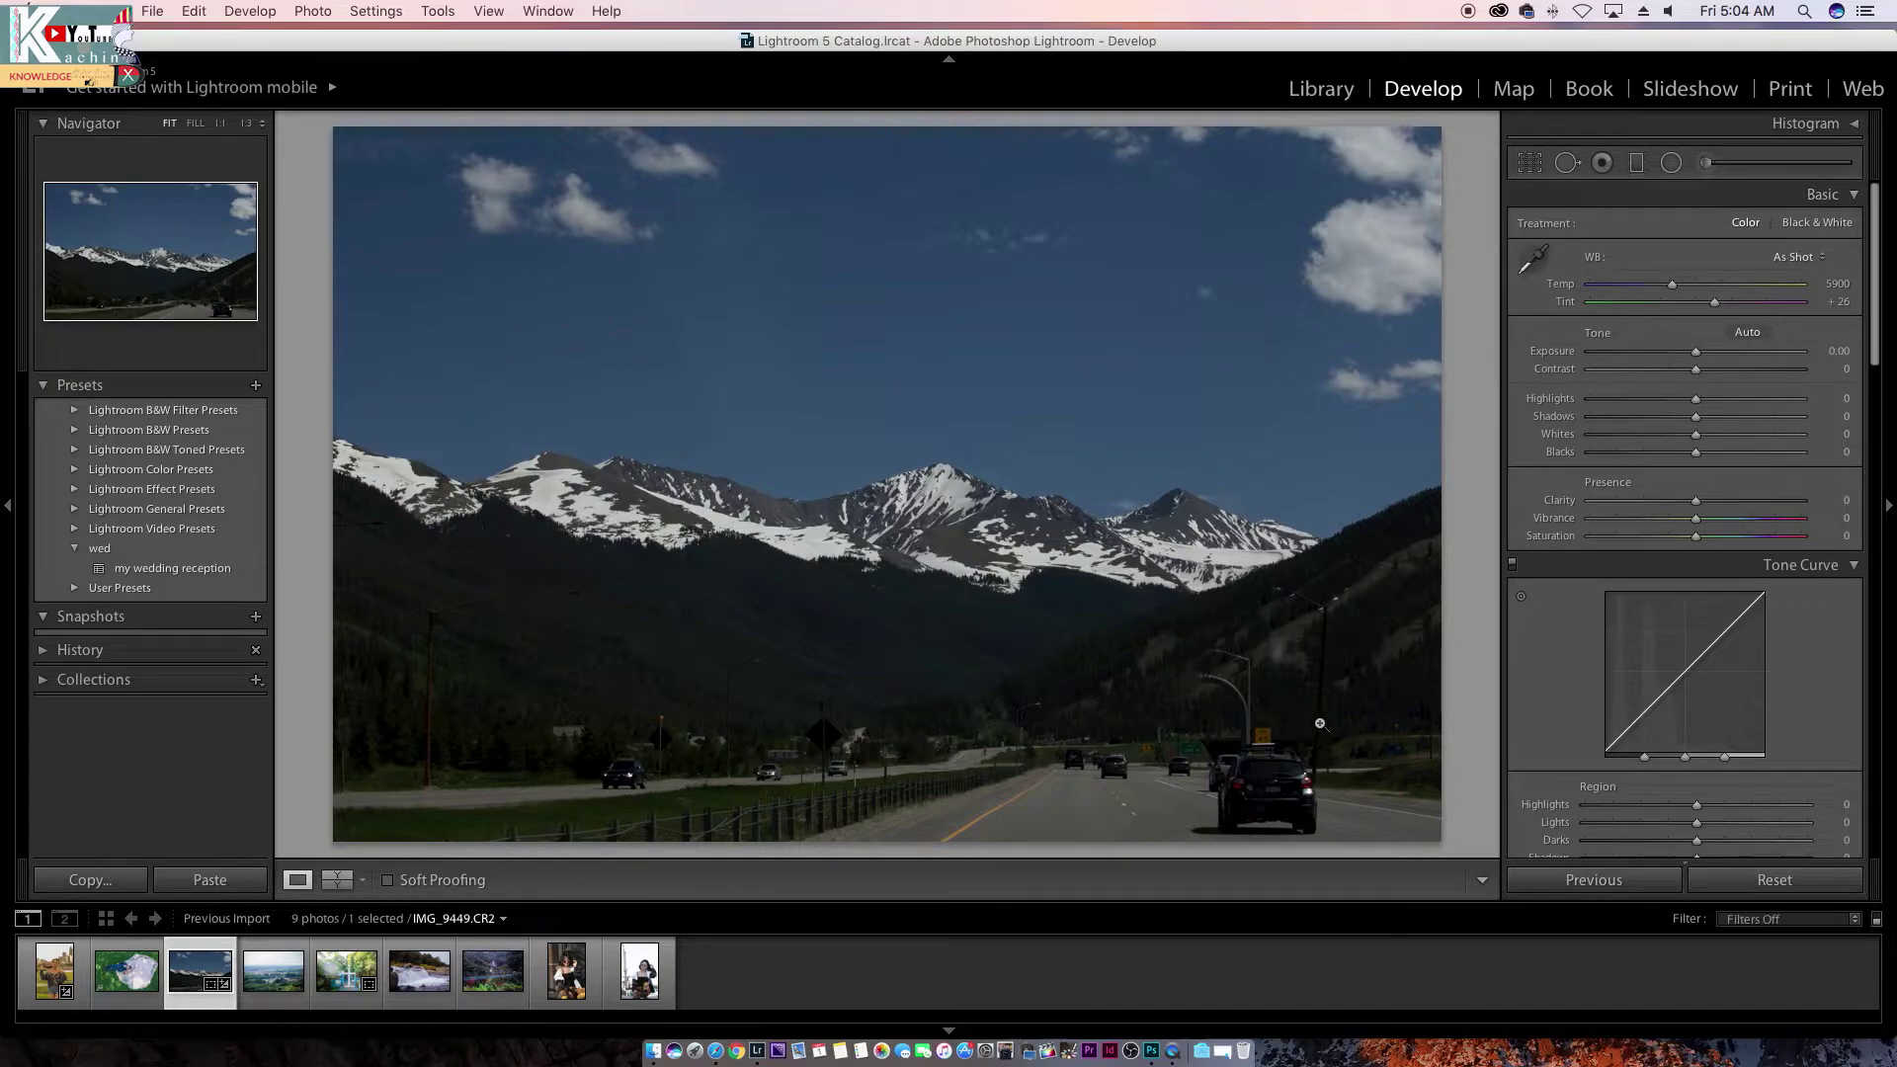
# Step: Raise the Exposure on IMG_9449.CR2 to about +2.85
pyautogui.moveTo(1695, 351); pyautogui.dragTo(1756, 355)
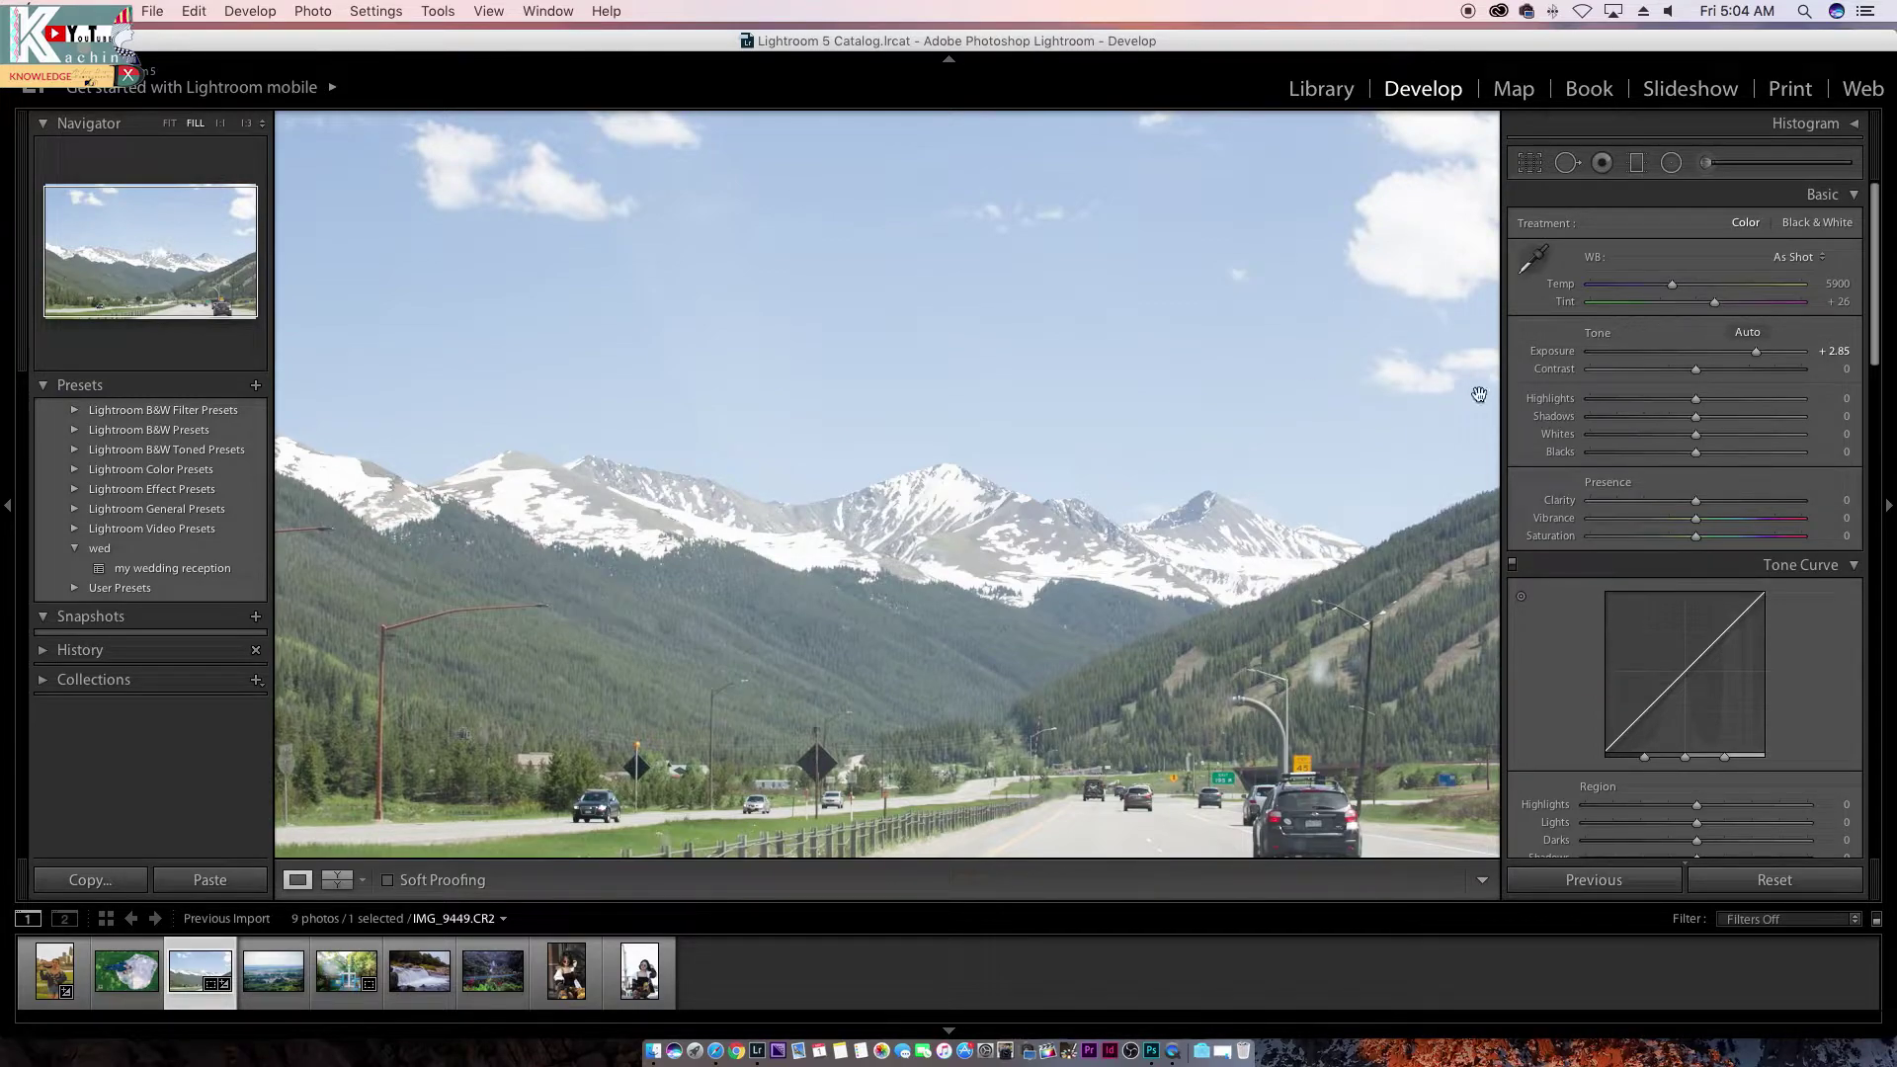
pyautogui.click(1566, 162)
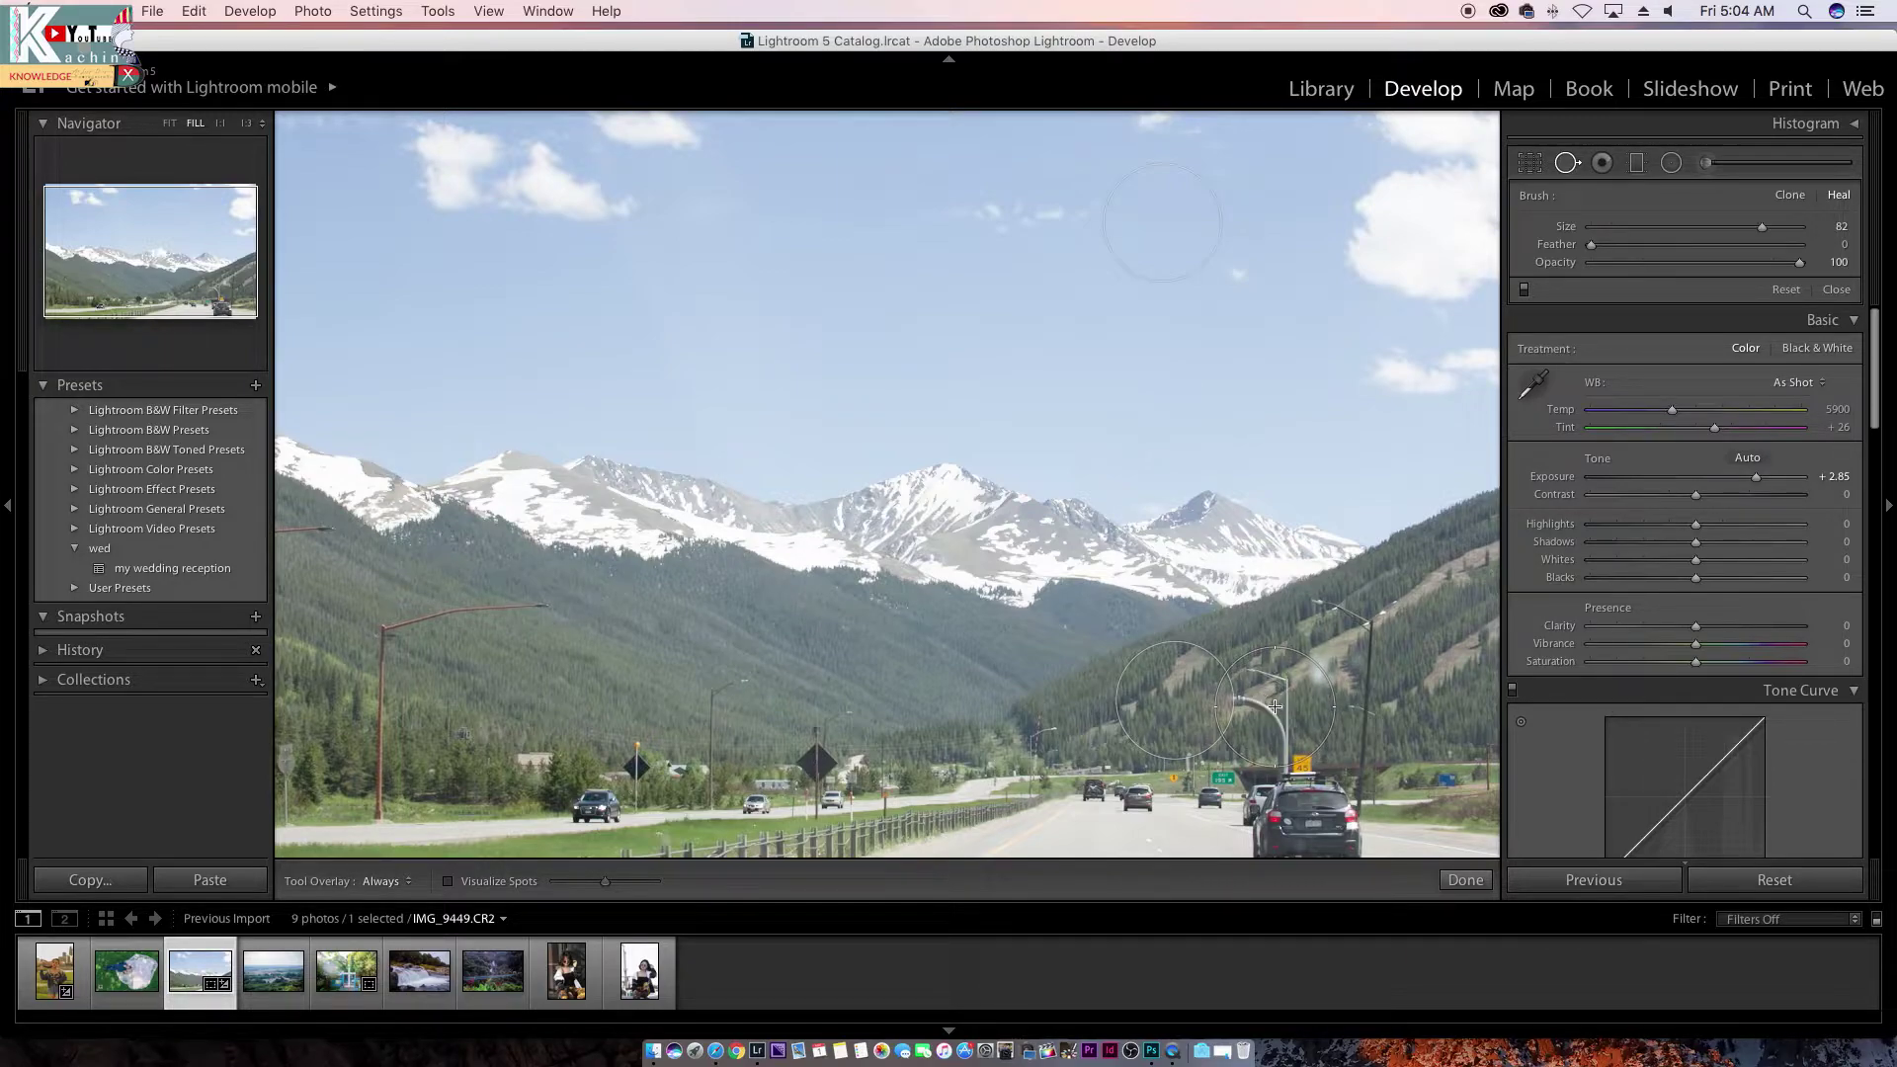
# Step: Heal the roadside pole at full Opacity with maximum Feather for a soft edge
pyautogui.click(1274, 706)
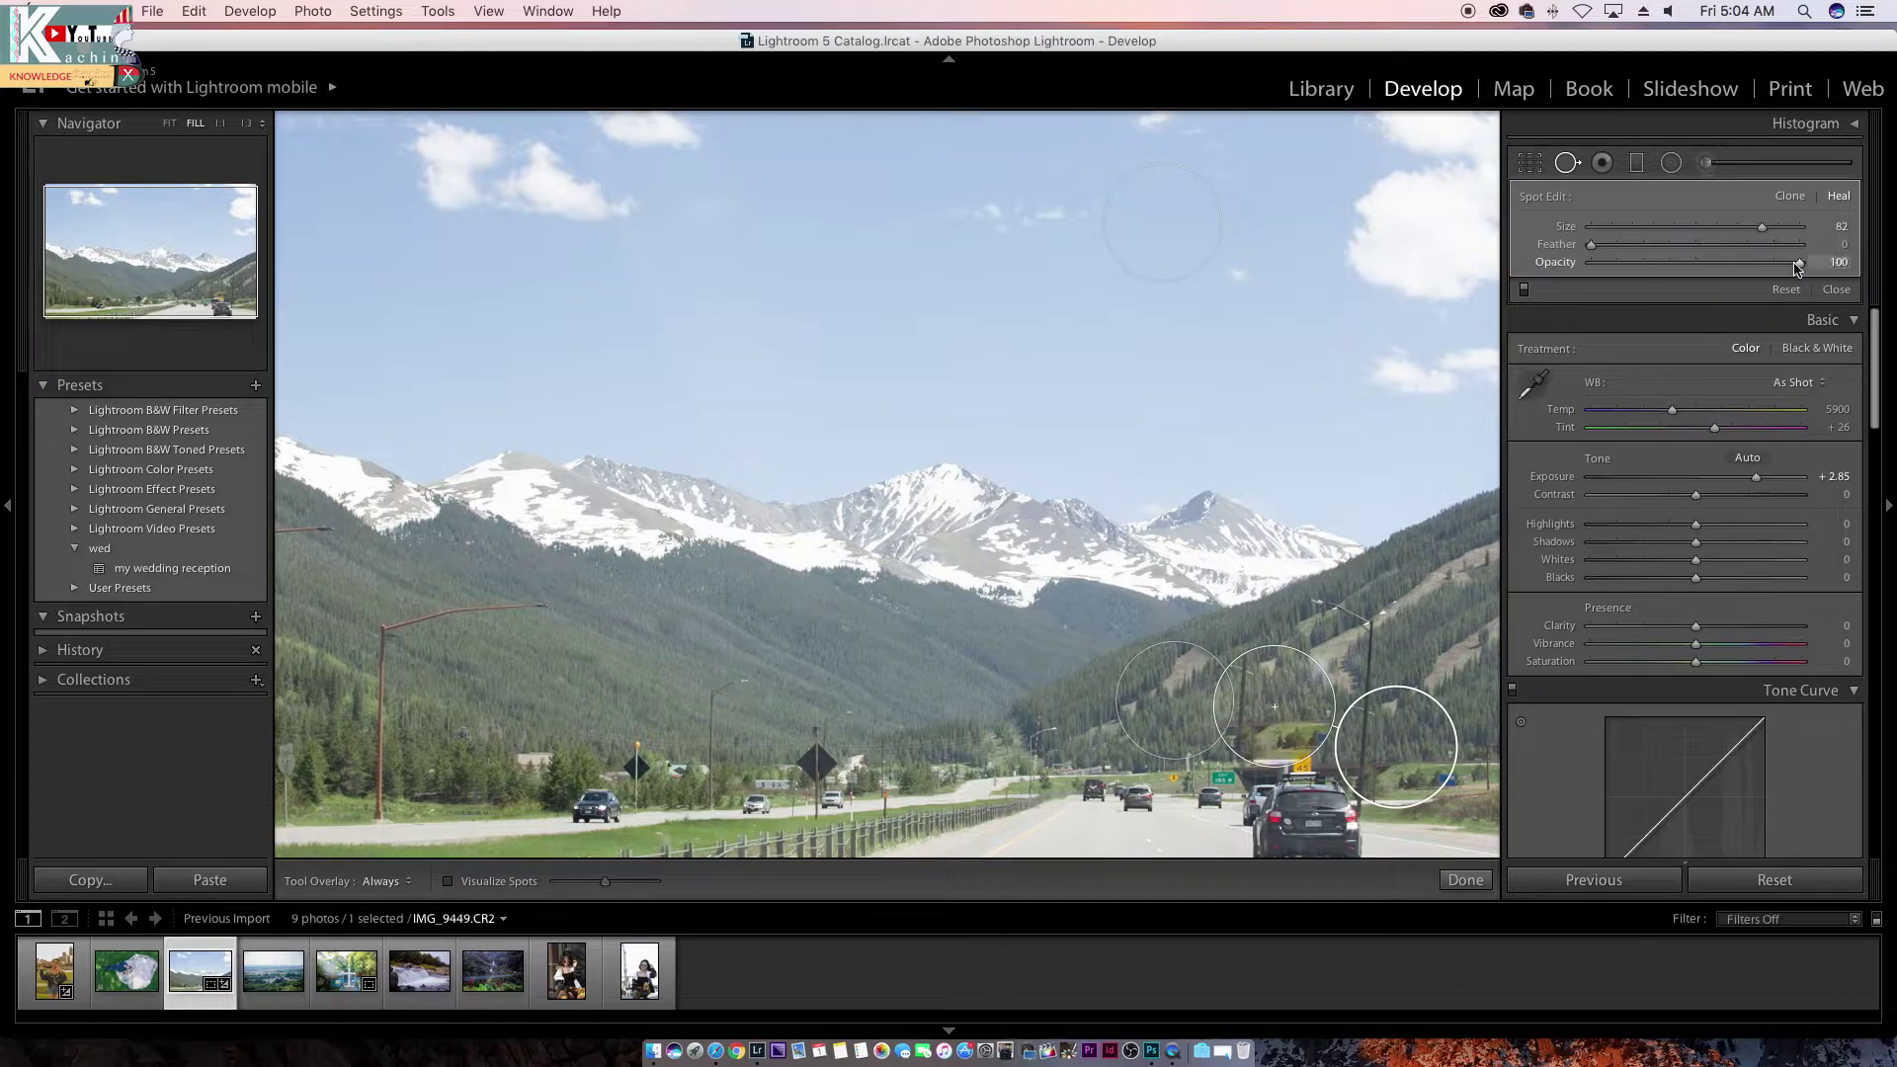
pyautogui.moveTo(1796, 267); pyautogui.dragTo(1495, 260)
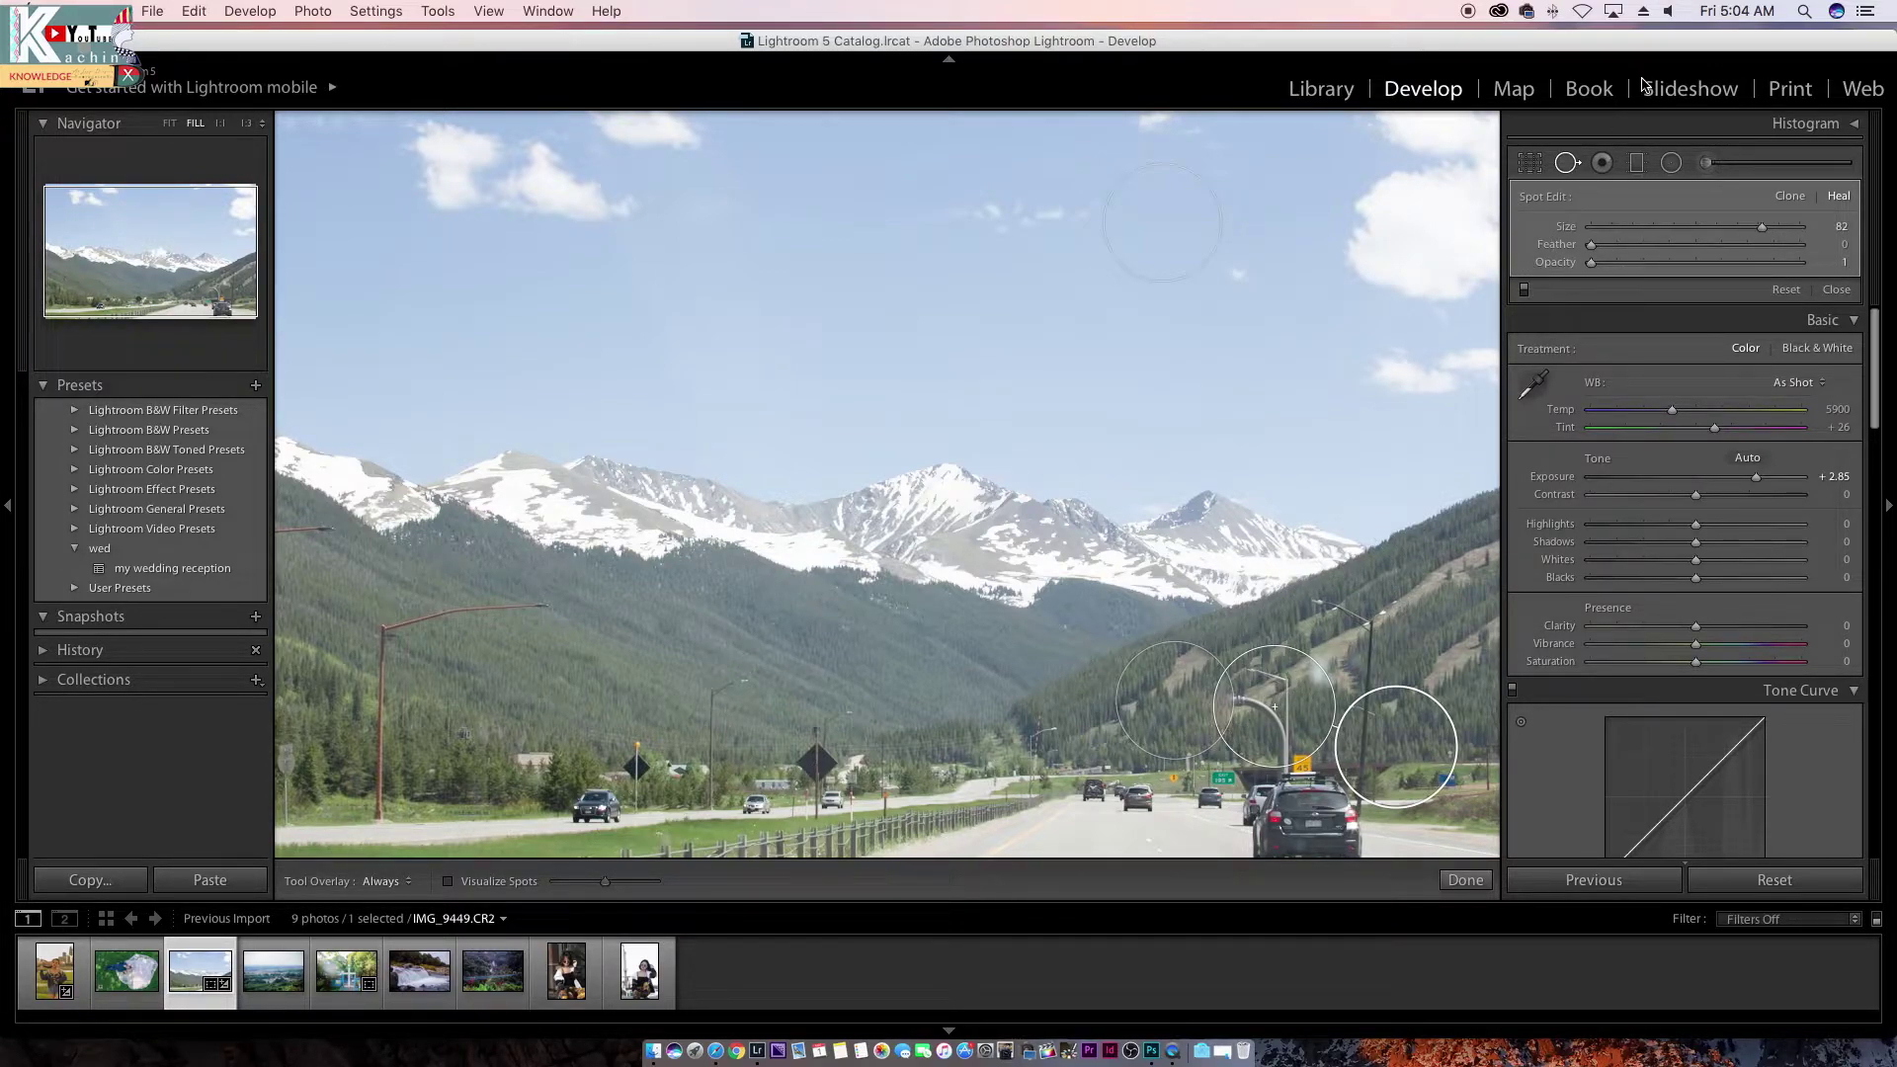
pyautogui.moveTo(1592, 265)
pyautogui.mouseDown()
pyautogui.moveTo(1865, 267)
pyautogui.moveTo(1430, 277)
pyautogui.mouseUp()
pyautogui.moveTo(1597, 250)
pyautogui.mouseDown()
pyautogui.moveTo(1807, 254)
pyautogui.moveTo(1753, 246)
pyautogui.mouseUp()
pyautogui.moveTo(1590, 262); pyautogui.dragTo(1833, 259)
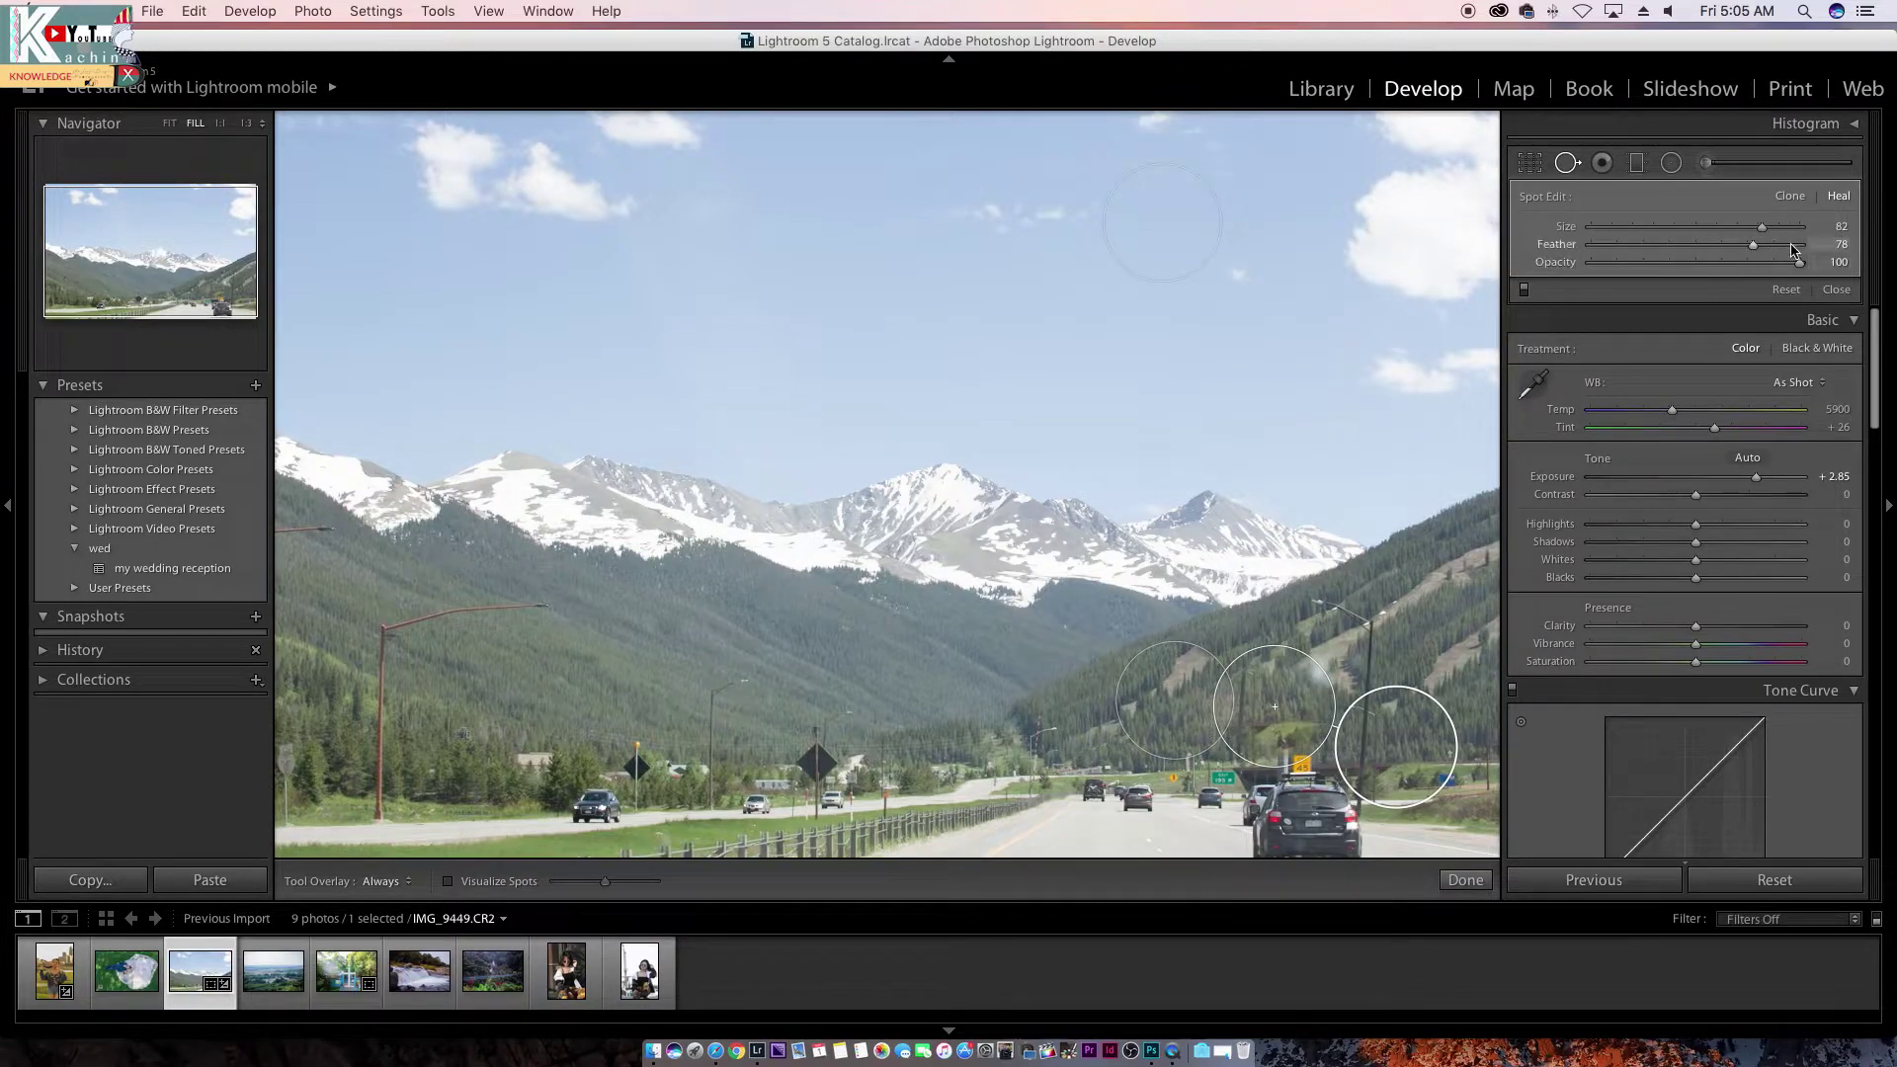
pyautogui.click(1746, 246)
pyautogui.moveTo(1747, 246)
pyautogui.mouseDown()
pyautogui.moveTo(1840, 247)
pyautogui.moveTo(1530, 245)
pyautogui.mouseUp()
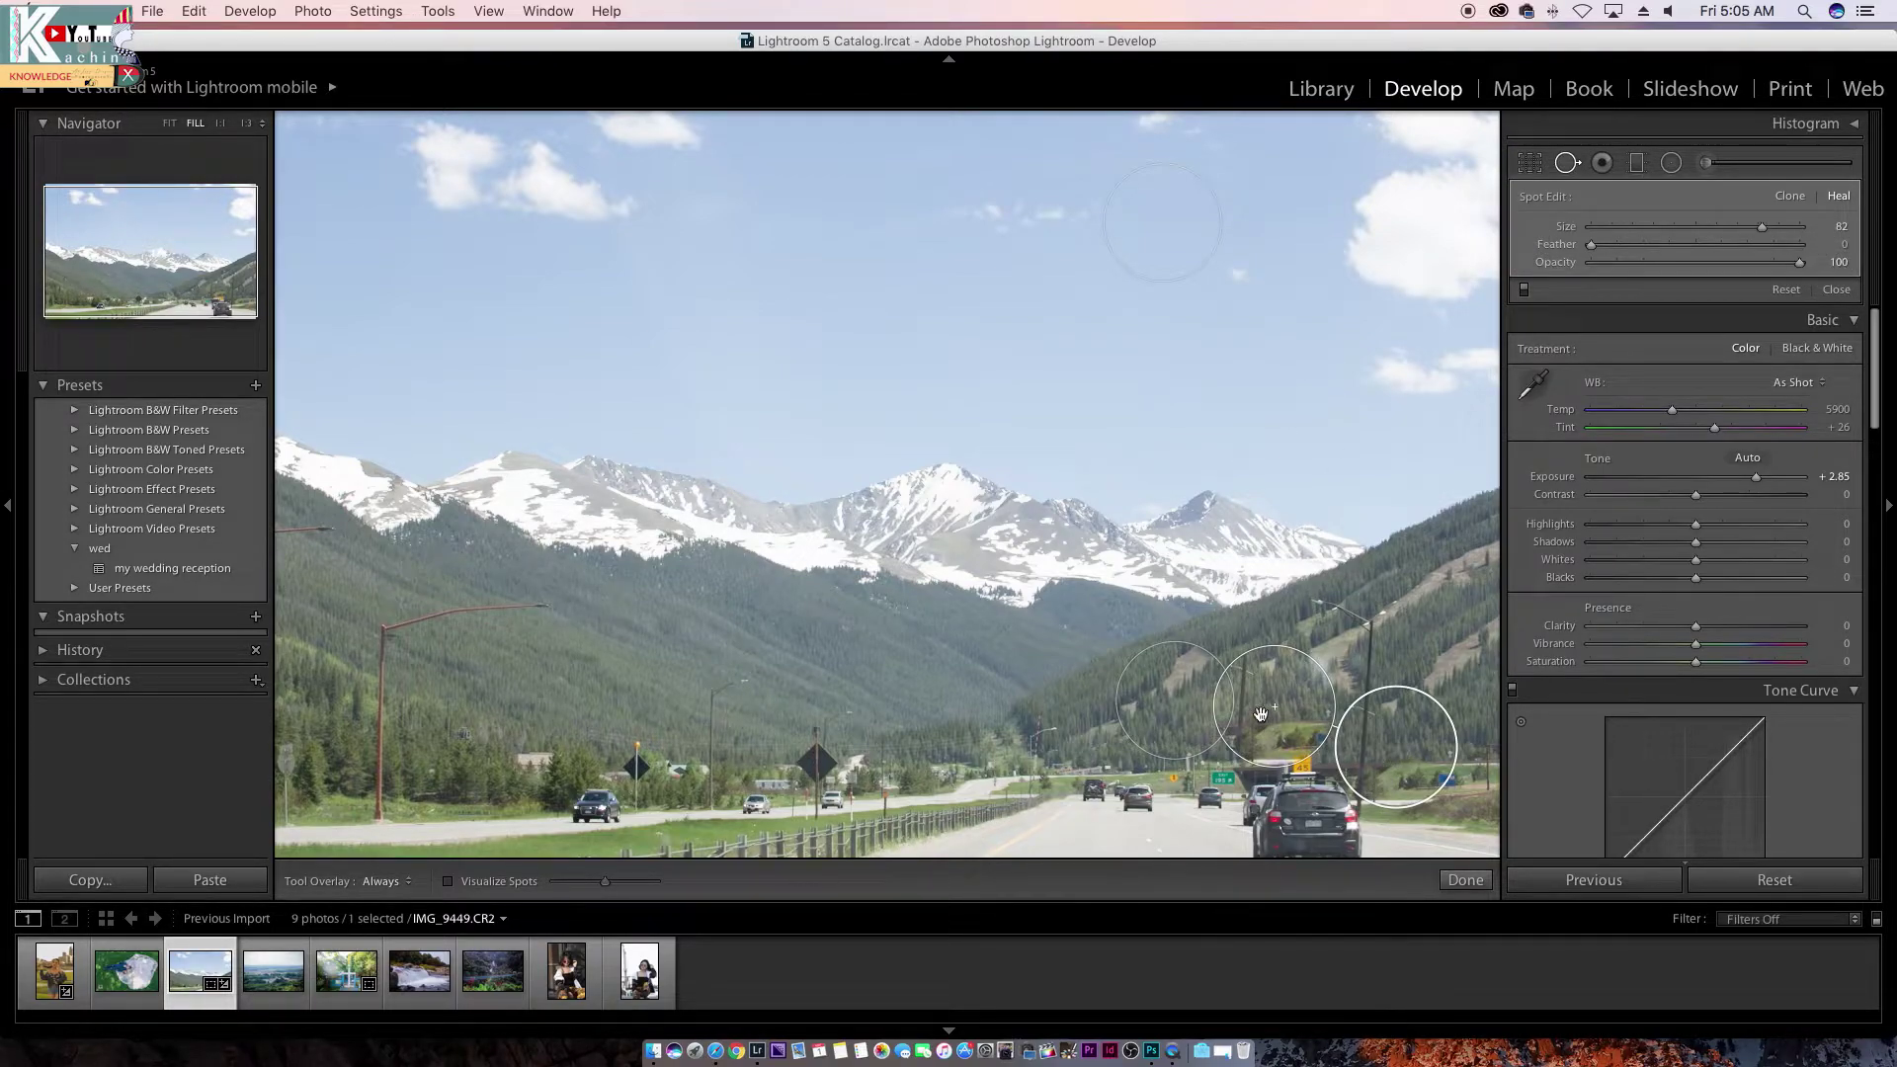
# Step: Move the pole heal's sample area upward and close spot removal
pyautogui.moveTo(1414, 763)
pyautogui.mouseDown()
pyautogui.moveTo(1420, 700)
pyautogui.moveTo(1442, 708)
pyautogui.mouseUp()
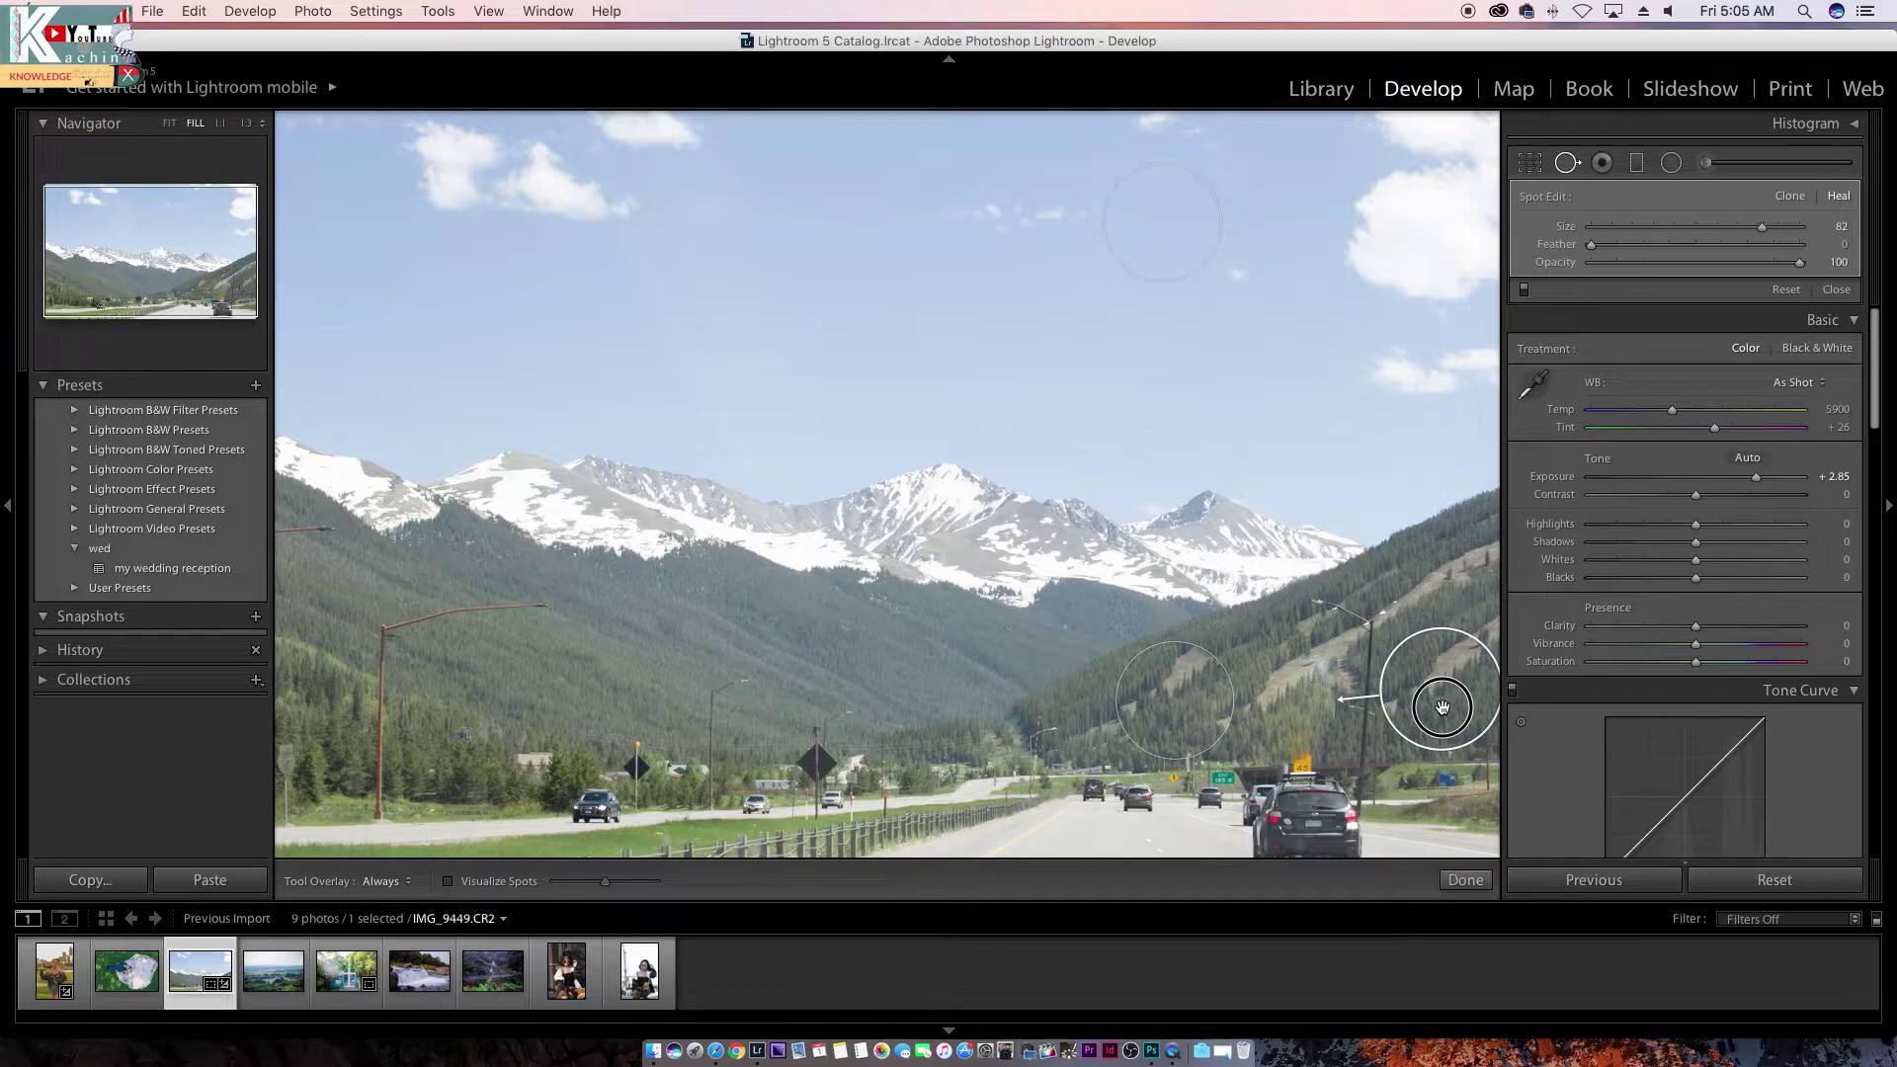
pyautogui.moveTo(1442, 708); pyautogui.dragTo(1442, 708)
pyautogui.click(1579, 163)
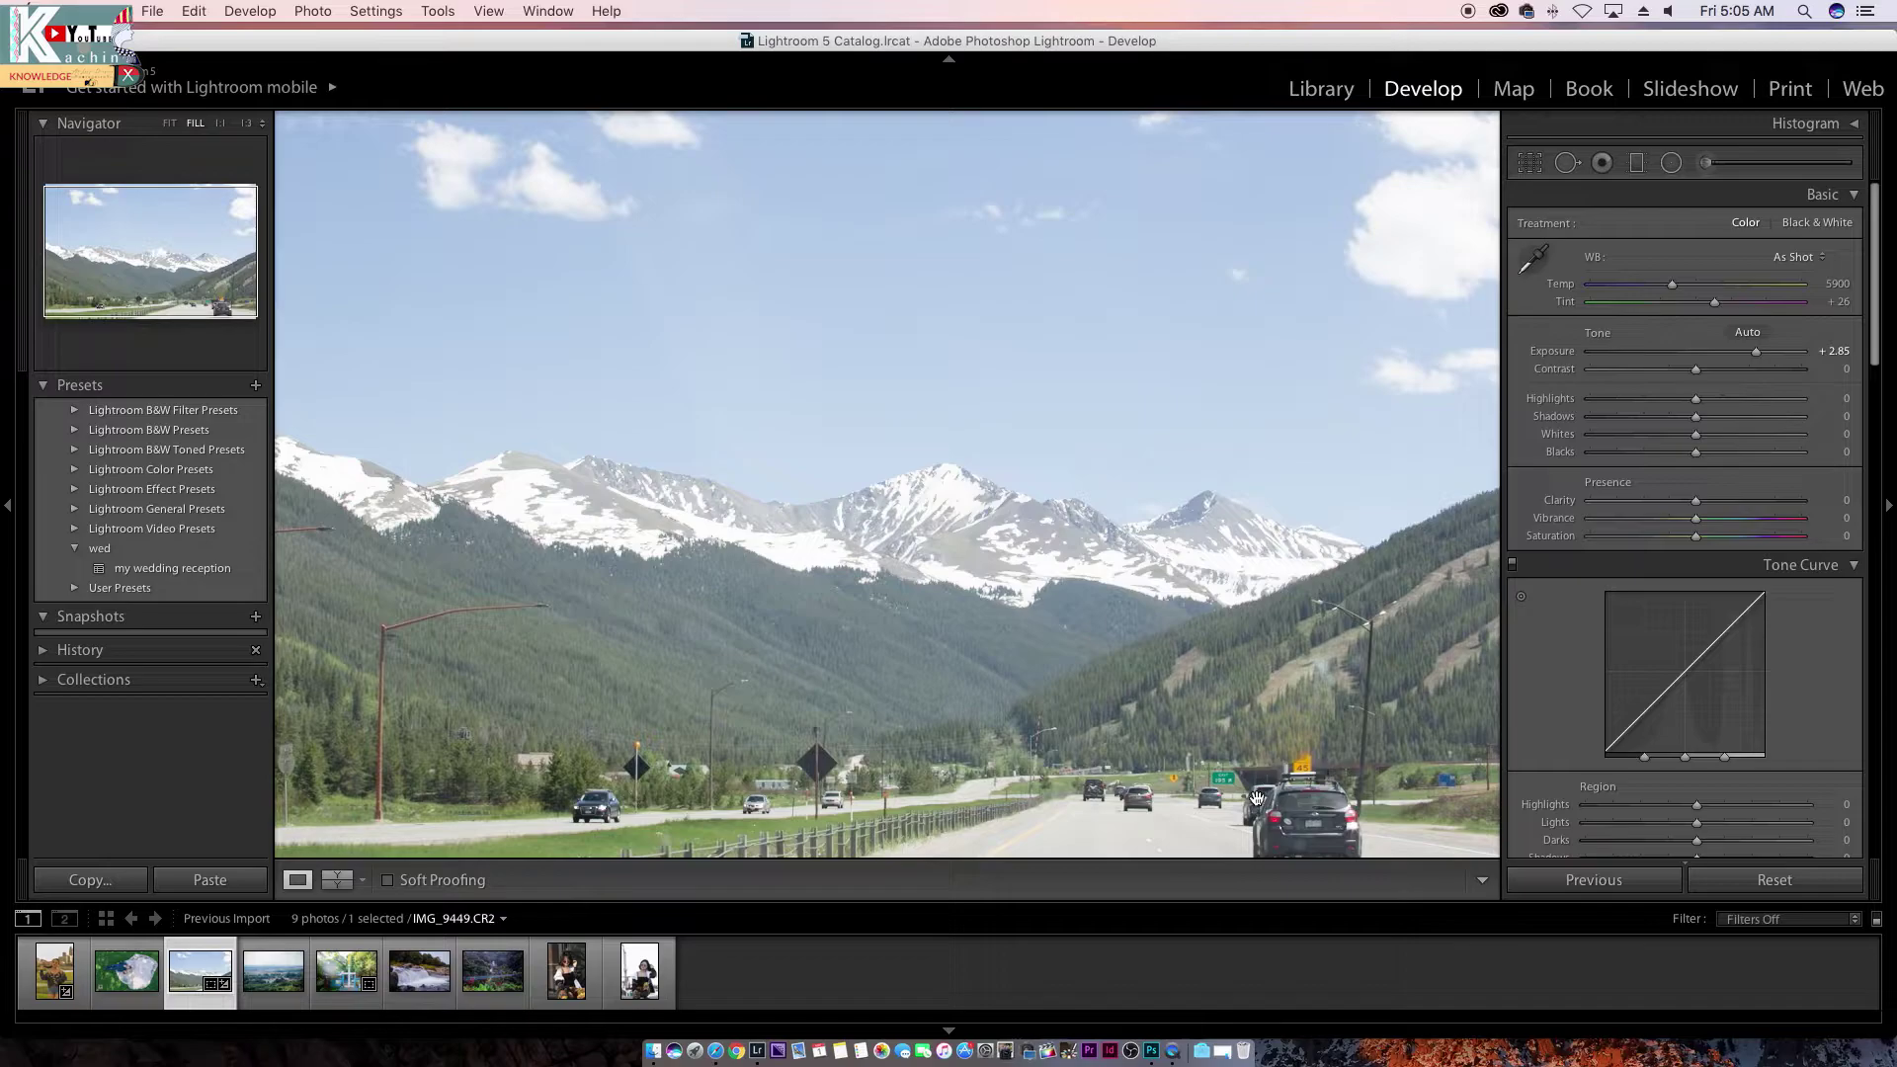
# Step: Inspect the snowy peaks zoomed in, then lower Exposure to +1.70
pyautogui.click(889, 514)
pyautogui.click(1046, 475)
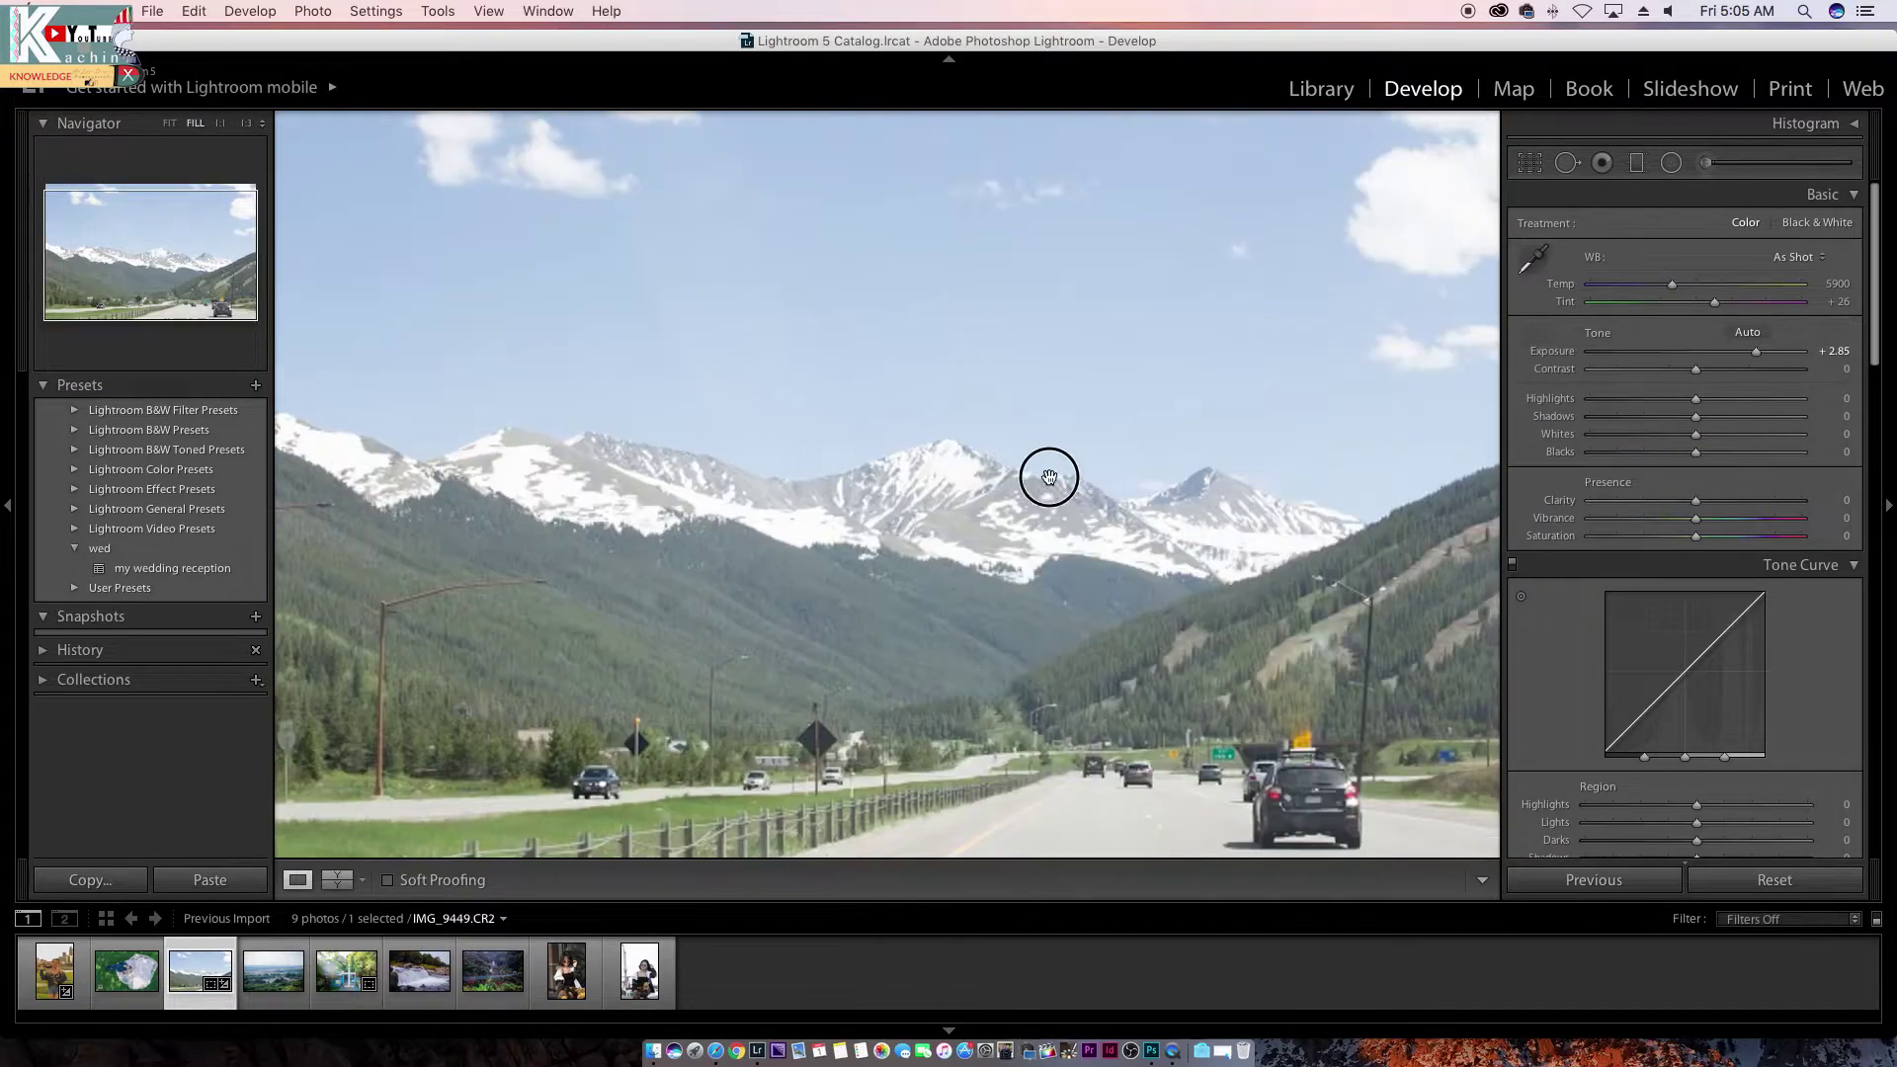
pyautogui.click(962, 439)
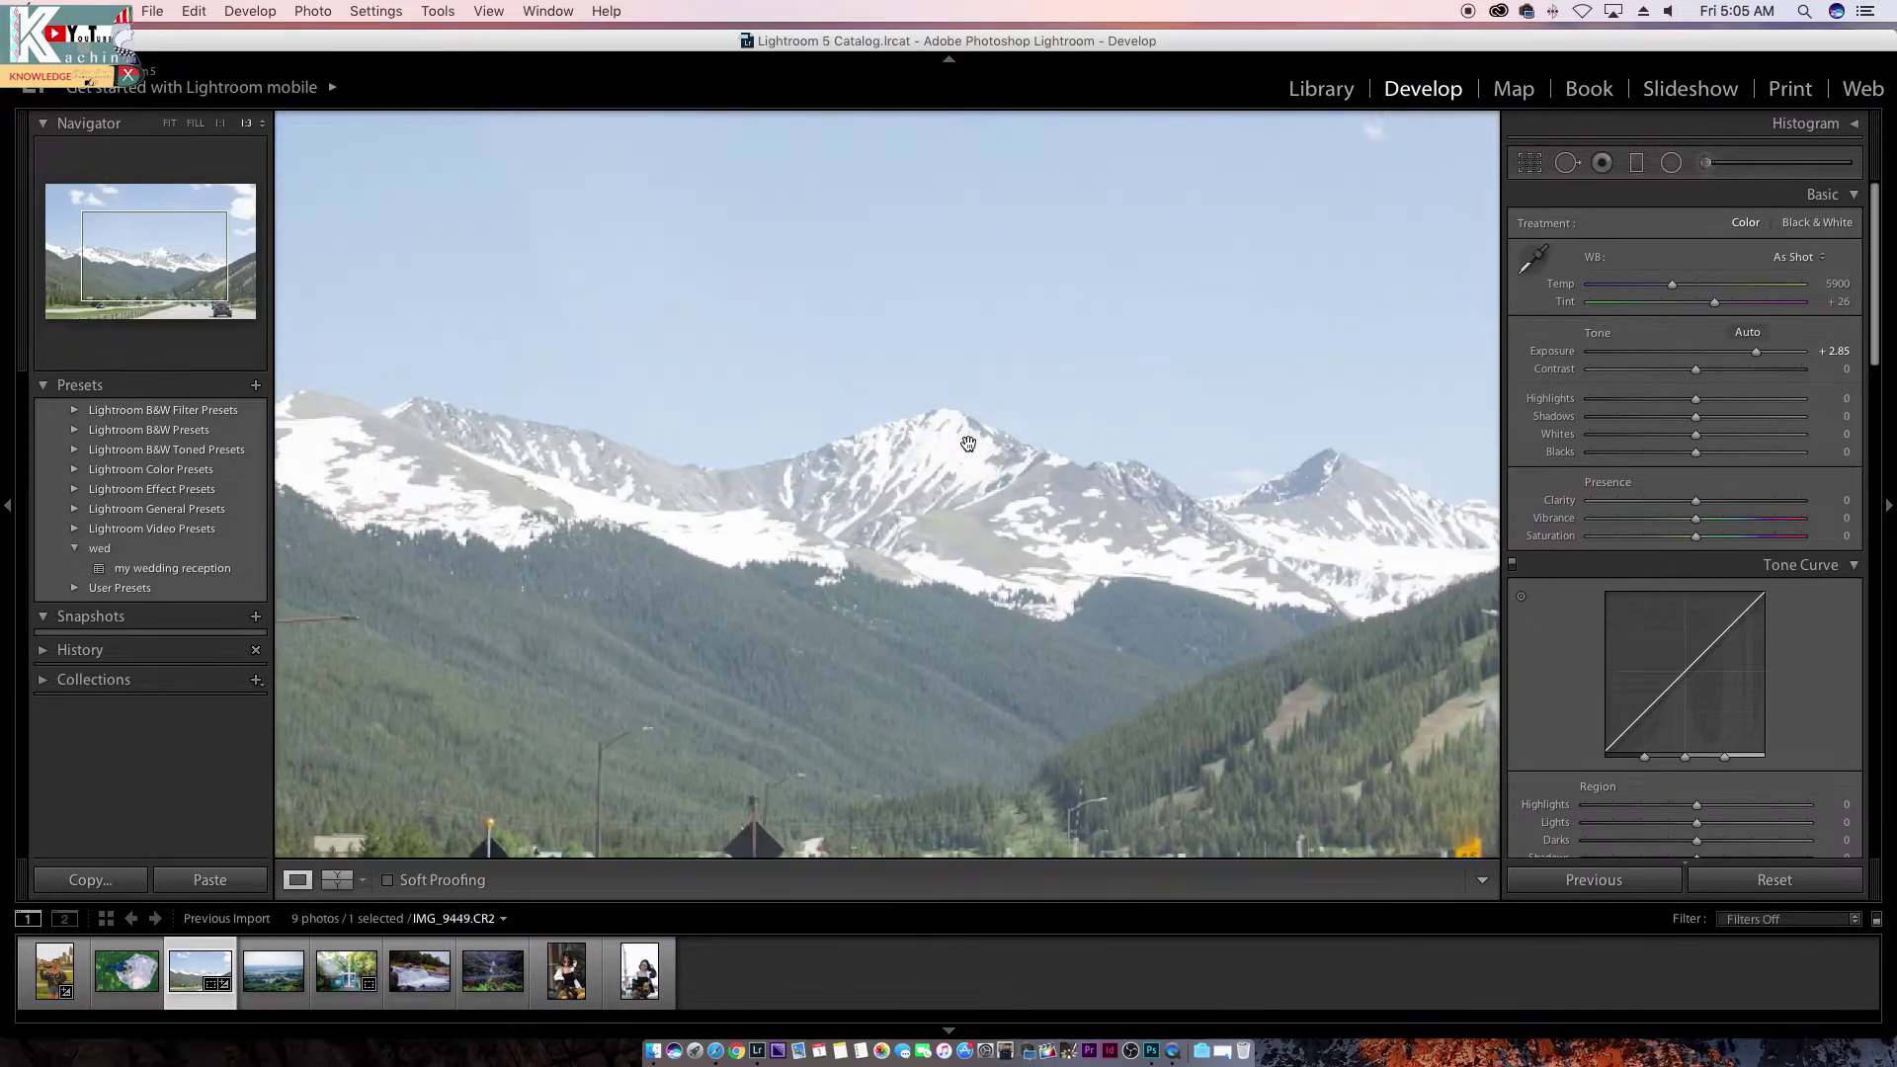
pyautogui.click(978, 445)
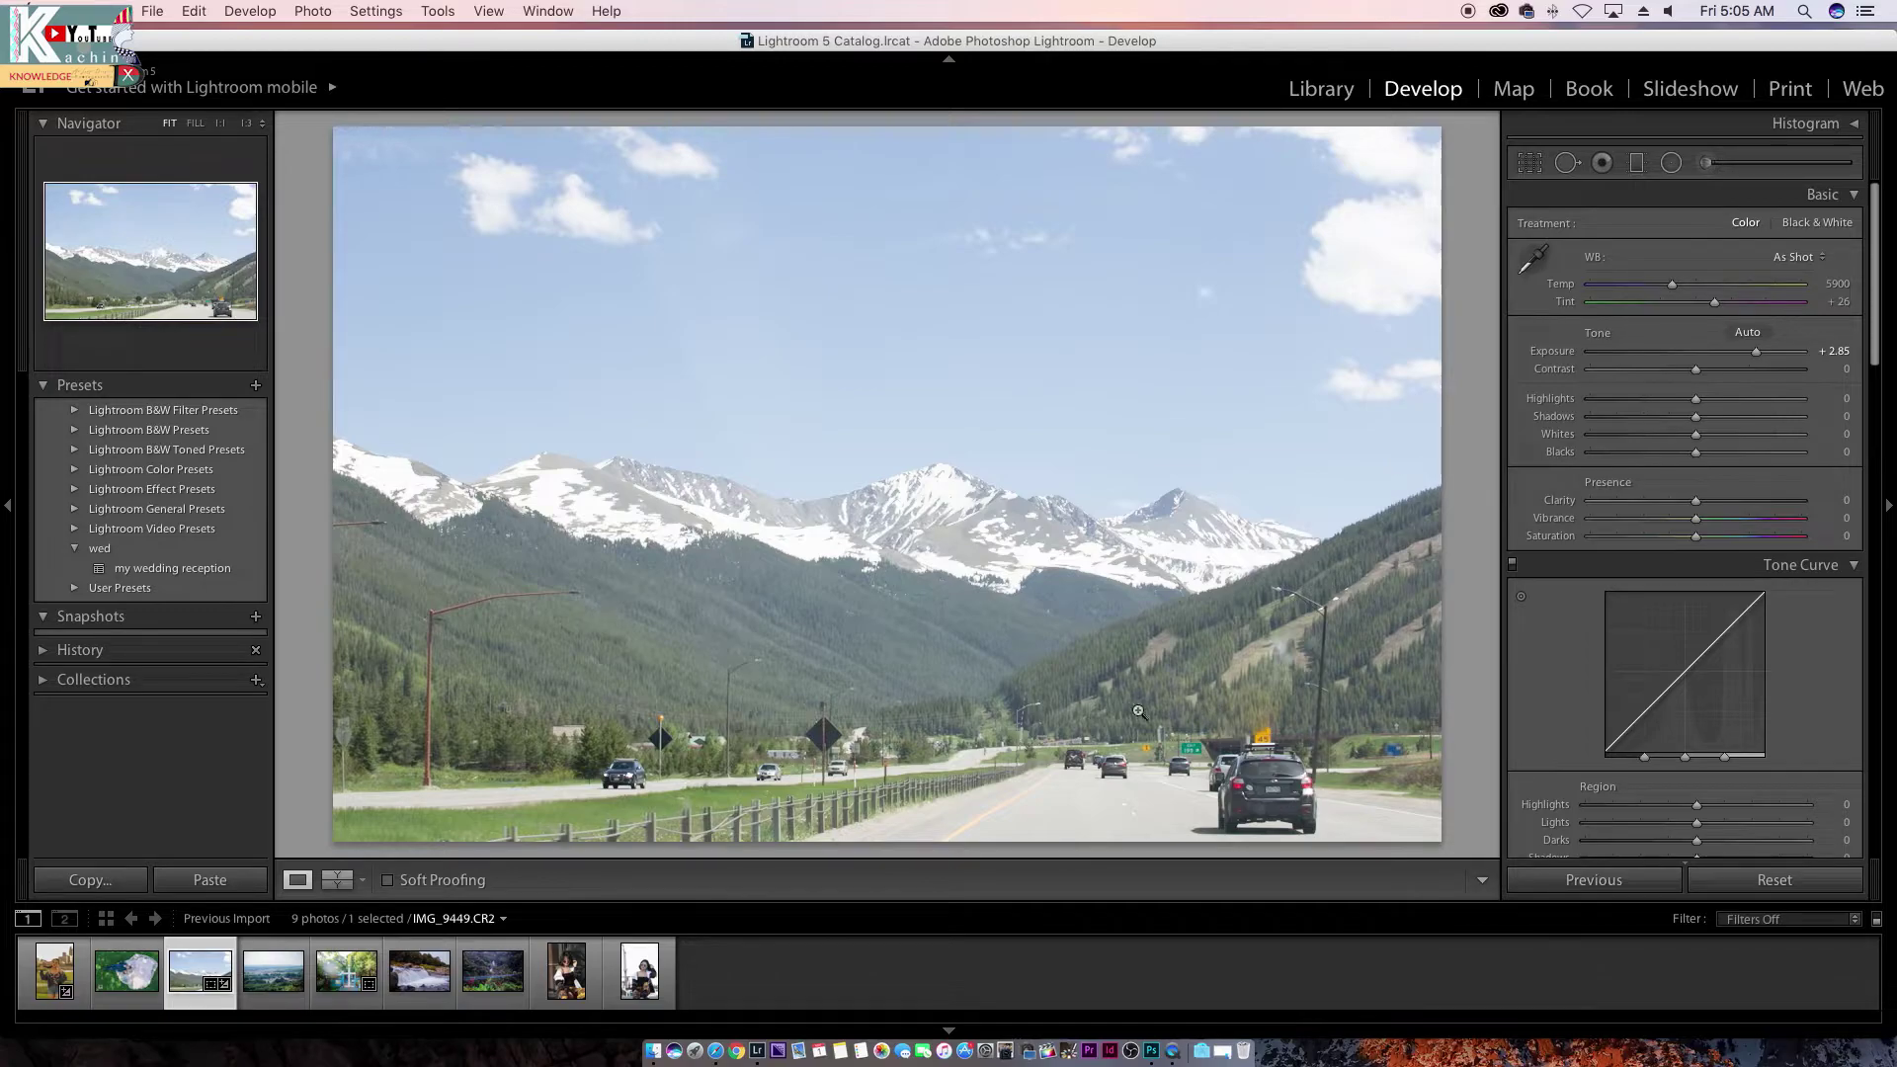
pyautogui.click(1705, 358)
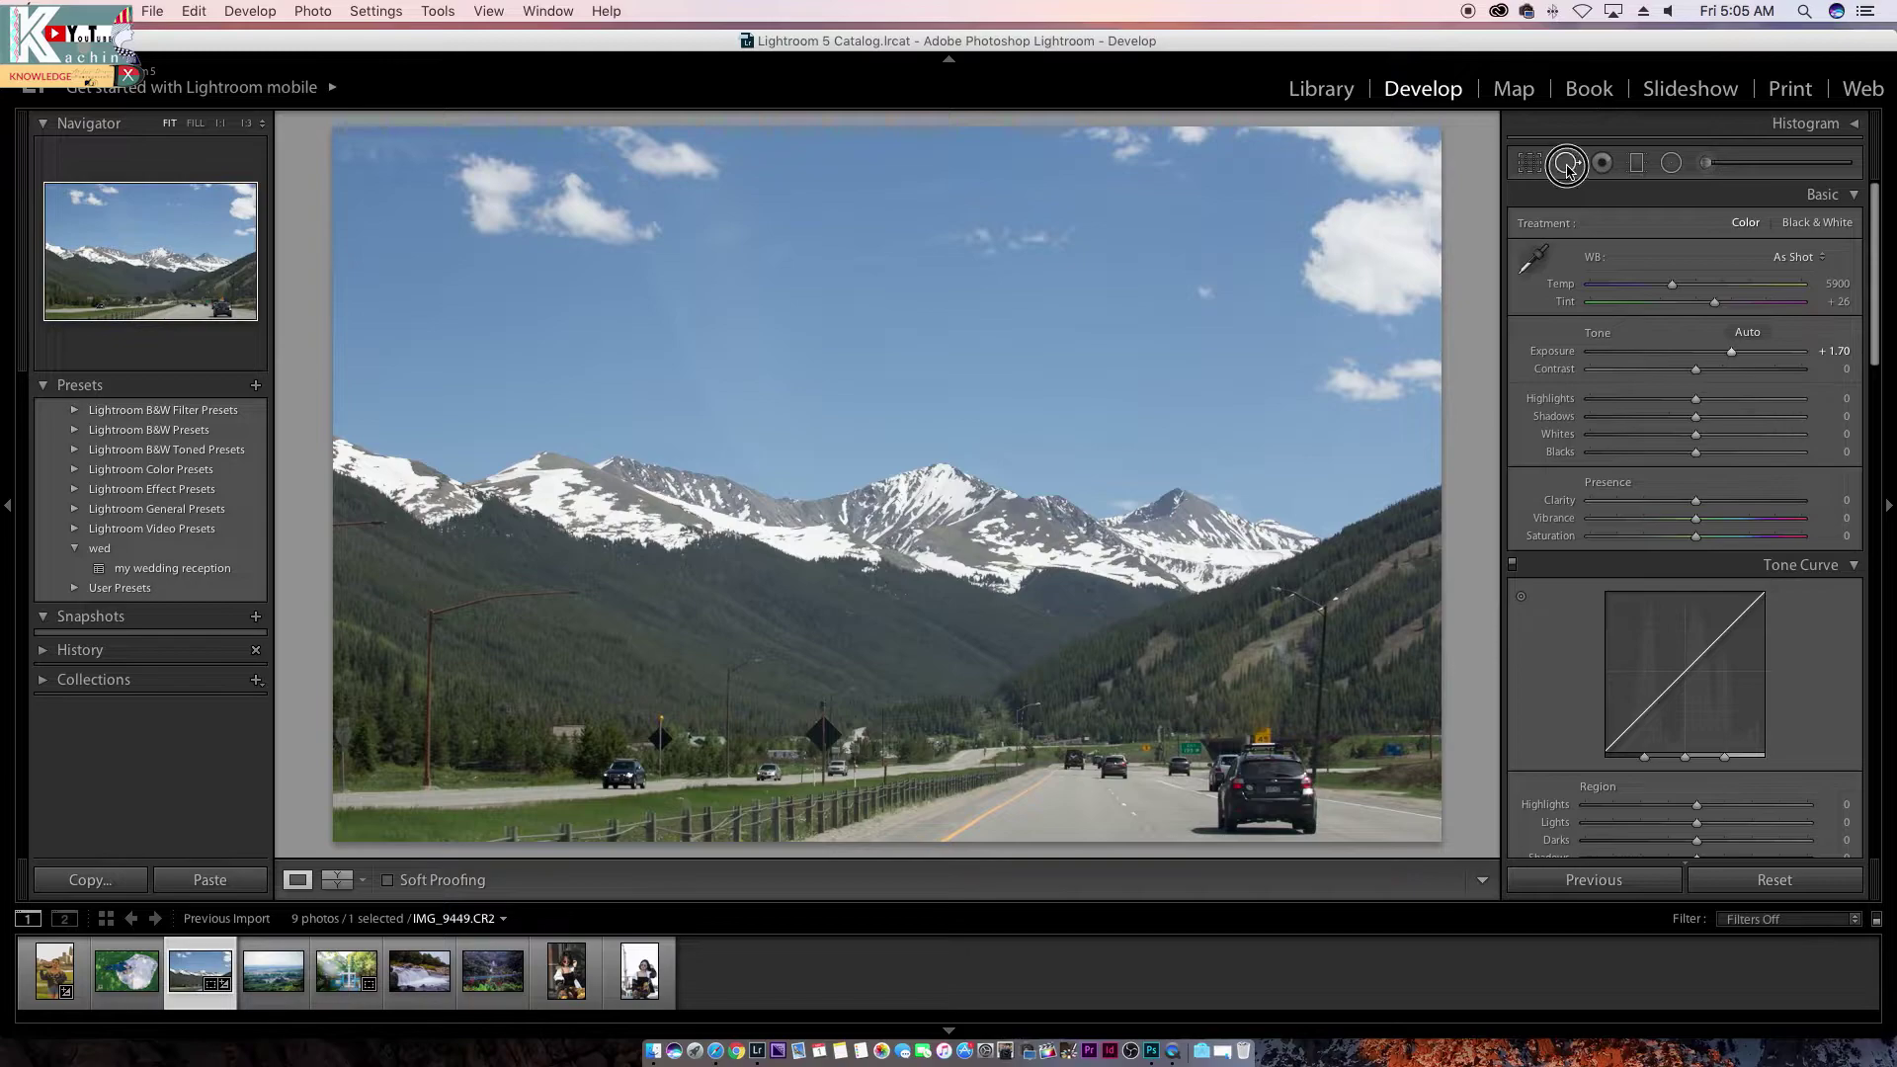
pyautogui.click(1567, 162)
# Step: Delete the highway-sign and small-cloud heal spots, then close spot removal
pyautogui.click(1567, 162)
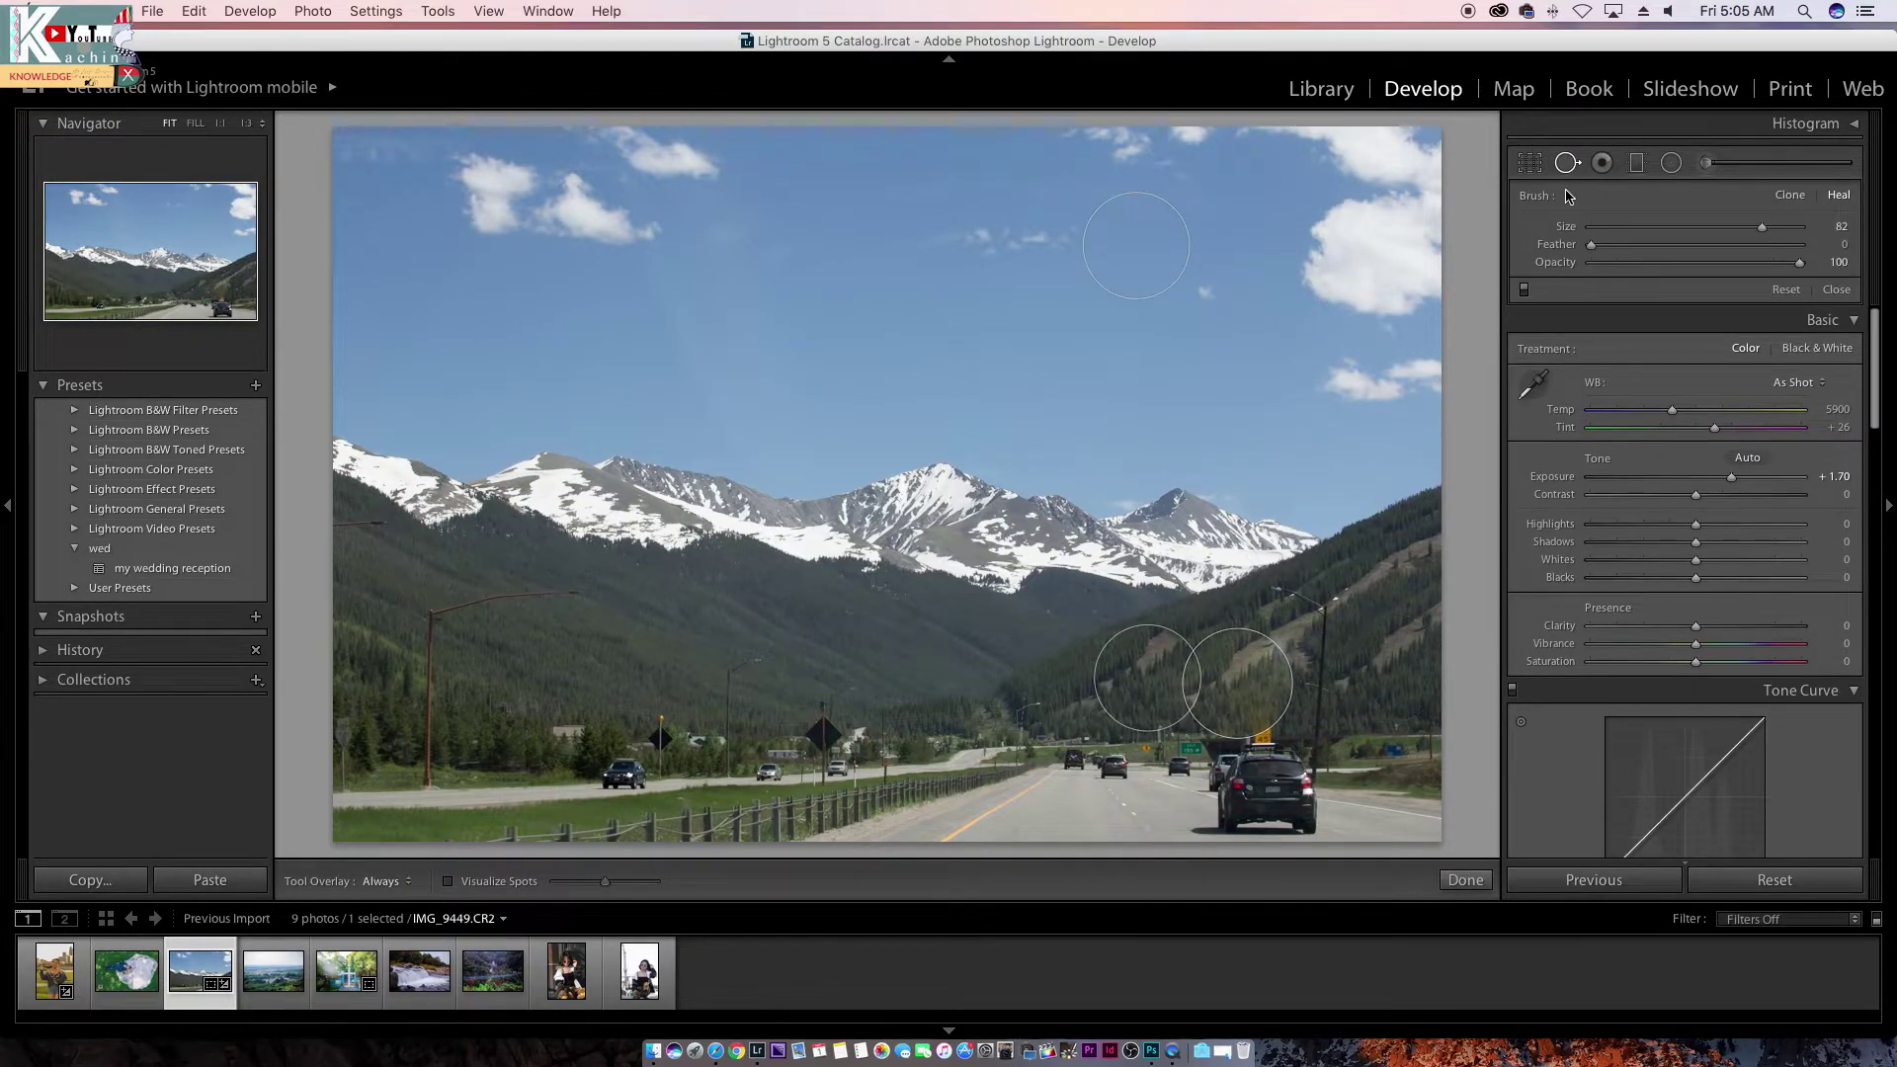
pyautogui.click(1231, 672)
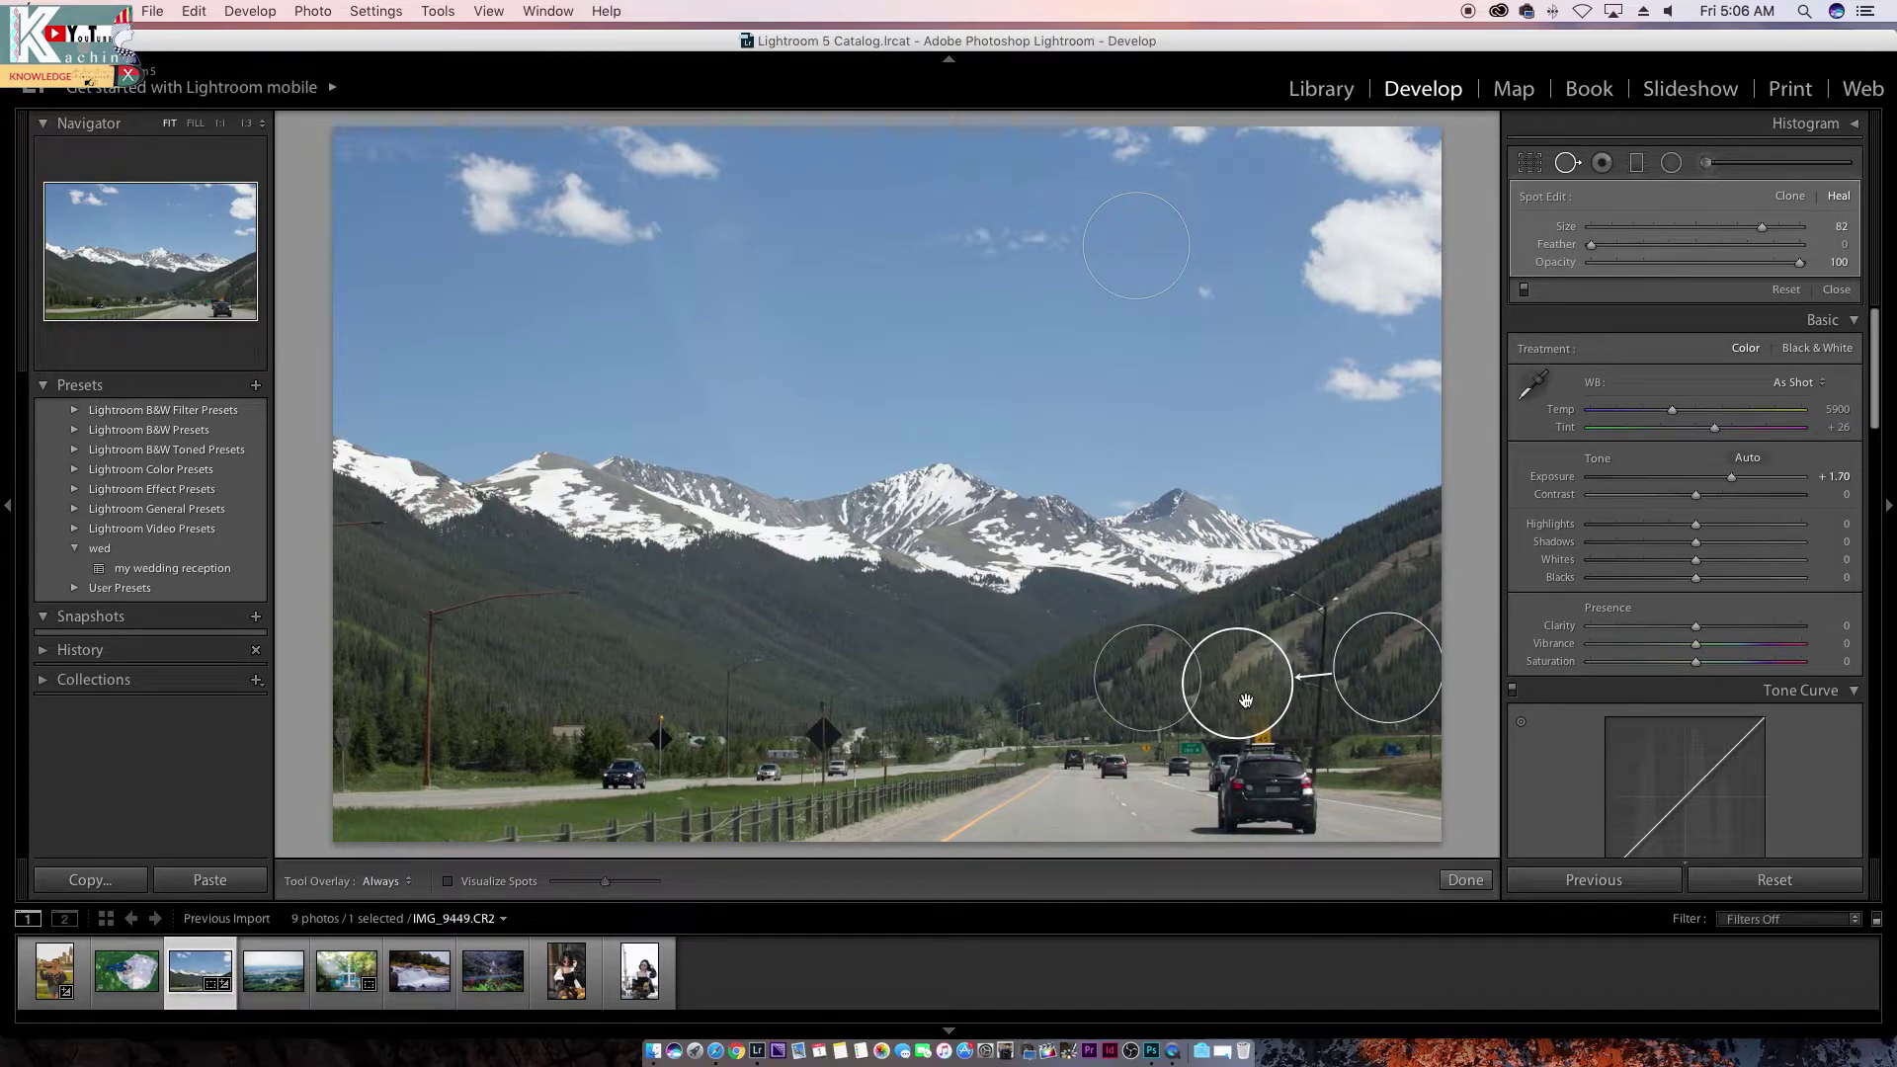
pyautogui.moveTo(1244, 699); pyautogui.dragTo(1158, 677)
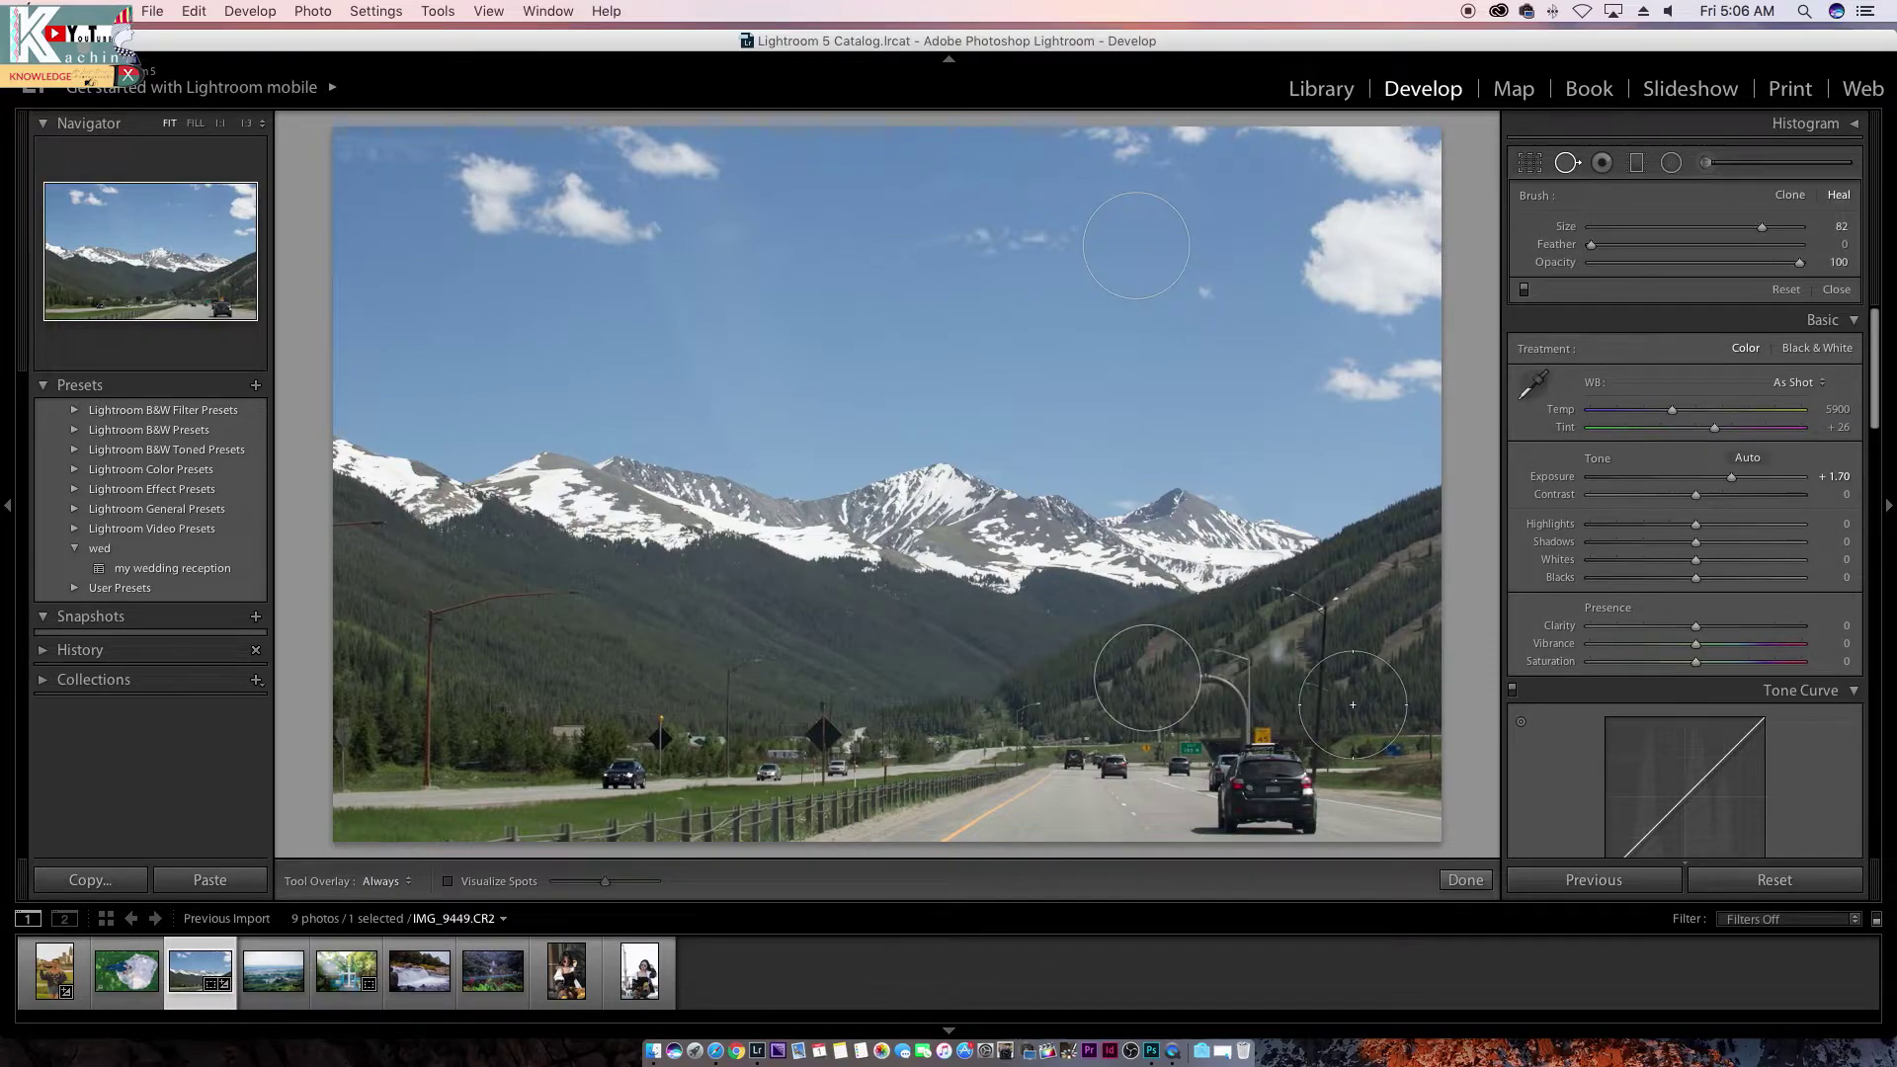
pyautogui.press('Delete')
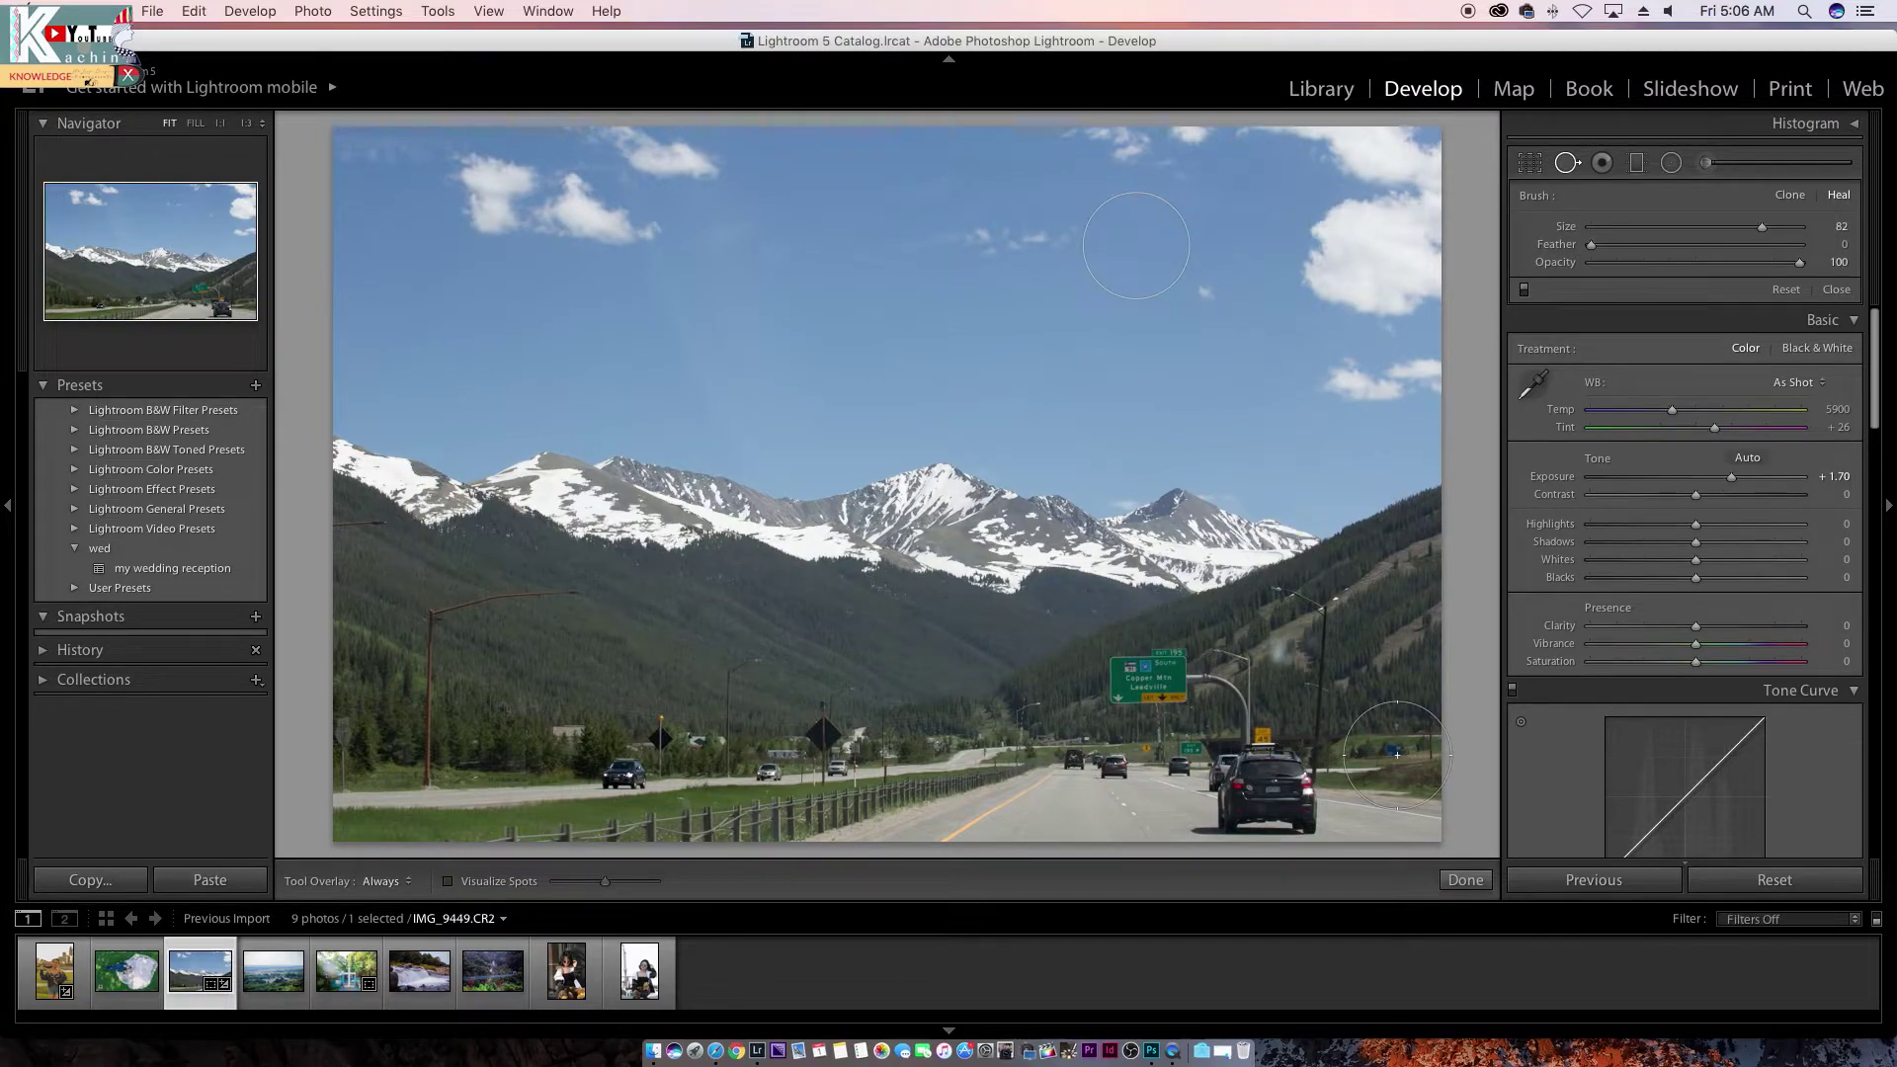
pyautogui.click(1136, 249)
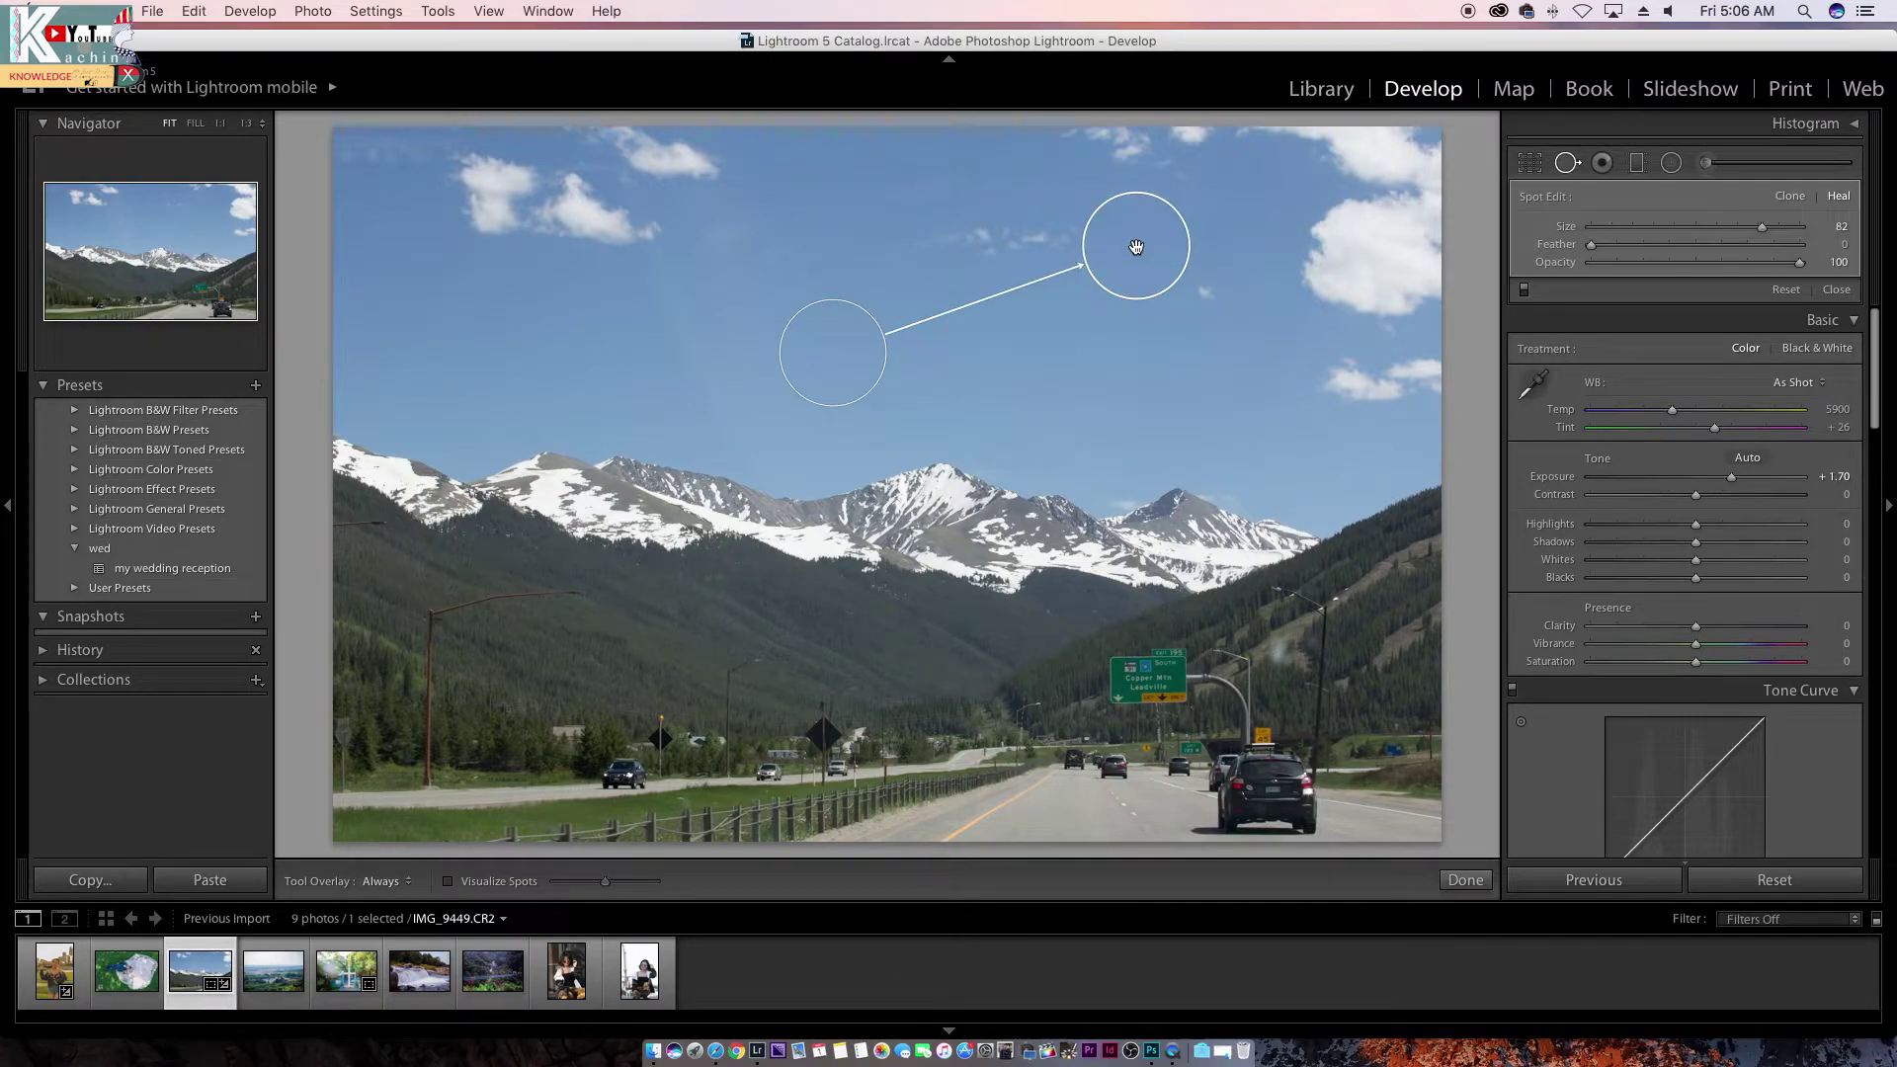
pyautogui.press('Delete')
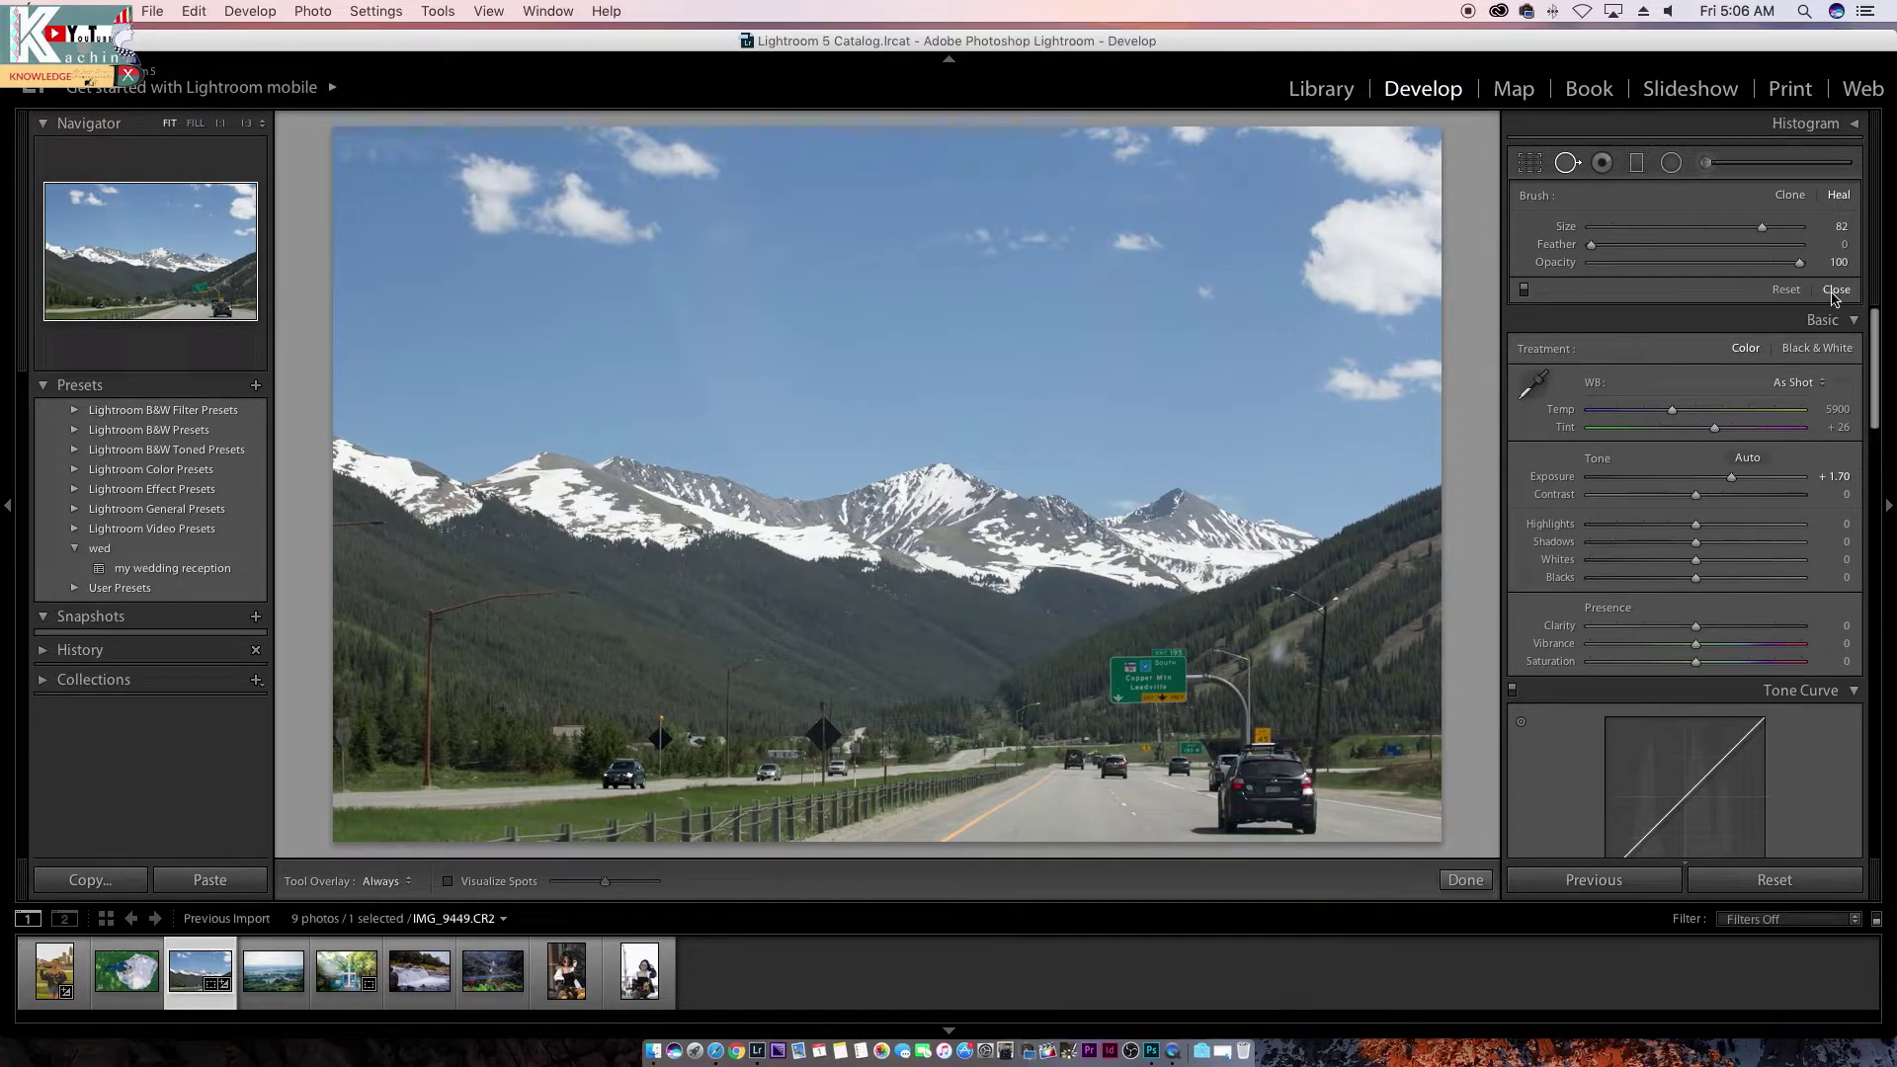
pyautogui.click(1835, 290)
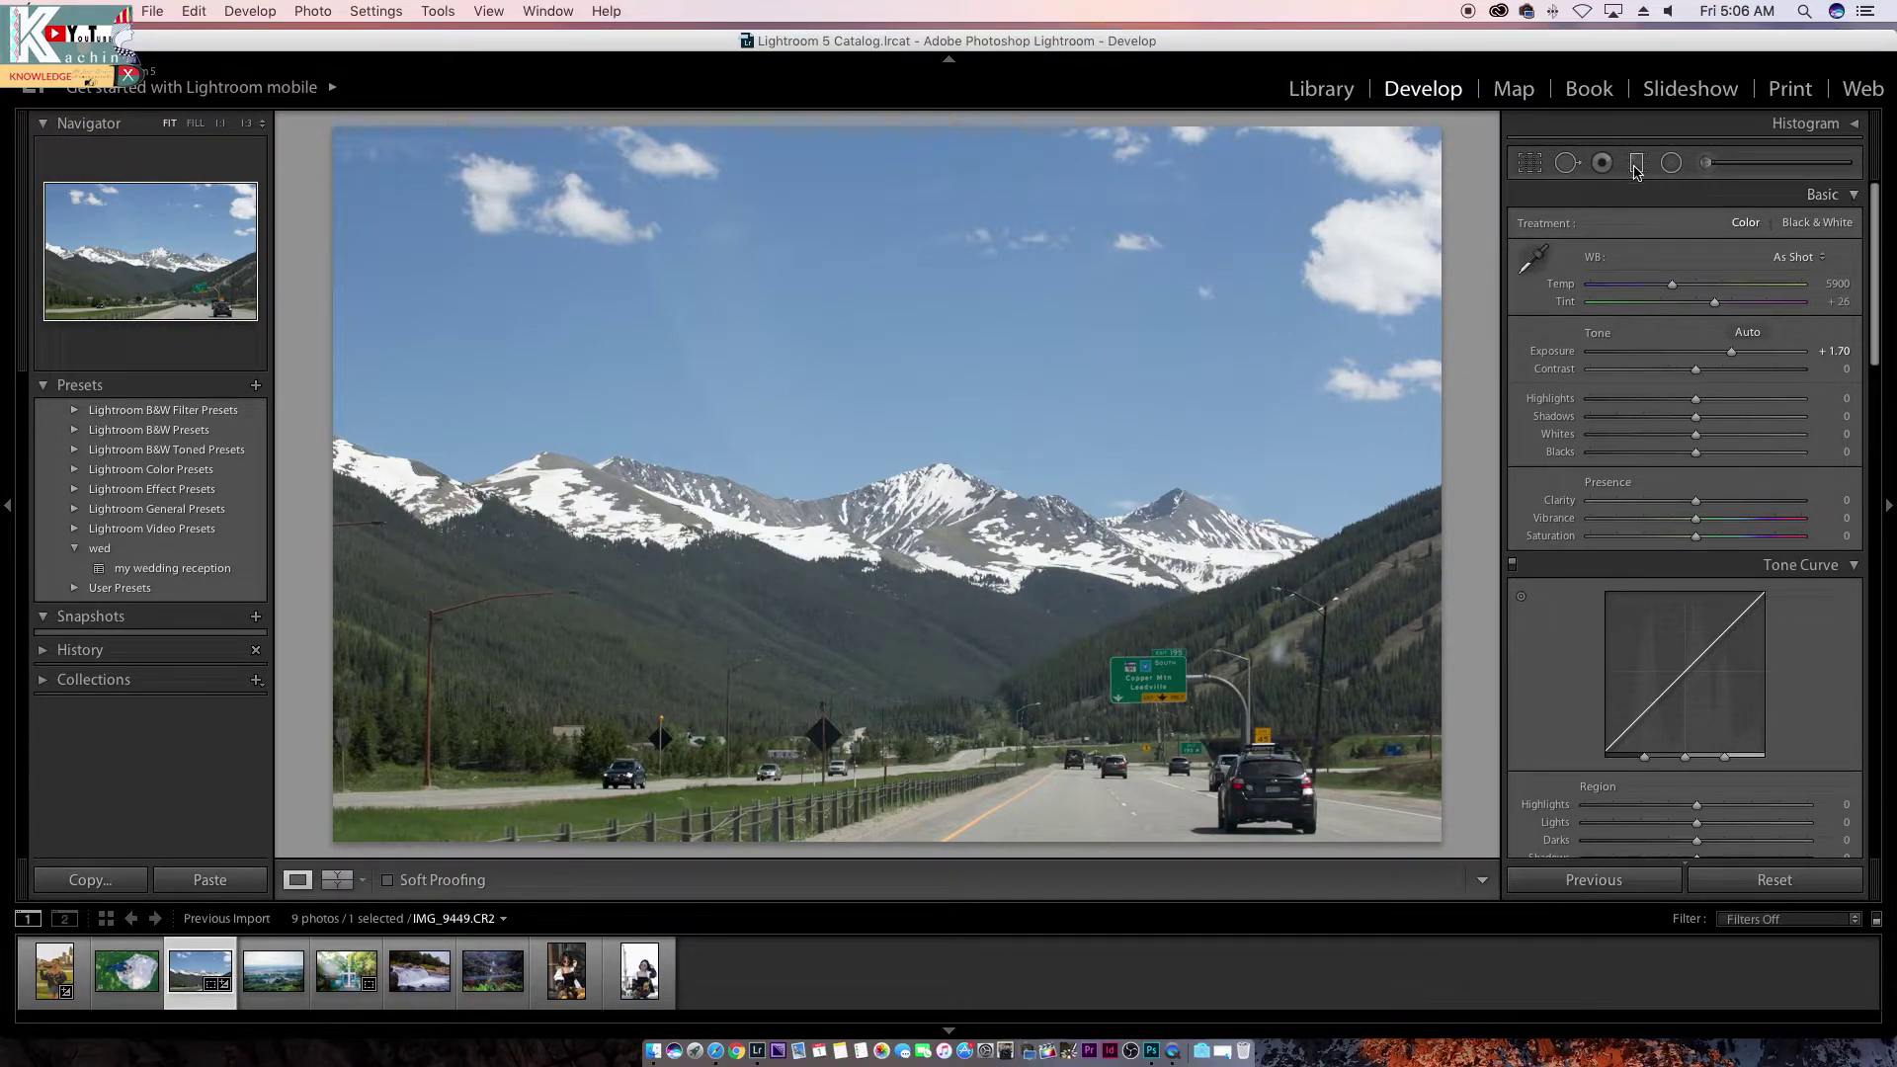
pyautogui.click(1637, 164)
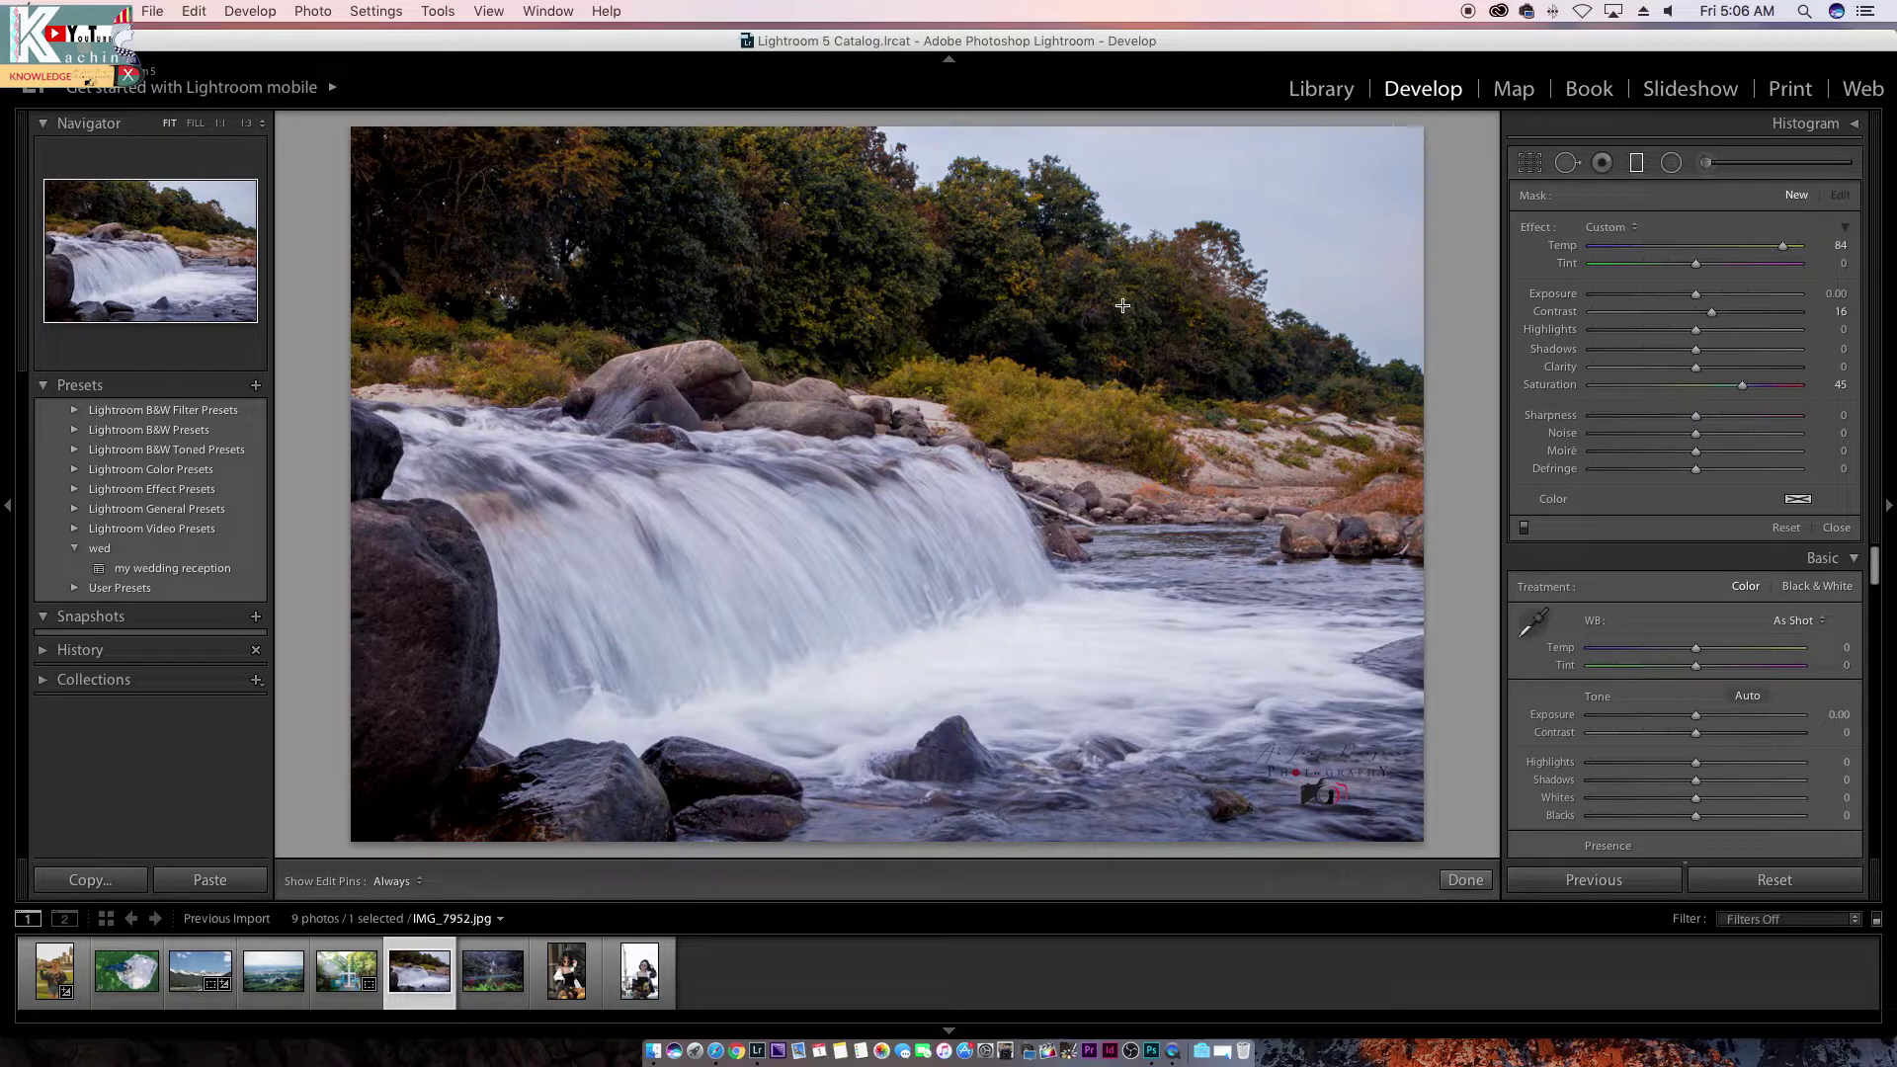
pyautogui.moveTo(1036, 278)
pyautogui.mouseDown()
pyautogui.moveTo(988, 376)
pyautogui.moveTo(1018, 383)
pyautogui.mouseUp()
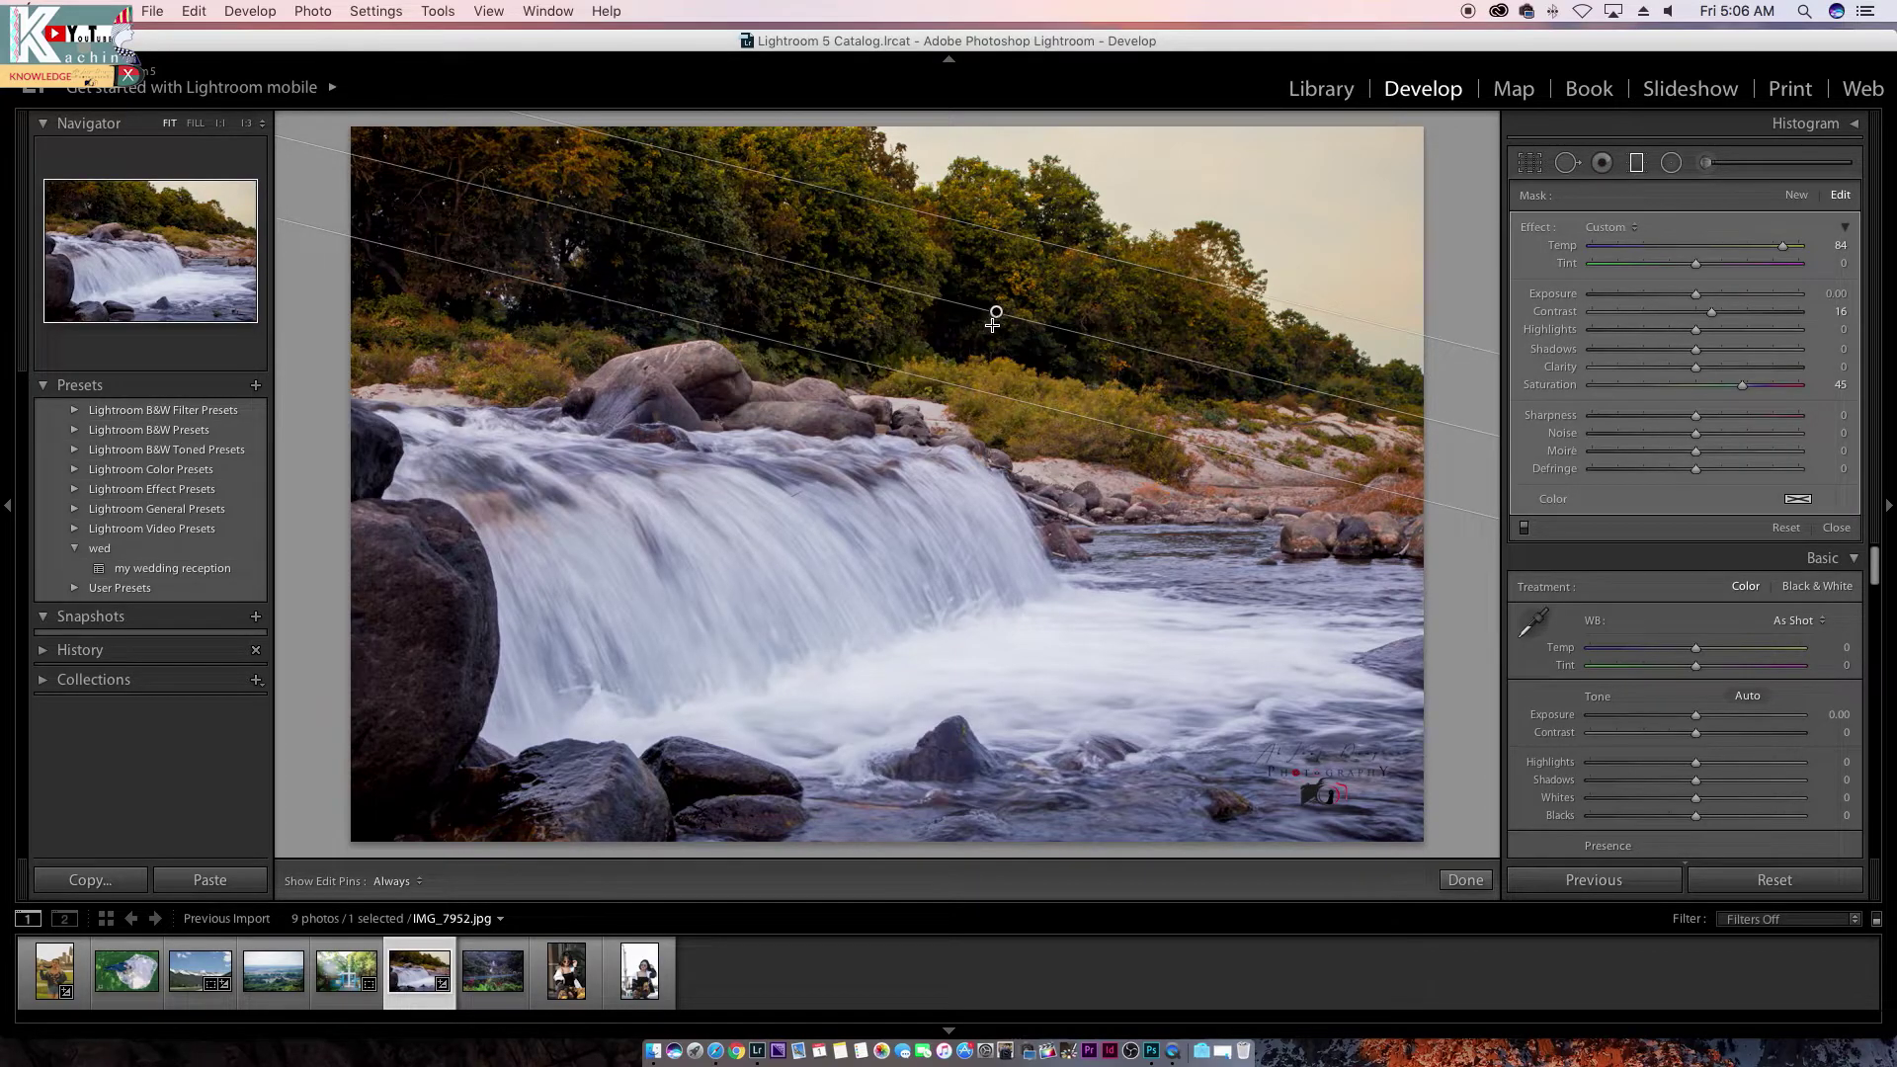
pyautogui.press('Delete')
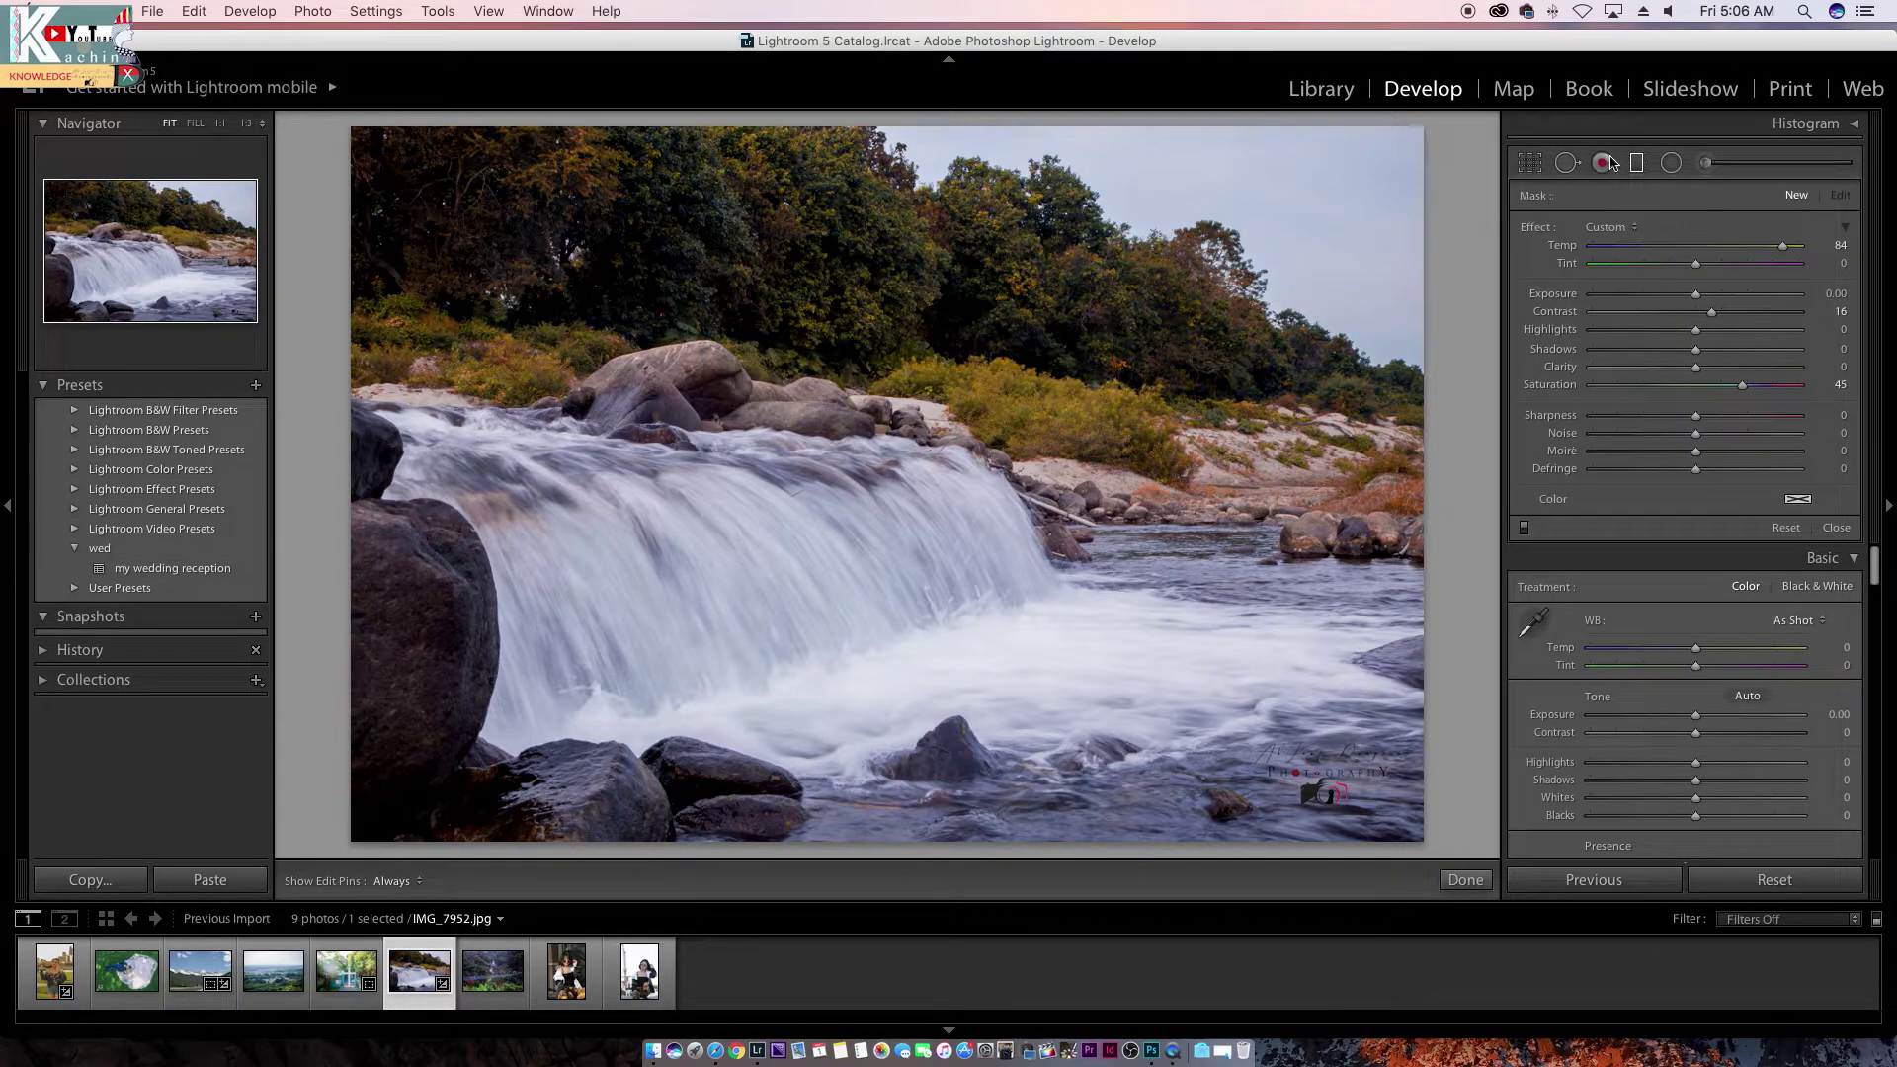
pyautogui.click(1638, 166)
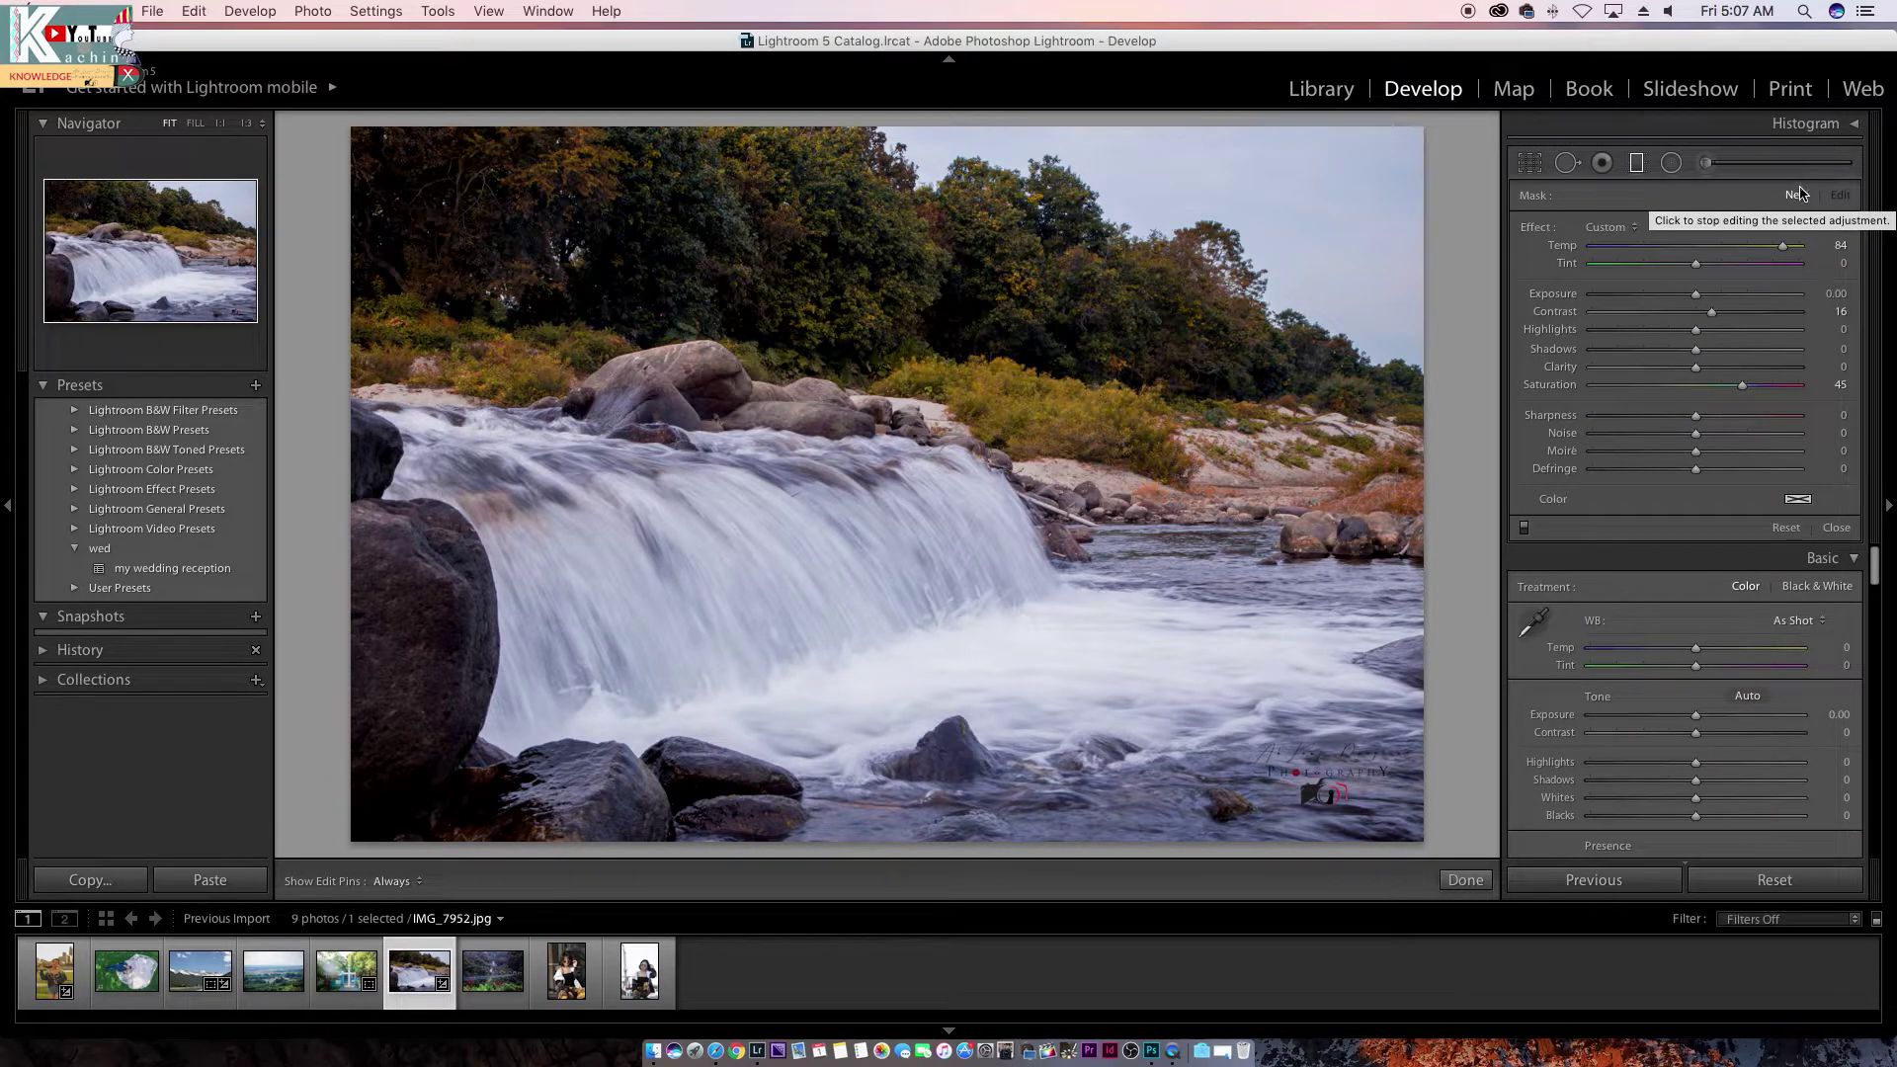
pyautogui.click(1637, 164)
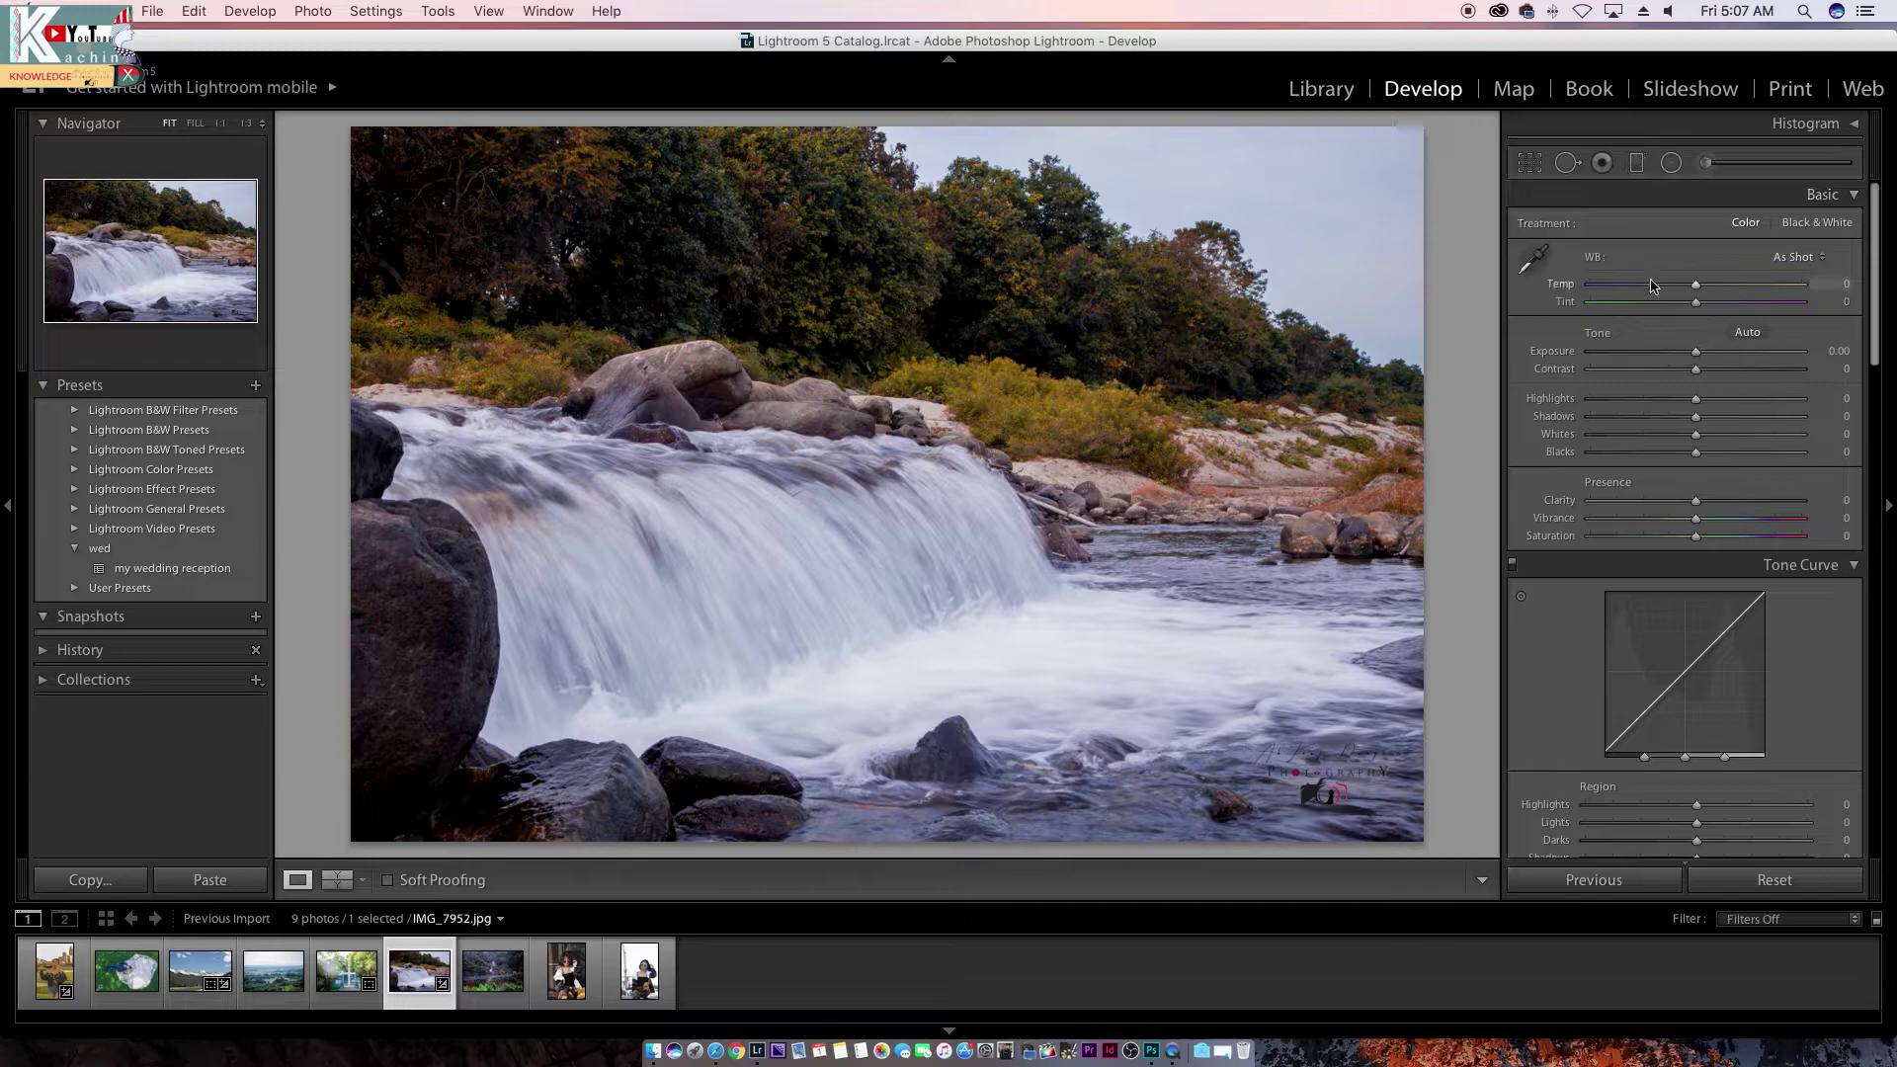
pyautogui.click(1636, 164)
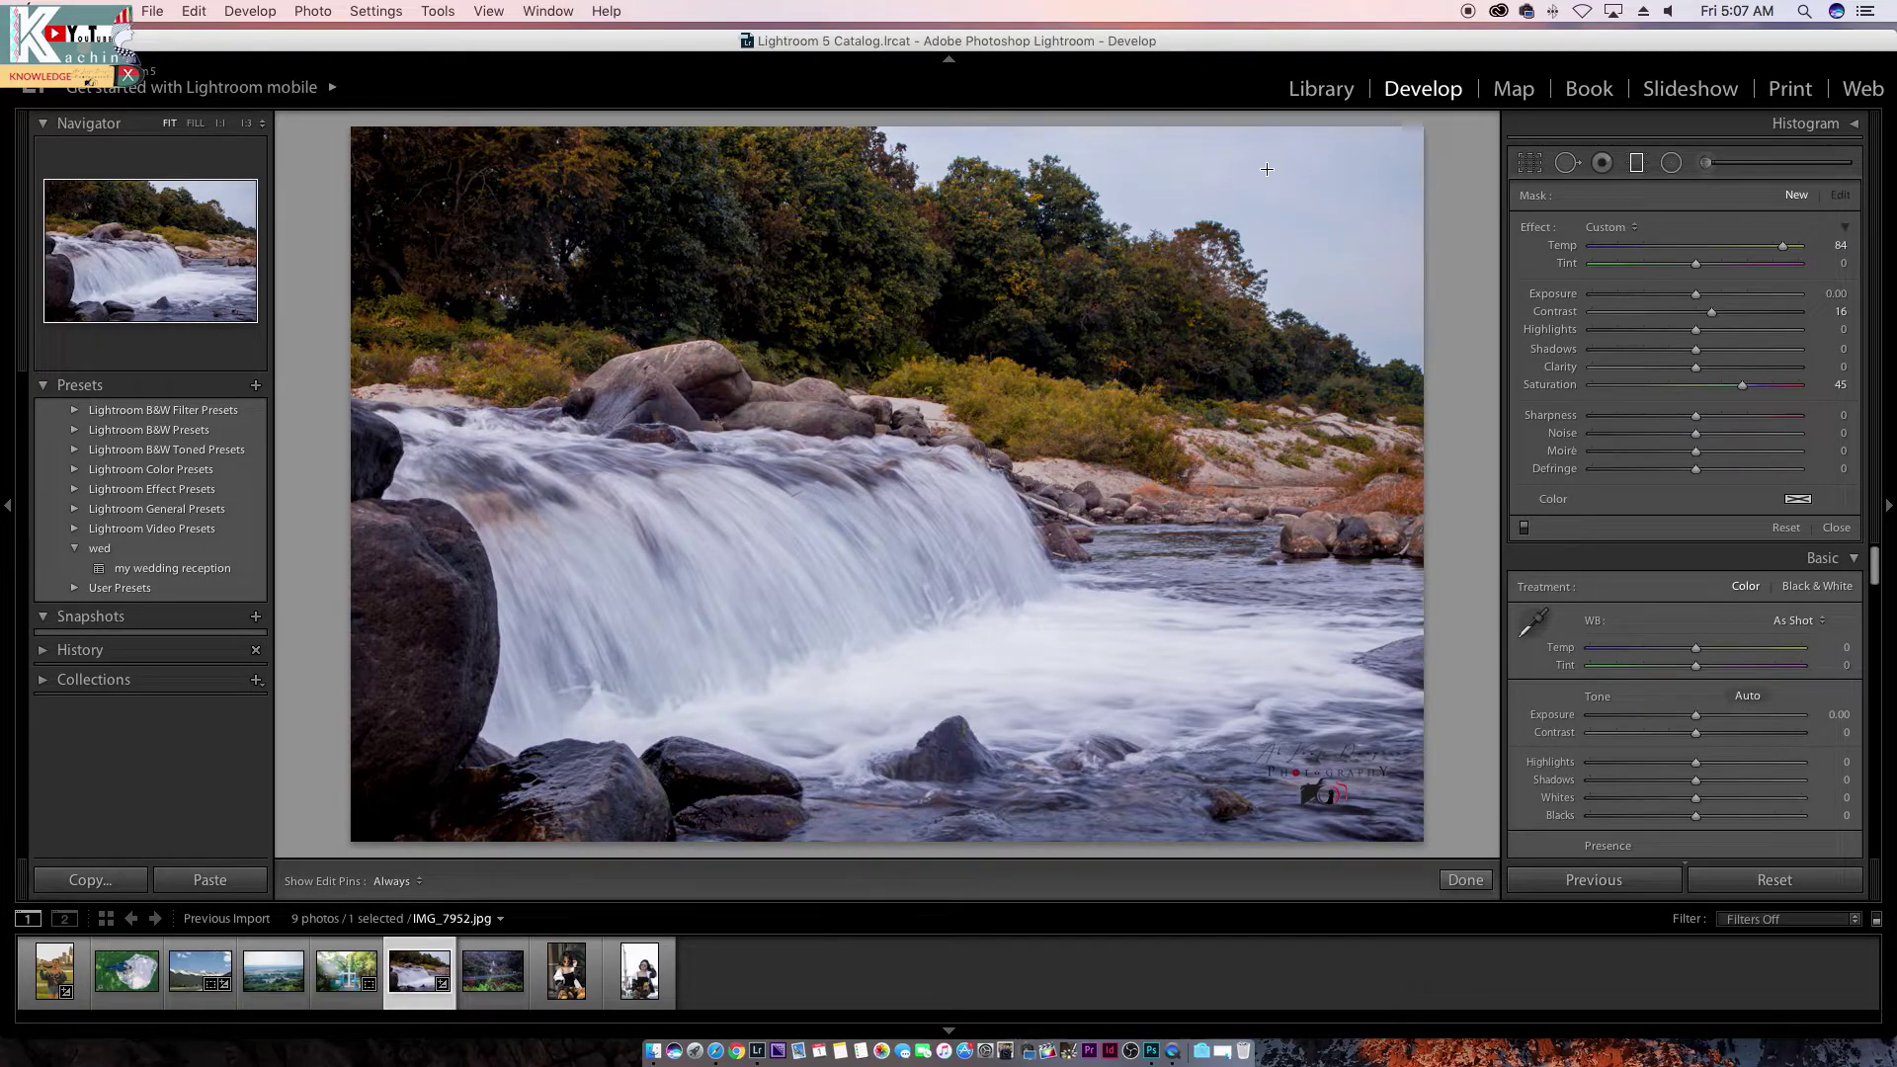
# Step: Draw a graduated filter down over the waterfall sky and set its Temp to 54
pyautogui.moveTo(1266, 169); pyautogui.dragTo(1165, 451)
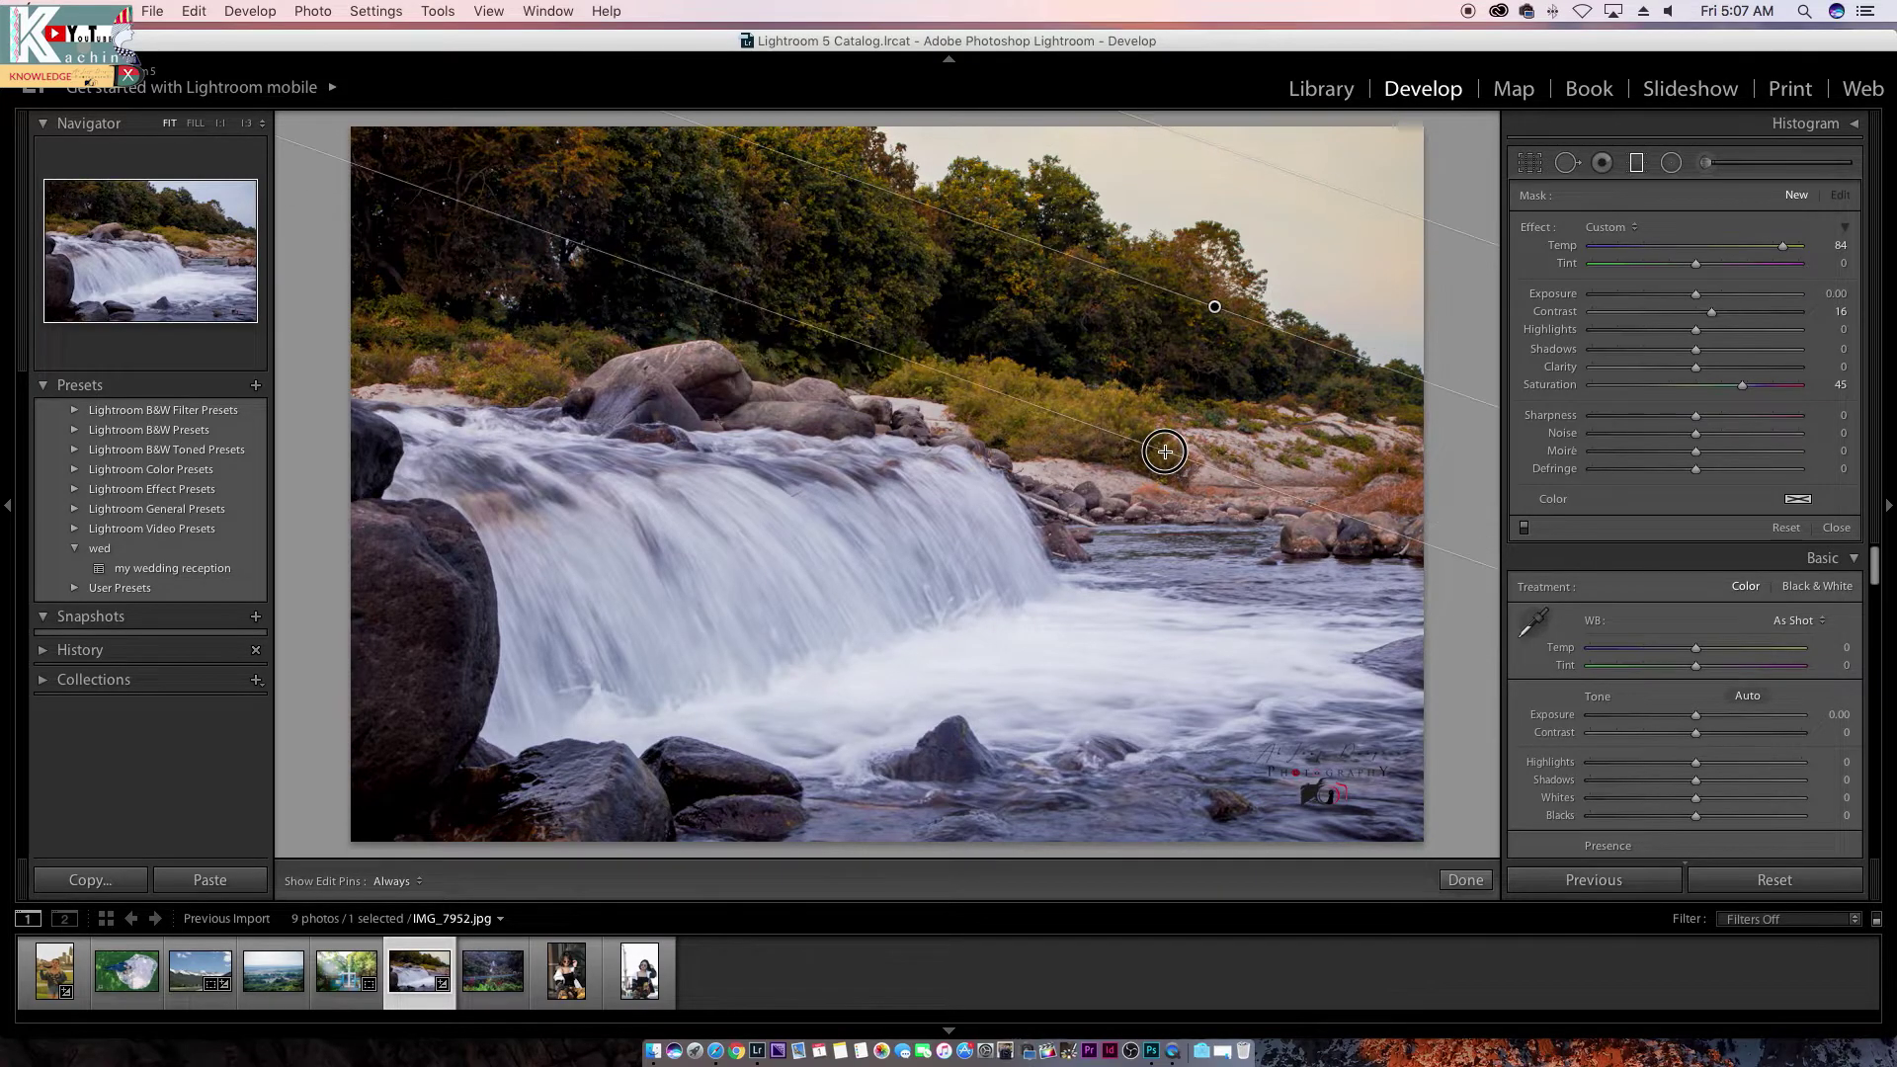
pyautogui.moveTo(1165, 452); pyautogui.dragTo(1131, 410)
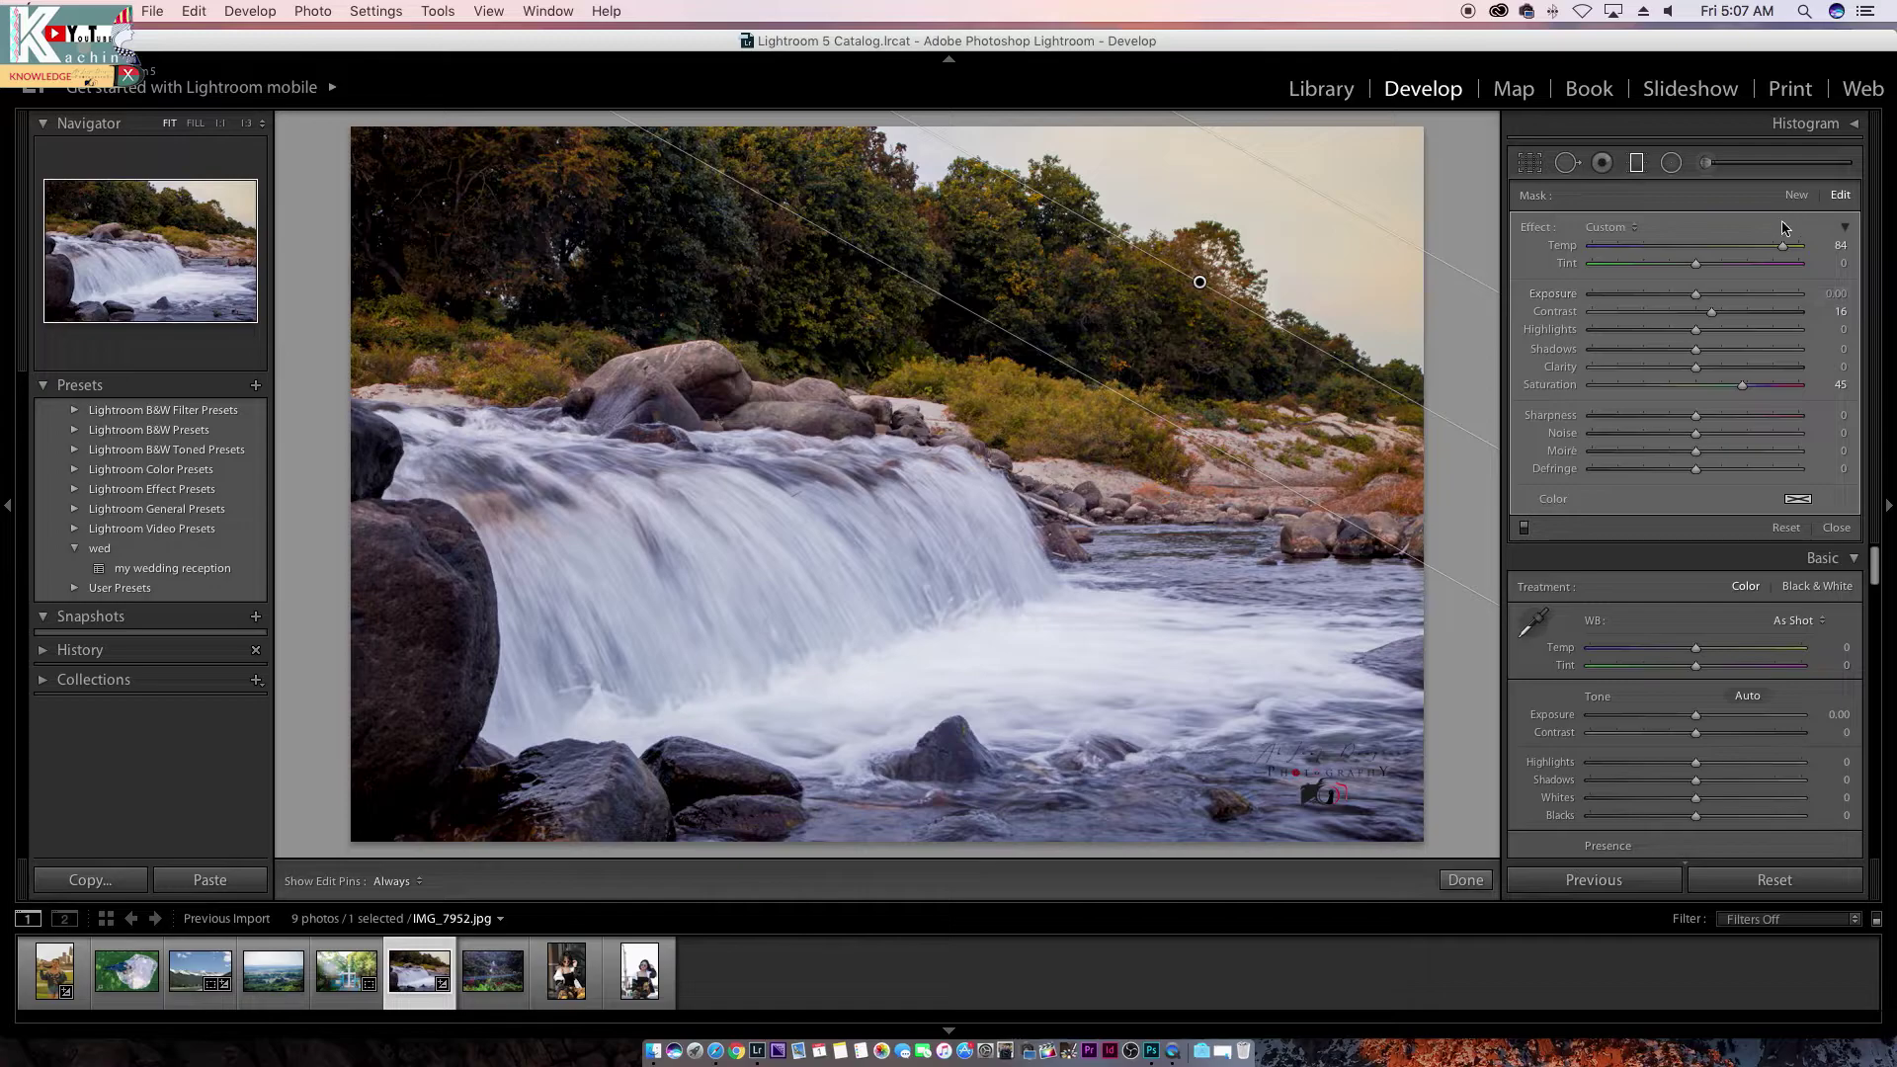
pyautogui.moveTo(1784, 245)
pyautogui.mouseDown()
pyautogui.moveTo(1588, 255)
pyautogui.moveTo(1785, 255)
pyautogui.mouseUp()
pyautogui.moveTo(1785, 246)
pyautogui.mouseDown()
pyautogui.moveTo(1672, 295)
pyautogui.moveTo(1561, 305)
pyautogui.moveTo(1831, 308)
pyautogui.mouseUp()
# Step: Raise the sky filter's contrast and set Shadows to 56 and Clarity to 53
pyautogui.click(1710, 316)
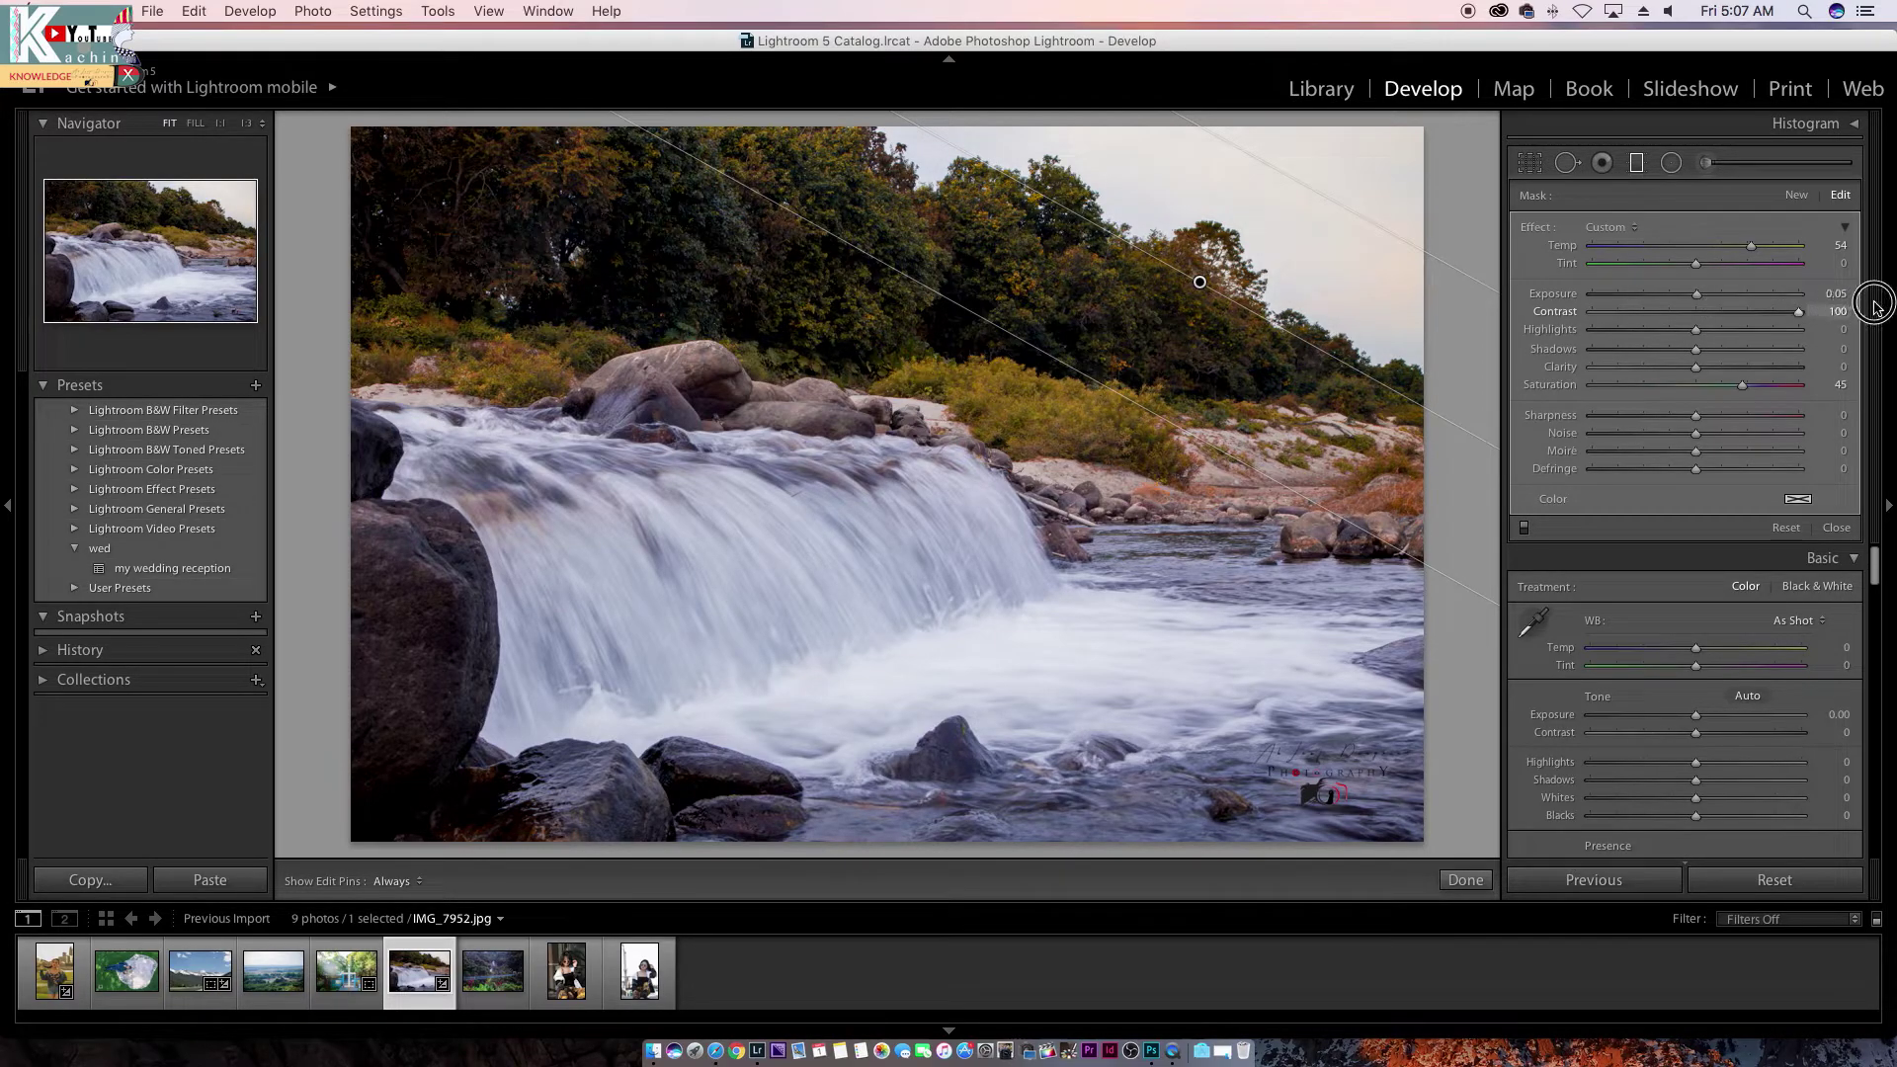
pyautogui.moveTo(1695, 351)
pyautogui.mouseDown()
pyautogui.moveTo(1865, 354)
pyautogui.moveTo(1753, 351)
pyautogui.mouseUp()
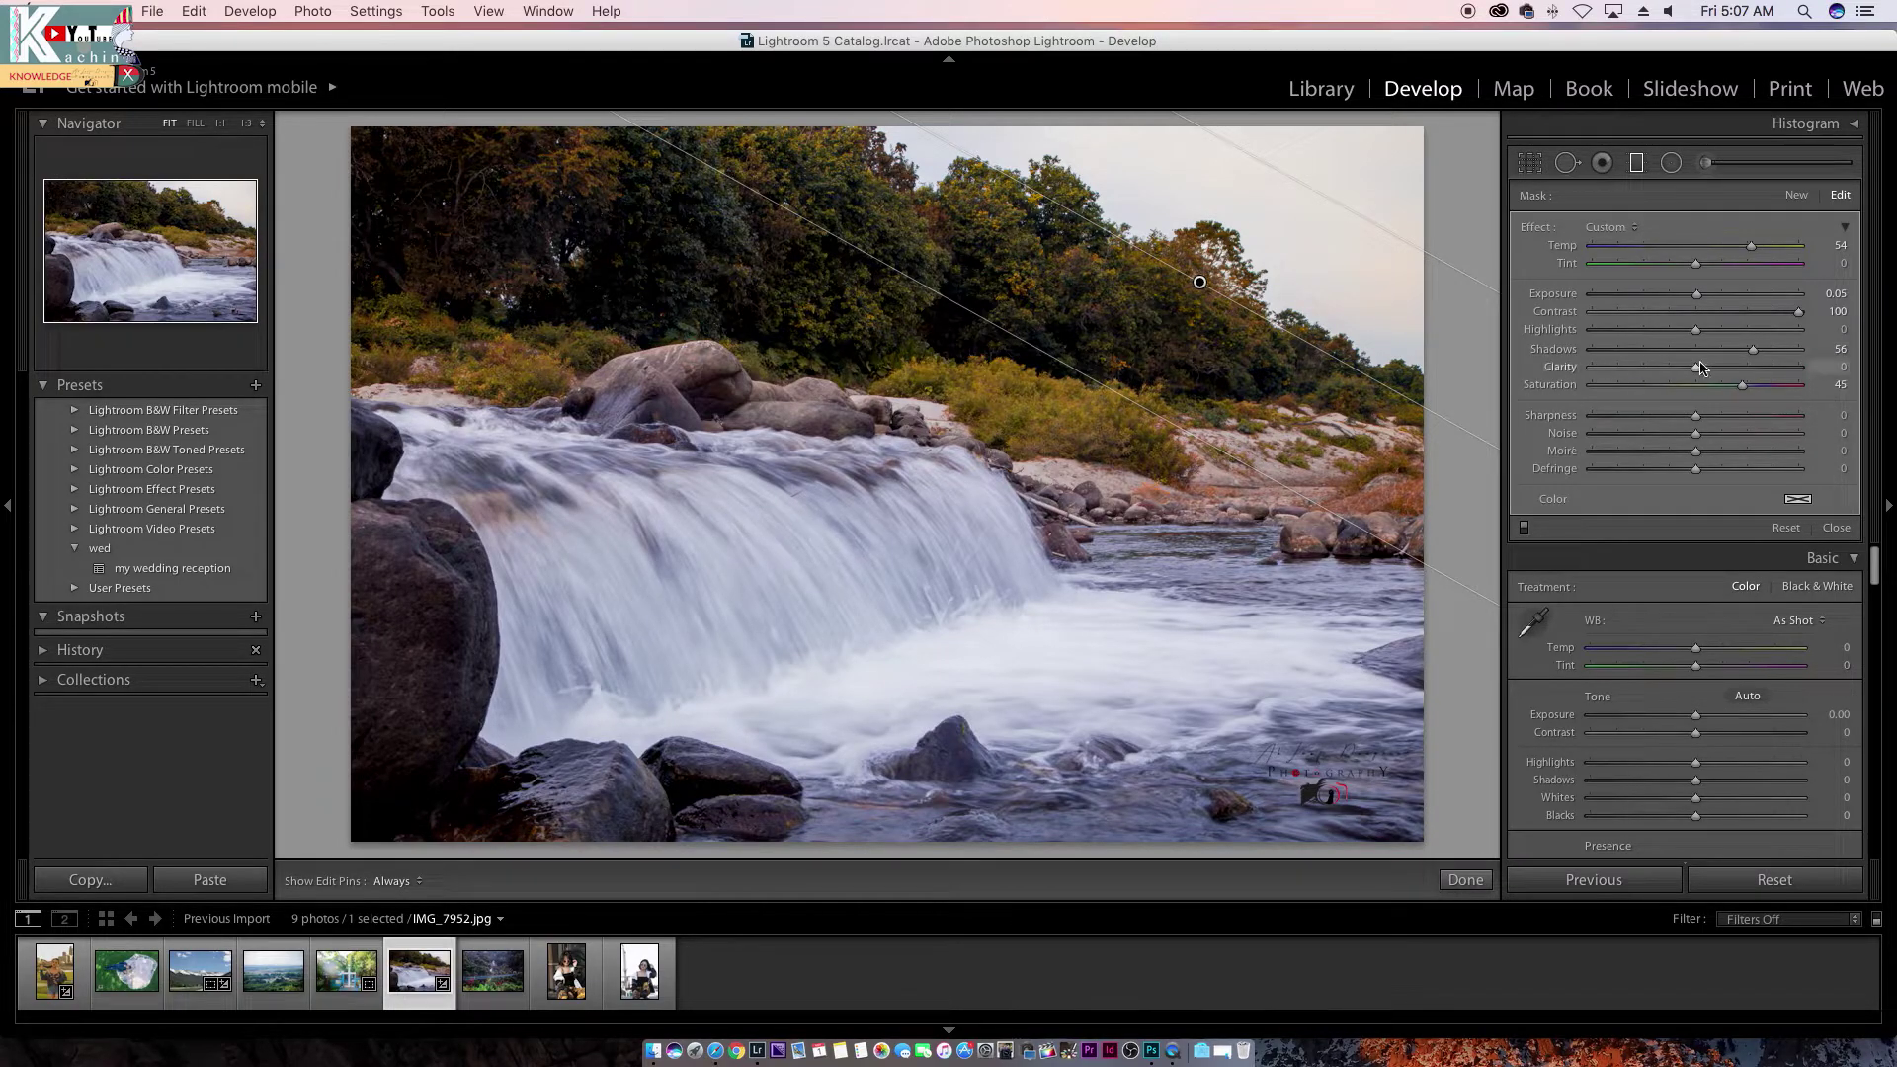
pyautogui.moveTo(1695, 367)
pyautogui.mouseDown()
pyautogui.moveTo(1887, 367)
pyautogui.moveTo(1551, 378)
pyautogui.moveTo(1724, 381)
pyautogui.mouseUp()
pyautogui.moveTo(1724, 367); pyautogui.dragTo(1752, 369)
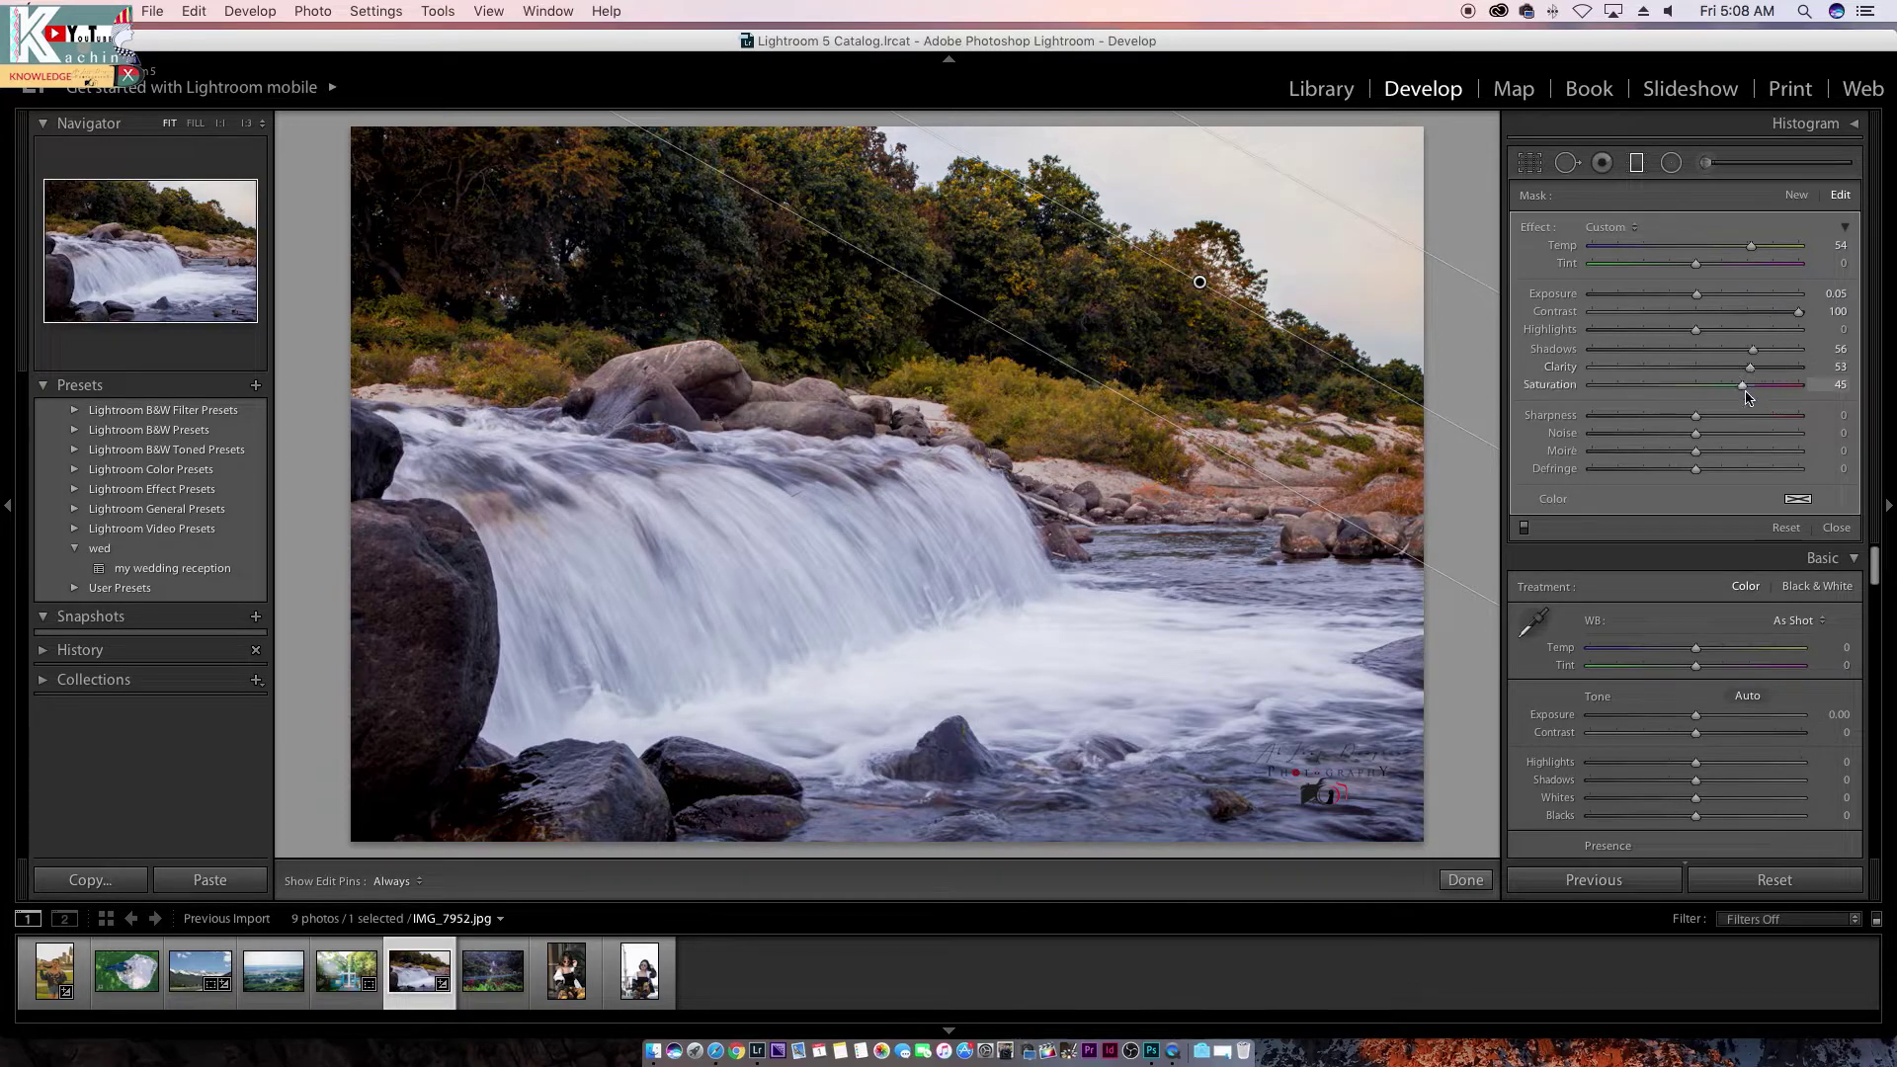
# Step: Move the graduated filter lower across the treeline and fine-tune its Temp
pyautogui.click(1192, 286)
pyautogui.moveTo(1192, 286); pyautogui.dragTo(1046, 342)
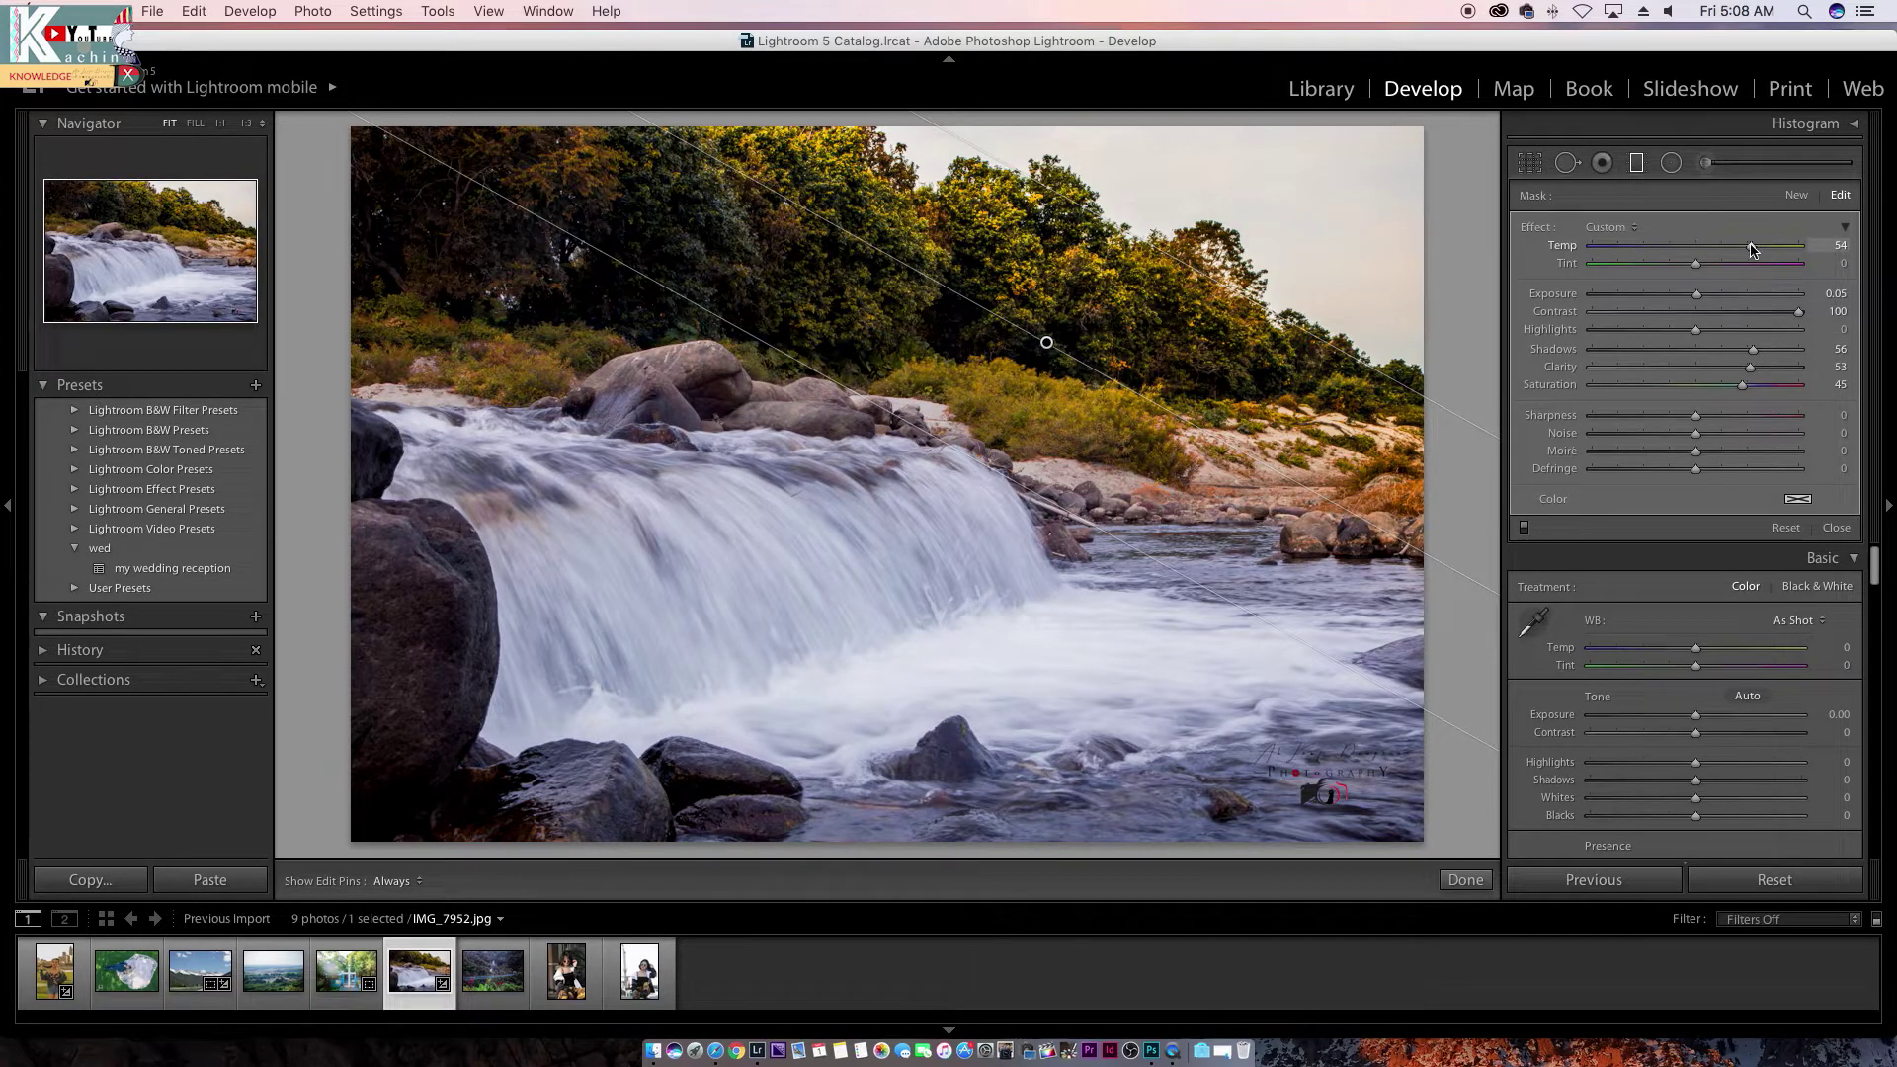
pyautogui.moveTo(1750, 249)
pyautogui.mouseDown()
pyautogui.moveTo(1620, 261)
pyautogui.moveTo(1735, 247)
pyautogui.mouseUp()
pyautogui.moveTo(1738, 254); pyautogui.dragTo(1749, 249)
# Step: Lower the filter's Saturation, set Sharpness near 0, and retune Temp to 64
pyautogui.moveTo(1741, 389)
pyautogui.mouseDown()
pyautogui.moveTo(1427, 382)
pyautogui.moveTo(1887, 371)
pyautogui.moveTo(1649, 415)
pyautogui.moveTo(1768, 400)
pyautogui.moveTo(1511, 413)
pyautogui.moveTo(1697, 409)
pyautogui.mouseUp()
pyautogui.moveTo(1697, 416); pyautogui.dragTo(1472, 428)
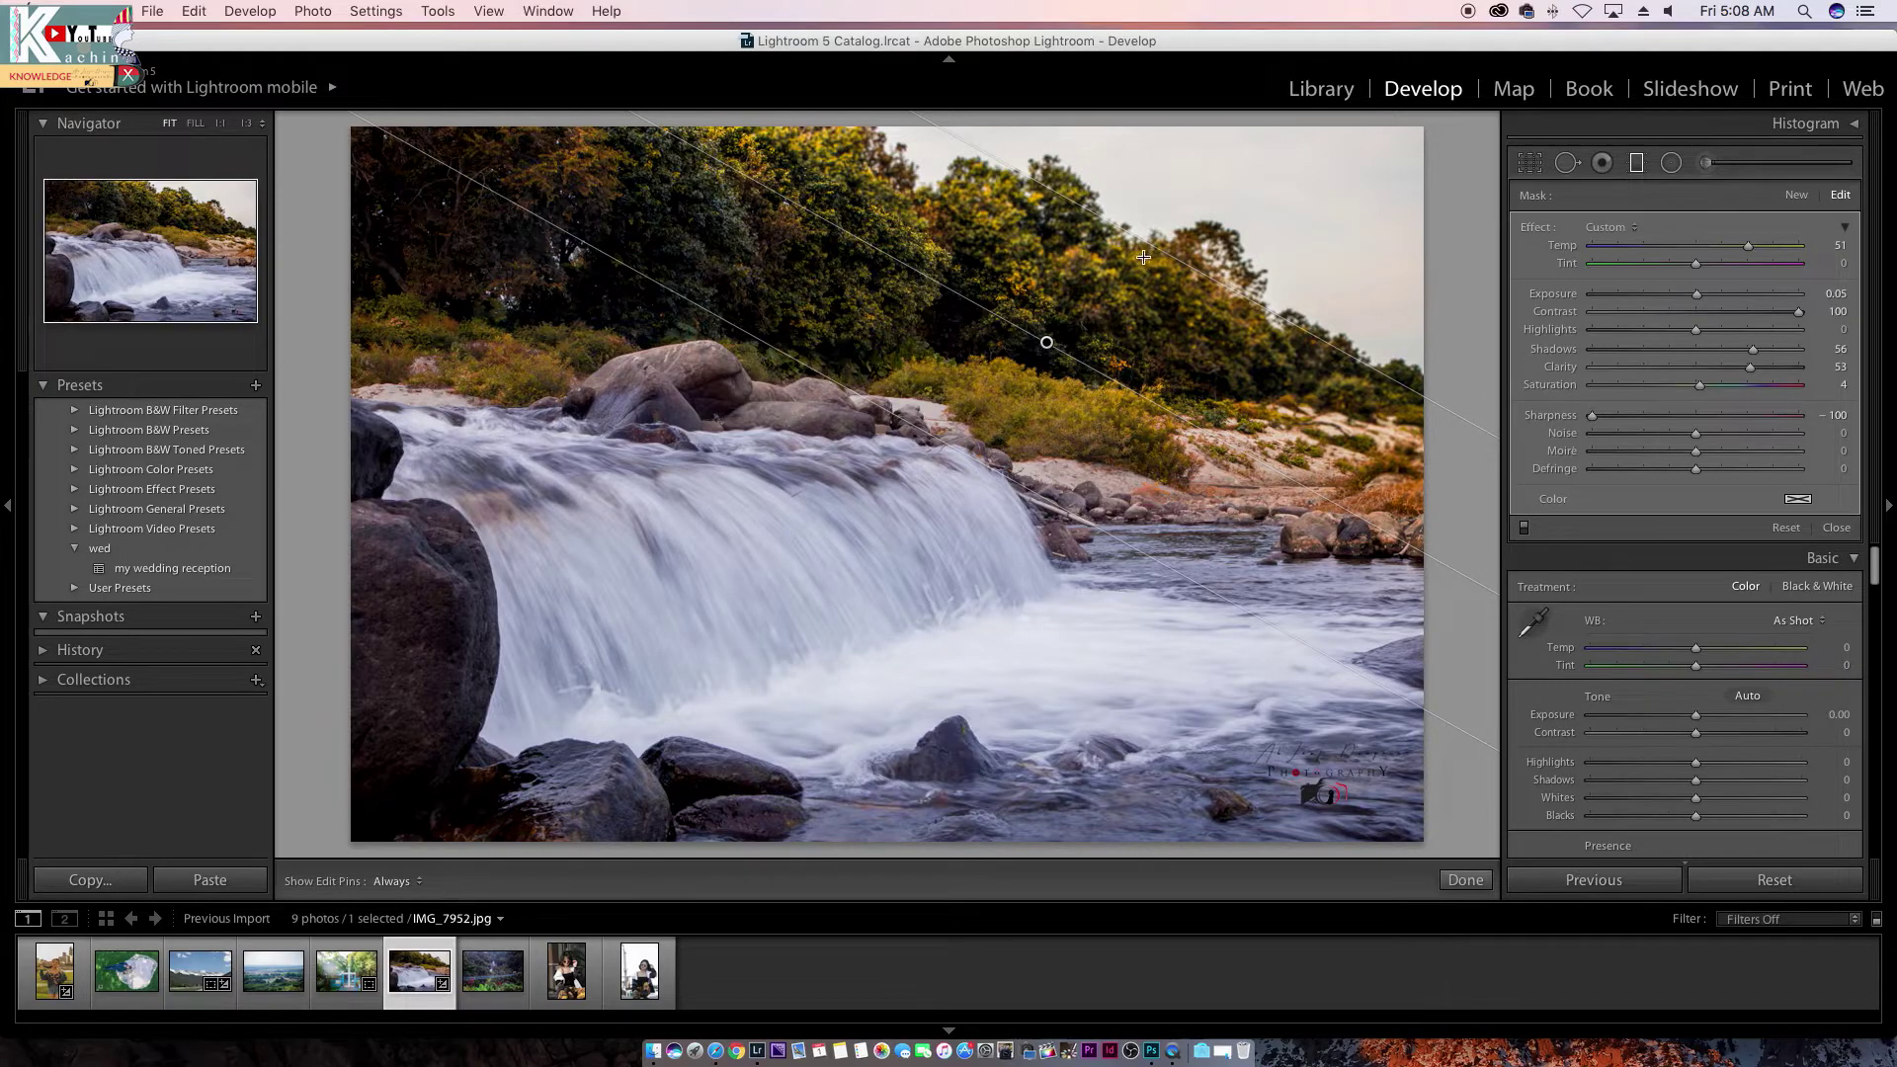
pyautogui.moveTo(1592, 414); pyautogui.dragTo(1799, 416)
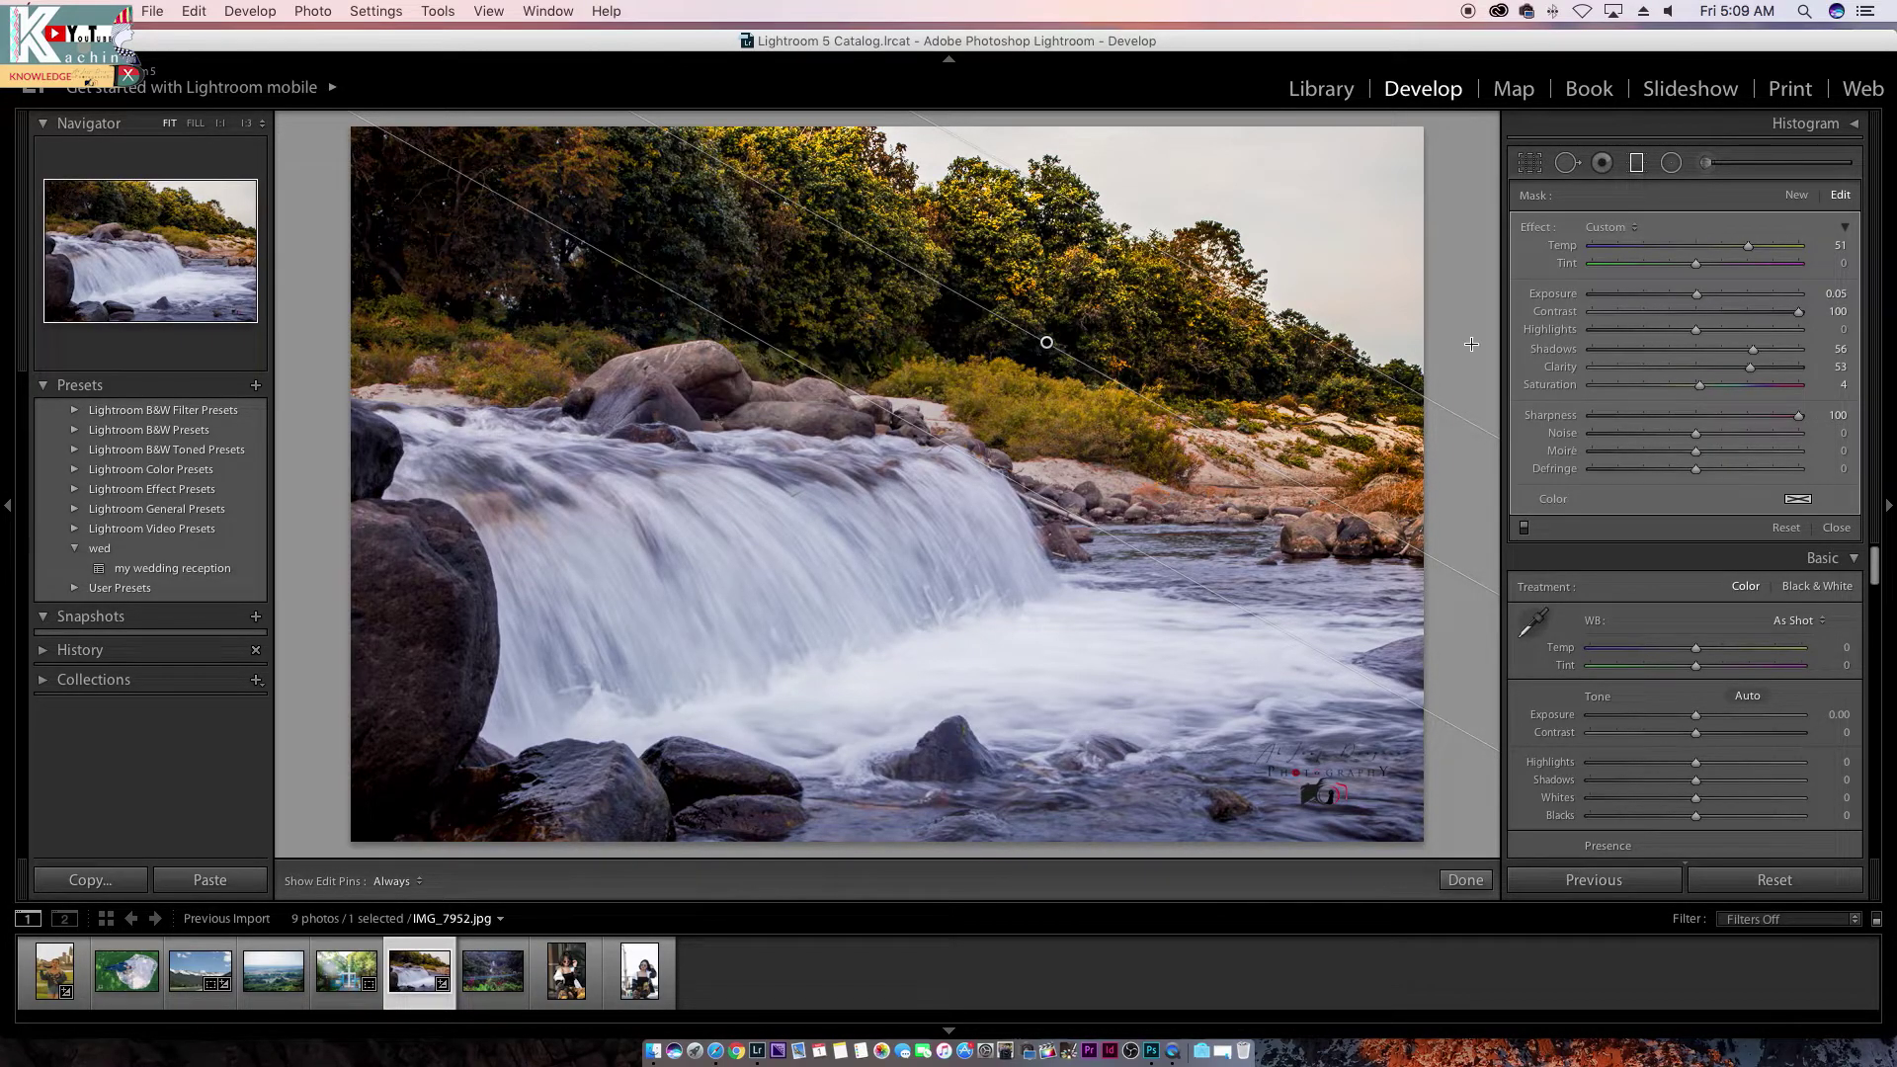
pyautogui.moveTo(1709, 423); pyautogui.dragTo(1699, 424)
pyautogui.moveTo(1748, 246)
pyautogui.mouseDown()
pyautogui.moveTo(1610, 254)
pyautogui.moveTo(1760, 249)
pyautogui.mouseUp()
# Step: Give the sky filter a pink tint through its Color swatch
pyautogui.click(1798, 500)
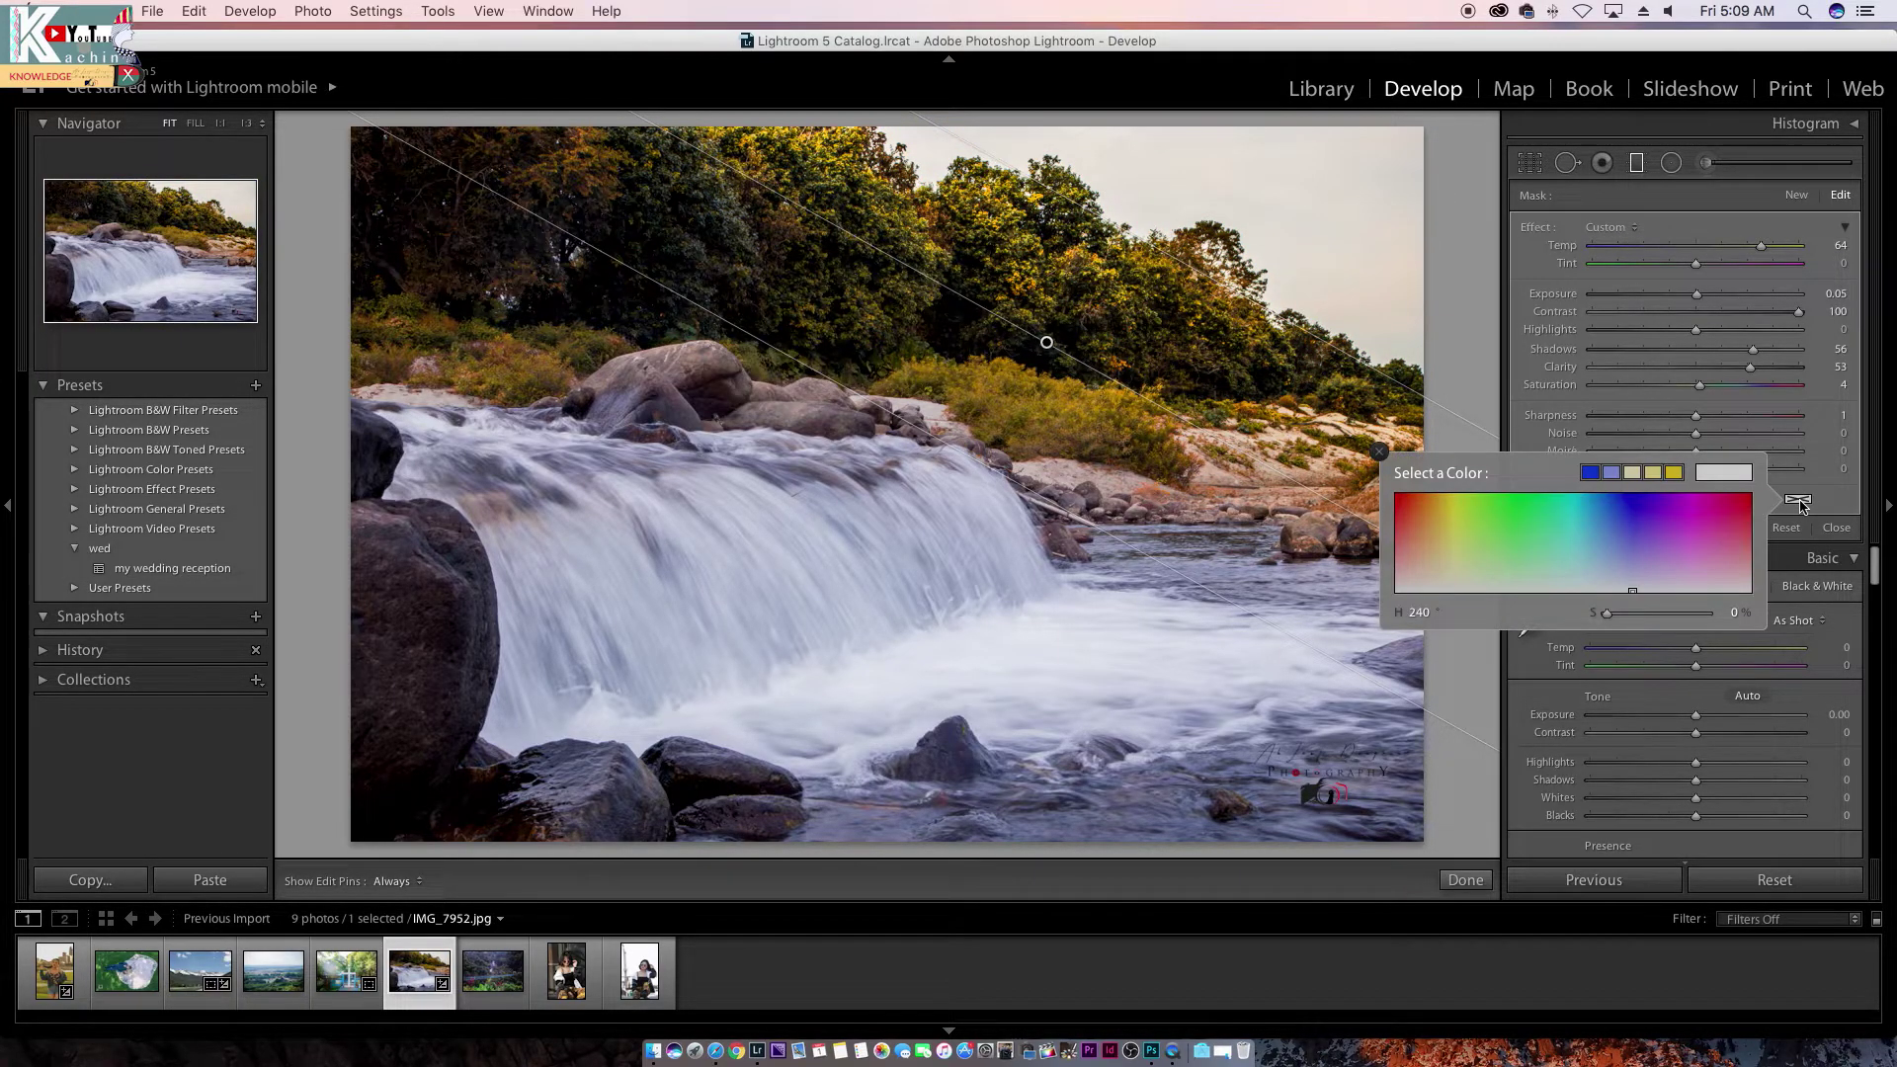
pyautogui.click(1404, 499)
pyautogui.click(1641, 534)
pyautogui.click(1636, 499)
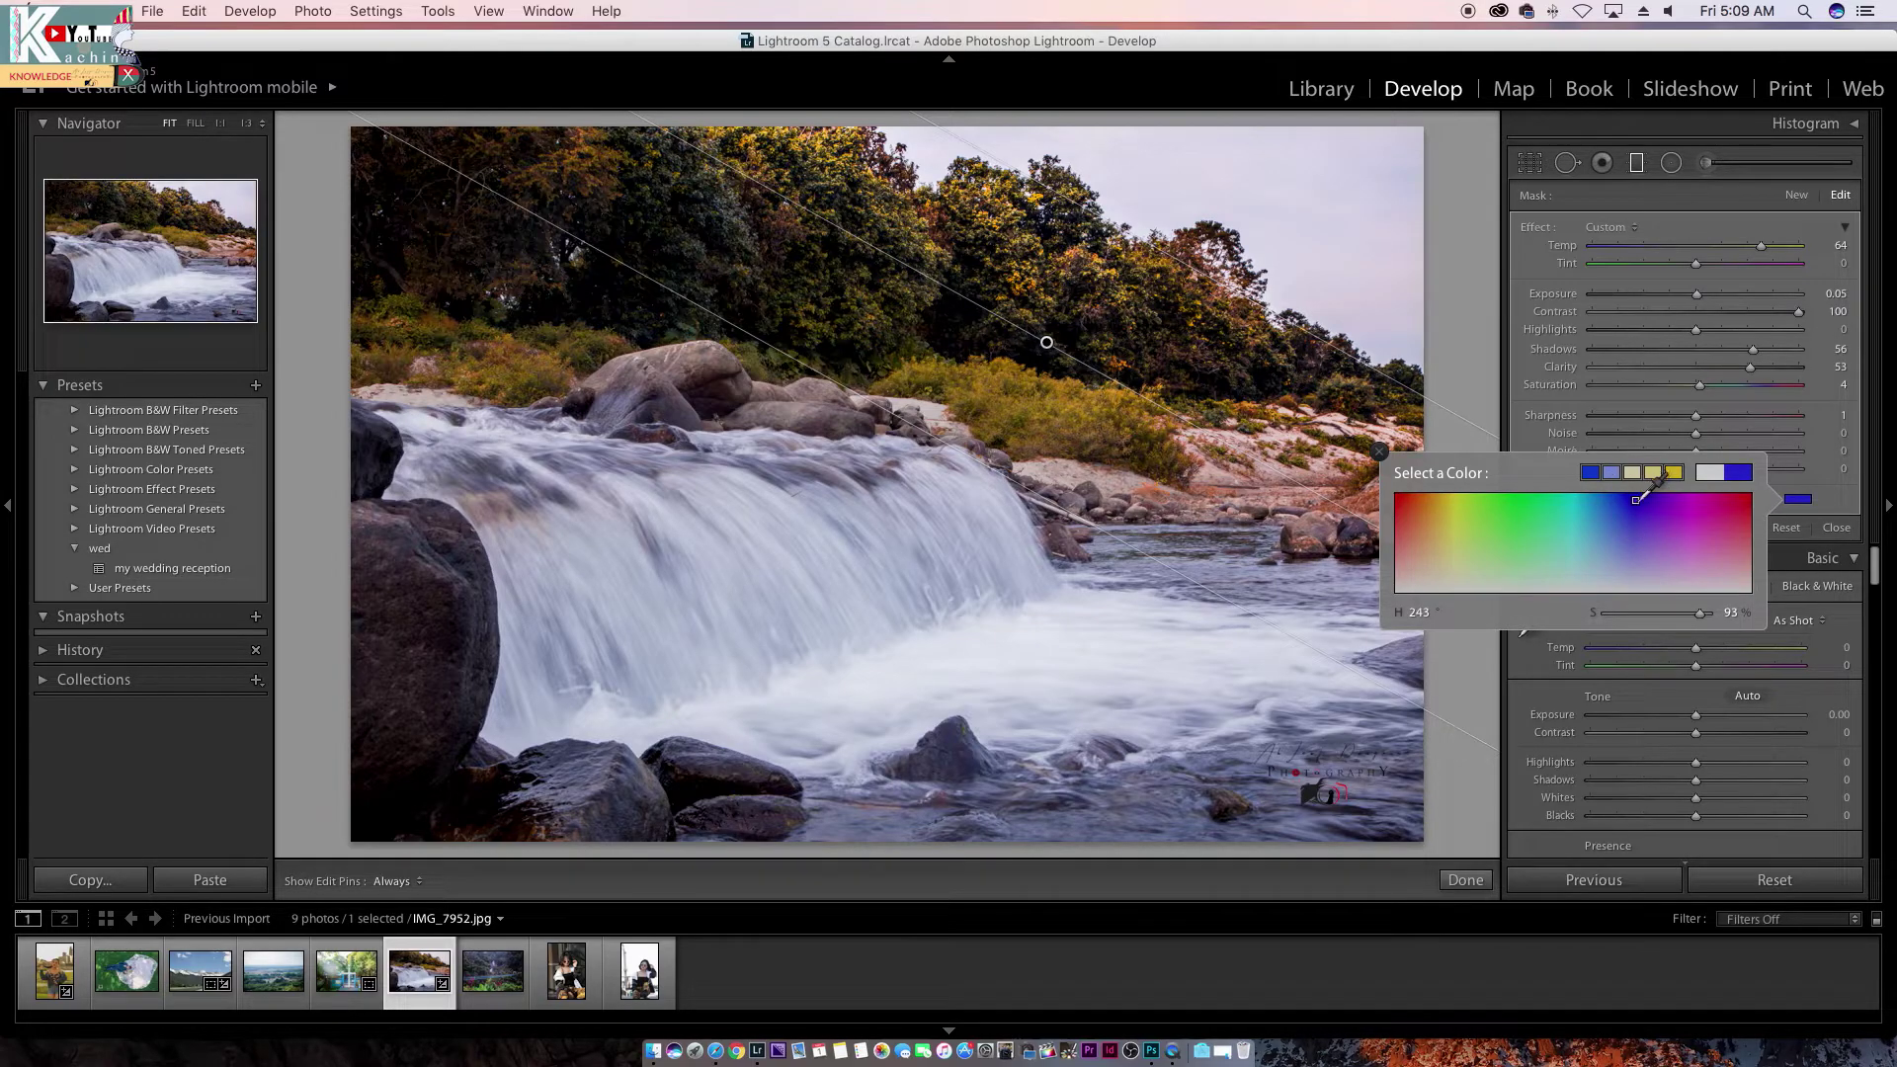
pyautogui.click(1495, 580)
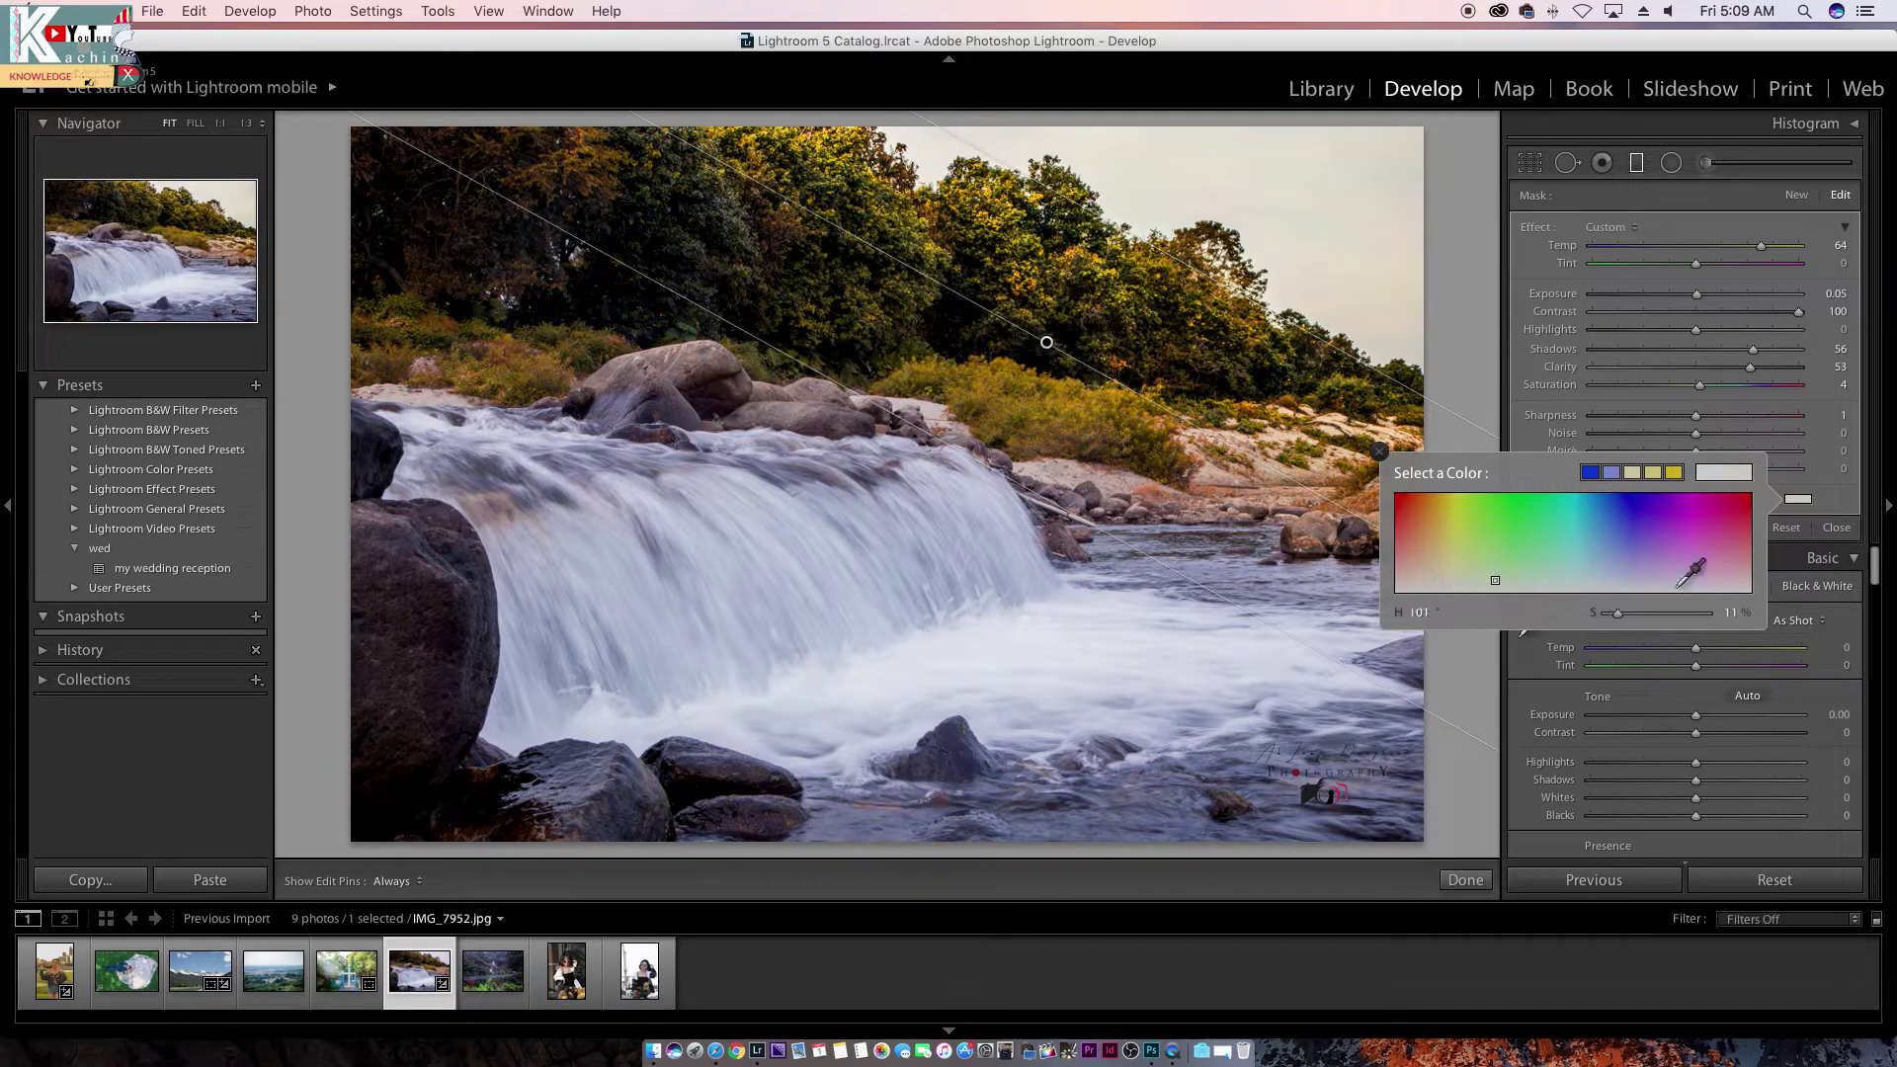
pyautogui.moveTo(1716, 583); pyautogui.dragTo(1734, 505)
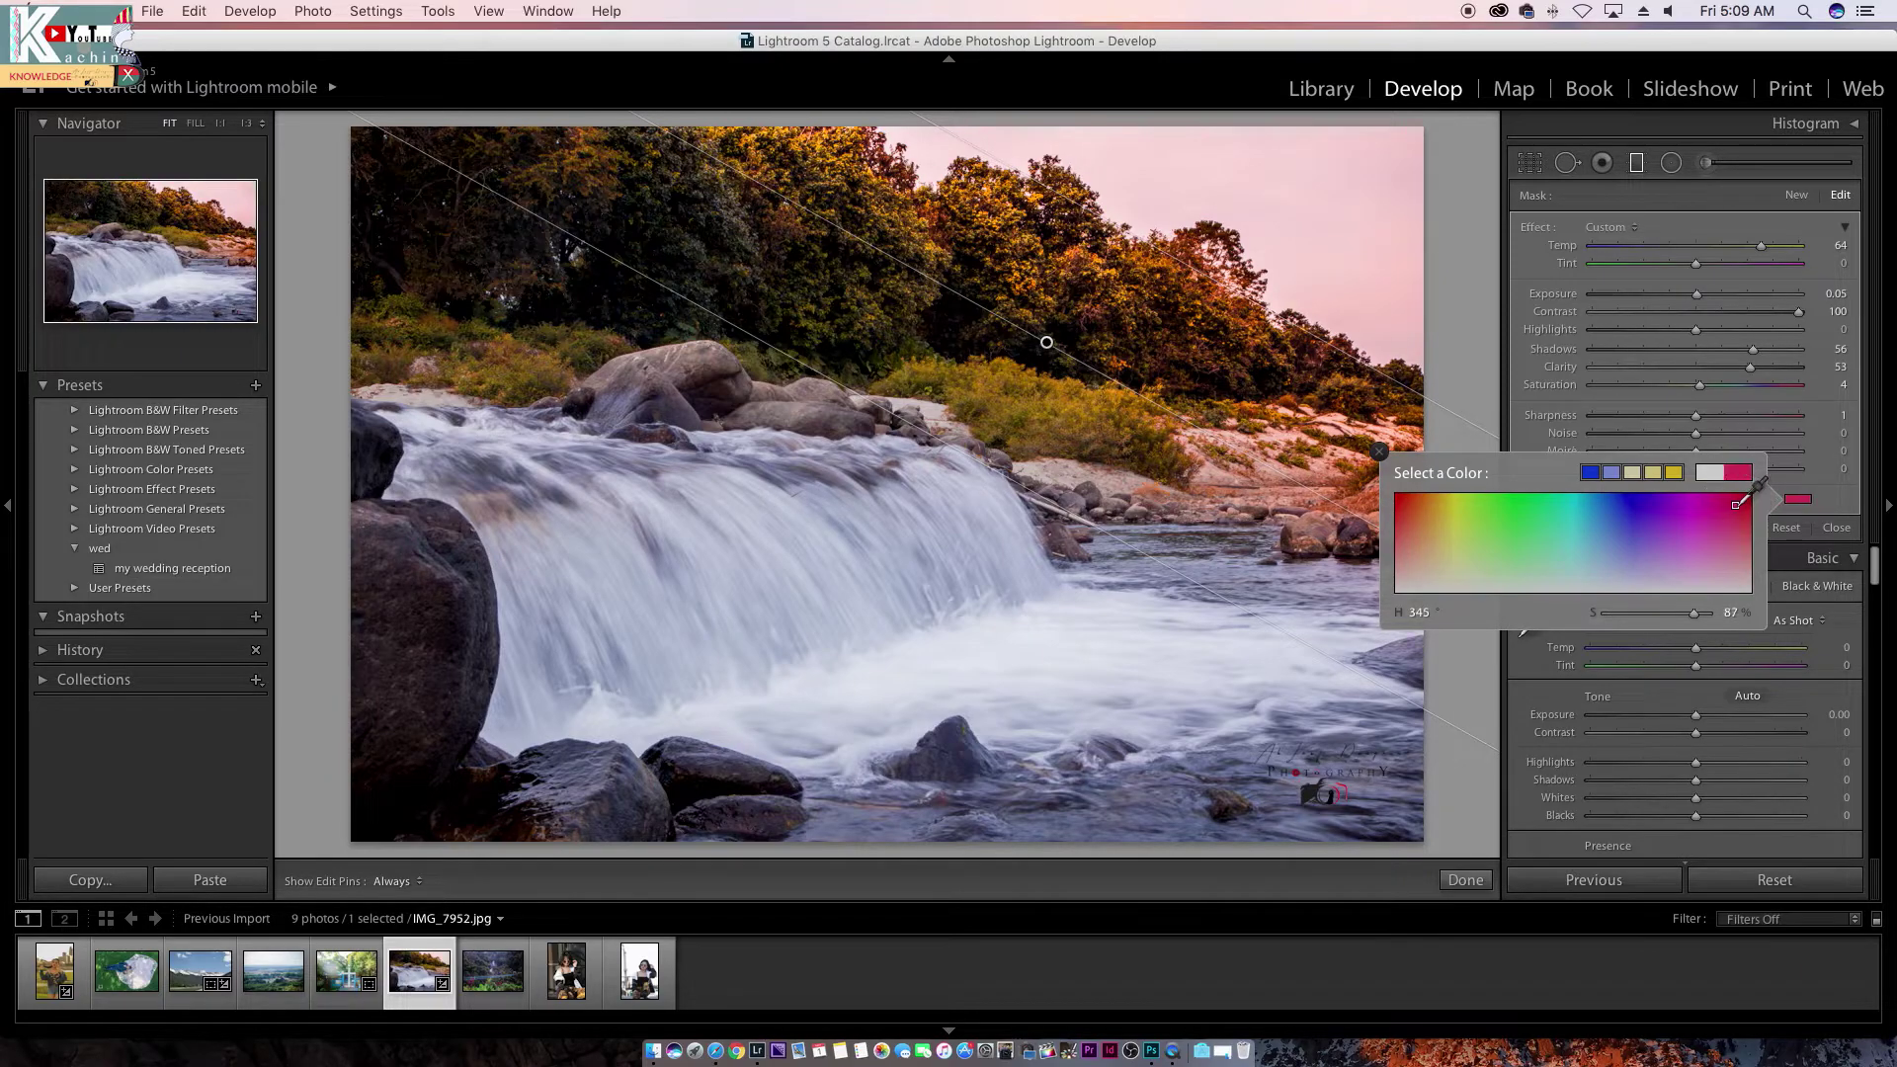
# Step: Reposition the pink filter so only the sky and treetops take the tint
pyautogui.click(1379, 453)
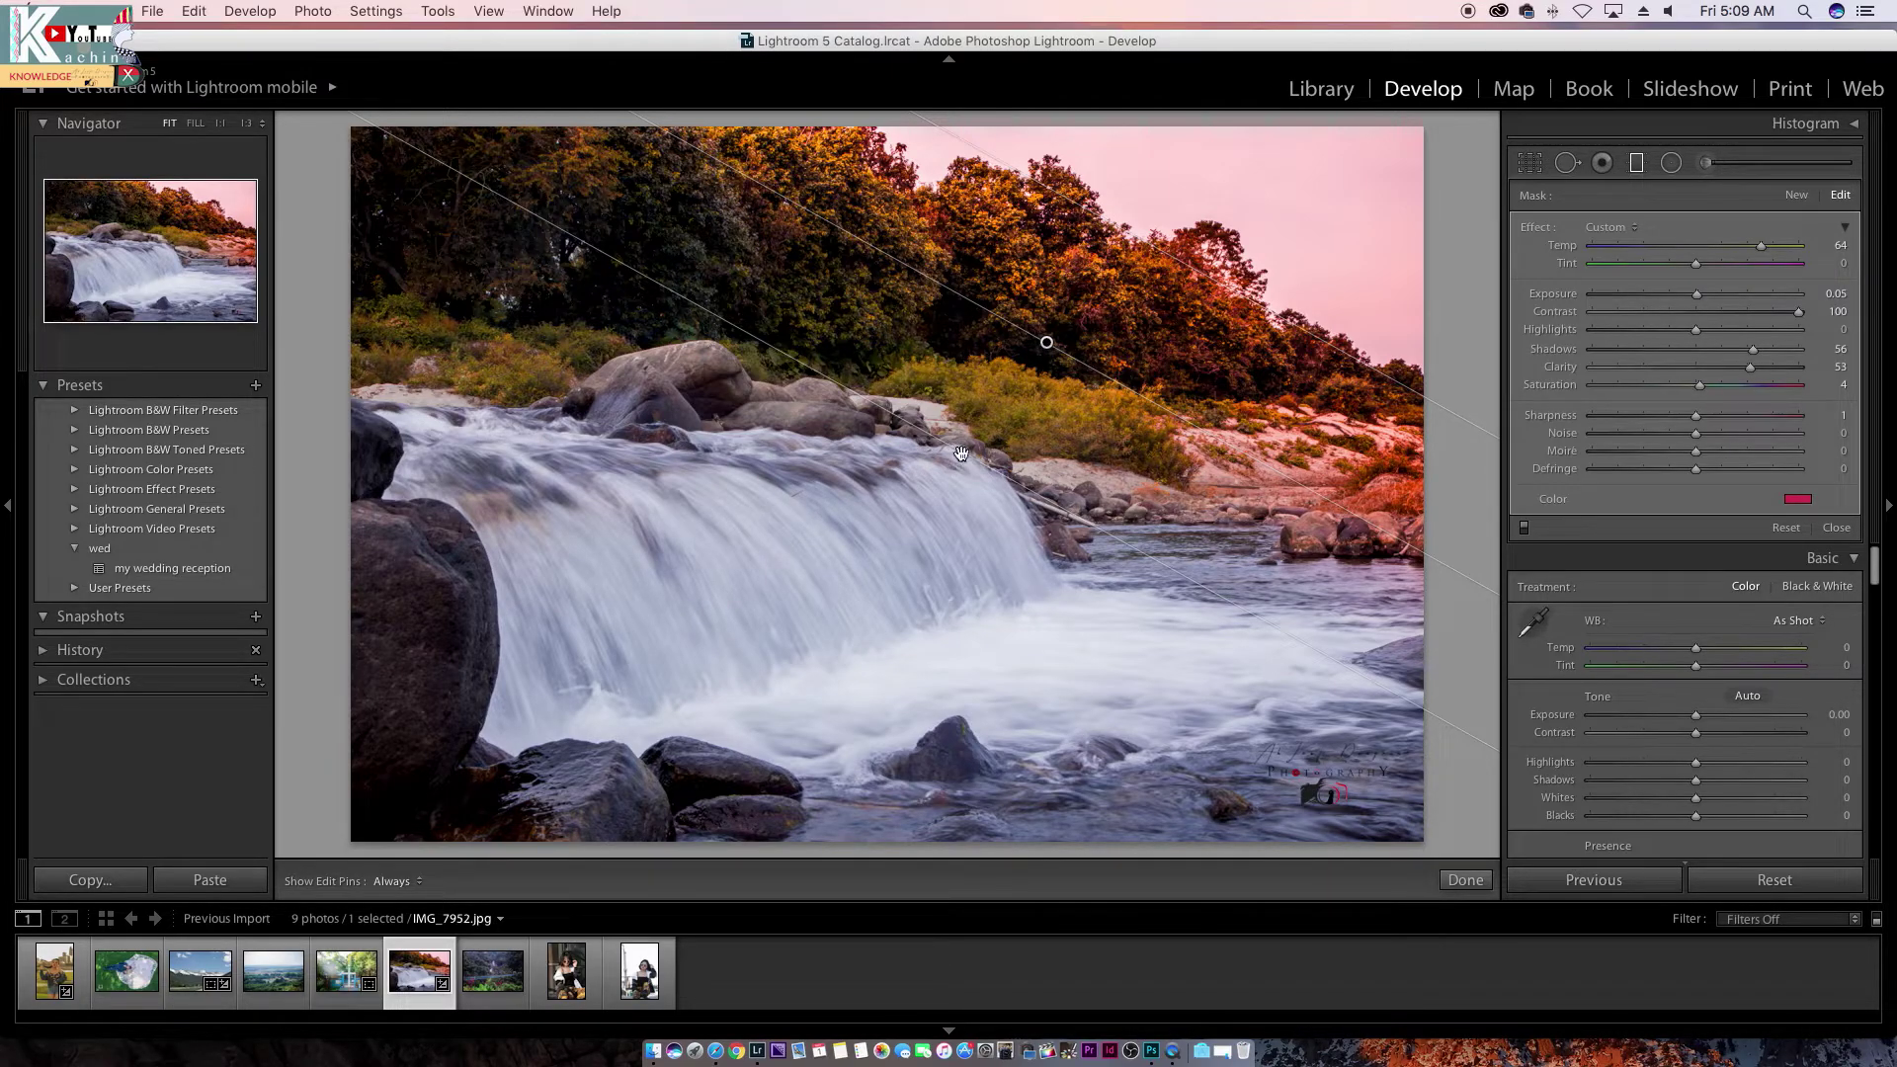
pyautogui.moveTo(961, 452)
pyautogui.mouseDown()
pyautogui.moveTo(526, 800)
pyautogui.moveTo(972, 929)
pyautogui.moveTo(948, 935)
pyautogui.moveTo(1009, 921)
pyautogui.moveTo(1103, 313)
pyautogui.mouseUp()
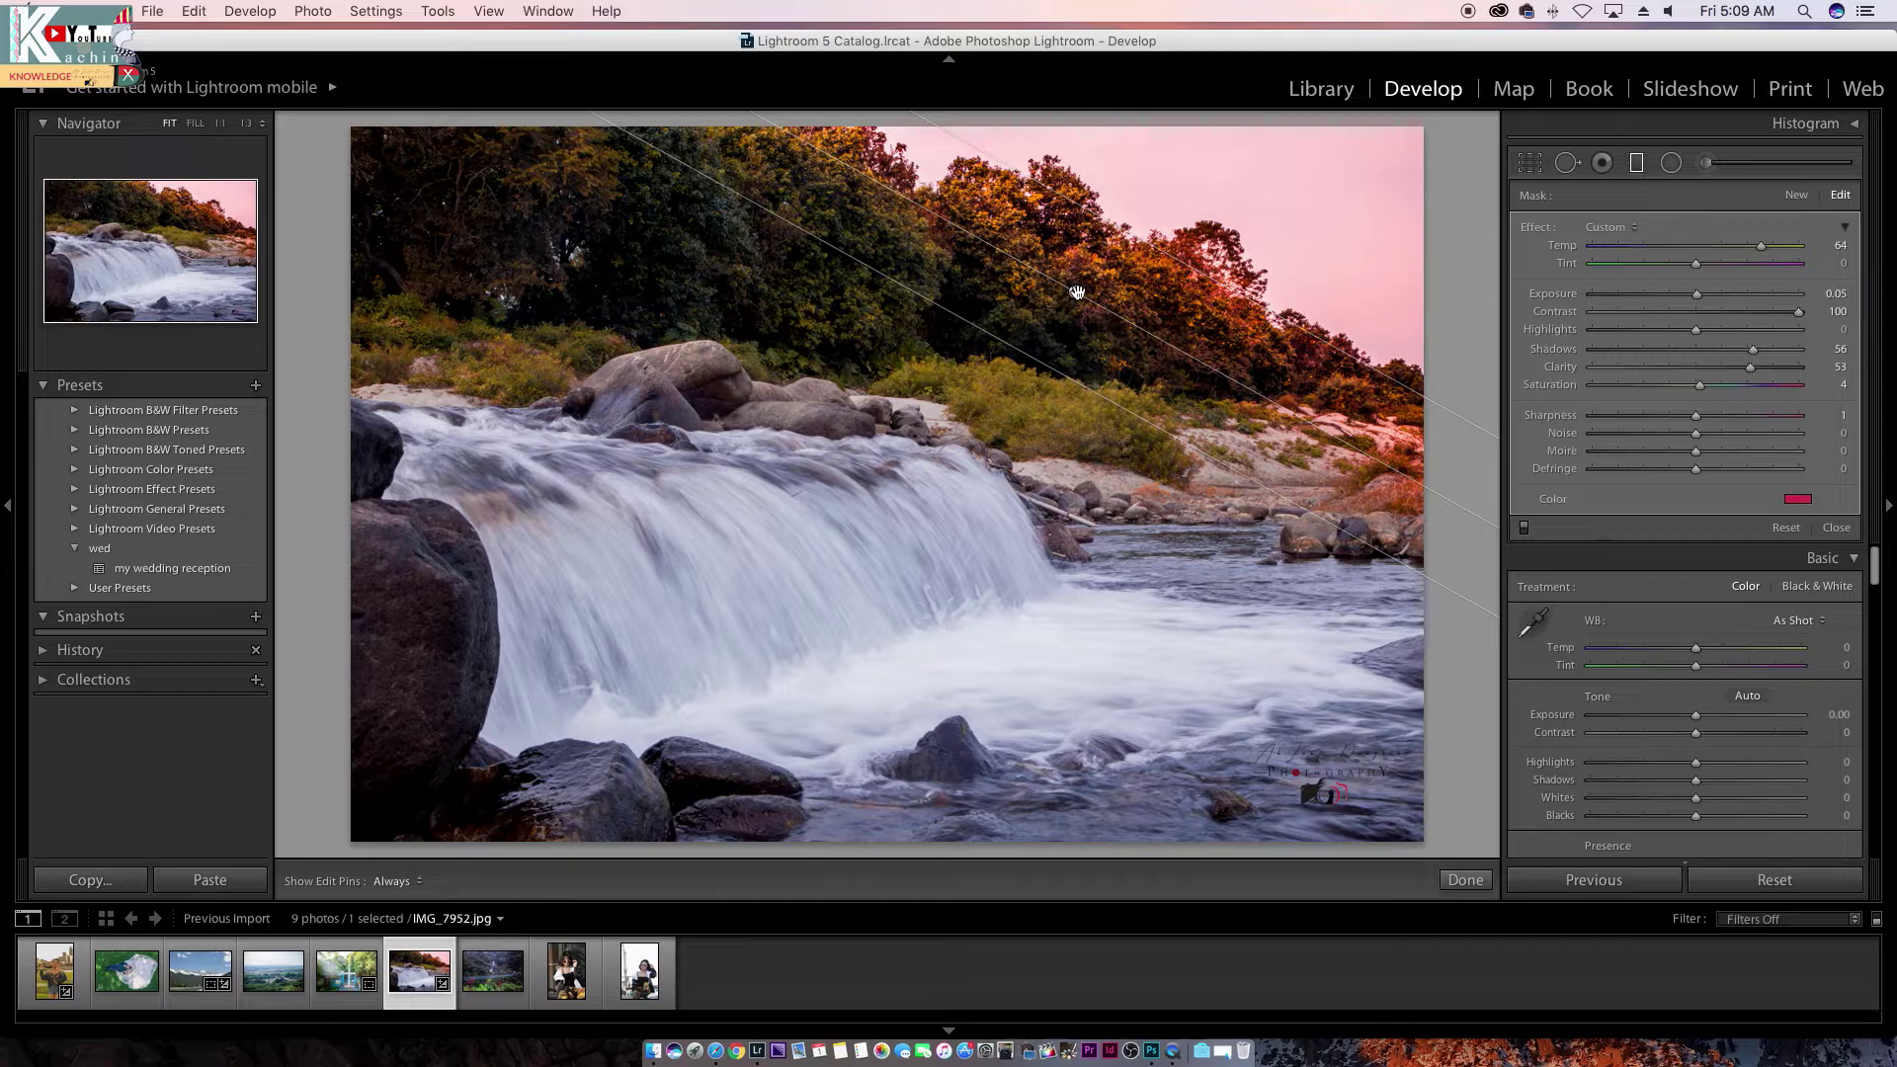
pyautogui.click(1075, 297)
# Step: Delete the pink sky filter and draw a new graduated filter up across the waterfall
pyautogui.press('Delete')
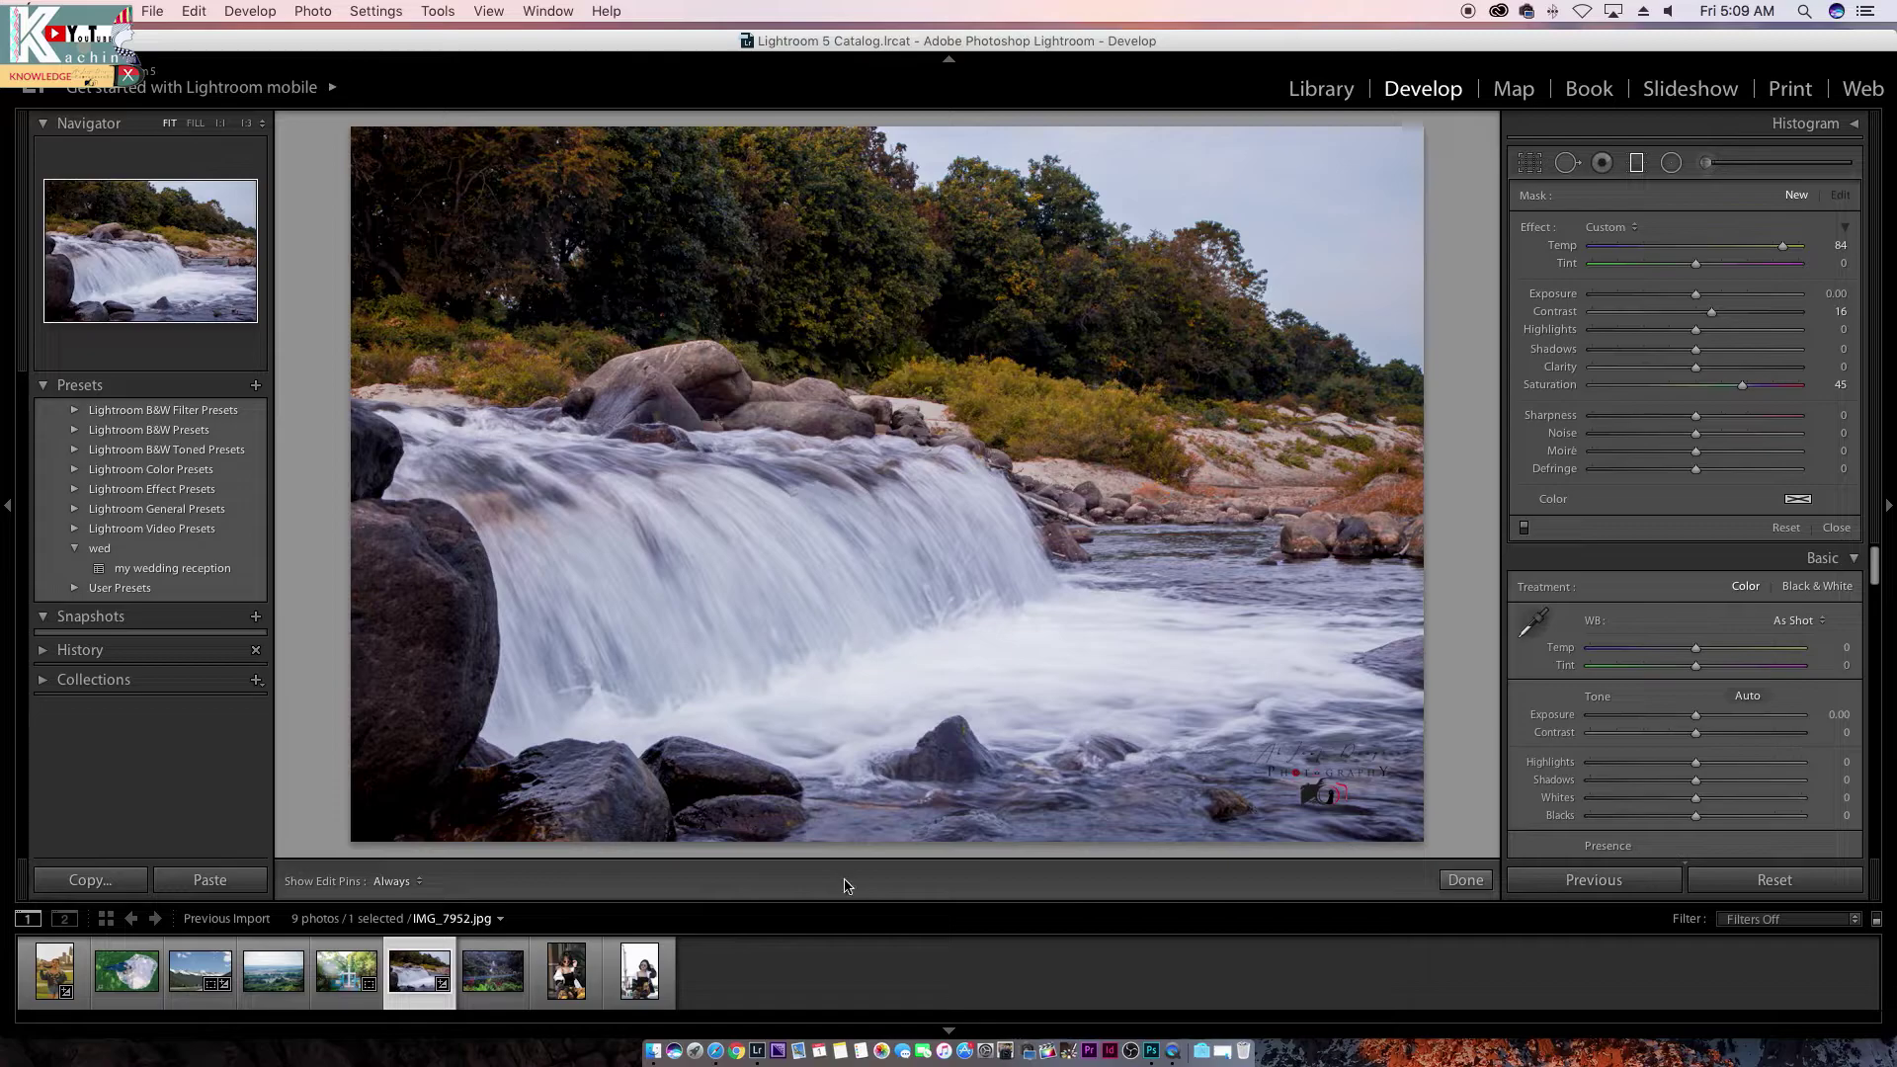
pyautogui.moveTo(791, 816)
pyautogui.mouseDown()
pyautogui.moveTo(960, 287)
pyautogui.moveTo(960, 156)
pyautogui.moveTo(874, 628)
pyautogui.mouseUp()
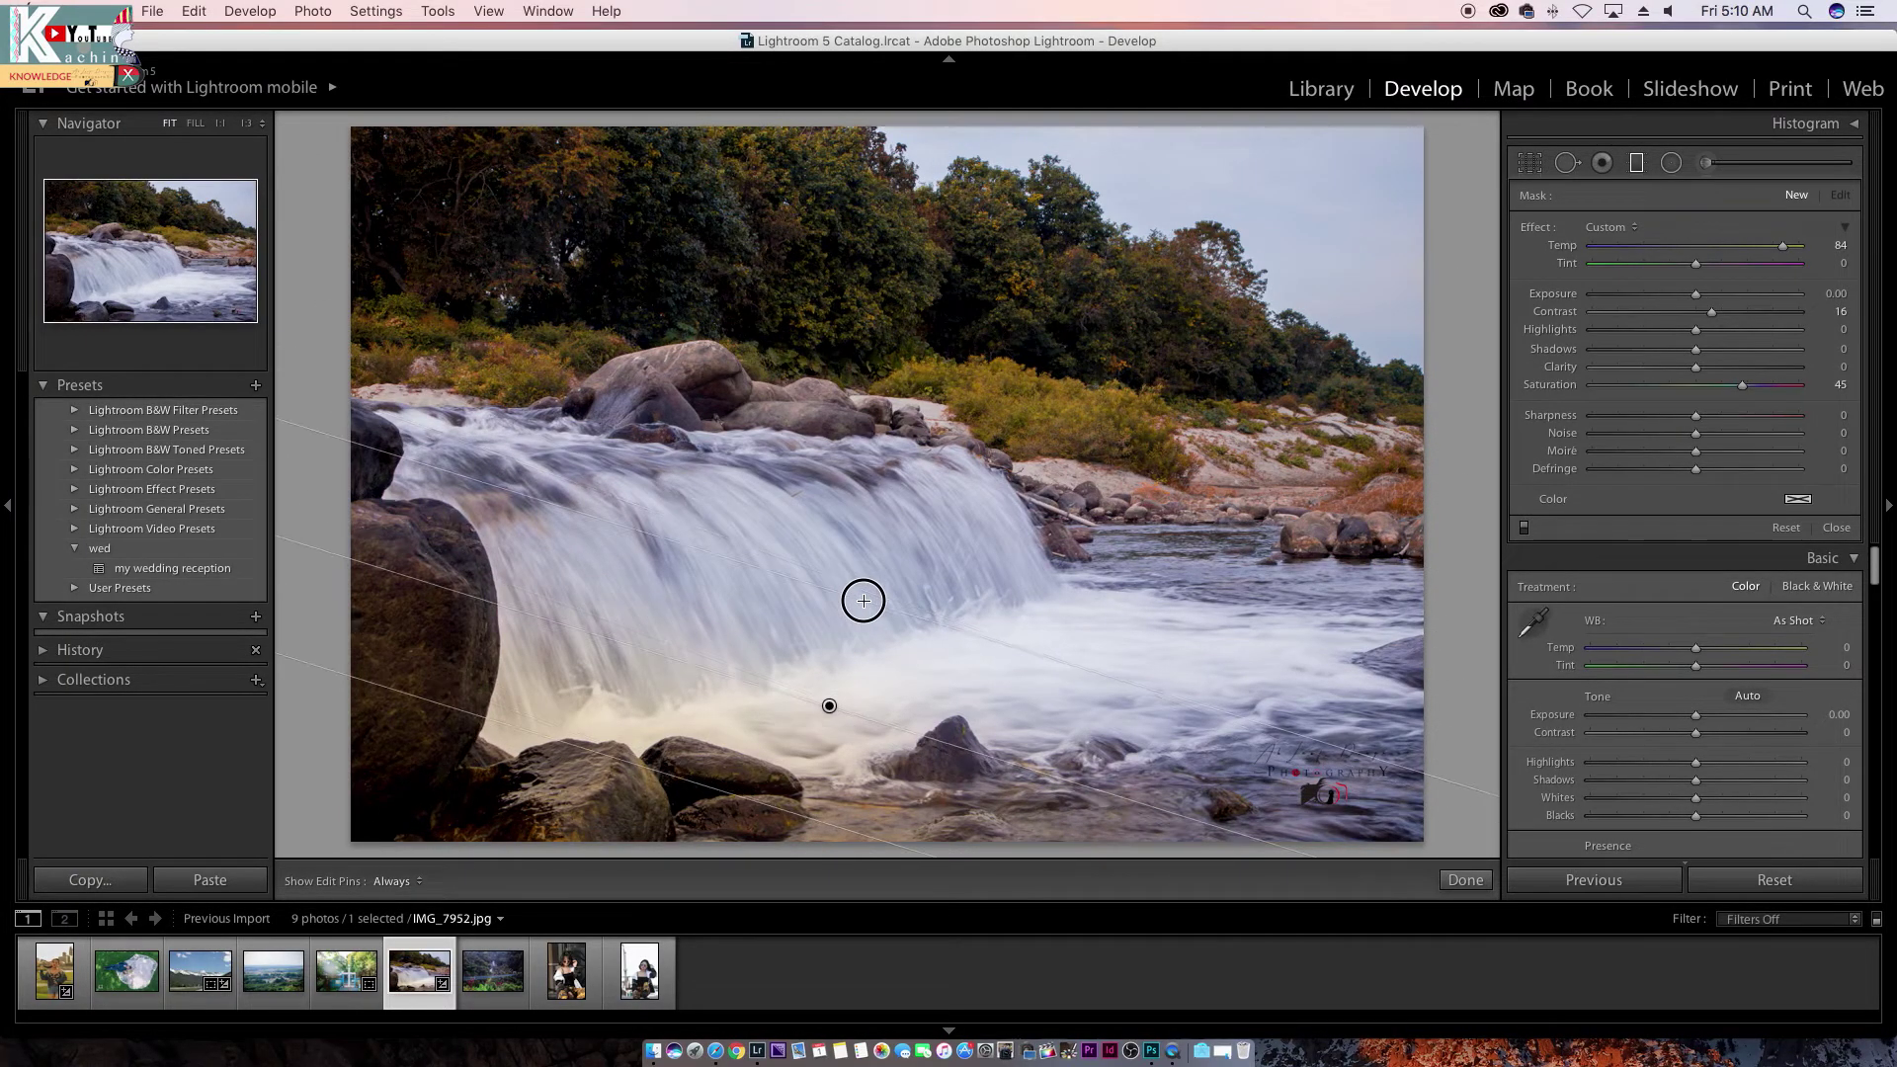
pyautogui.moveTo(873, 628); pyautogui.dragTo(857, 603)
pyautogui.moveTo(830, 712); pyautogui.dragTo(908, 446)
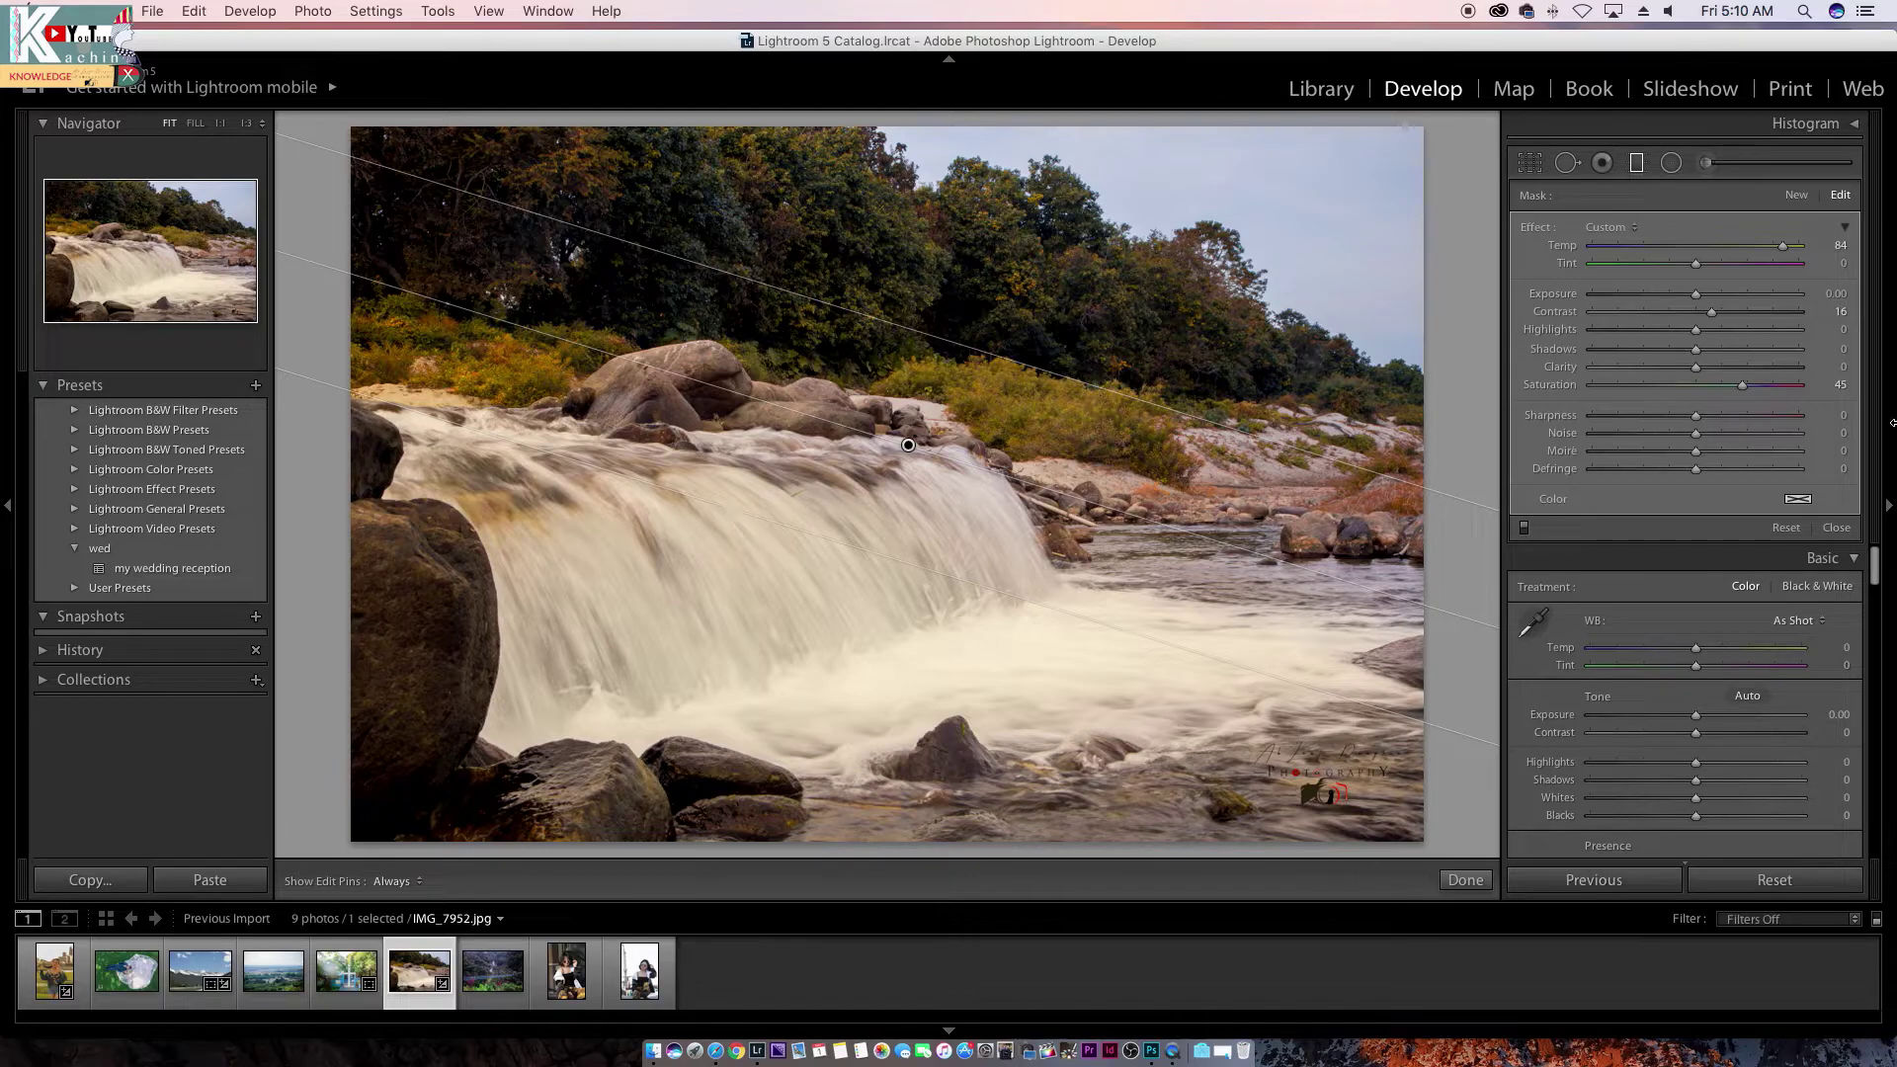
pyautogui.click(1798, 499)
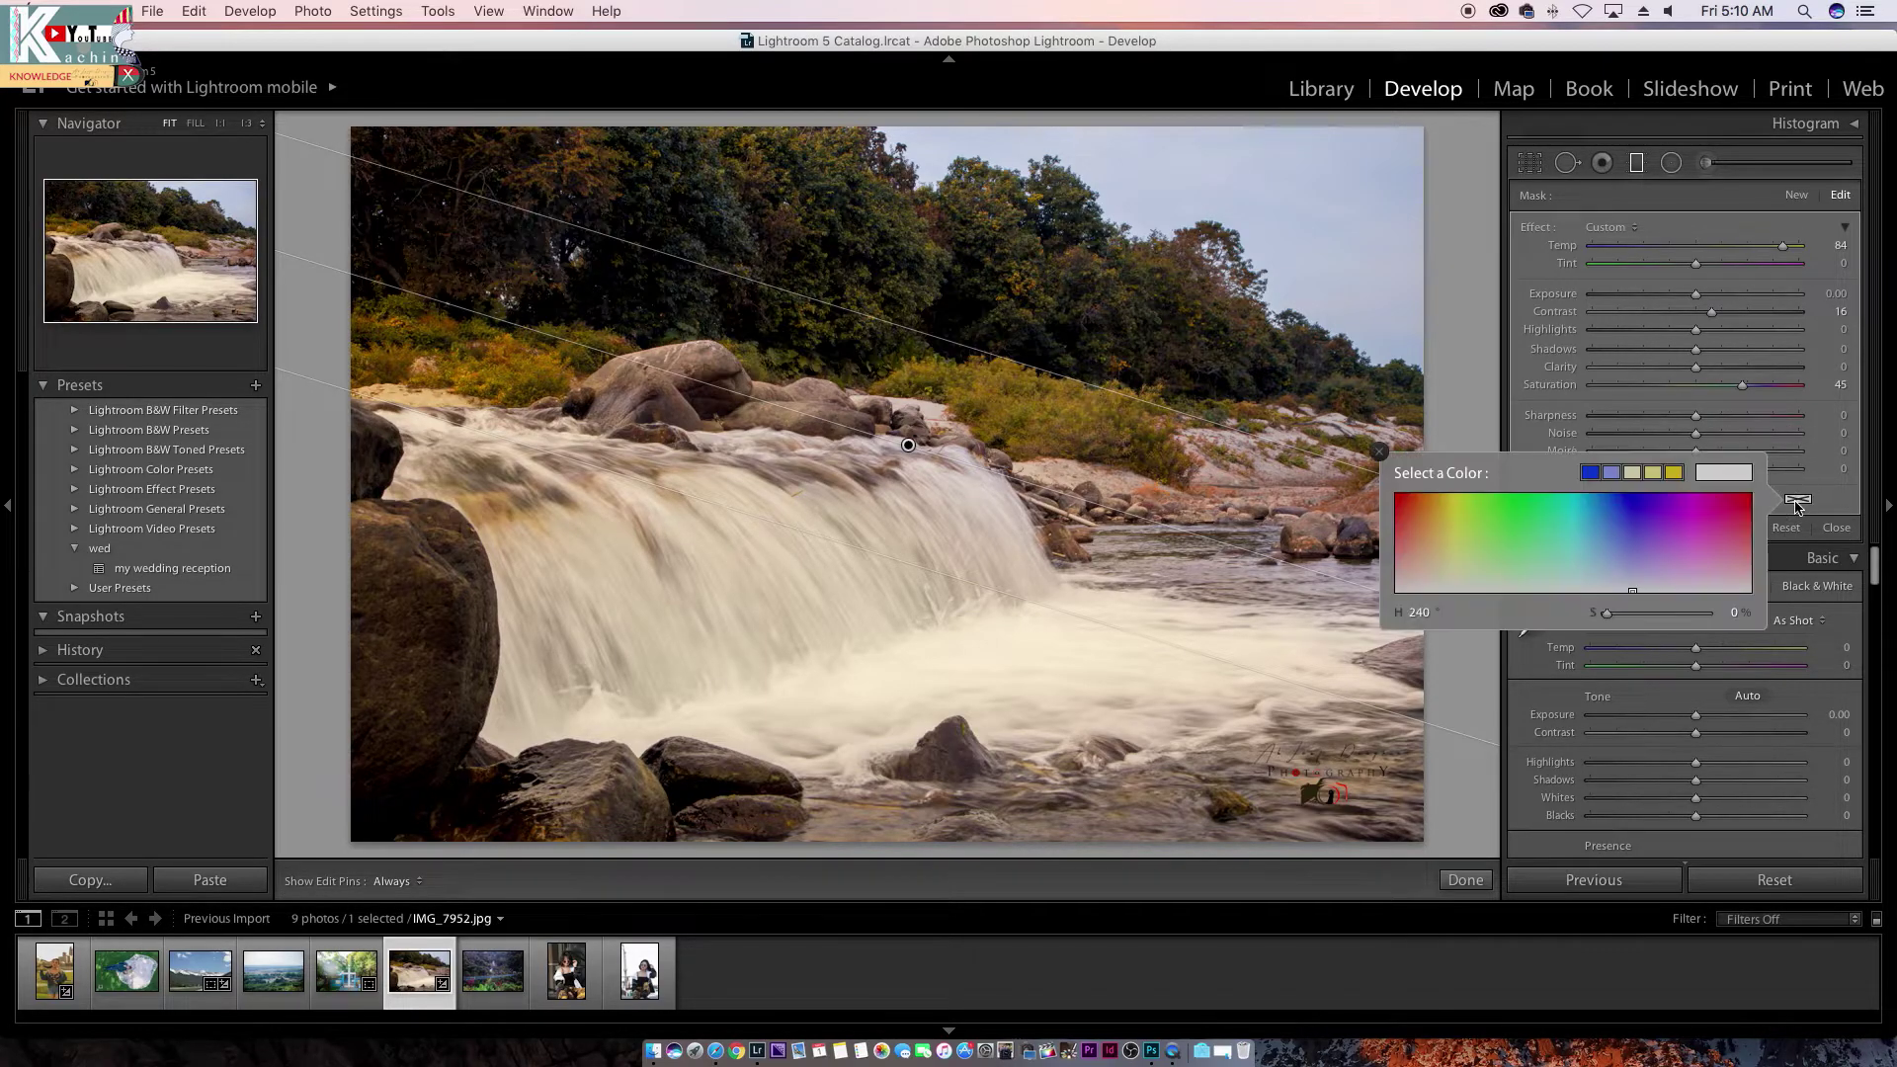
pyautogui.click(1622, 524)
pyautogui.moveTo(1626, 520)
pyautogui.mouseDown()
pyautogui.moveTo(1603, 505)
pyautogui.moveTo(1630, 505)
pyautogui.moveTo(1575, 511)
pyautogui.mouseUp()
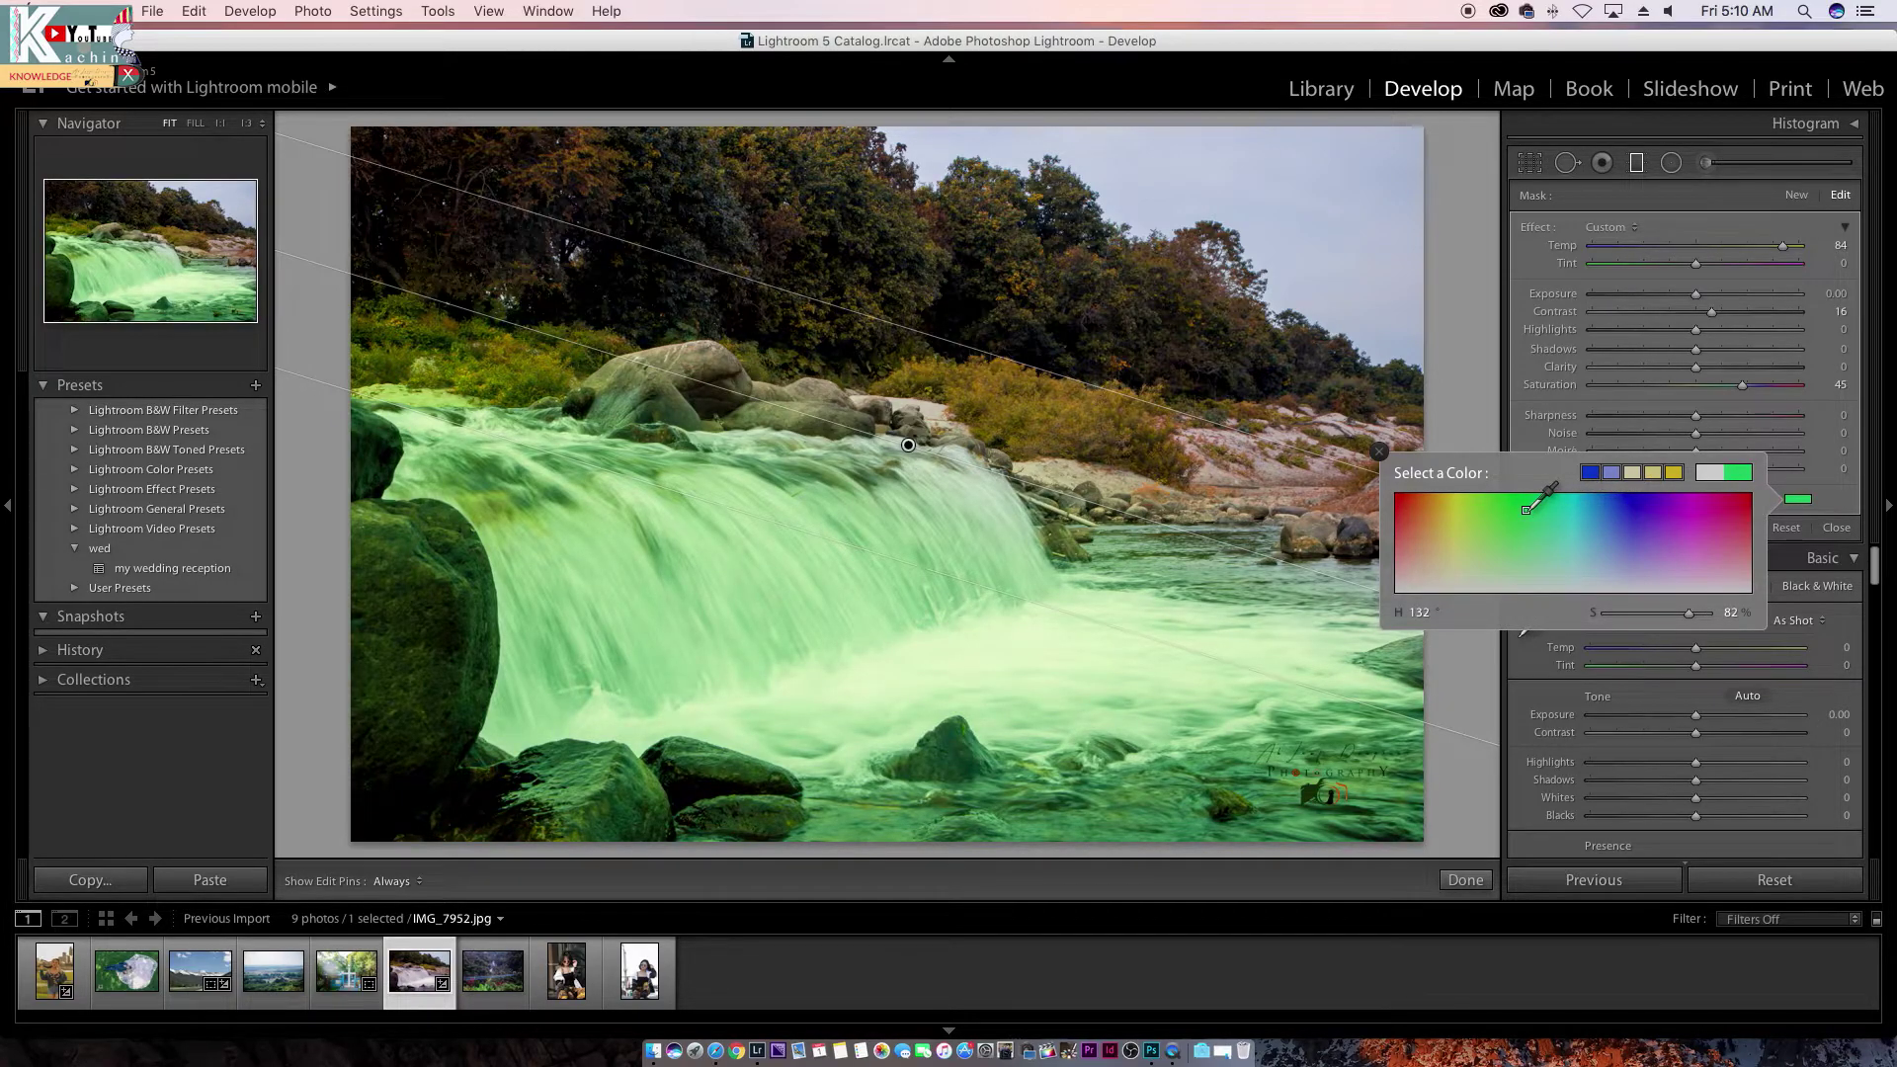
pyautogui.click(1598, 508)
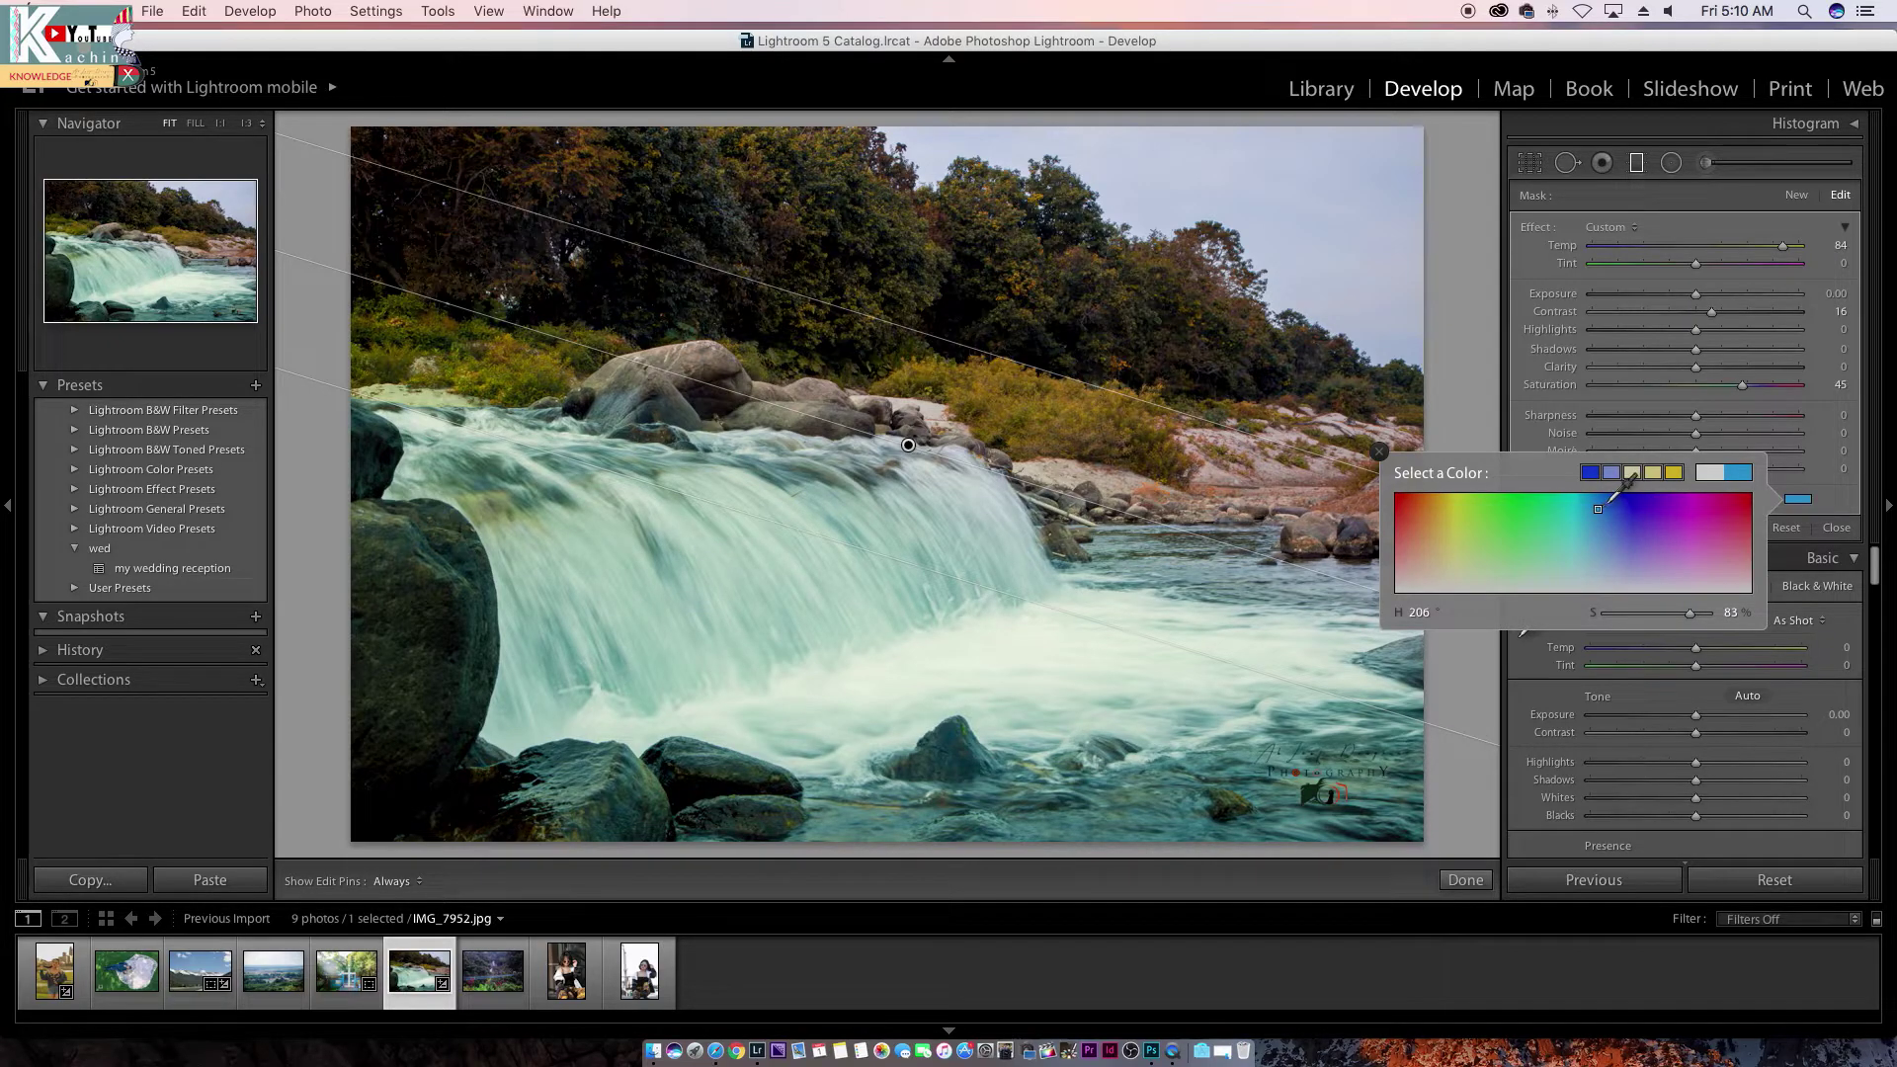
pyautogui.moveTo(1602, 507)
pyautogui.mouseDown()
pyautogui.moveTo(1628, 504)
pyautogui.moveTo(1443, 499)
pyautogui.moveTo(1516, 505)
pyautogui.mouseUp()
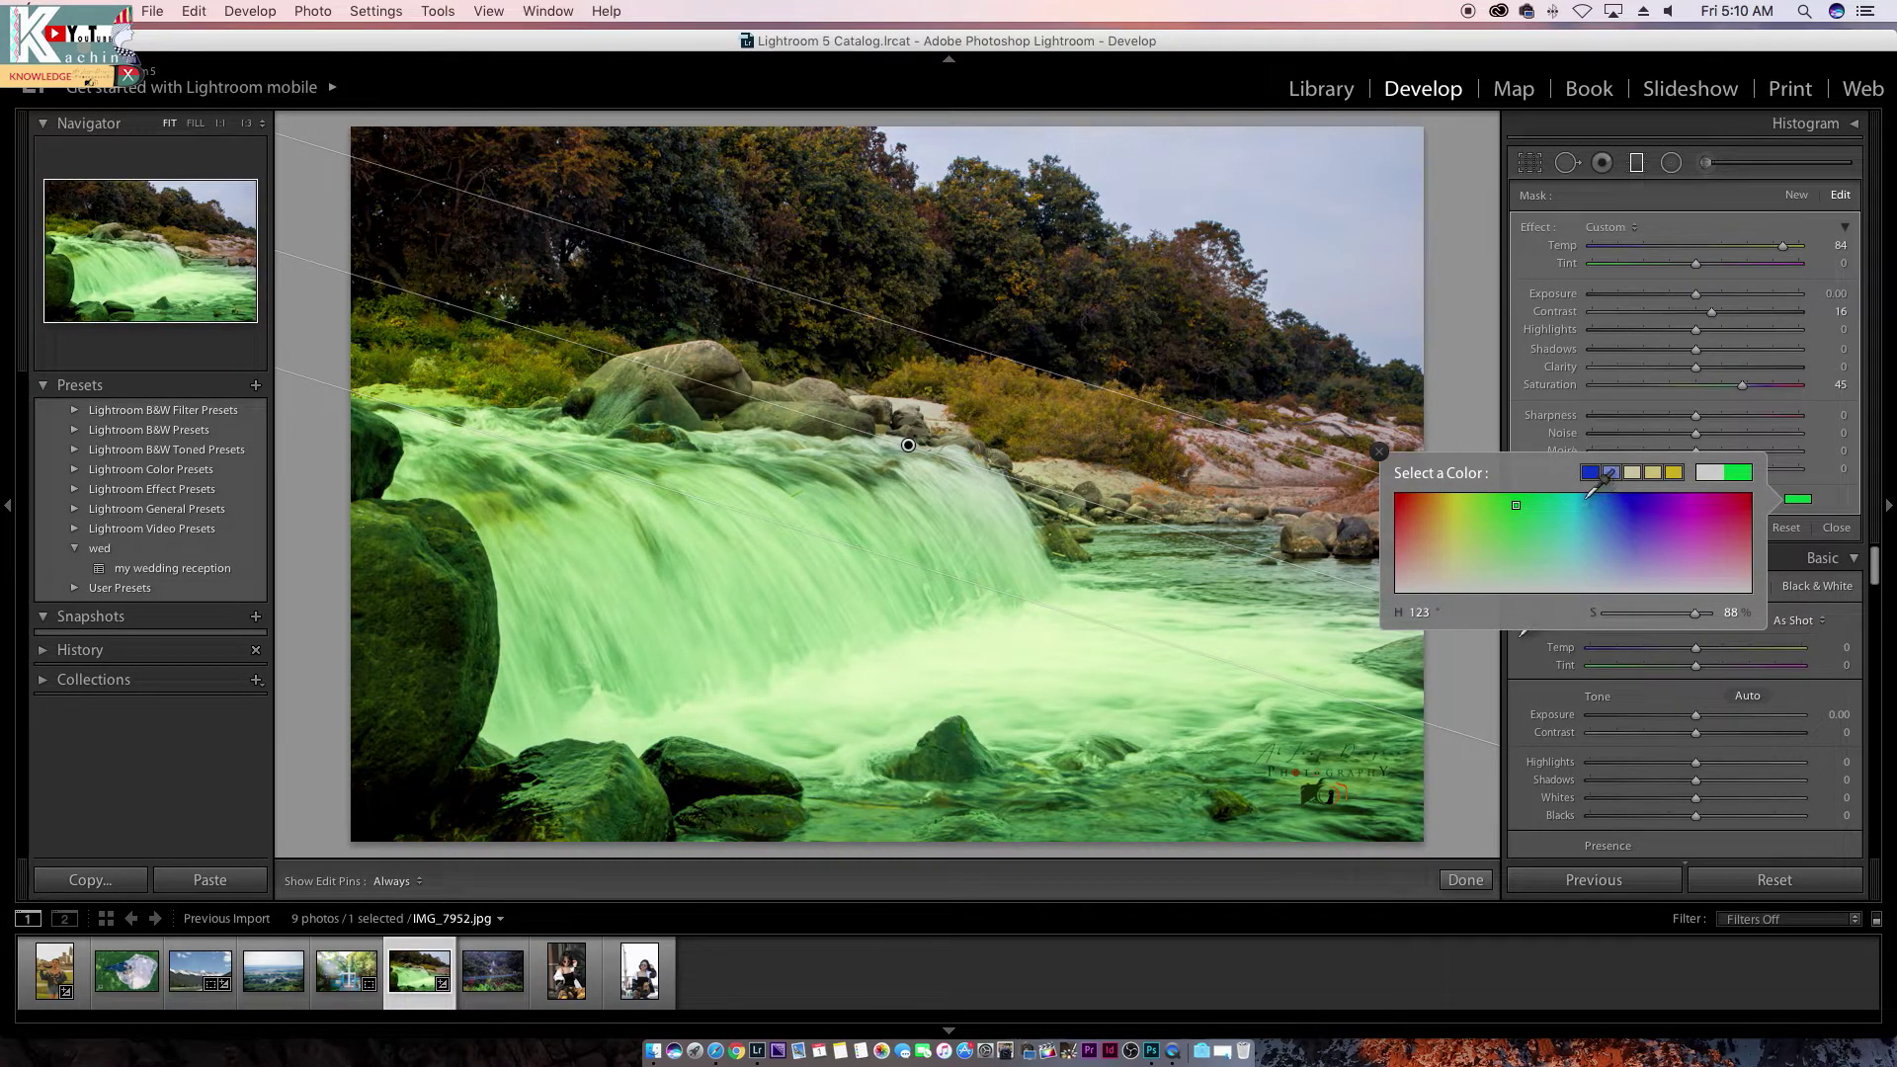
pyautogui.click(1582, 497)
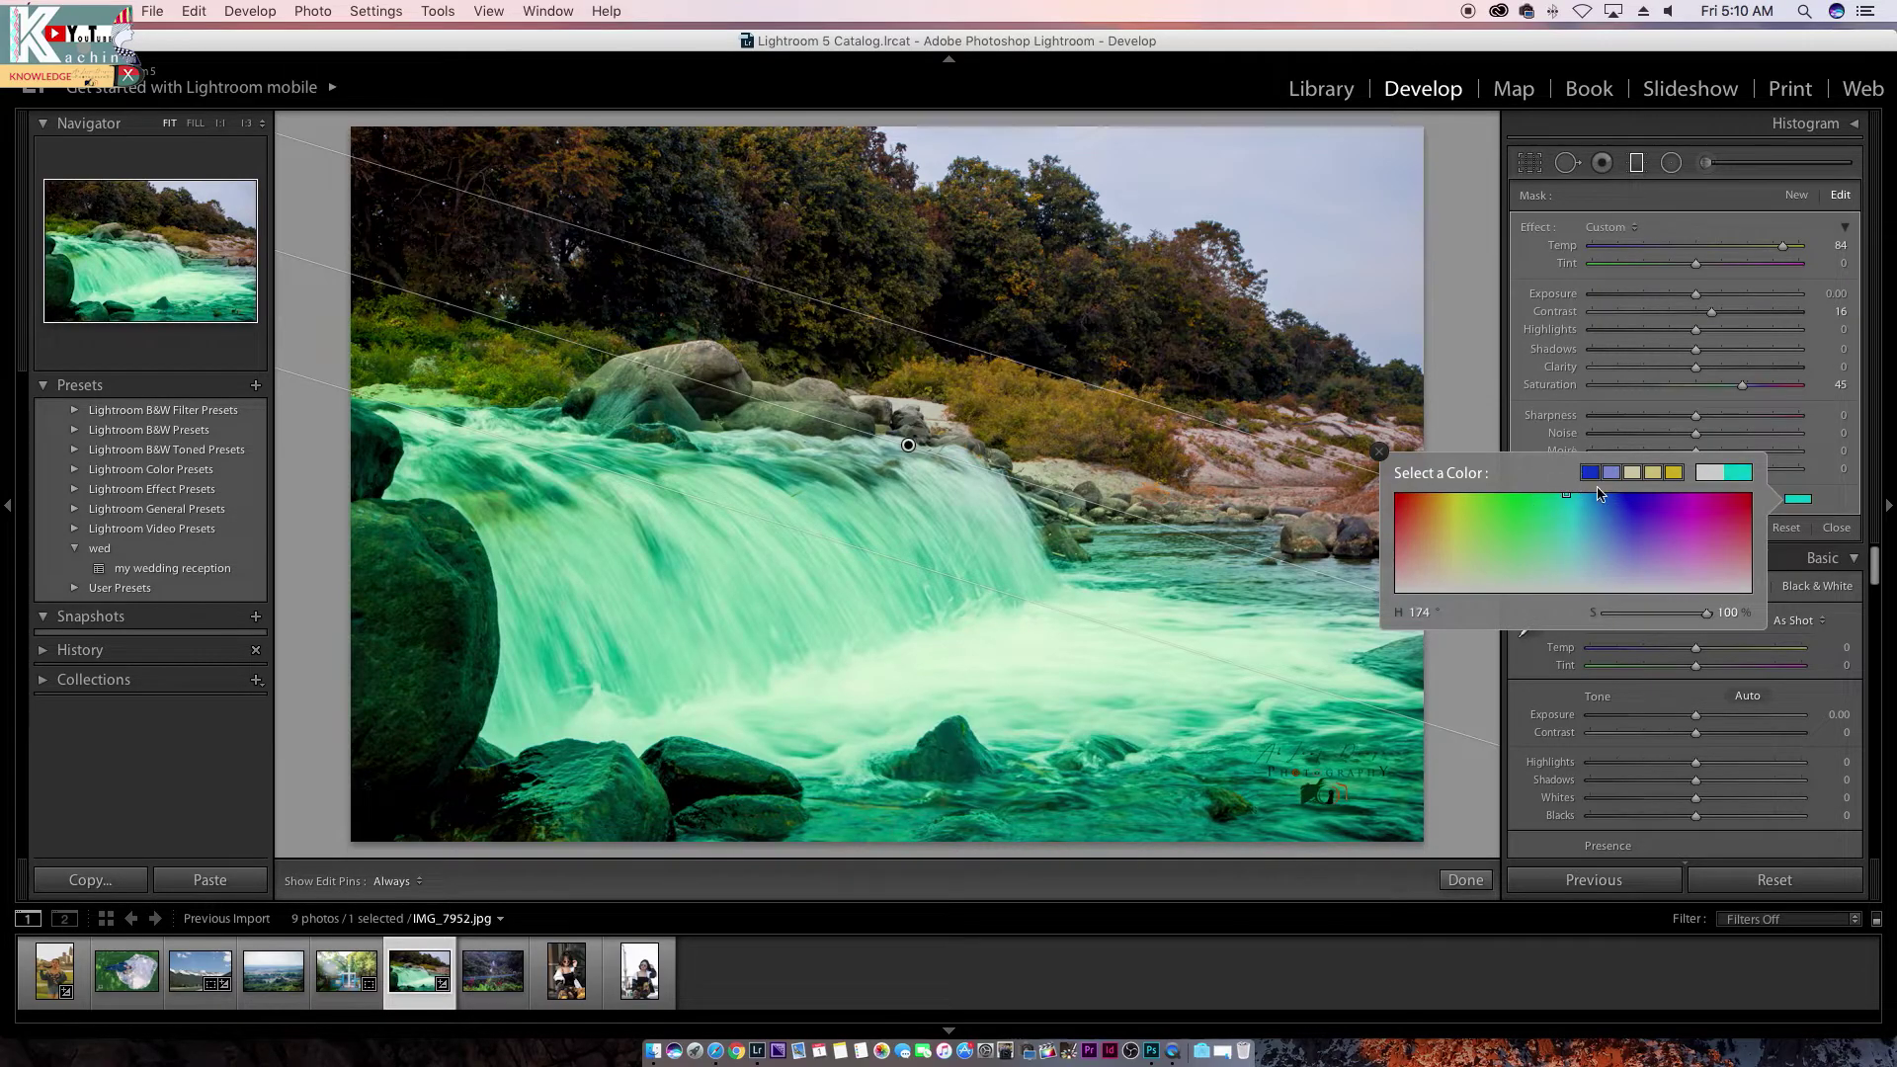
pyautogui.moveTo(1581, 497); pyautogui.dragTo(1570, 524)
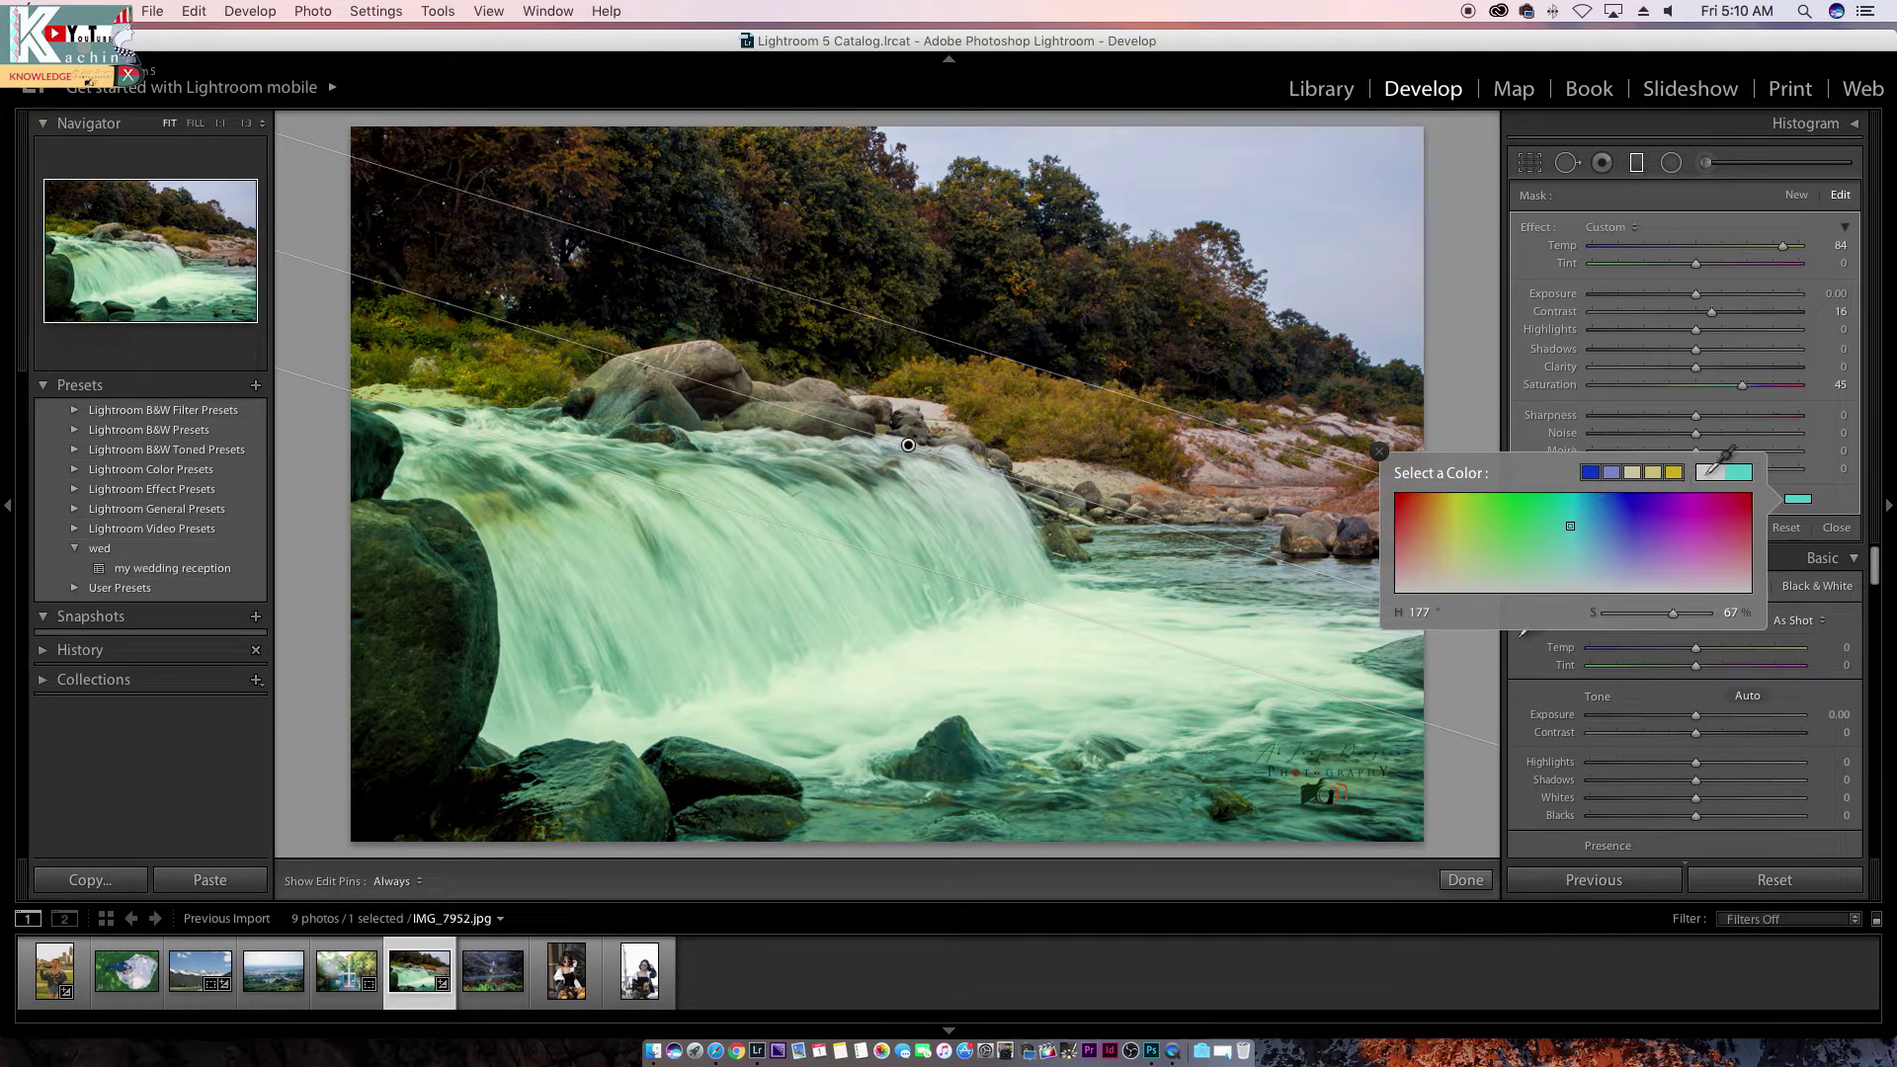
pyautogui.click(1721, 471)
pyautogui.click(1578, 508)
pyautogui.moveTo(1595, 503); pyautogui.dragTo(1606, 499)
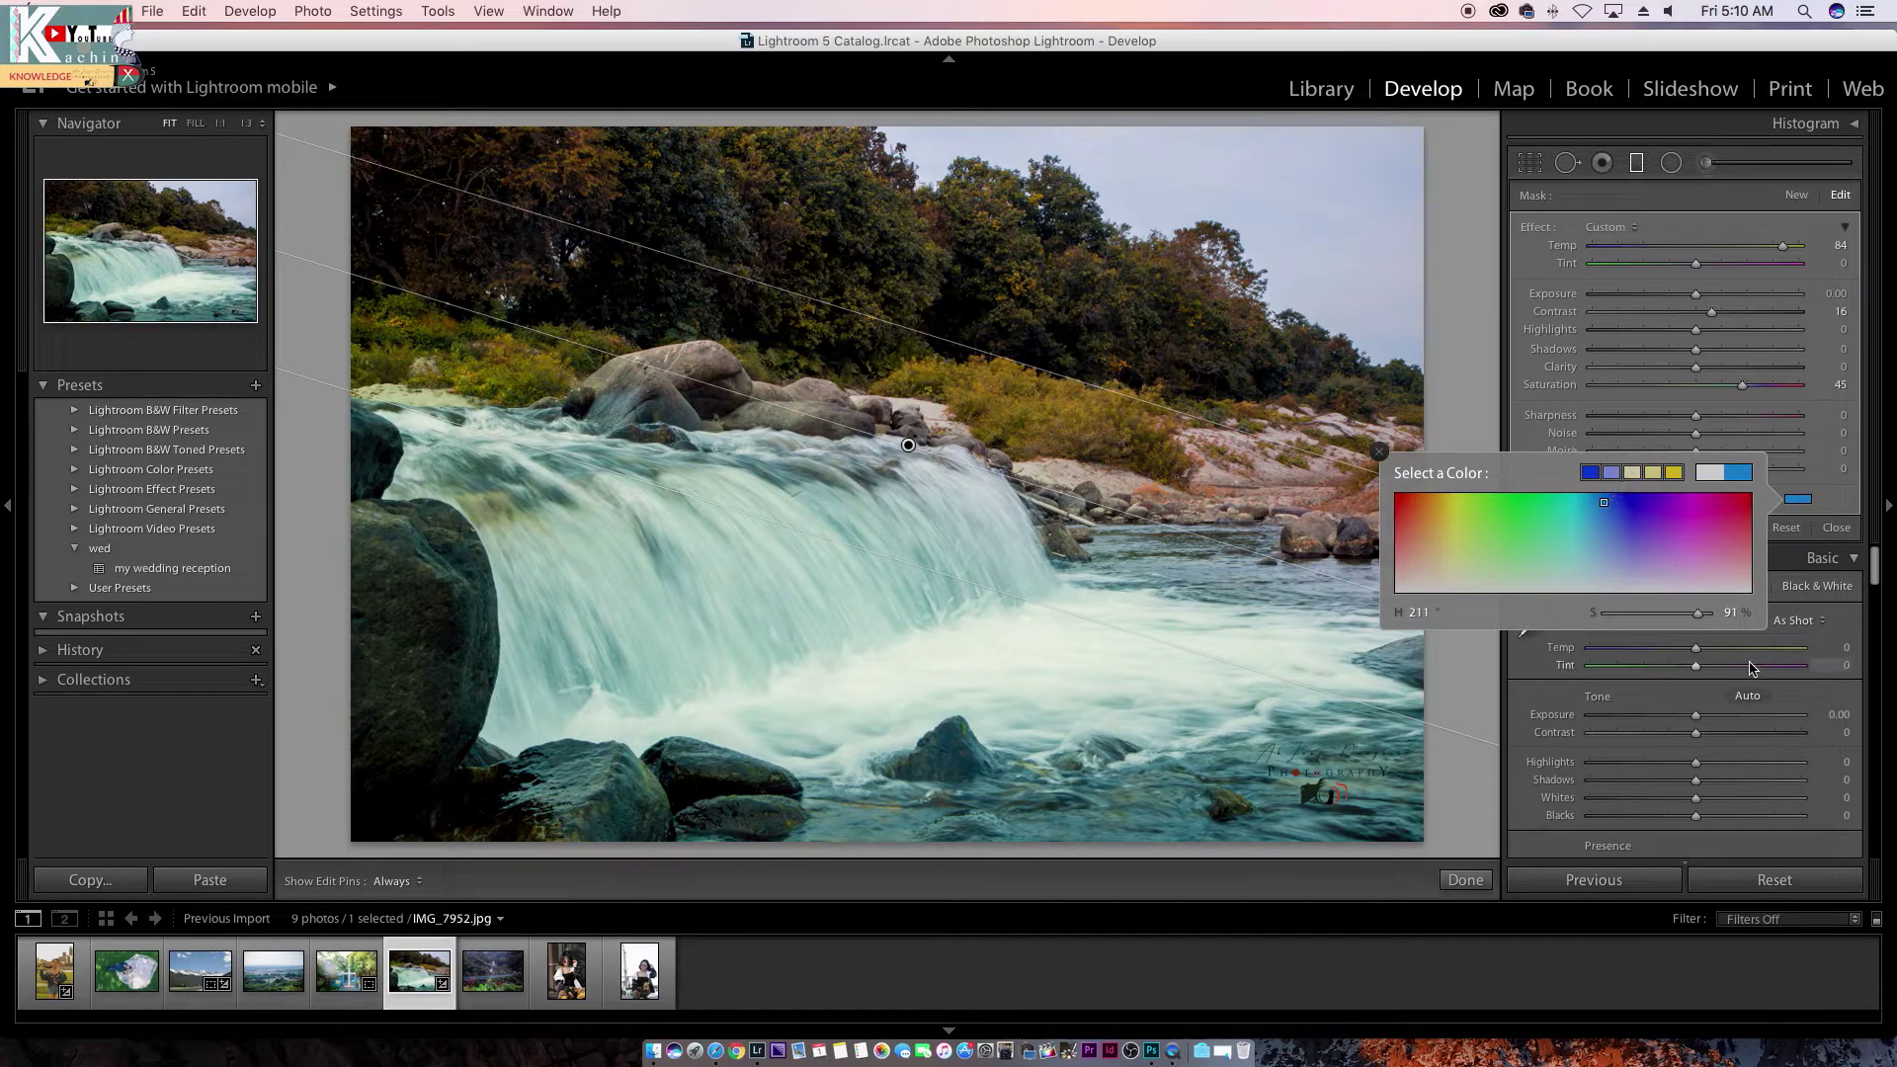
pyautogui.moveTo(1697, 614); pyautogui.dragTo(1700, 614)
pyautogui.moveTo(1700, 613); pyautogui.dragTo(1156, 590)
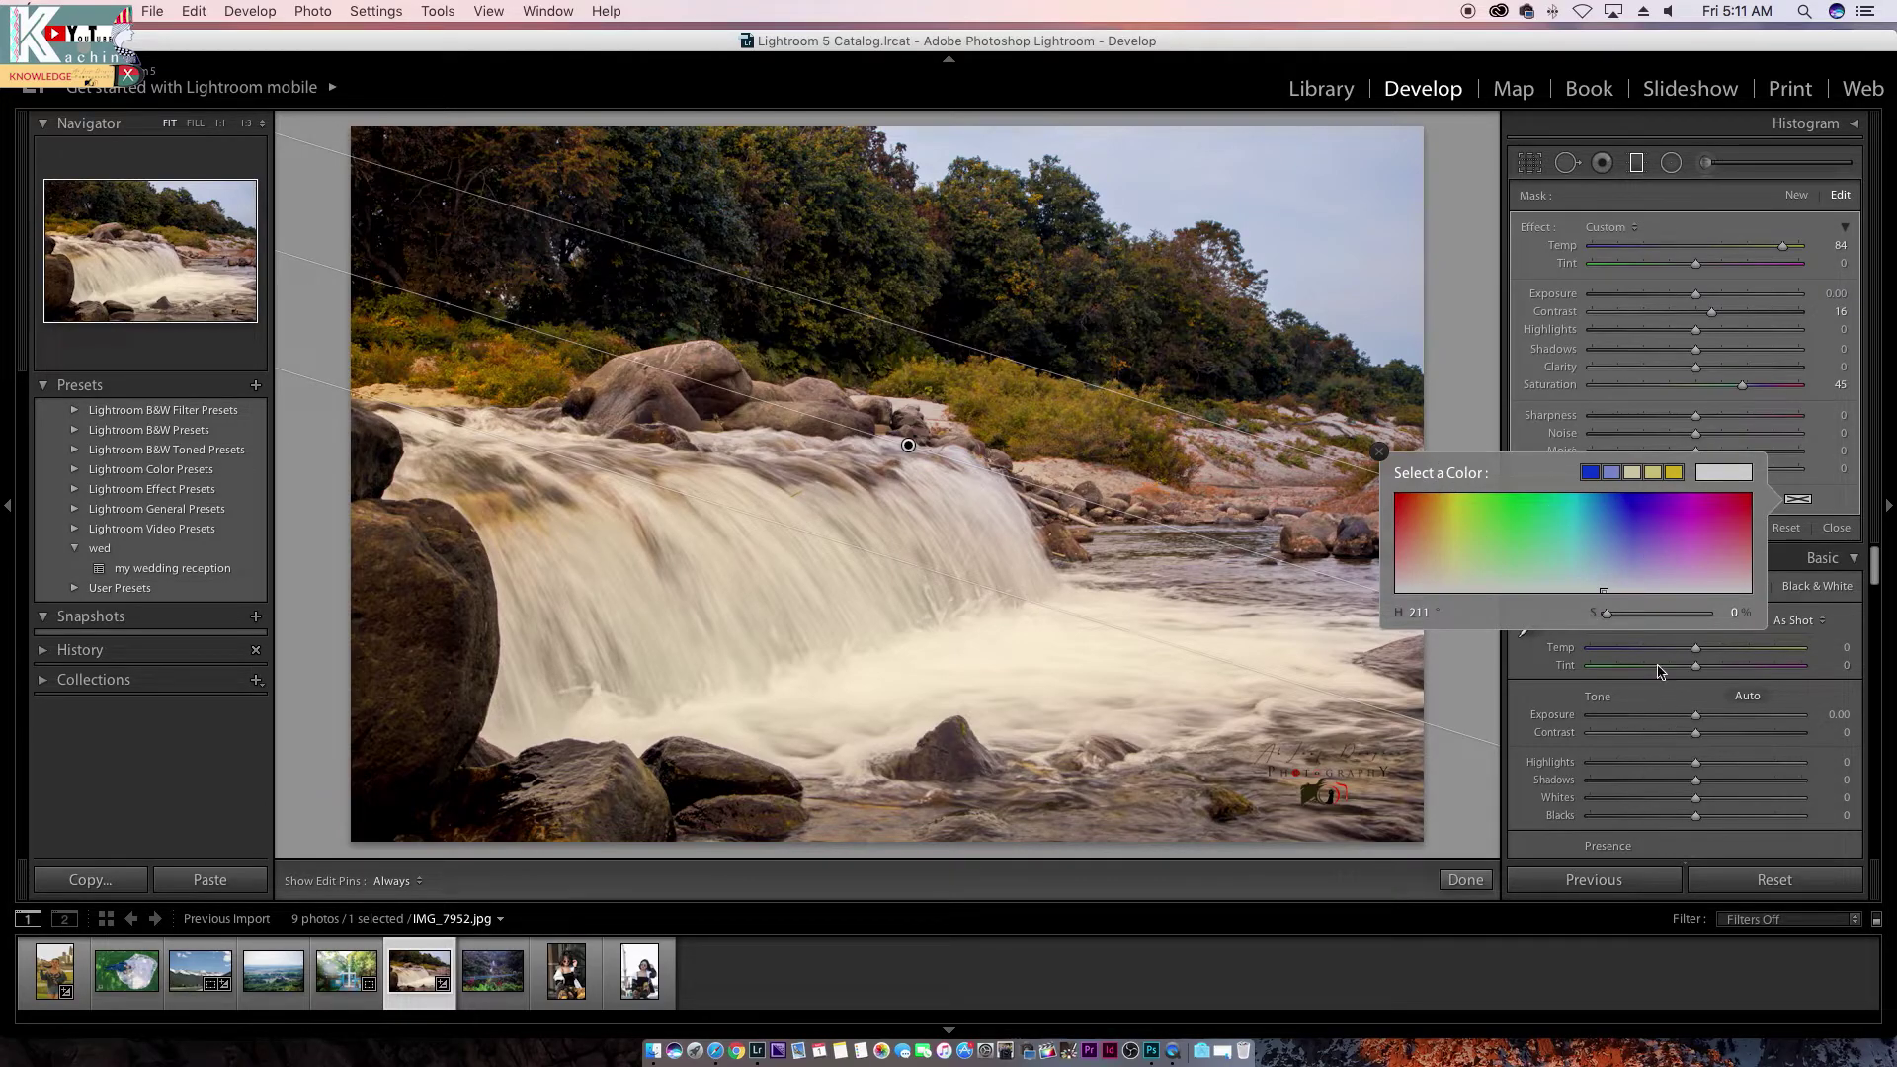
# Step: Delete the blue-tinted graduated filter pin and close the Graduated Filter panel
pyautogui.moveTo(1607, 619); pyautogui.dragTo(1612, 619)
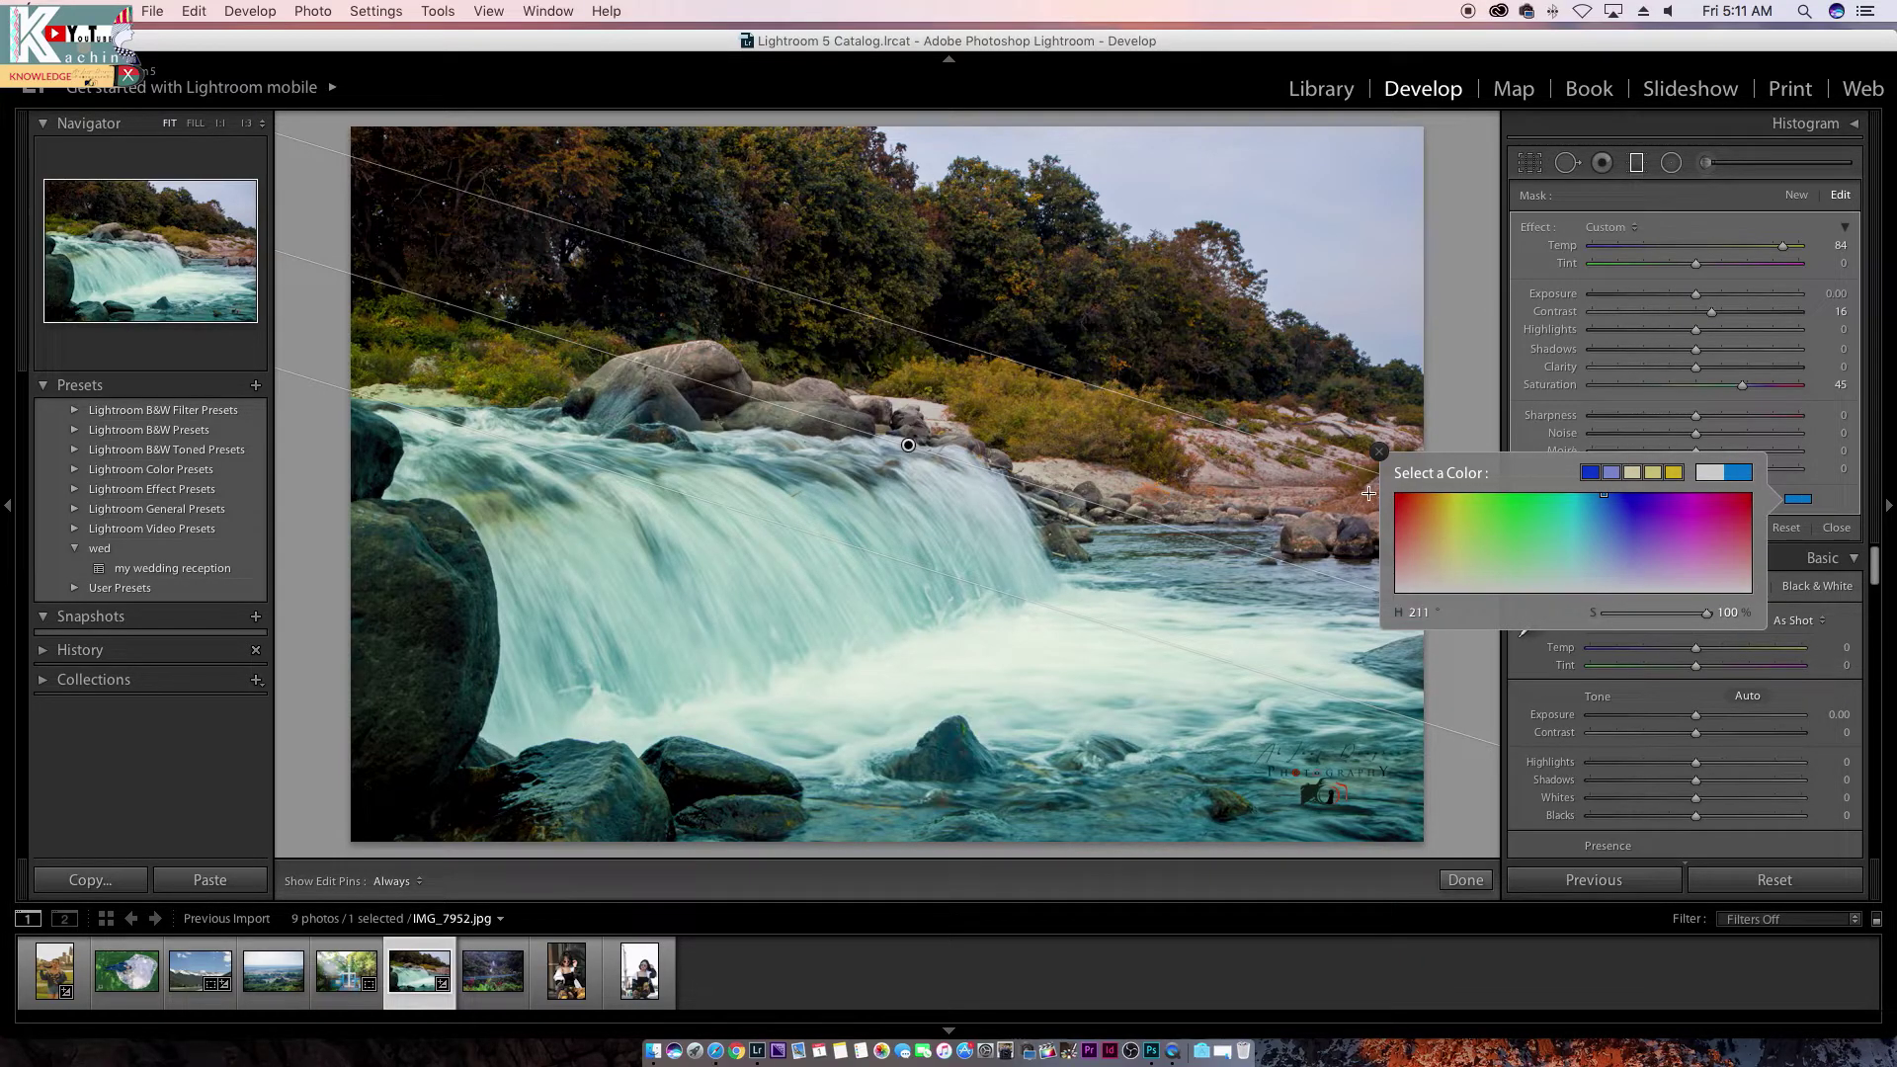
pyautogui.click(1379, 454)
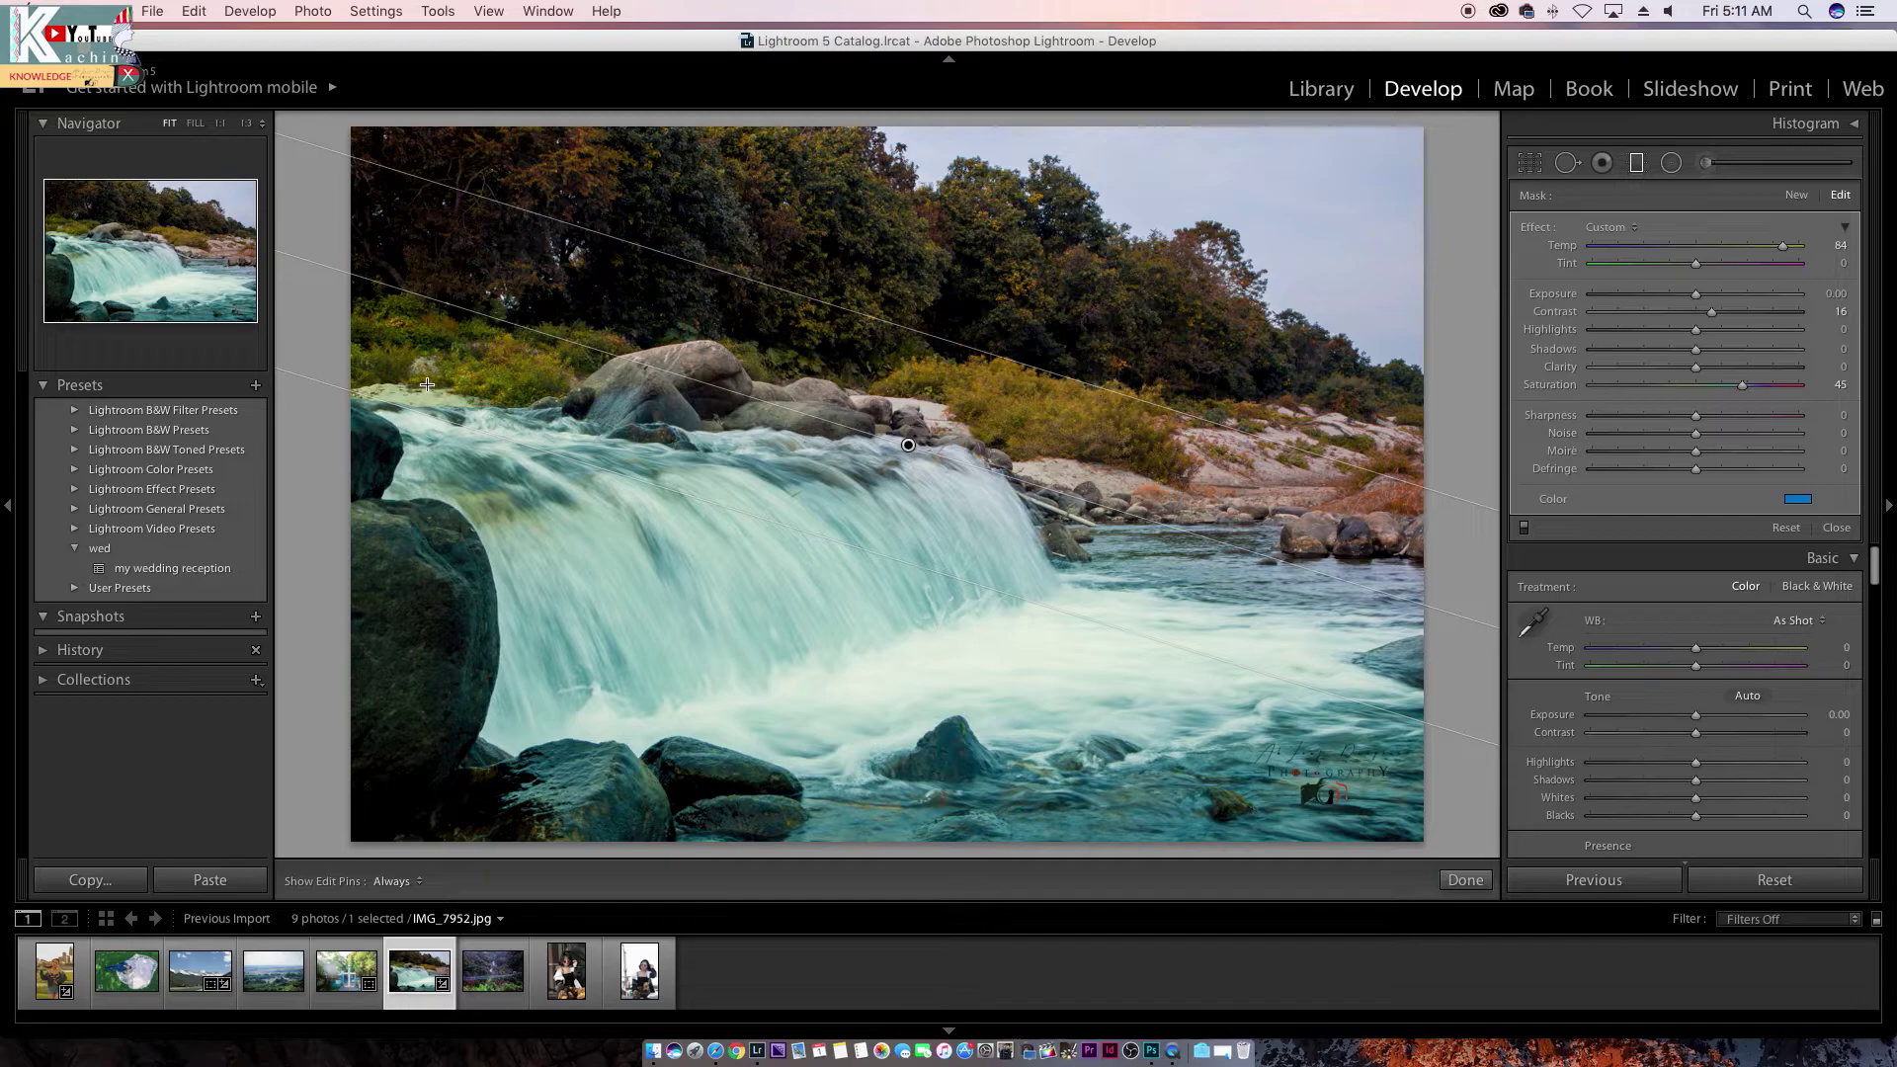
pyautogui.press('Delete')
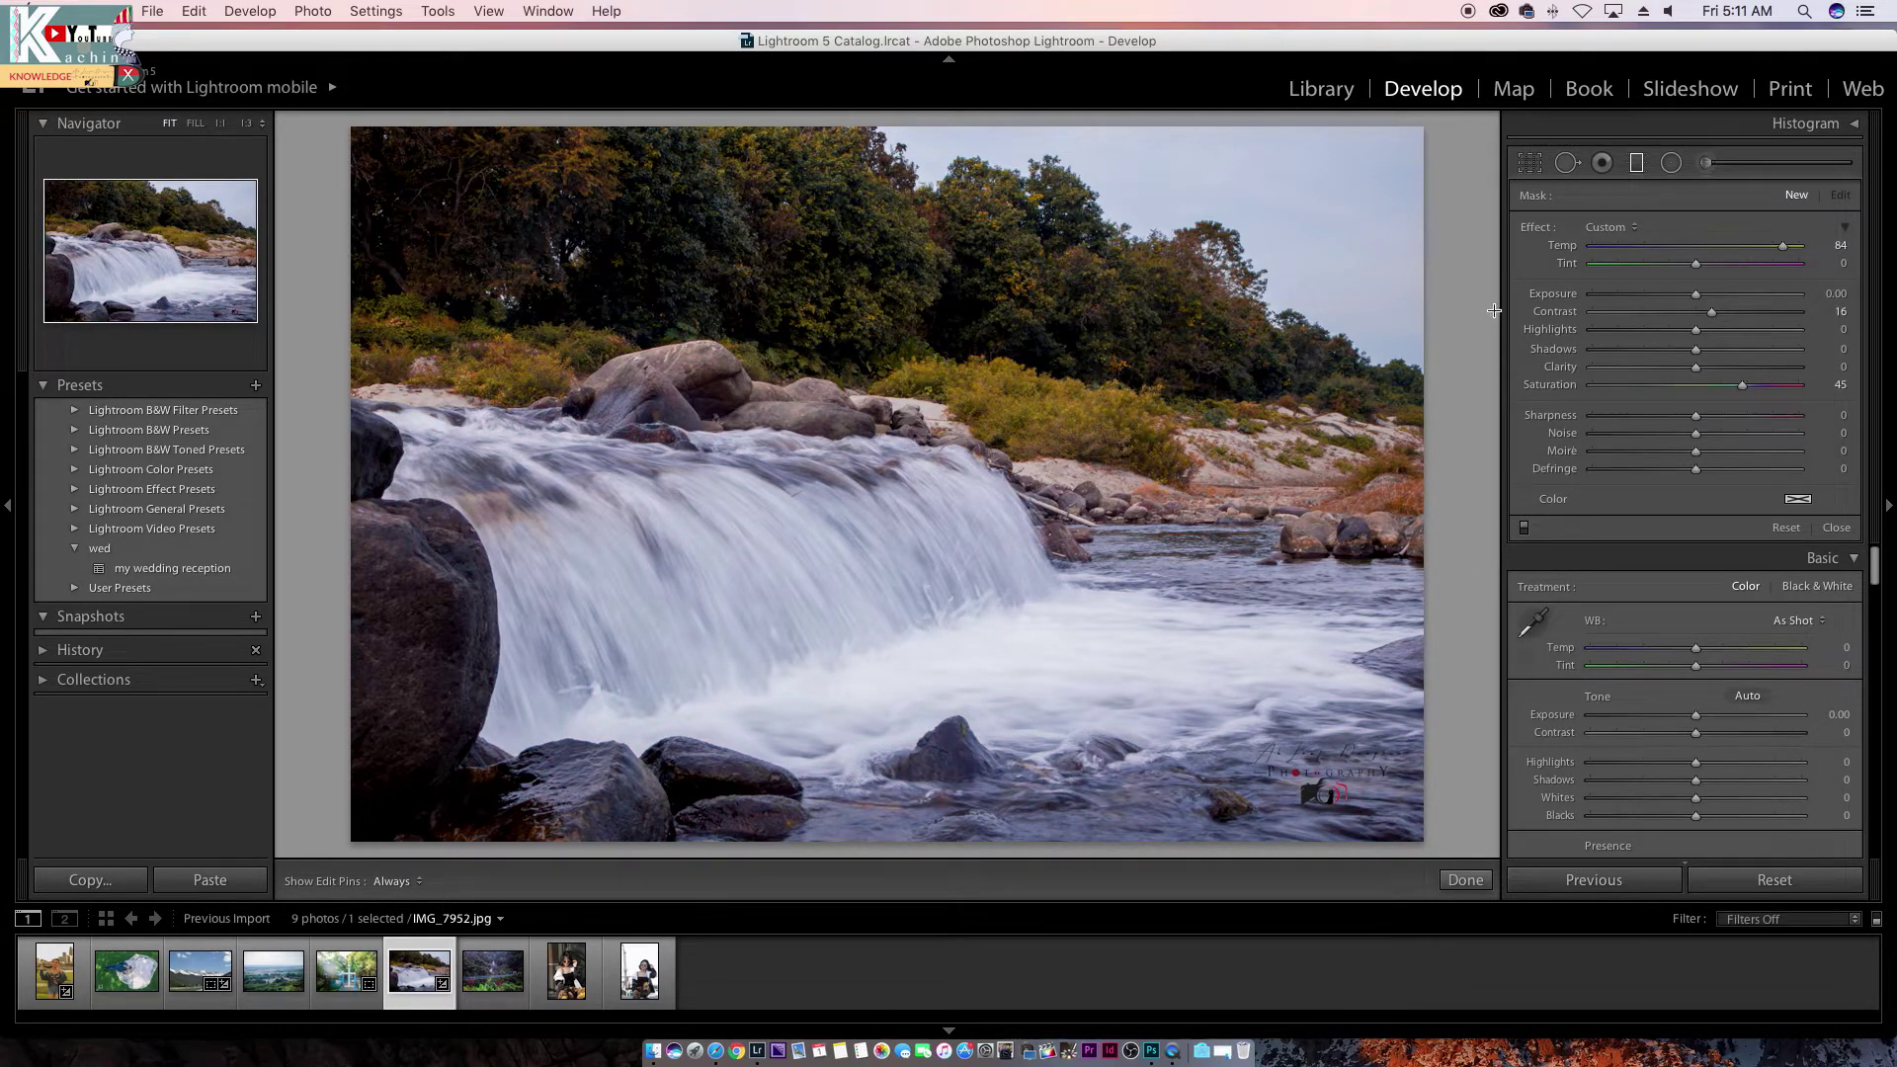
pyautogui.click(1830, 527)
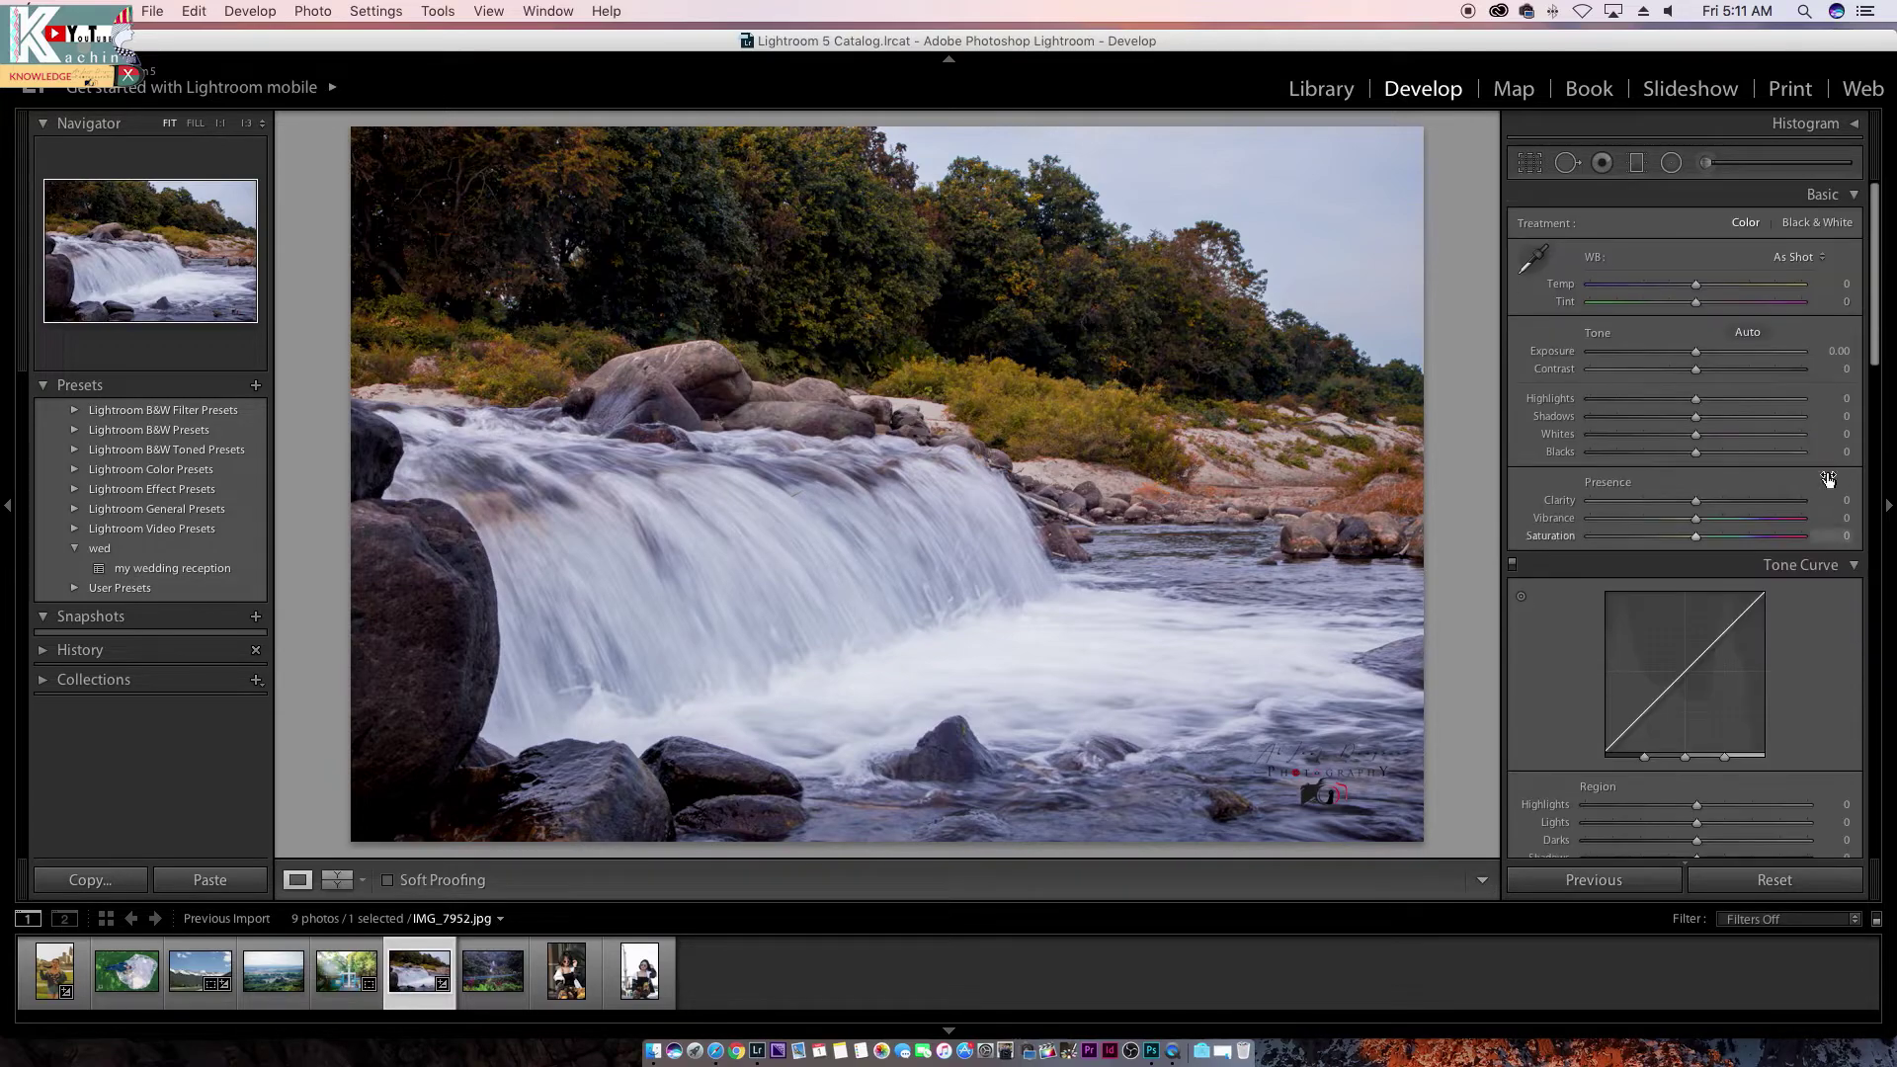
# Step: Draw a Radial Filter and reshape it into a wide ellipse over the waterfall
pyautogui.click(1672, 163)
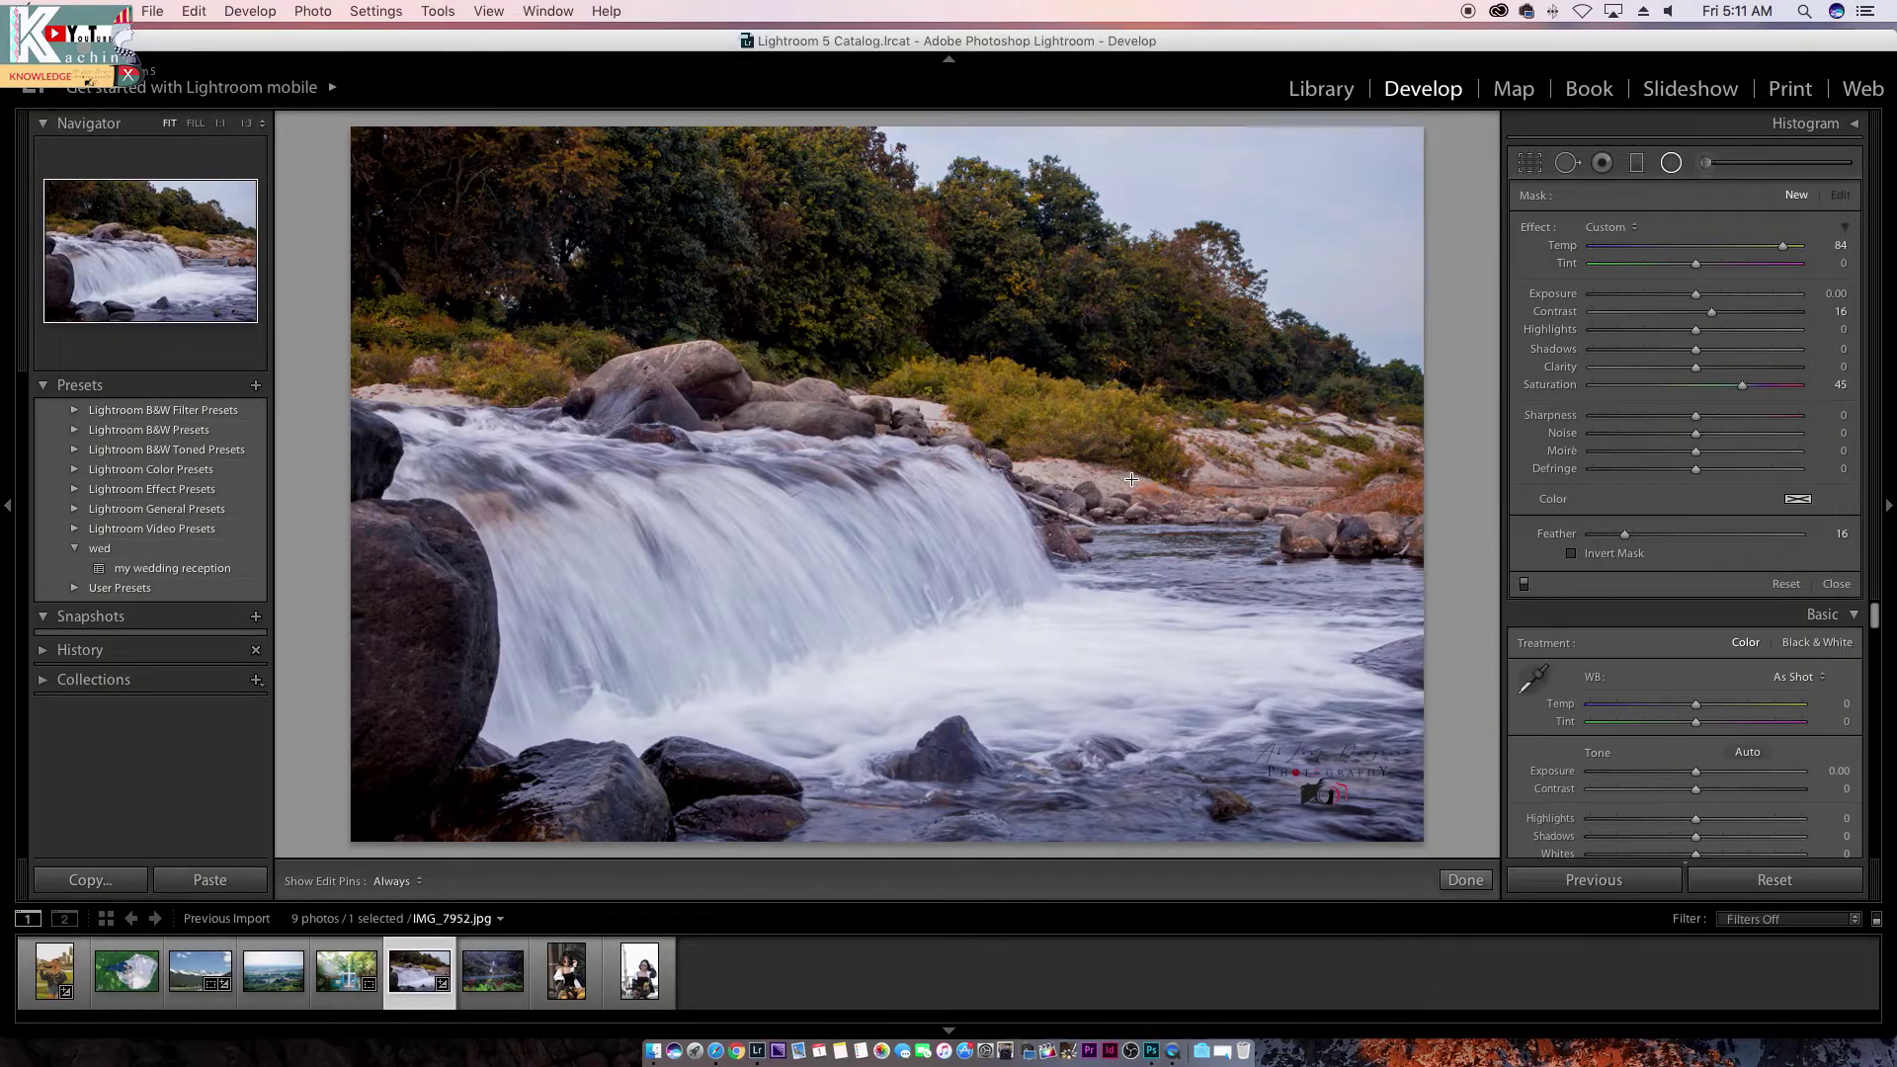
pyautogui.moveTo(1085, 576)
pyautogui.mouseDown()
pyautogui.moveTo(827, 406)
pyautogui.moveTo(873, 388)
pyautogui.moveTo(868, 365)
pyautogui.moveTo(799, 335)
pyautogui.moveTo(821, 309)
pyautogui.mouseUp()
pyautogui.moveTo(1084, 580)
pyautogui.mouseDown()
pyautogui.moveTo(754, 461)
pyautogui.moveTo(691, 542)
pyautogui.moveTo(804, 580)
pyautogui.moveTo(918, 489)
pyautogui.moveTo(807, 437)
pyautogui.mouseUp()
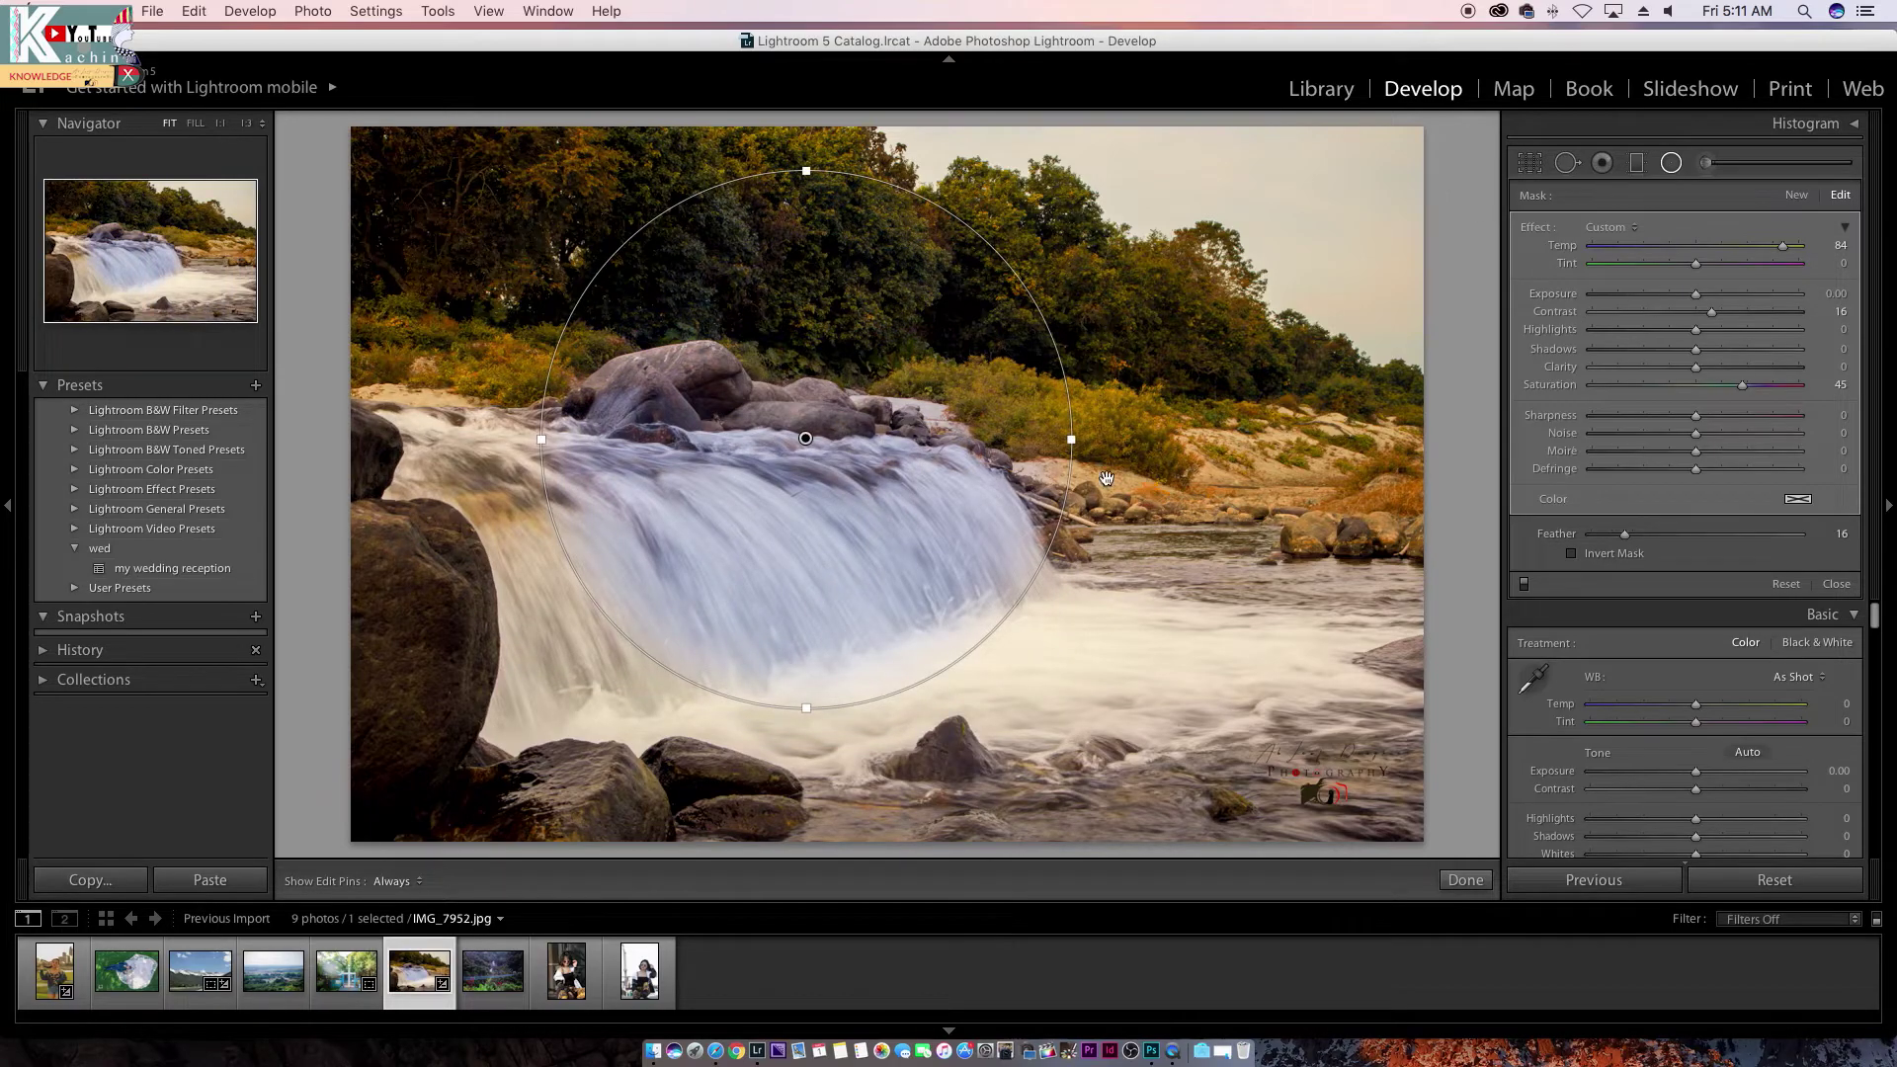
pyautogui.moveTo(1783, 246); pyautogui.dragTo(1599, 248)
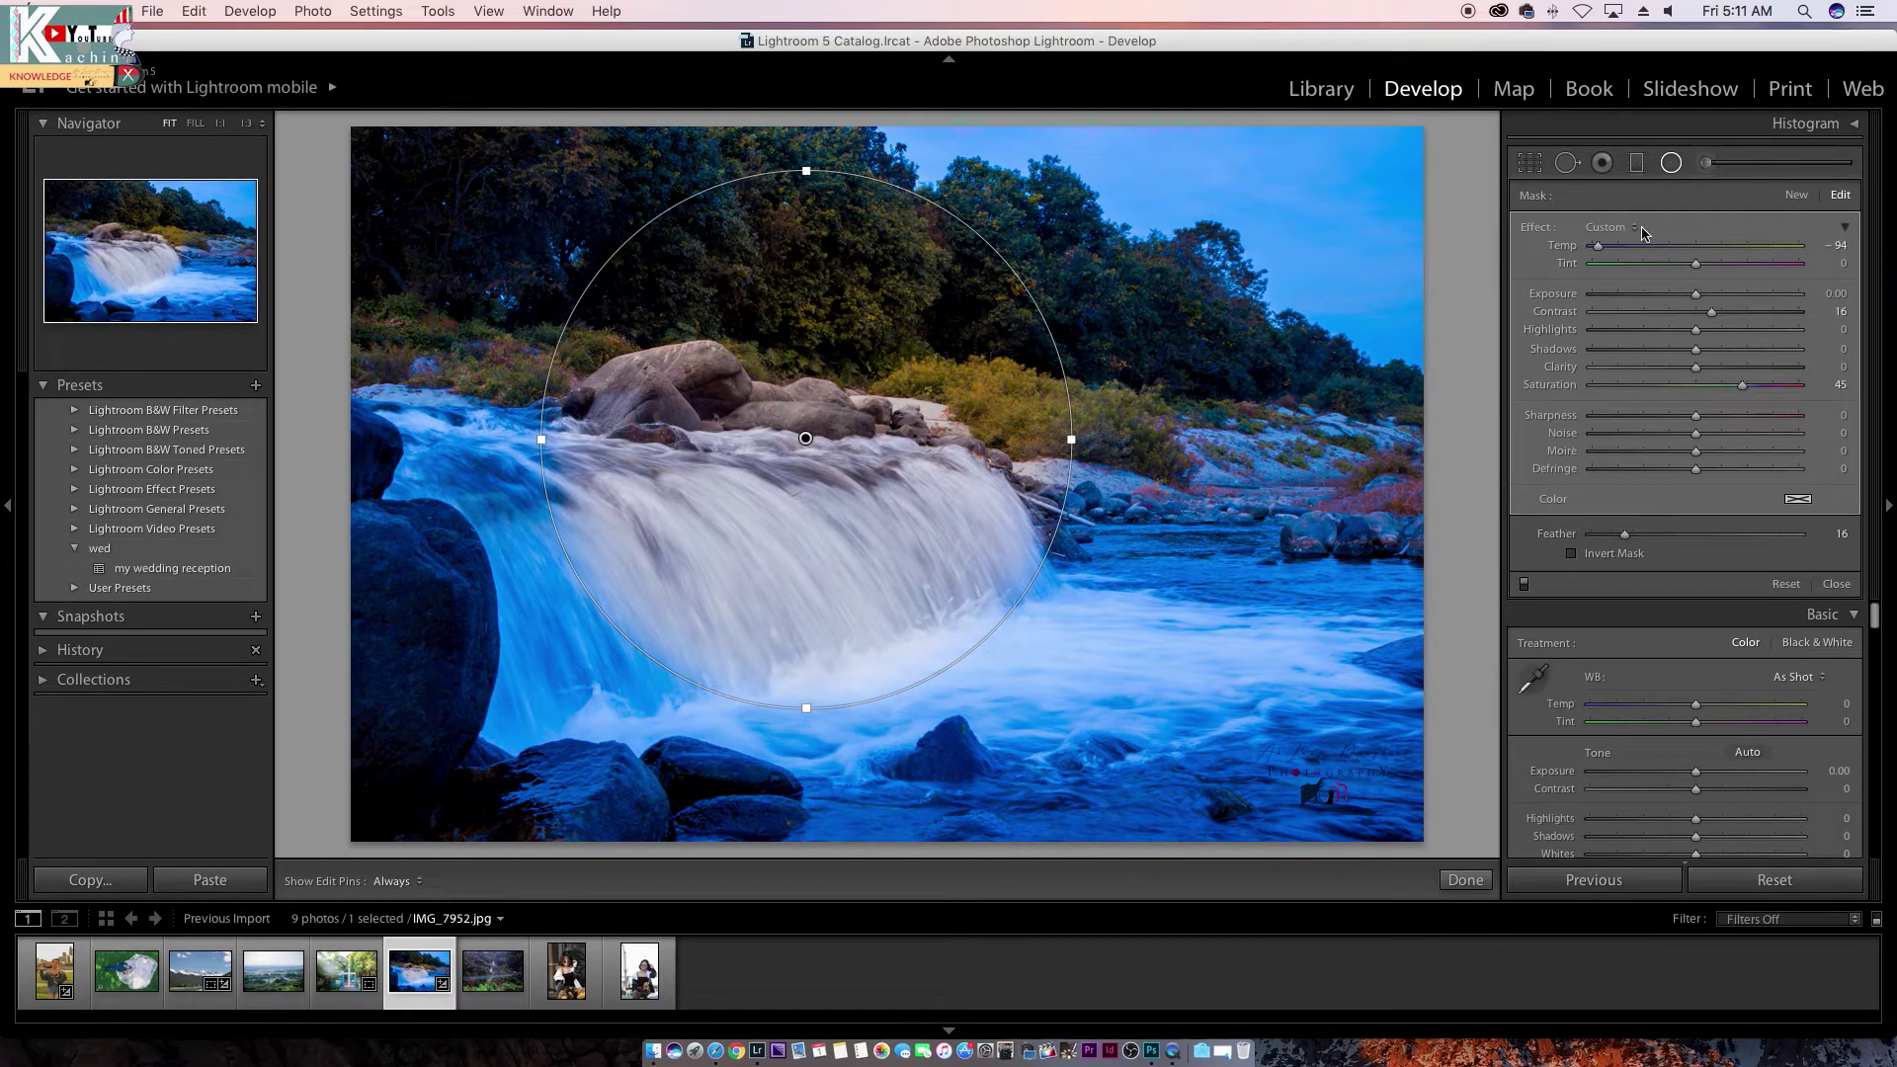
pyautogui.moveTo(1597, 248)
pyautogui.mouseDown()
pyautogui.moveTo(1787, 245)
pyautogui.moveTo(1735, 252)
pyautogui.mouseUp()
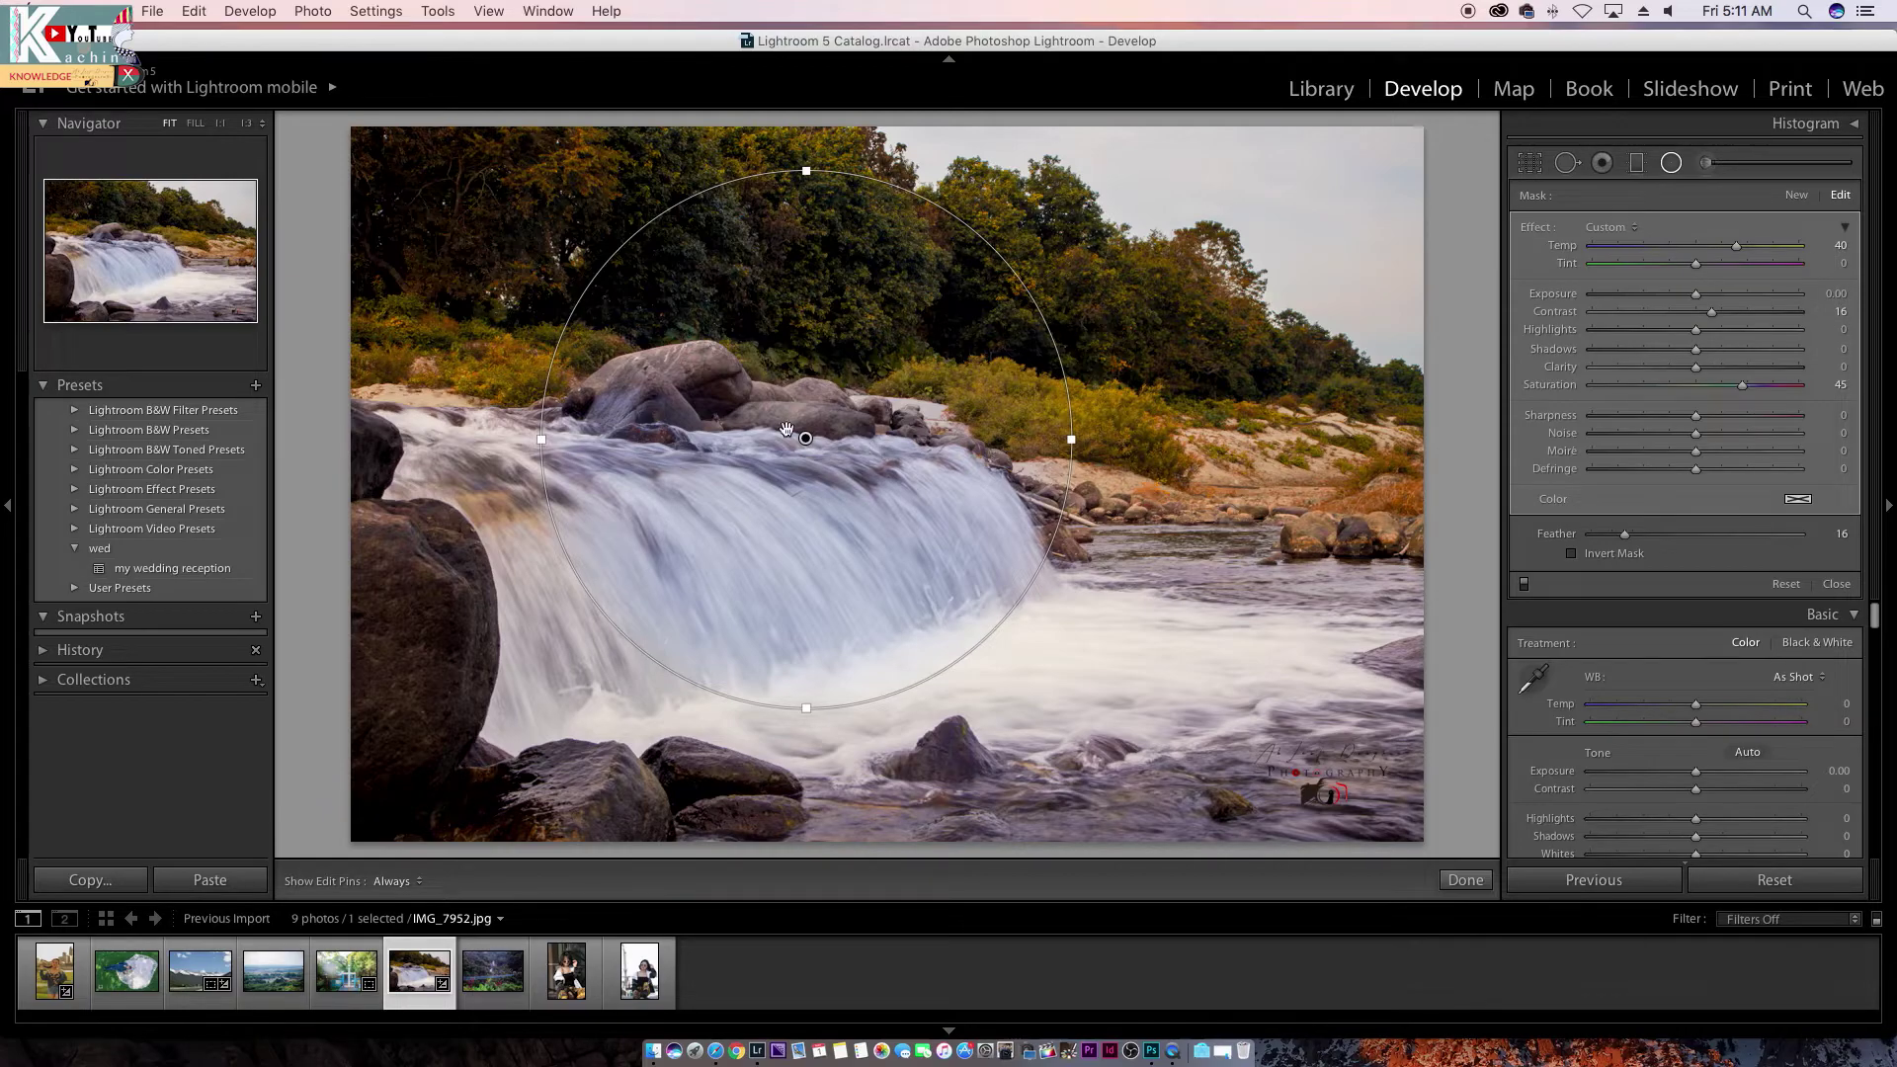
pyautogui.moveTo(806, 440)
pyautogui.mouseDown()
pyautogui.moveTo(625, 561)
pyautogui.moveTo(681, 571)
pyautogui.mouseUp()
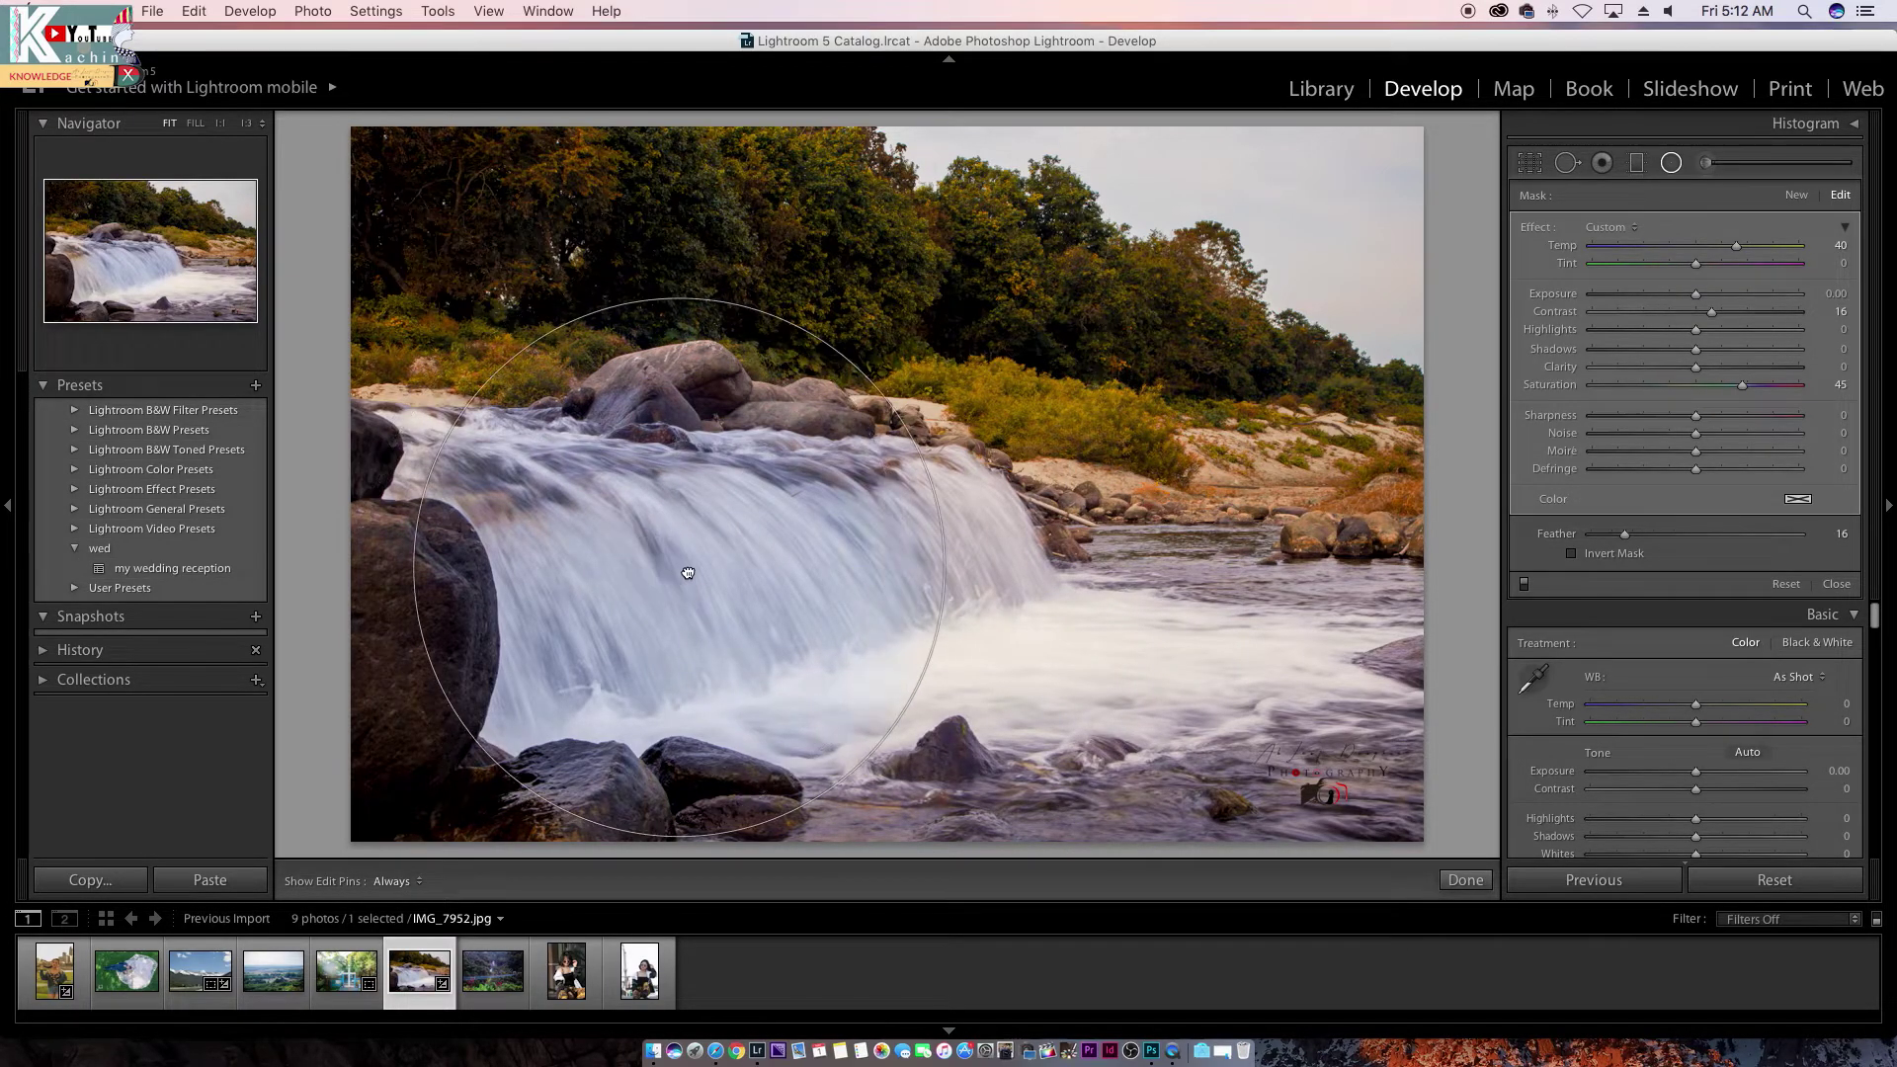
pyautogui.moveTo(942, 565); pyautogui.dragTo(1241, 566)
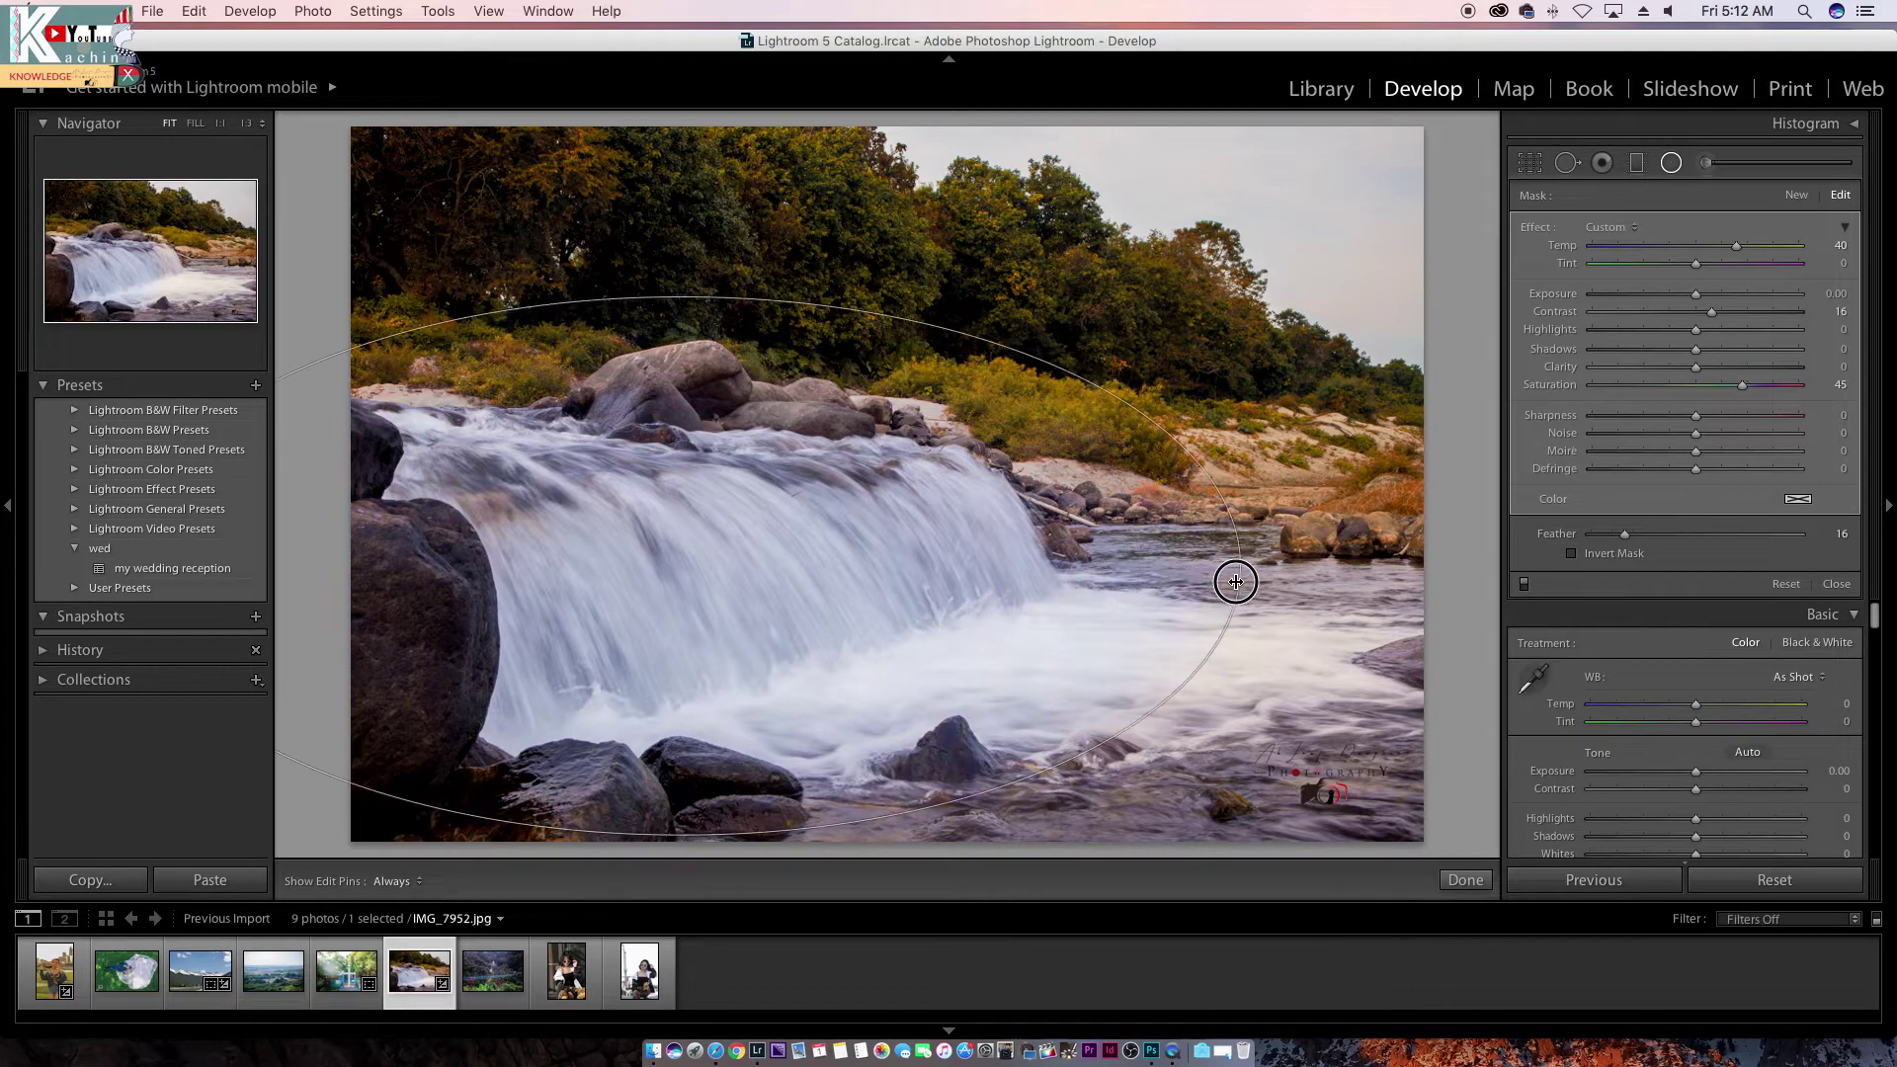
pyautogui.moveTo(977, 515); pyautogui.dragTo(1206, 575)
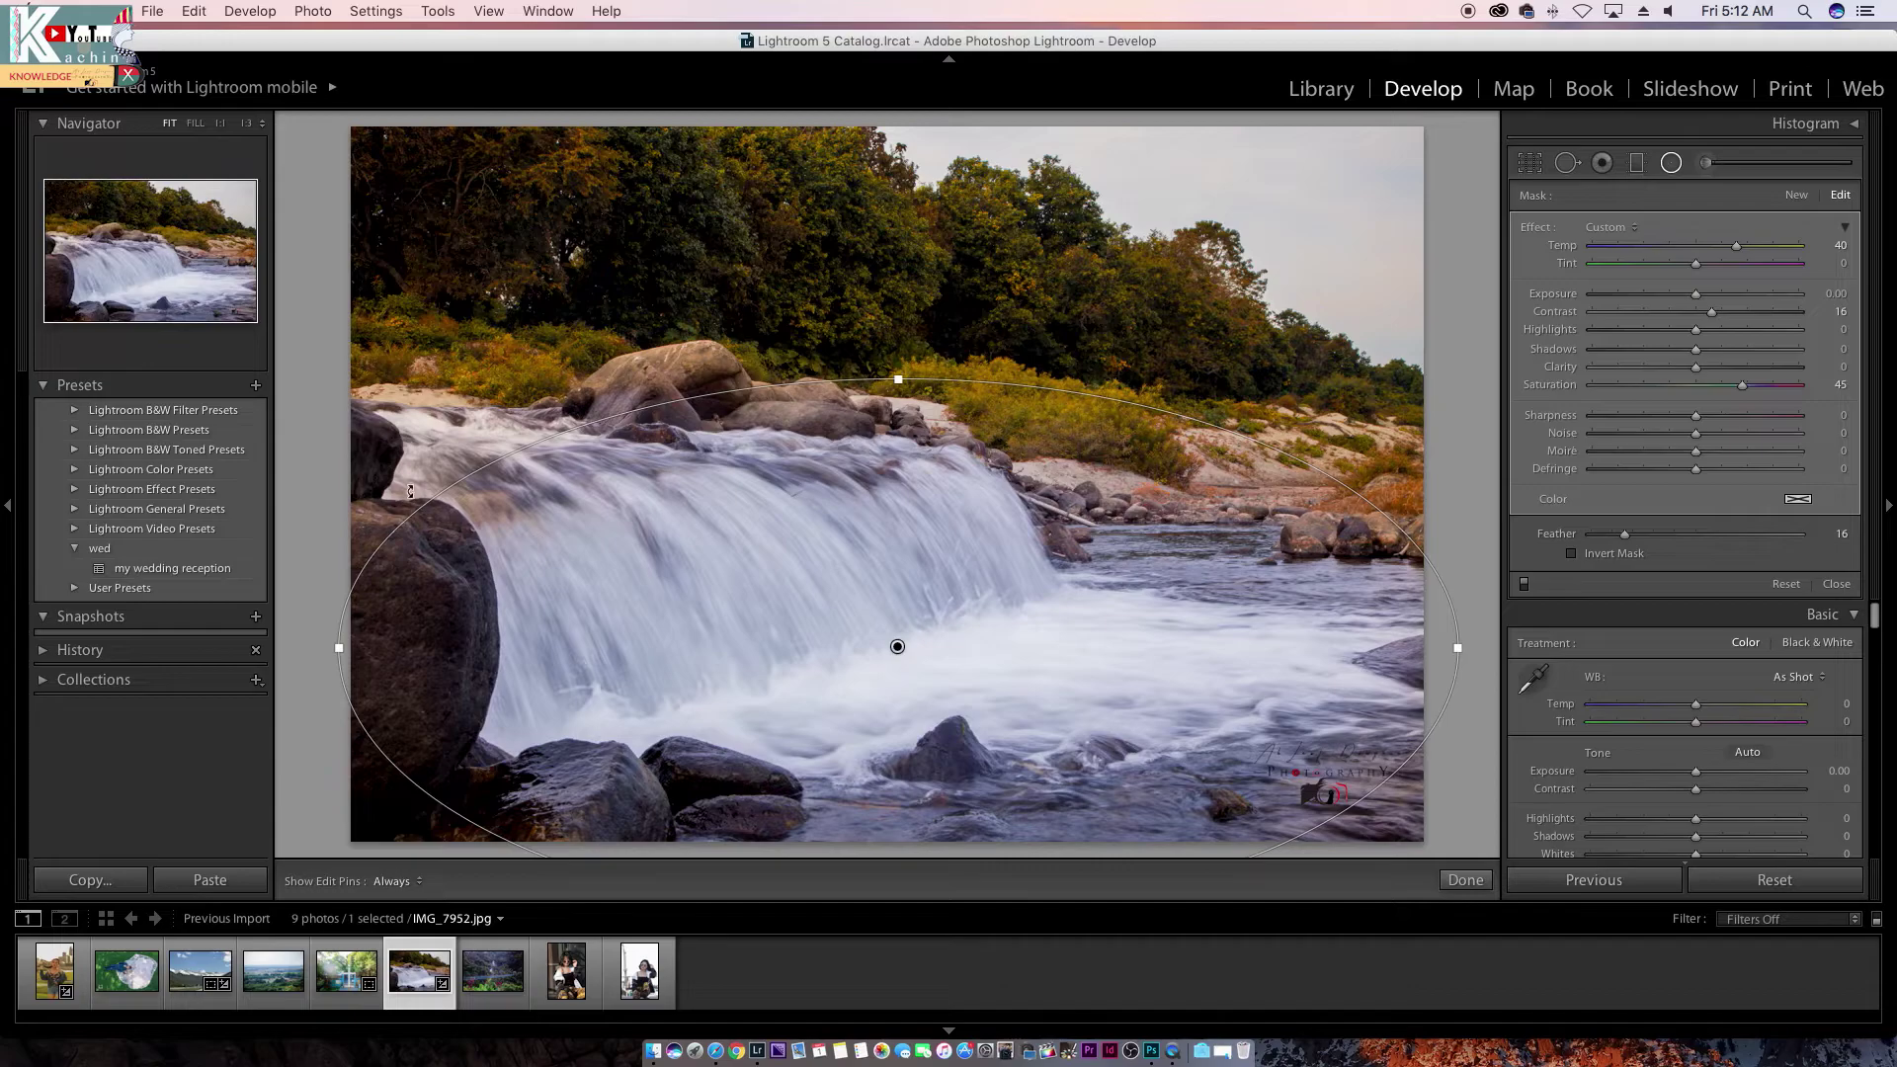
pyautogui.moveTo(338, 648); pyautogui.dragTo(319, 639)
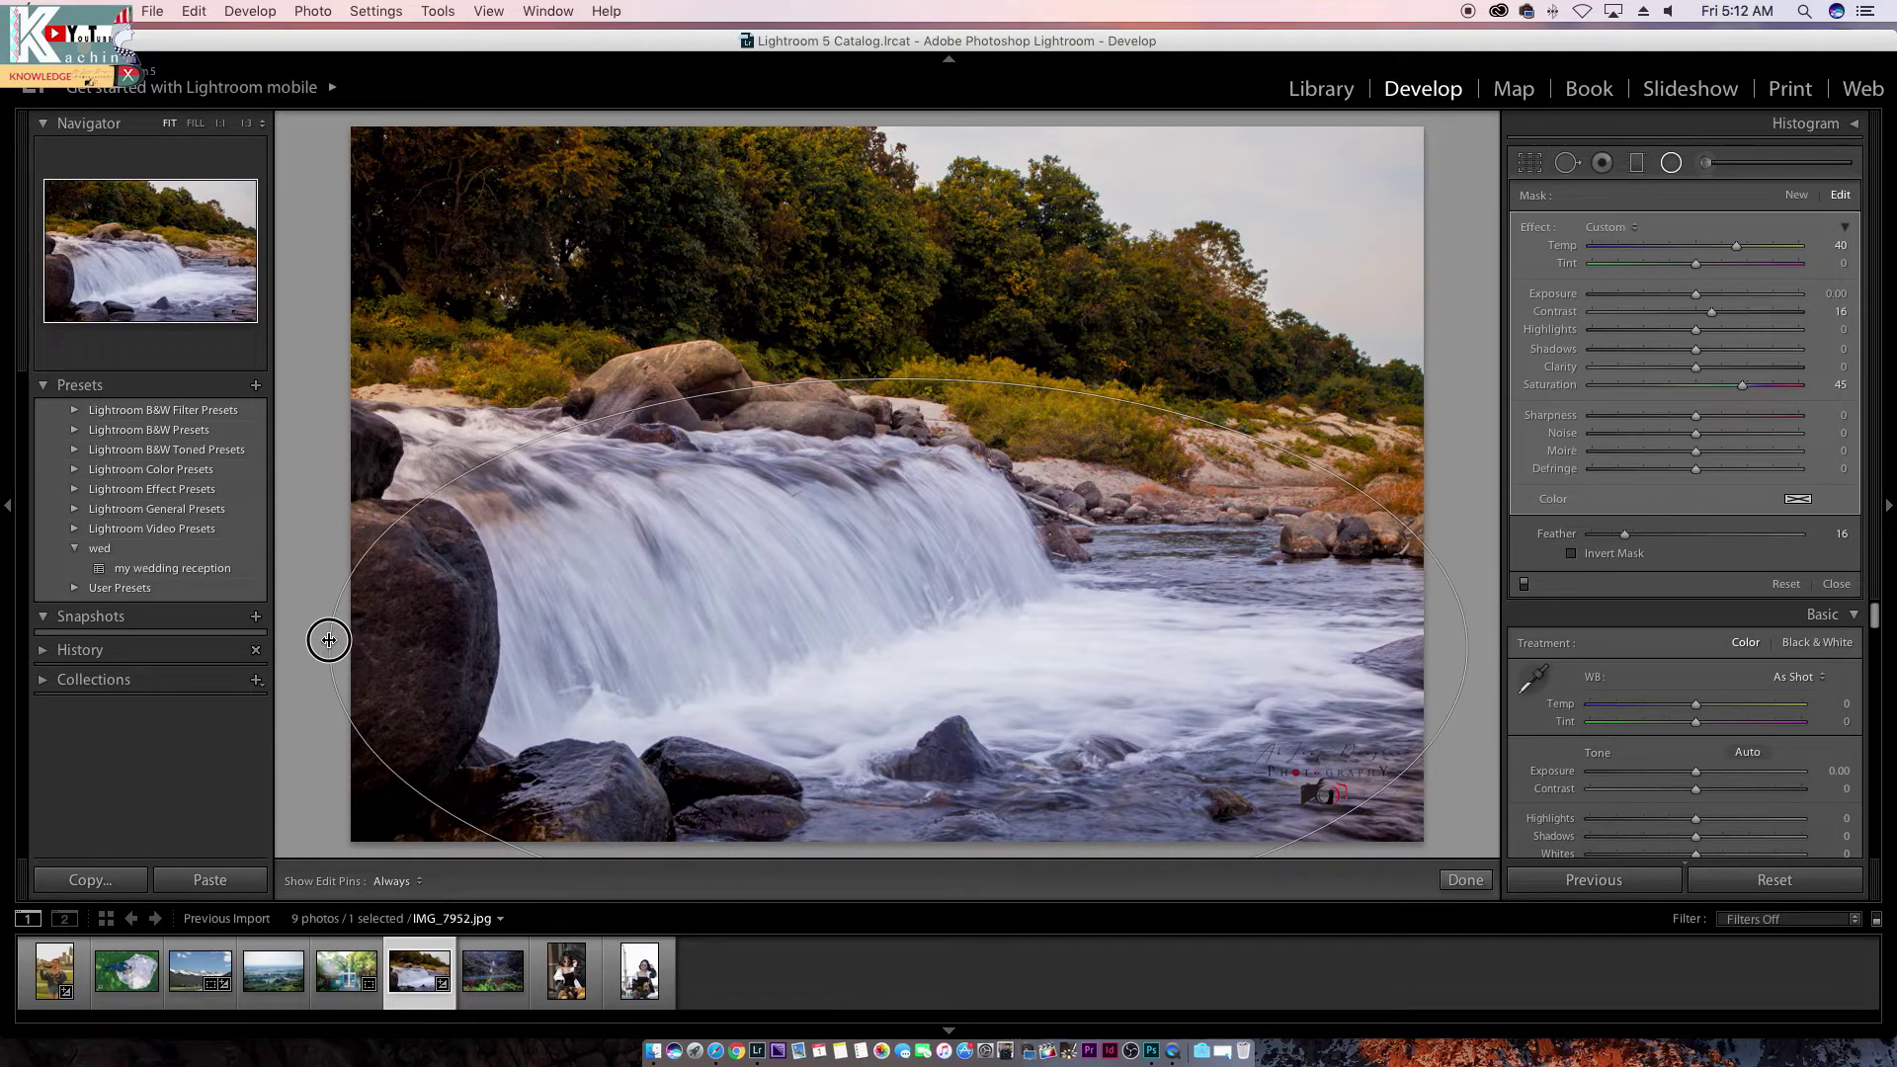
pyautogui.moveTo(686, 628); pyautogui.dragTo(643, 586)
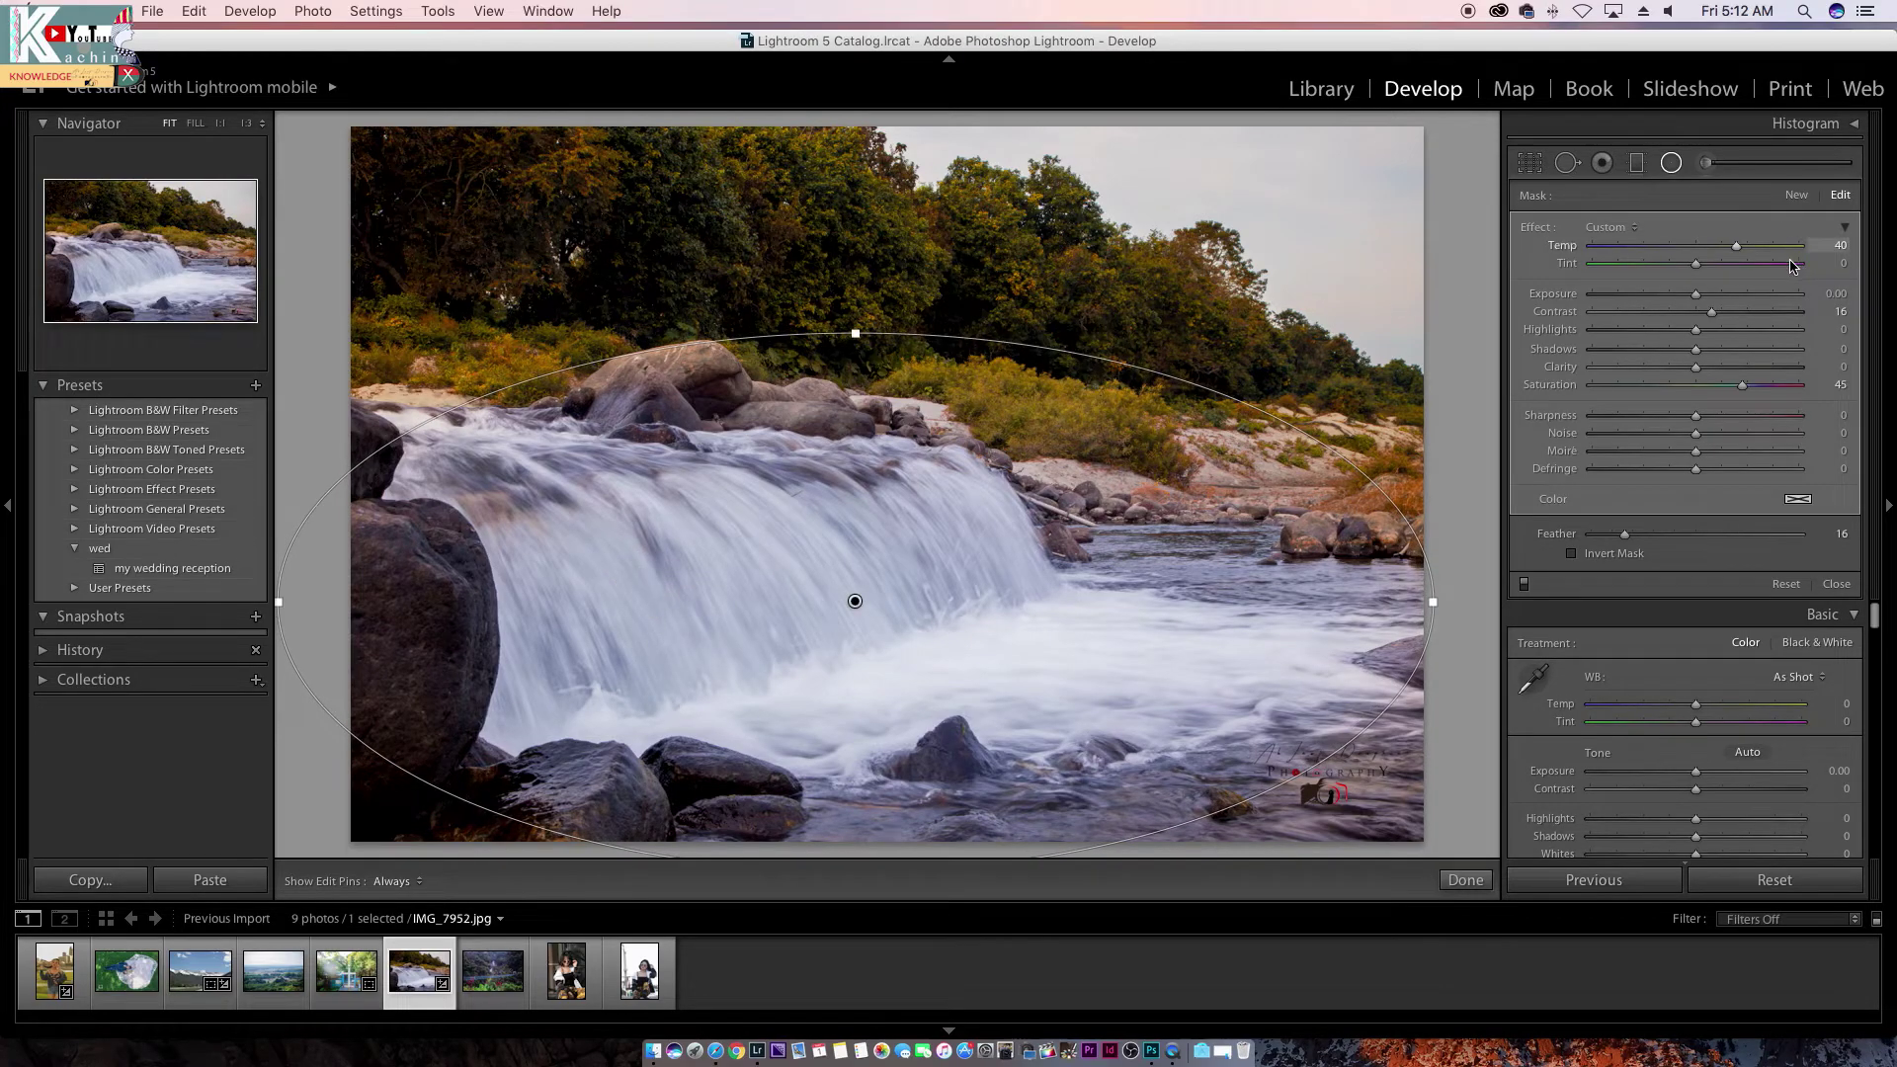
# Step: Warm the radial adjustment, raise its saturation, tint it orange, and close the filter
pyautogui.moveTo(1738, 252)
pyautogui.mouseDown()
pyautogui.moveTo(1541, 259)
pyautogui.moveTo(1845, 252)
pyautogui.mouseUp()
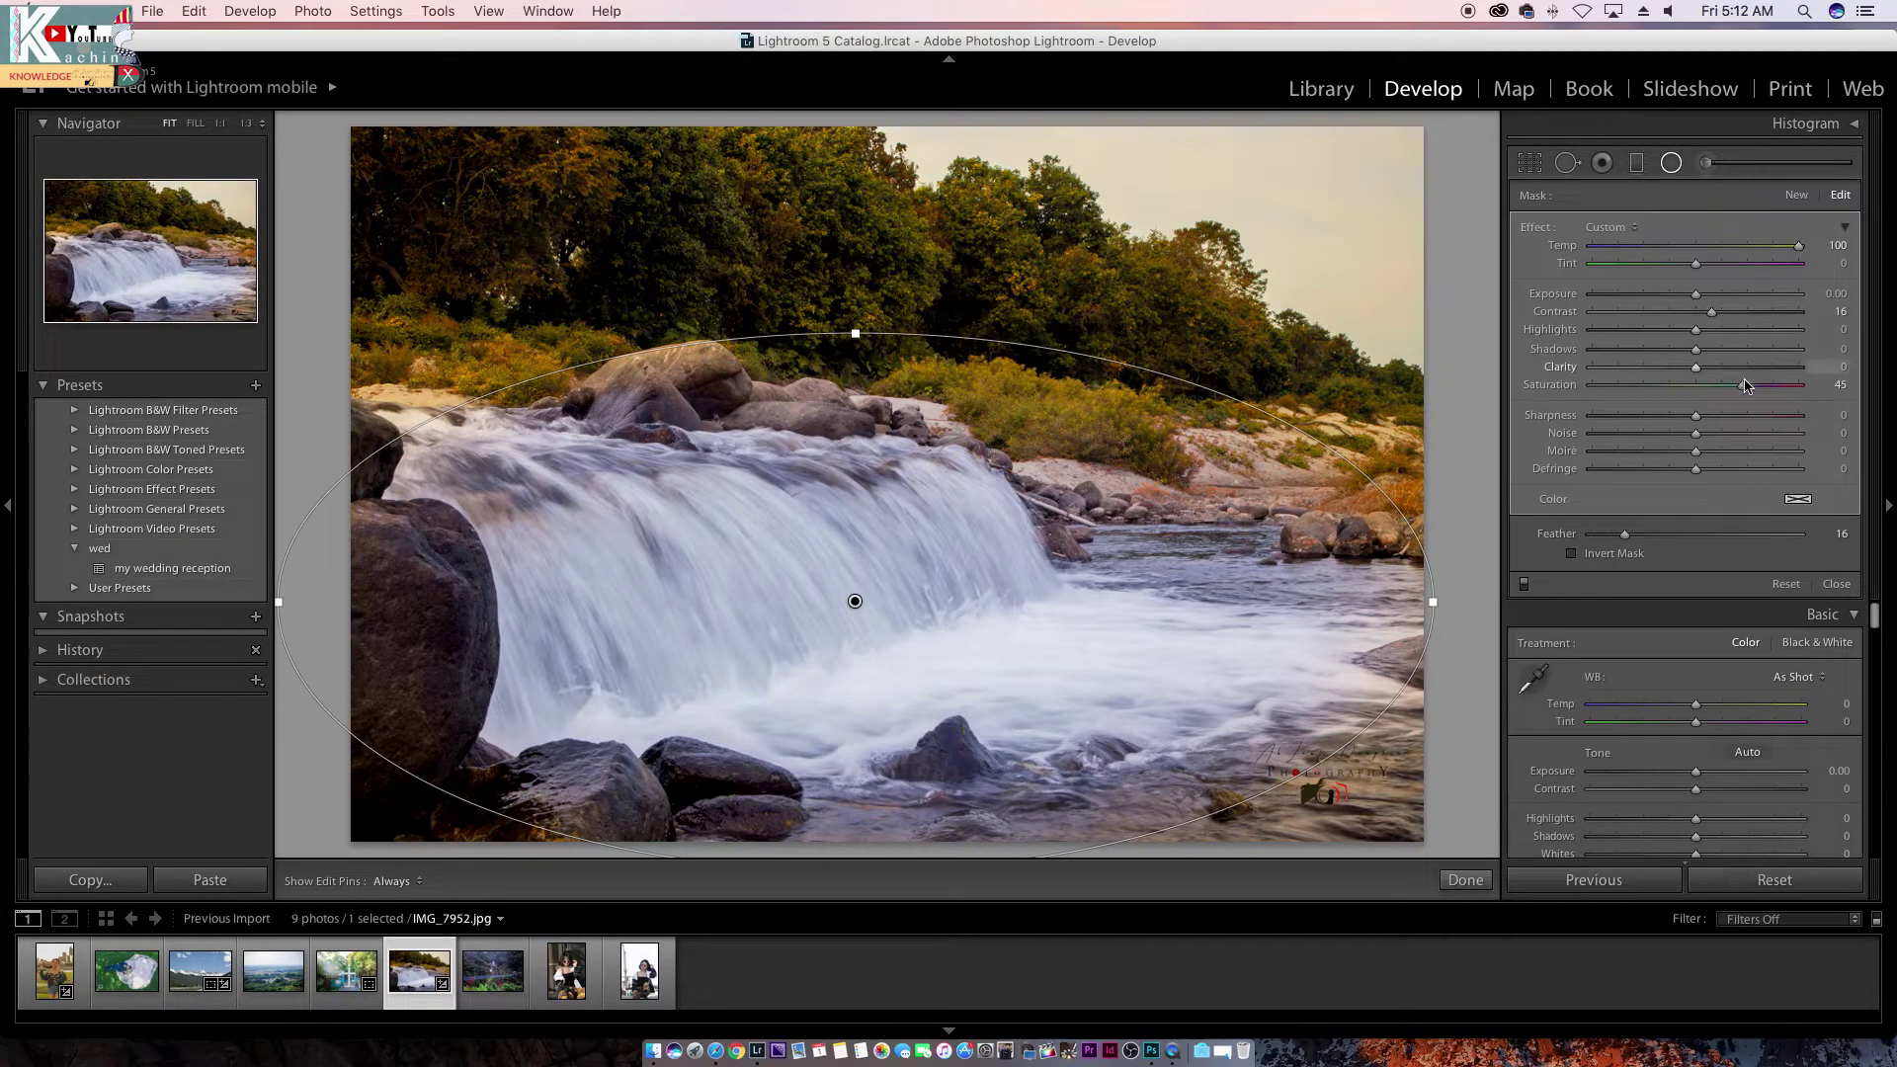
pyautogui.moveTo(1745, 387); pyautogui.dragTo(1751, 390)
pyautogui.click(1798, 501)
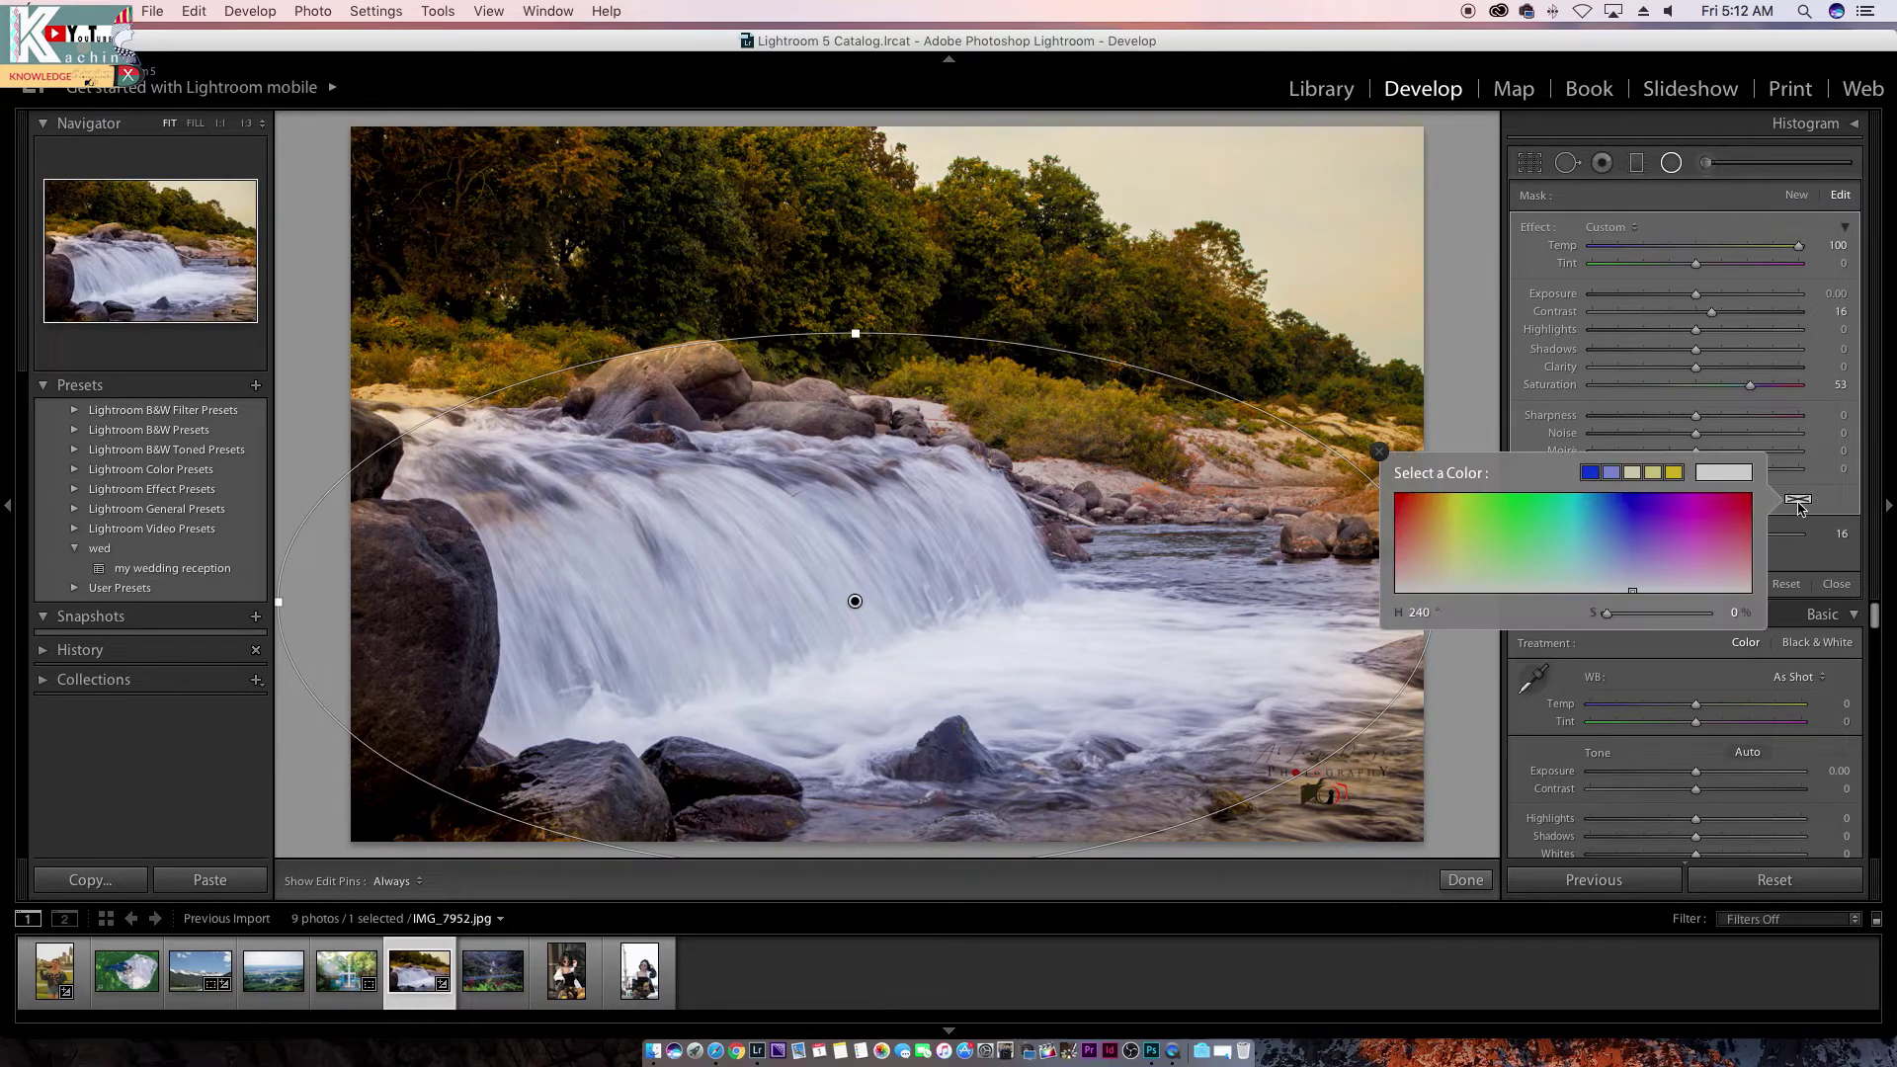
pyautogui.click(1412, 521)
pyautogui.click(1381, 452)
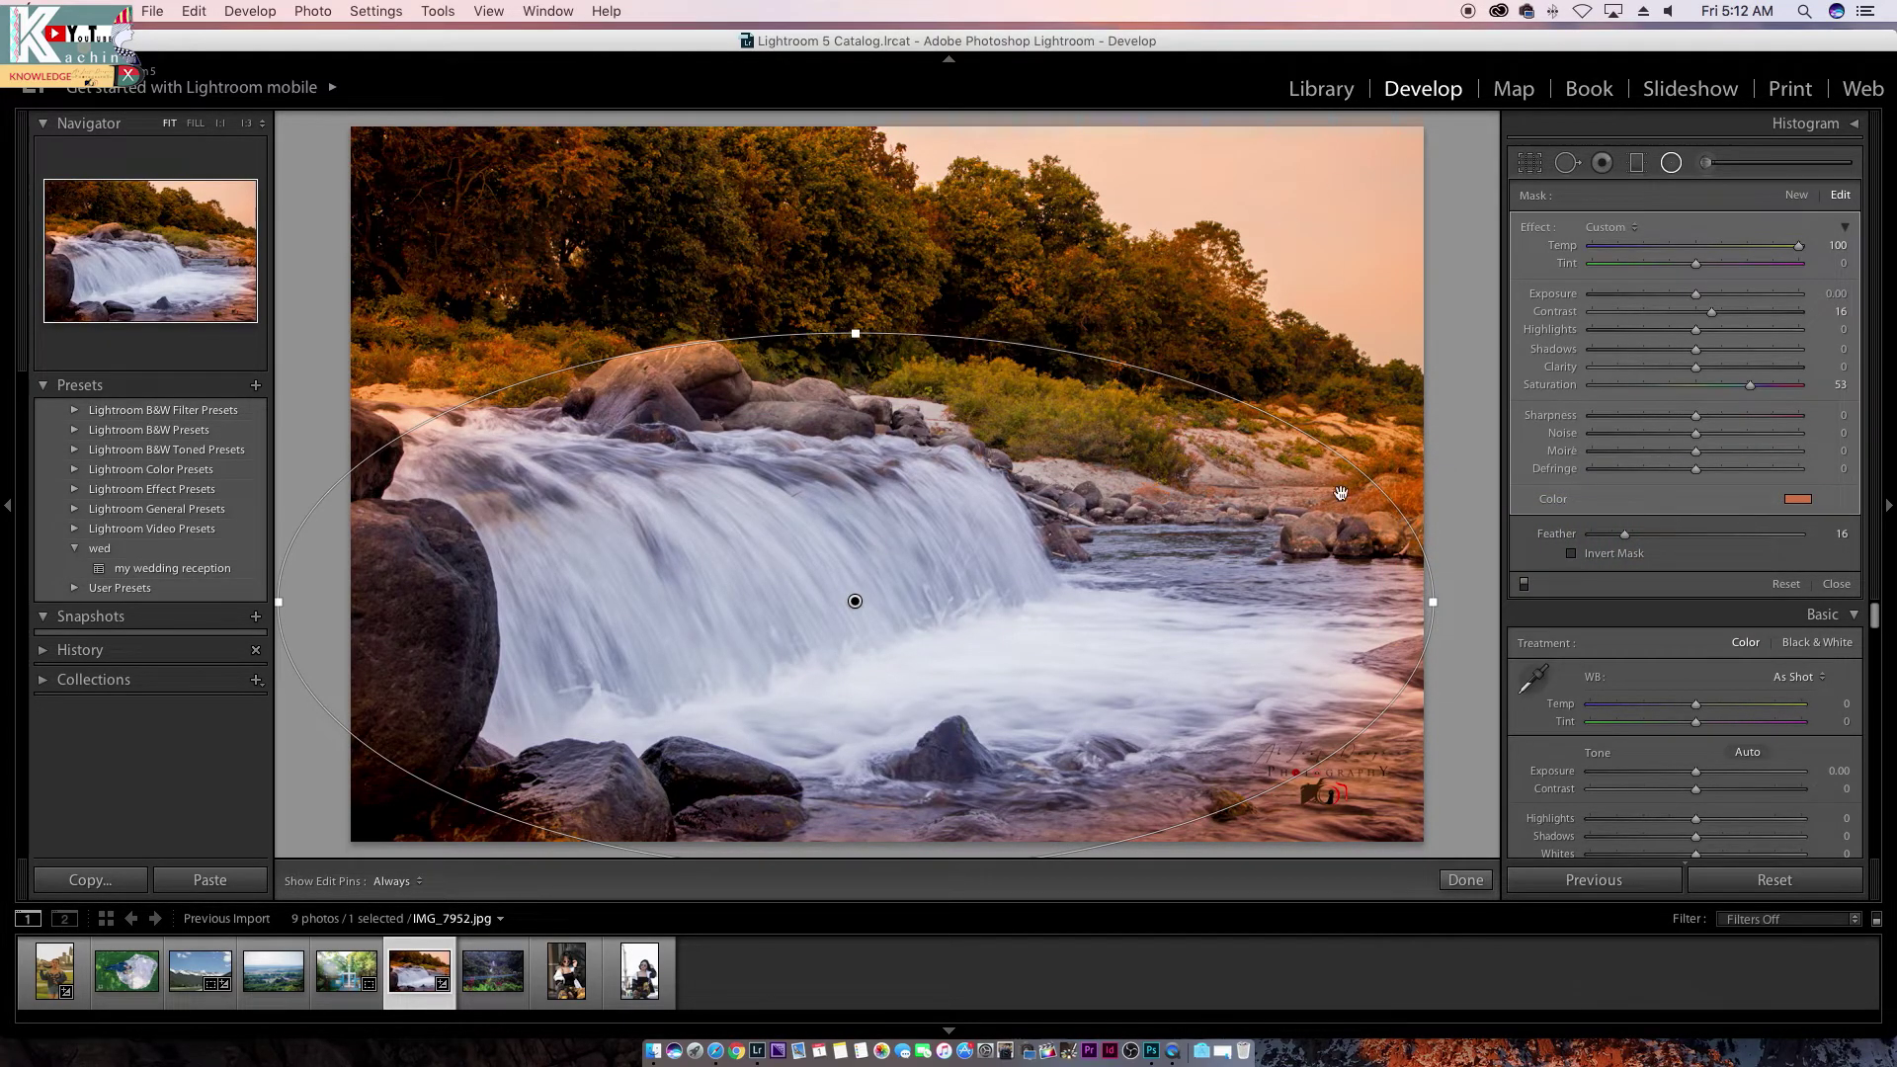
pyautogui.press('Escape')
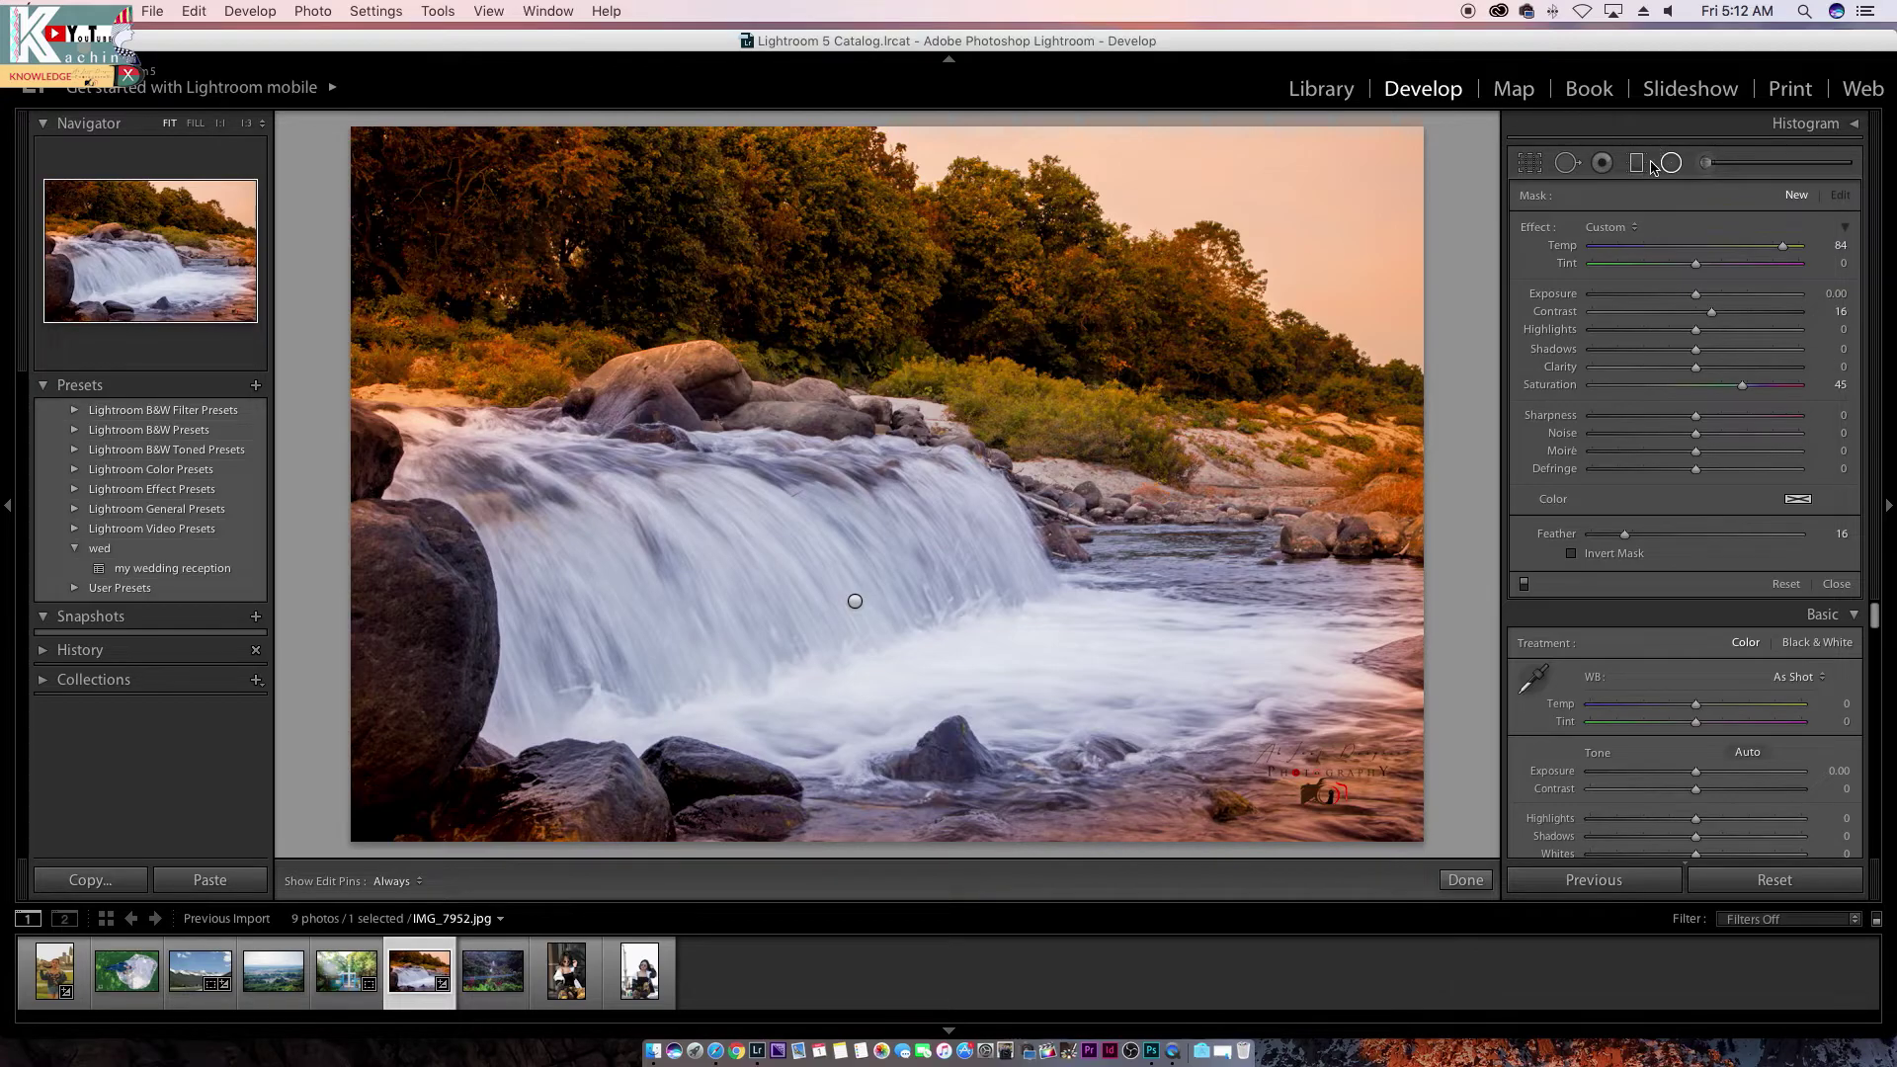
pyautogui.click(1672, 164)
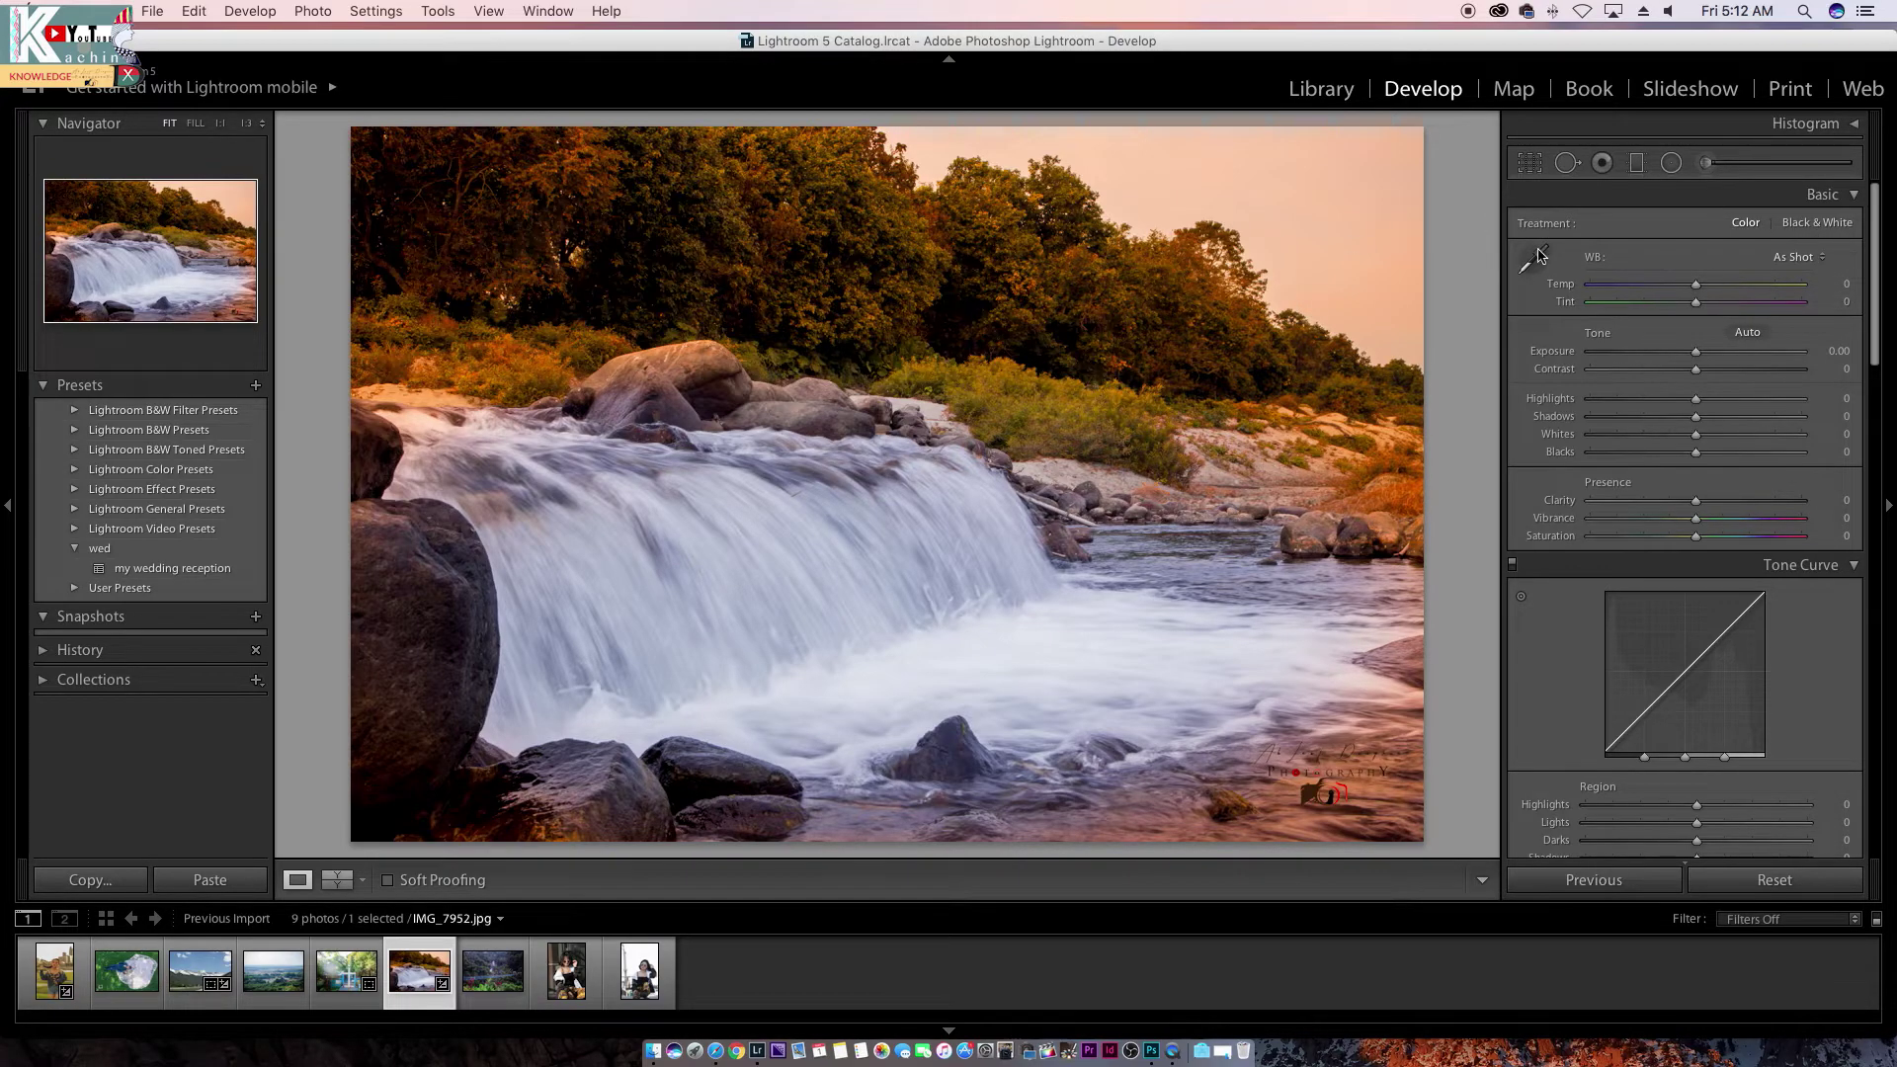
# Step: Reset the waterfall photo's settings and open the portrait of the woman in sunglasses
pyautogui.click(1704, 165)
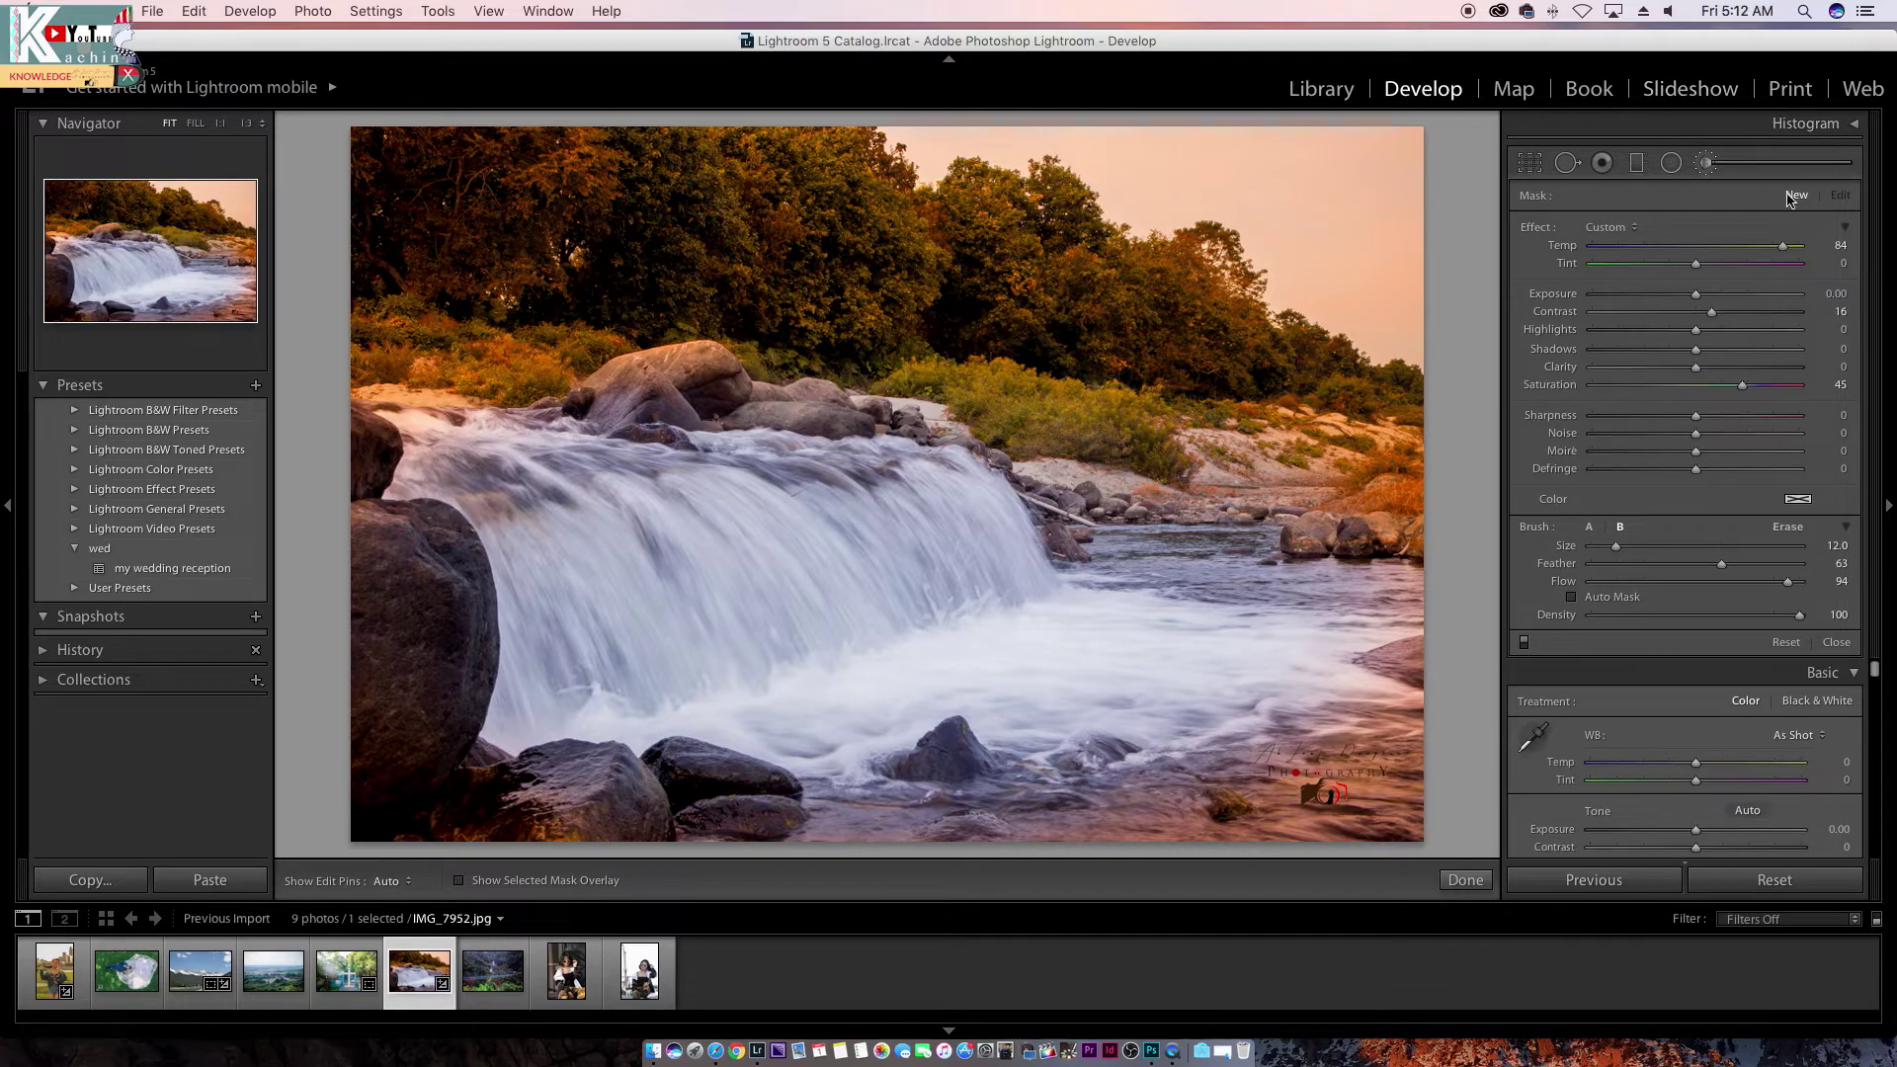
pyautogui.click(1704, 165)
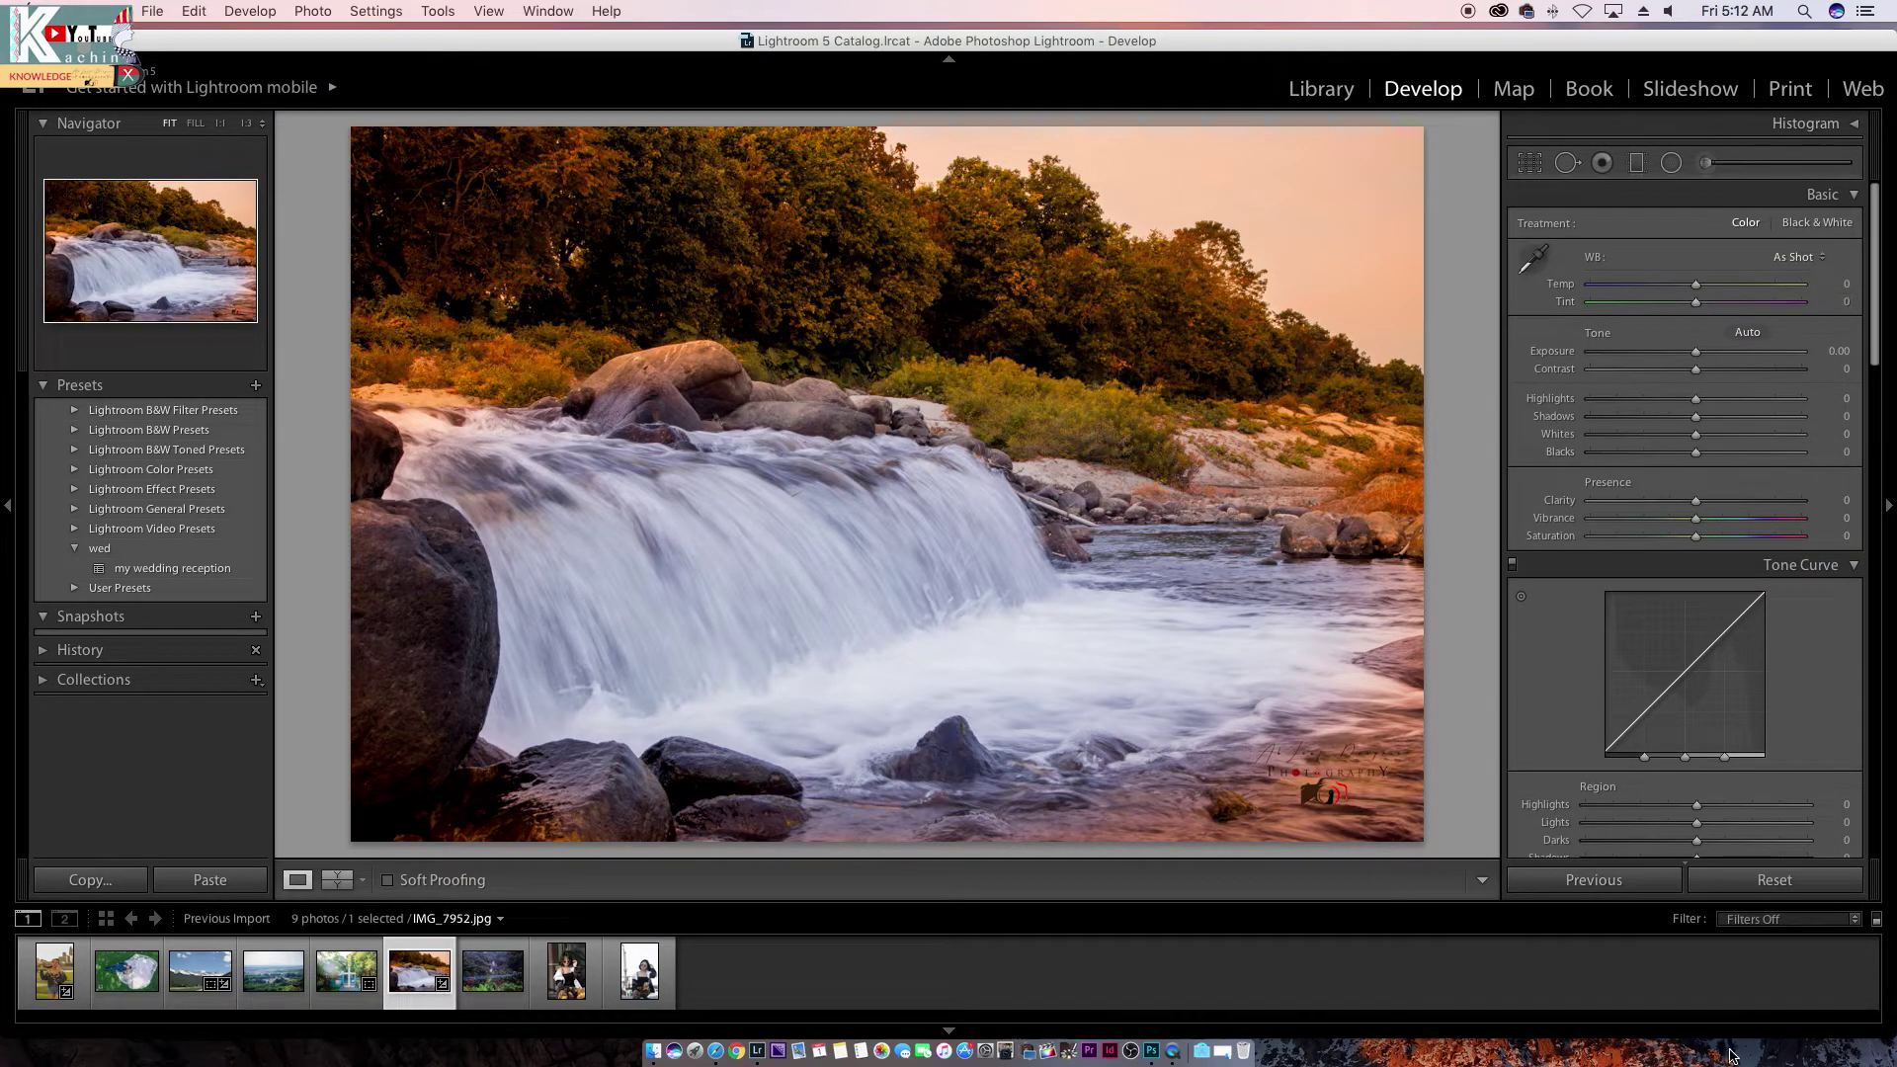
pyautogui.click(1768, 880)
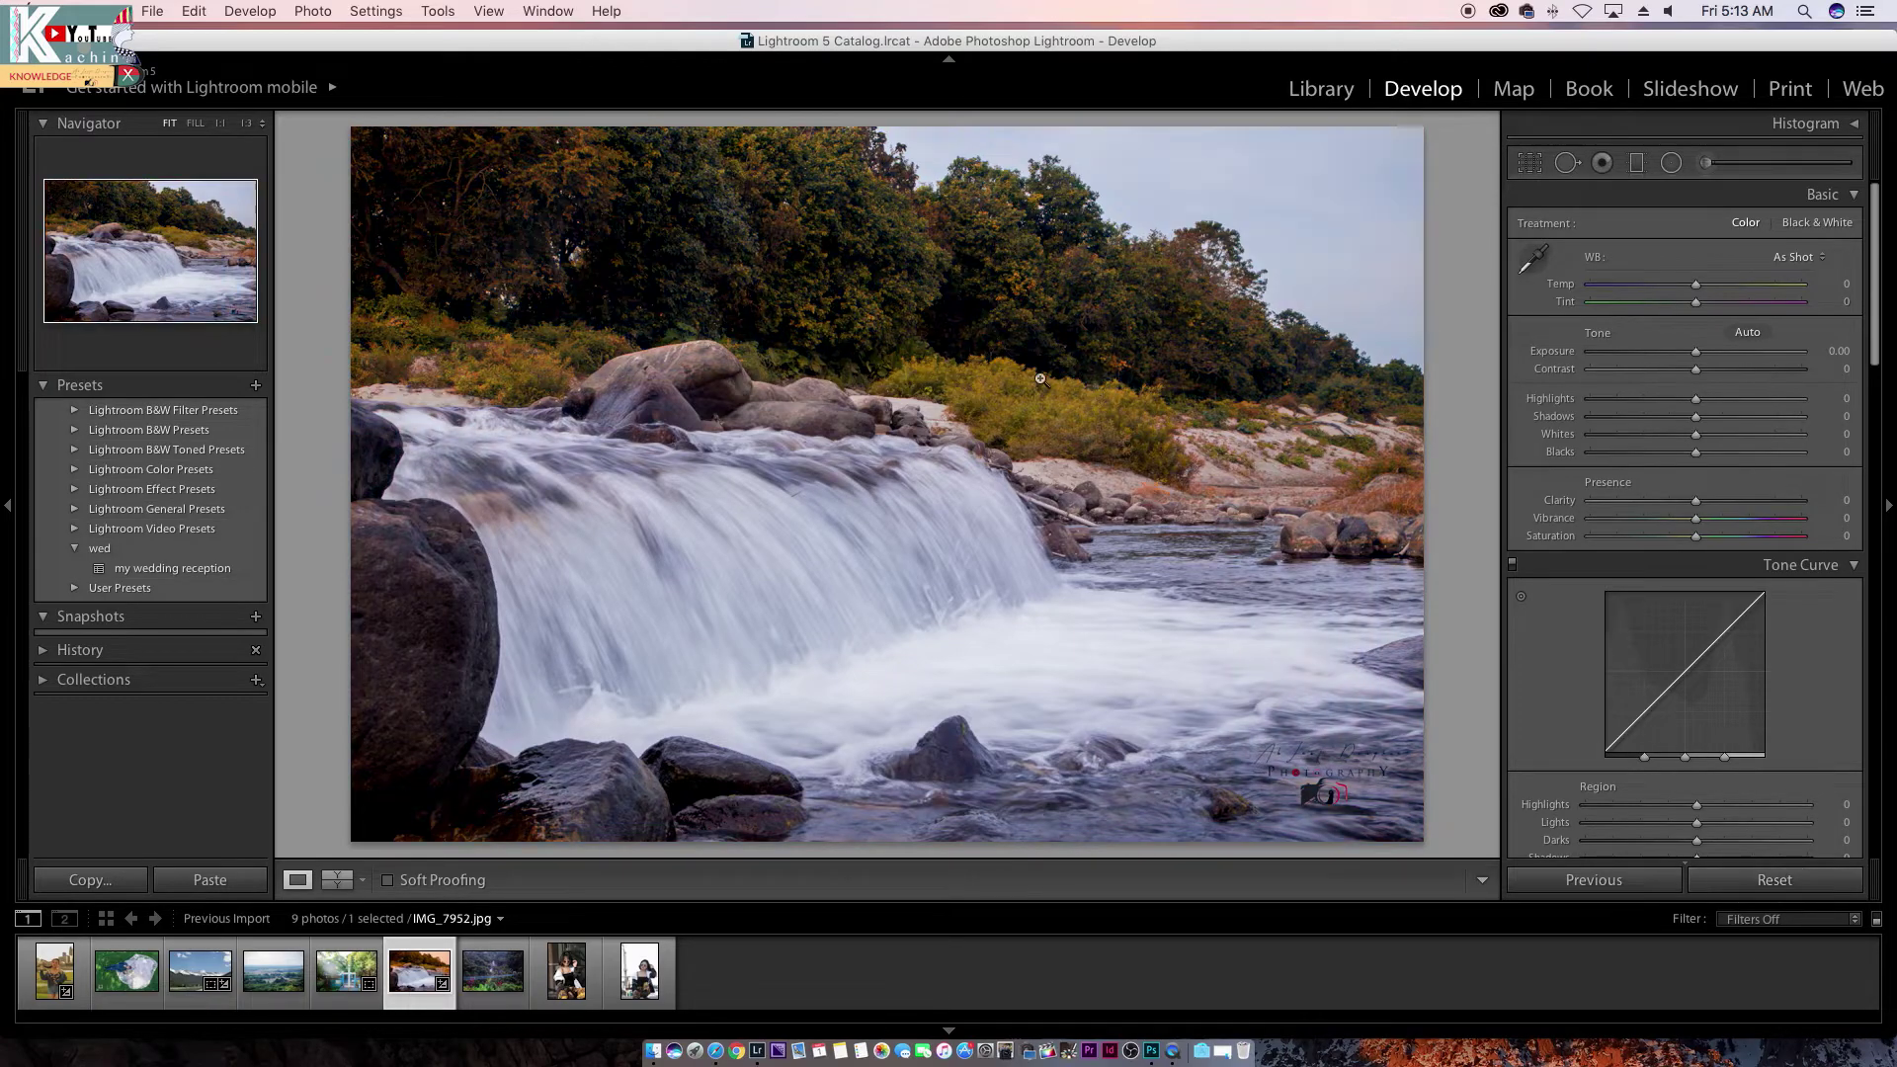
pyautogui.click(1706, 164)
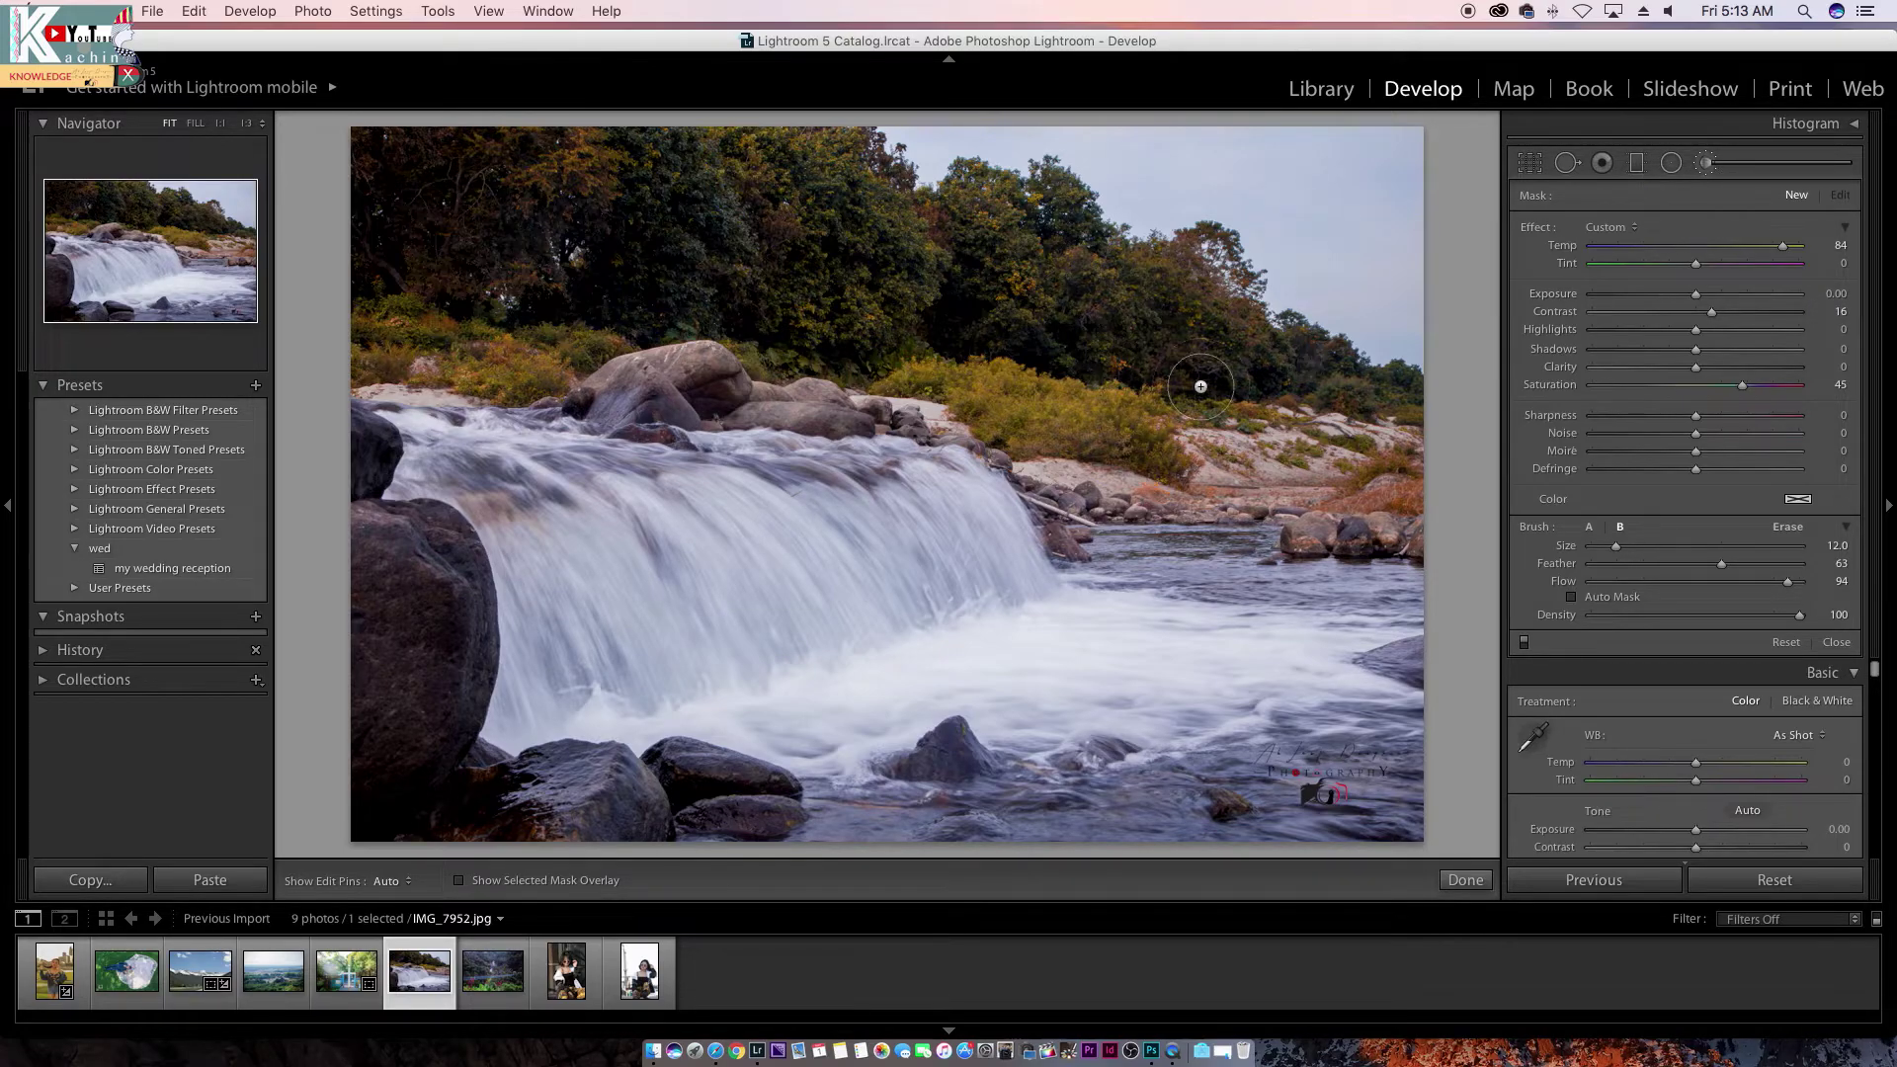
pyautogui.click(583, 973)
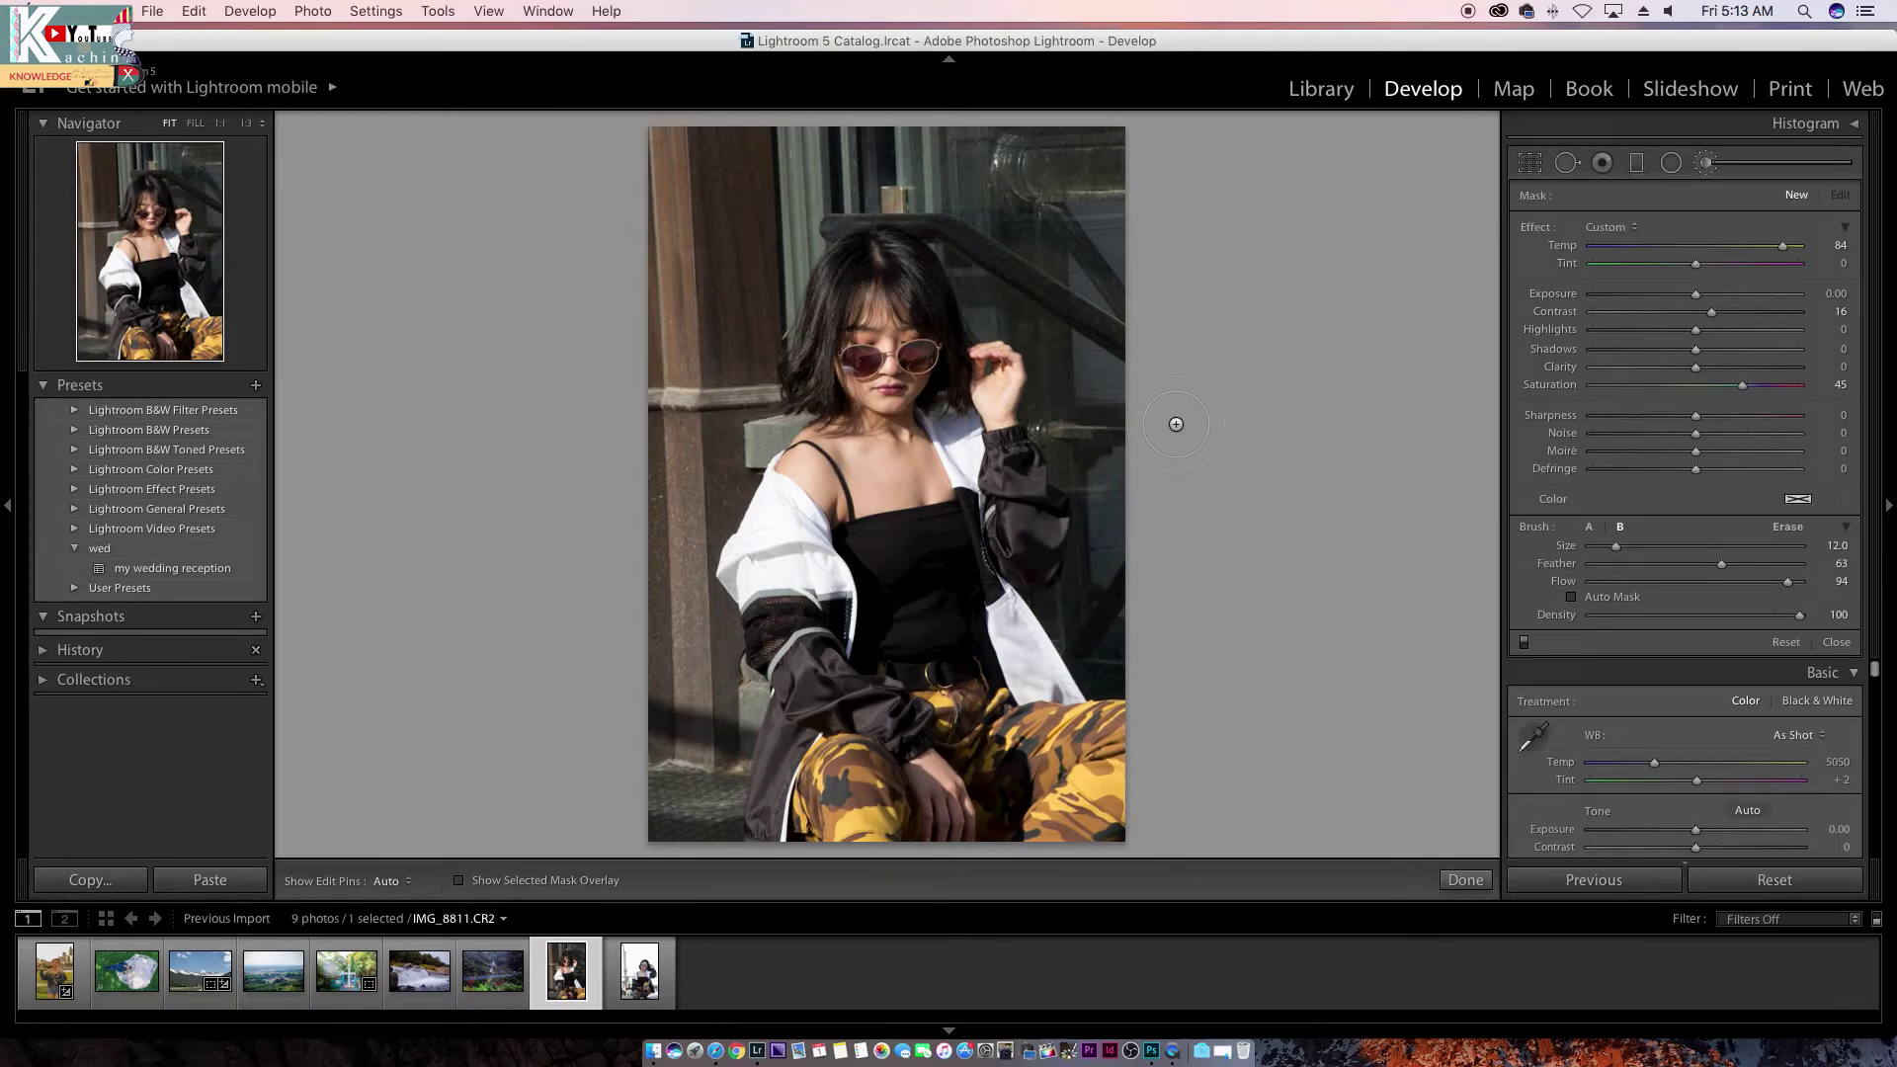
# Step: Paint a brush mask over the wooden post behind the girl
pyautogui.press('z')
pyautogui.moveTo(1175, 424); pyautogui.dragTo(1192, 657)
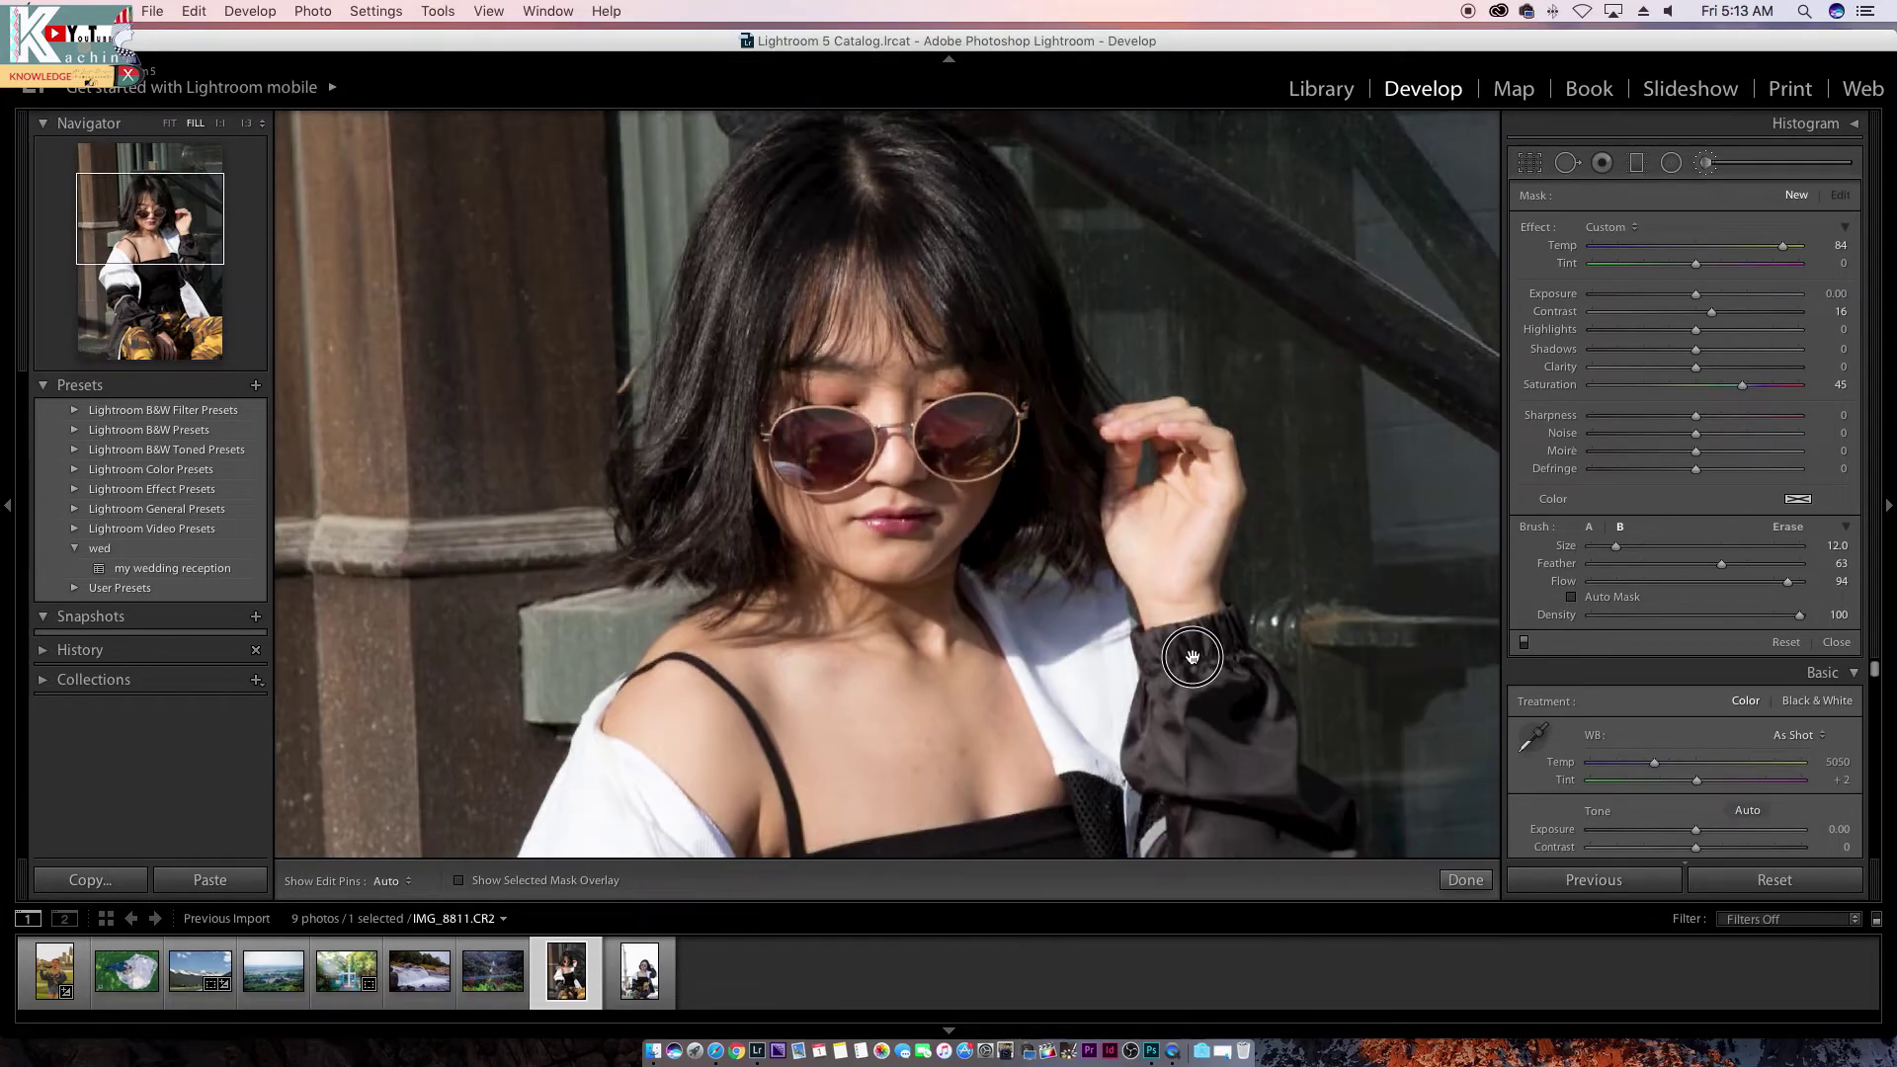
pyautogui.press('h')
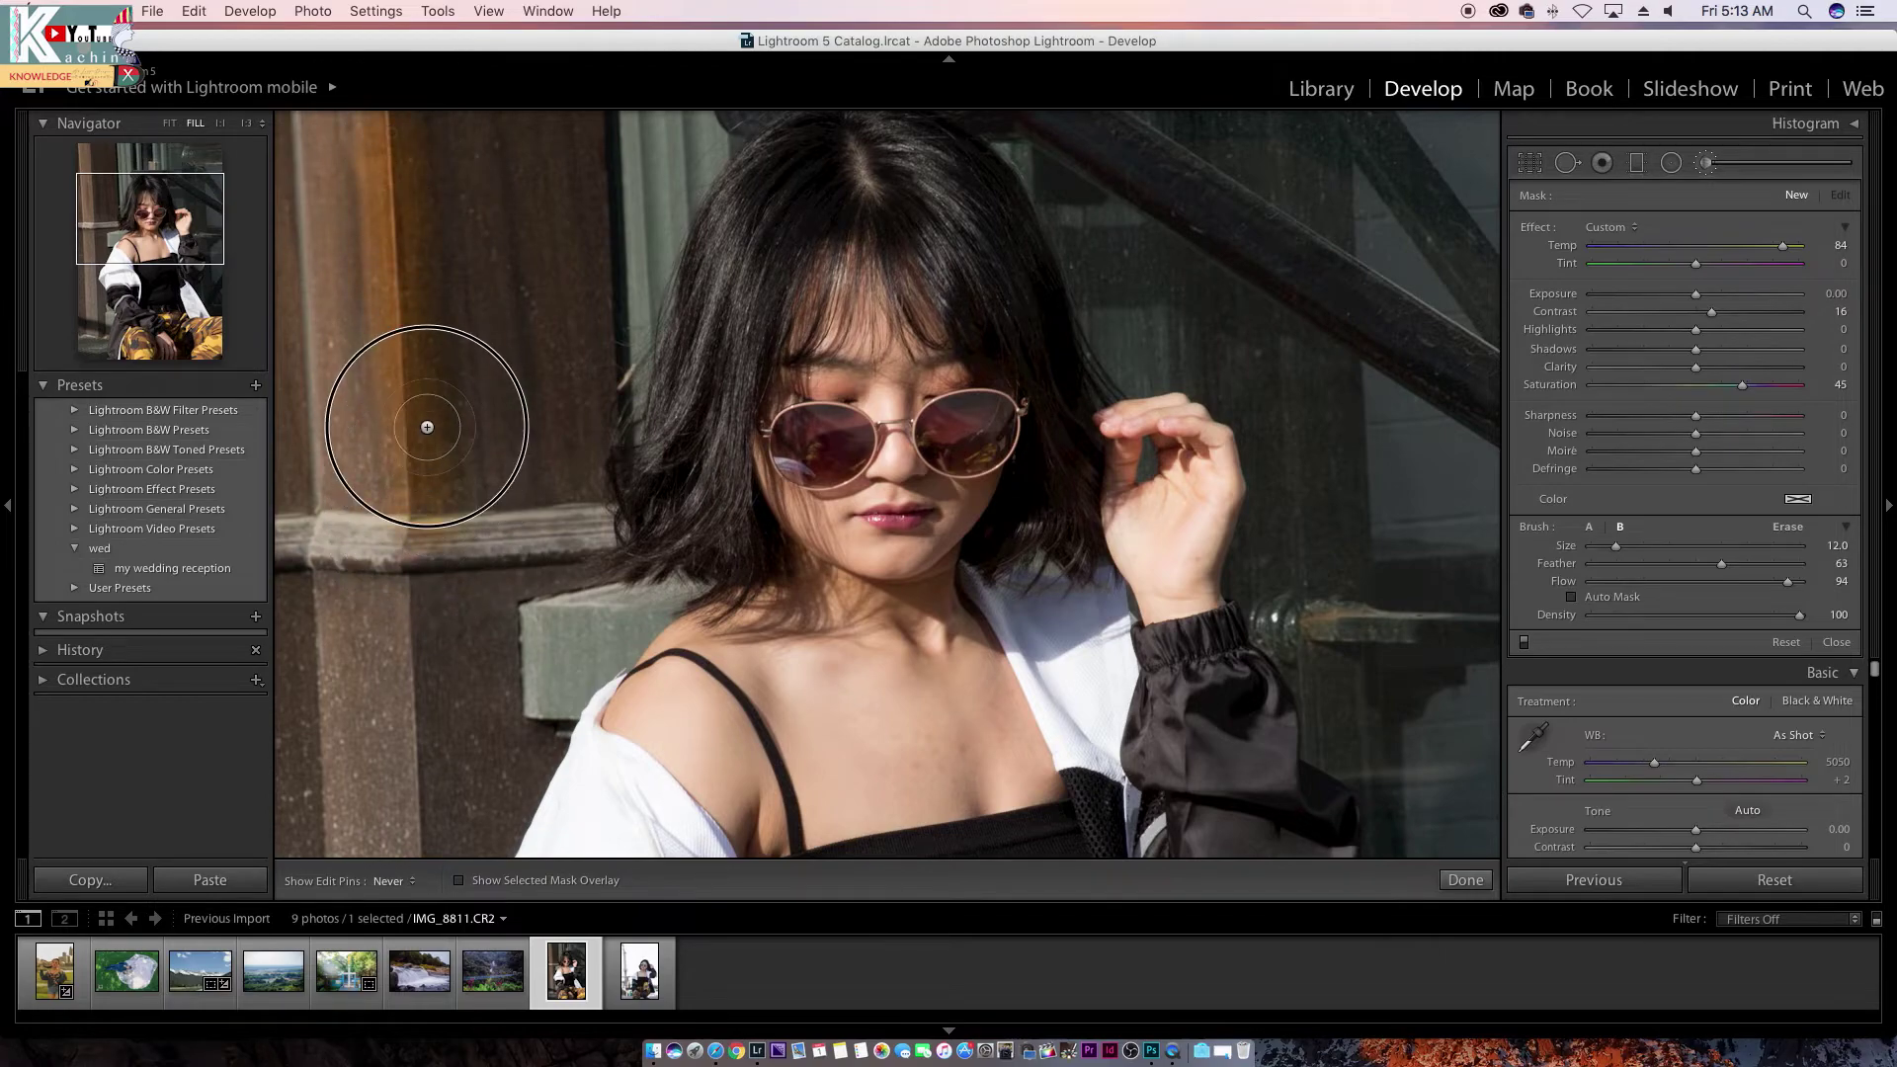
pyautogui.moveTo(427, 427)
pyautogui.mouseDown()
pyautogui.moveTo(436, 139)
pyautogui.moveTo(525, 326)
pyautogui.moveTo(538, 500)
pyautogui.moveTo(605, 153)
pyautogui.mouseUp()
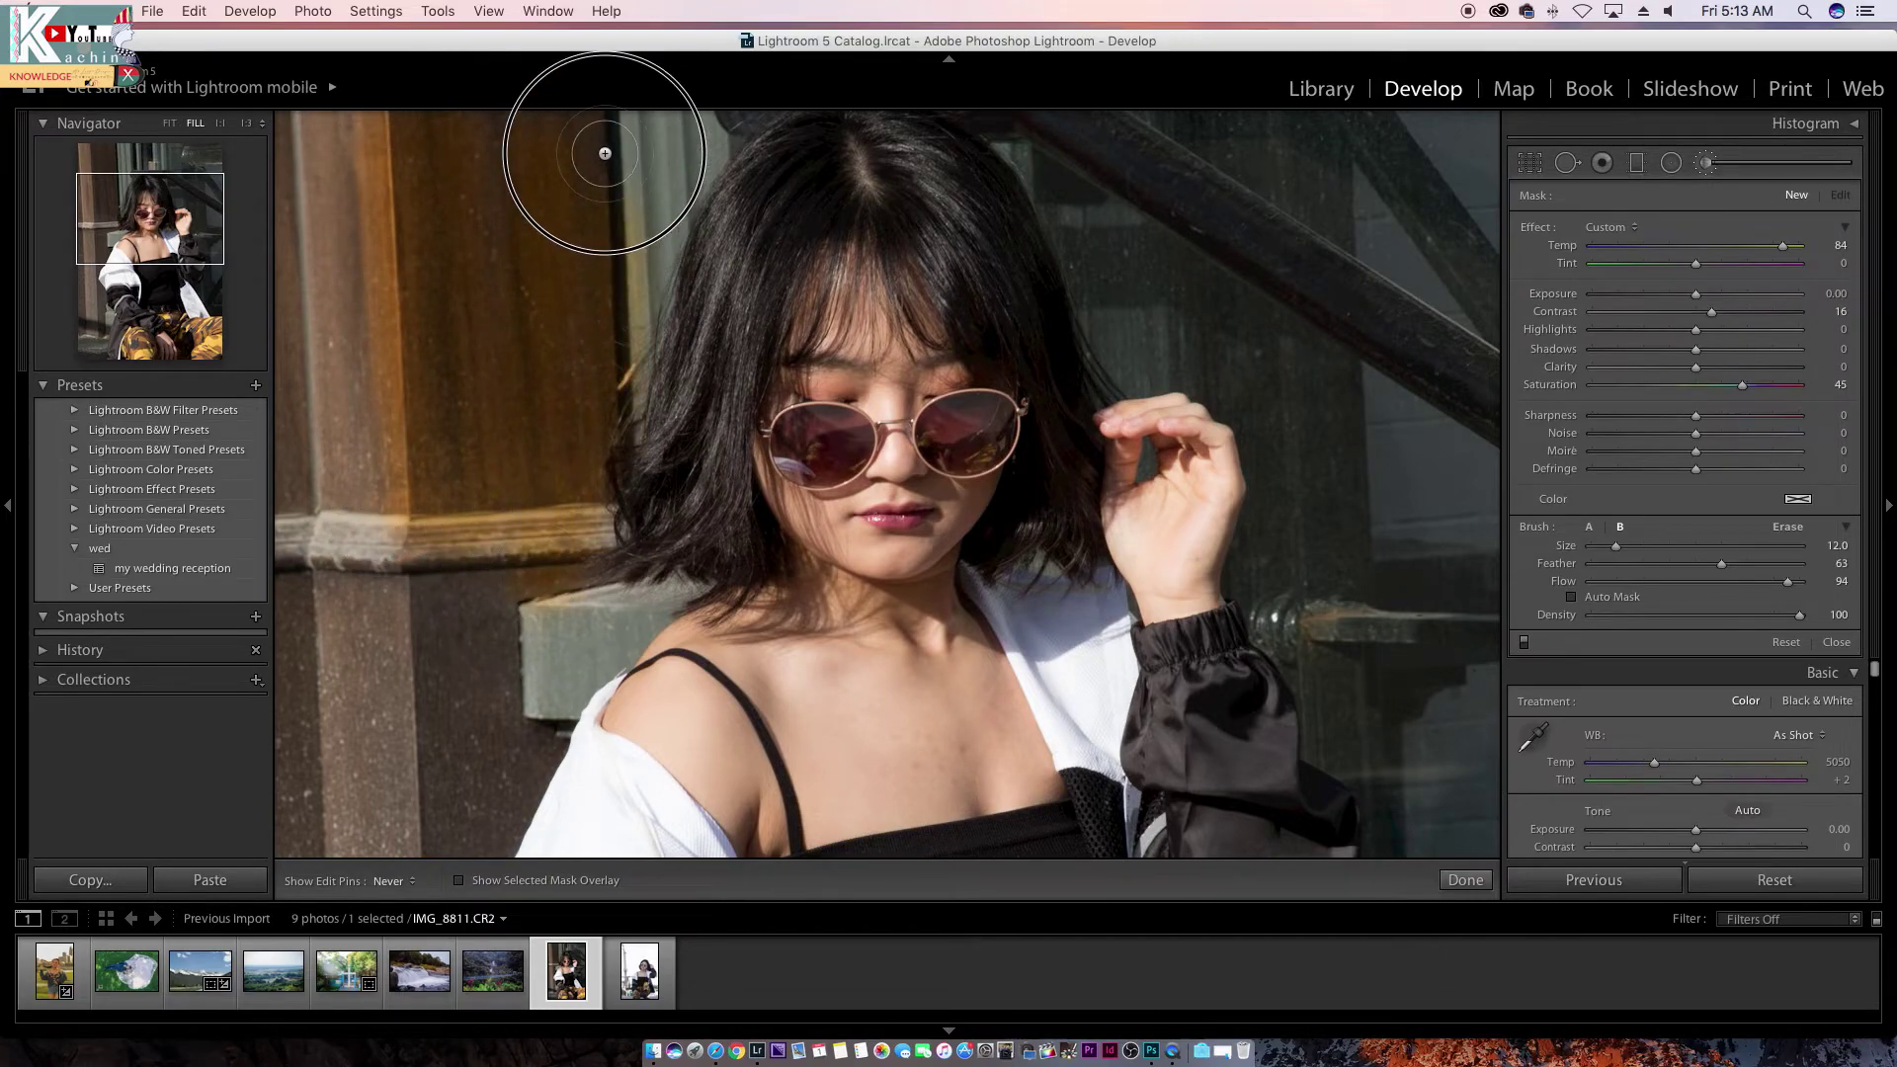
pyautogui.press('h')
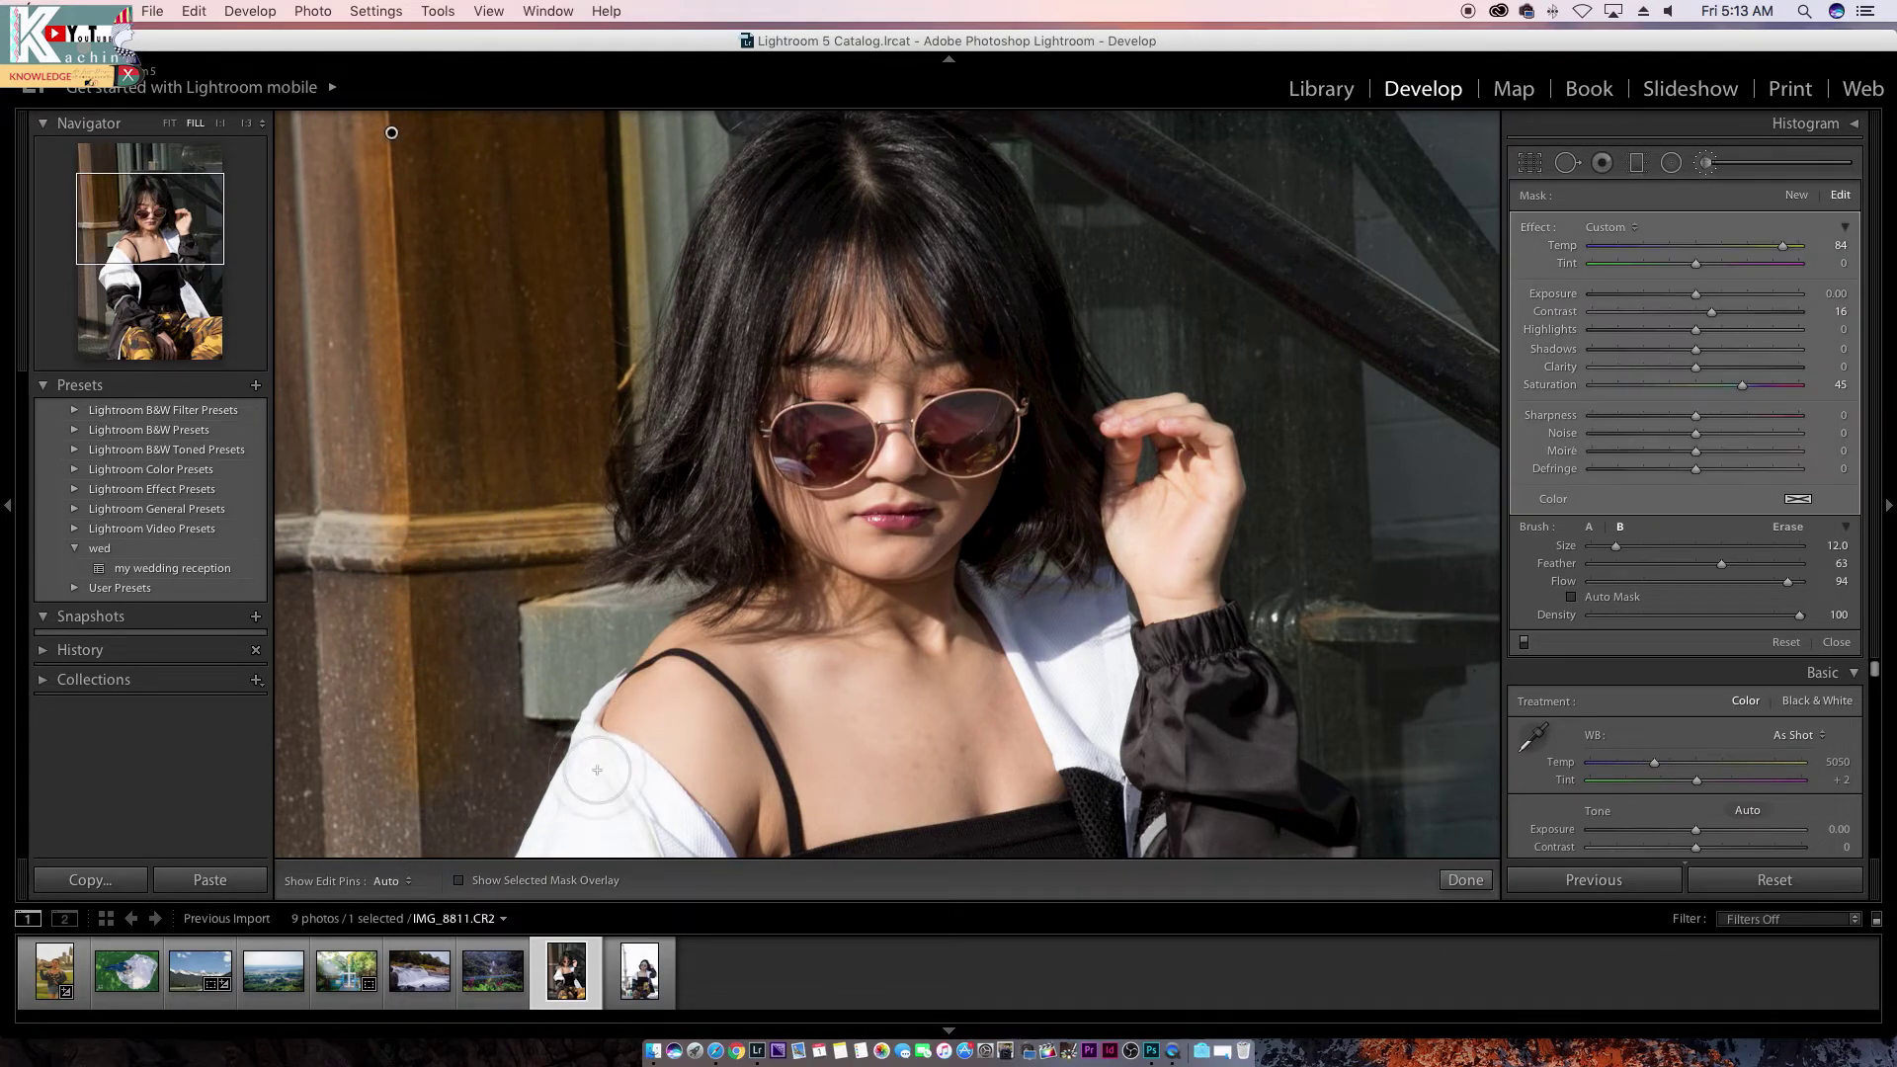
pyautogui.press('z')
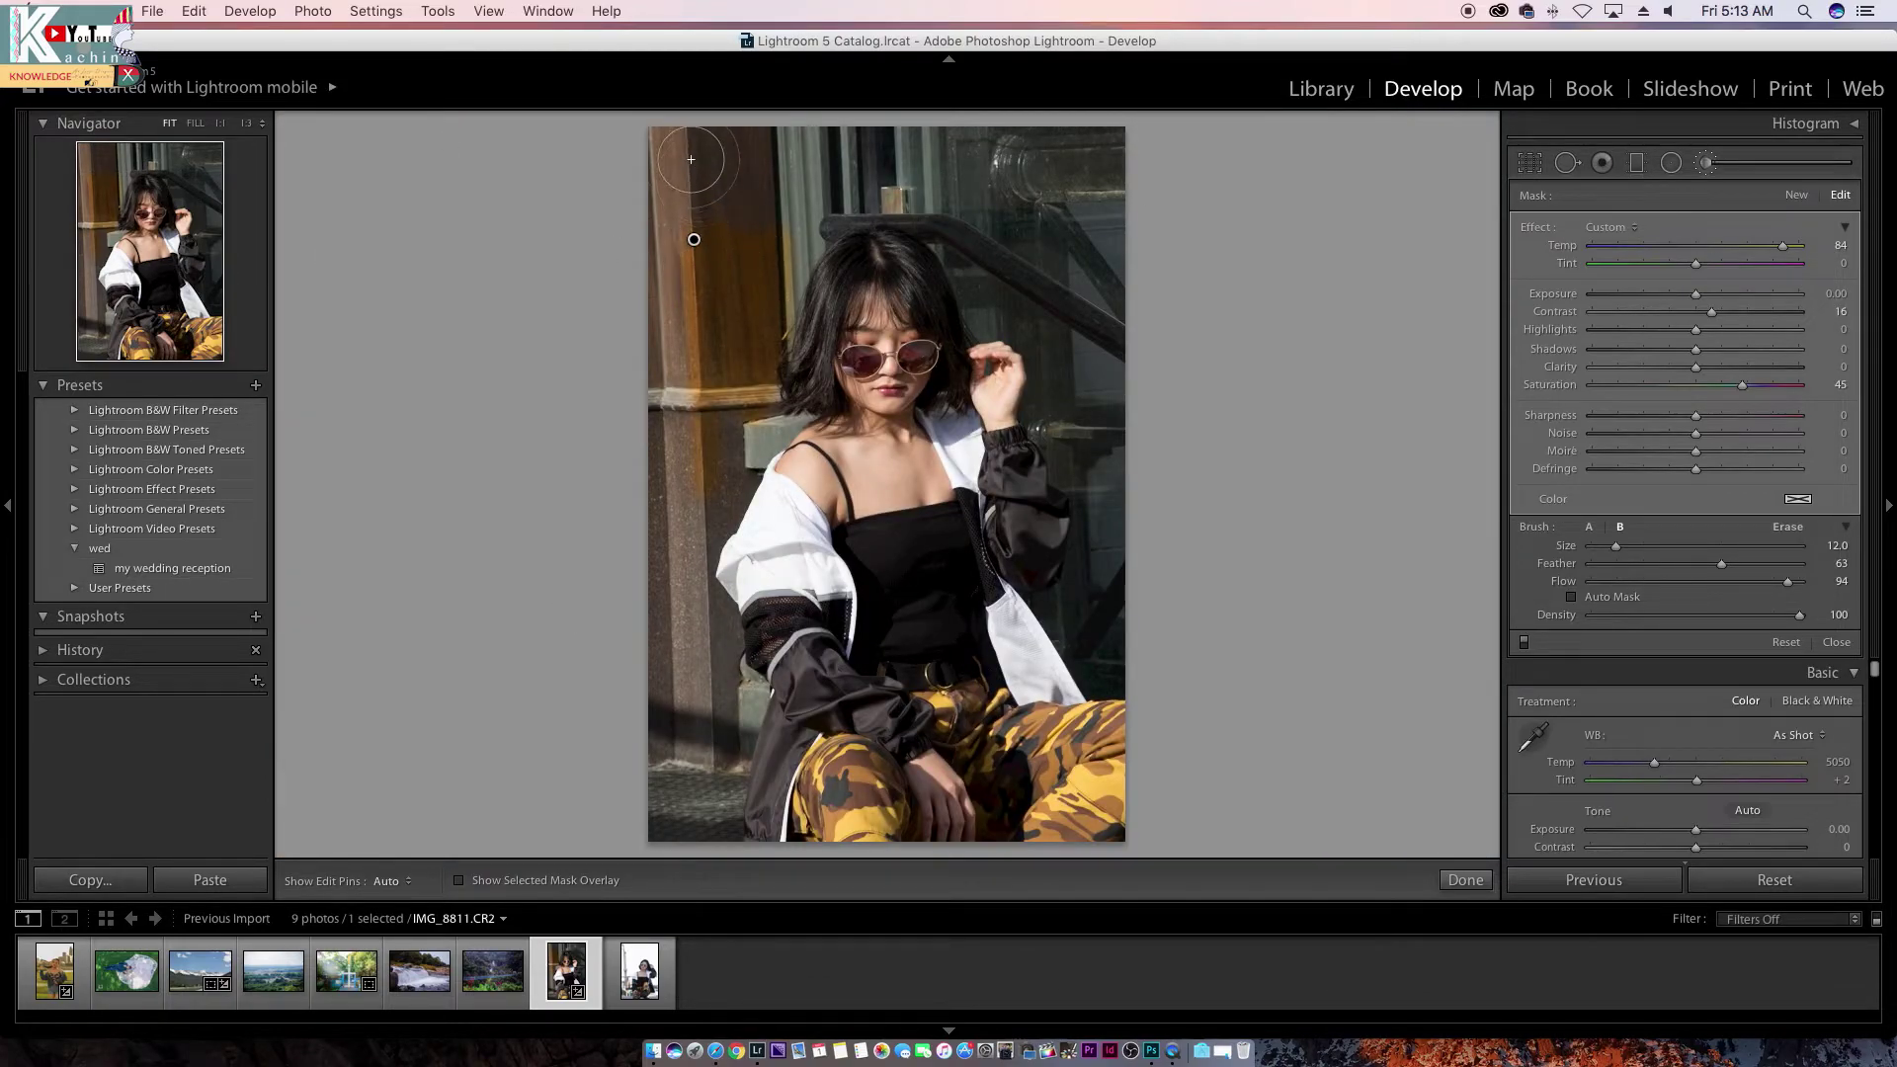
pyautogui.press('h')
pyautogui.moveTo(721, 223)
pyautogui.mouseDown()
pyautogui.moveTo(746, 460)
pyautogui.moveTo(698, 804)
pyautogui.mouseUp()
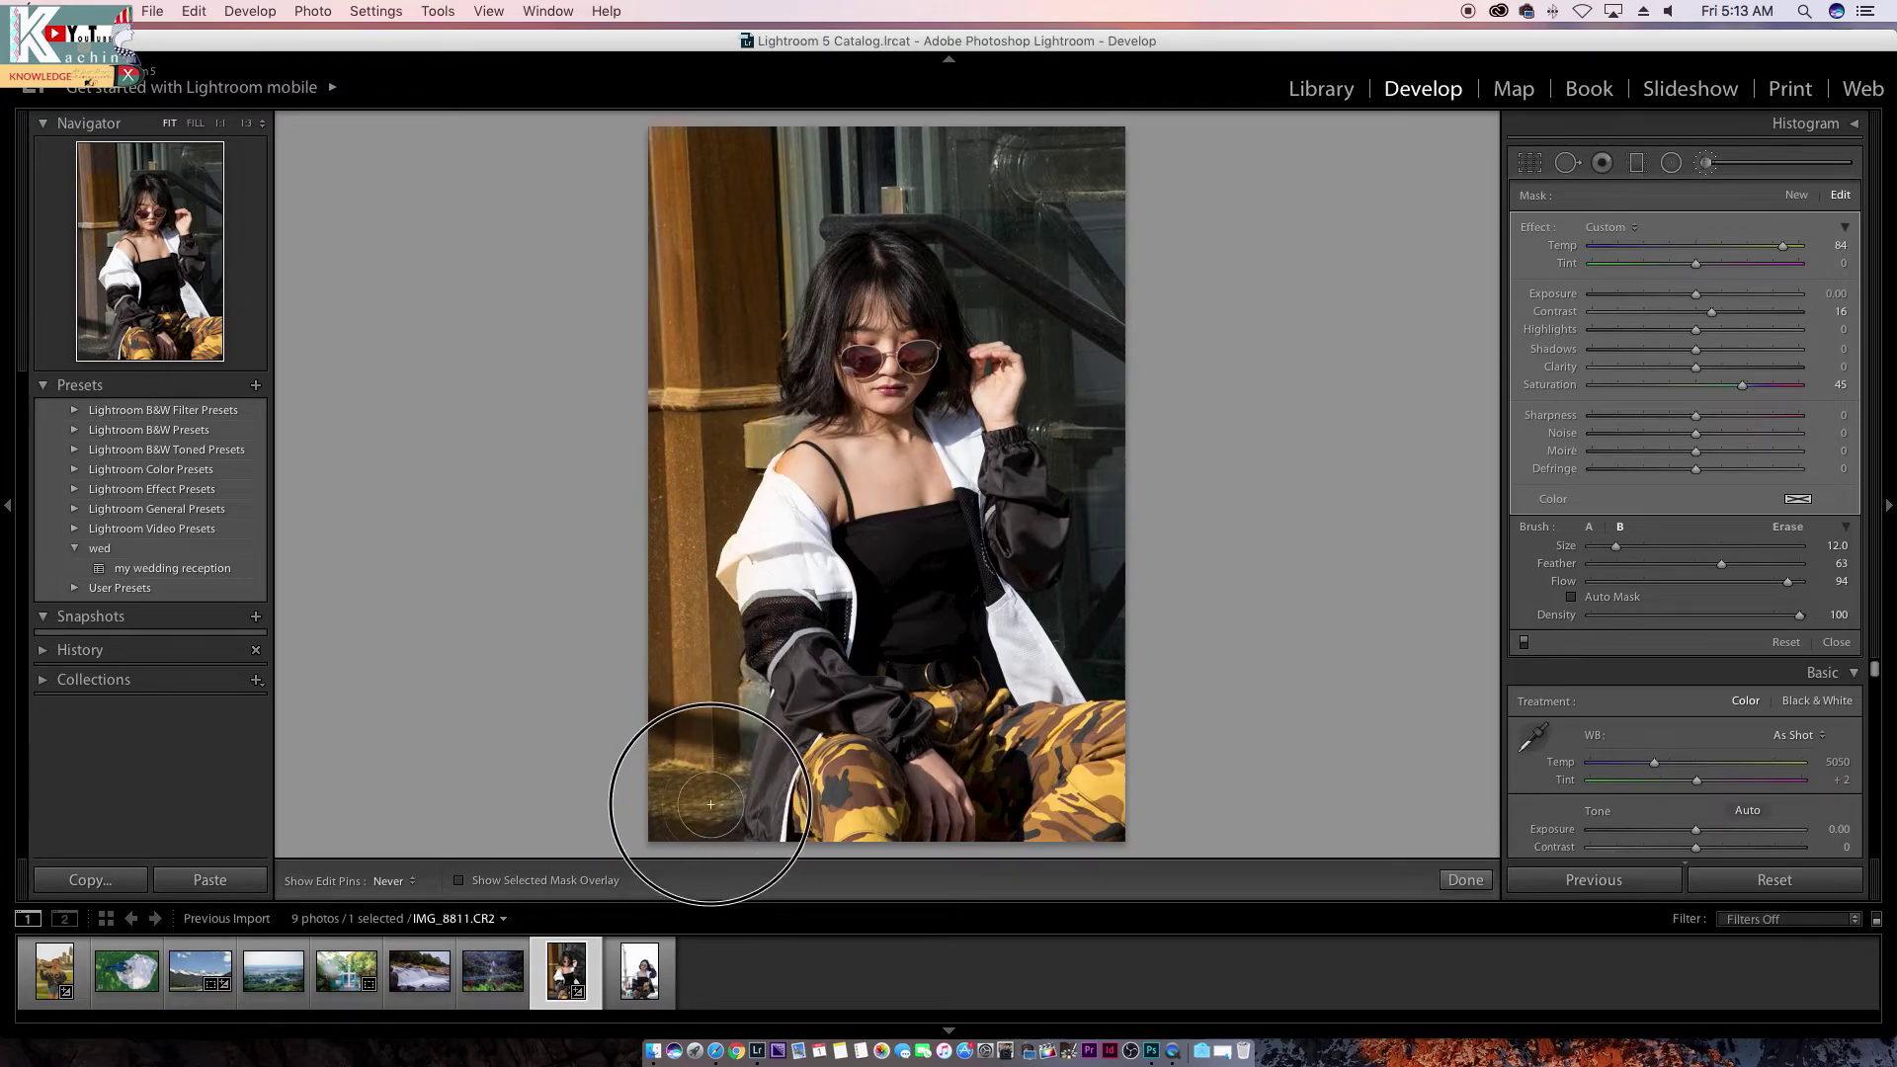
pyautogui.press('h')
# Step: Cool the painted post's Temp, return Exposure near zero, and close the brush
pyautogui.moveTo(1782, 245)
pyautogui.mouseDown()
pyautogui.moveTo(1591, 245)
pyautogui.moveTo(1798, 245)
pyautogui.moveTo(1713, 245)
pyautogui.moveTo(1837, 295)
pyautogui.moveTo(1360, 255)
pyautogui.mouseUp()
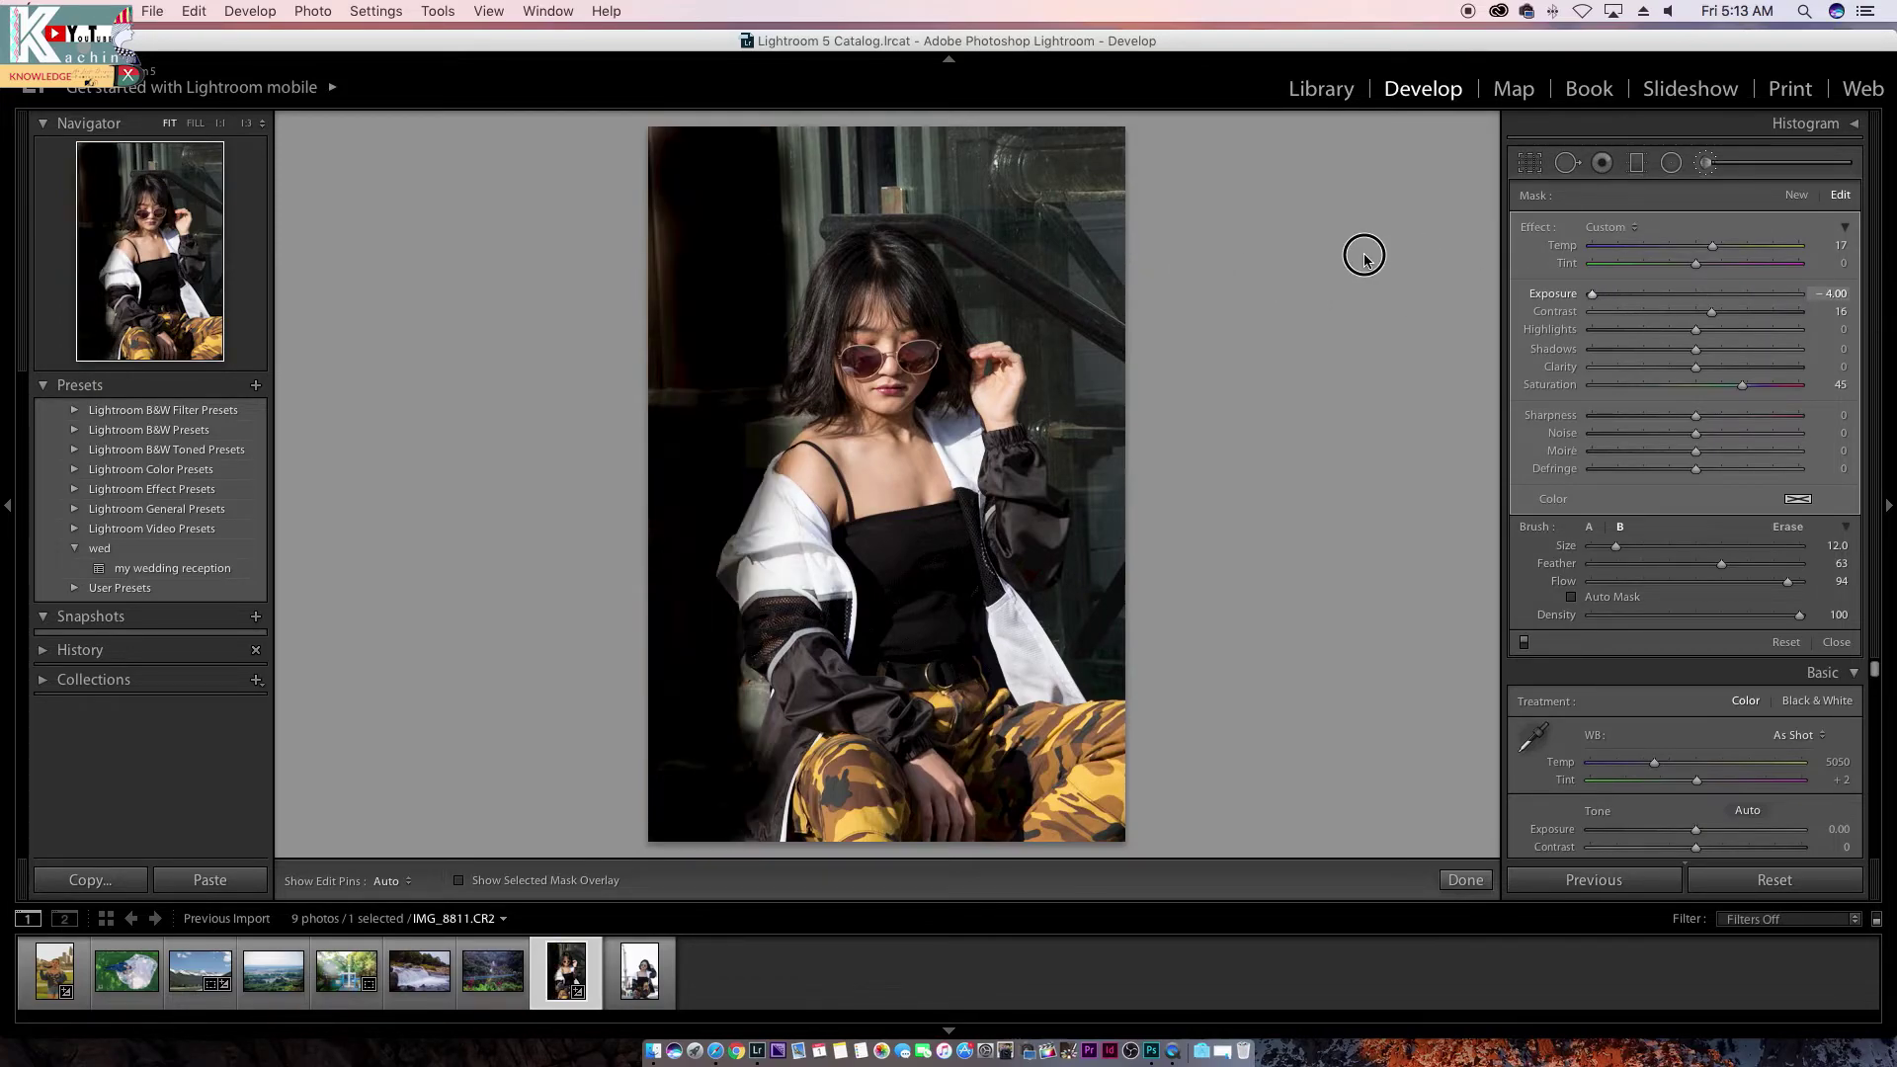
pyautogui.moveTo(1691, 294); pyautogui.dragTo(1694, 305)
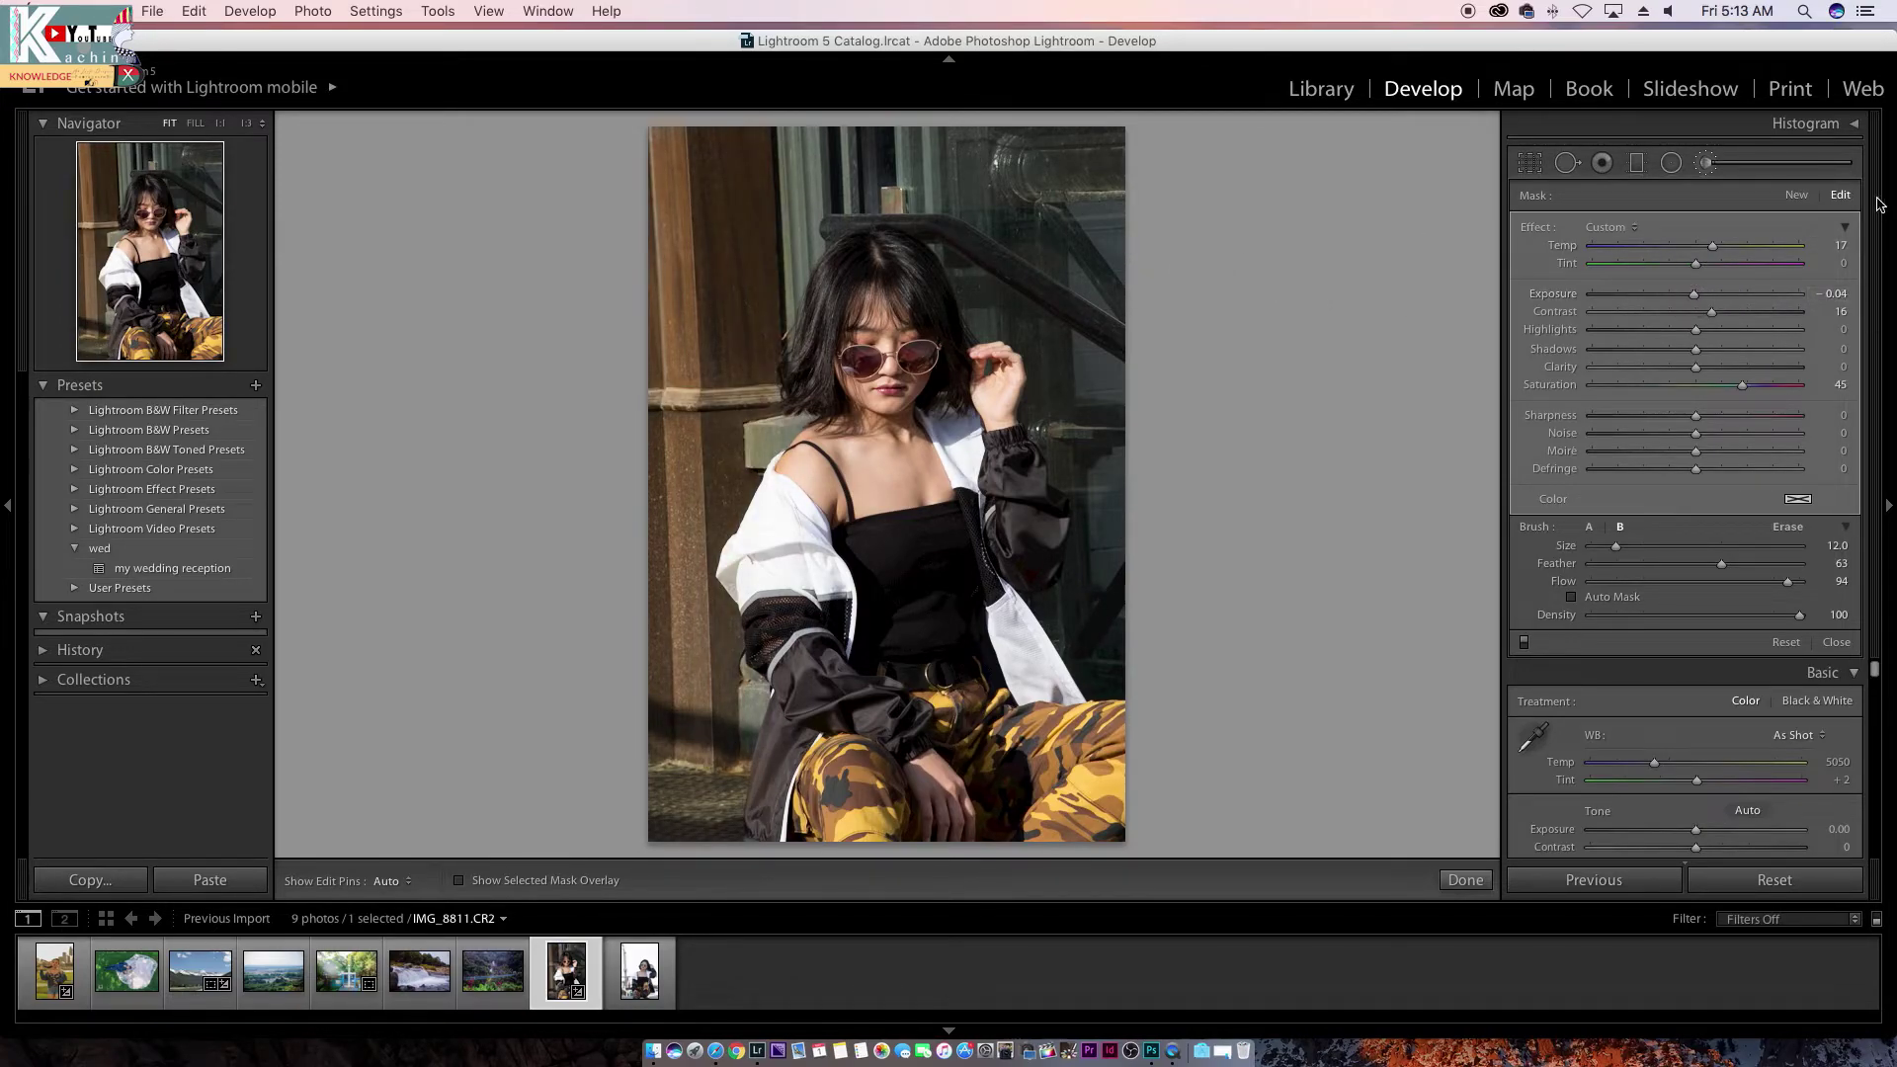
pyautogui.click(1839, 197)
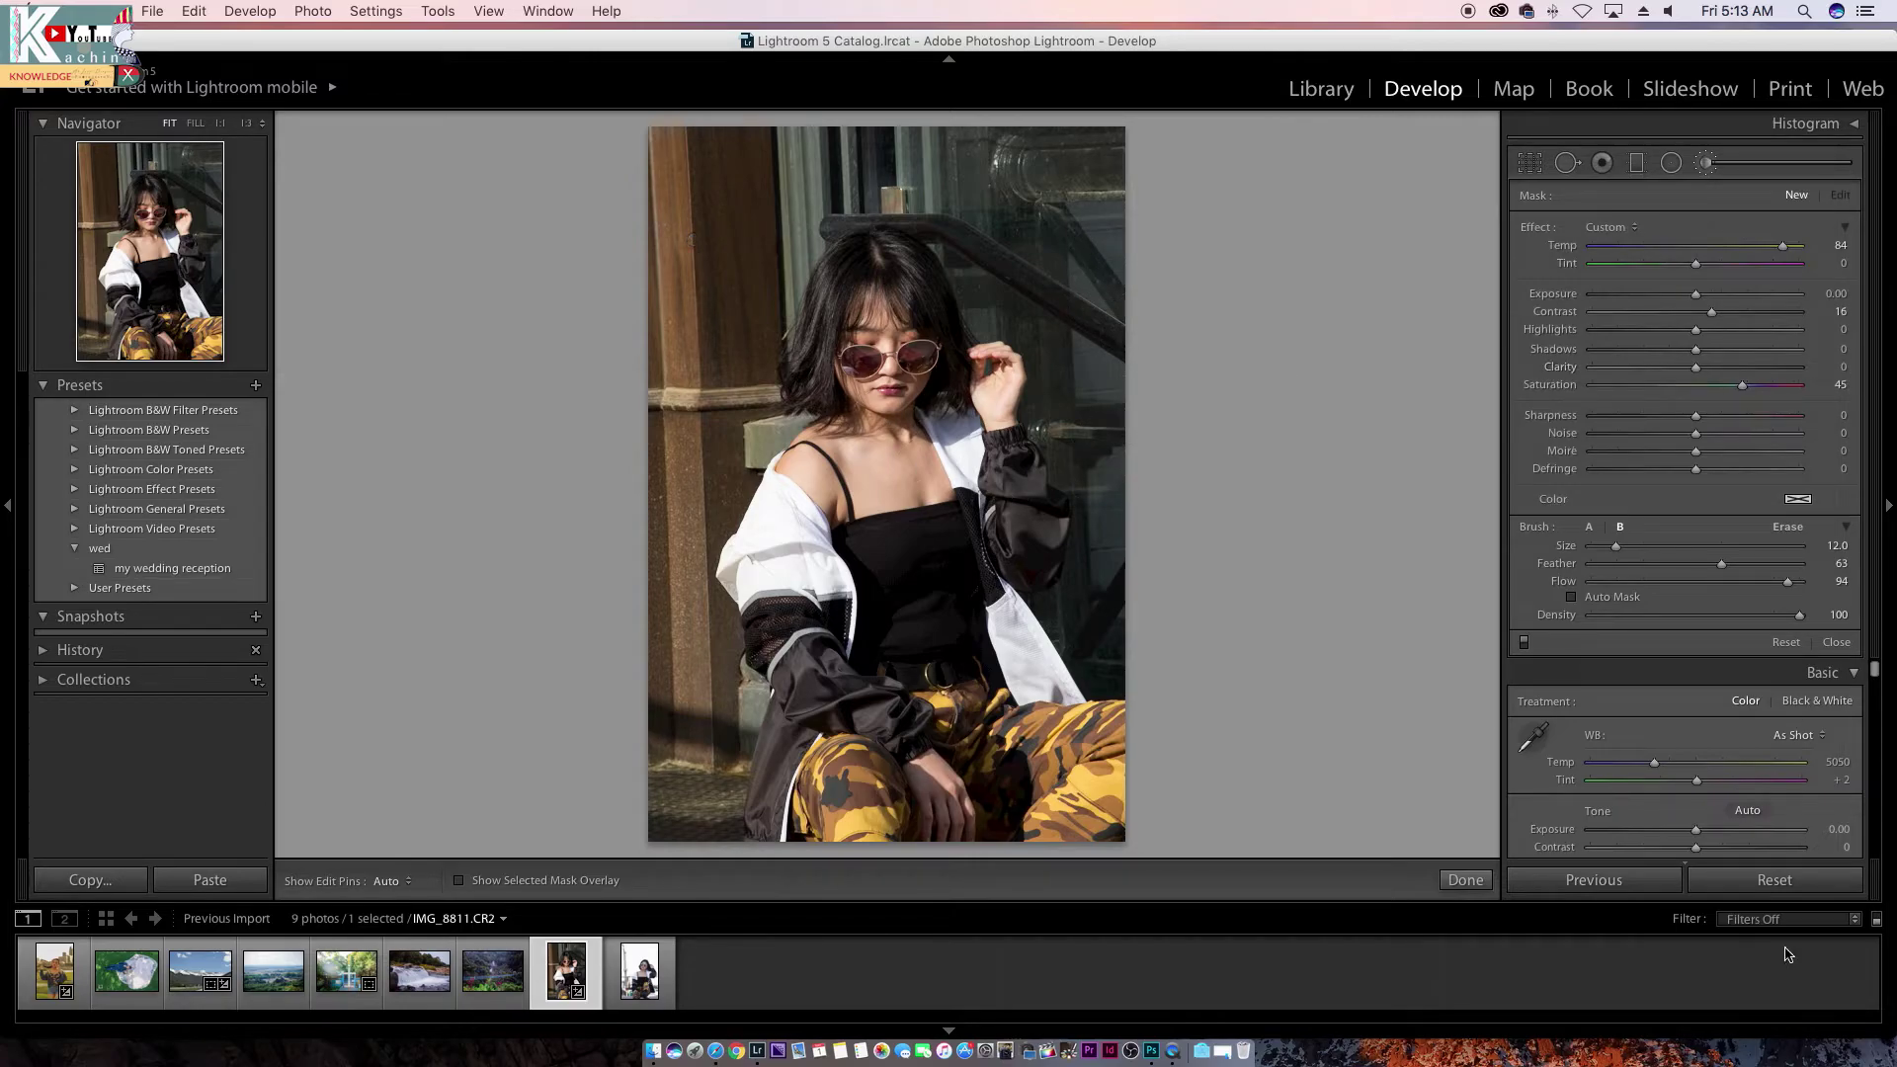
pyautogui.click(1837, 642)
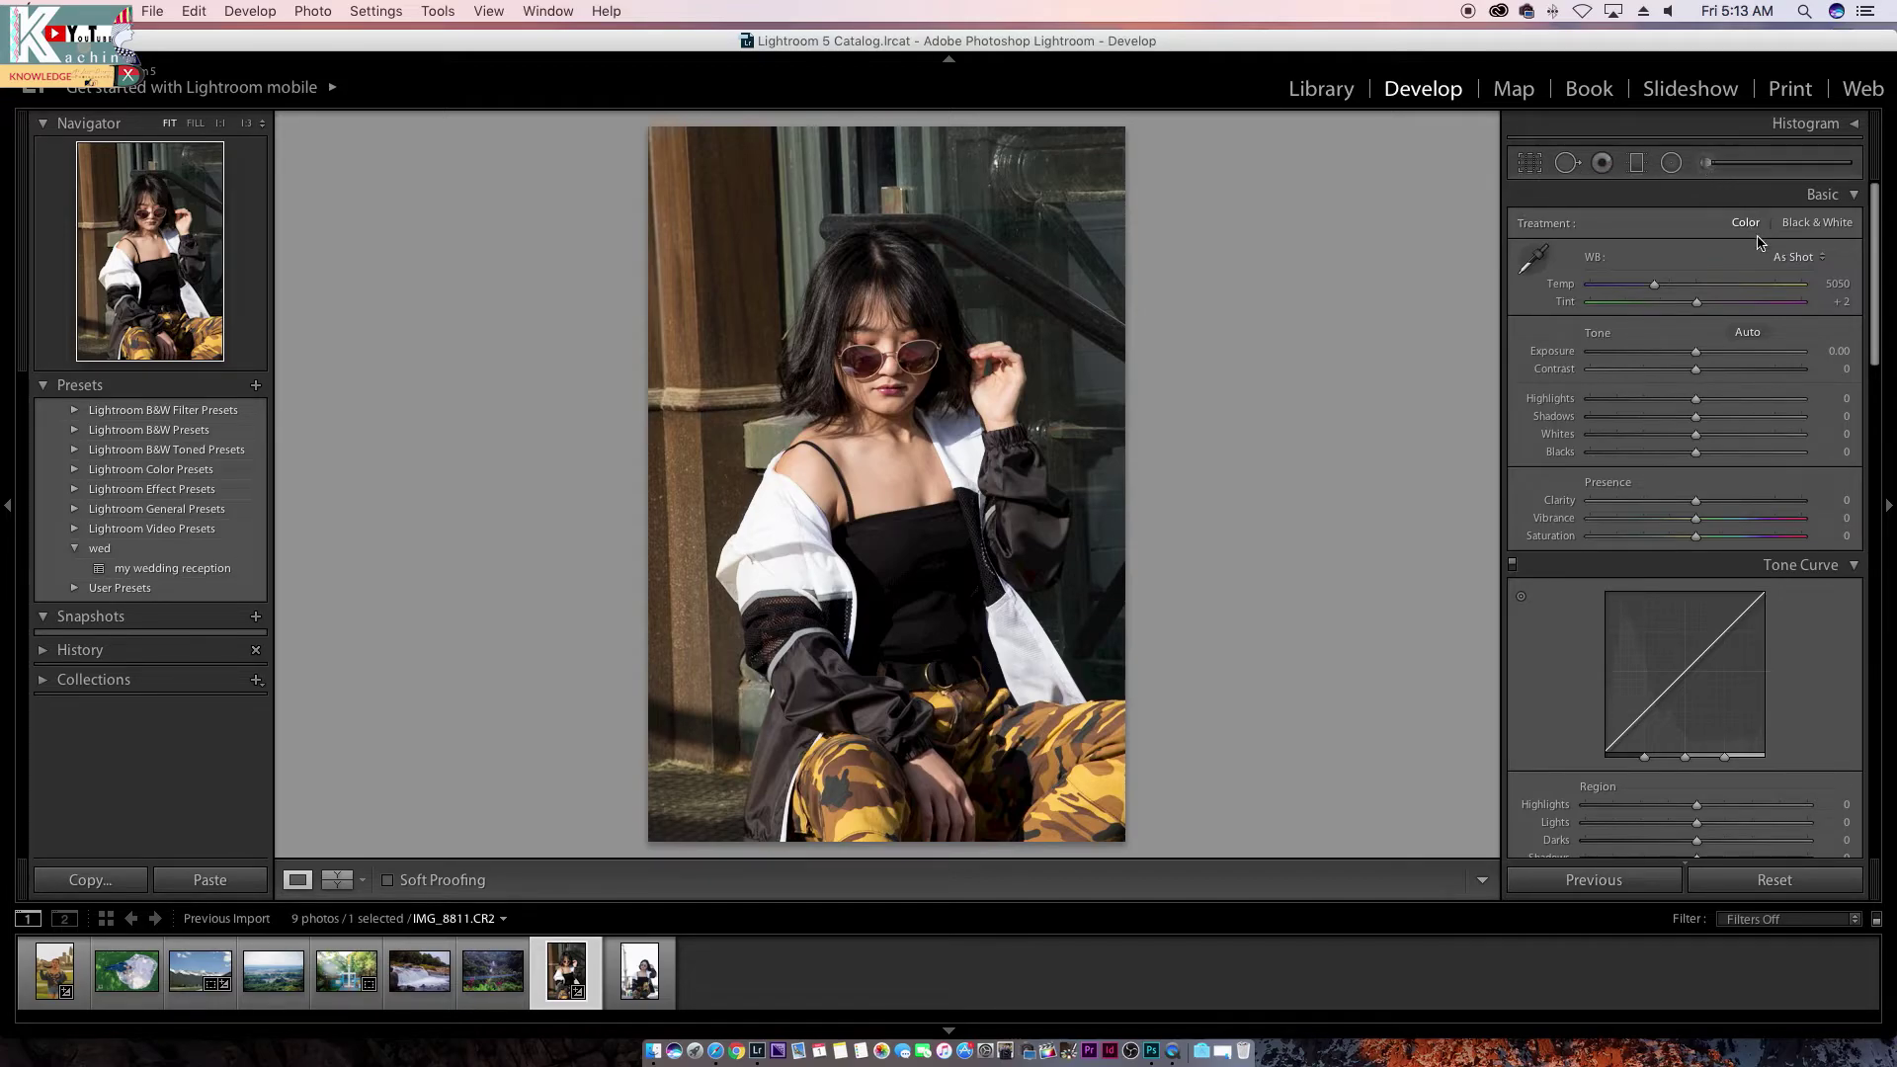
# Step: Switch to the waterfall photo and paint a brush adjustment along the suspension bridge
pyautogui.click(1706, 163)
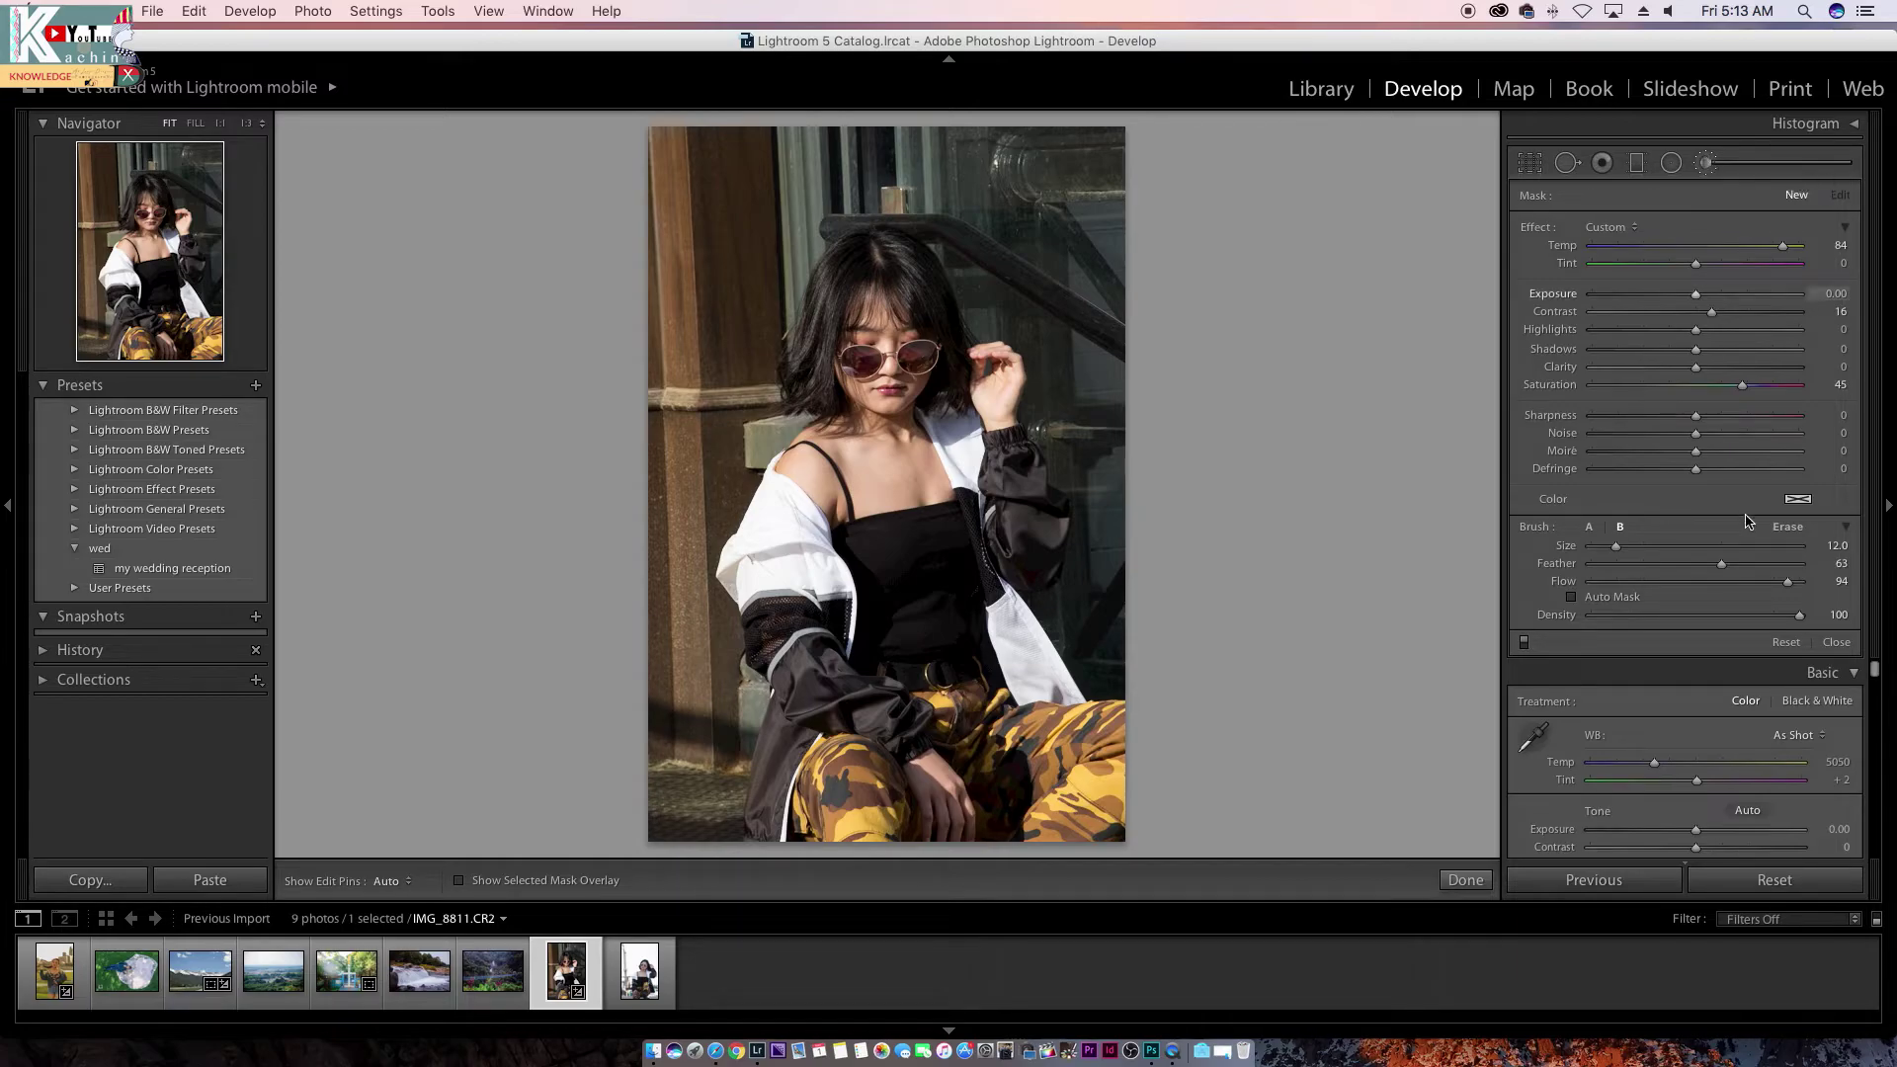
pyautogui.click(491, 978)
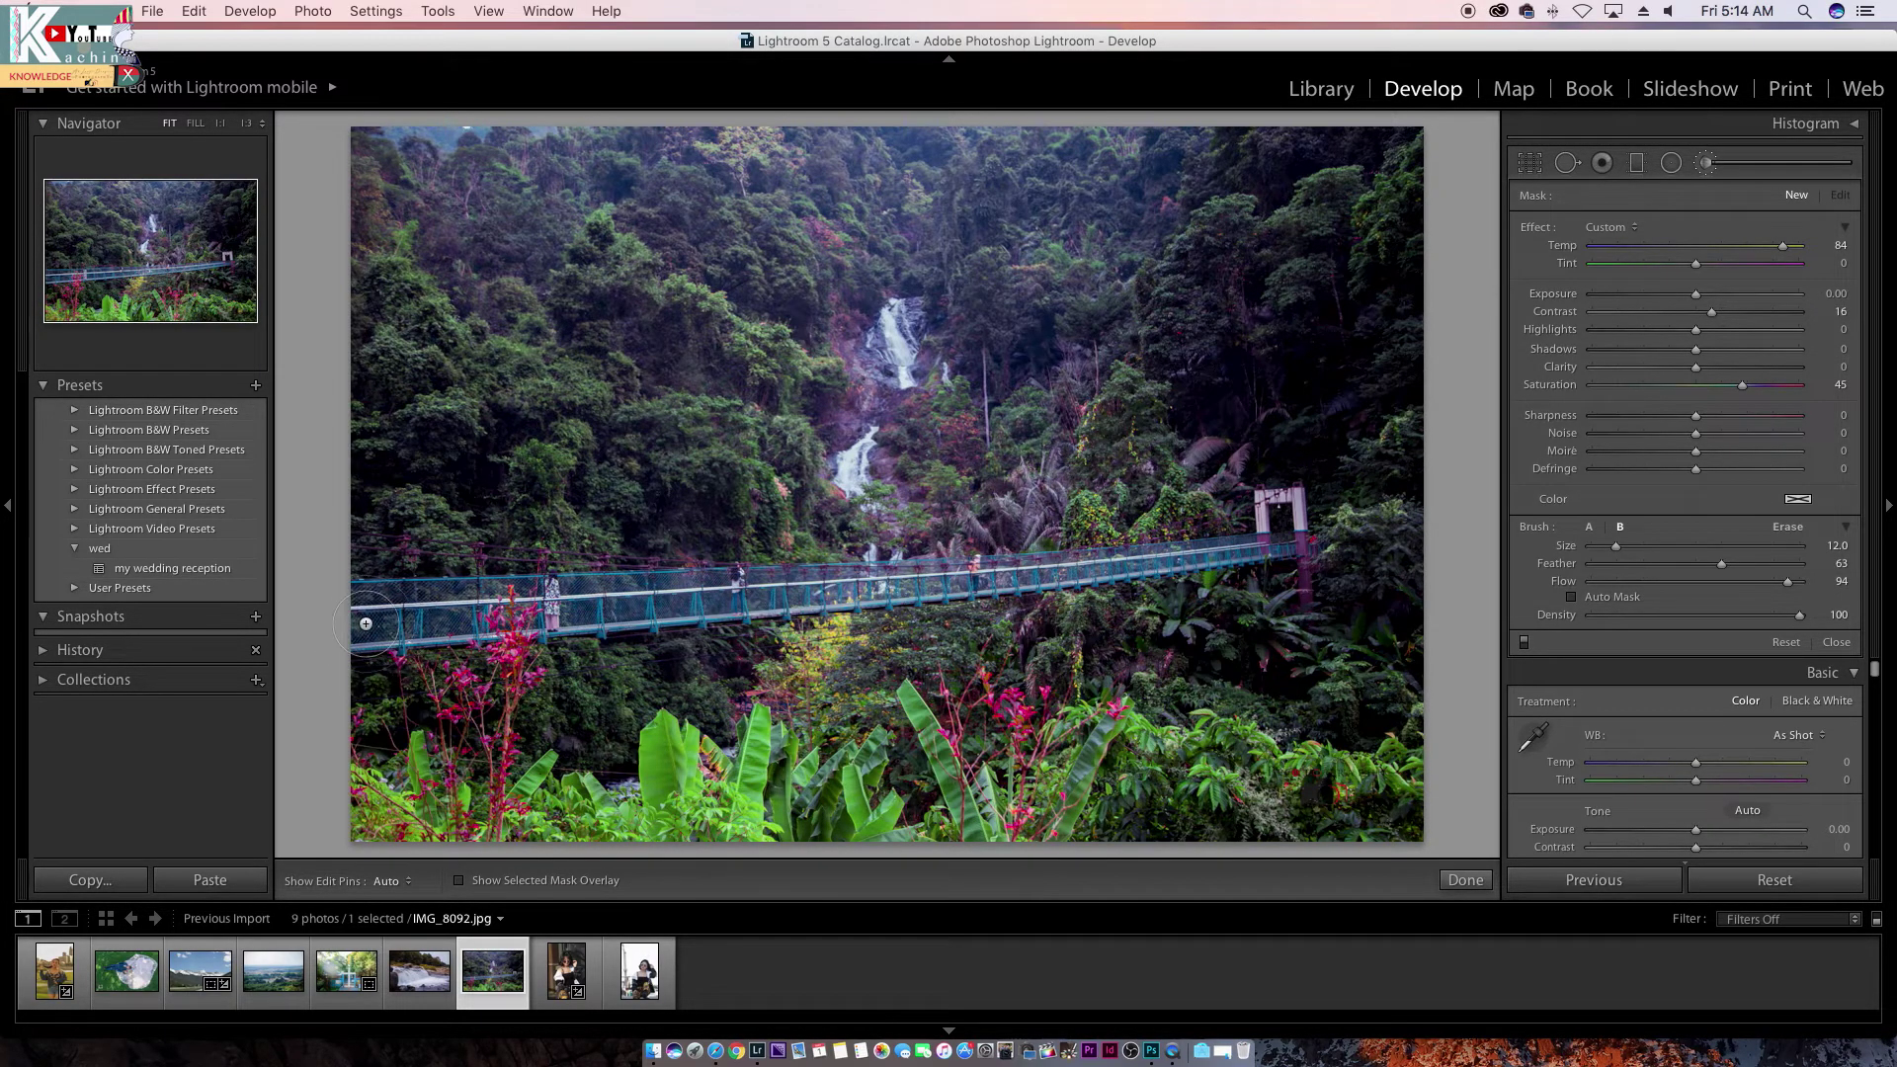
pyautogui.press(']')
pyautogui.press(']')
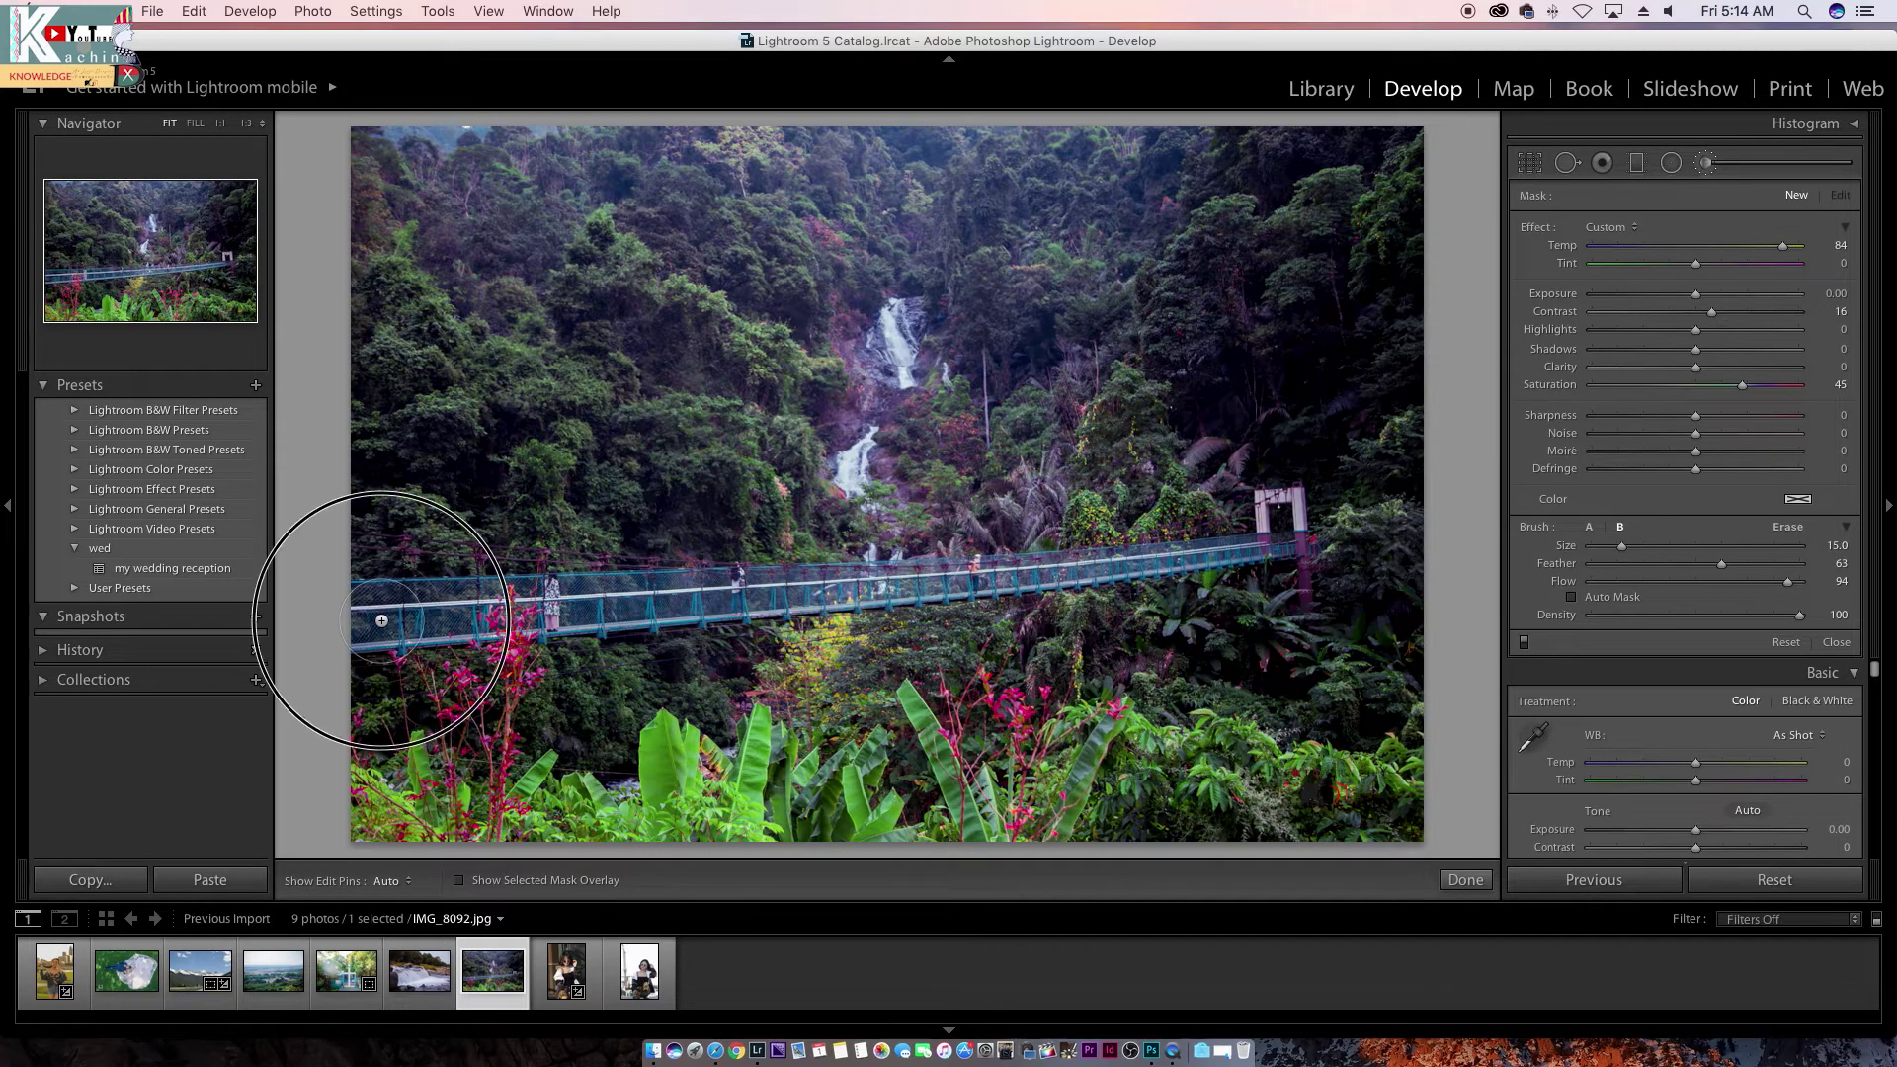
pyautogui.moveTo(425, 619); pyautogui.dragTo(1343, 531)
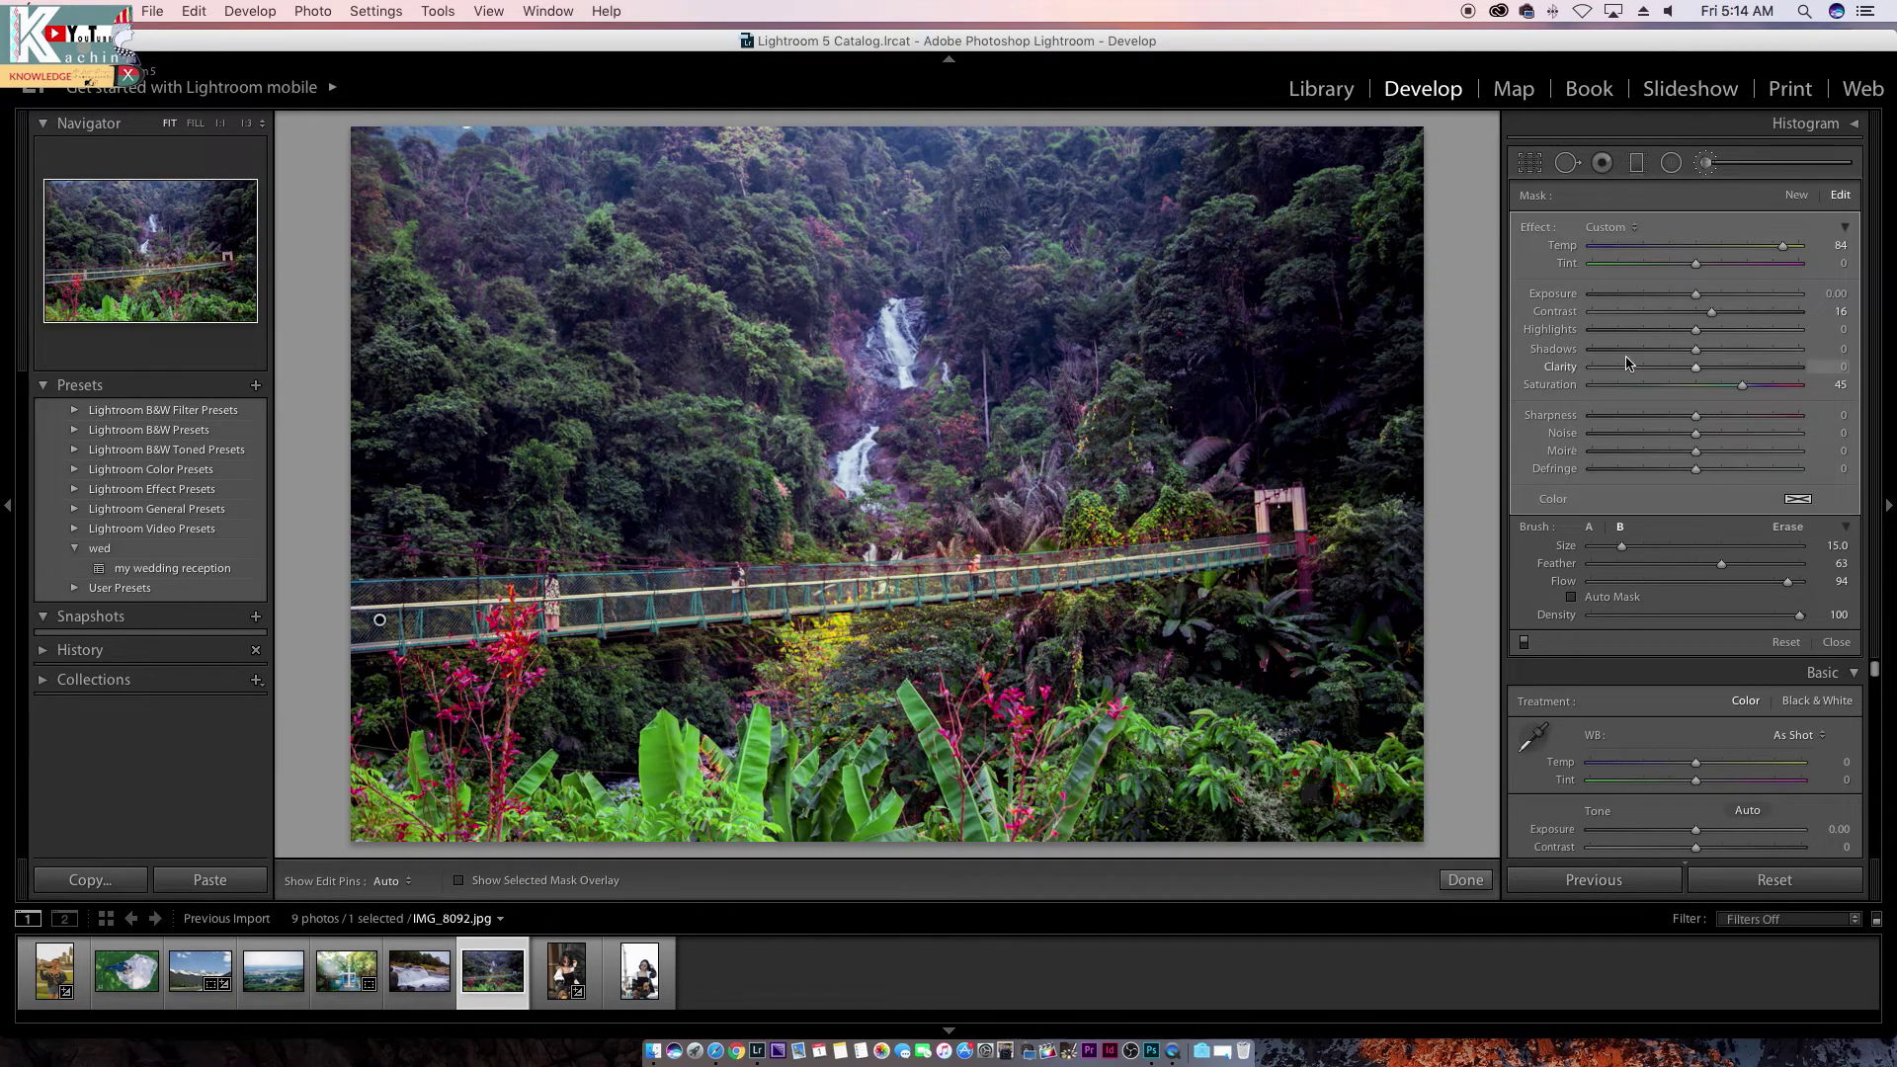
# Step: Cool the bridge adjustment's temperature, settling at about -1
pyautogui.moveTo(1782, 245); pyautogui.dragTo(1602, 238)
pyautogui.moveTo(1659, 245)
pyautogui.mouseDown()
pyautogui.moveTo(1696, 245)
pyautogui.moveTo(1629, 296)
pyautogui.moveTo(1698, 305)
pyautogui.moveTo(1645, 317)
pyautogui.moveTo(1699, 318)
pyautogui.mouseUp()
pyautogui.click(1676, 247)
pyautogui.click(1695, 296)
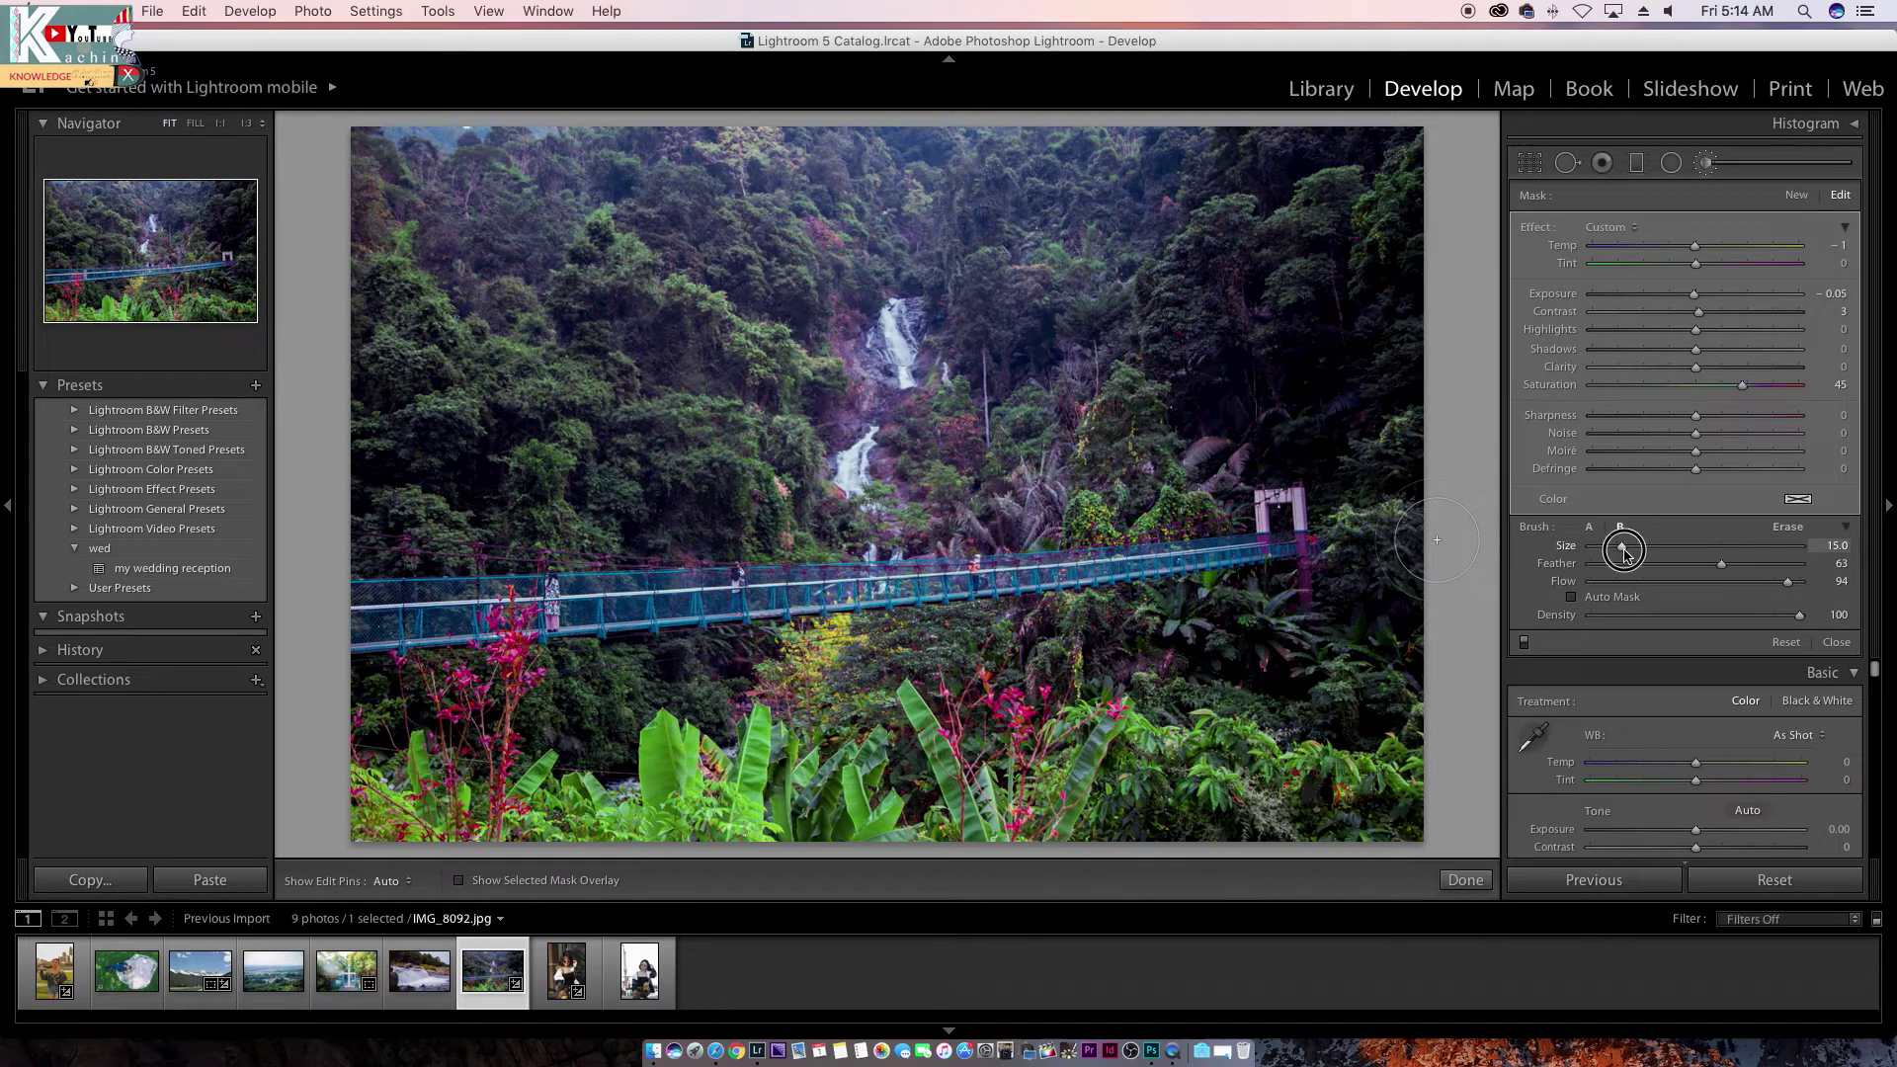
# Step: Enlarge the brush, lower its flow slightly, and close the brush panel
pyautogui.moveTo(1622, 547)
pyautogui.mouseDown()
pyautogui.moveTo(1709, 550)
pyautogui.moveTo(1629, 547)
pyautogui.moveTo(1644, 547)
pyautogui.mouseUp()
pyautogui.click(1722, 567)
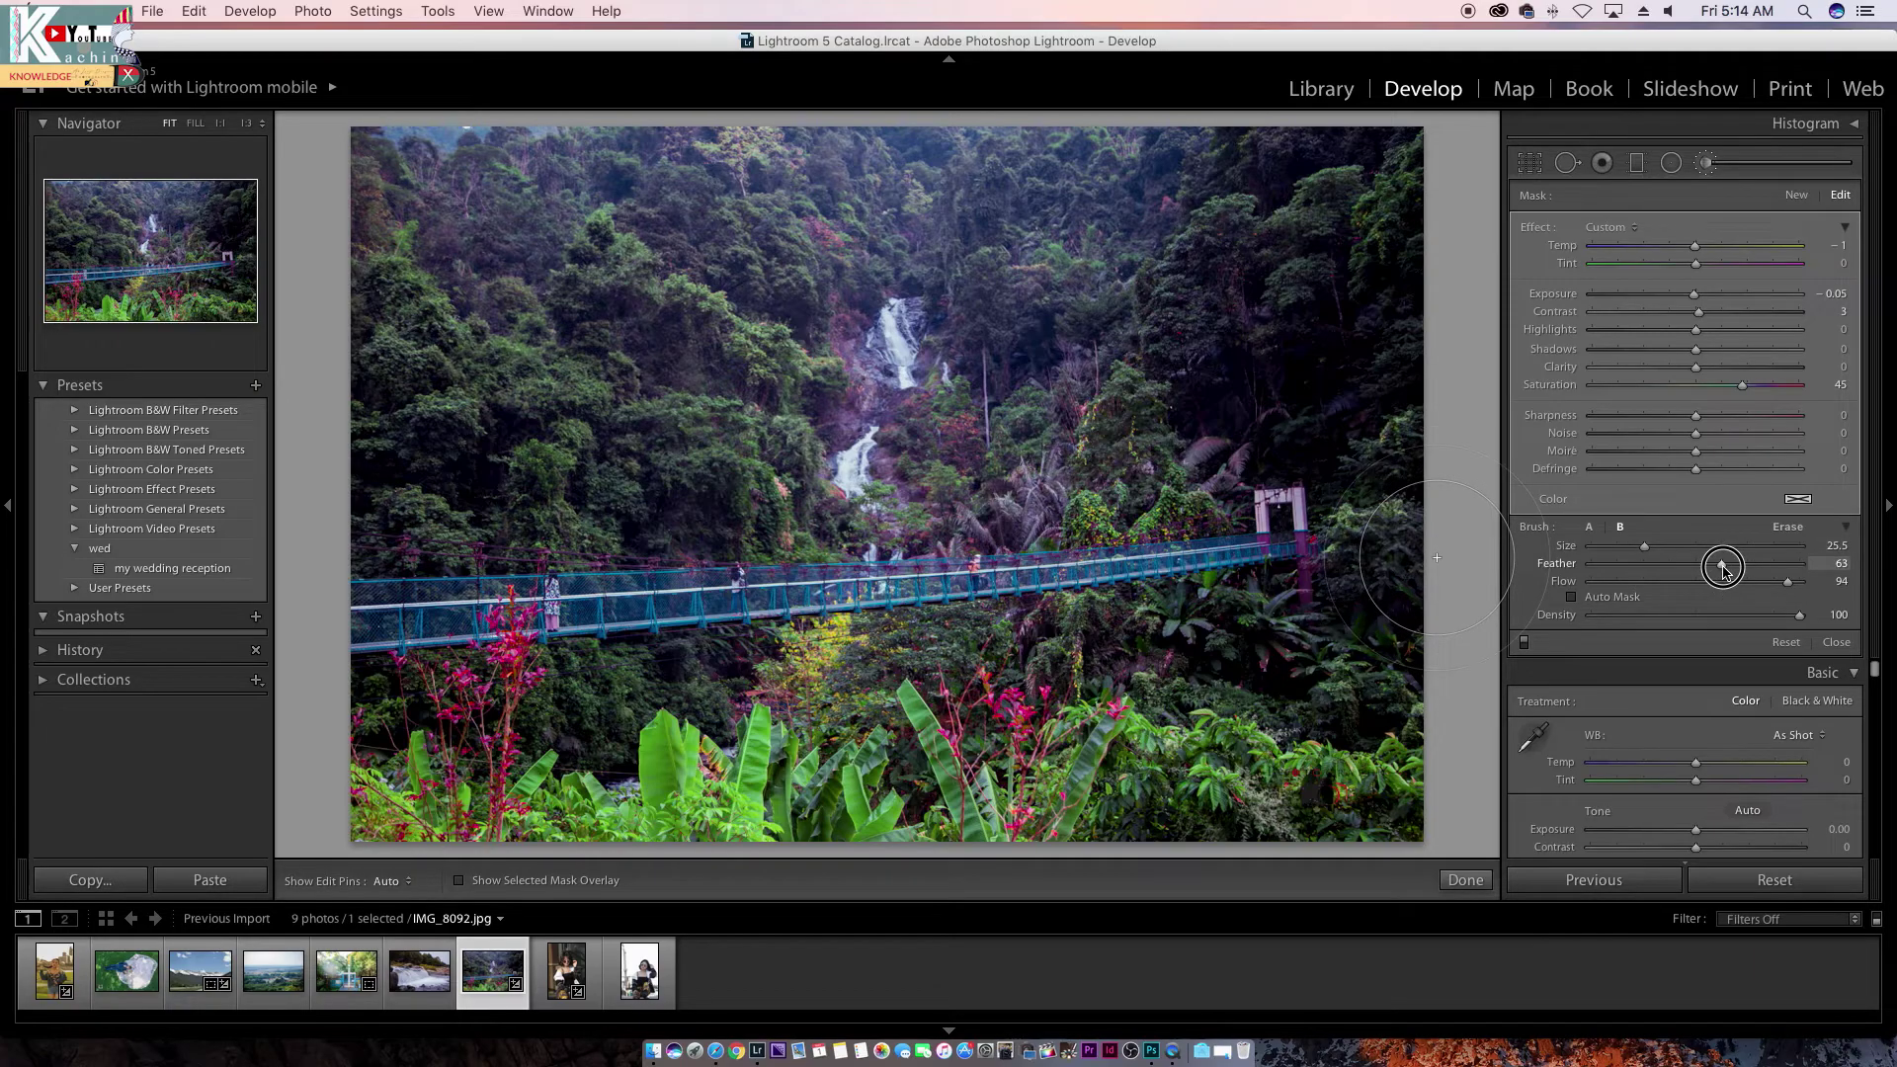
pyautogui.moveTo(1787, 582)
pyautogui.mouseDown()
pyautogui.moveTo(1610, 584)
pyautogui.moveTo(1779, 582)
pyautogui.mouseUp()
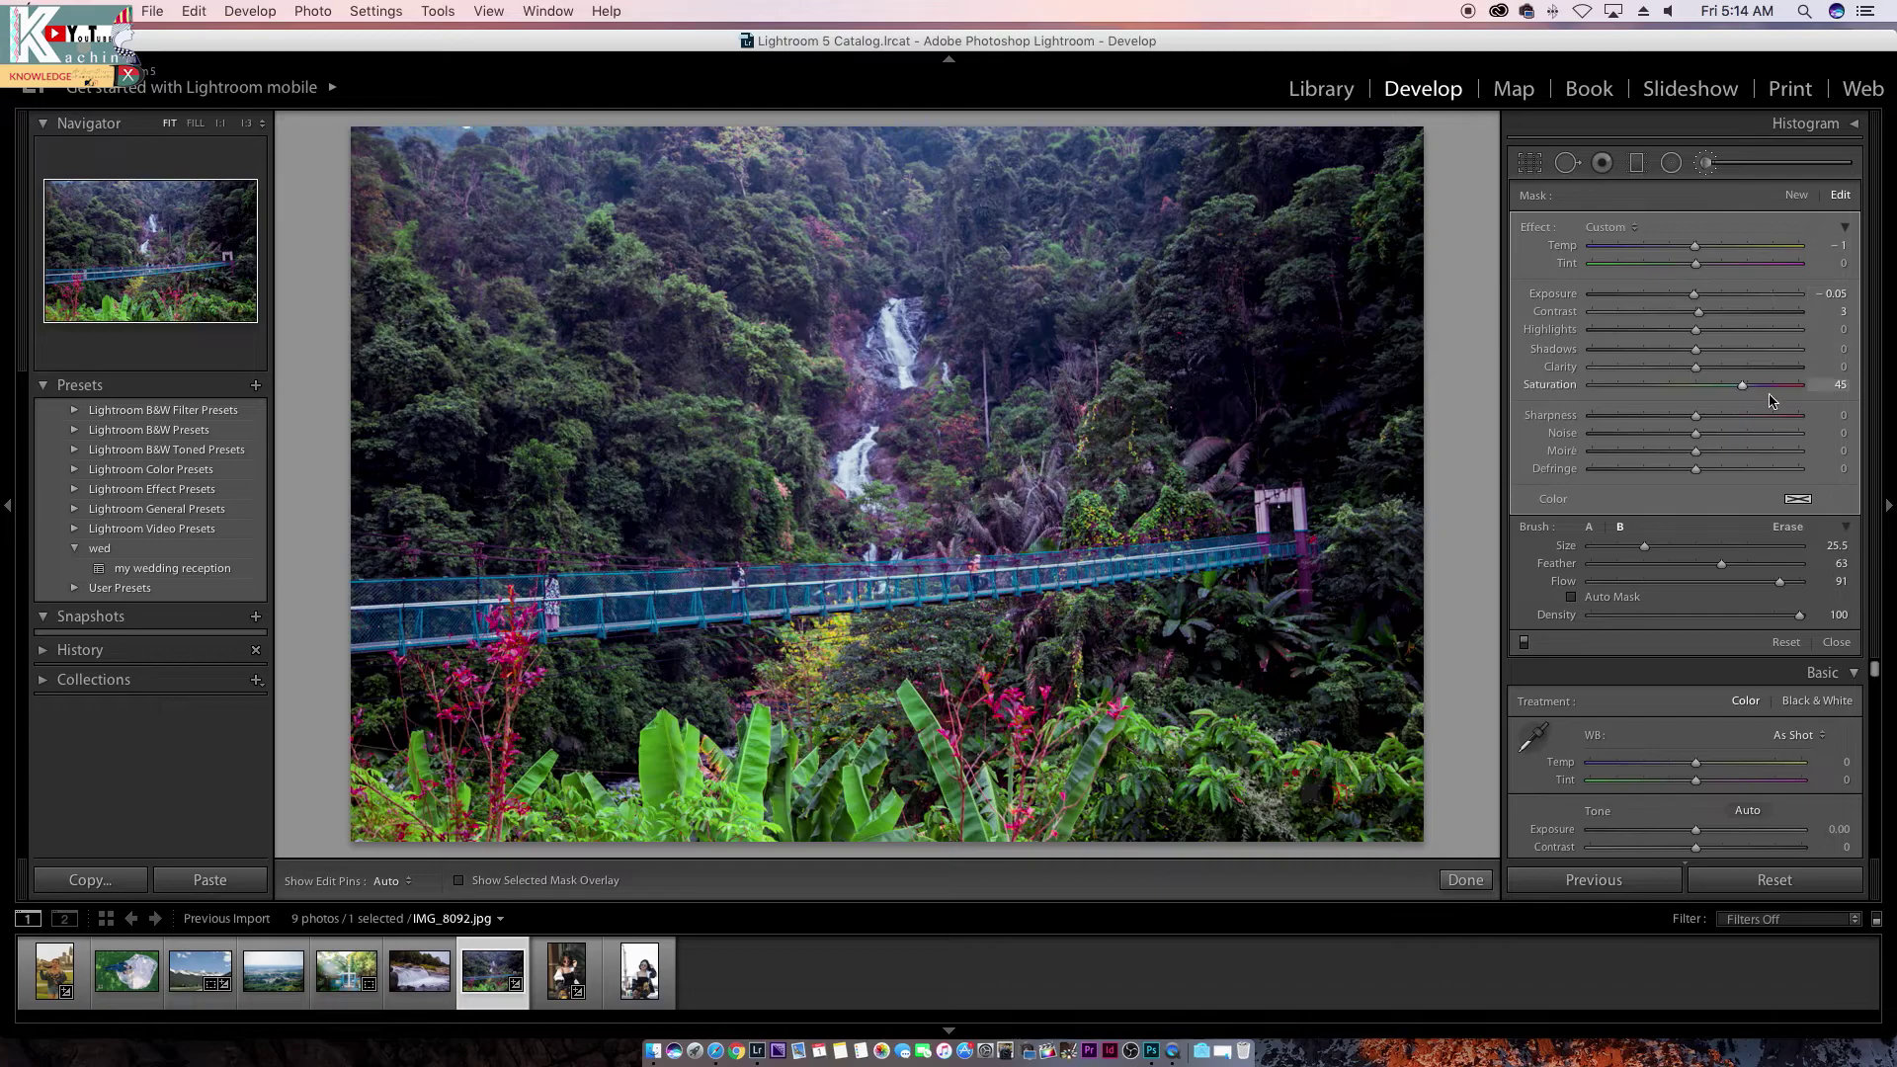
pyautogui.click(1706, 163)
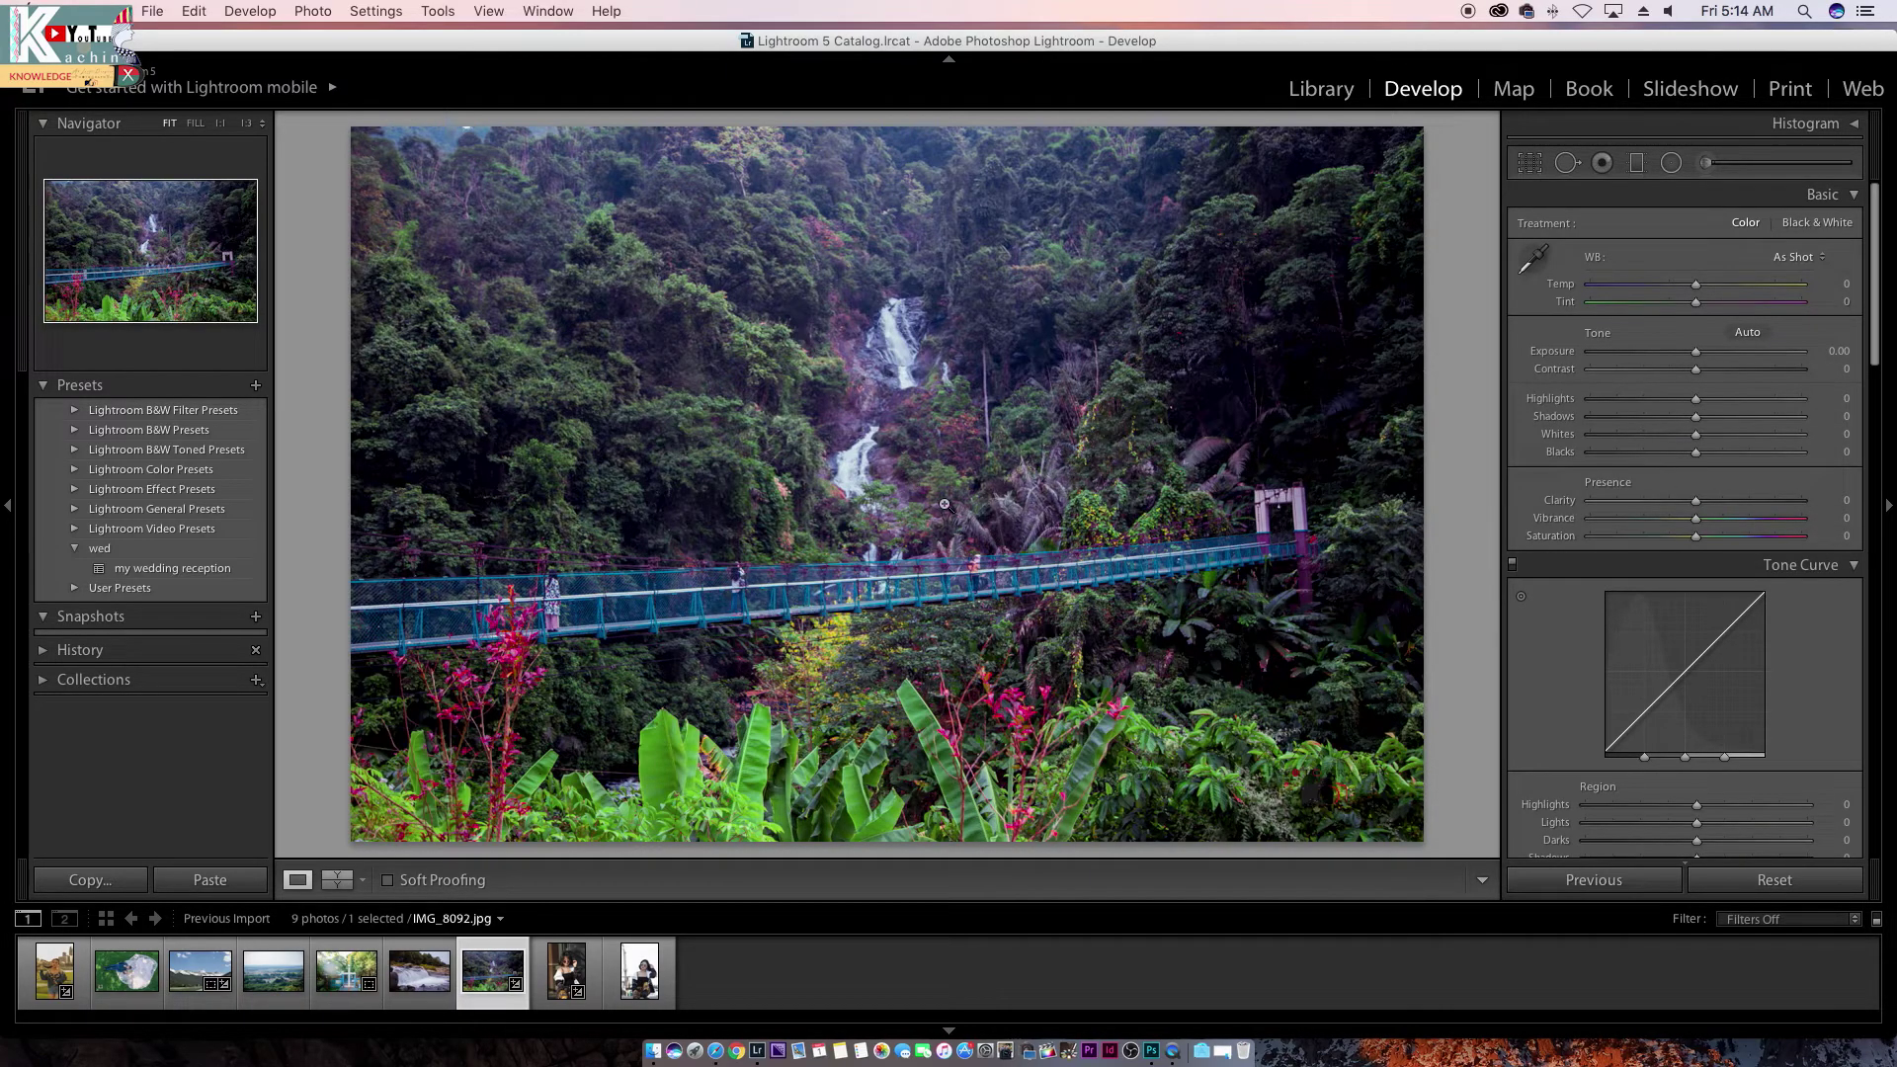
pyautogui.press('cmd+z')
pyautogui.click(1823, 226)
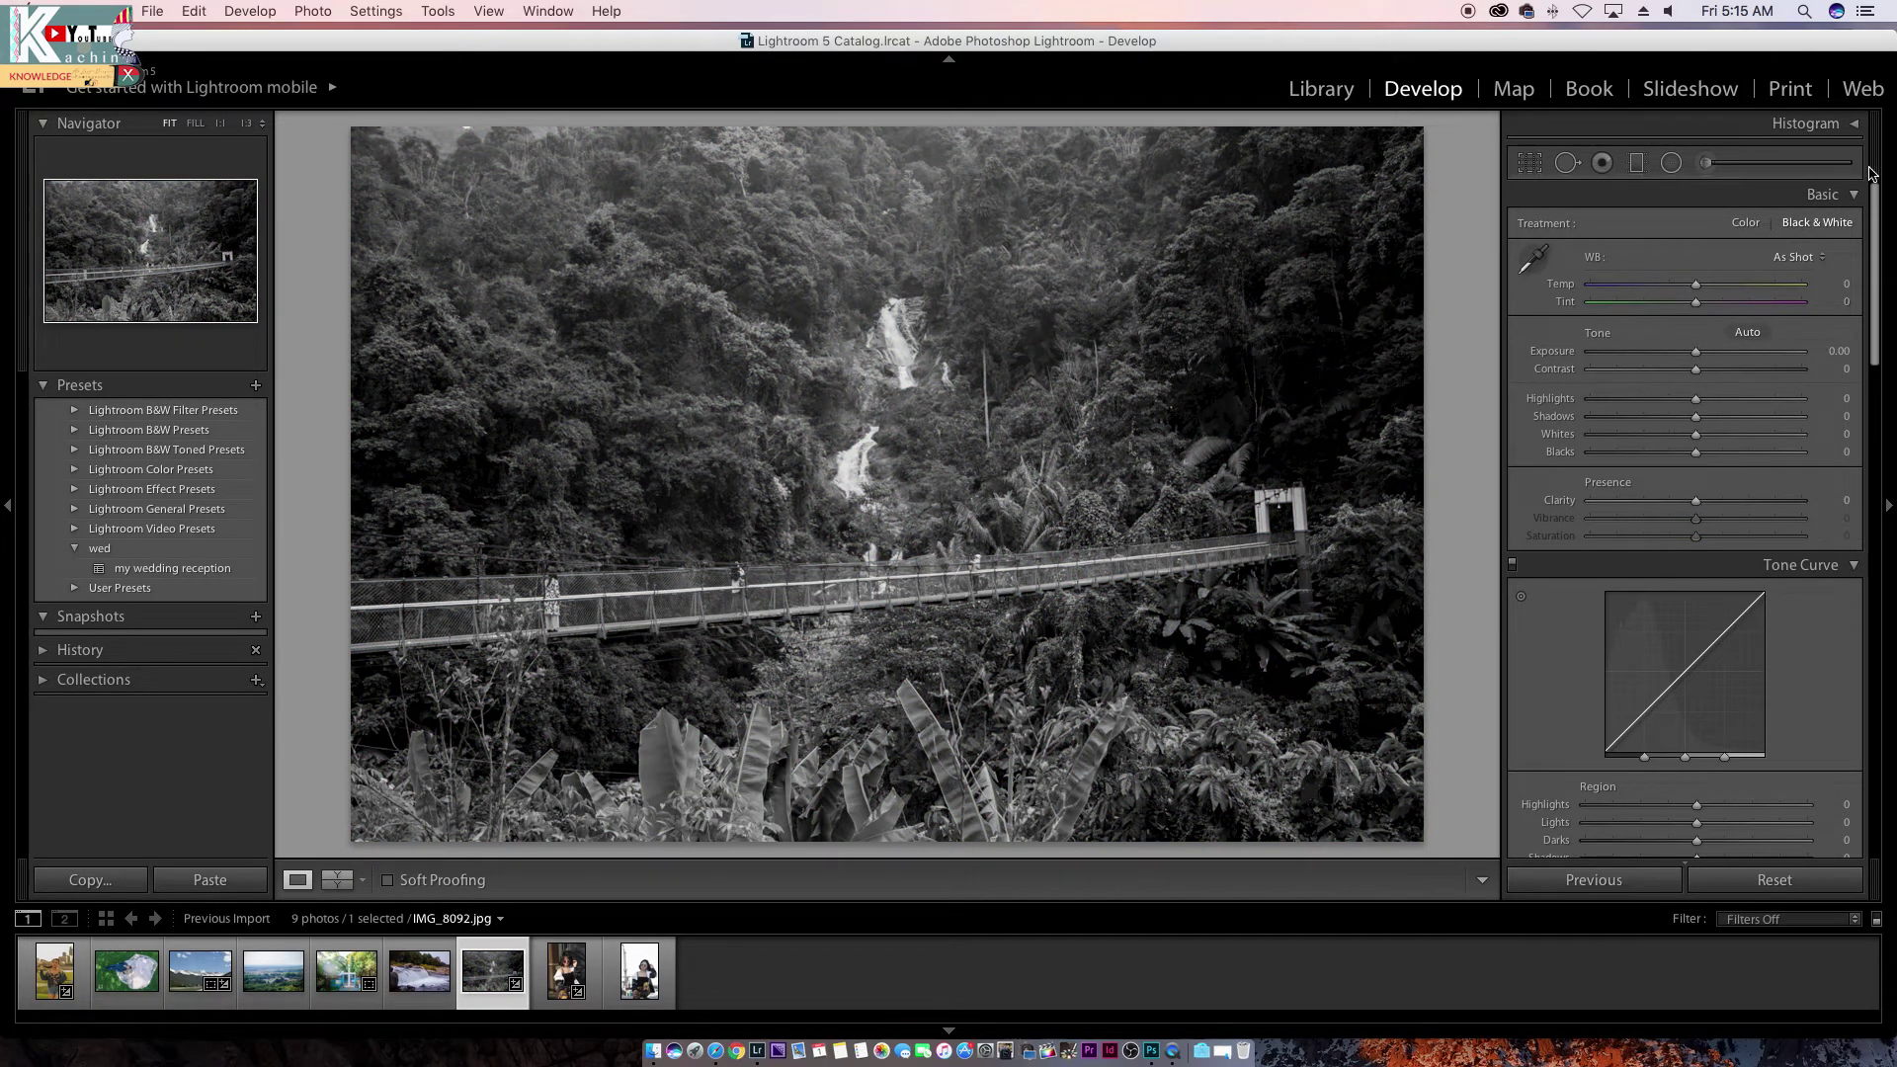
pyautogui.click(1746, 224)
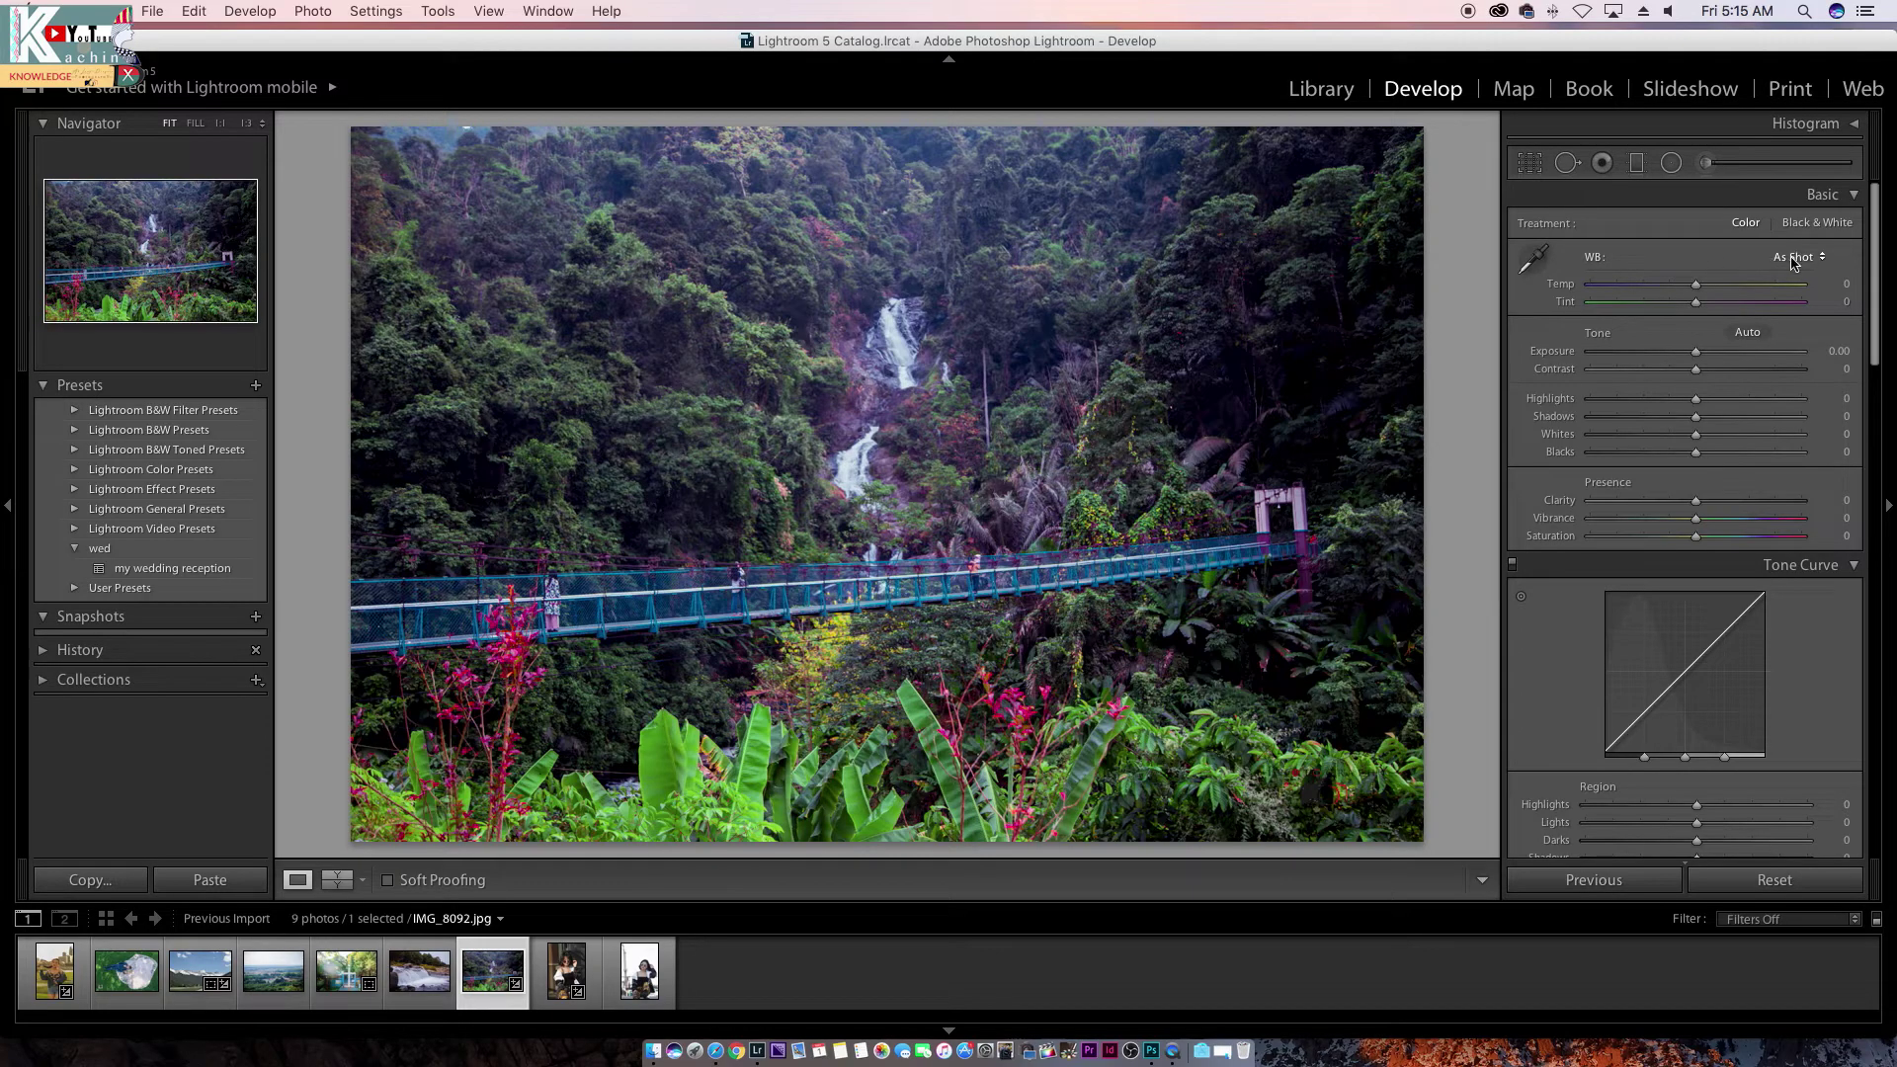
# Step: Apply Auto white balance to the waterfall photo from the WB preset list
pyautogui.click(1791, 259)
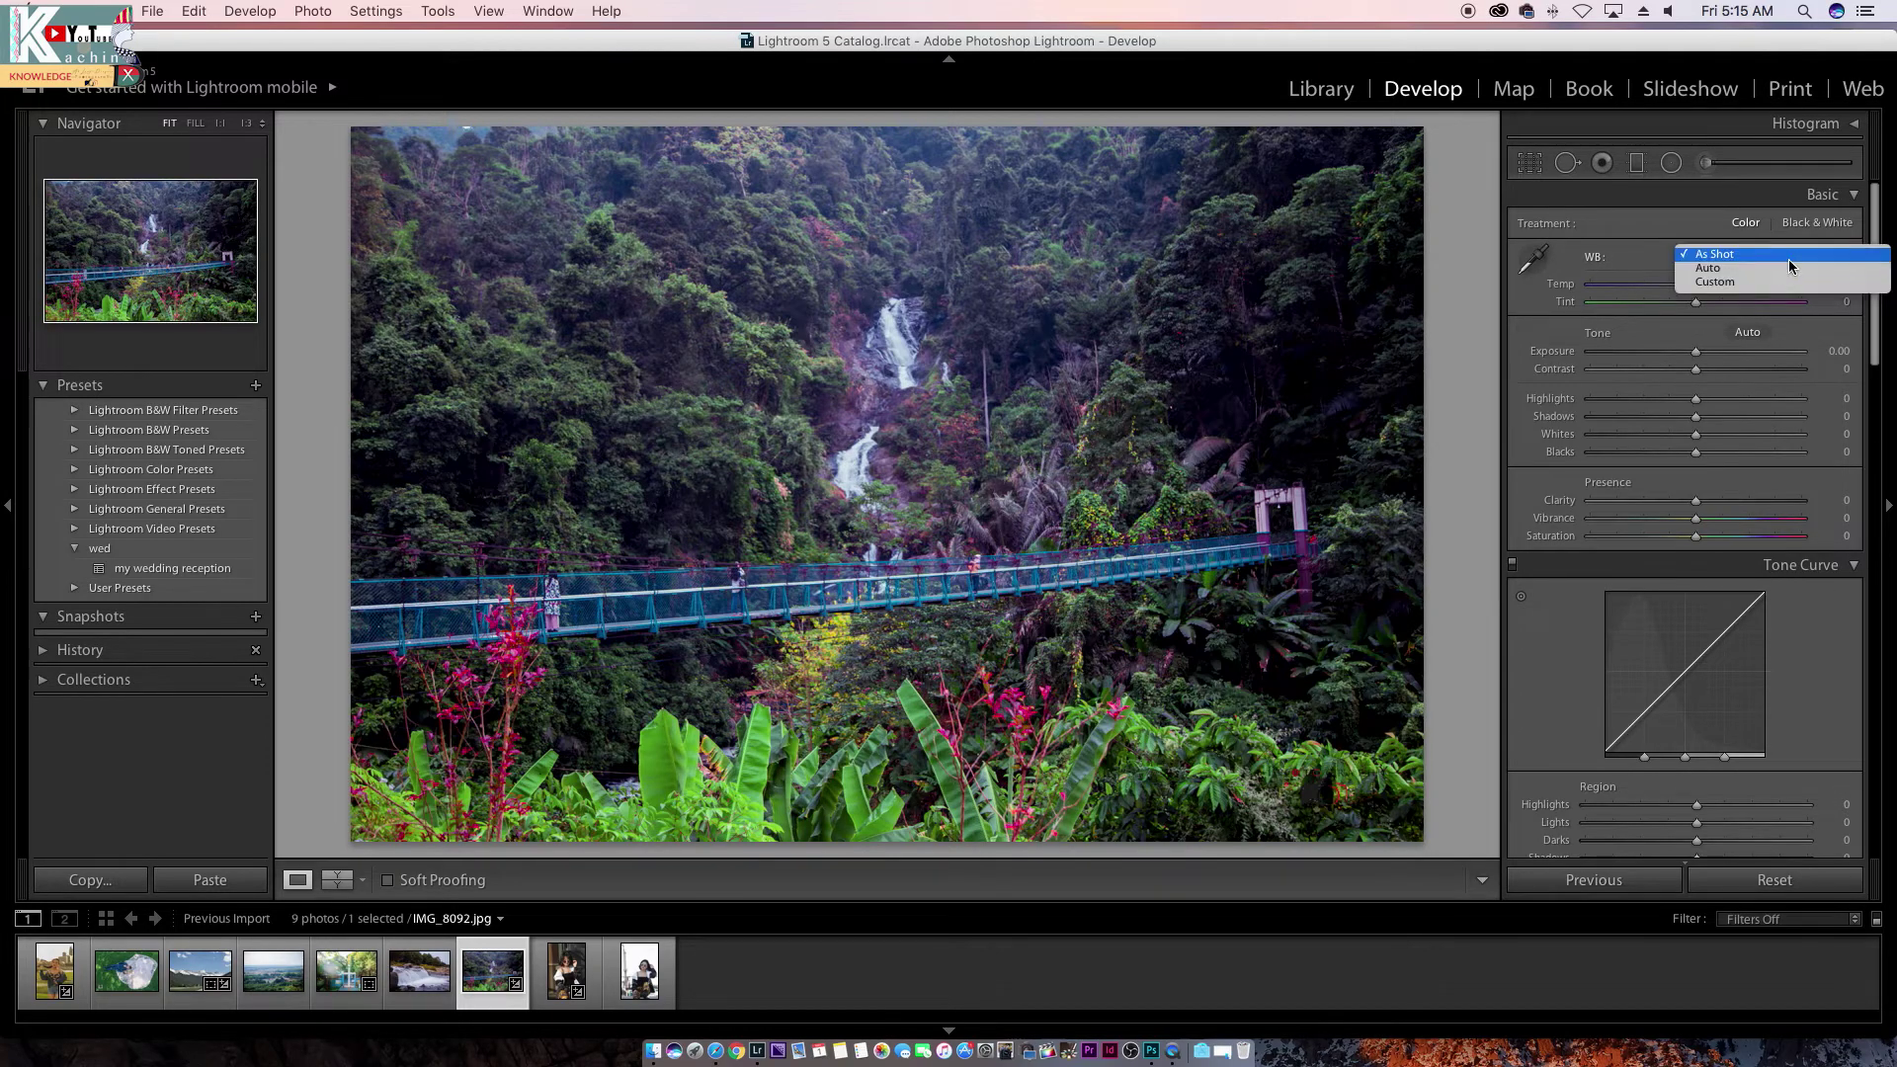
pyautogui.click(1709, 267)
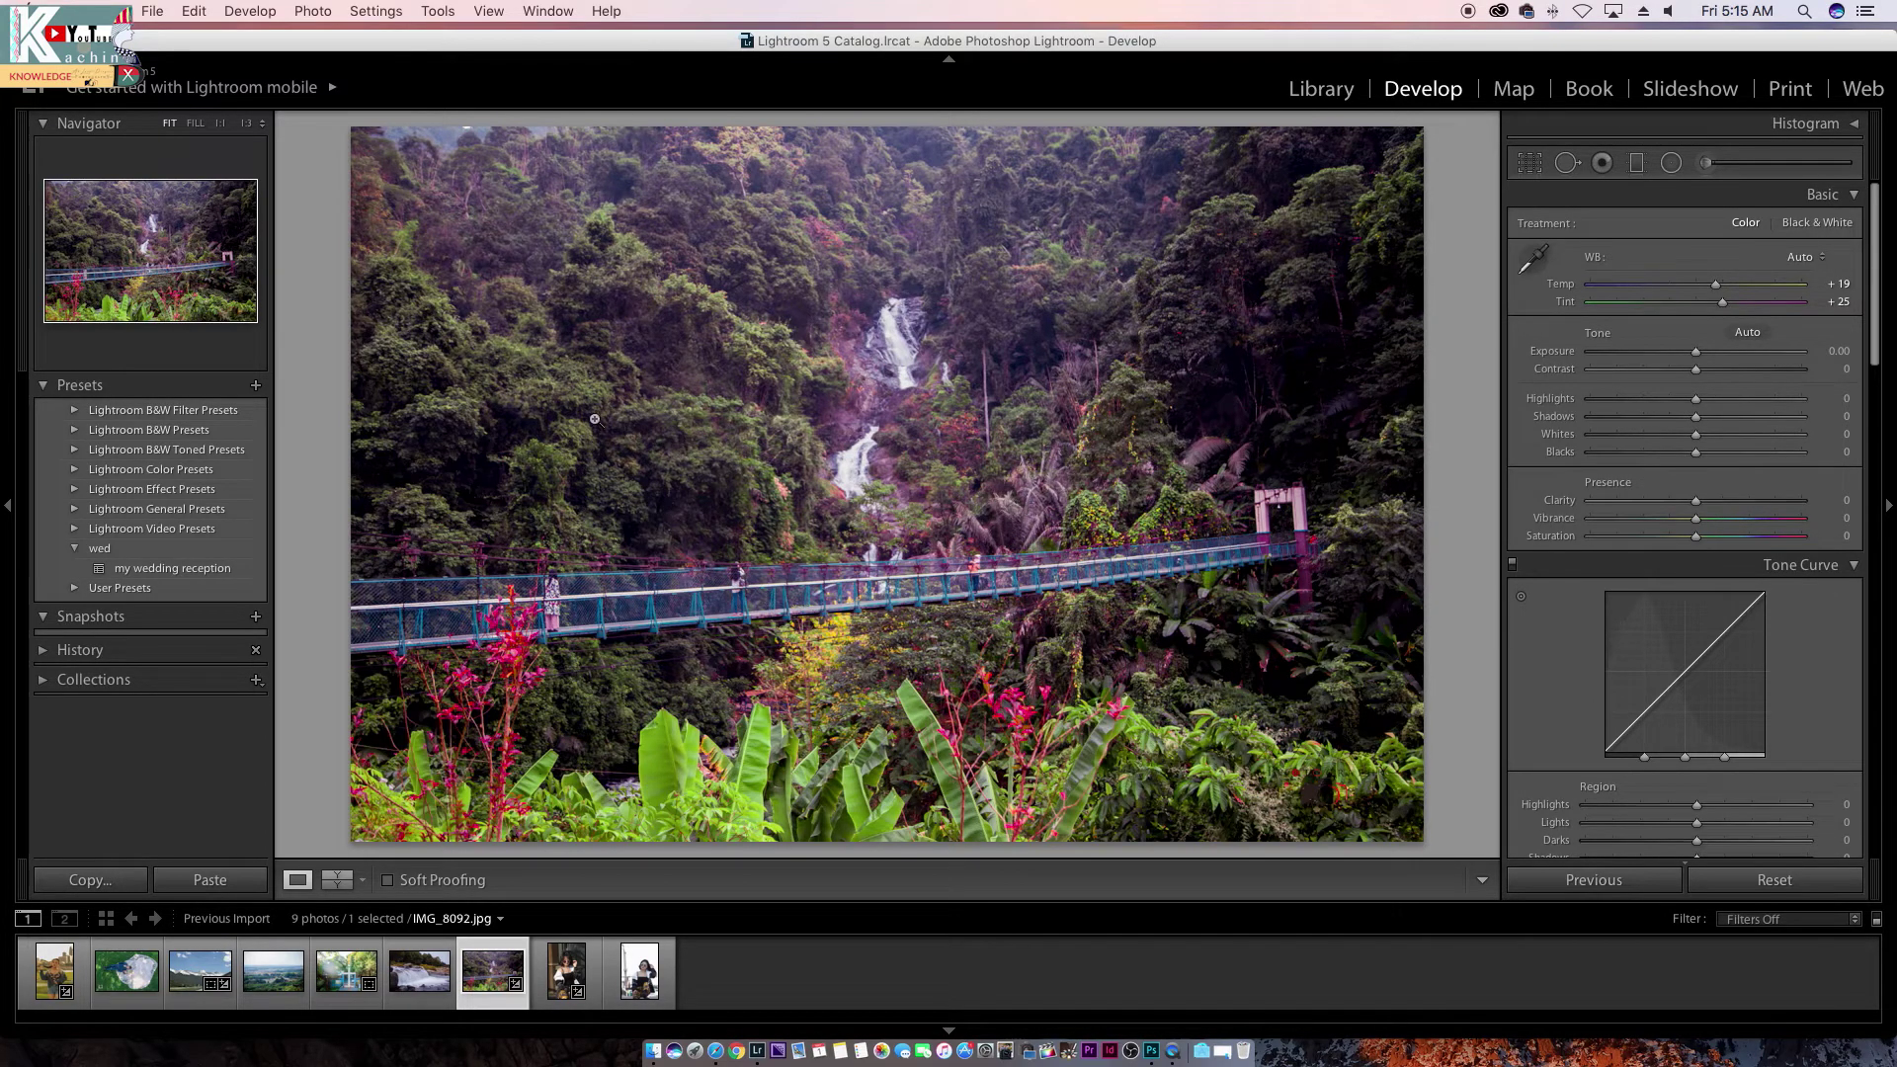
pyautogui.click(1804, 257)
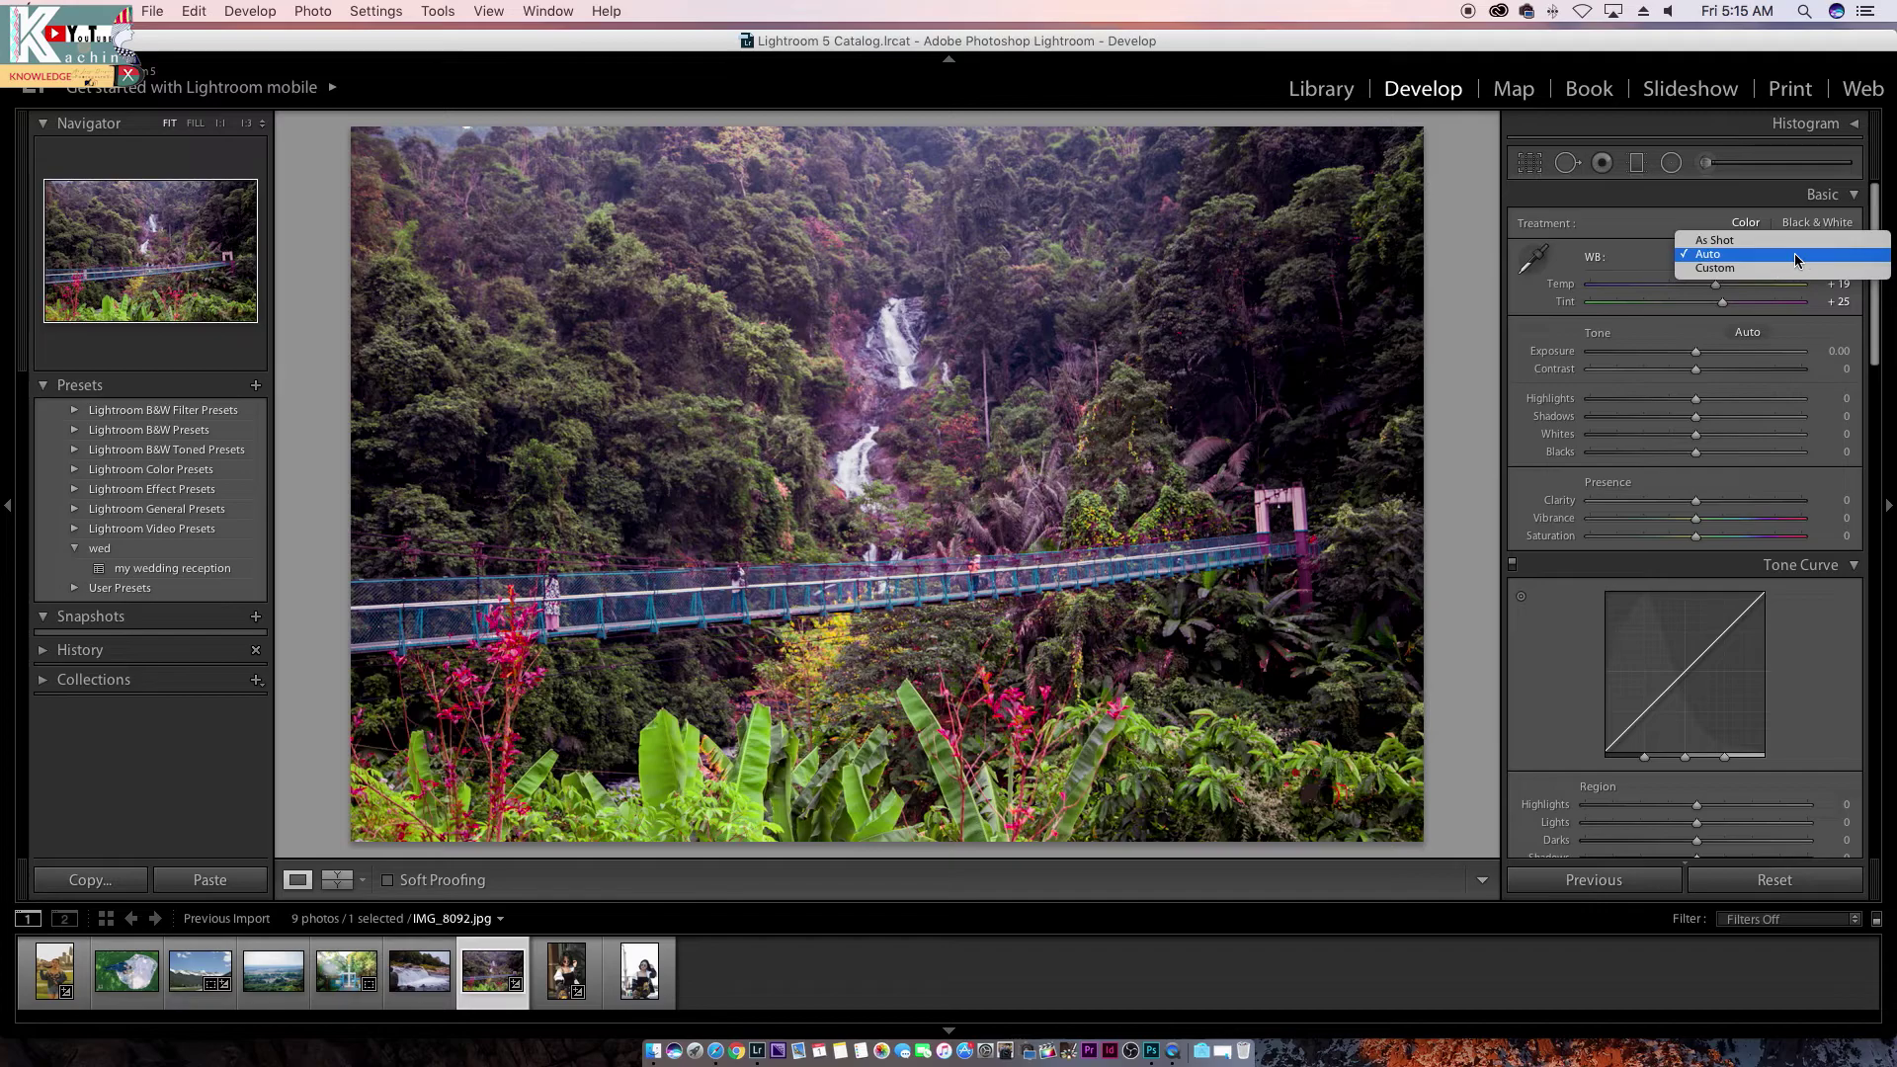
pyautogui.click(1805, 254)
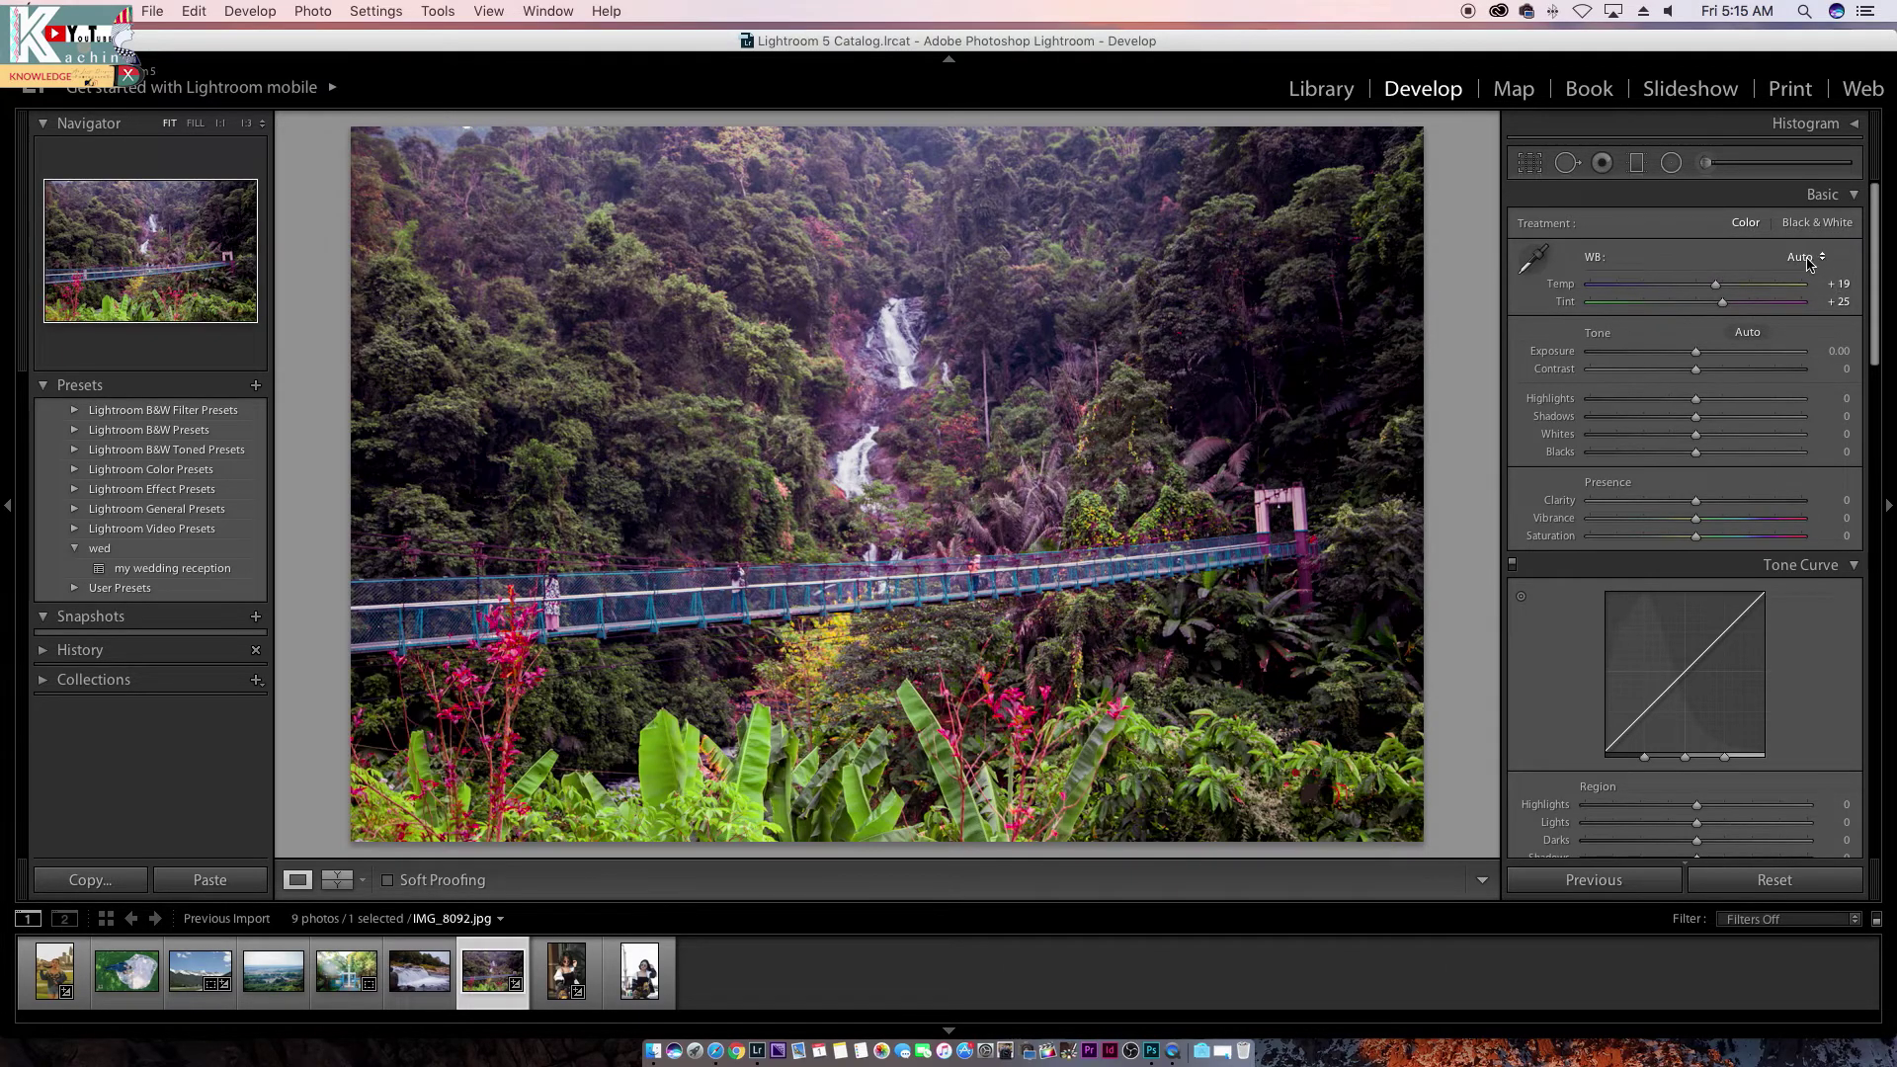
pyautogui.click(1804, 258)
pyautogui.click(1745, 254)
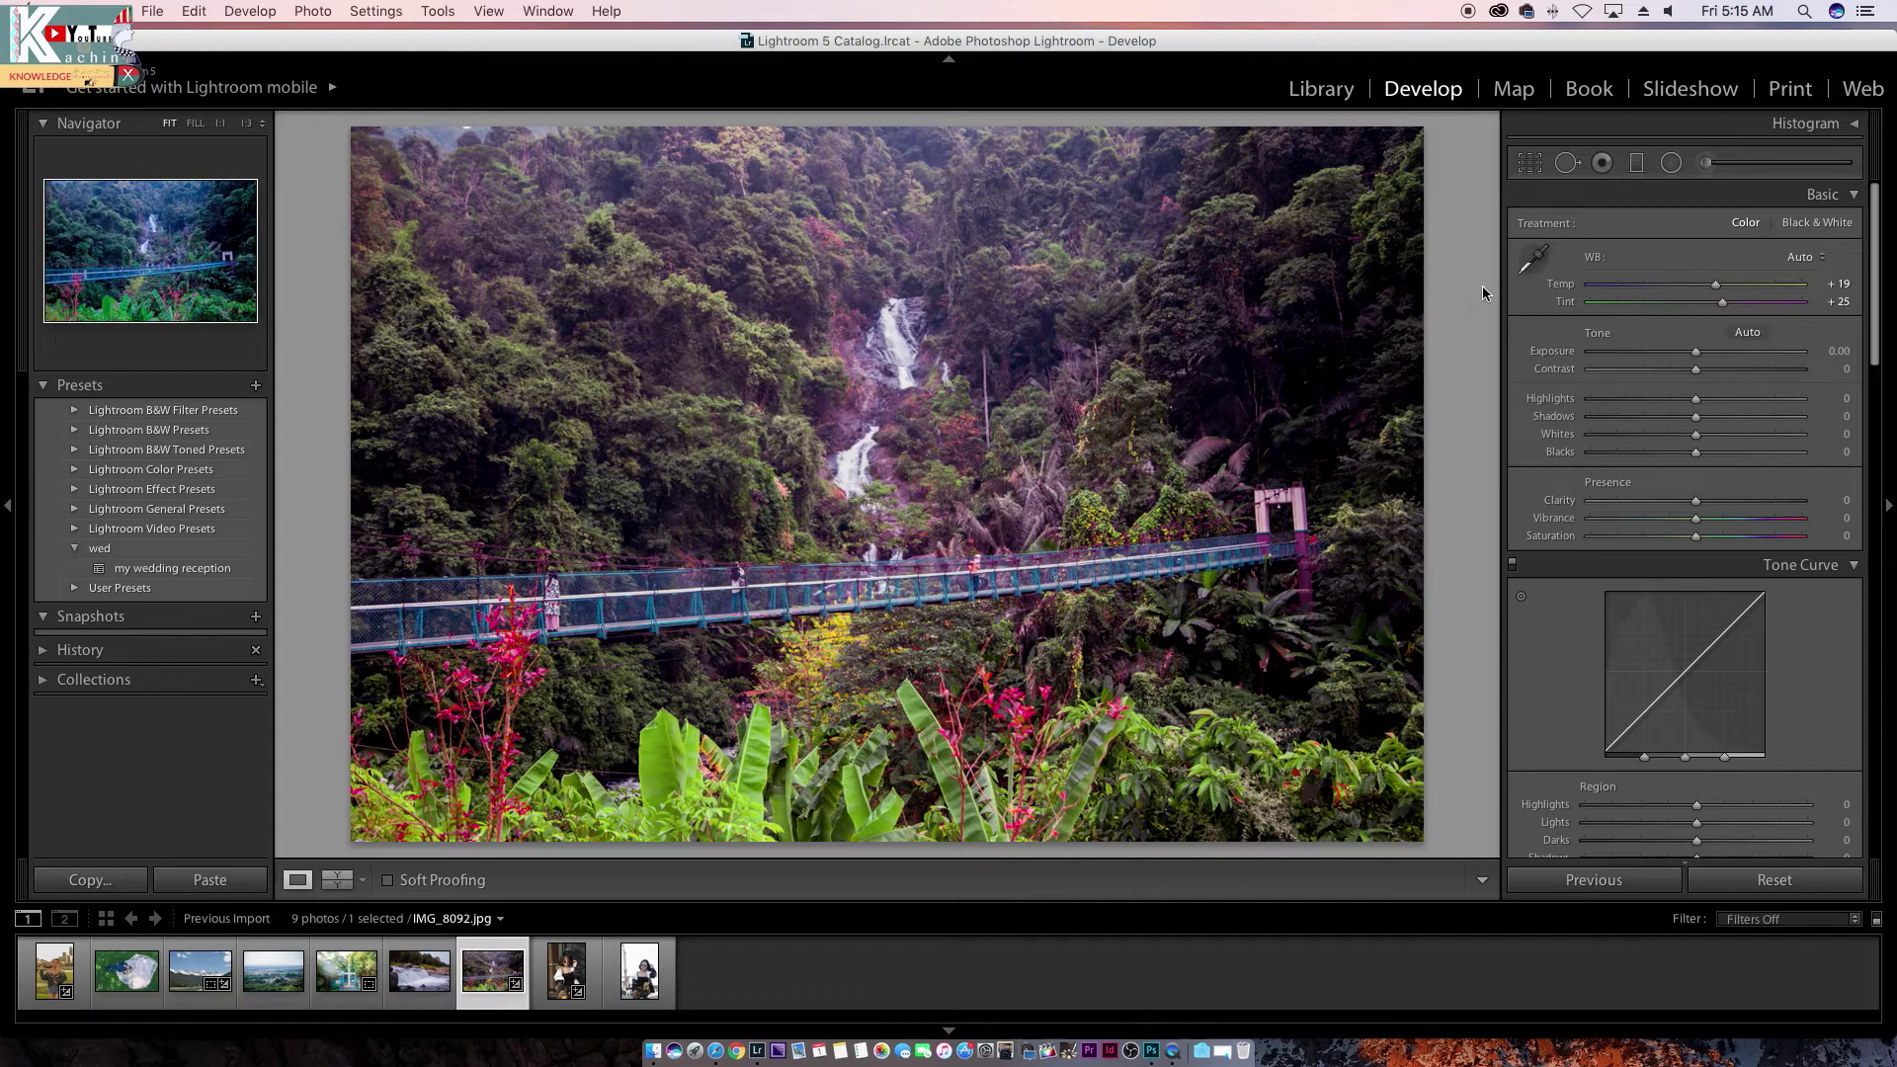
pyautogui.click(1805, 259)
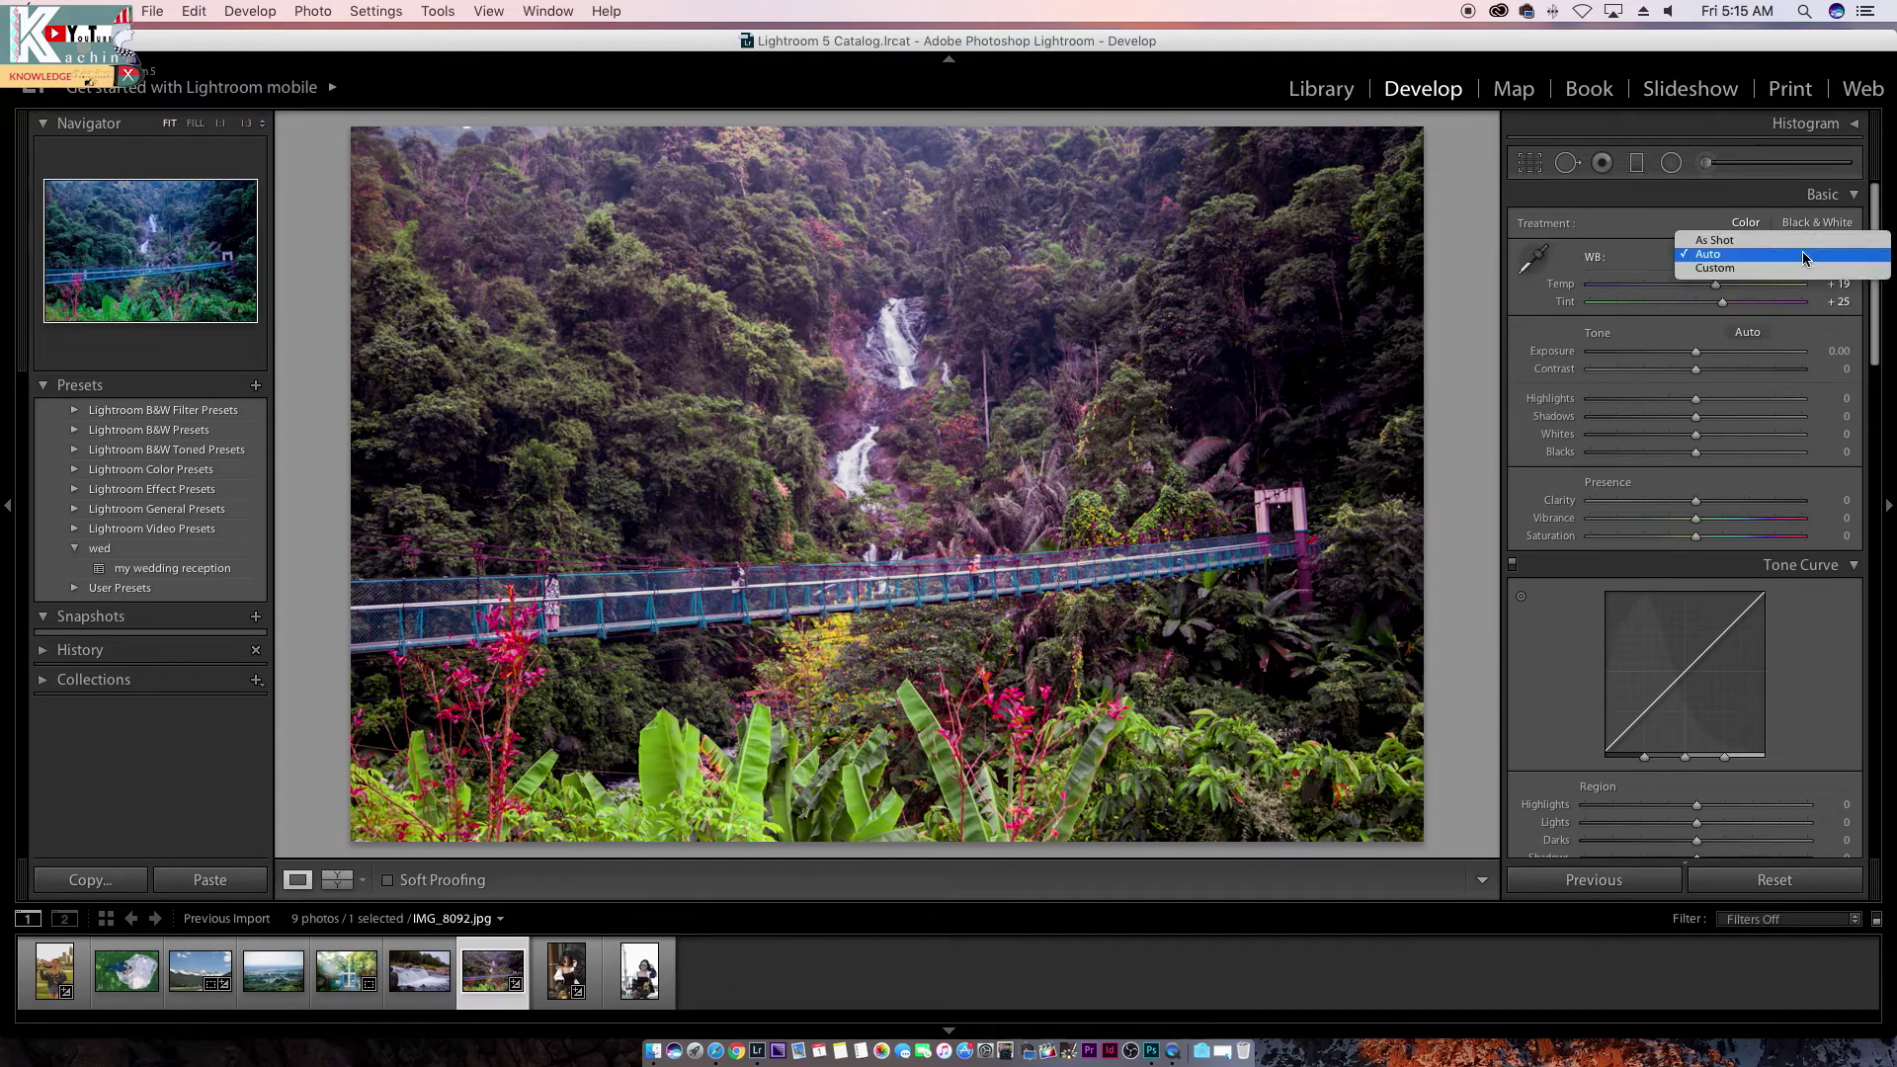
pyautogui.click(1735, 255)
# Step: Try Custom and Auto white balance, then settle on As Shot
pyautogui.click(1804, 259)
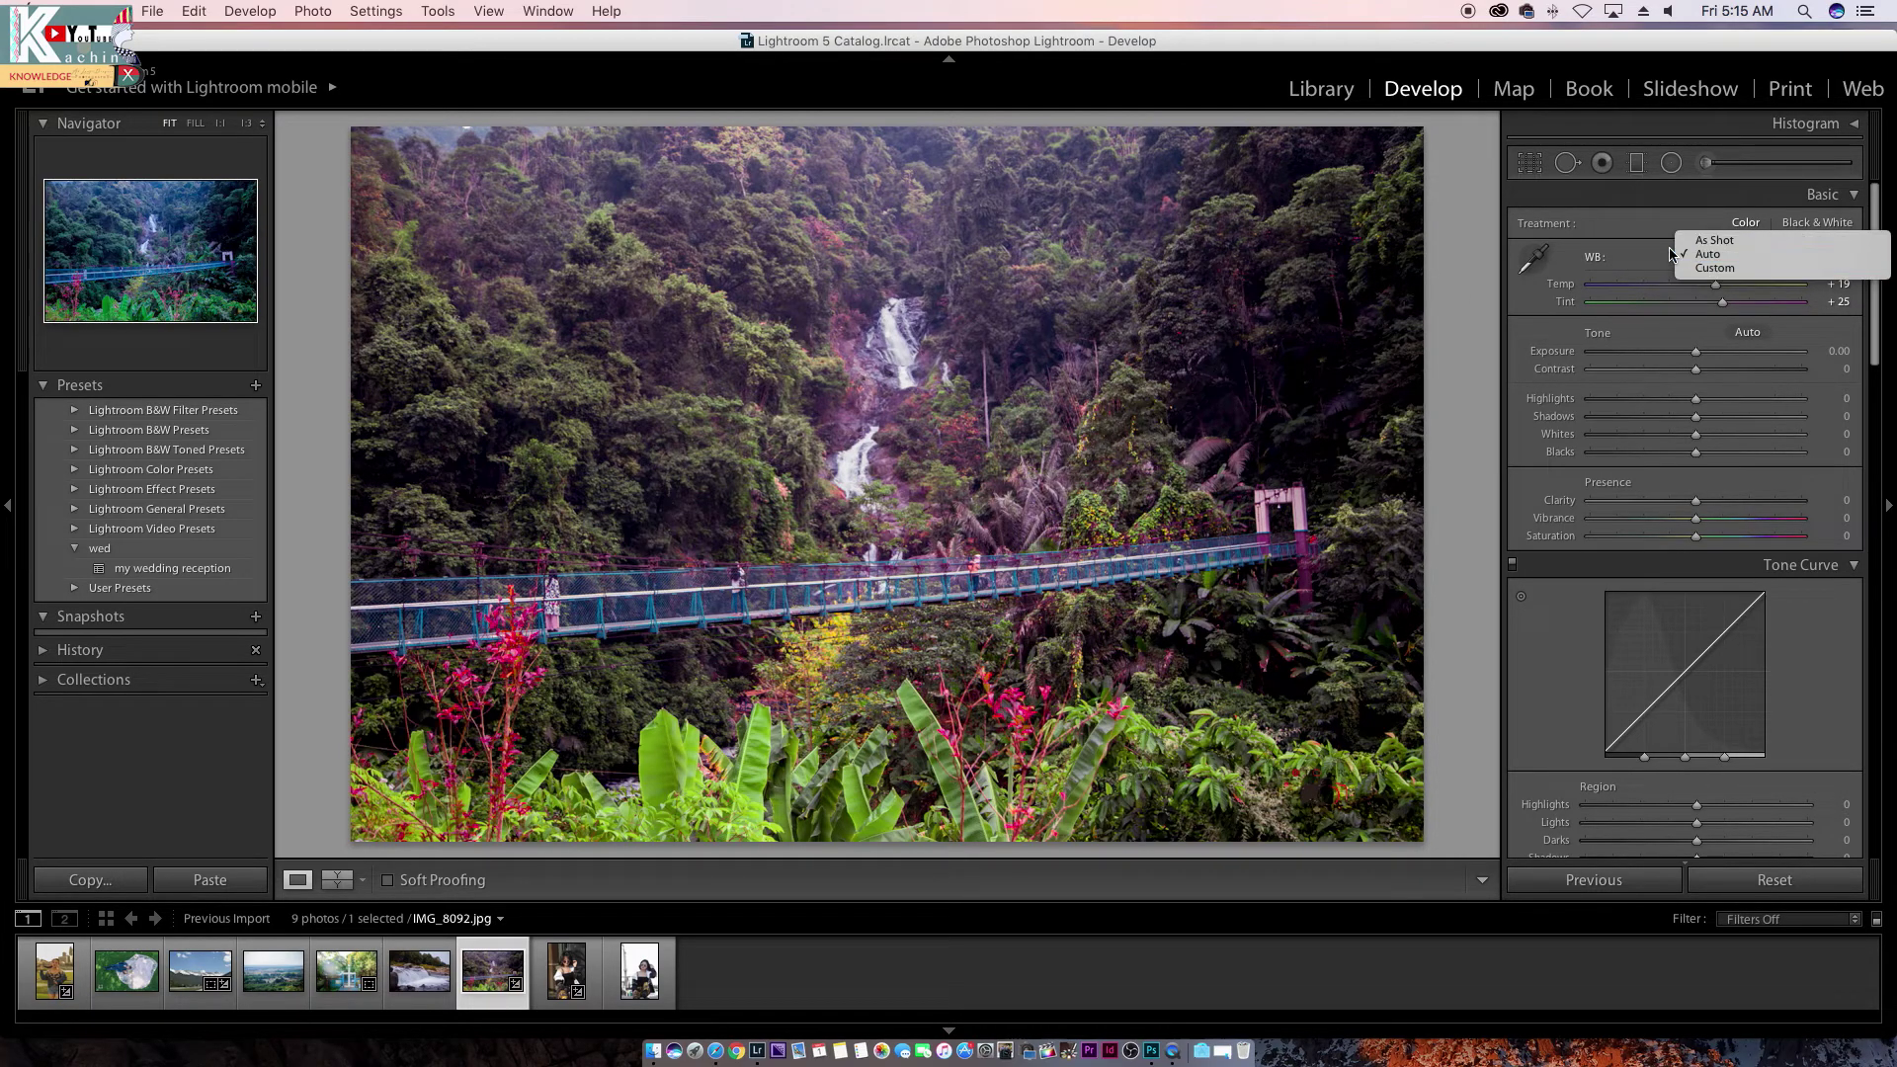
pyautogui.click(1714, 269)
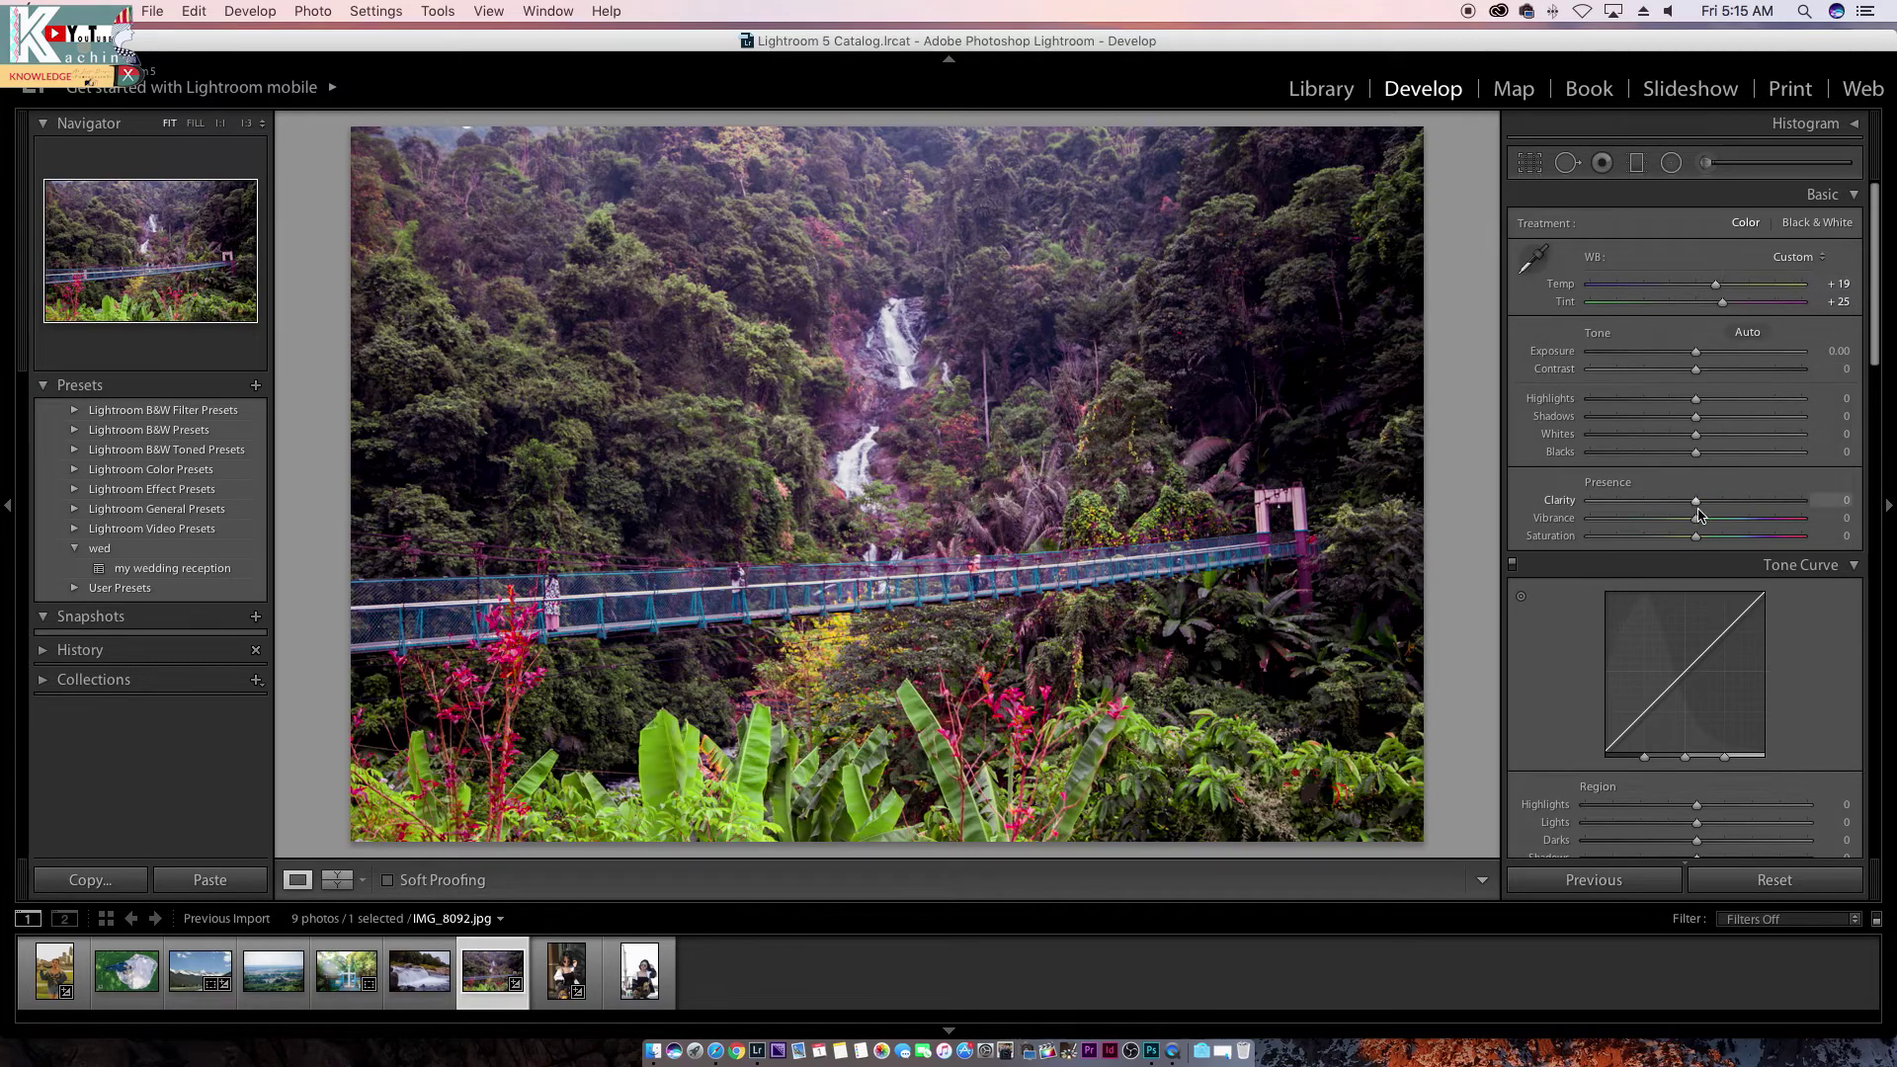
pyautogui.click(1794, 259)
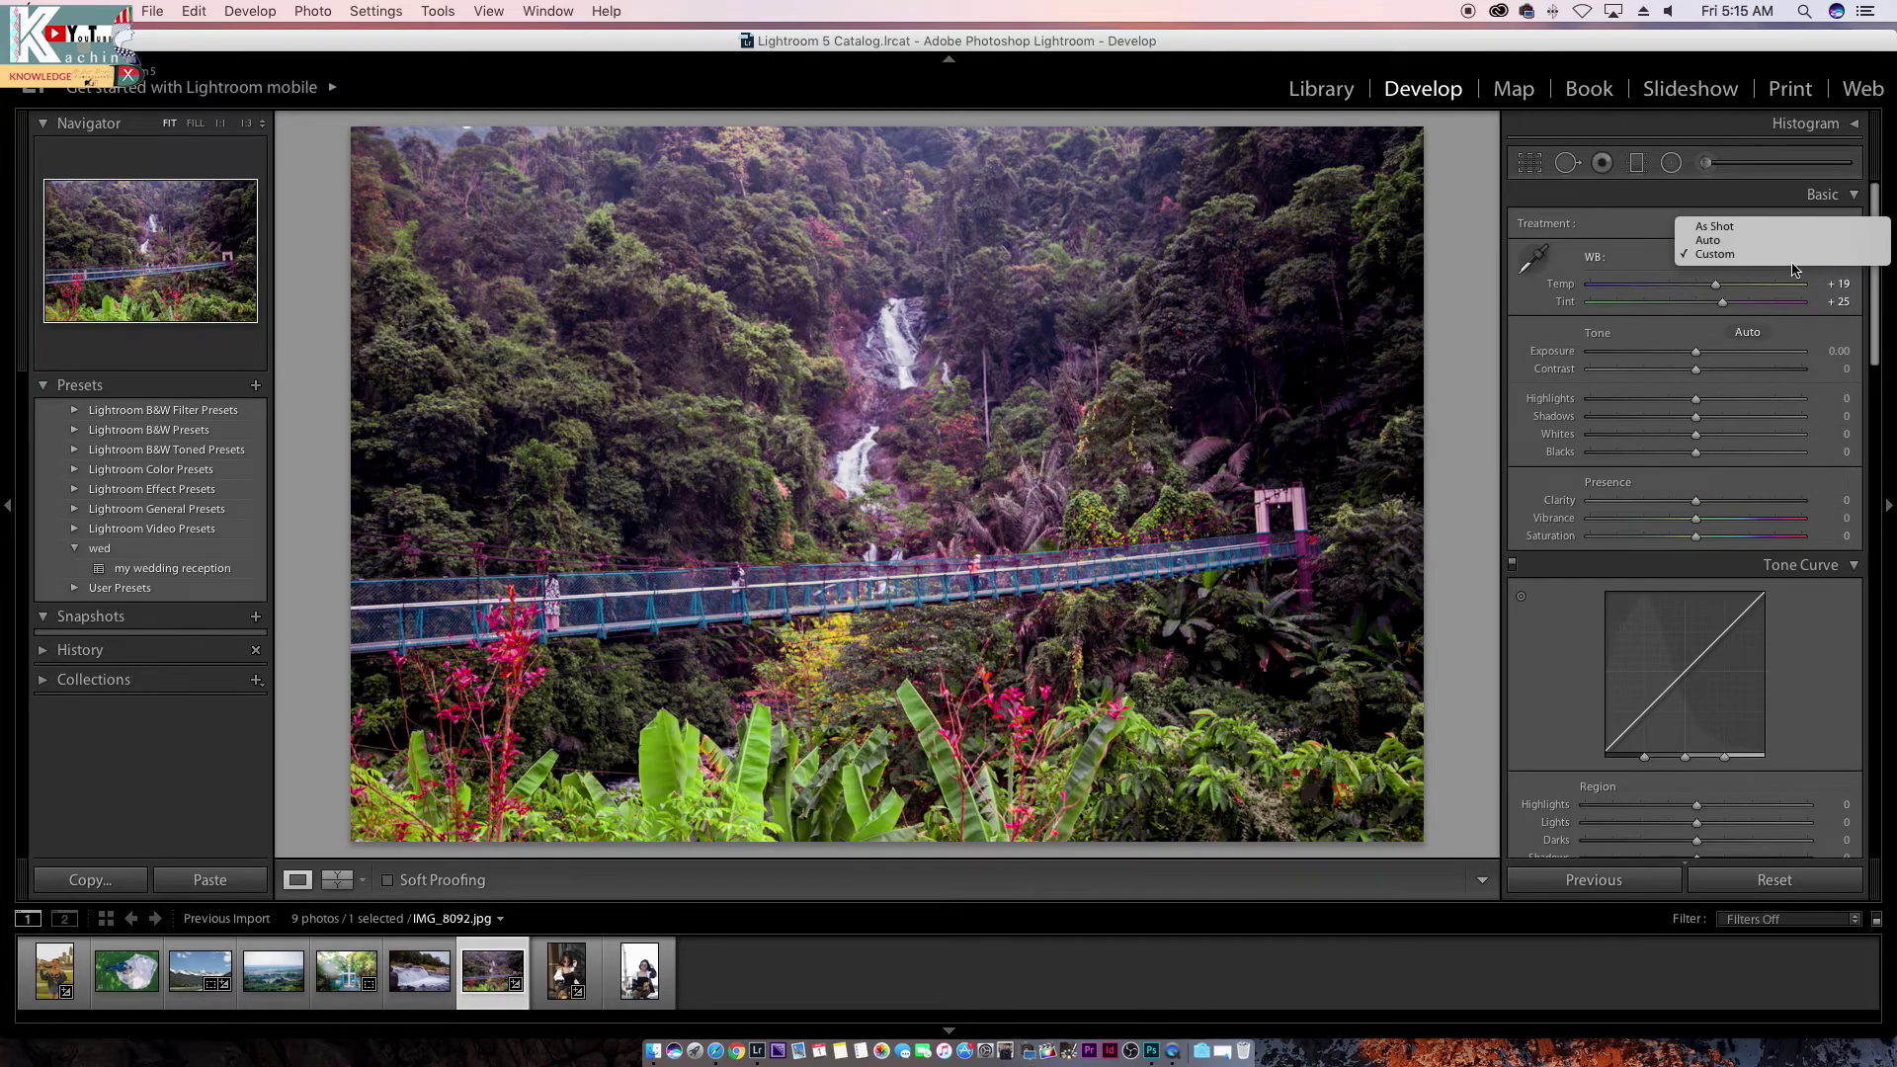
pyautogui.click(1717, 241)
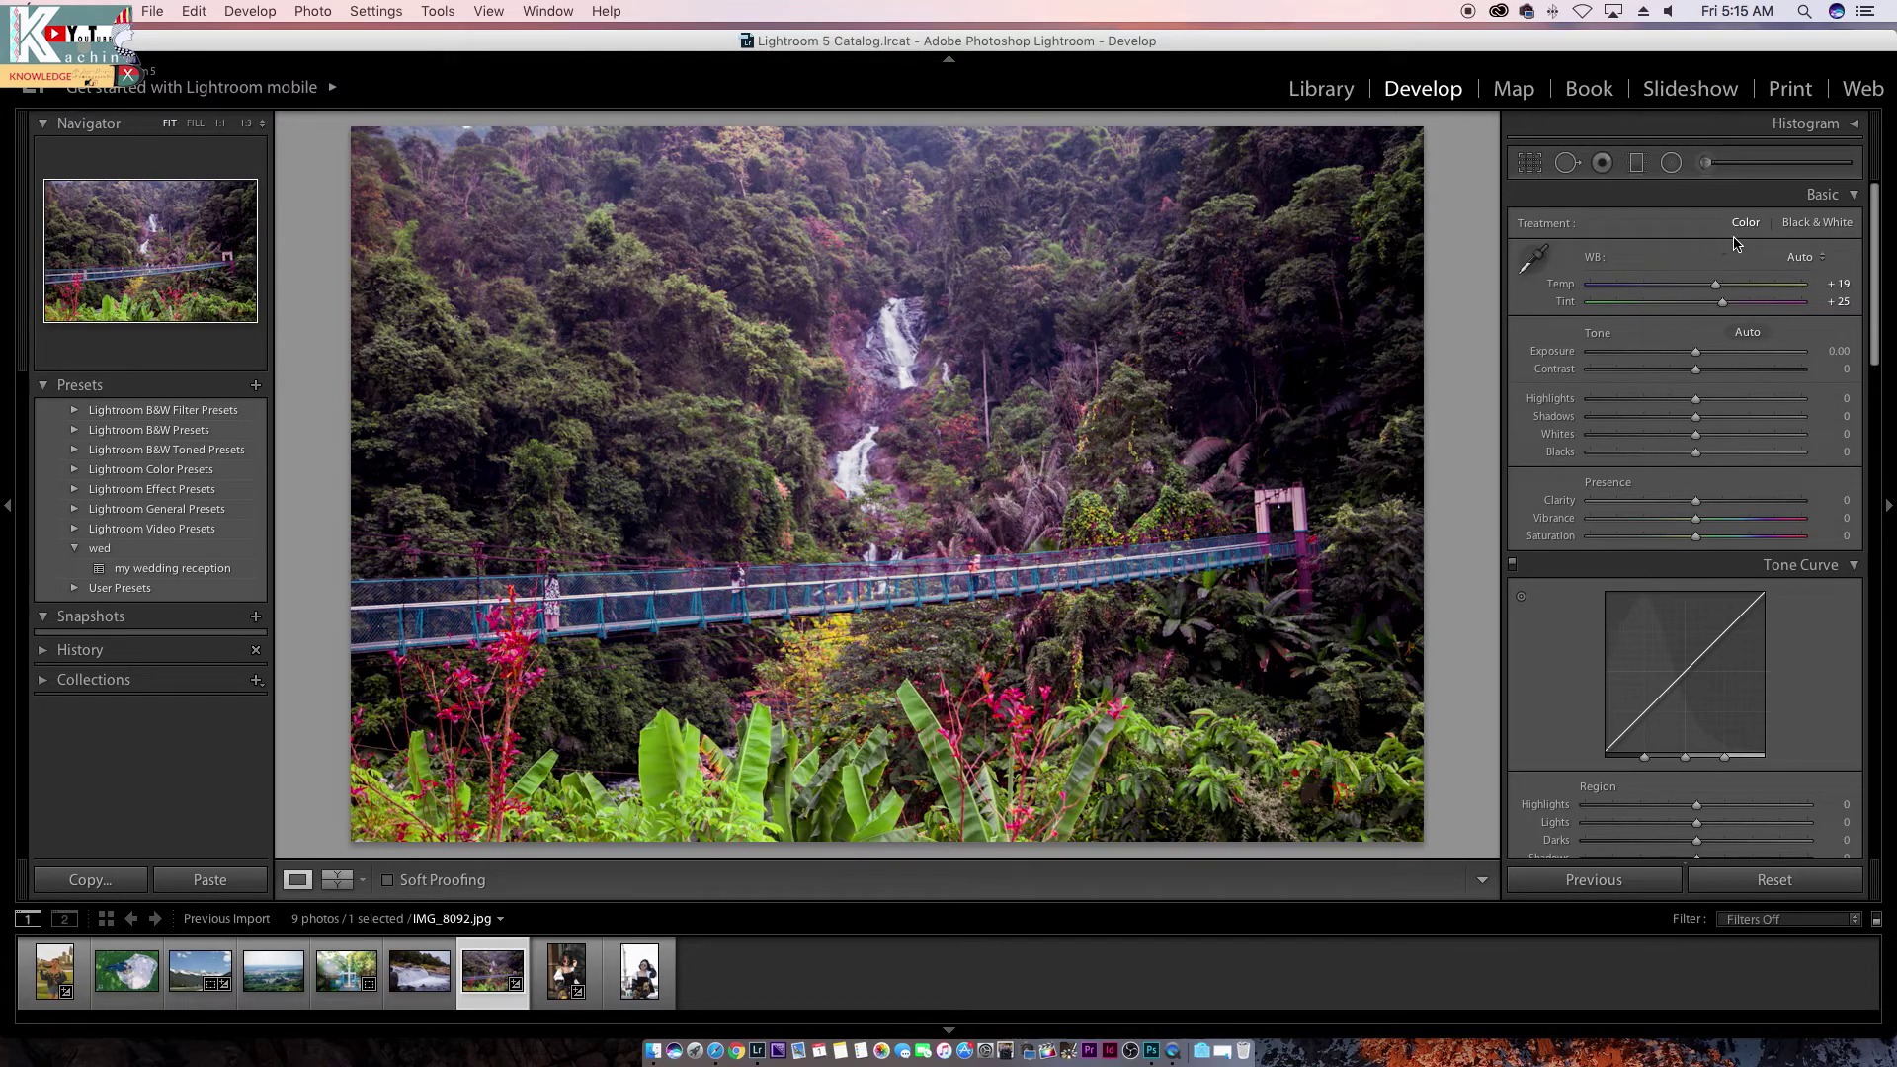
pyautogui.click(1803, 260)
pyautogui.click(1725, 245)
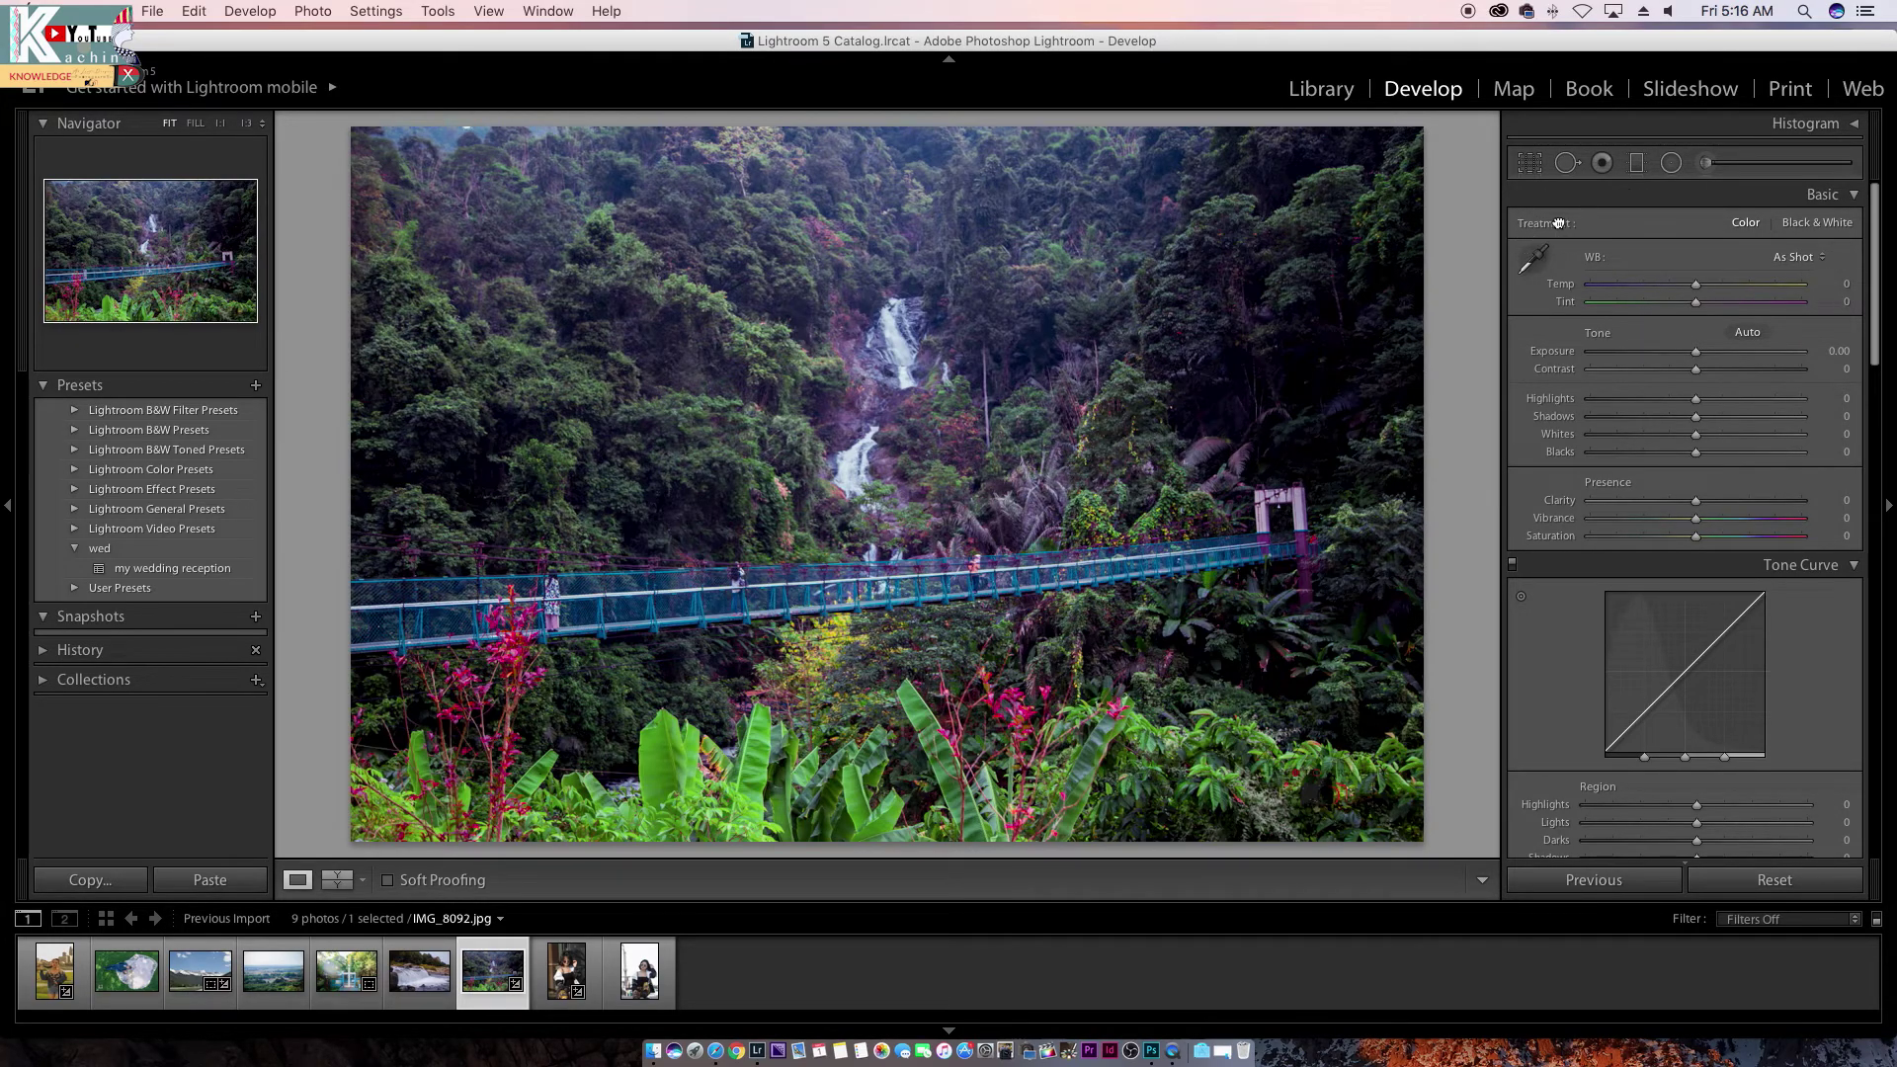
# Step: Pick up the WB eyedropper and open portrait IMG_8899.CR2 from the filmstrip
pyautogui.click(1539, 261)
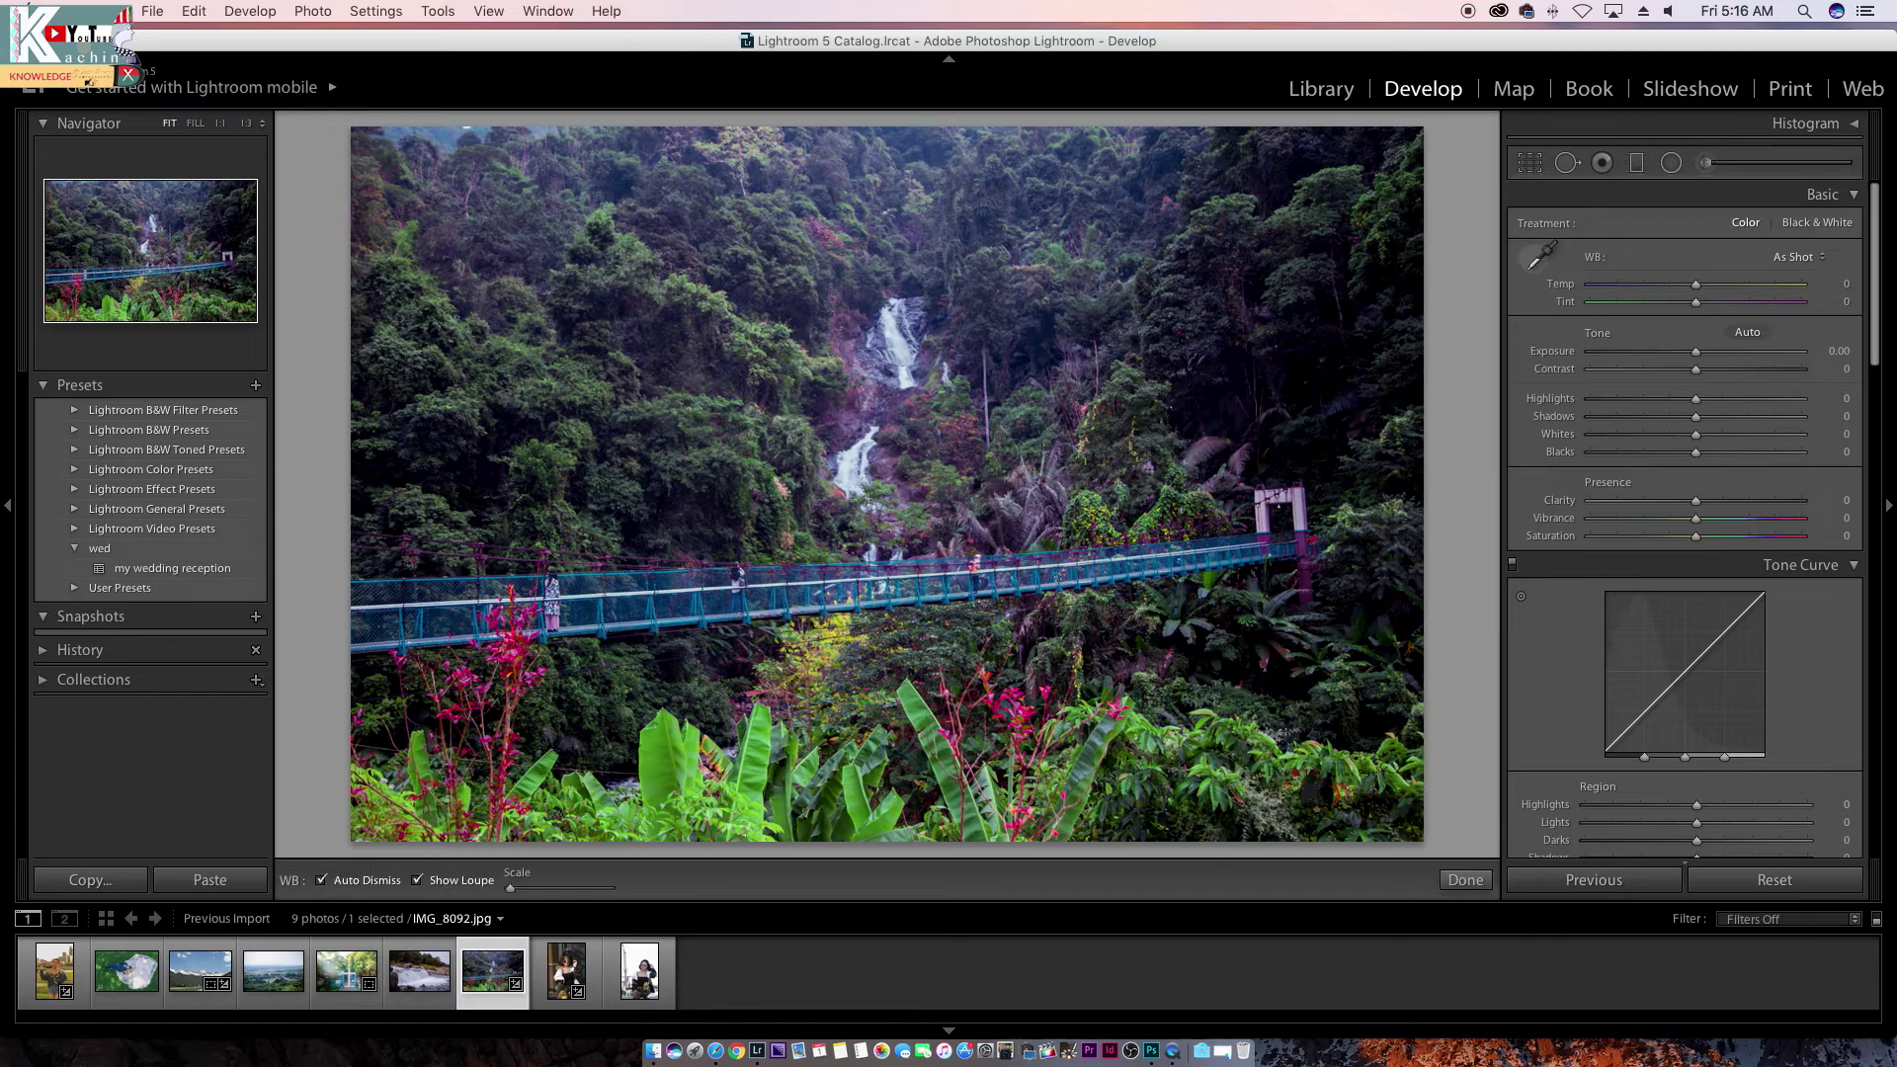
pyautogui.scroll(-1, 1547, 255)
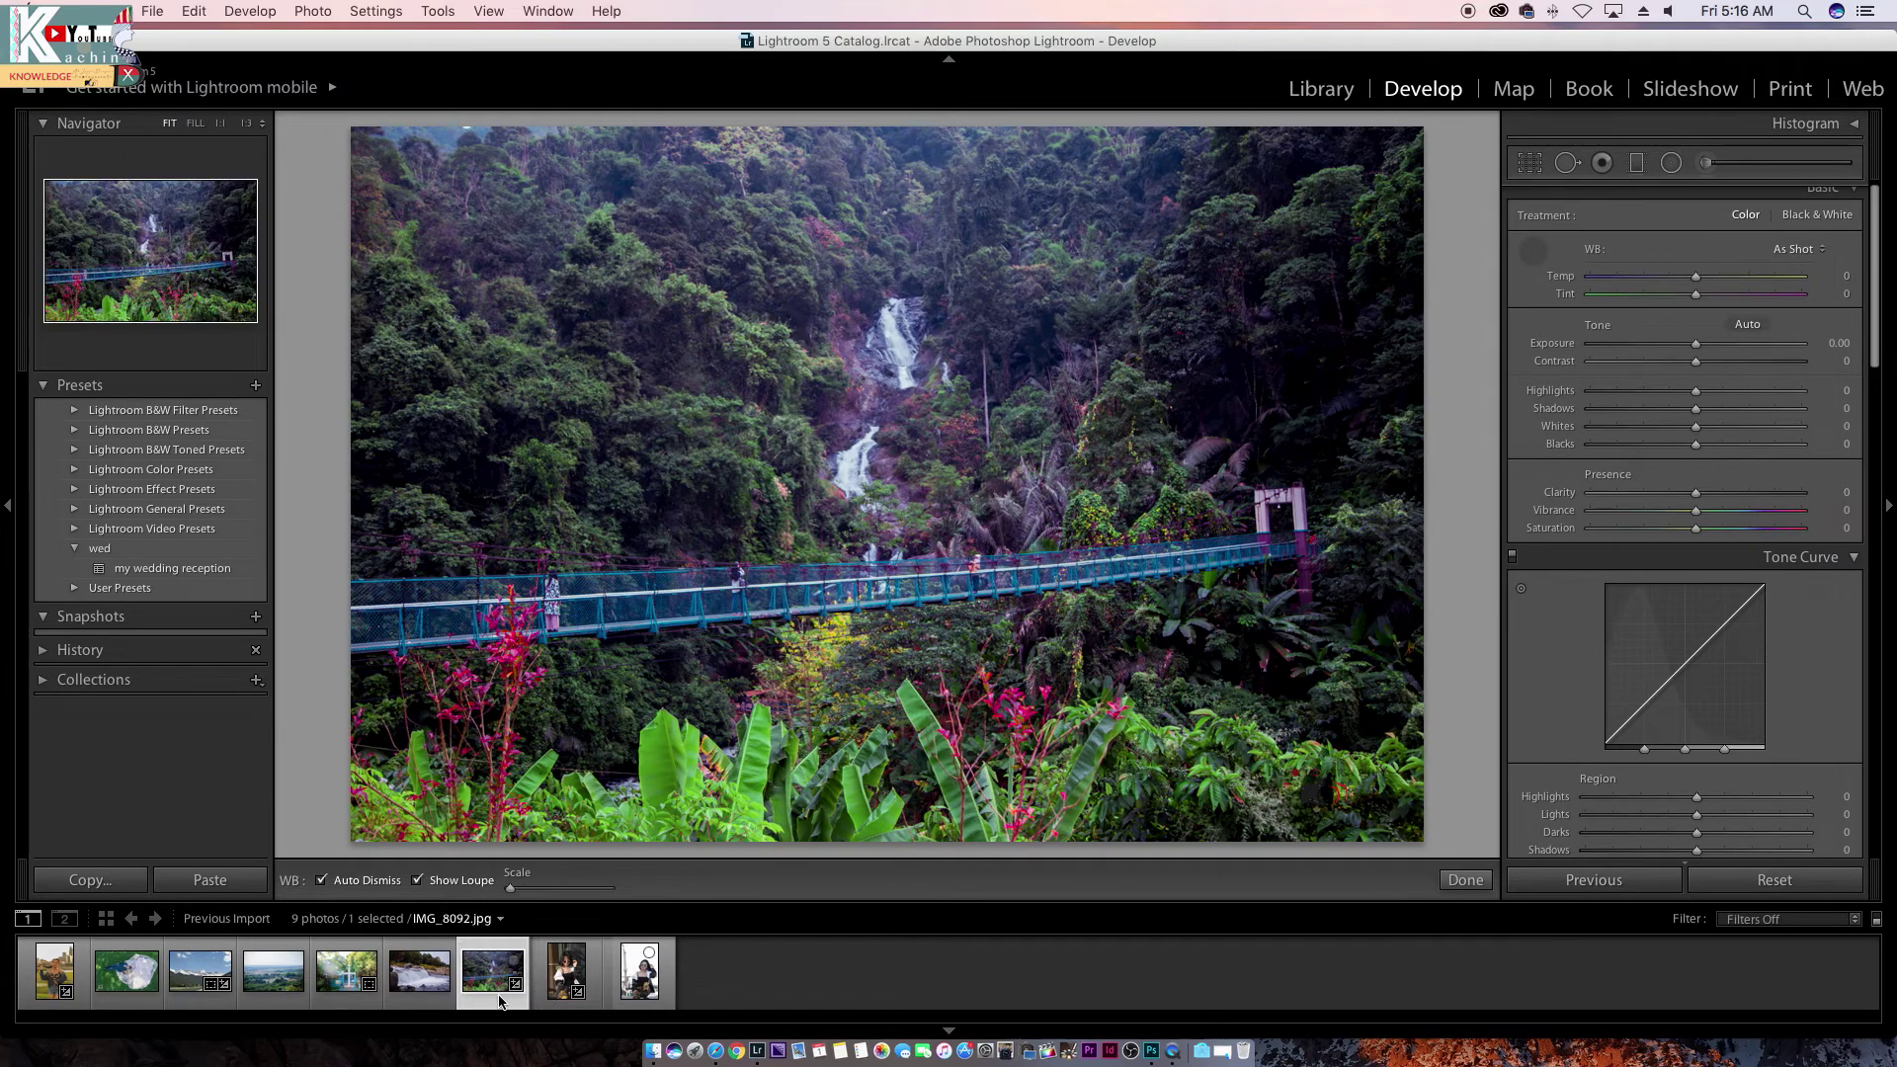
pyautogui.click(656, 992)
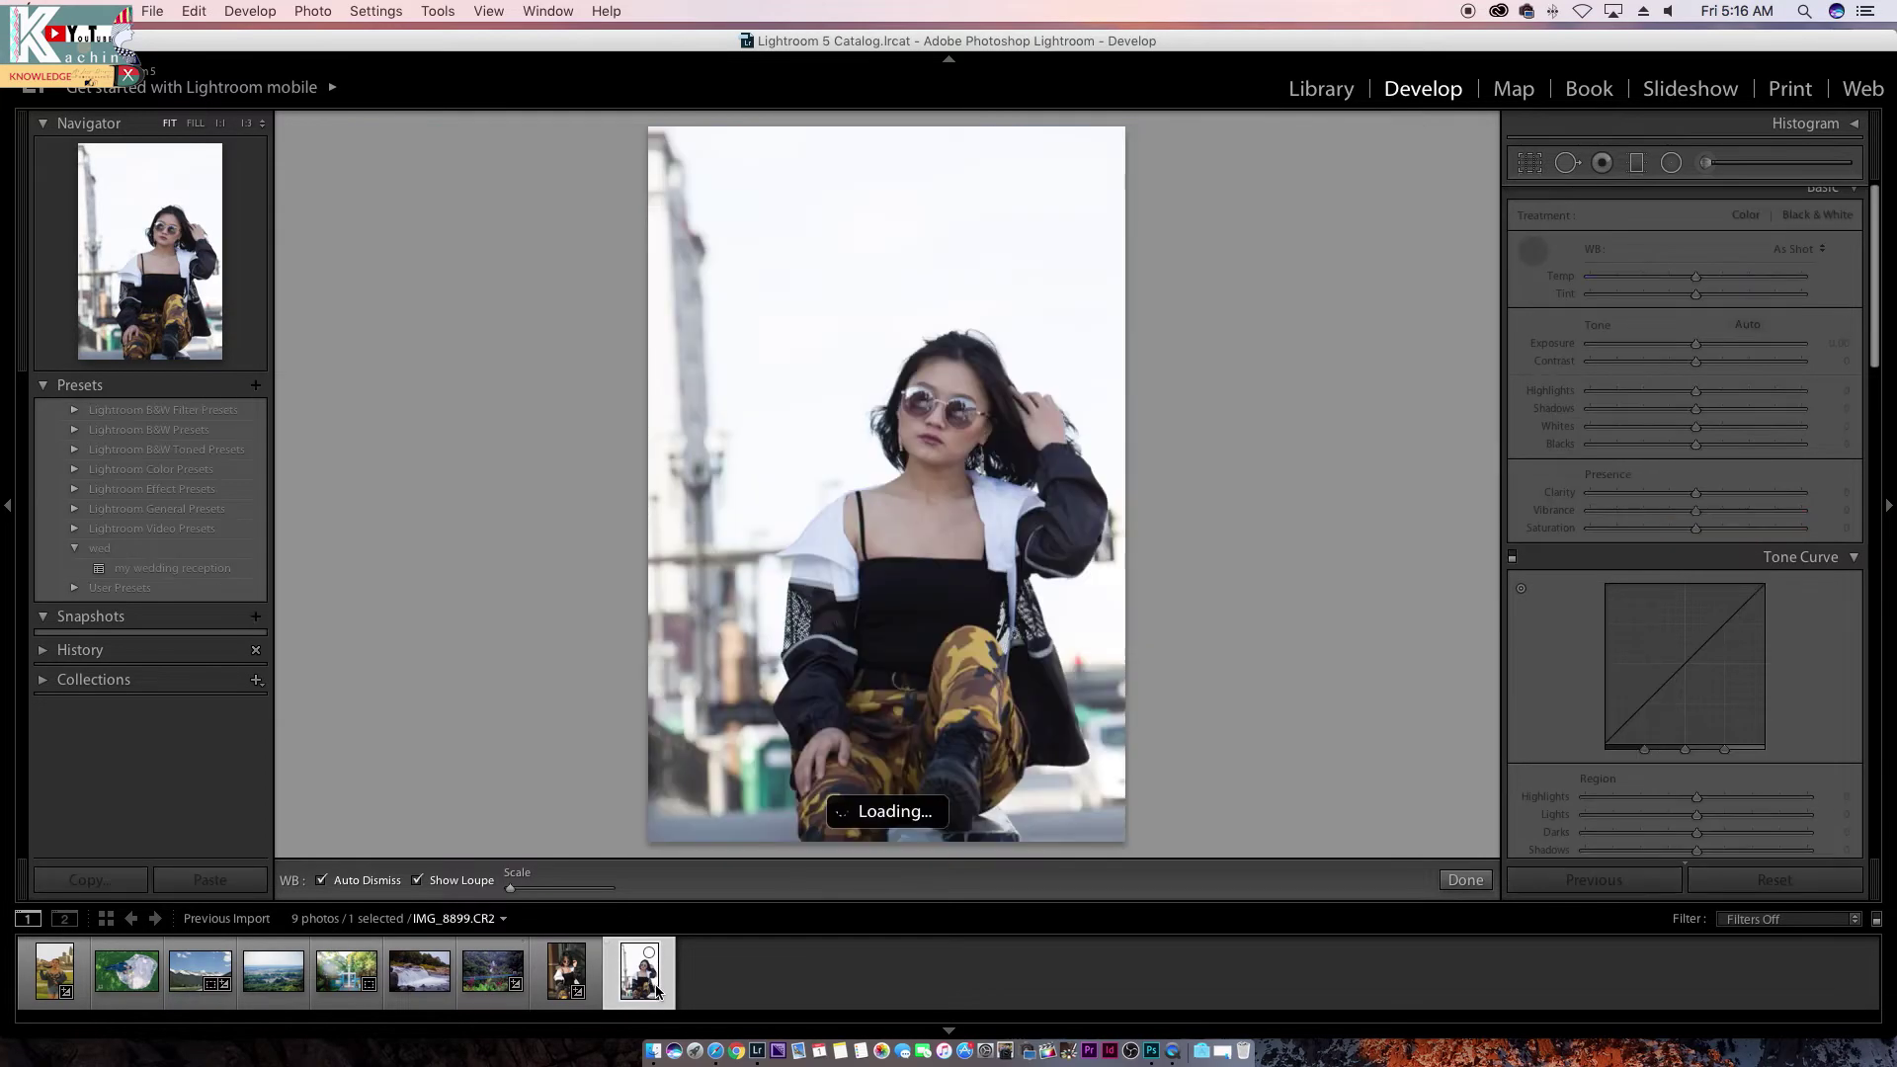
# Step: Sample neutral spots and adjust Temp, finishing on the white background at 6300, tint +2
pyautogui.click(879, 525)
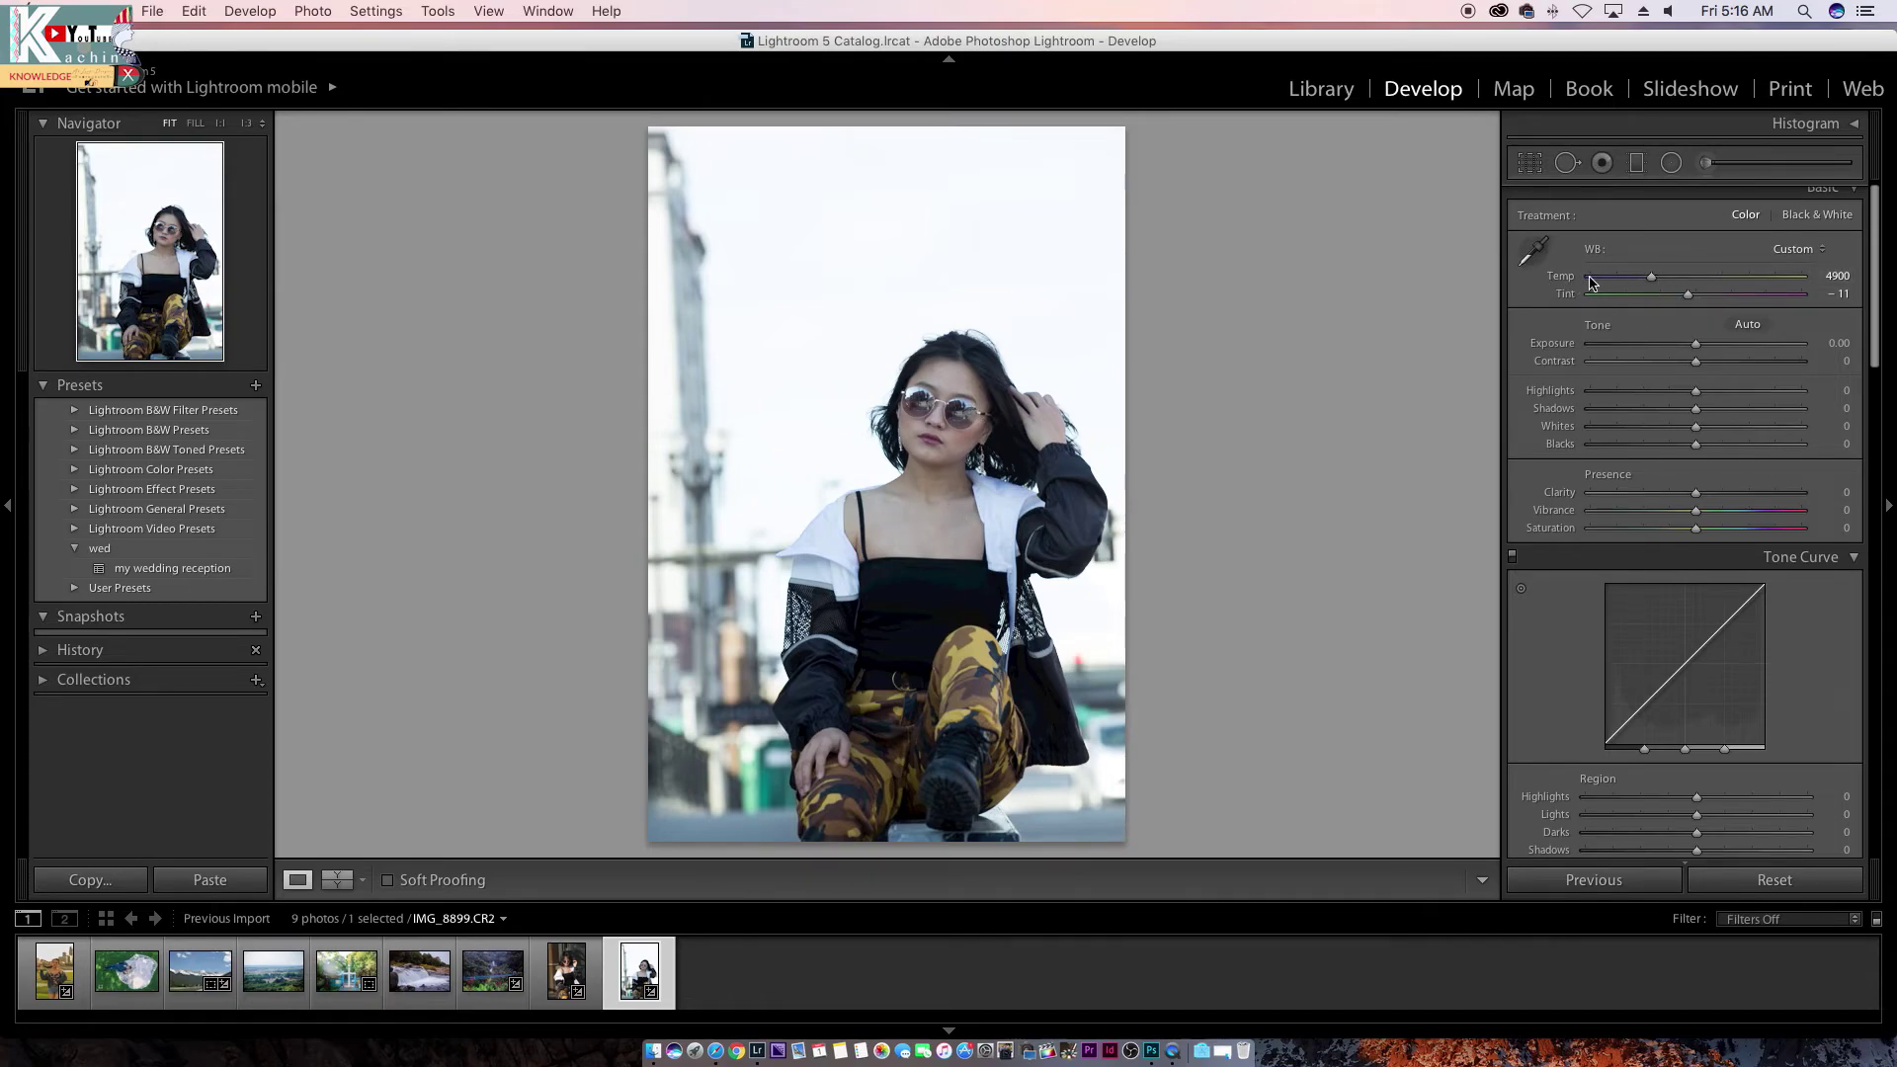
pyautogui.click(1532, 250)
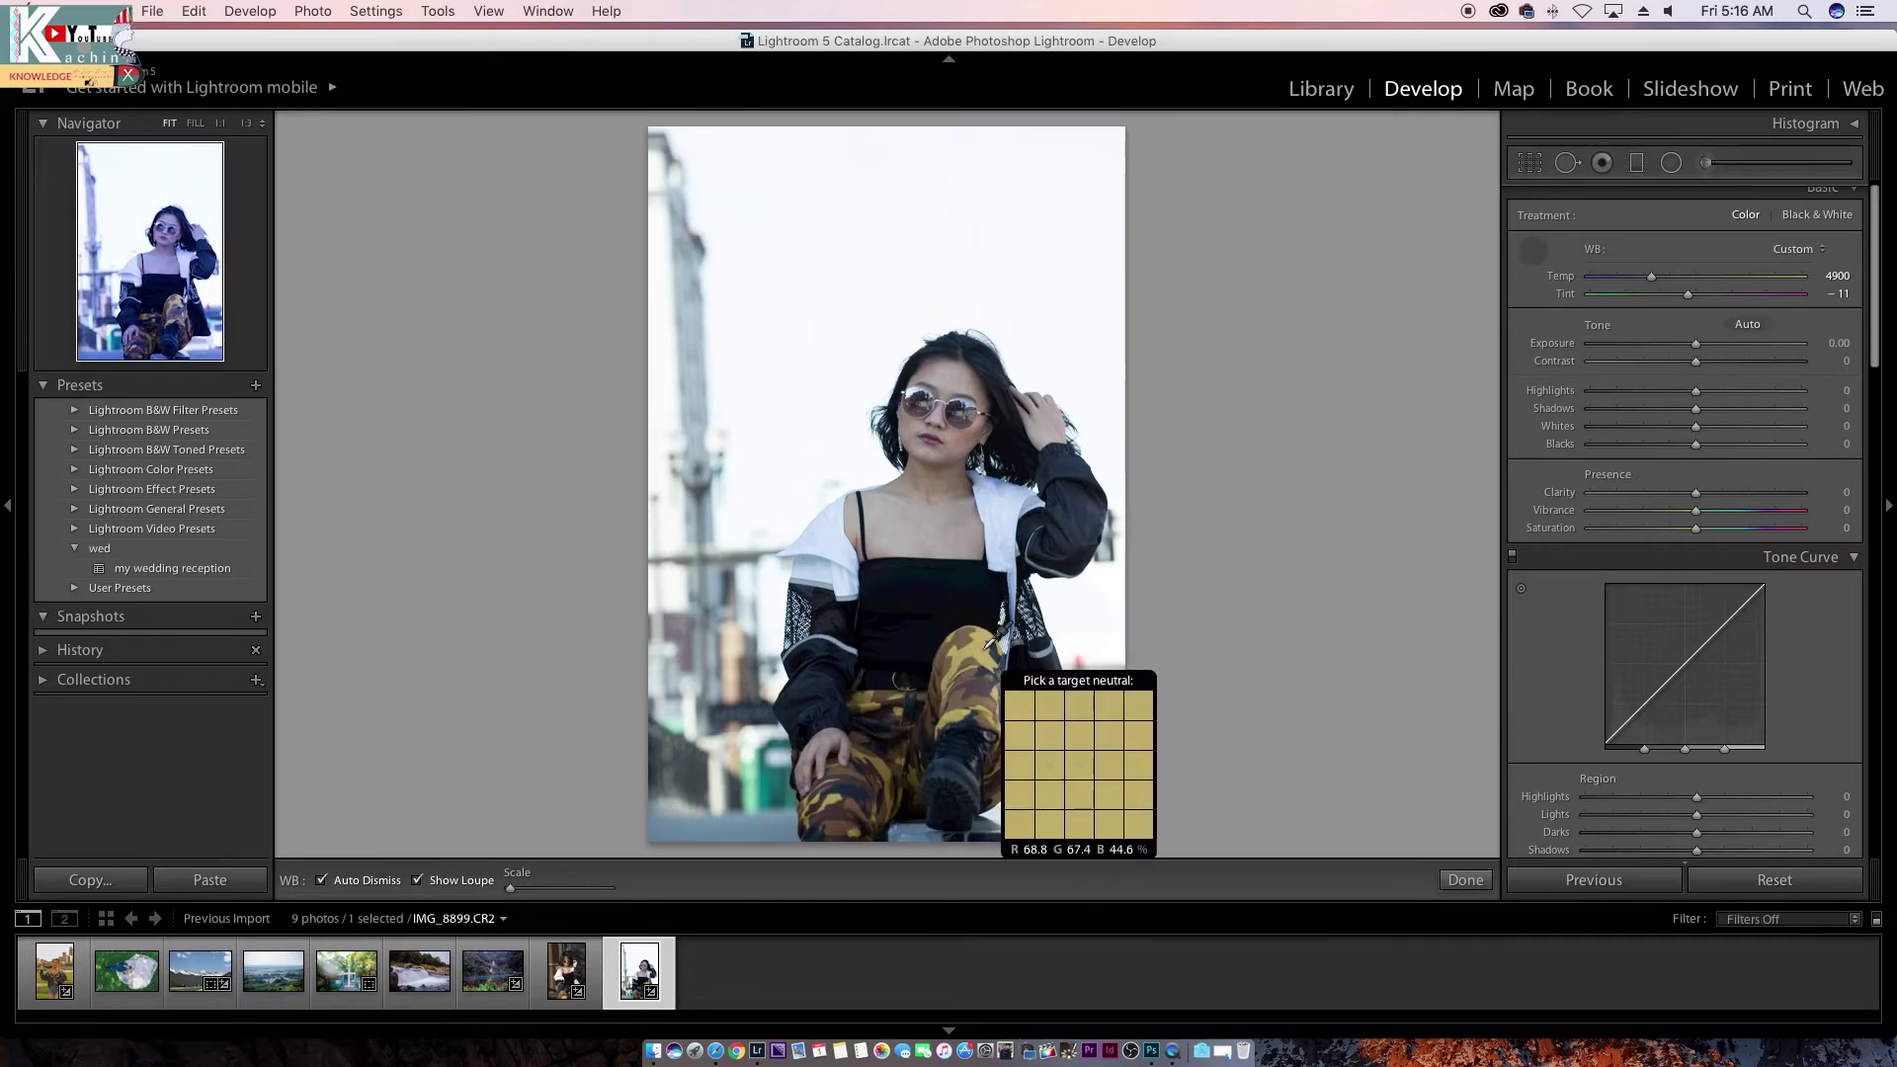
pyautogui.click(989, 643)
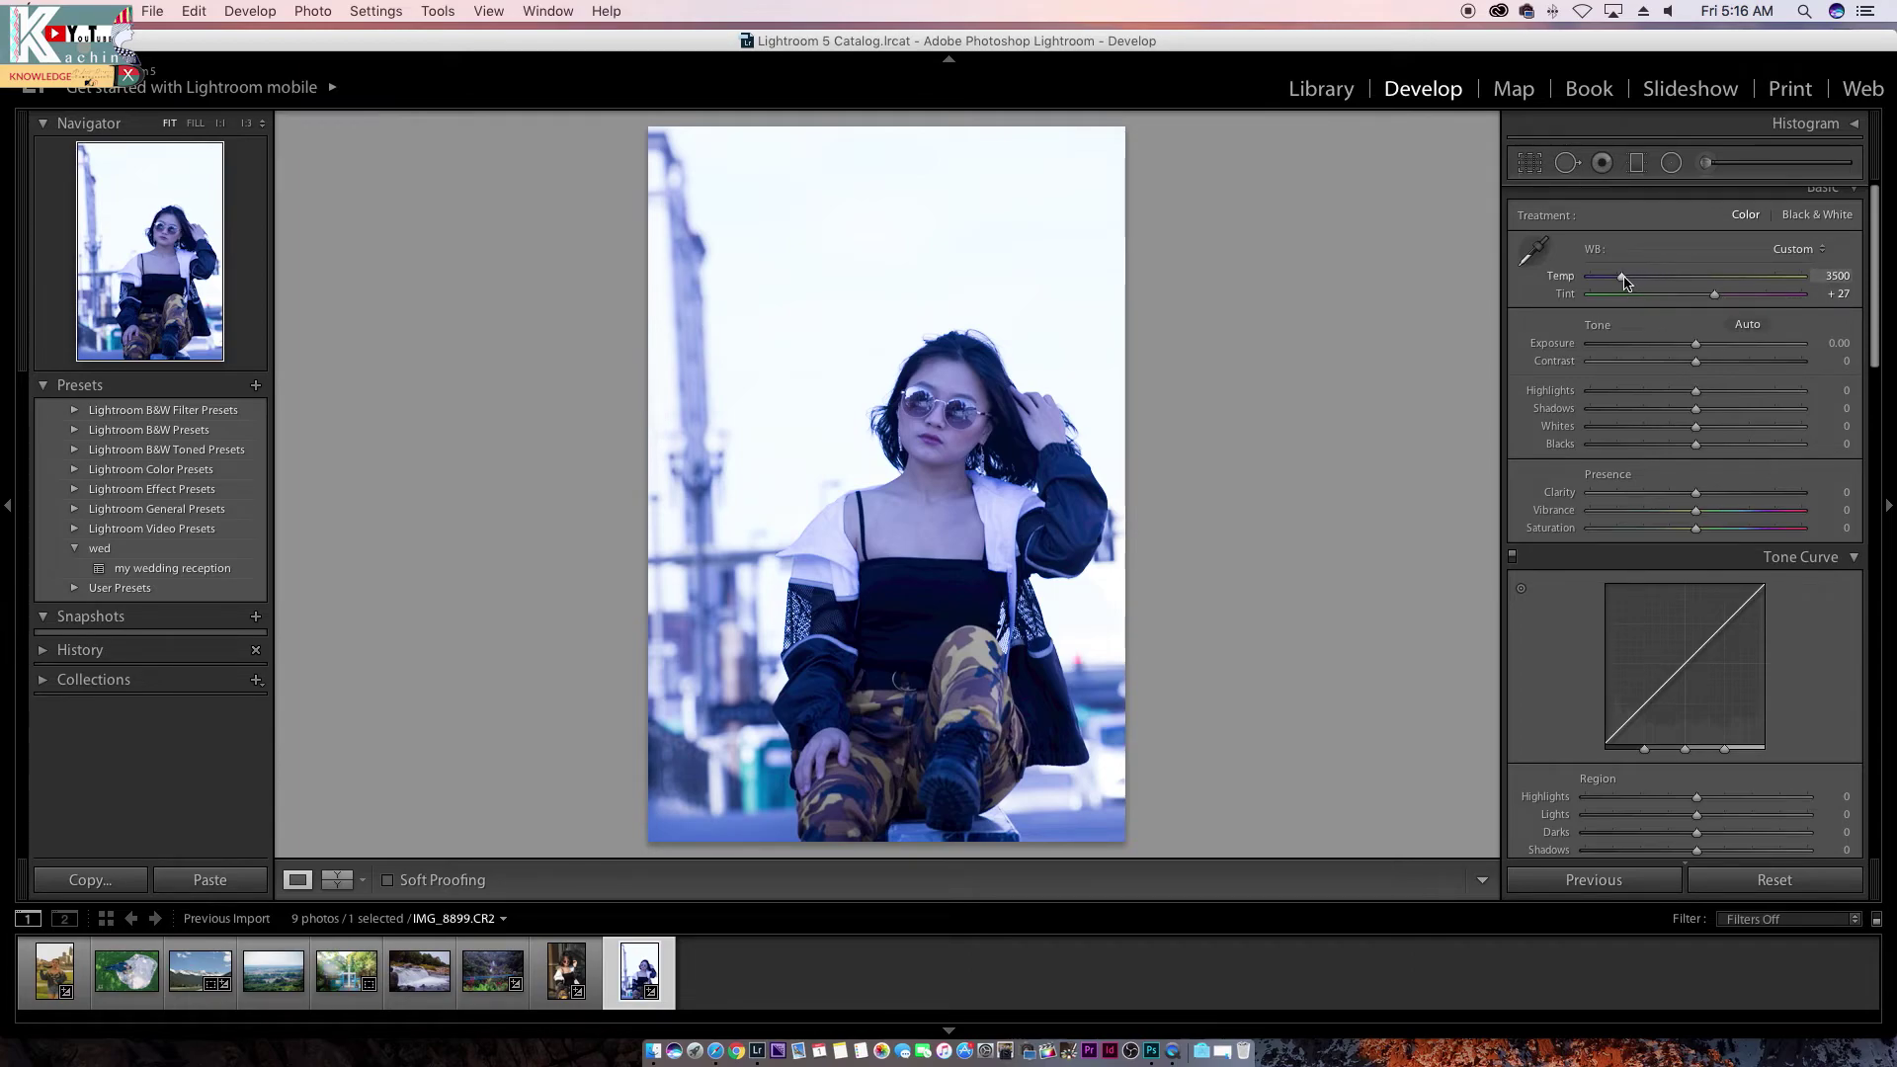
pyautogui.moveTo(1625, 283); pyautogui.dragTo(1673, 280)
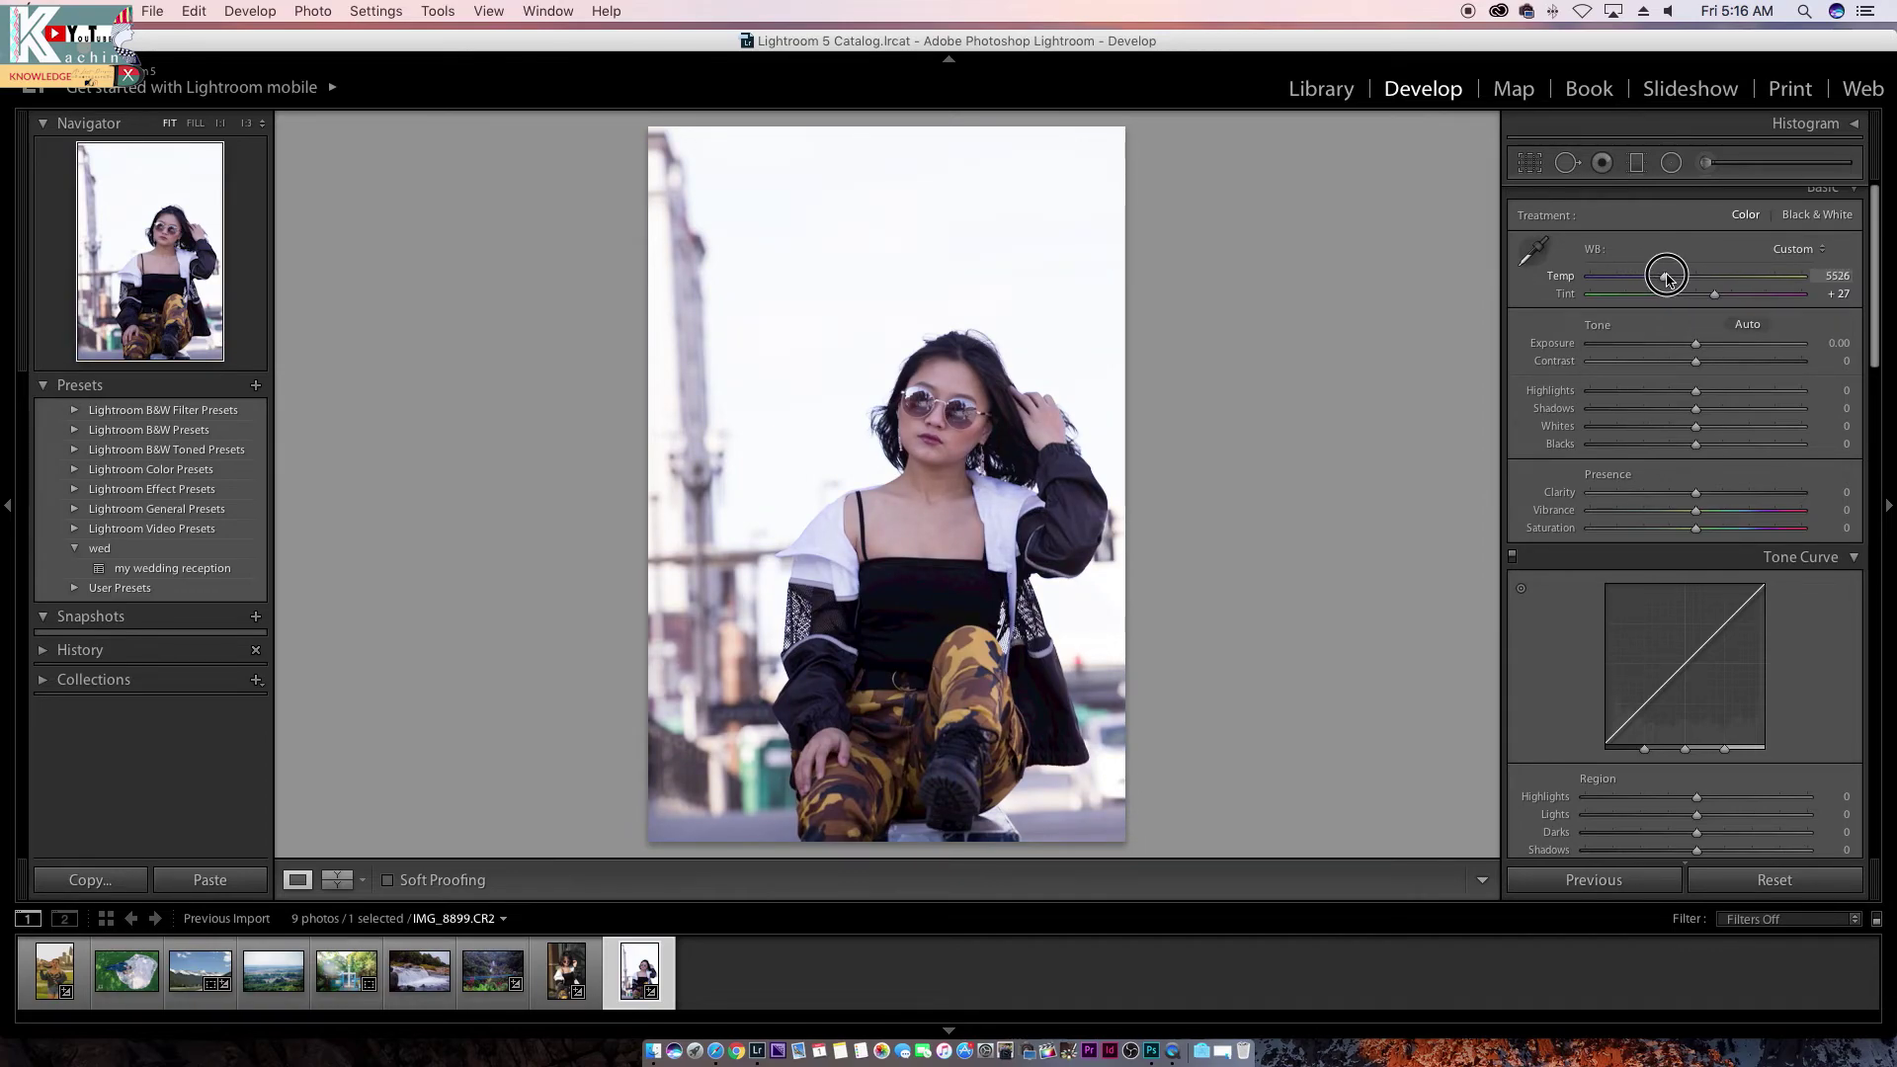
pyautogui.moveTo(1671, 280); pyautogui.dragTo(1663, 280)
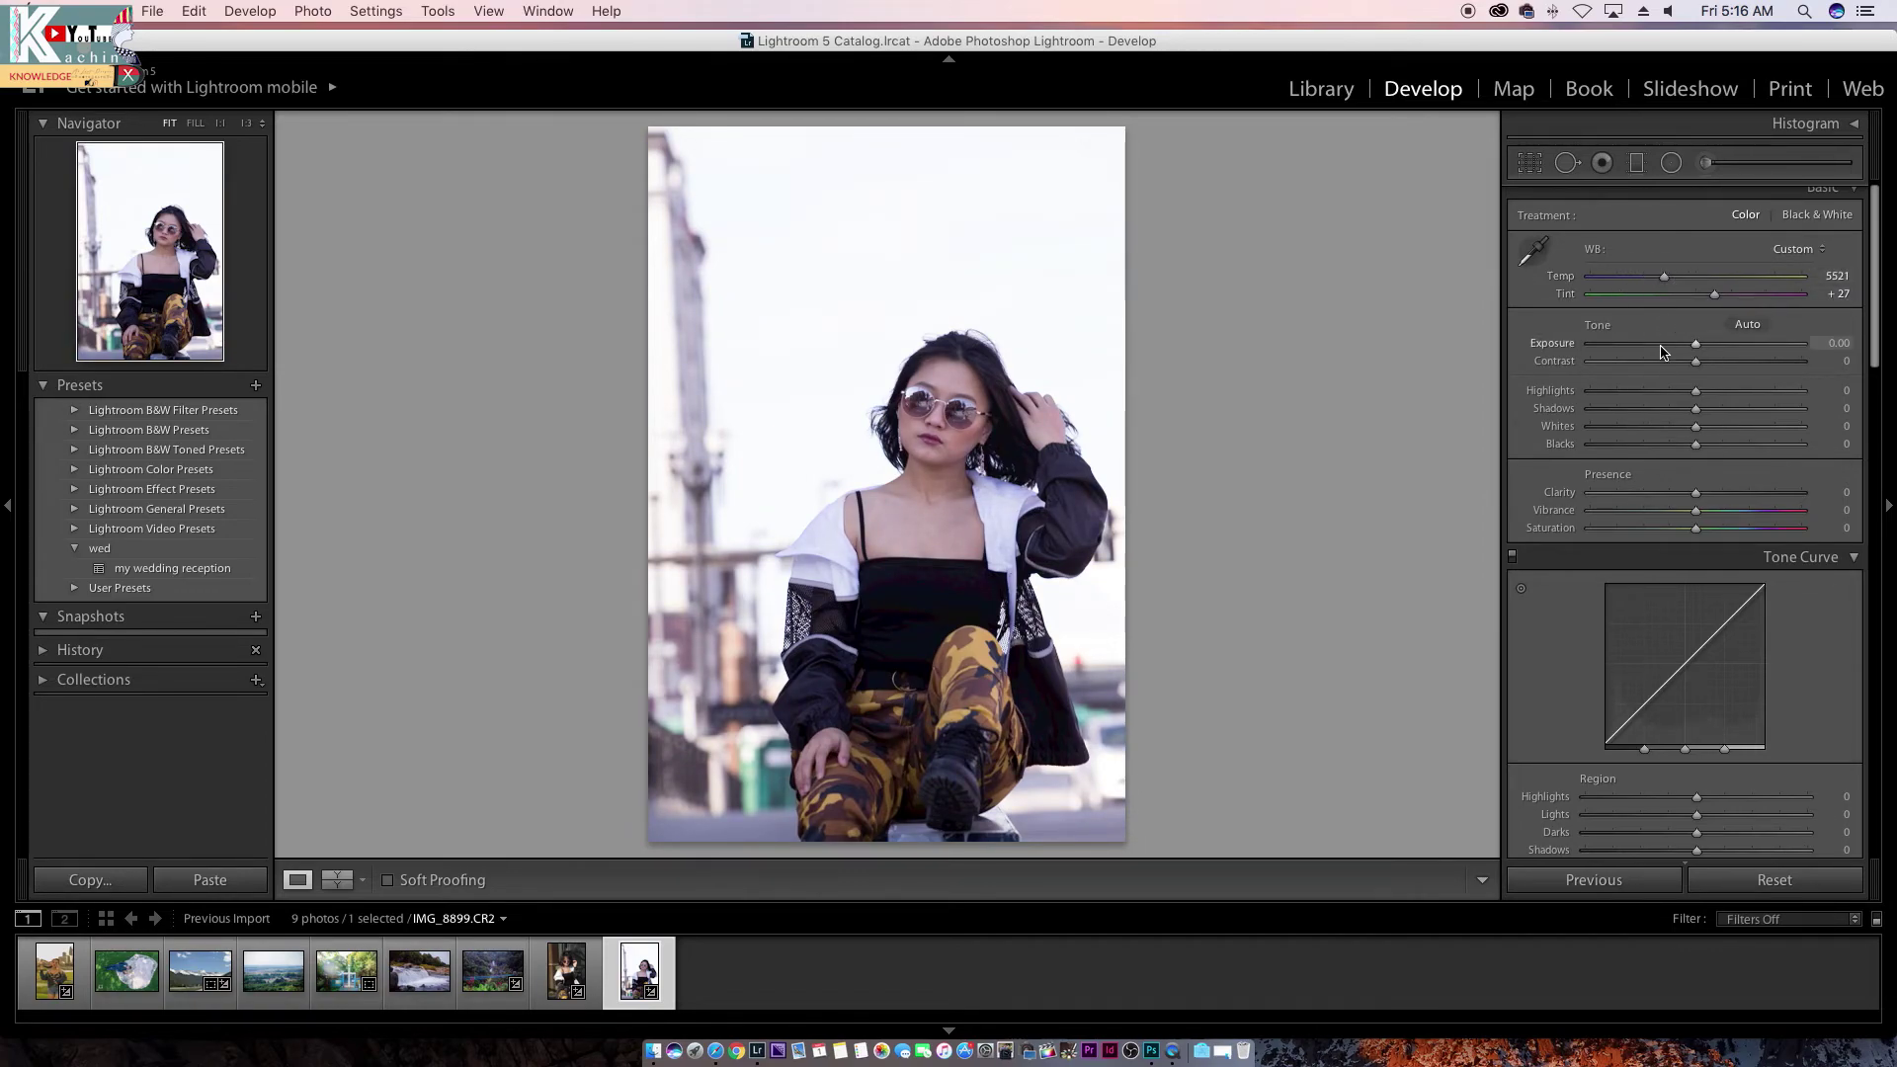
pyautogui.click(1533, 252)
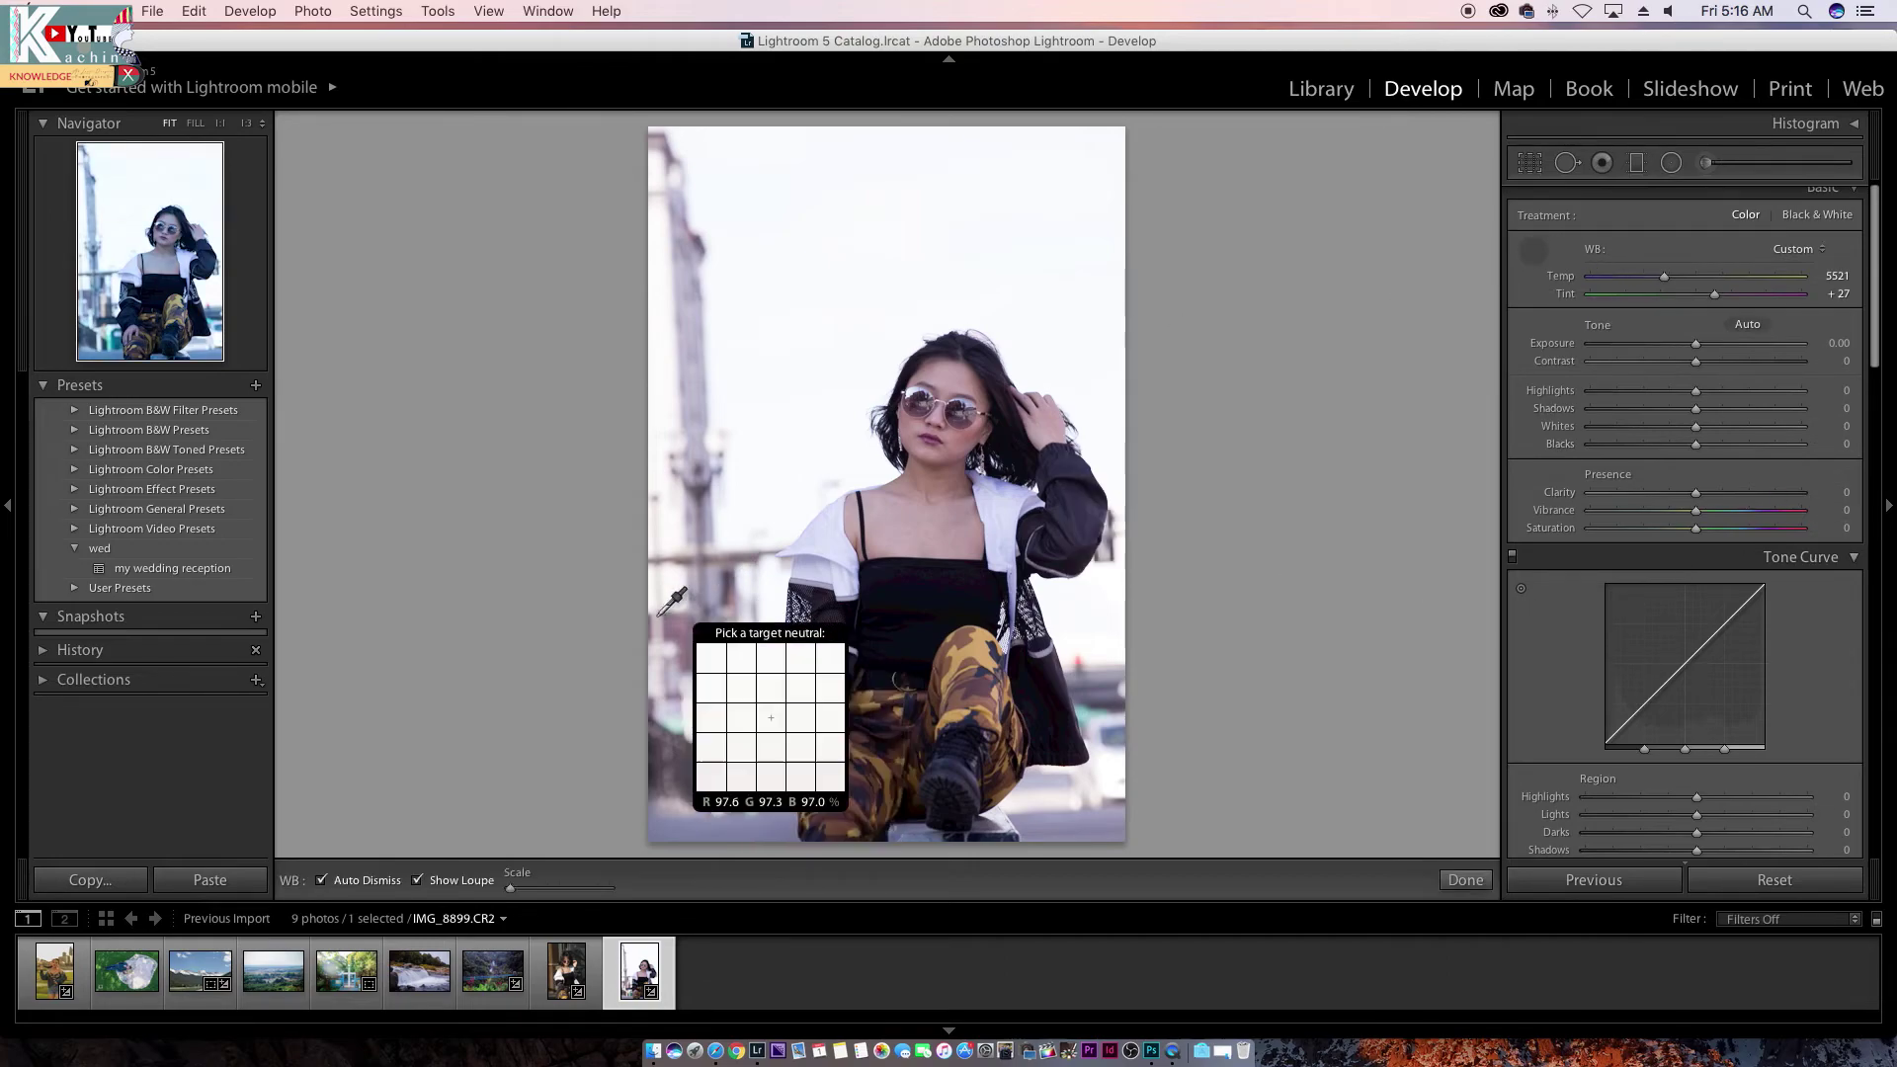
pyautogui.click(704, 339)
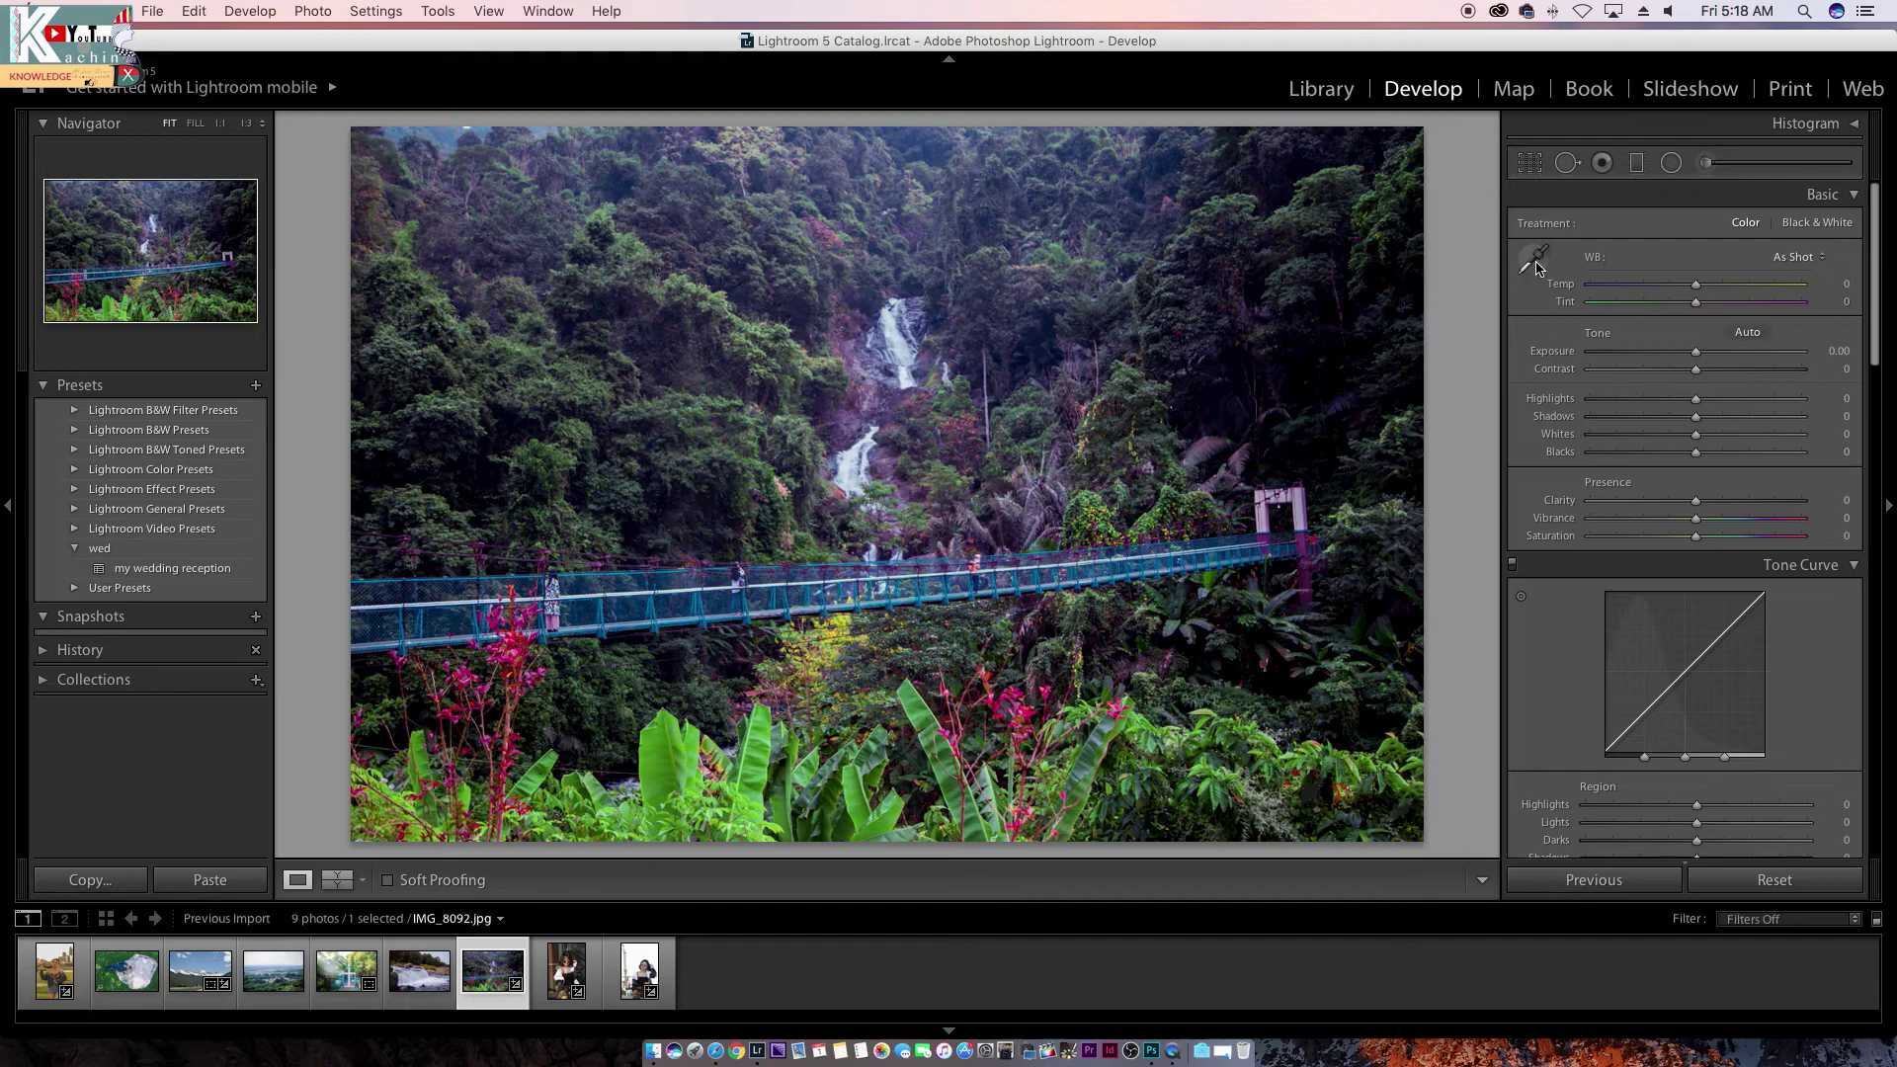
# Step: Sample forest, bridge post, foliage and a dark area with the WB eyedropper, reaching tint +58
pyautogui.click(1534, 258)
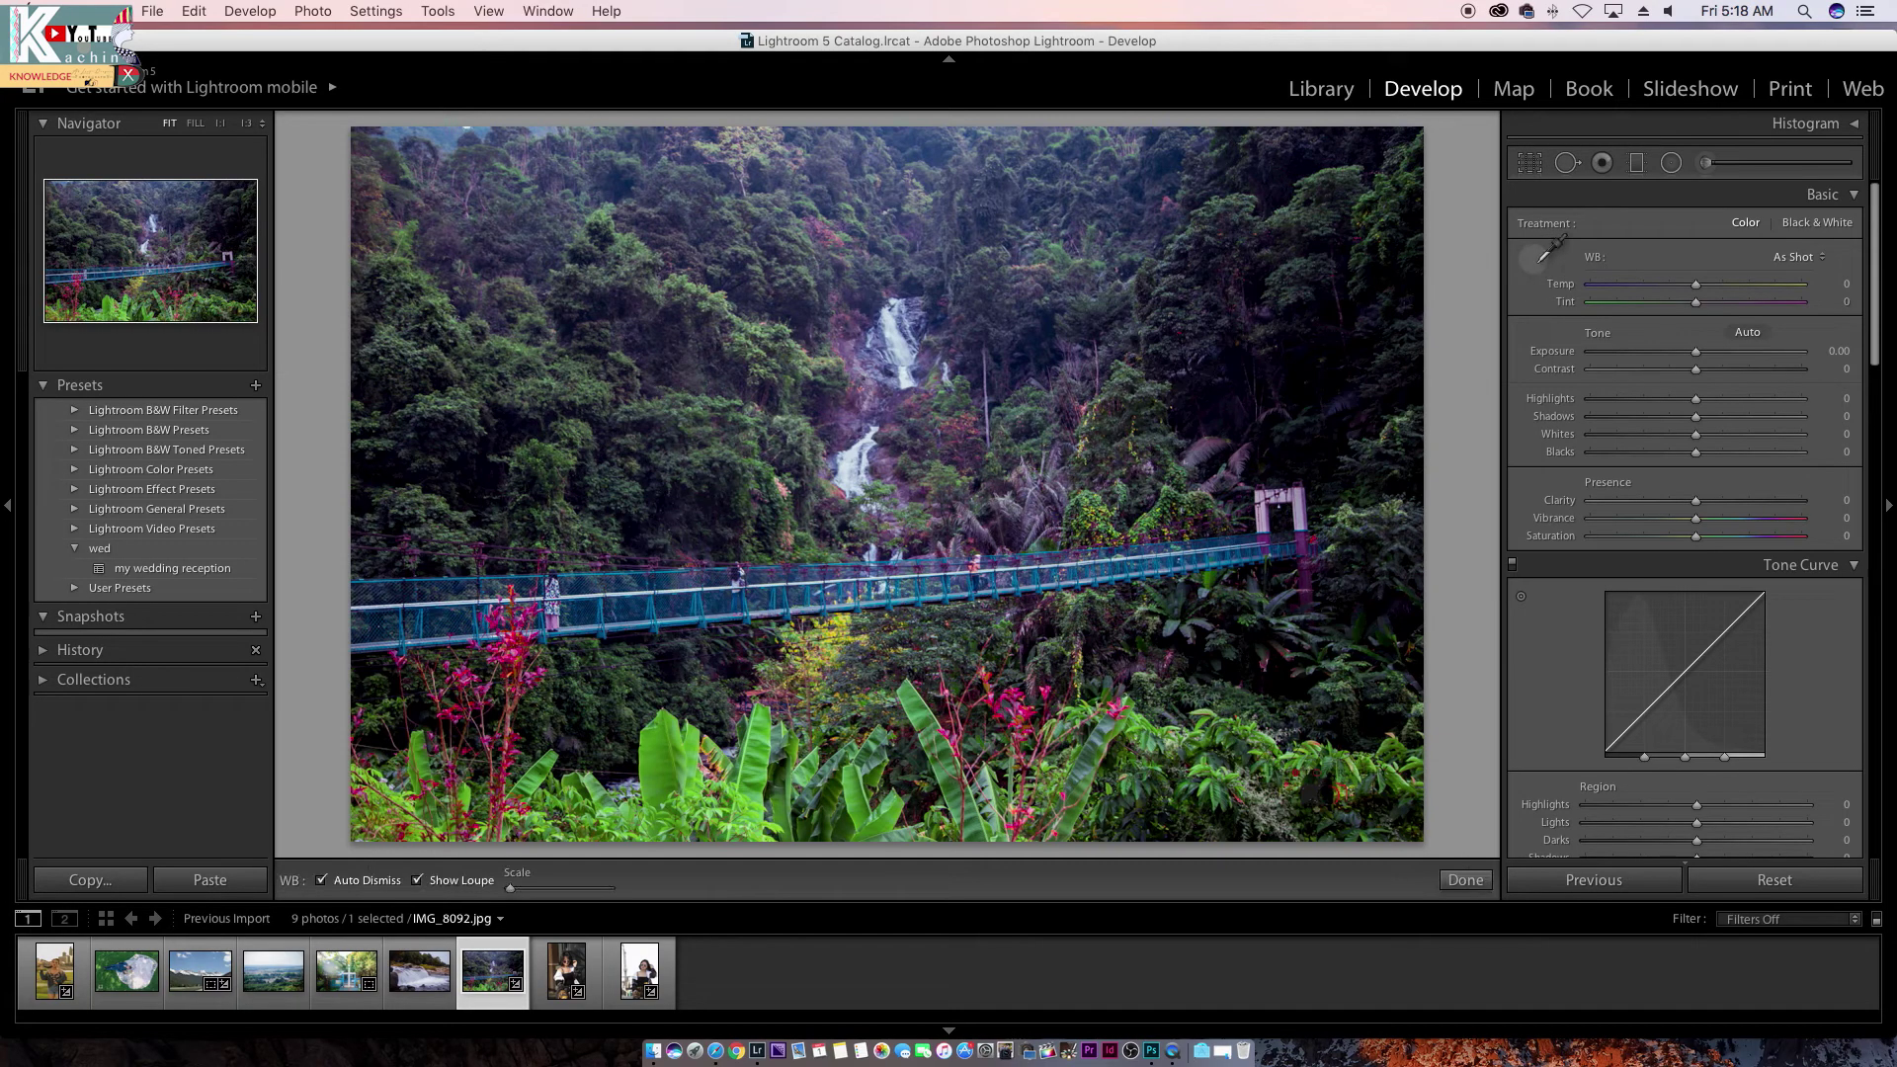
pyautogui.click(766, 358)
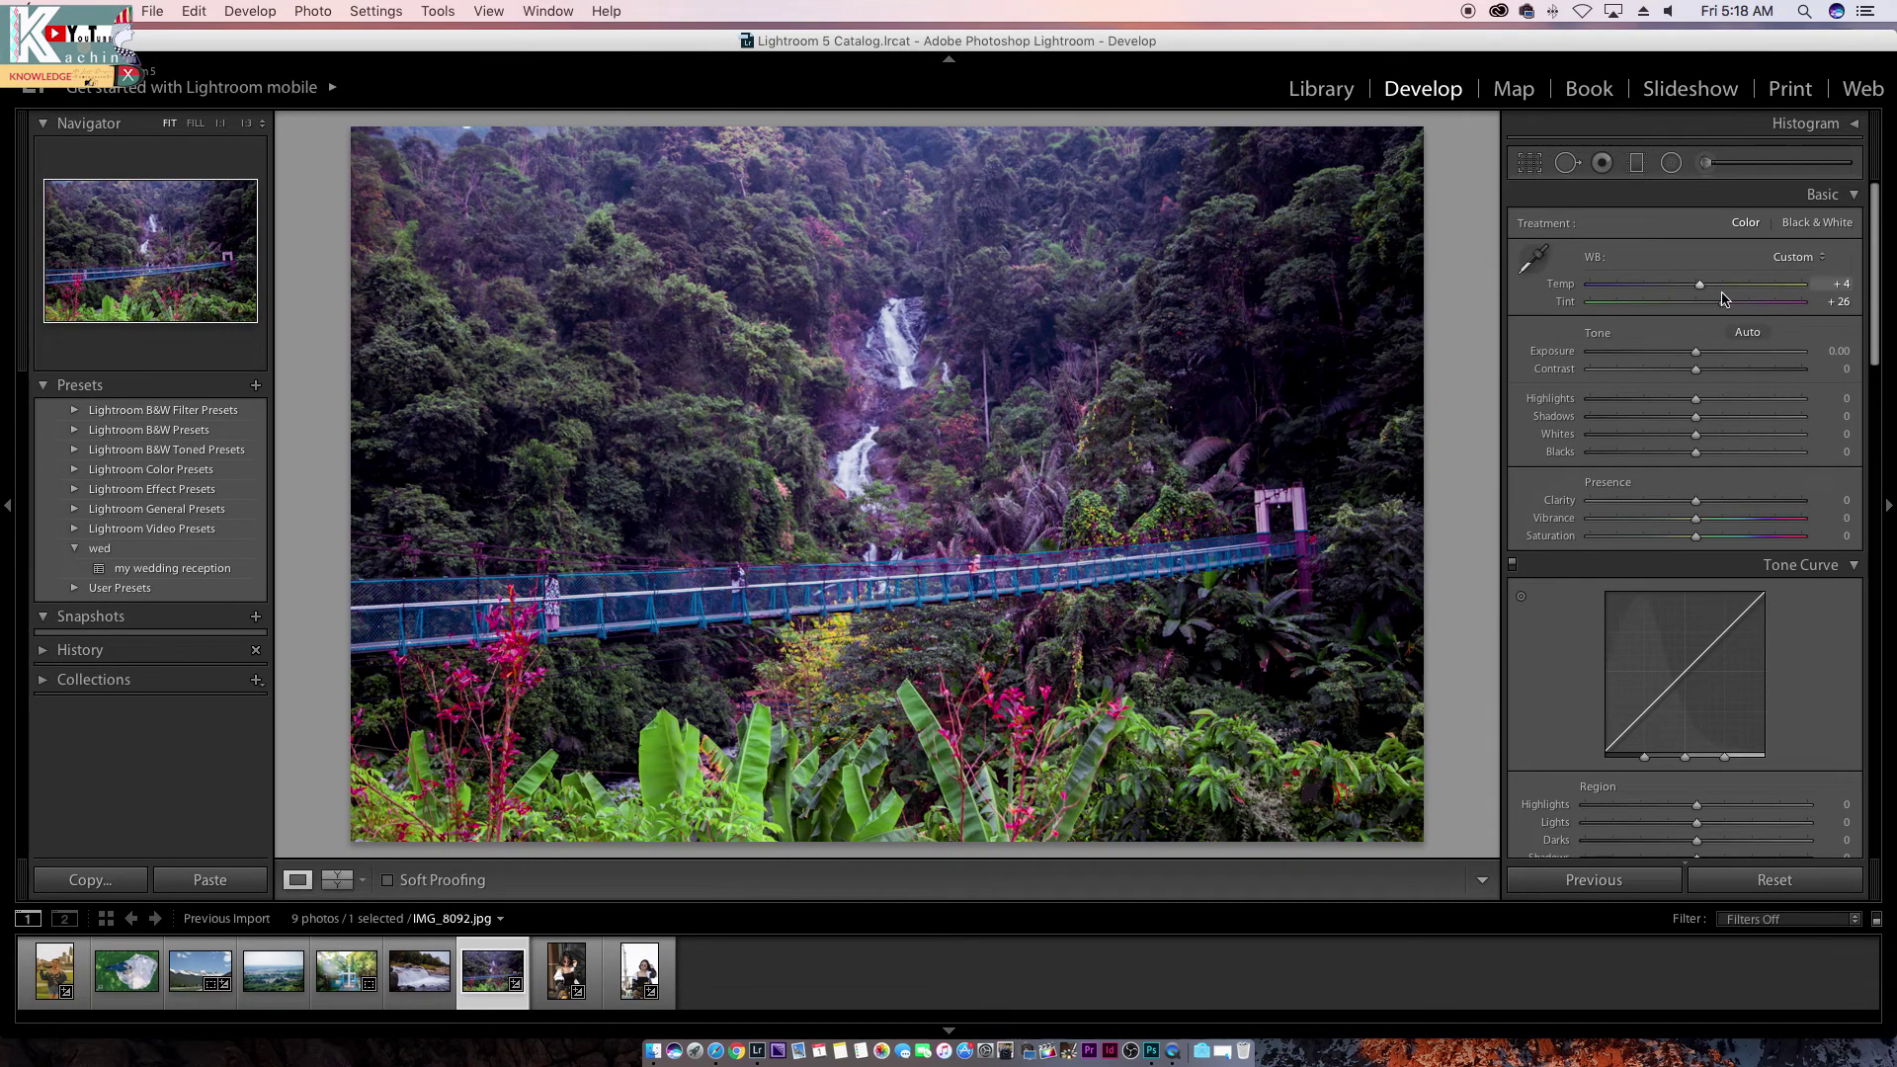
pyautogui.click(1534, 259)
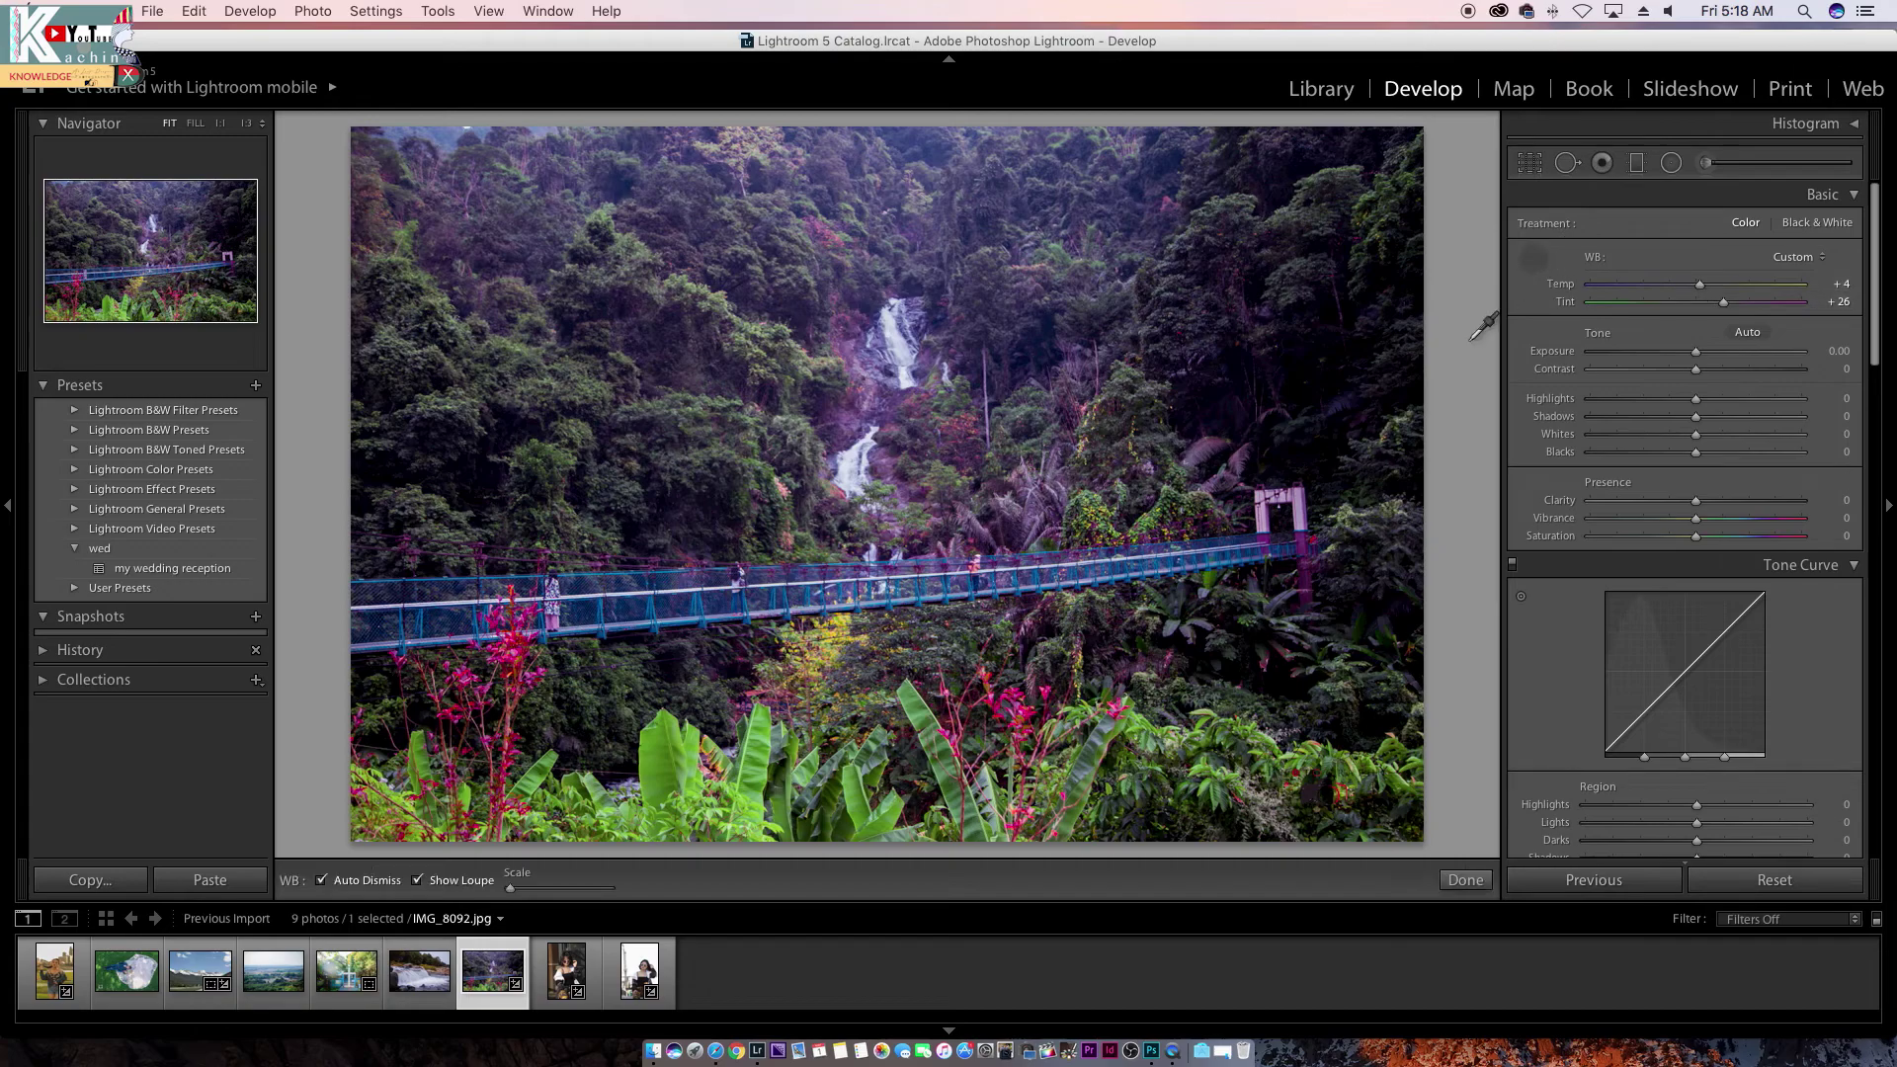
pyautogui.click(1297, 525)
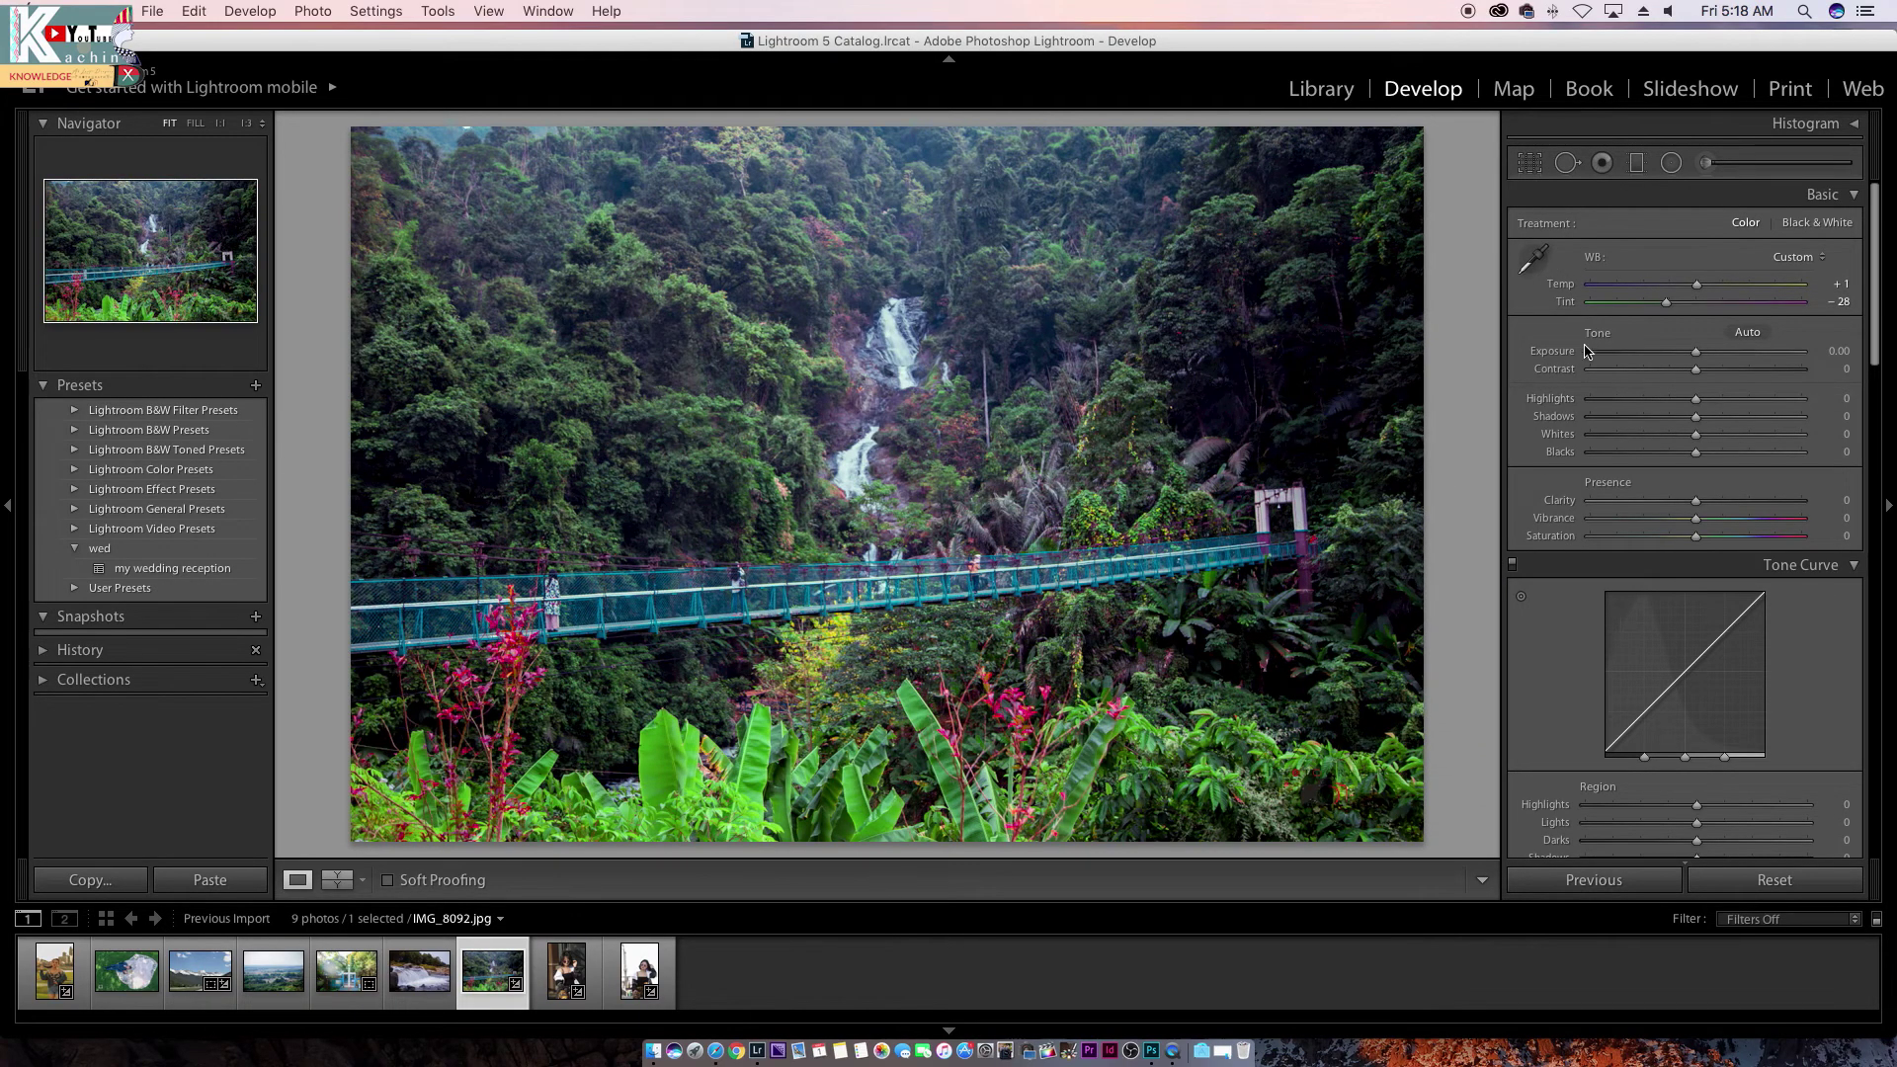
pyautogui.click(1533, 259)
pyautogui.click(670, 752)
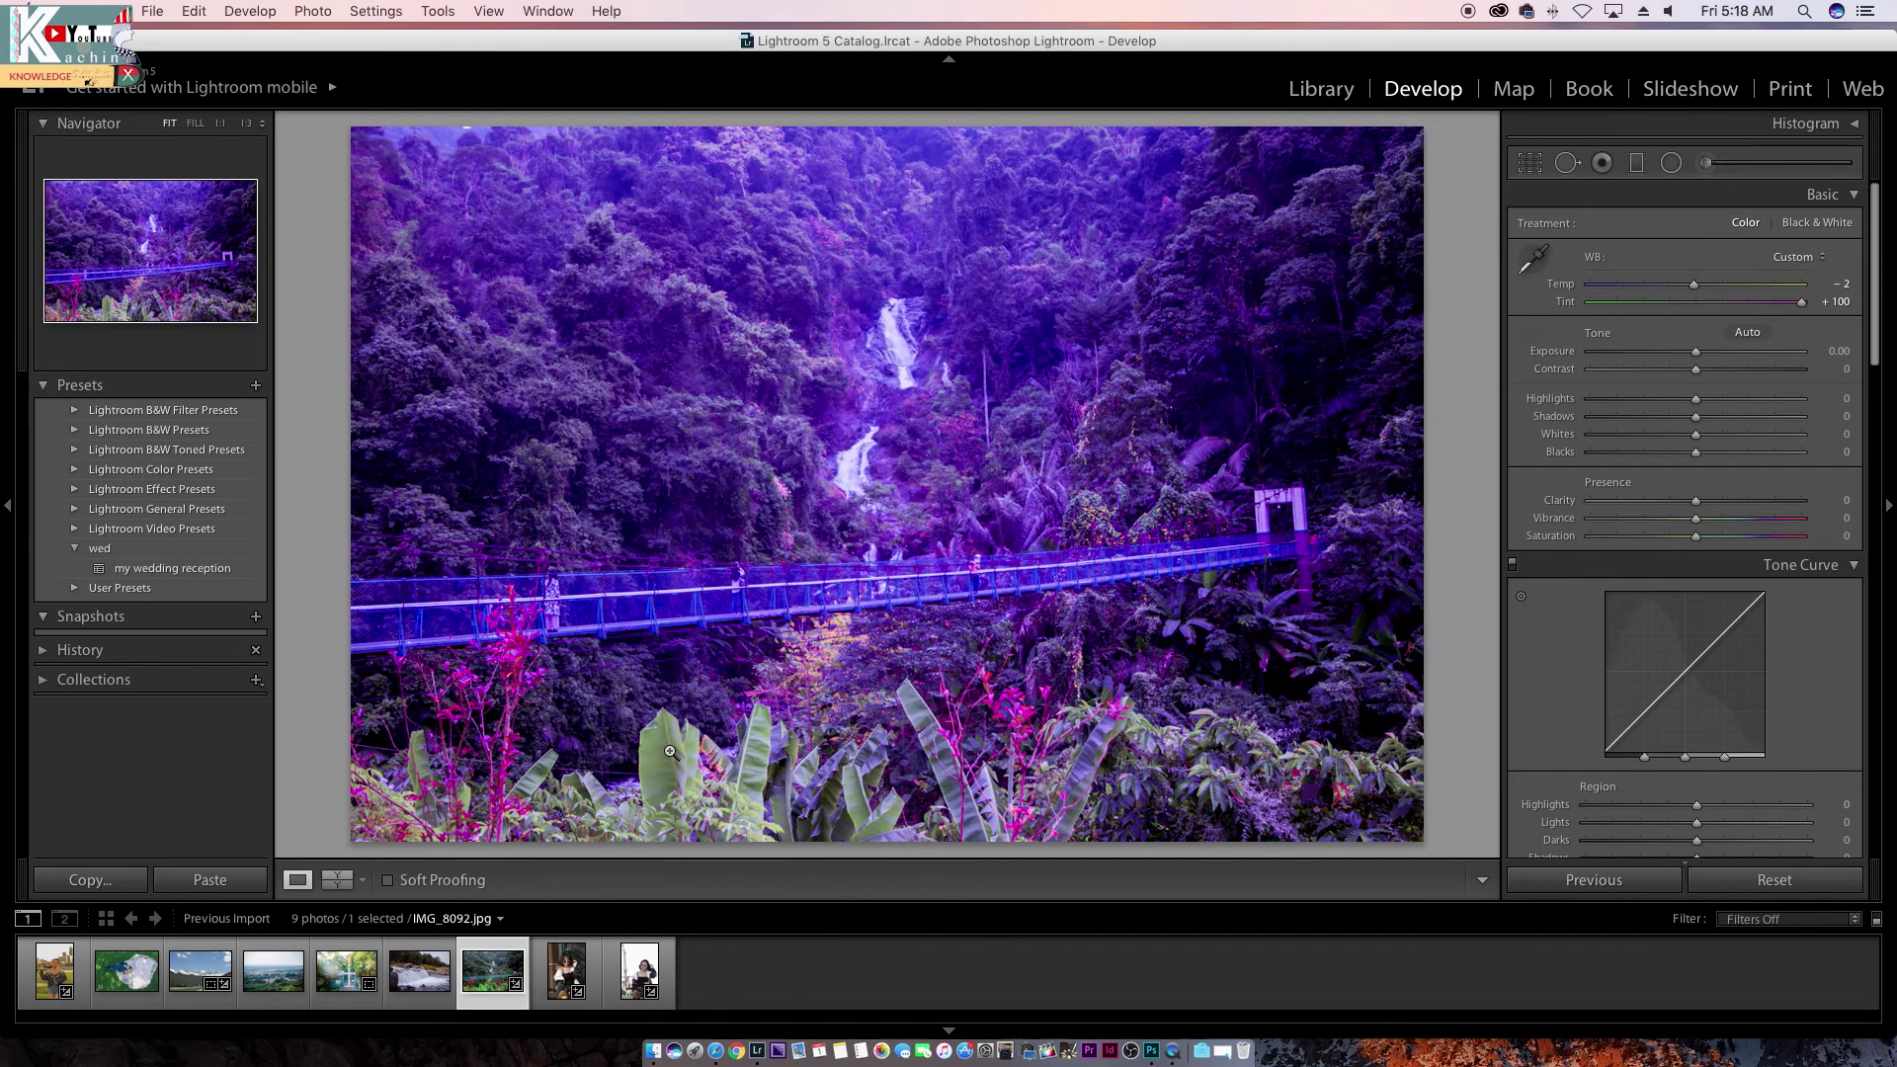
pyautogui.click(1533, 259)
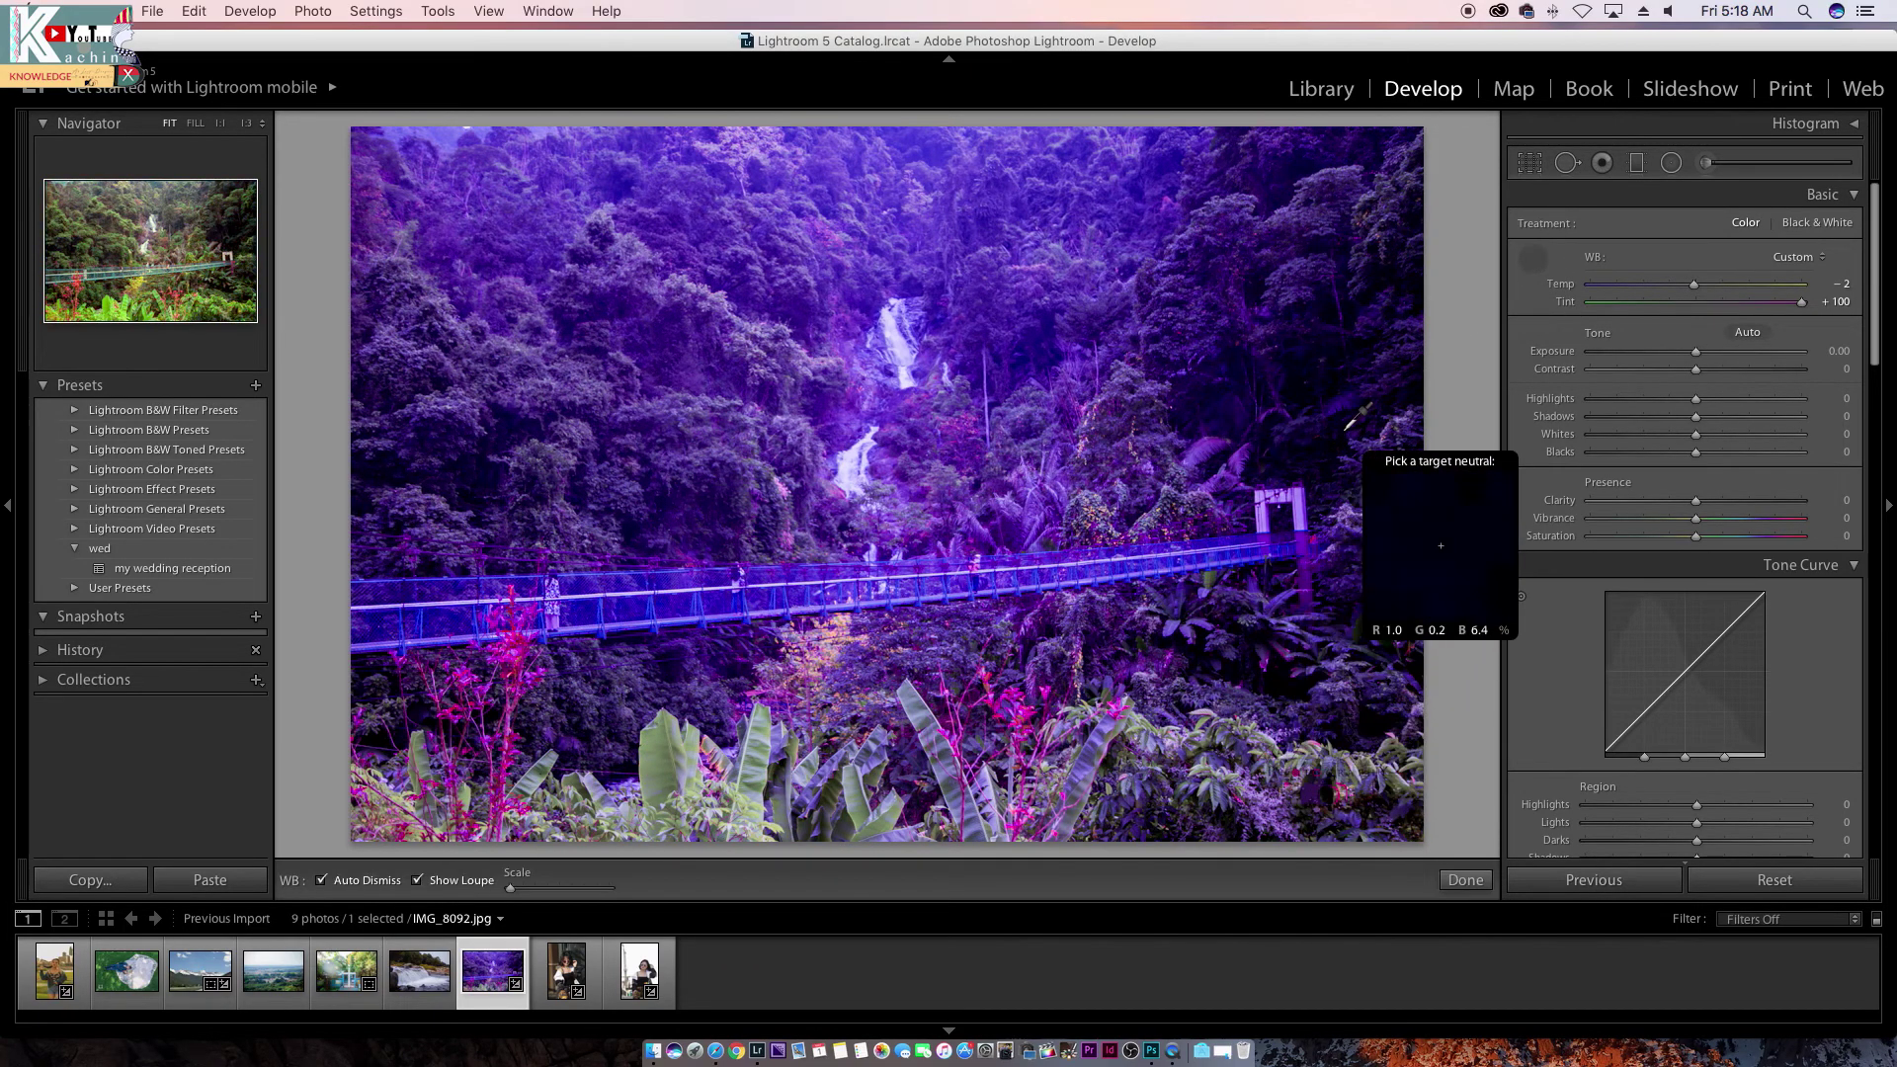
pyautogui.click(1033, 709)
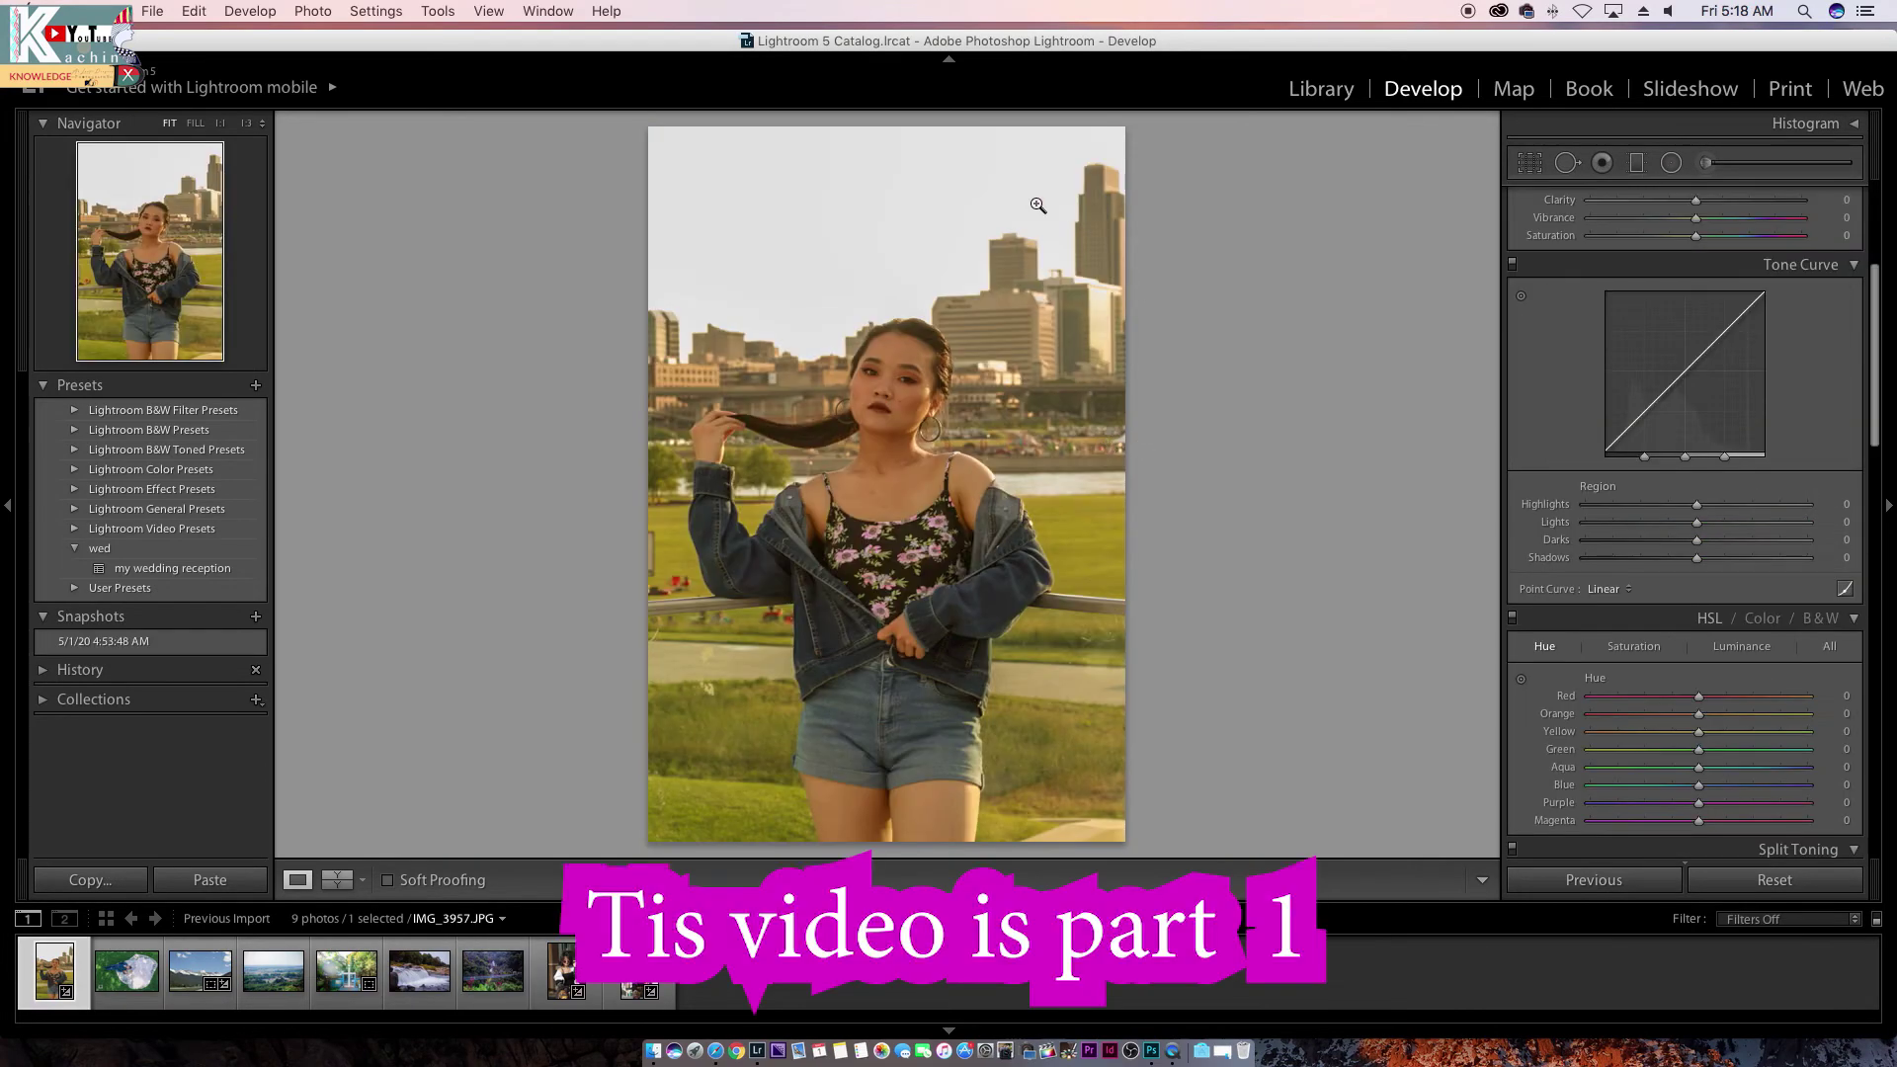
# Step: Reset all edits on the denim-jacket city-skyline portrait
pyautogui.click(1781, 889)
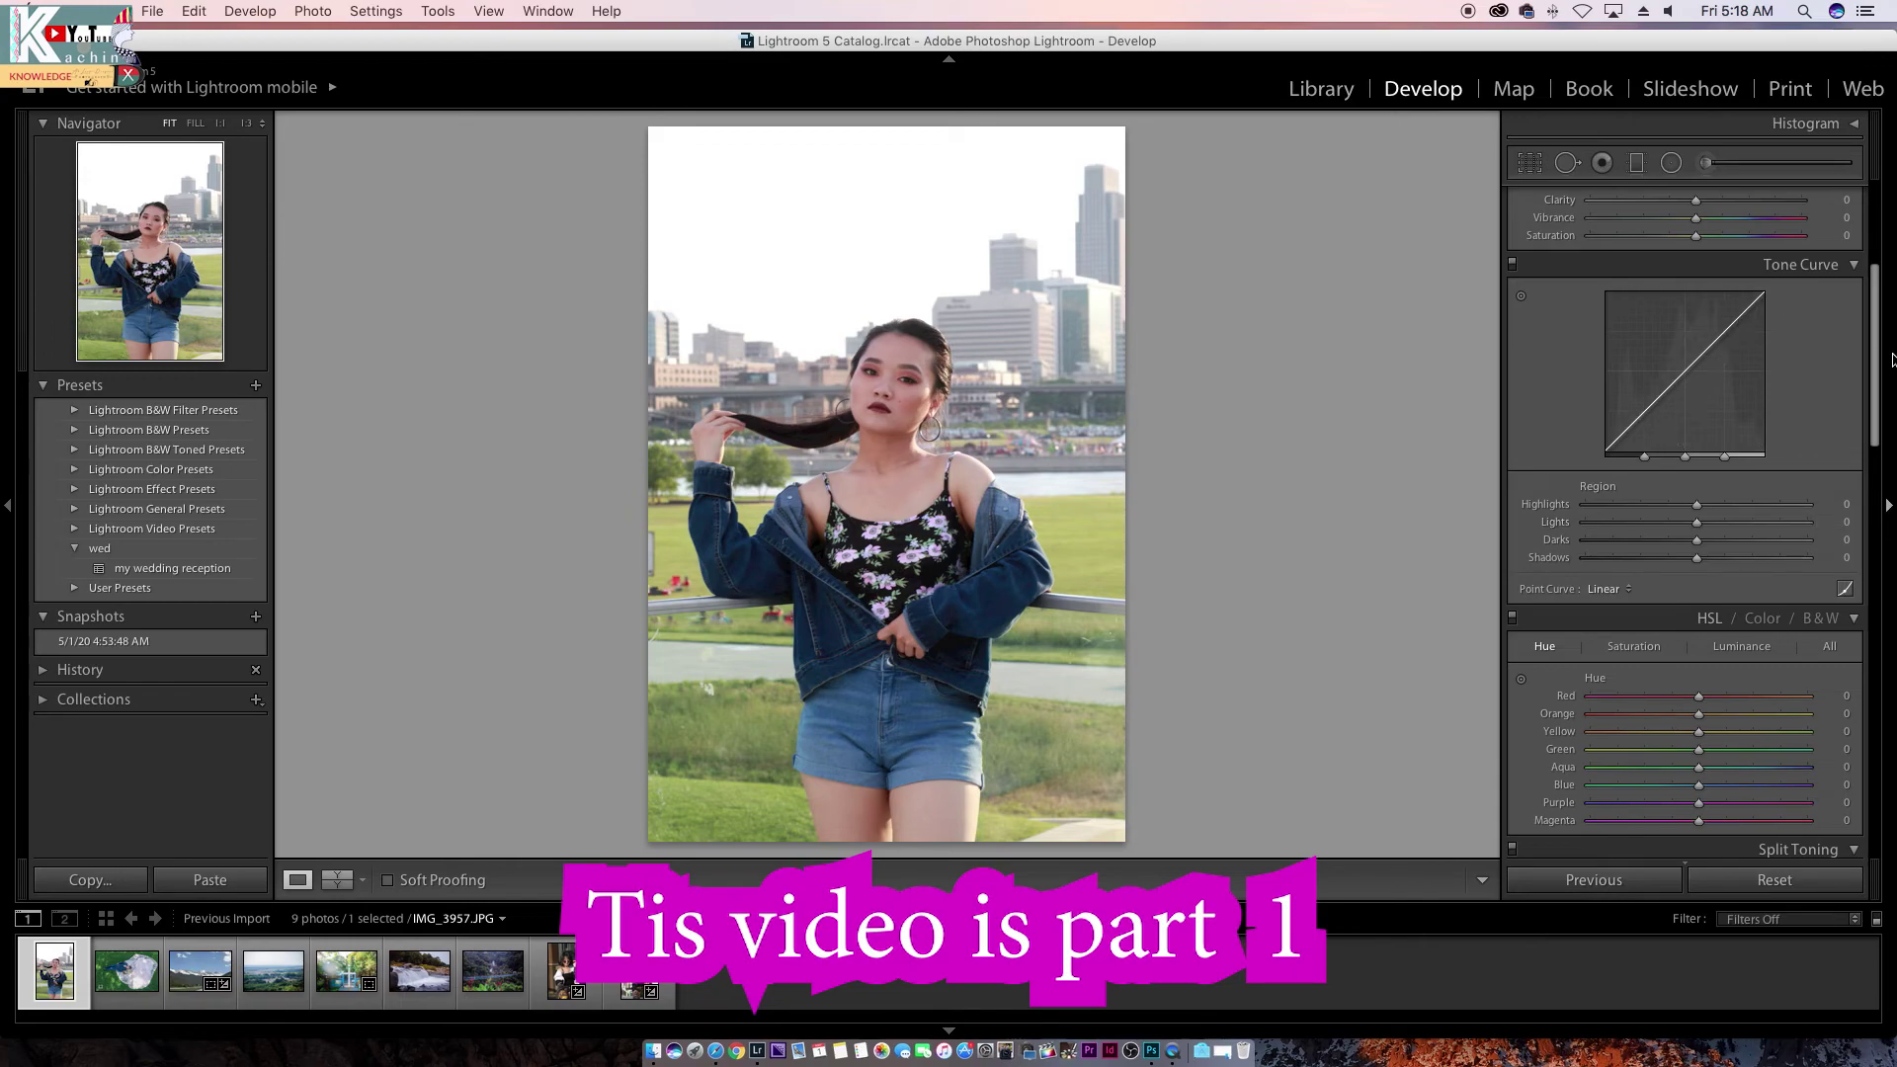